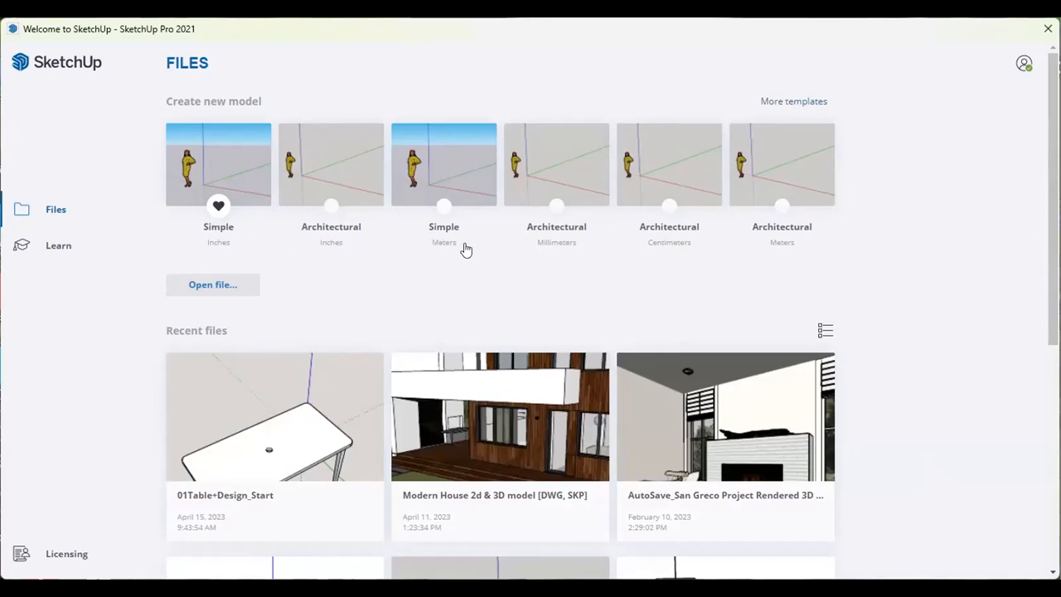
Step: Browse the full range of model templates offered for a new model, from Simple to 3D Printing
{"action": "left_click", "coordinate": [777, 103]}
{"action": "scroll", "coordinate": [581, 305], "scroll_direction": "down", "scroll_amount": 1}
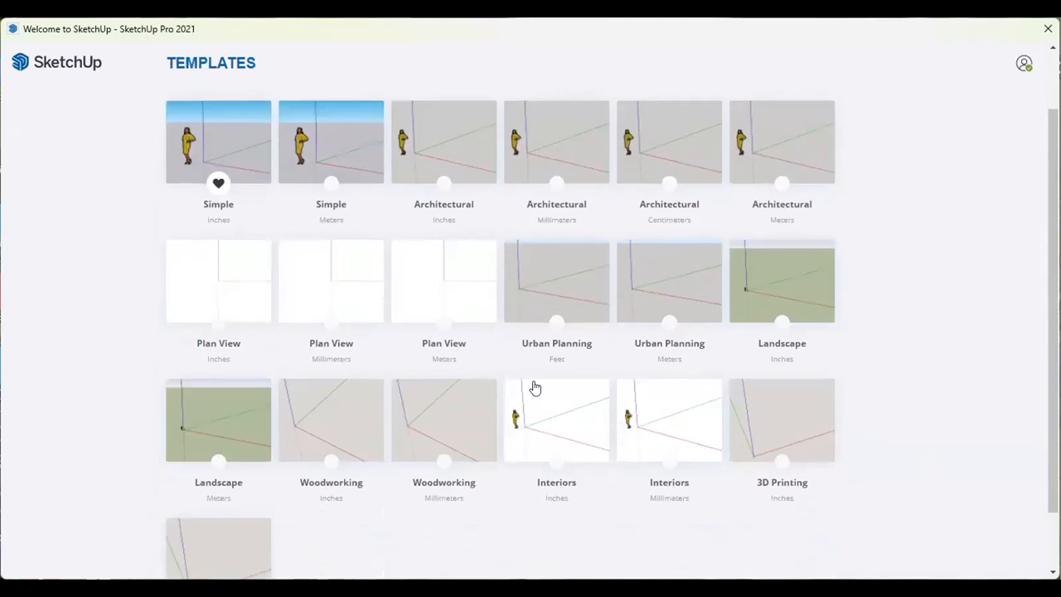
{"action": "scroll", "coordinate": [535, 332], "scroll_direction": "down", "scroll_amount": 1}
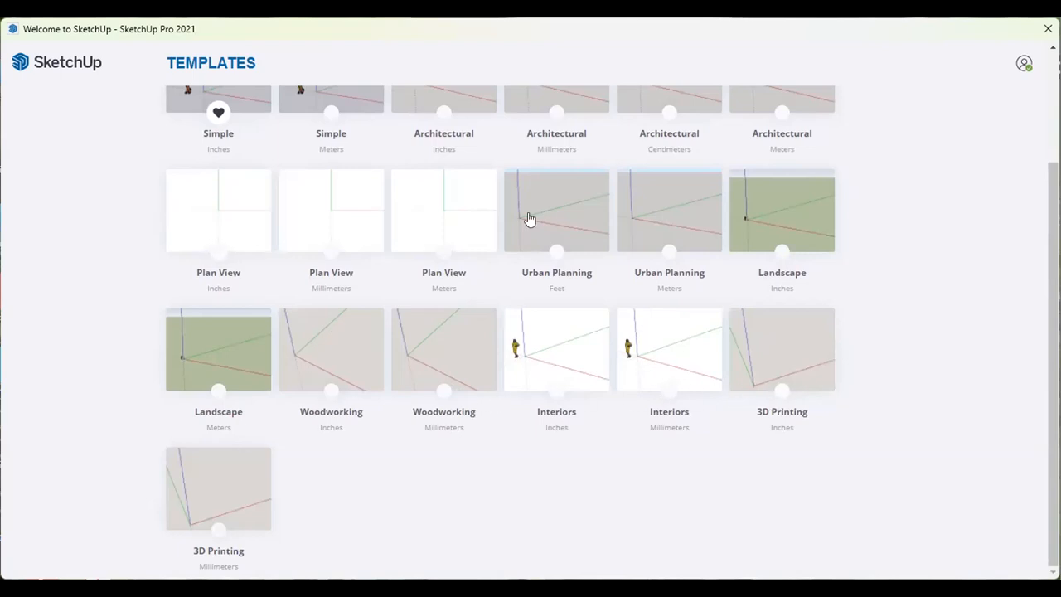
{"action": "scroll", "coordinate": [363, 258], "scroll_direction": "up", "scroll_amount": 2}
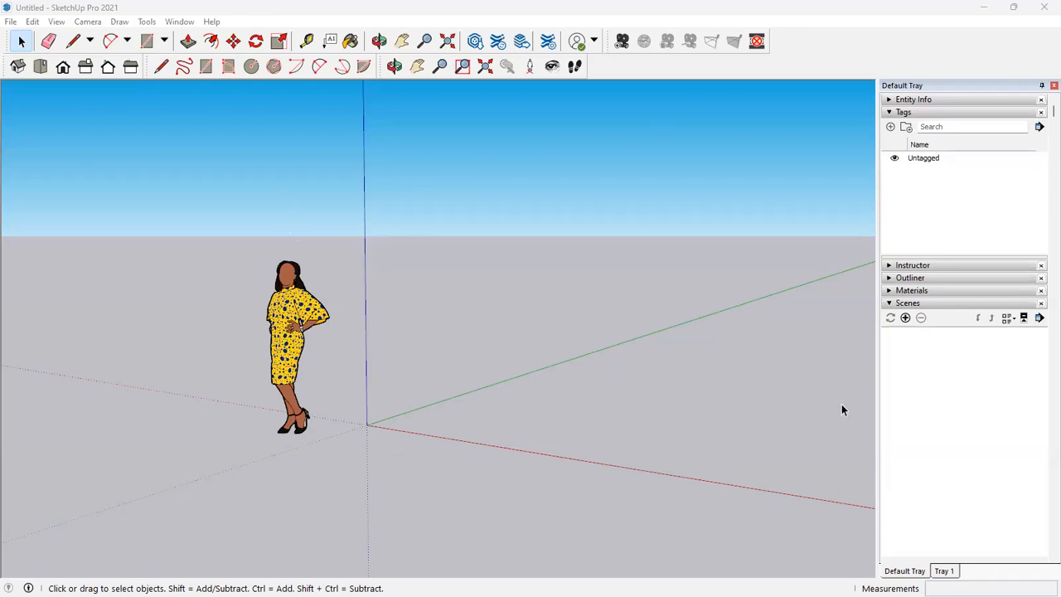
Step: Orbit and zoom around the scale figure and the axes to look down on the new model
{"action": "middle_click_drag", "start_coordinate": [630, 282], "coordinate": [486, 215]}
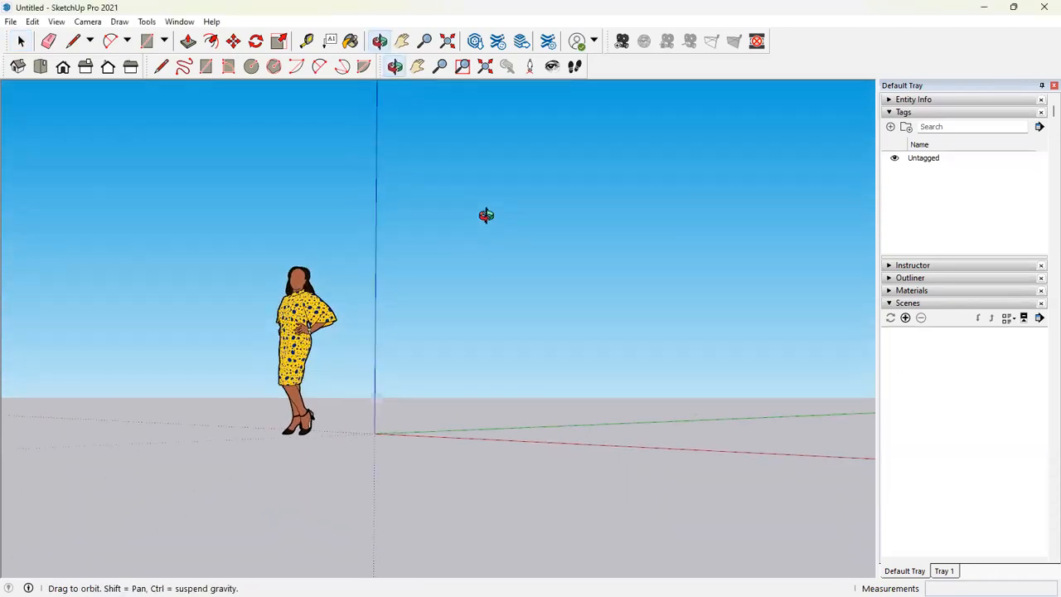
{"action": "middle_click_drag", "start_coordinate": [555, 327], "coordinate": [558, 425]}
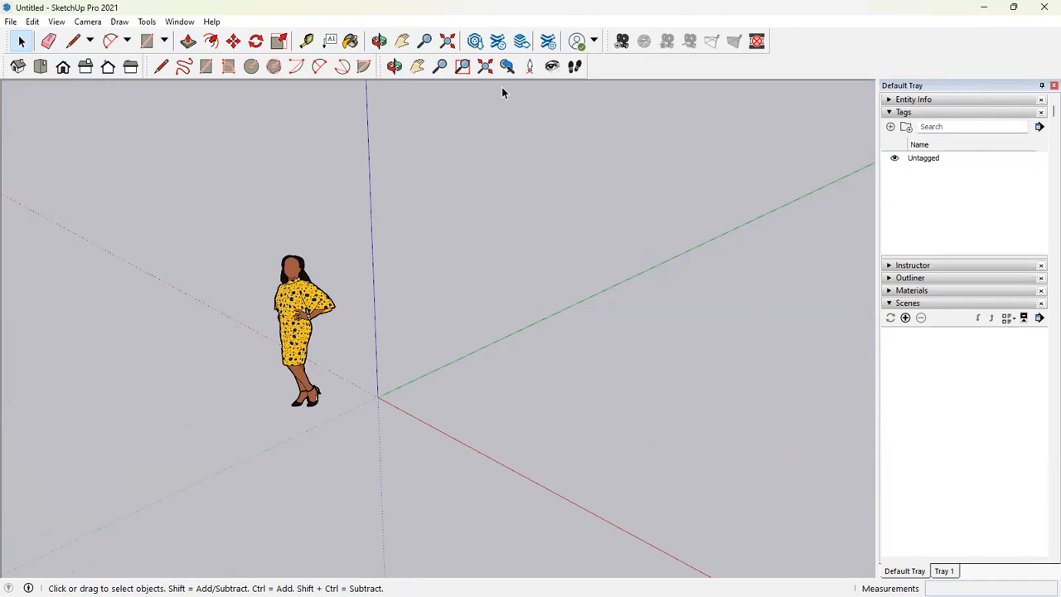
{"action": "scroll", "coordinate": [377, 124], "scroll_direction": "up", "scroll_amount": 1}
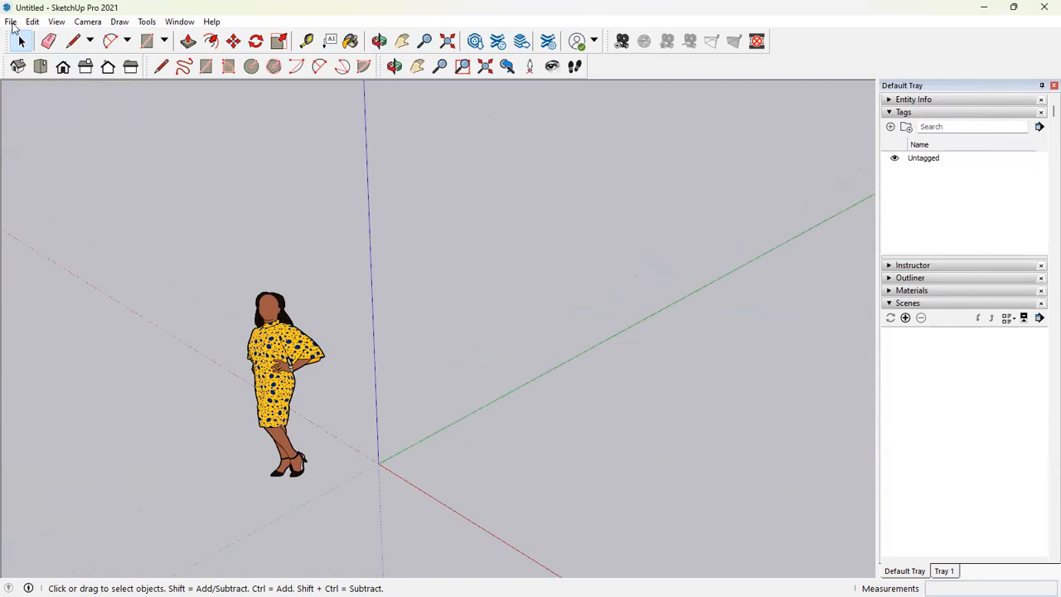
Step: Examine the available view, tool, camera, help and window commands, including the sections offered for the Default Tray and Tray 1
{"action": "left_click", "coordinate": [57, 23]}
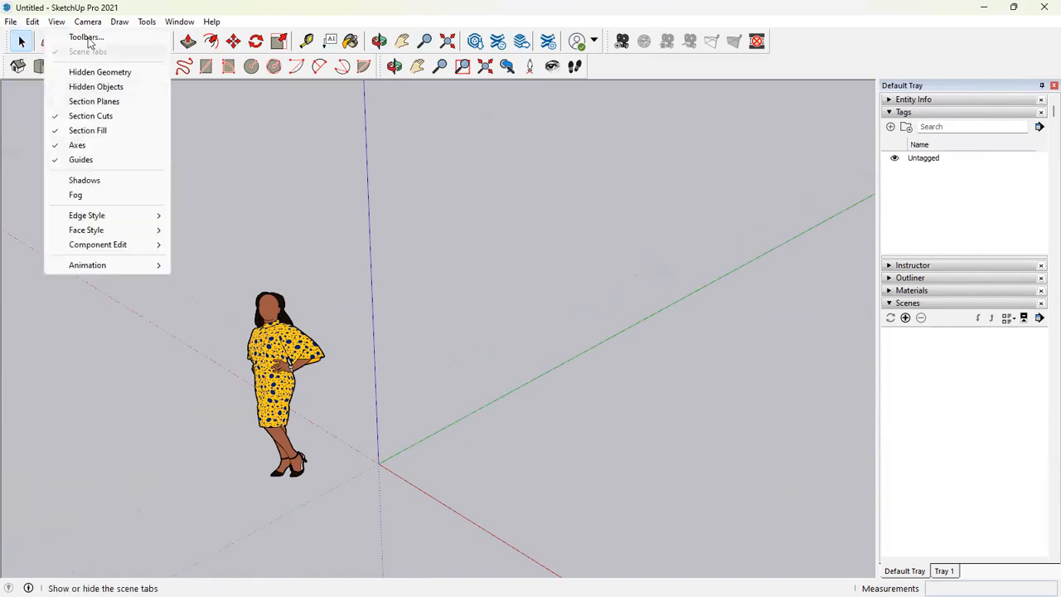
{"action": "mouse_move", "coordinate": [147, 22]}
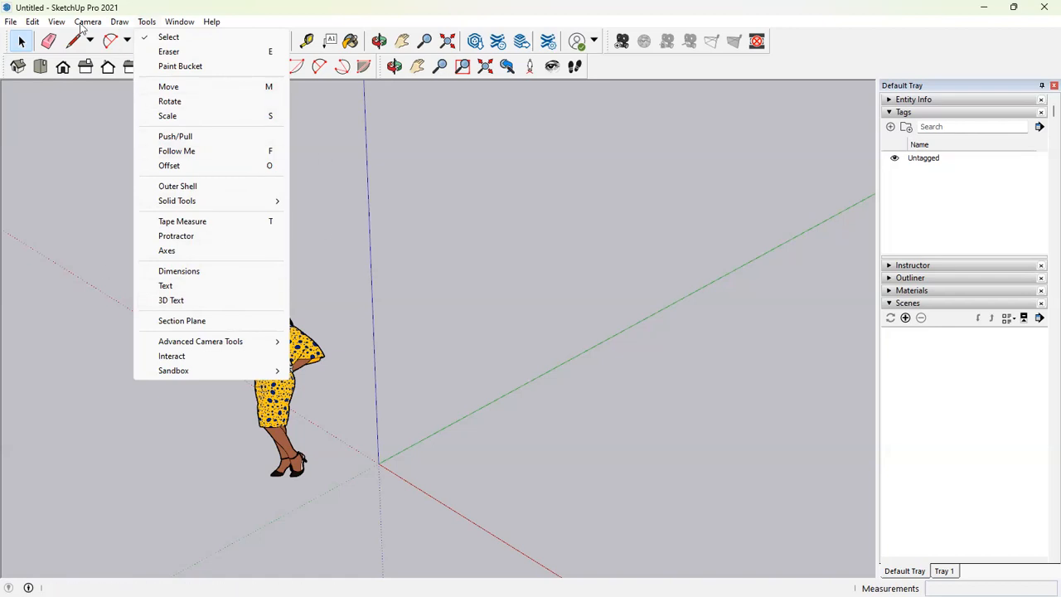
{"action": "mouse_move", "coordinate": [87, 22]}
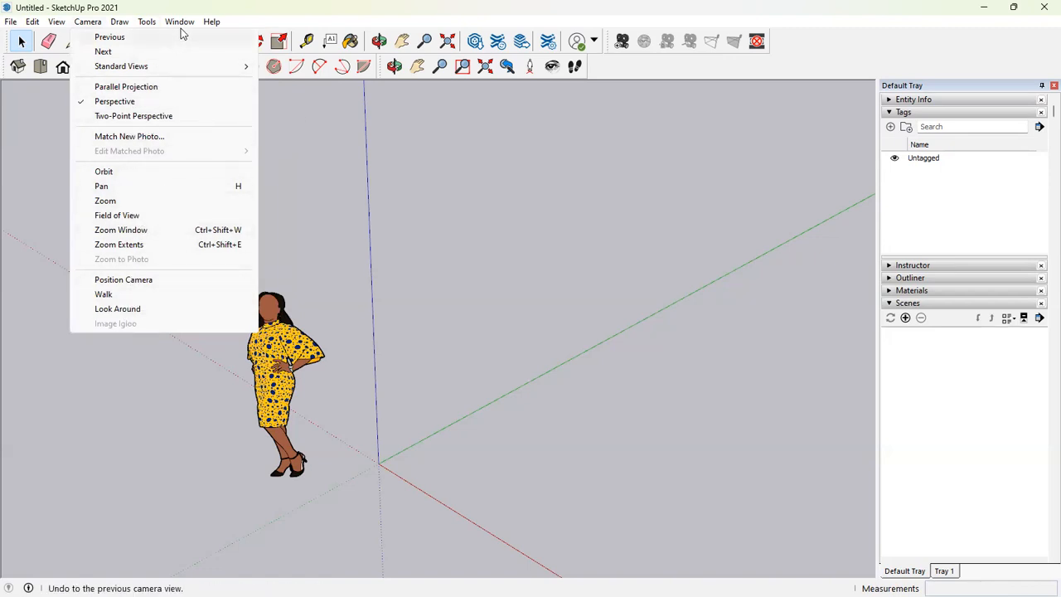
{"action": "mouse_move", "coordinate": [182, 27]}
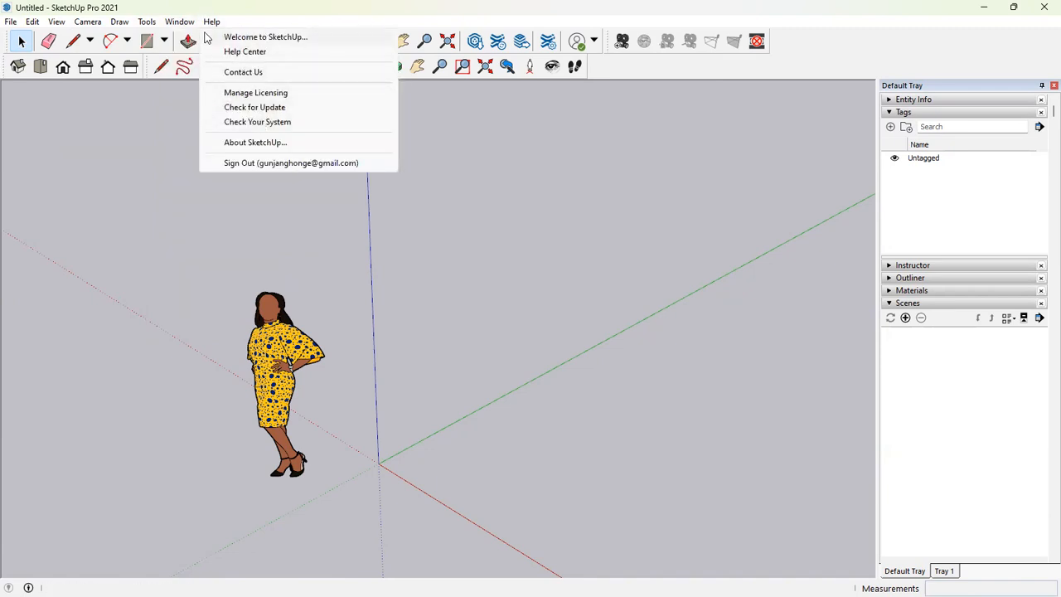
{"action": "left_click", "coordinate": [723, 64]}
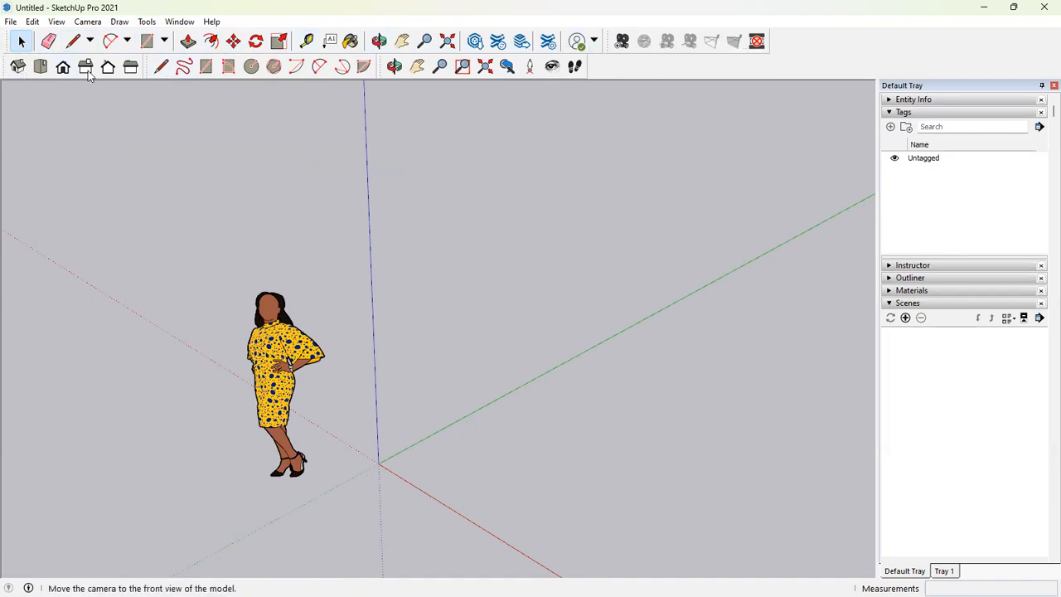
{"action": "left_click", "coordinate": [147, 22]}
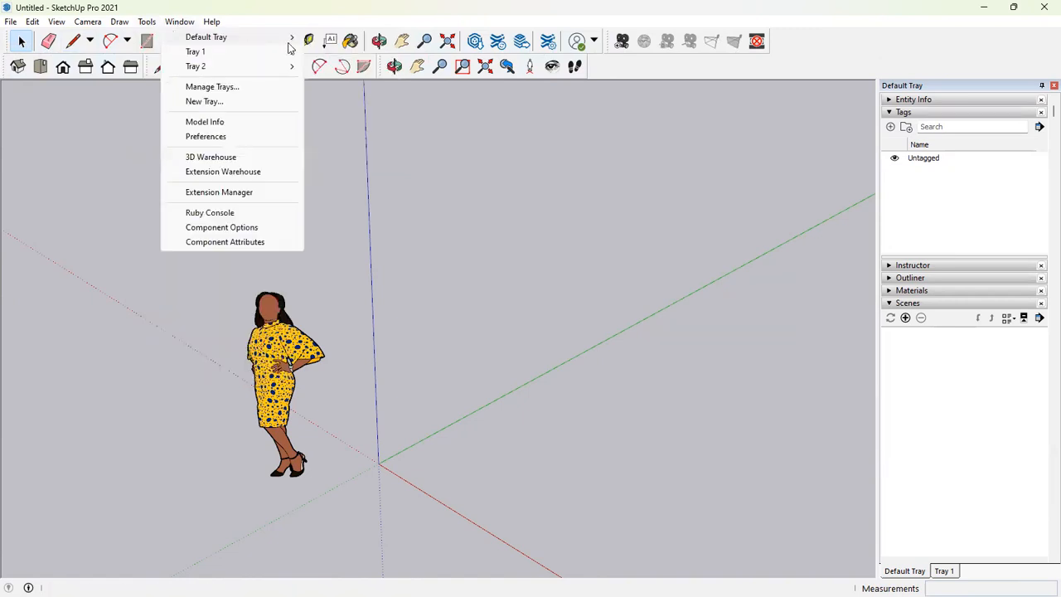
{"action": "mouse_move", "coordinate": [294, 48]}
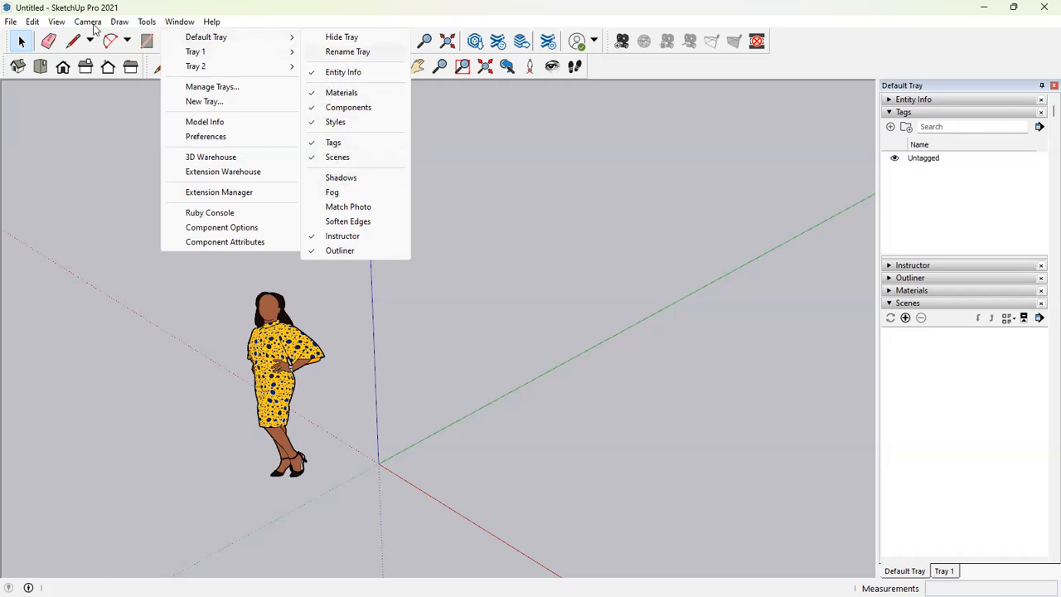
{"action": "left_click", "coordinate": [63, 24]}
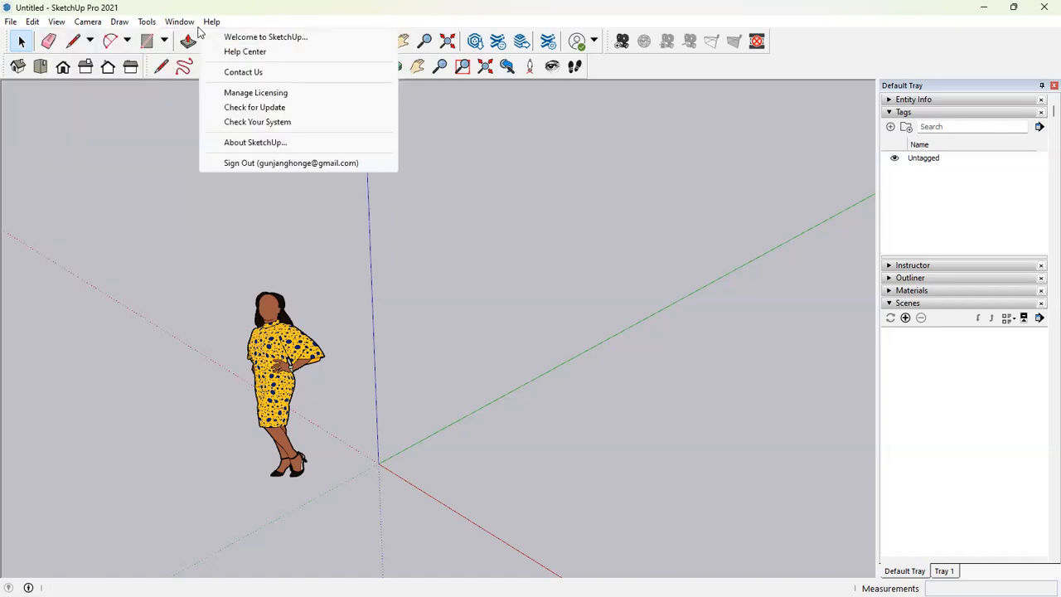
{"action": "mouse_move", "coordinate": [191, 24]}
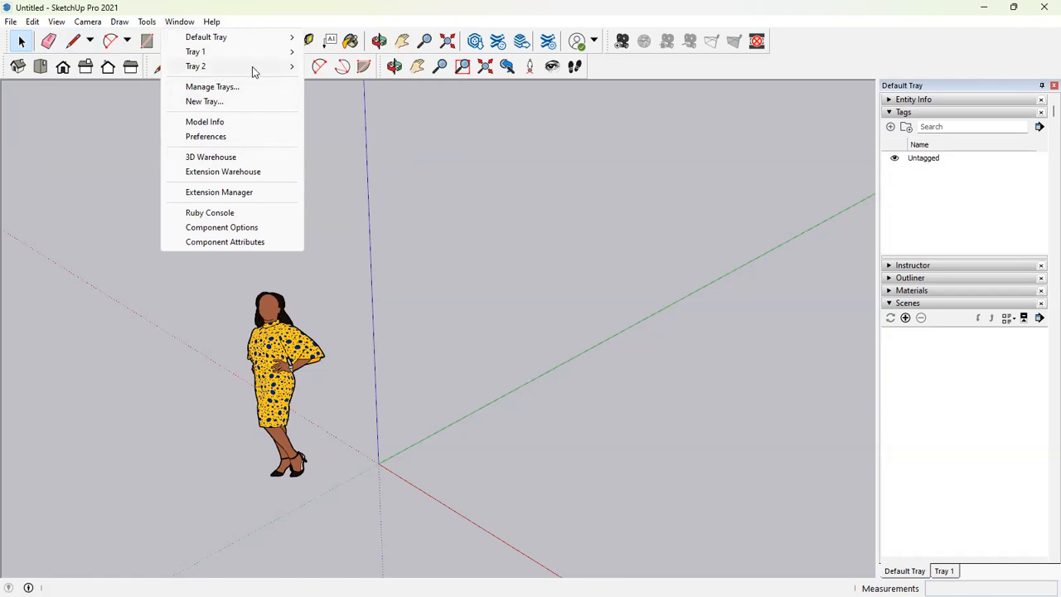
{"action": "mouse_move", "coordinate": [255, 68]}
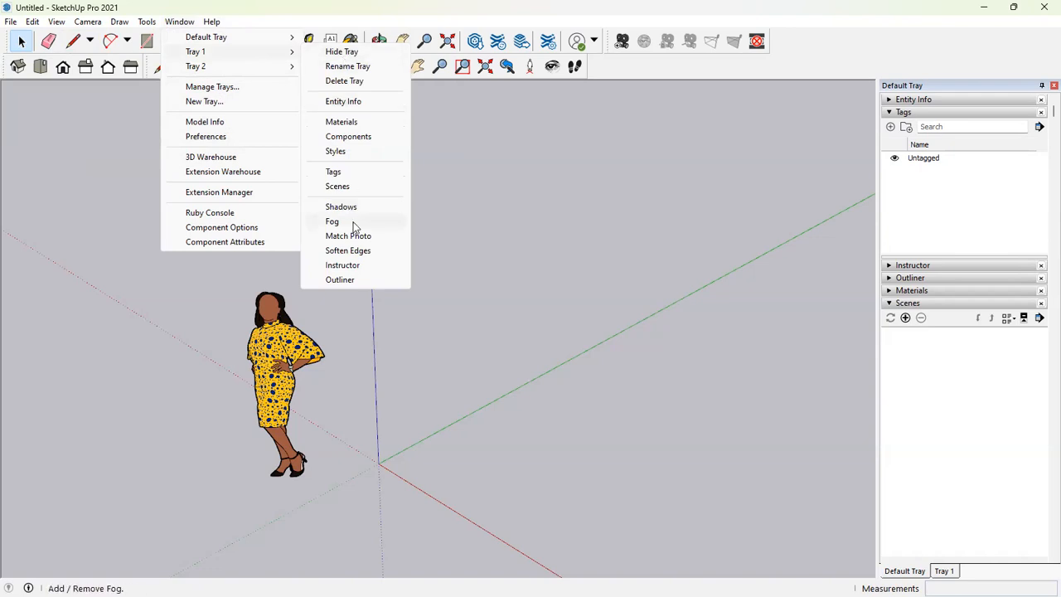
{"action": "key", "text": "Escape"}
{"action": "key", "text": "Escape"}
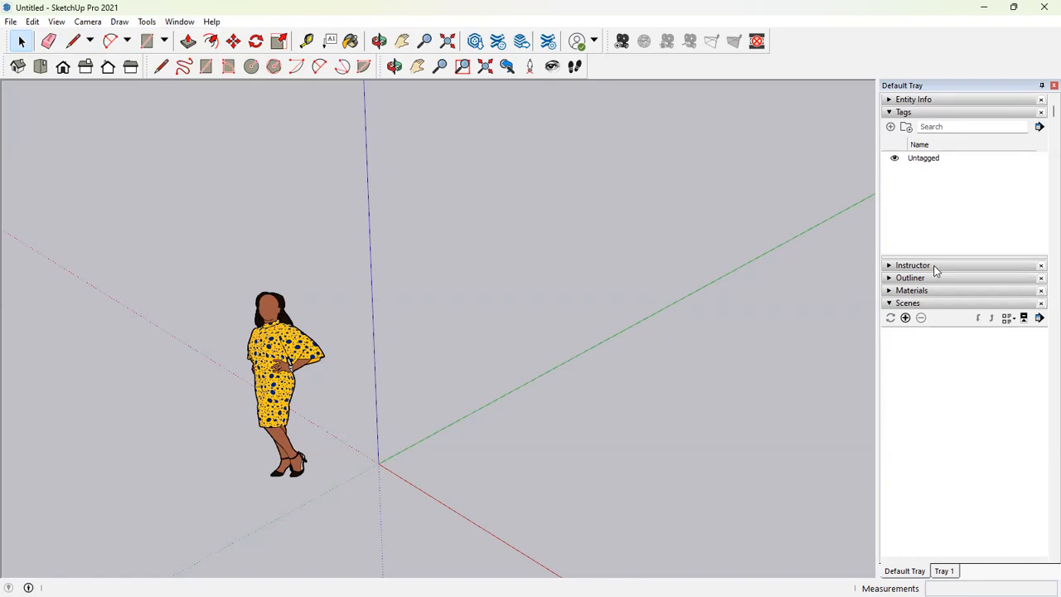
Step: Collapse the Tags and Scenes sections of the Default Tray, and undock the tray and dock it back at the window's edge
{"action": "left_click", "coordinate": [929, 113]}
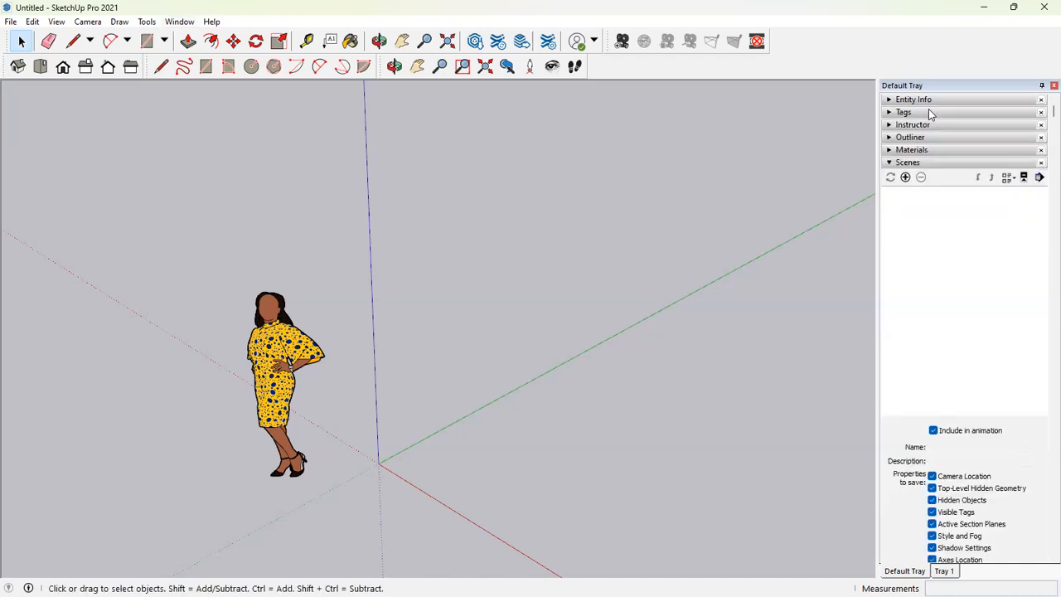
{"action": "left_click", "coordinate": [939, 165]}
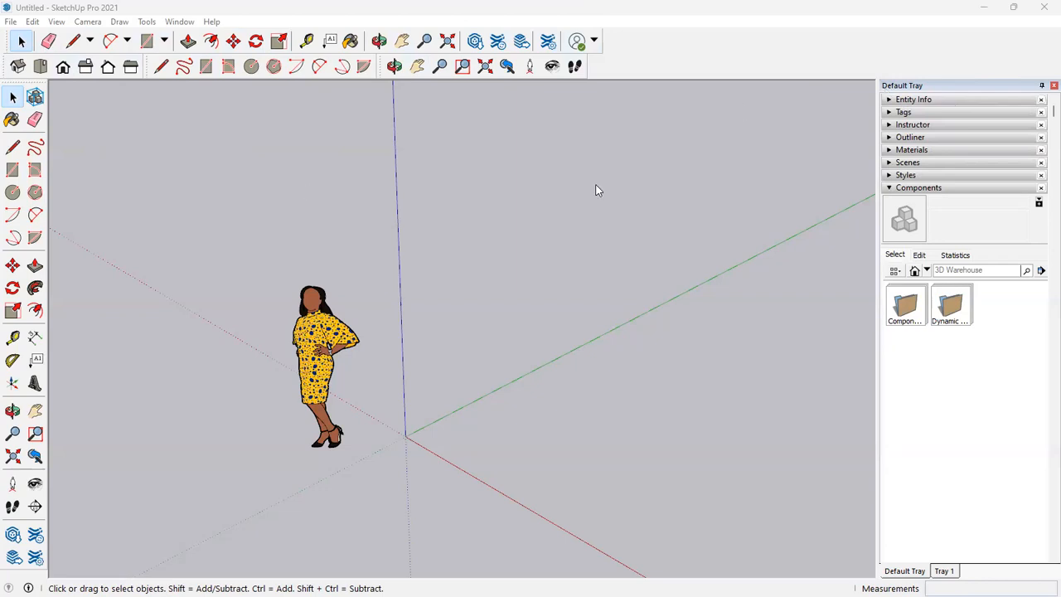
{"action": "left_click_drag", "start_coordinate": [954, 85], "coordinate": [555, 317]}
{"action": "left_click_drag", "start_coordinate": [557, 470], "coordinate": [572, 330]}
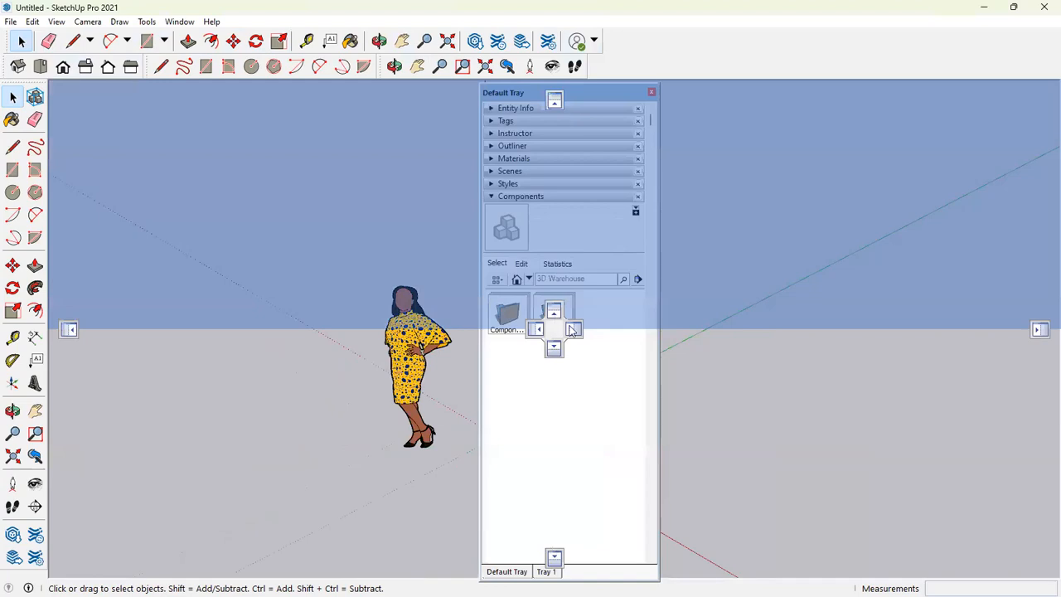
{"action": "left_click_drag", "start_coordinate": [993, 312], "coordinate": [1041, 332]}
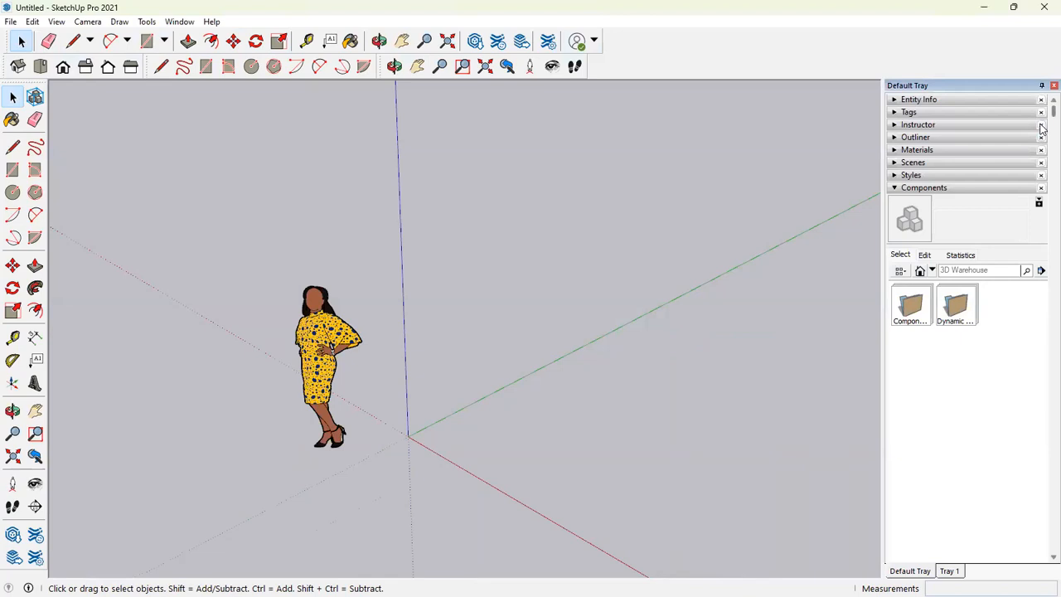
Step: Draw a ground rectangle about 4' 6" by 4' 8" beside the scale figure and show its face properties in Entity Info
{"action": "left_click", "coordinate": [932, 100]}
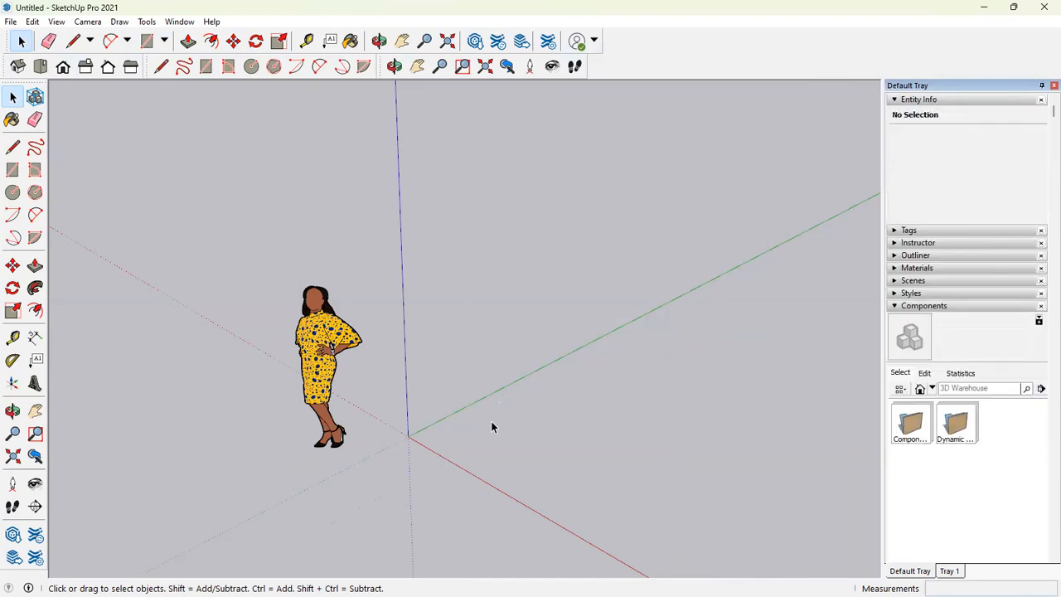
{"action": "left_click", "coordinate": [147, 41]}
{"action": "left_click", "coordinate": [488, 450]}
{"action": "left_click", "coordinate": [695, 448]}
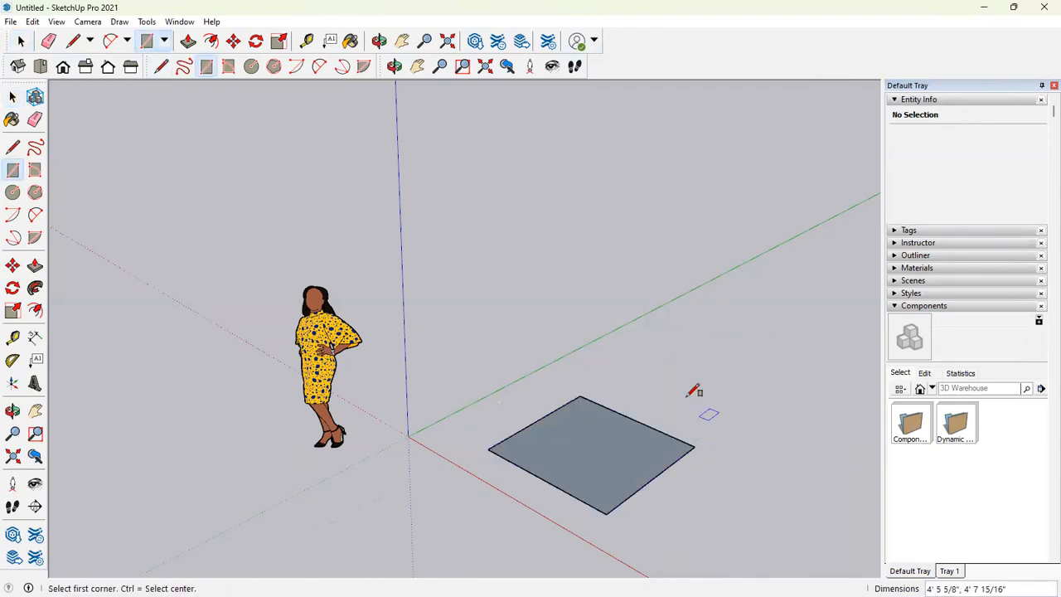
{"action": "left_click", "coordinate": [21, 42]}
{"action": "left_click", "coordinate": [641, 461]}
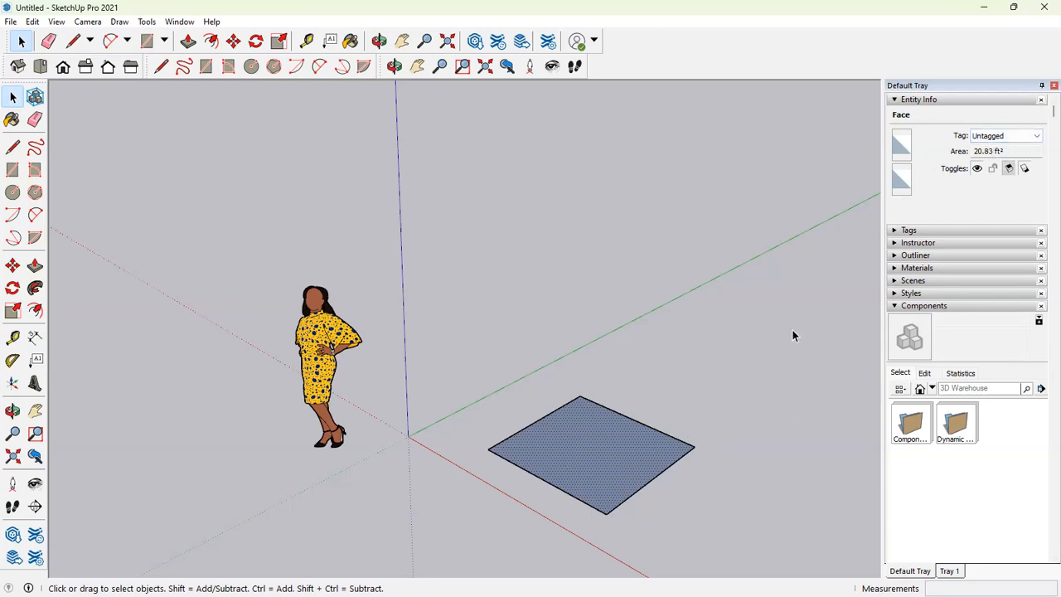
Step: Draw a line about 10' 9" long behind the rectangle and select it to show its edge properties
{"action": "key", "text": "l"}
{"action": "mouse_move", "coordinate": [688, 396]}
{"action": "left_mouse_down"}
{"action": "mouse_move", "coordinate": [843, 315]}
{"action": "mouse_move", "coordinate": [834, 303]}
{"action": "mouse_move", "coordinate": [830, 321]}
{"action": "left_mouse_up"}
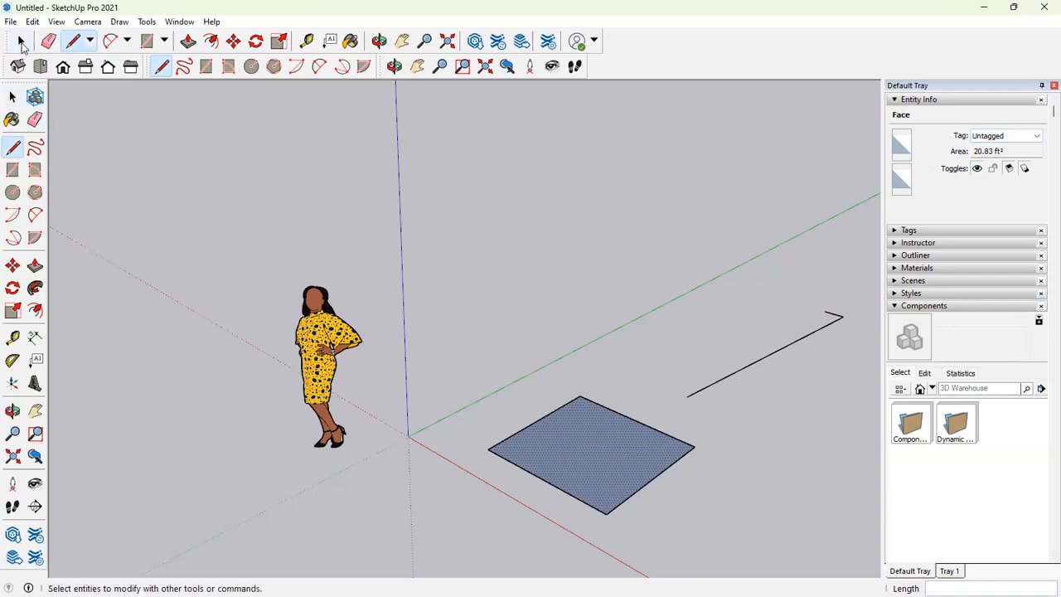
{"action": "left_click", "coordinate": [21, 40]}
{"action": "left_click", "coordinate": [777, 351]}
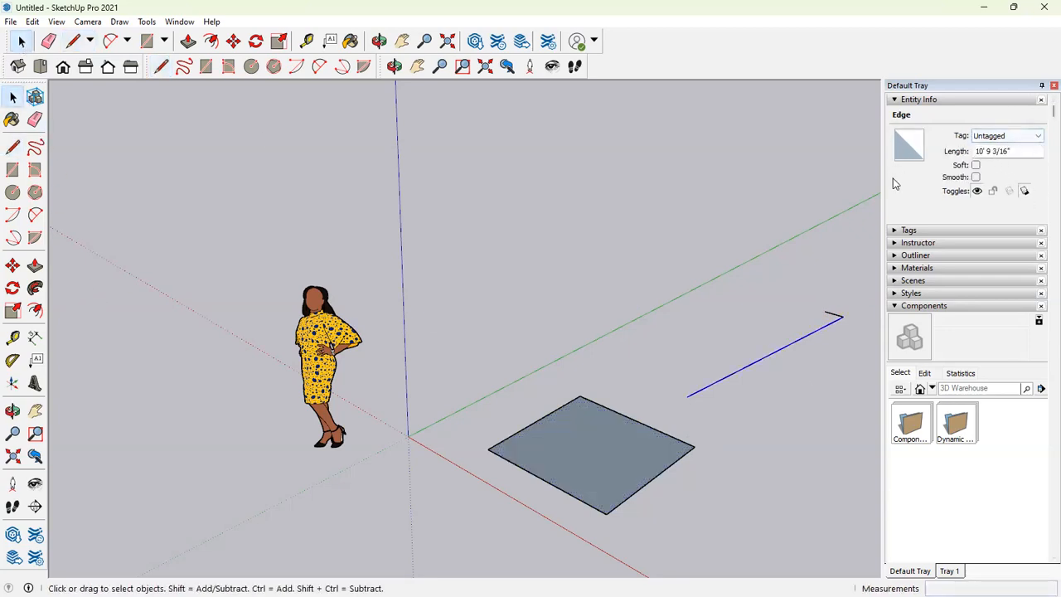
Step: Erase the drawn lines and all four rectangle edges, and collapse the Entity Info section
{"action": "key", "text": "e"}
{"action": "left_click", "coordinate": [839, 313]}
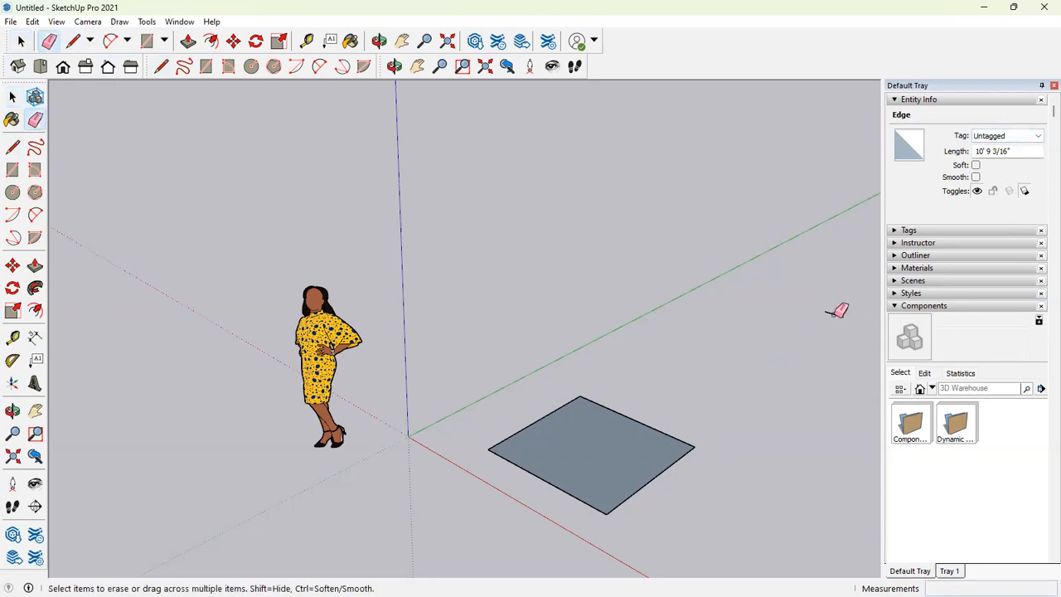
{"action": "left_click", "coordinate": [644, 428]}
{"action": "left_click", "coordinate": [661, 470]}
{"action": "left_click", "coordinate": [529, 424]}
{"action": "left_click", "coordinate": [535, 475]}
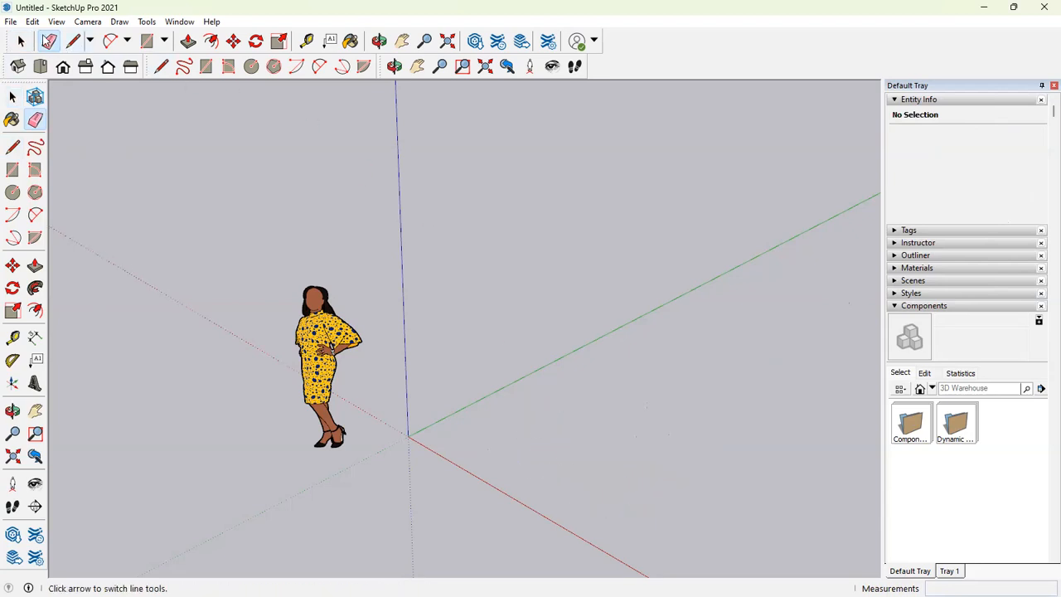
{"action": "left_click", "coordinate": [22, 41]}
{"action": "left_click", "coordinate": [908, 100]}
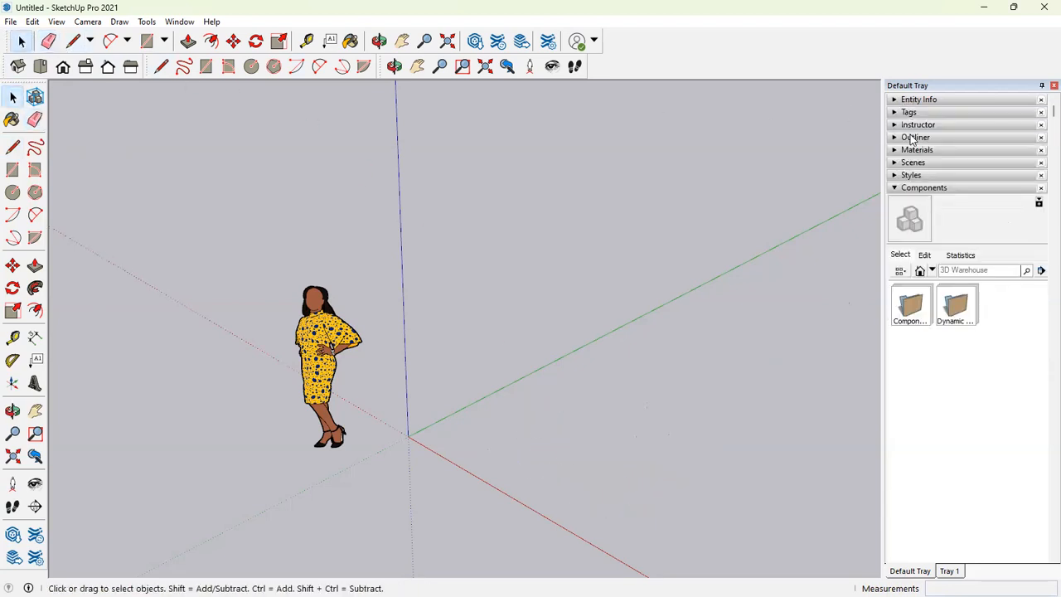
Step: Expand the Tags section and draw two separate straight lines of different lengths beside the scale figure
{"action": "left_click", "coordinate": [912, 113]}
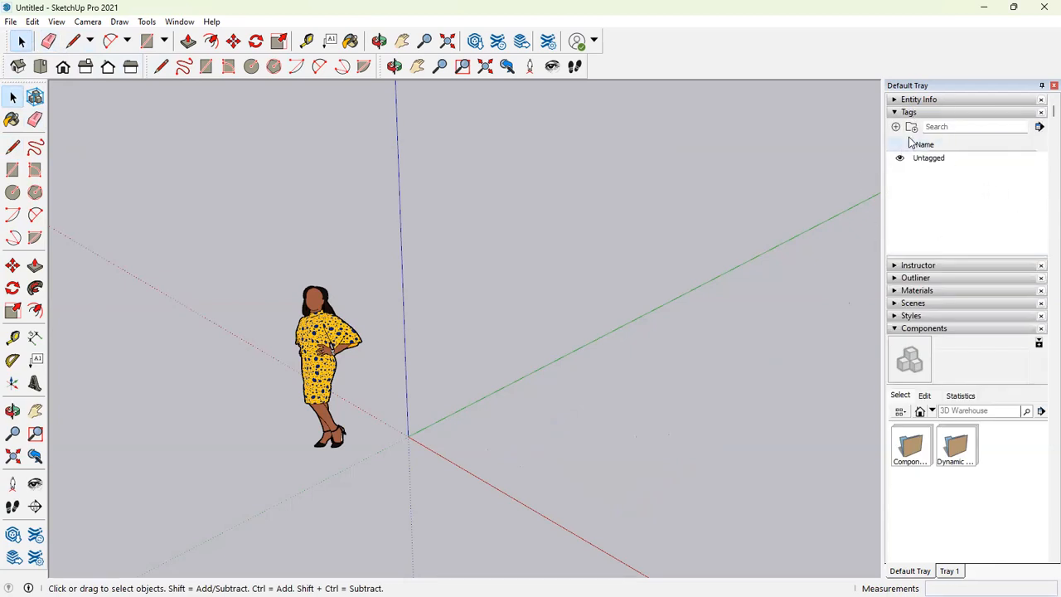
{"action": "key", "text": "l"}
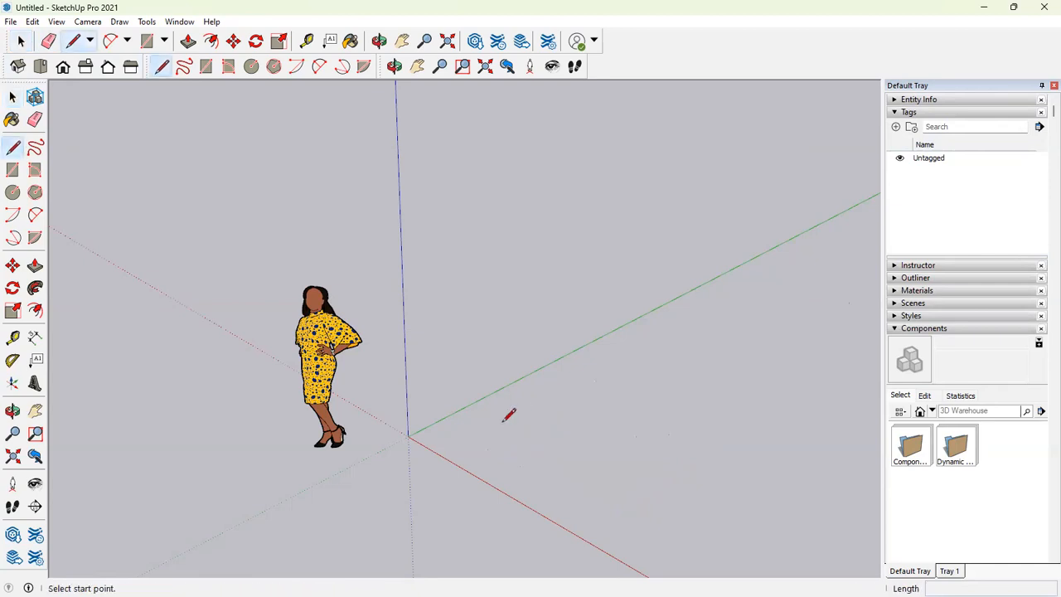
{"action": "left_click", "coordinate": [494, 426]}
{"action": "left_click", "coordinate": [706, 382]}
{"action": "key", "text": "Escape"}
{"action": "left_click", "coordinate": [20, 40]}
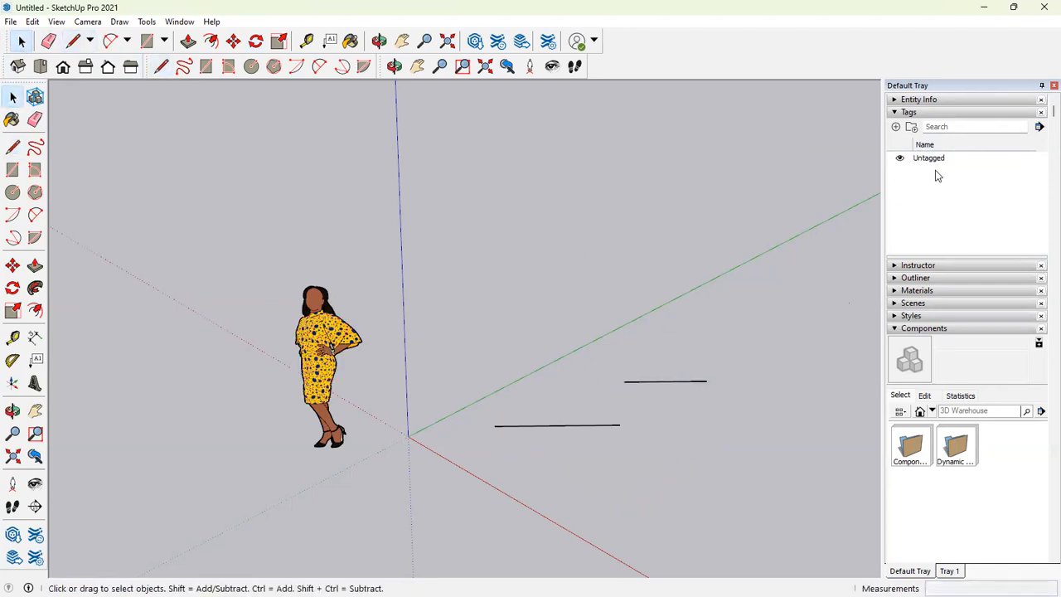
Step: Add a new tag named "line"
{"action": "left_click", "coordinate": [896, 127]}
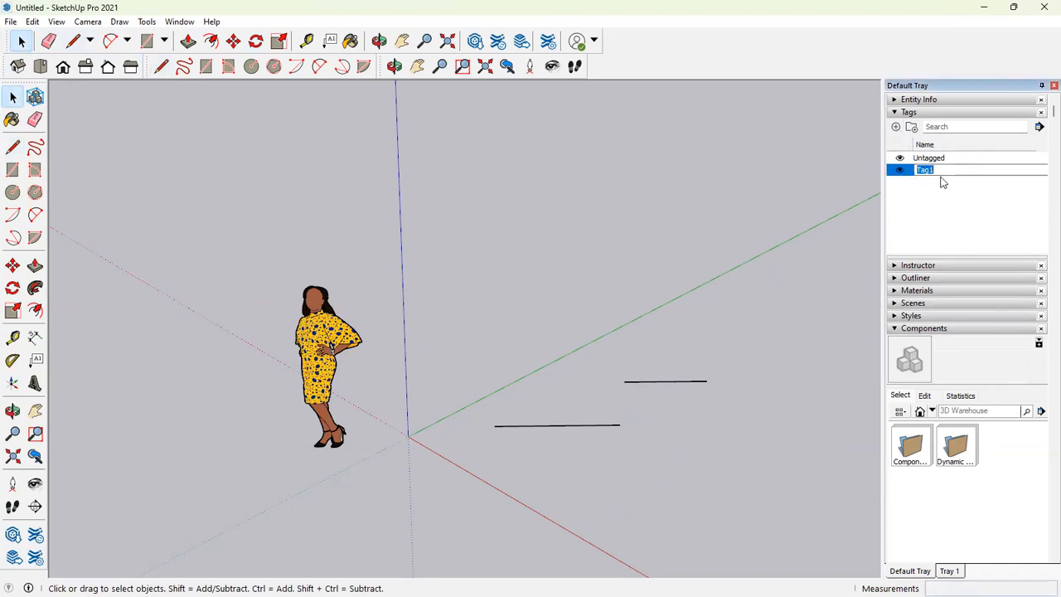
{"action": "type", "text": "line"}
{"action": "key", "text": "Return"}
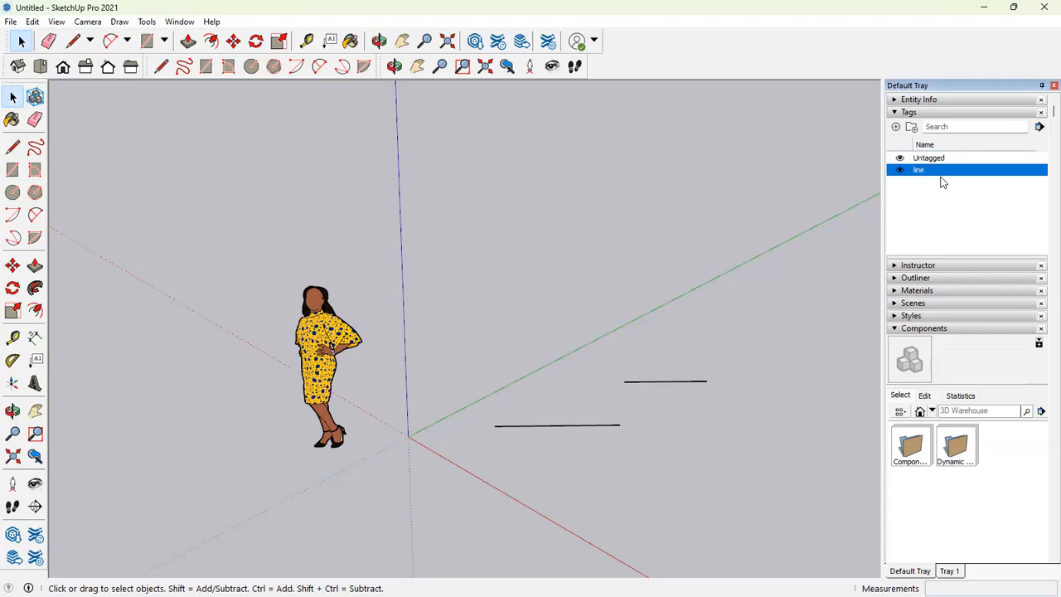
Step: Select the shorter of the two lines and add a second tag, keeping its default name
{"action": "left_click", "coordinate": [648, 381]}
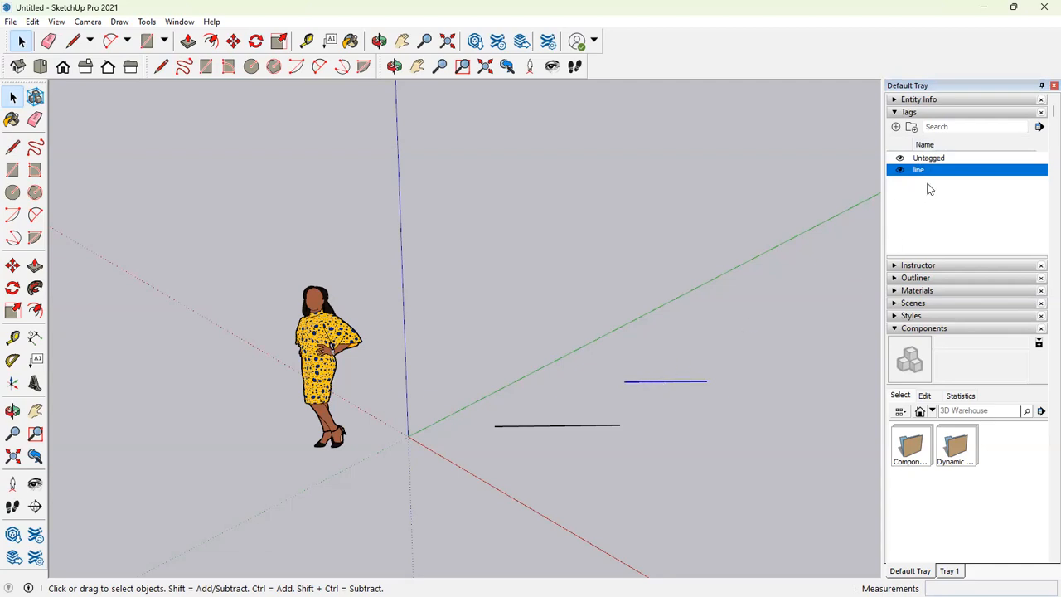
{"action": "left_click", "coordinate": [896, 127]}
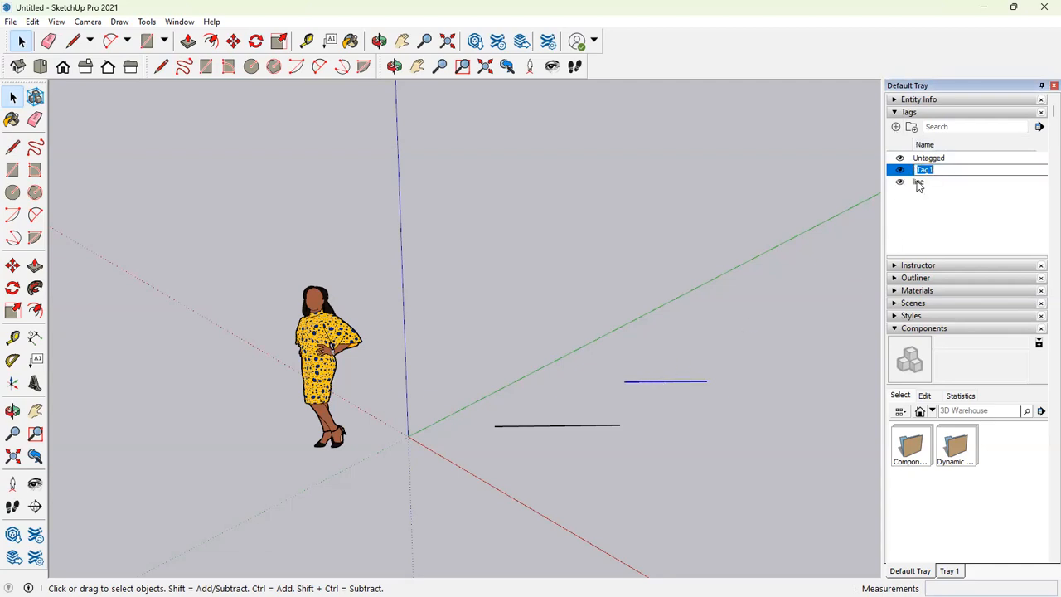
{"action": "left_click", "coordinate": [947, 183]}
{"action": "left_click", "coordinate": [952, 172]}
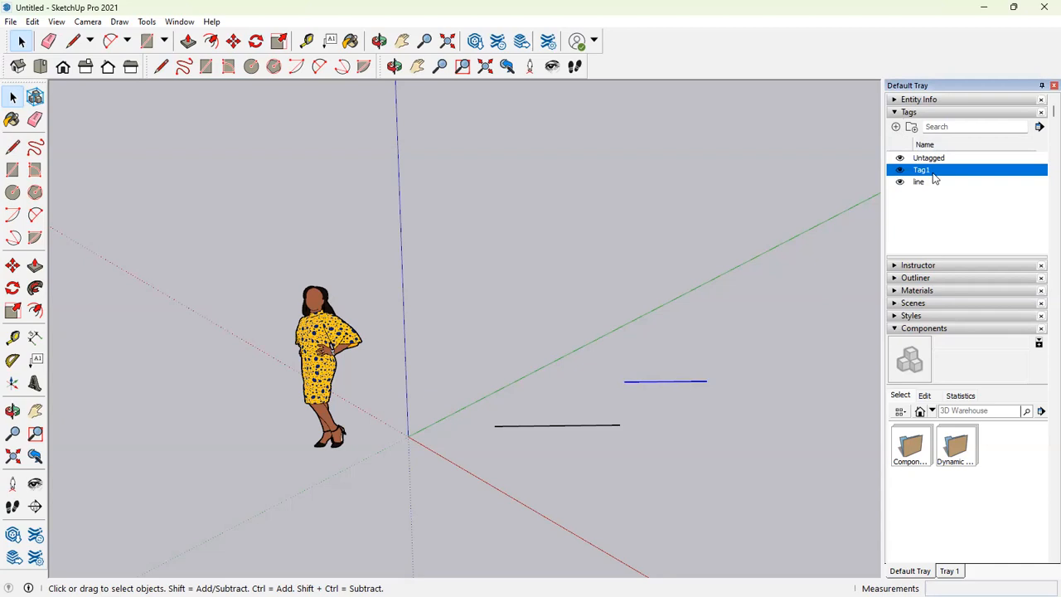
Step: Collapse the Tags section, expand Entity Info, and assign Tag1 to the selected shorter line
{"action": "left_click", "coordinate": [926, 113]}
{"action": "left_click", "coordinate": [934, 100]}
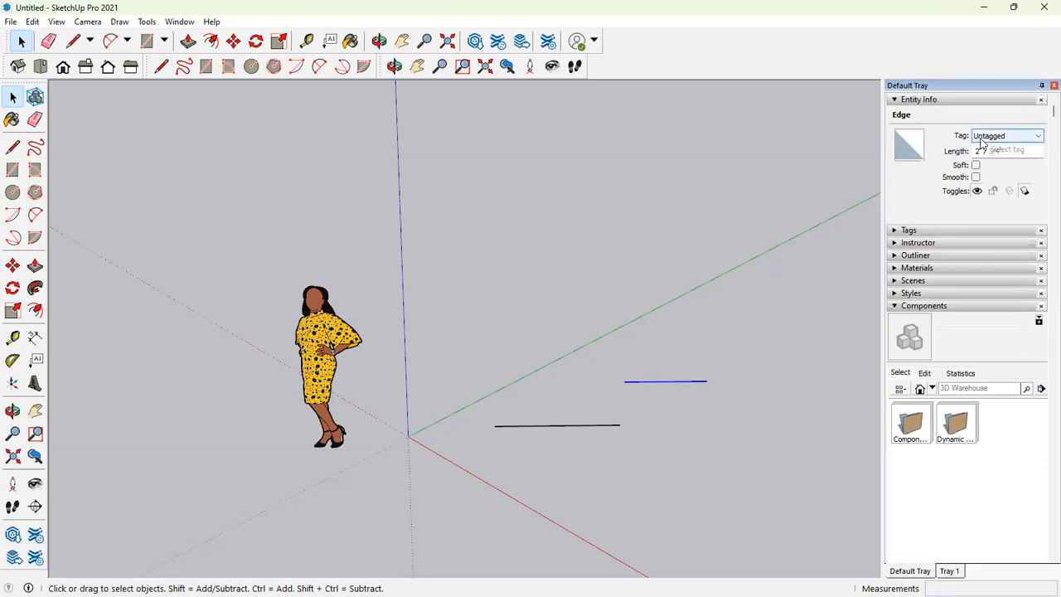
{"action": "left_click", "coordinate": [1023, 137]}
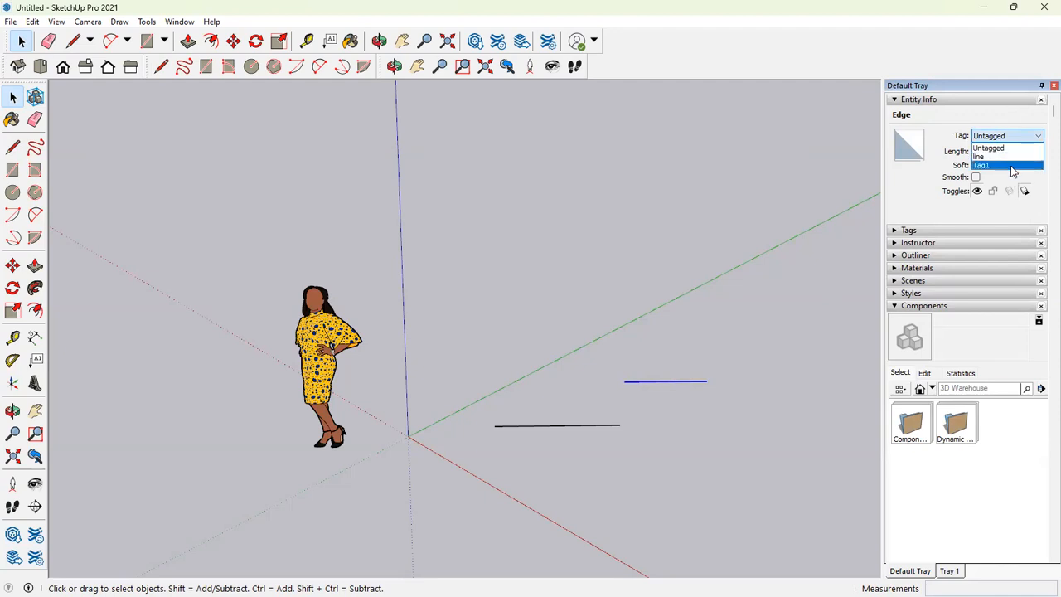
{"action": "left_click", "coordinate": [659, 383]}
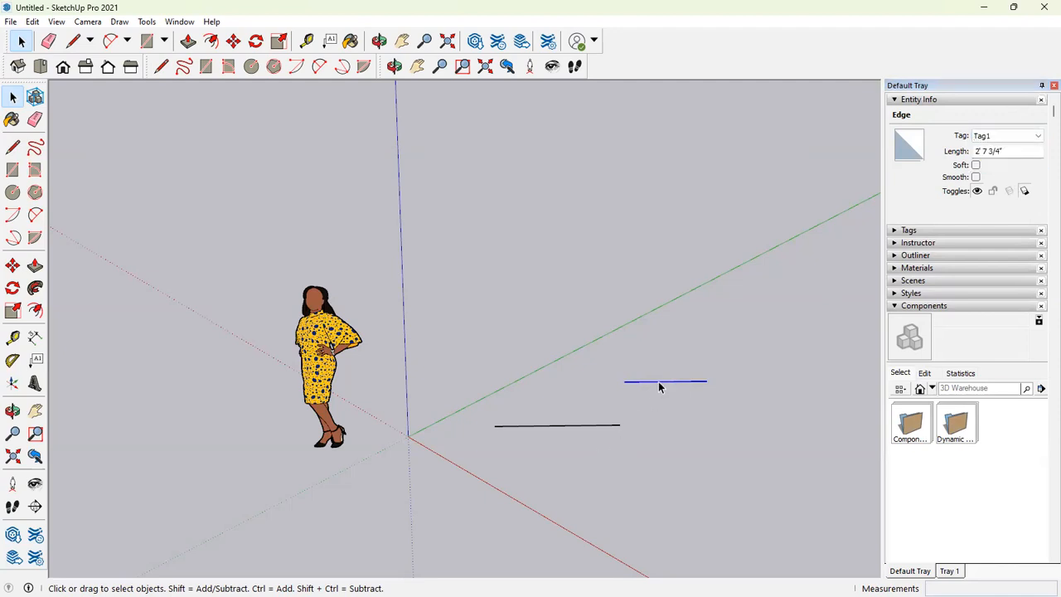
Step: Return to the Tags section and open Tag1's name for editing
{"action": "left_click", "coordinate": [938, 104]}
{"action": "left_click", "coordinate": [933, 113]}
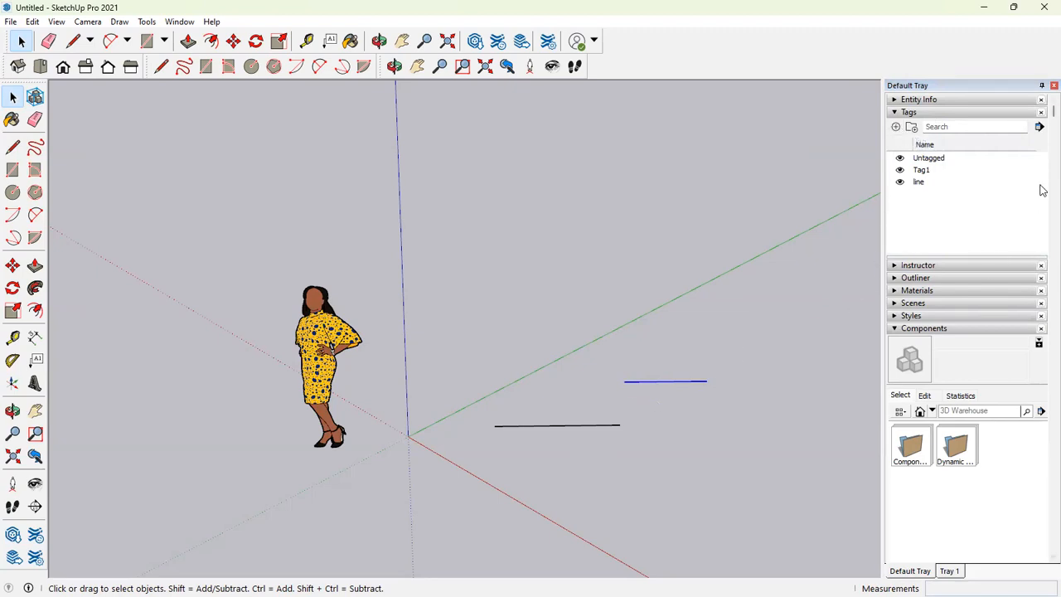
{"action": "left_click", "coordinate": [943, 172]}
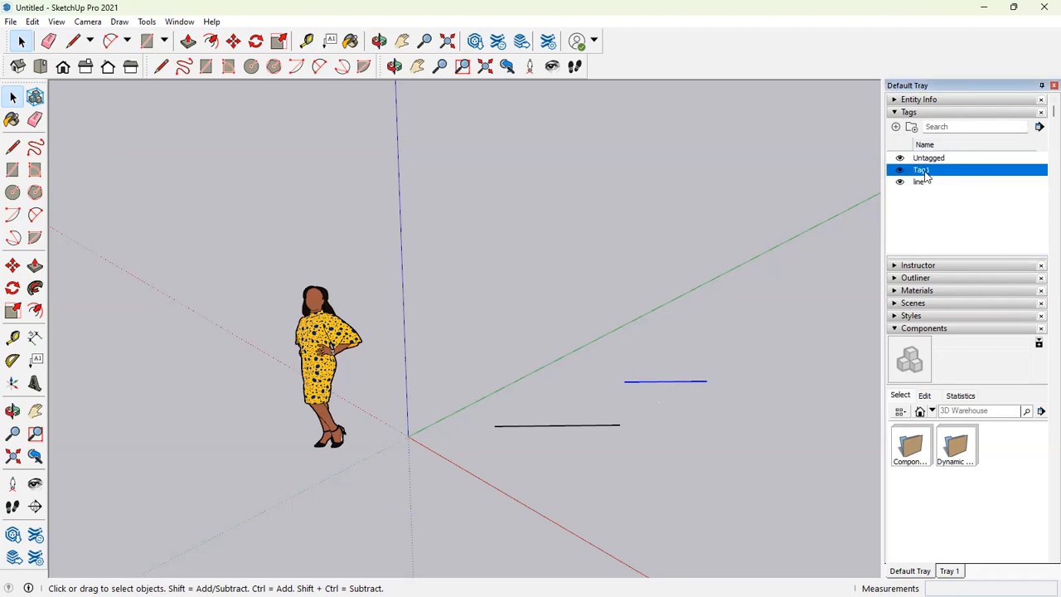
{"action": "double_click", "coordinate": [932, 172]}
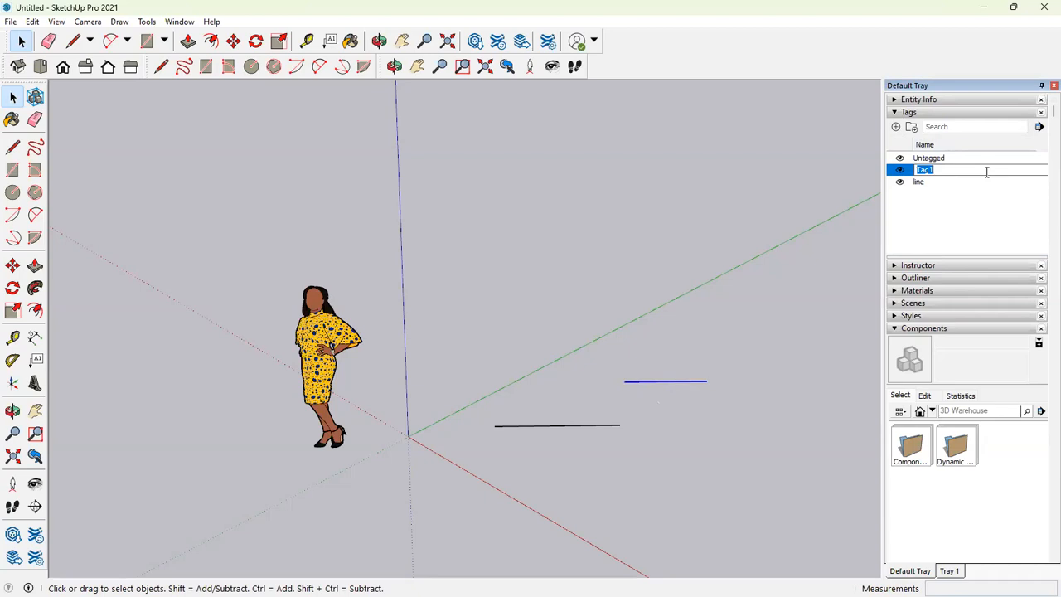
{"action": "left_click", "coordinate": [842, 269]}
{"action": "left_click", "coordinate": [859, 263]}
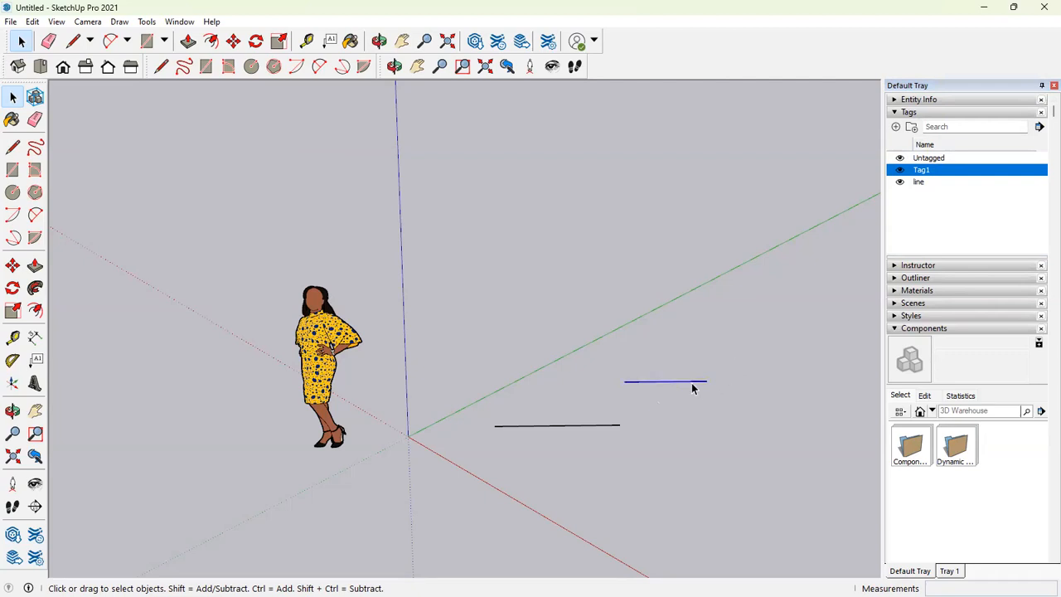
Step: Delete both lines beside the scale figure
{"action": "key", "text": "Delete"}
{"action": "left_click", "coordinate": [606, 426]}
{"action": "key", "text": "Delete"}
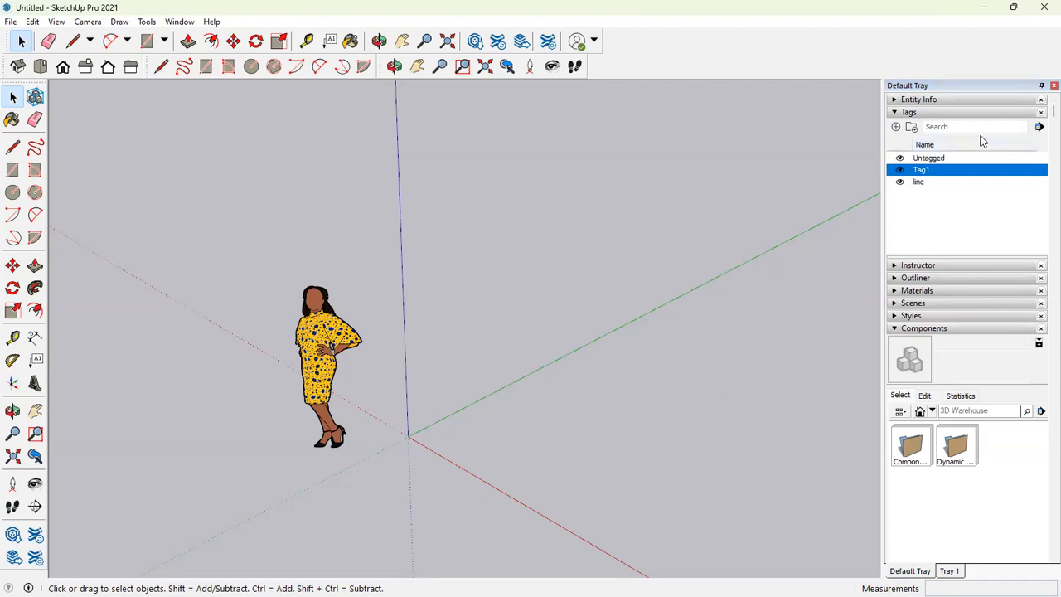
Step: Replace the Tags section with the Instructor section and read through the Select tool's help
{"action": "left_click", "coordinate": [954, 114]}
{"action": "left_click", "coordinate": [953, 125]}
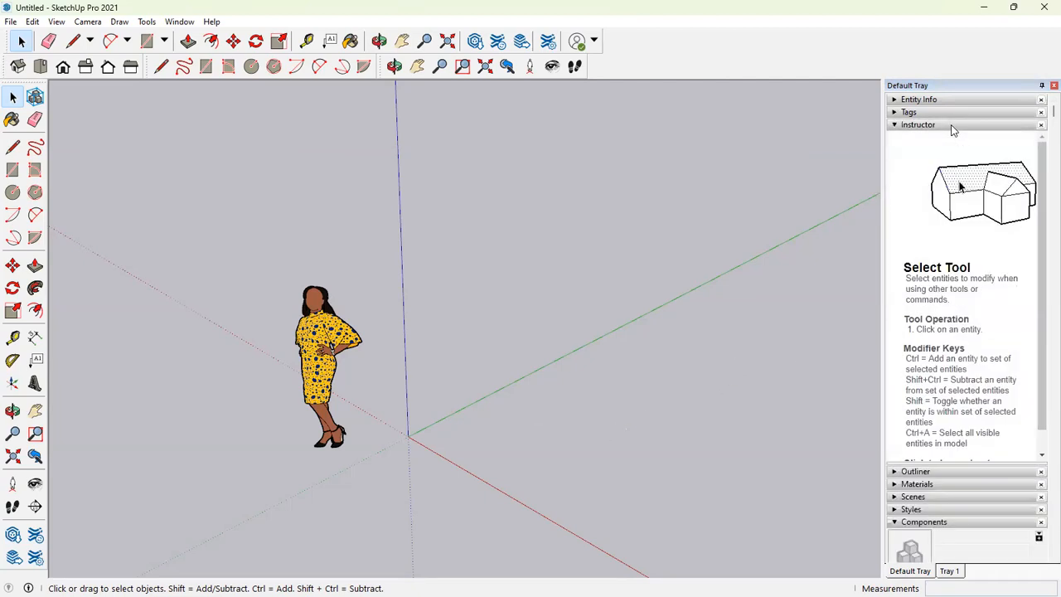
{"action": "scroll", "coordinate": [967, 251], "scroll_direction": "down", "scroll_amount": 3}
{"action": "scroll", "coordinate": [967, 251], "scroll_direction": "up", "scroll_amount": 3}
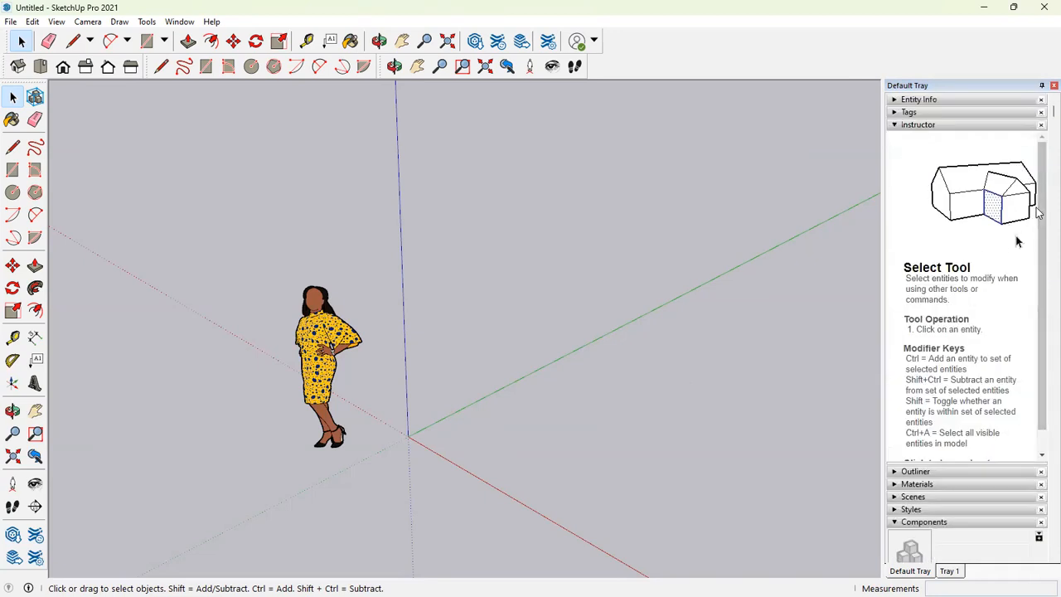
{"action": "left_click_drag", "start_coordinate": [1043, 287], "coordinate": [1043, 307]}
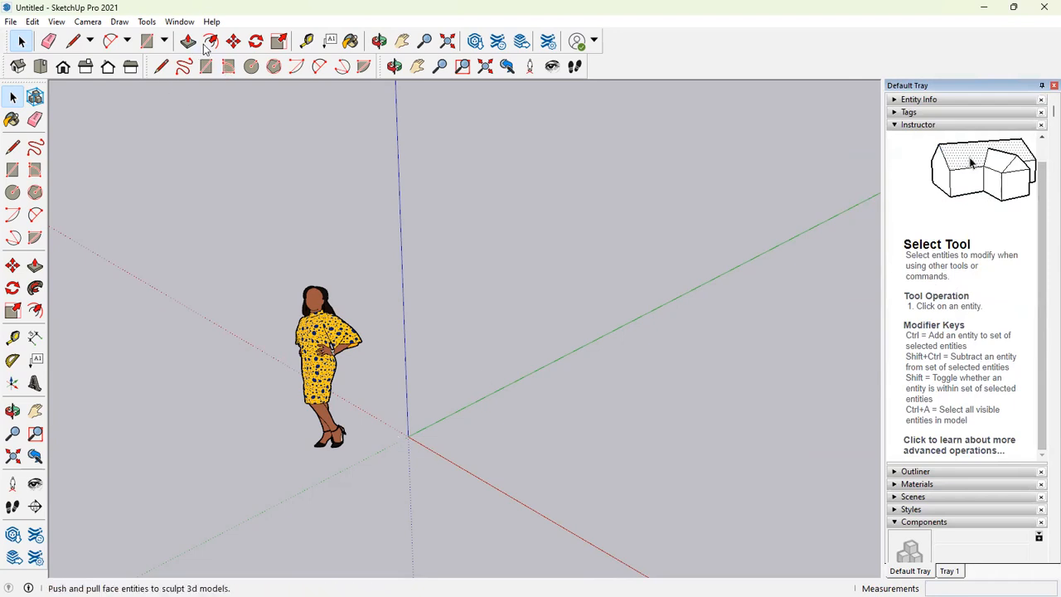
Step: Show the Instructor help for the Move tool and the Tape Measure tool
{"action": "left_click", "coordinate": [234, 42]}
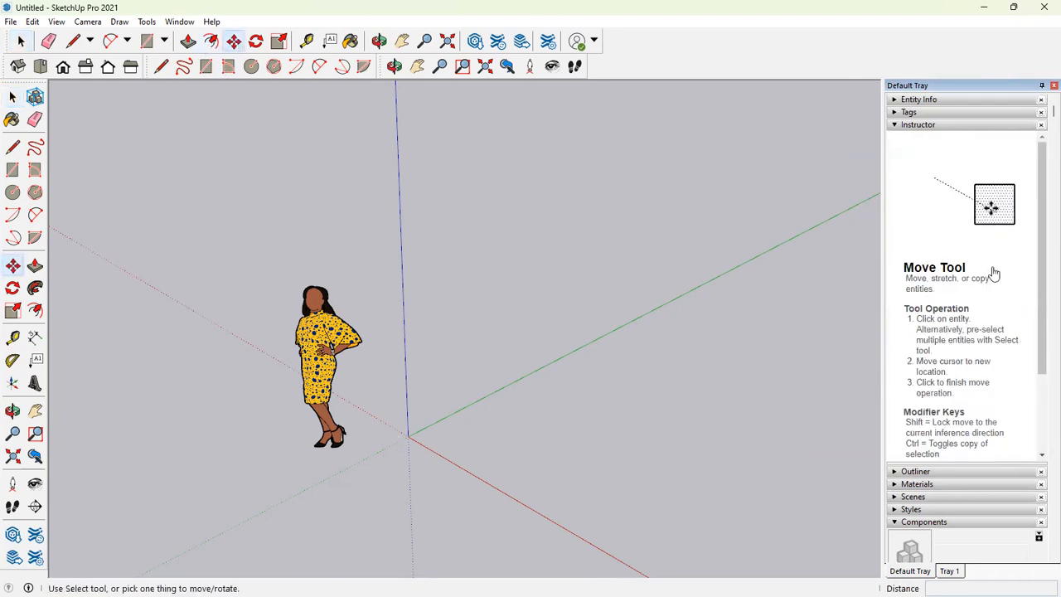
{"action": "scroll", "coordinate": [977, 307], "scroll_direction": "down", "scroll_amount": 3}
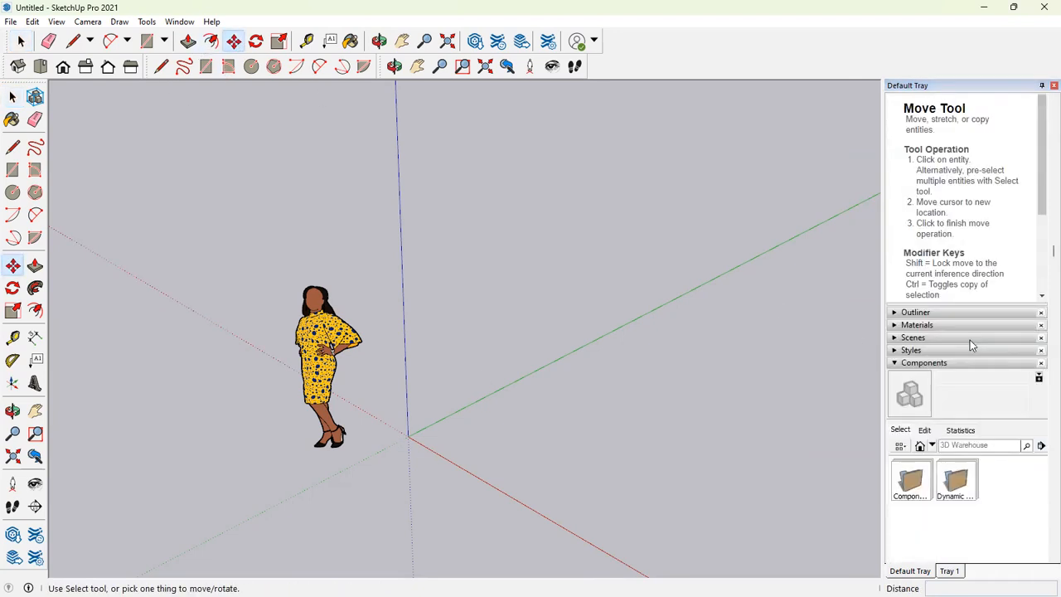
{"action": "left_click", "coordinate": [307, 41]}
{"action": "scroll", "coordinate": [954, 233], "scroll_direction": "down", "scroll_amount": 3}
{"action": "scroll", "coordinate": [987, 320], "scroll_direction": "up", "scroll_amount": 6}
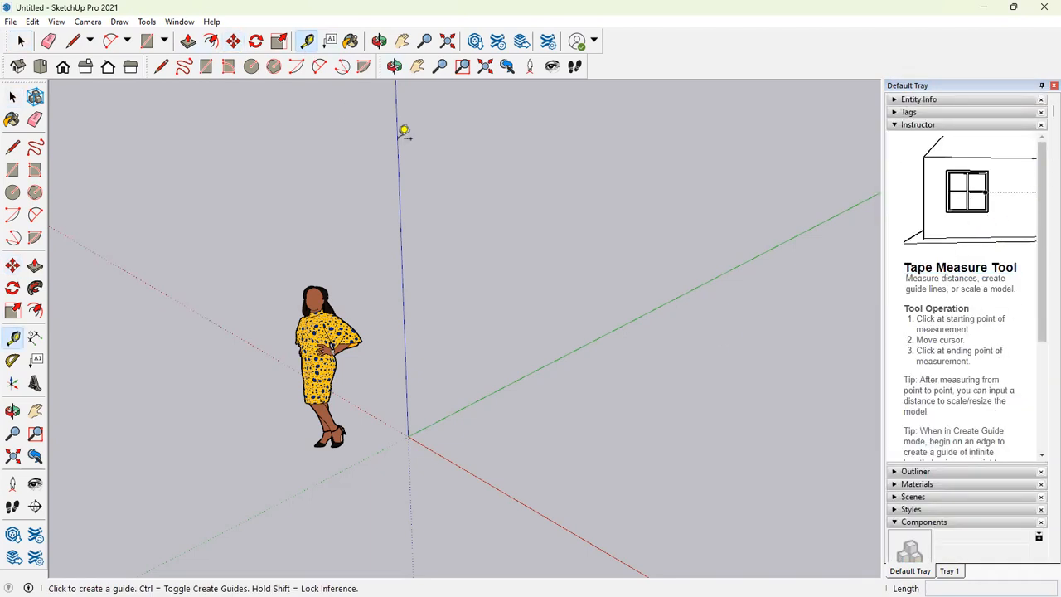
Step: Collapse the Instructor section, examine the model's object list in the Outliner, and collapse it again
{"action": "left_click", "coordinate": [912, 124]}
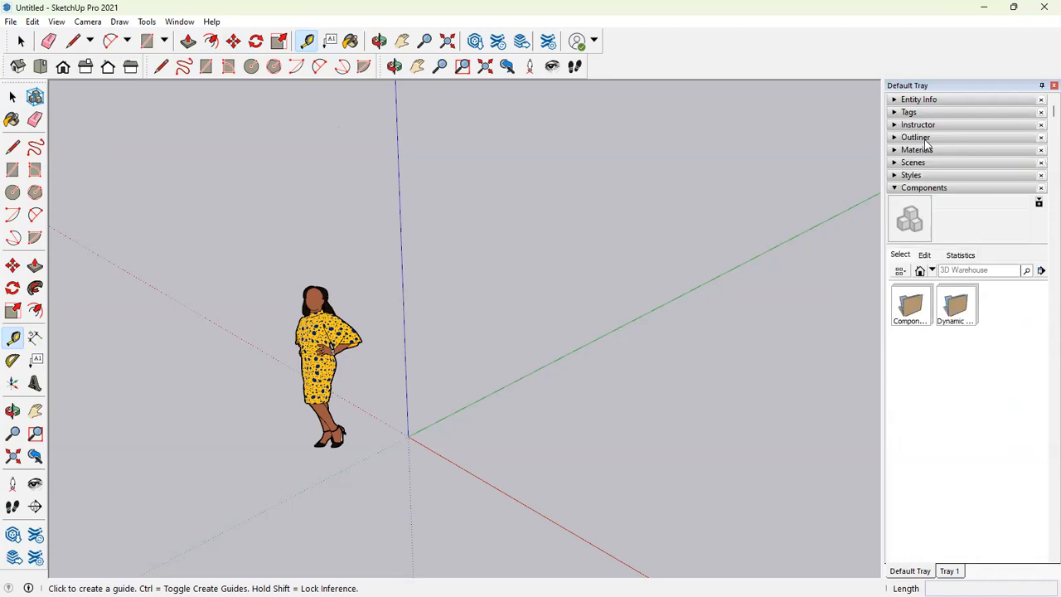
{"action": "left_click", "coordinate": [916, 138]}
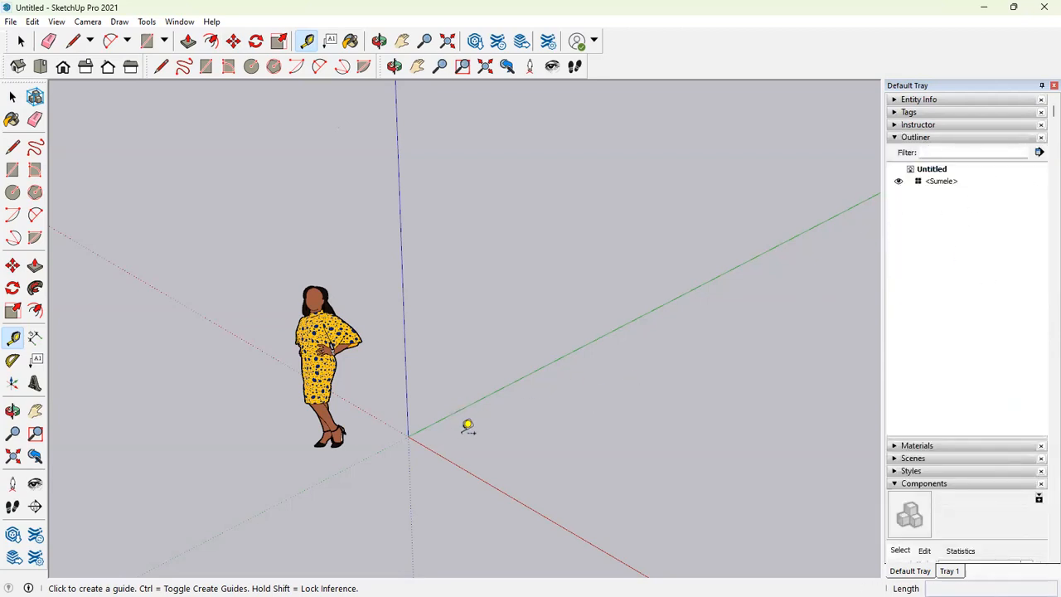
{"action": "left_click", "coordinate": [937, 138]}
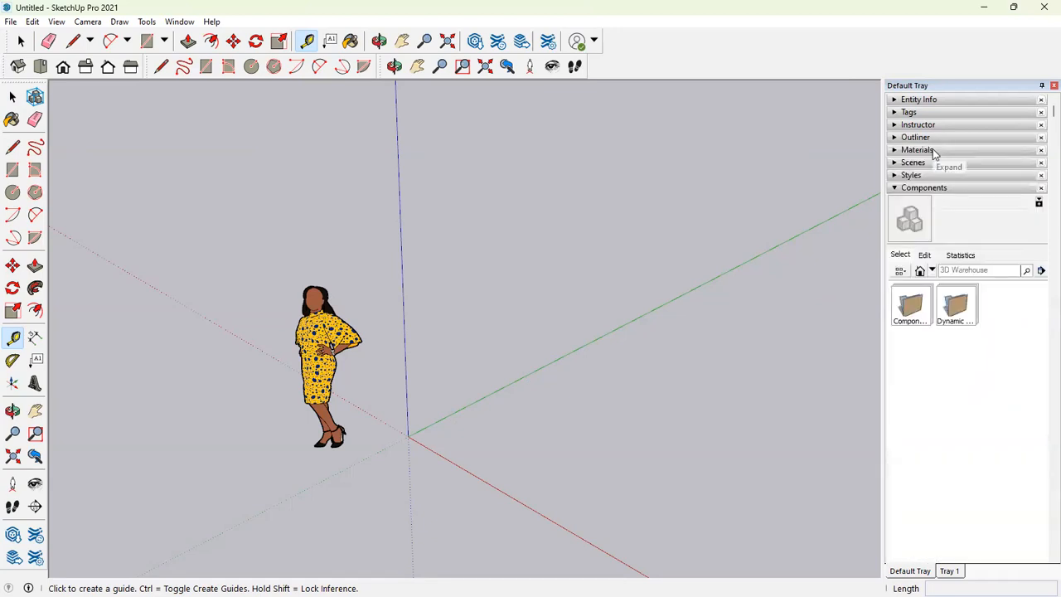
Step: Expand the Materials section, view its colour and texture editing options, and return to the material library
{"action": "left_click", "coordinate": [917, 150]}
{"action": "left_click", "coordinate": [924, 217]}
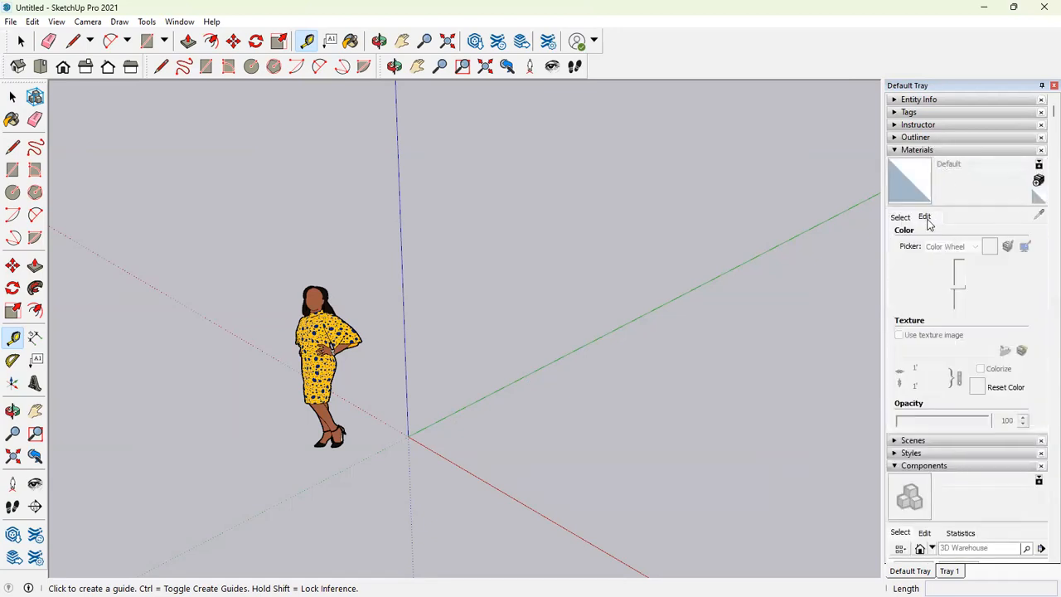
{"action": "left_click", "coordinate": [901, 217]}
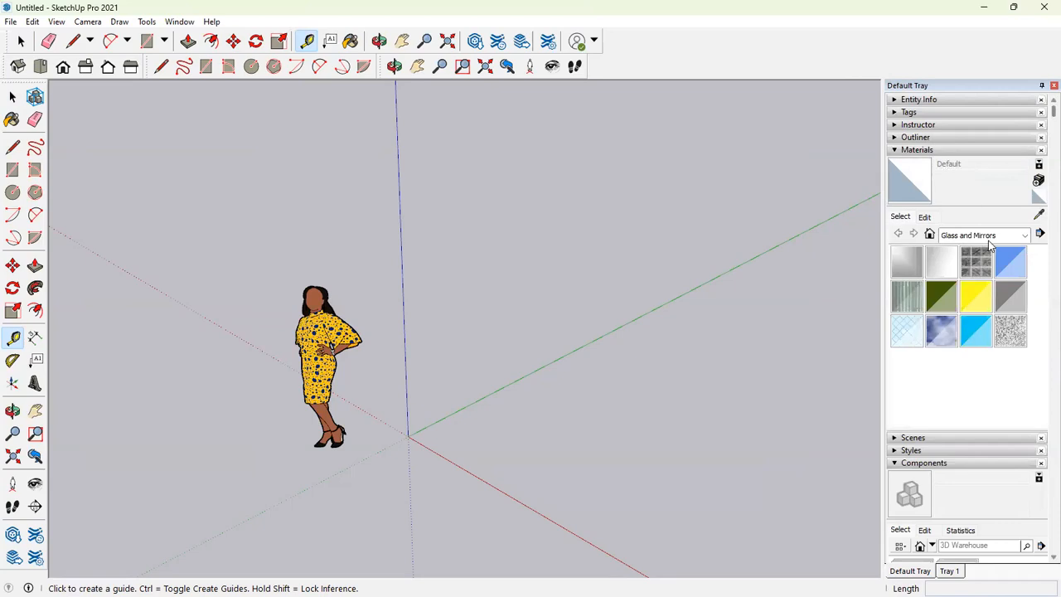
Step: Browse the Colors, Colors-Named, Glass and Mirrors, and Metal material collections
{"action": "left_click", "coordinate": [1025, 237]}
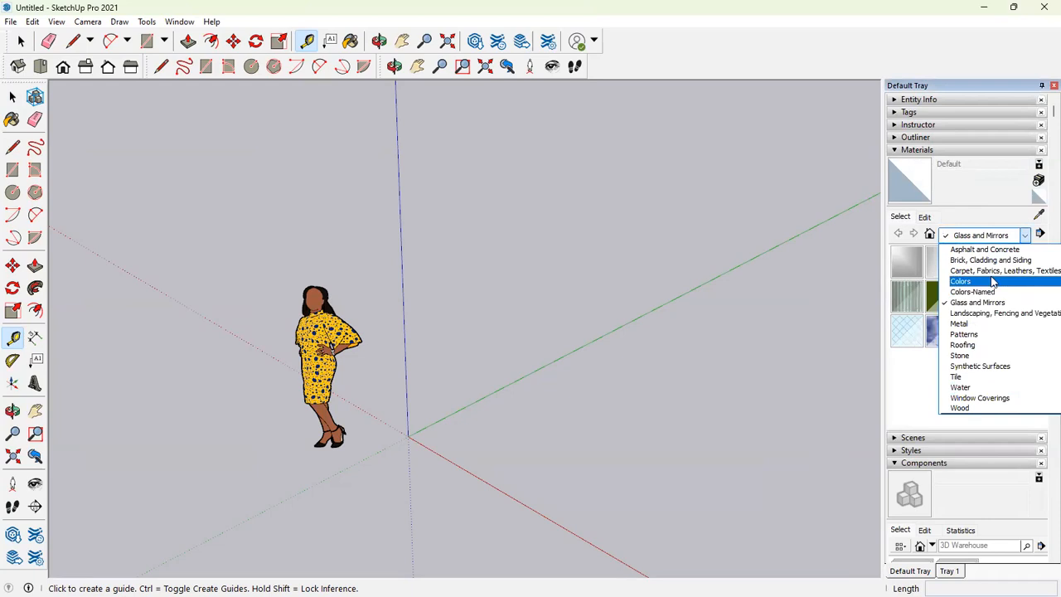
{"action": "left_click", "coordinate": [987, 283]}
{"action": "left_click", "coordinate": [1023, 239]}
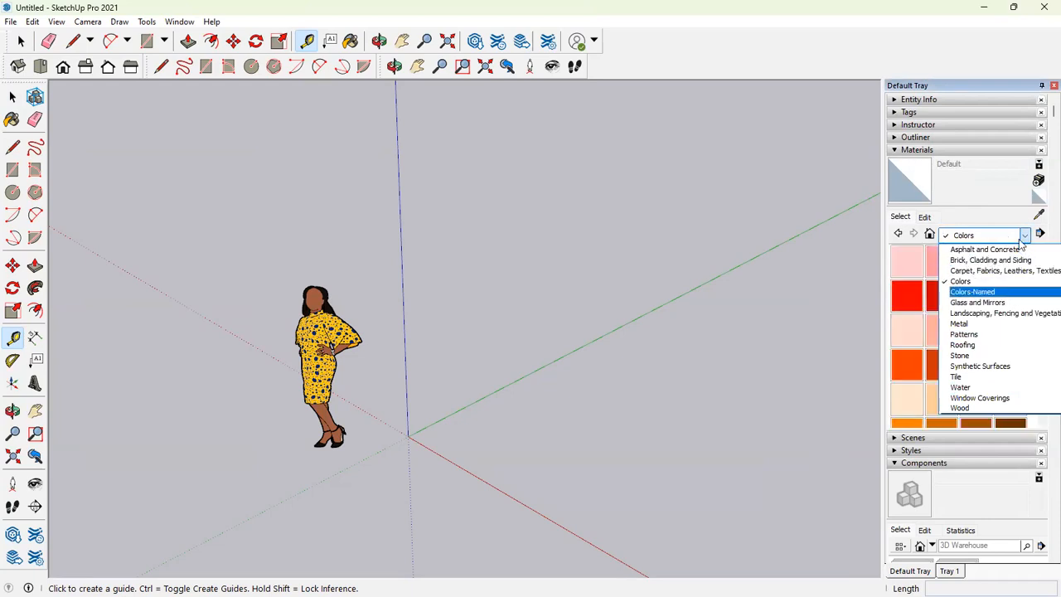
{"action": "left_click", "coordinate": [1023, 237]}
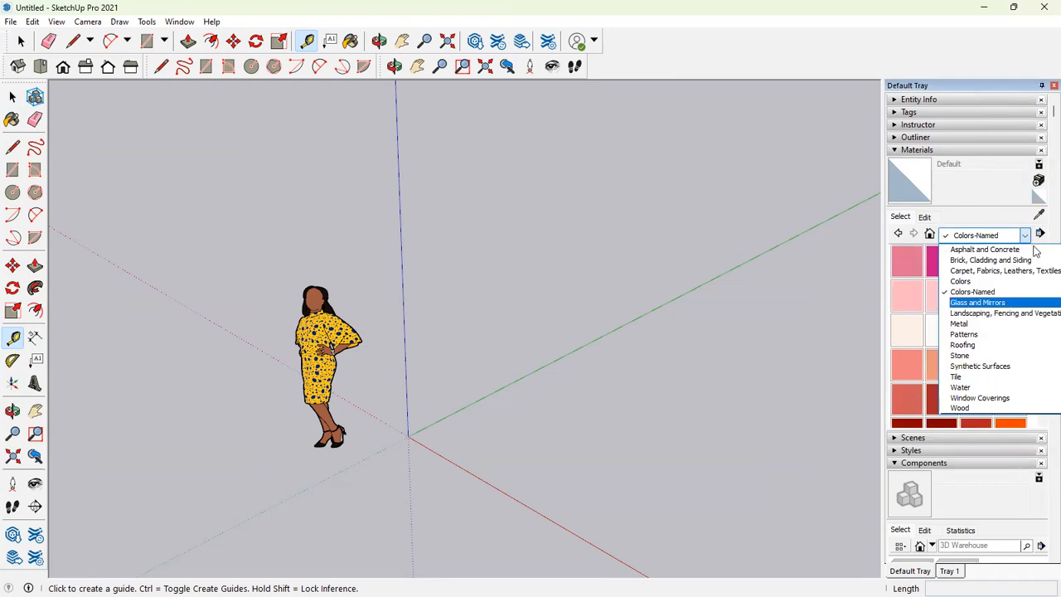
{"action": "left_click", "coordinate": [1005, 303]}
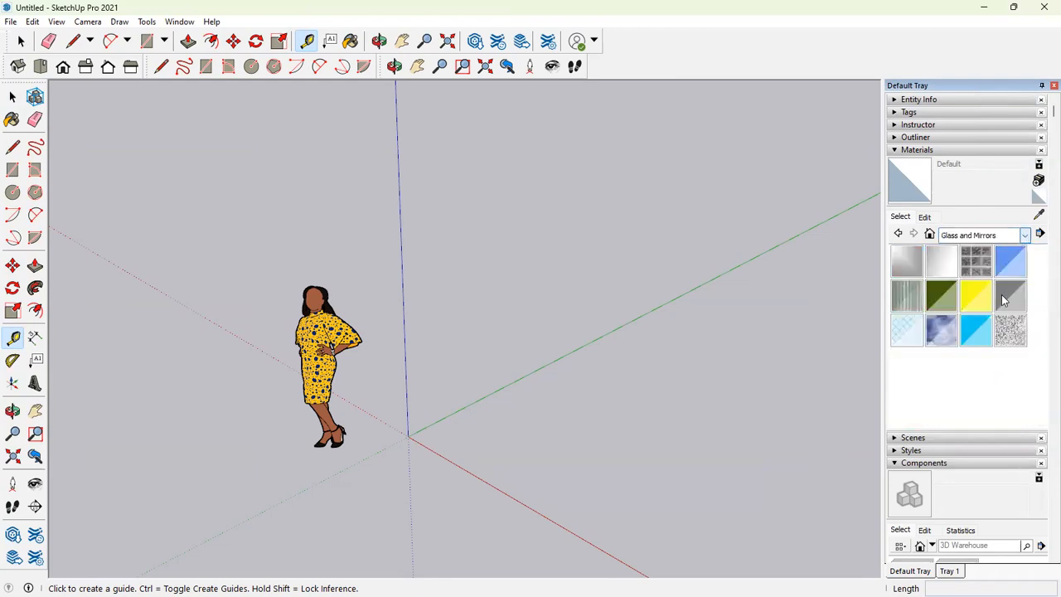
{"action": "left_click", "coordinate": [1023, 236]}
{"action": "left_click", "coordinate": [993, 326]}
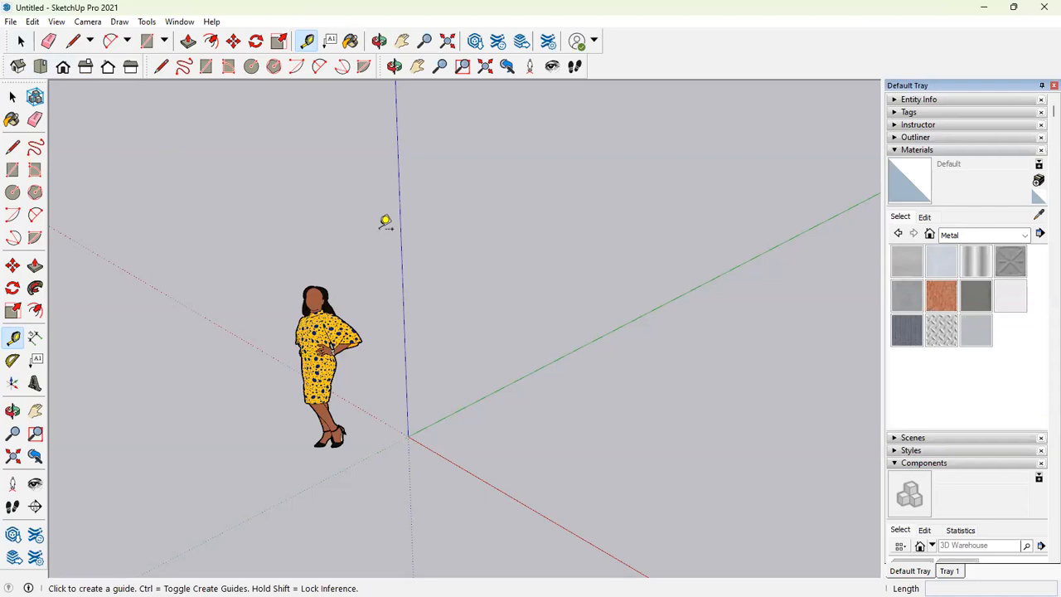
Step: Review the Create Material option in Materials, collapse that section, and expand Scenes
{"action": "left_click", "coordinate": [955, 151]}
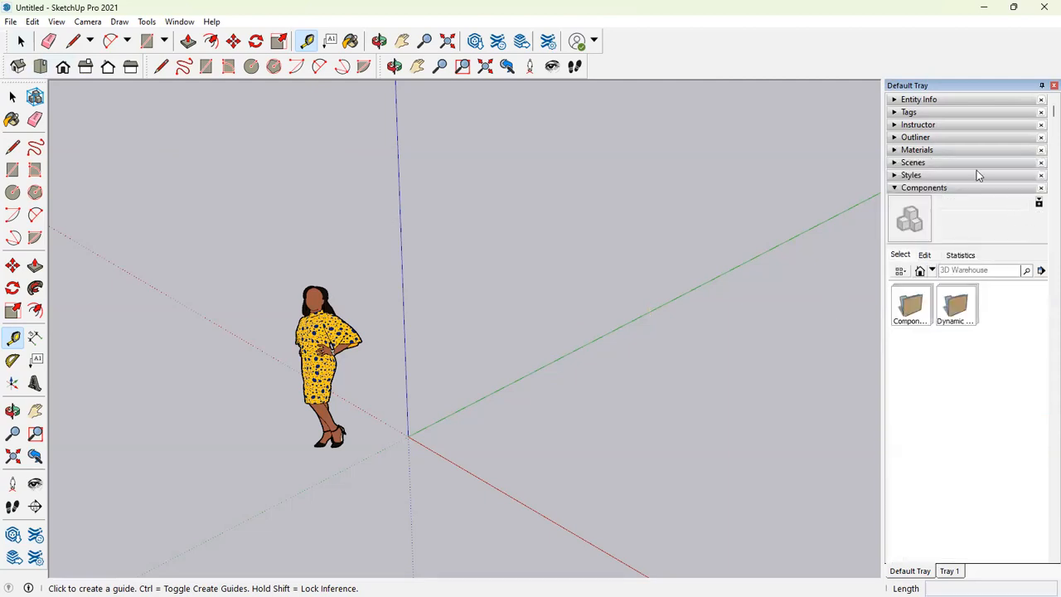
{"action": "left_click", "coordinate": [940, 150]}
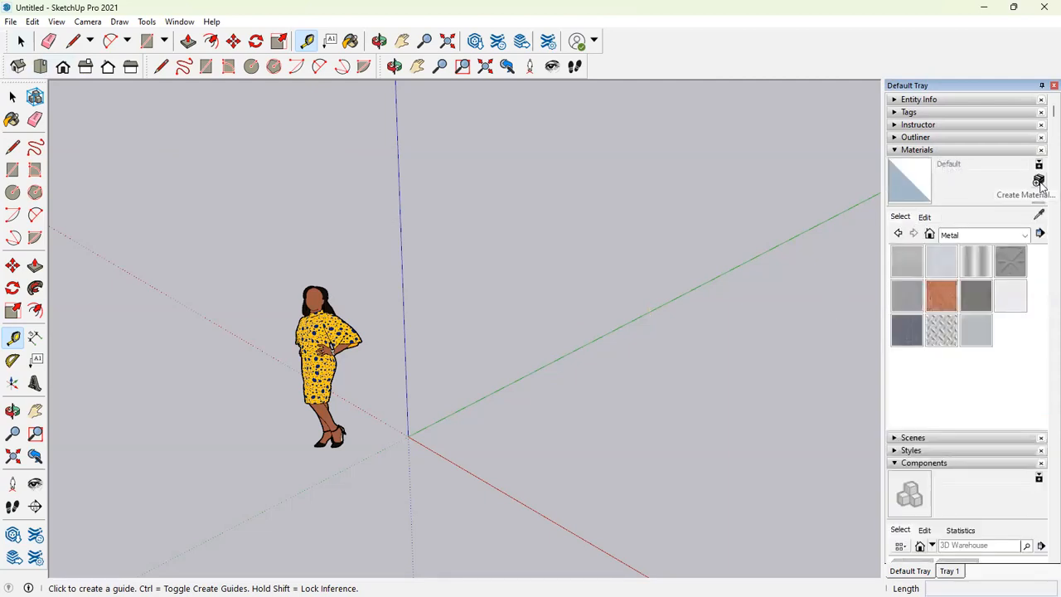
{"action": "left_click", "coordinate": [970, 151]}
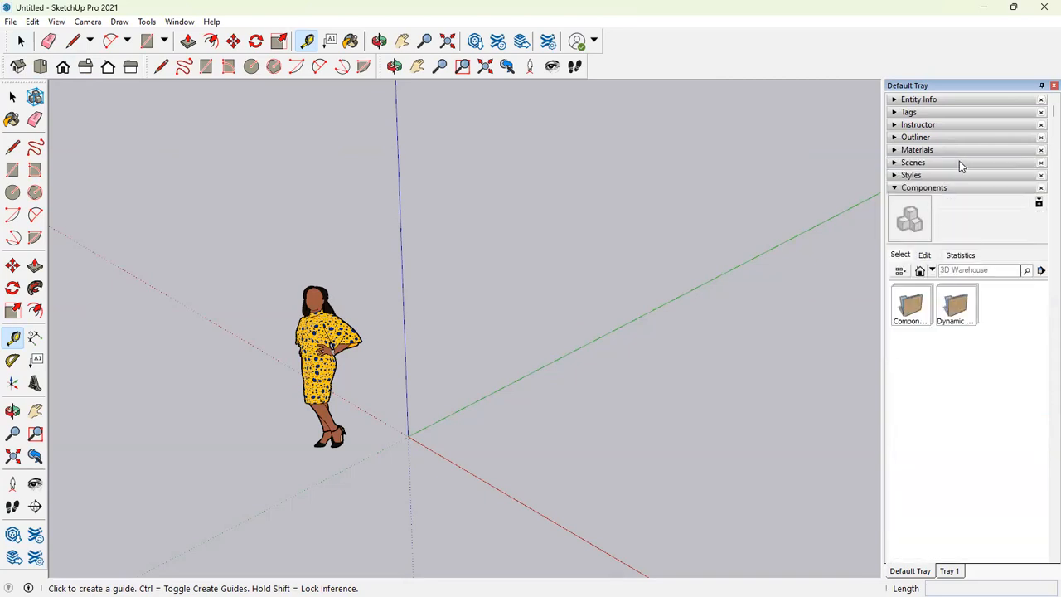
{"action": "left_click", "coordinate": [959, 163]}
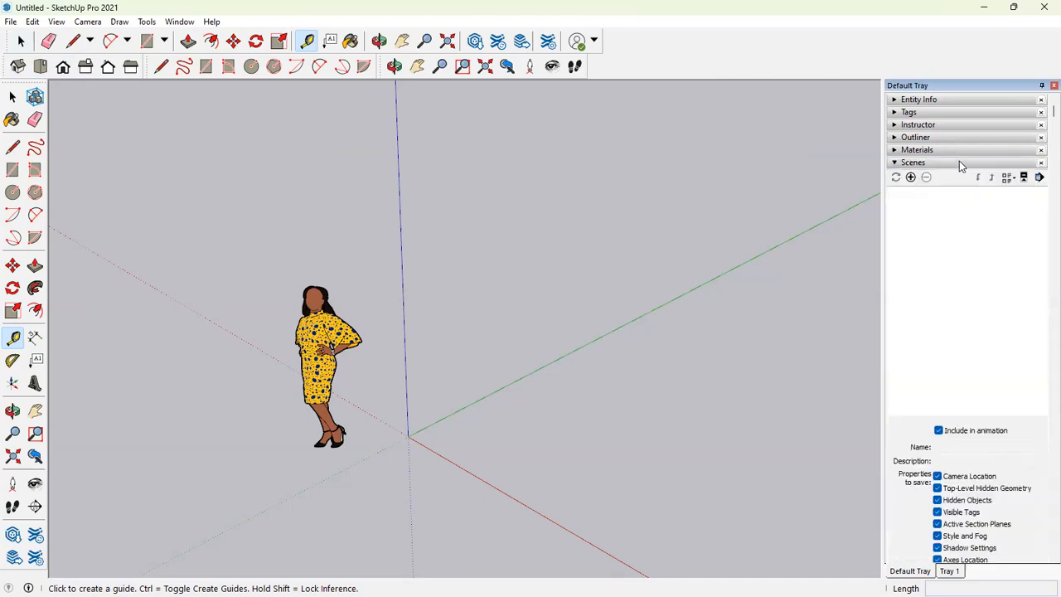
Step: Orbit the model and switch the camera between standard views, including the Back view
{"action": "left_click", "coordinate": [28, 71]}
{"action": "middle_click_drag", "start_coordinate": [604, 356], "coordinate": [398, 149]}
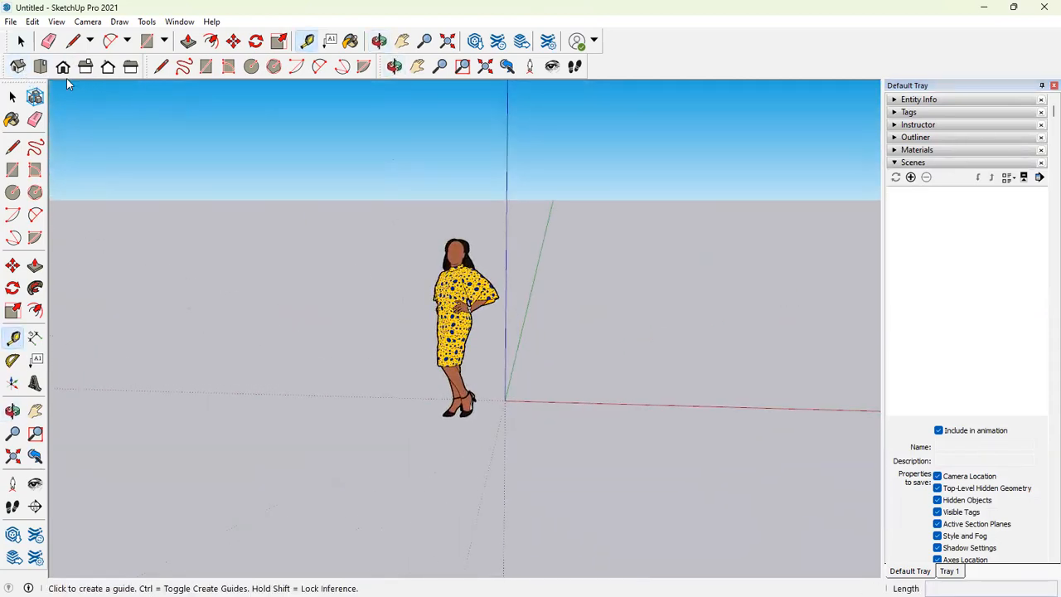
{"action": "left_click", "coordinate": [63, 68]}
{"action": "left_click", "coordinate": [80, 71]}
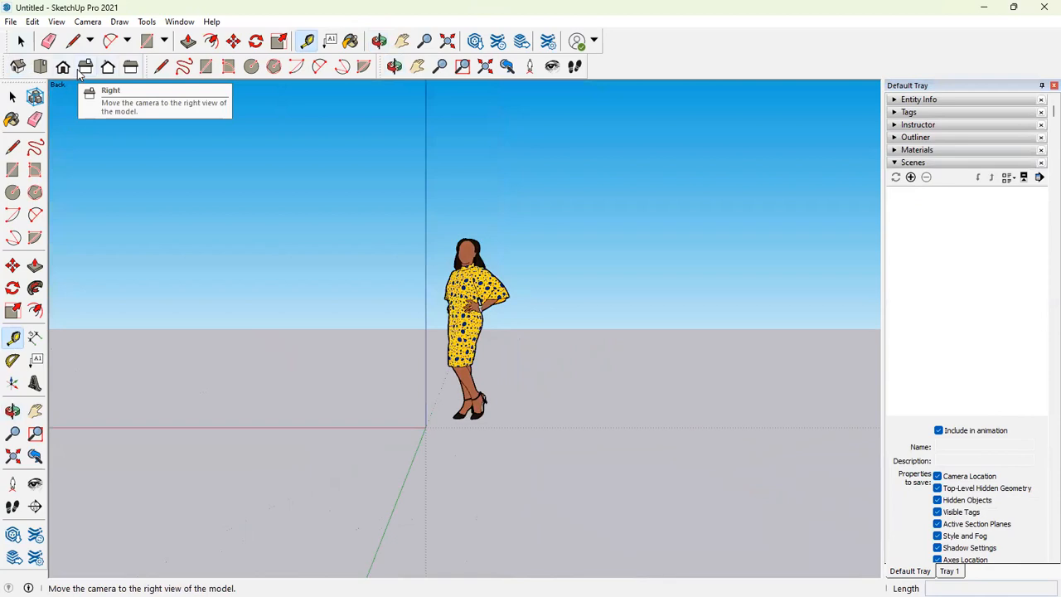
Step: Draw a rectangle from the origin beside the scale figure and Push/Pull it up about 4' 5" into a box
{"action": "middle_click_drag", "start_coordinate": [575, 393], "coordinate": [481, 398]}
{"action": "key", "text": "r"}
{"action": "left_click", "coordinate": [400, 428]}
{"action": "left_click", "coordinate": [319, 300]}
{"action": "key", "text": "p"}
{"action": "left_click_drag", "start_coordinate": [276, 338], "coordinate": [247, 190]}
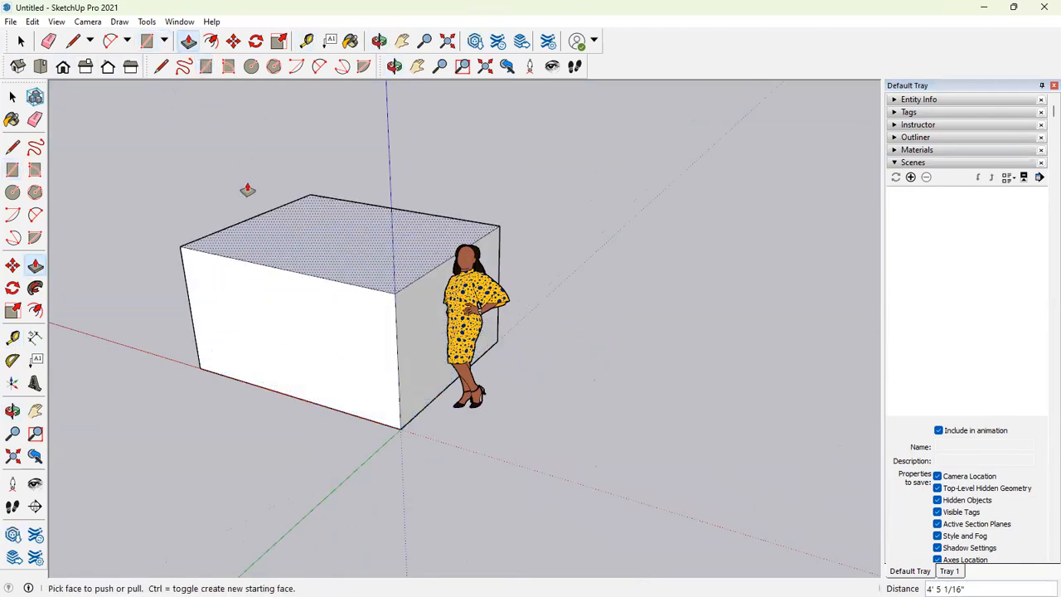
Step: Switch the camera to the Top and Back views and add a scene from the Back view
{"action": "left_click", "coordinate": [40, 66]}
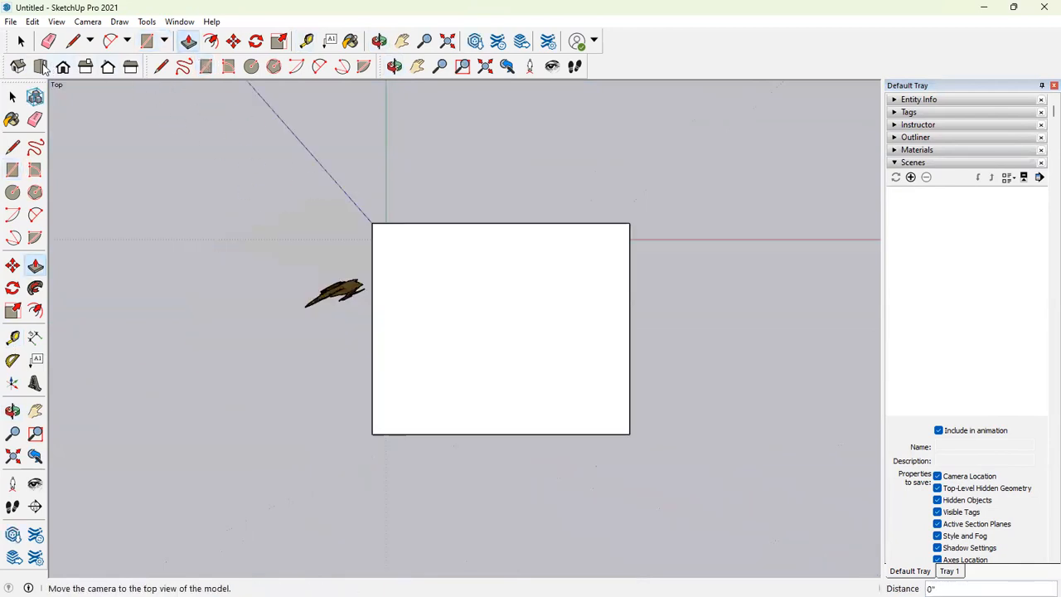
{"action": "left_click", "coordinate": [110, 71]}
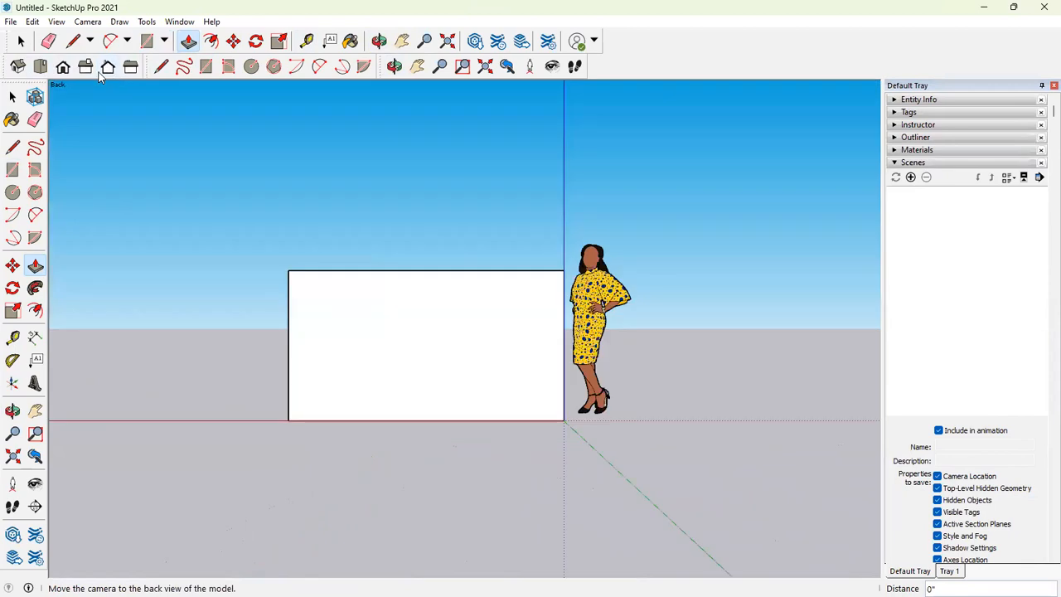
{"action": "left_click", "coordinate": [910, 179]}
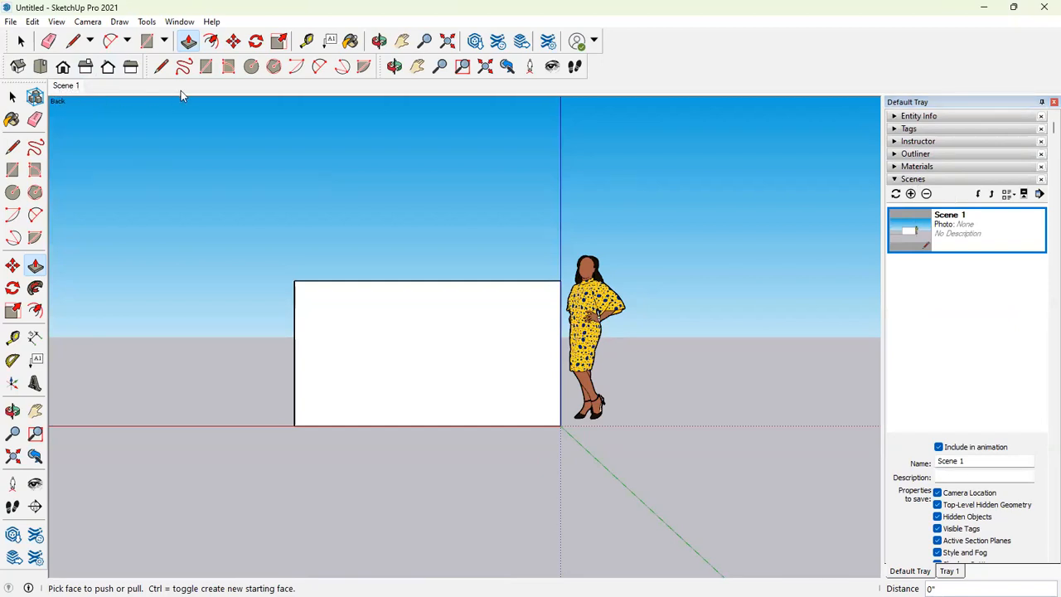
Step: Add a second scene facing the box's side behind the scale figure, and switch between Scene 1 and Scene 2
{"action": "middle_click_drag", "start_coordinate": [619, 313], "coordinate": [146, 317]}
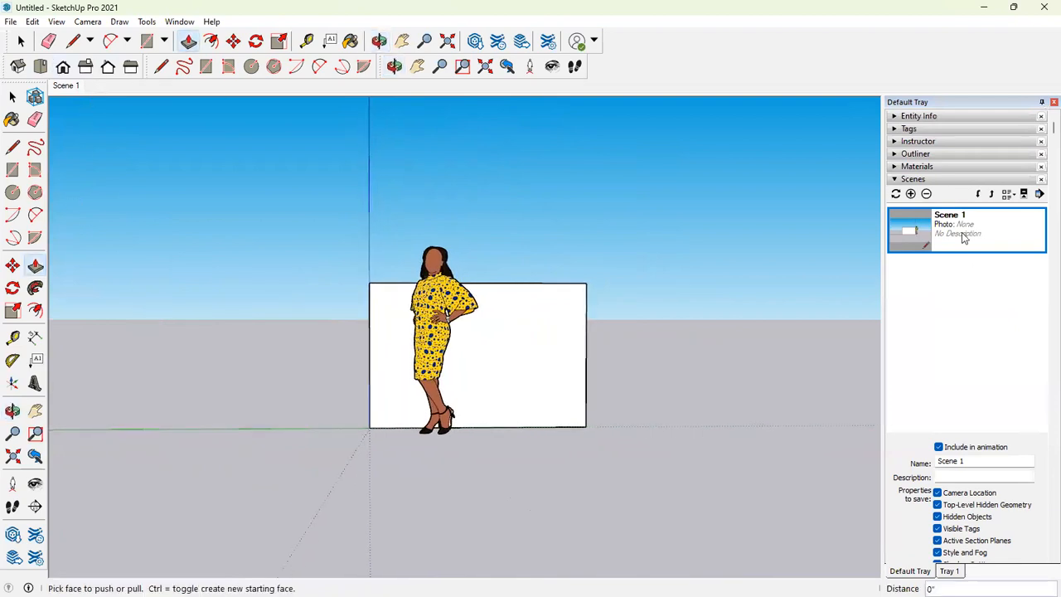
{"action": "left_click", "coordinate": [910, 193]}
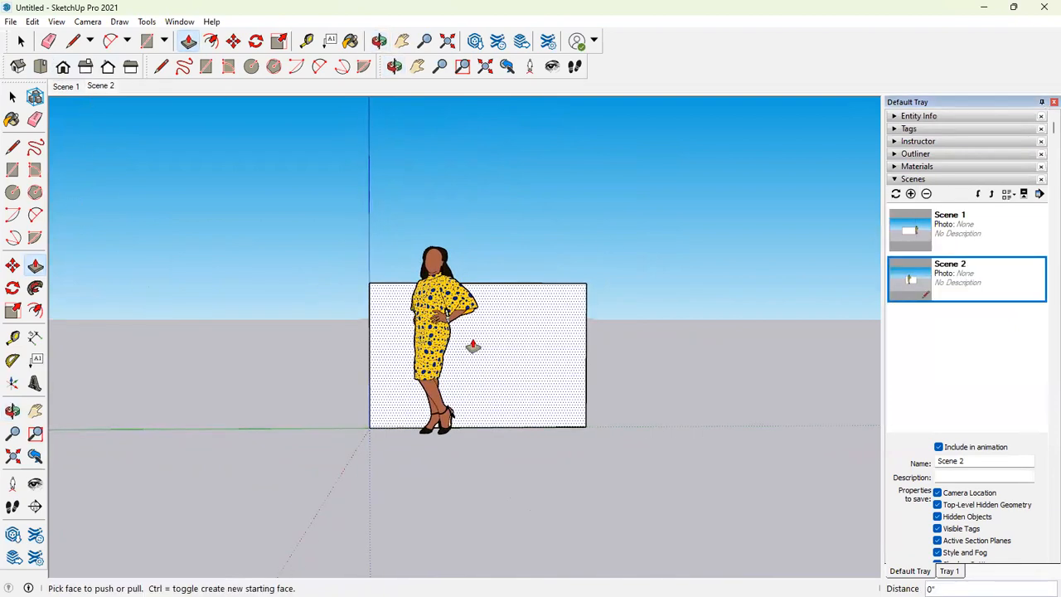
{"action": "left_click", "coordinate": [74, 89]}
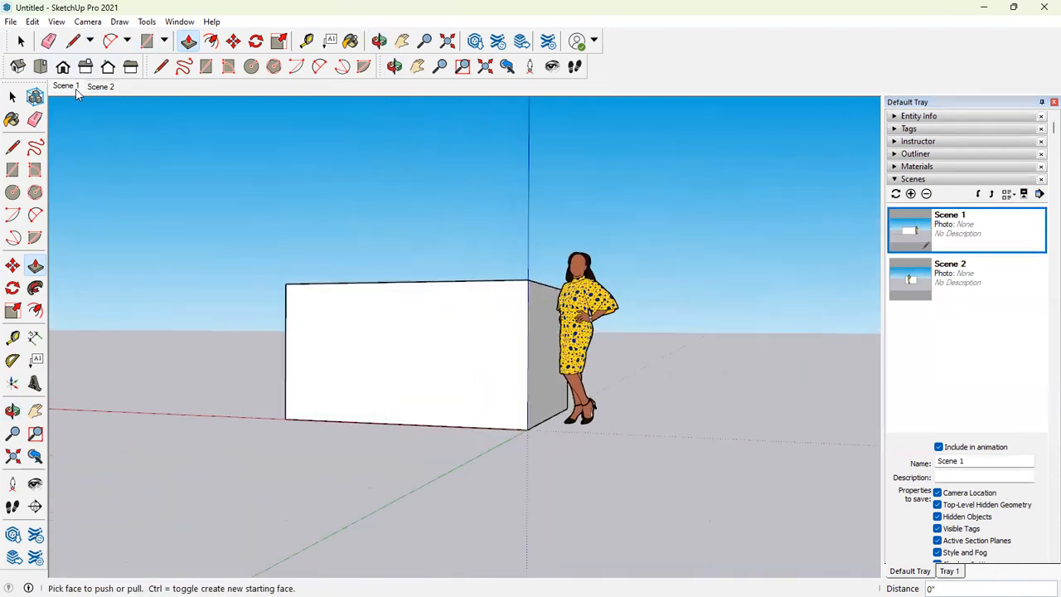
{"action": "left_click", "coordinate": [113, 89]}
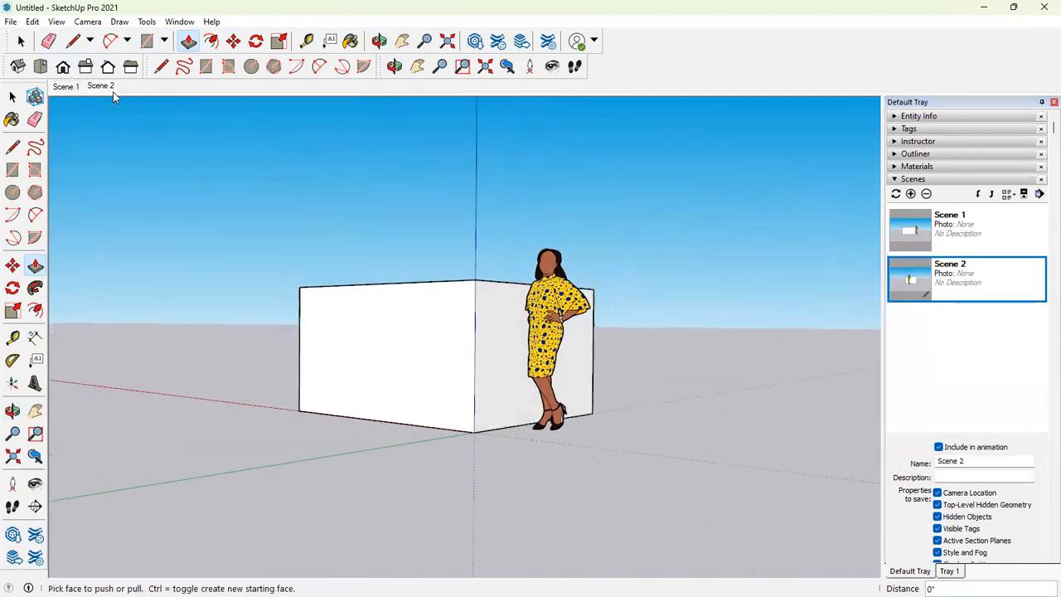
Step: Add a third scene from a raised, angled view of the box and scale figure
{"action": "left_click", "coordinate": [21, 41]}
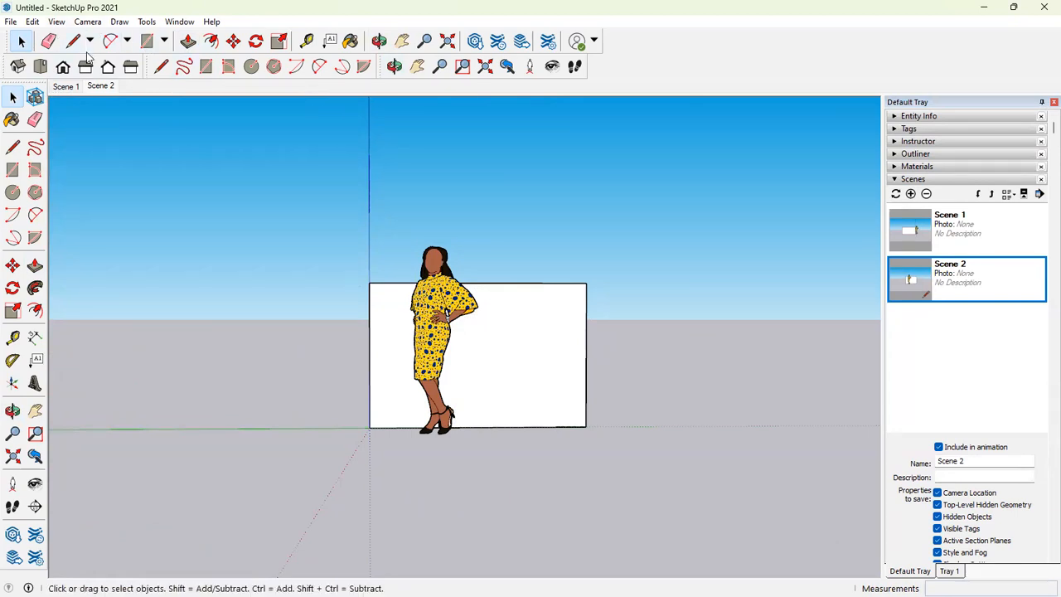
{"action": "middle_click_drag", "start_coordinate": [725, 323], "coordinate": [572, 431]}
{"action": "left_click", "coordinate": [910, 194]}
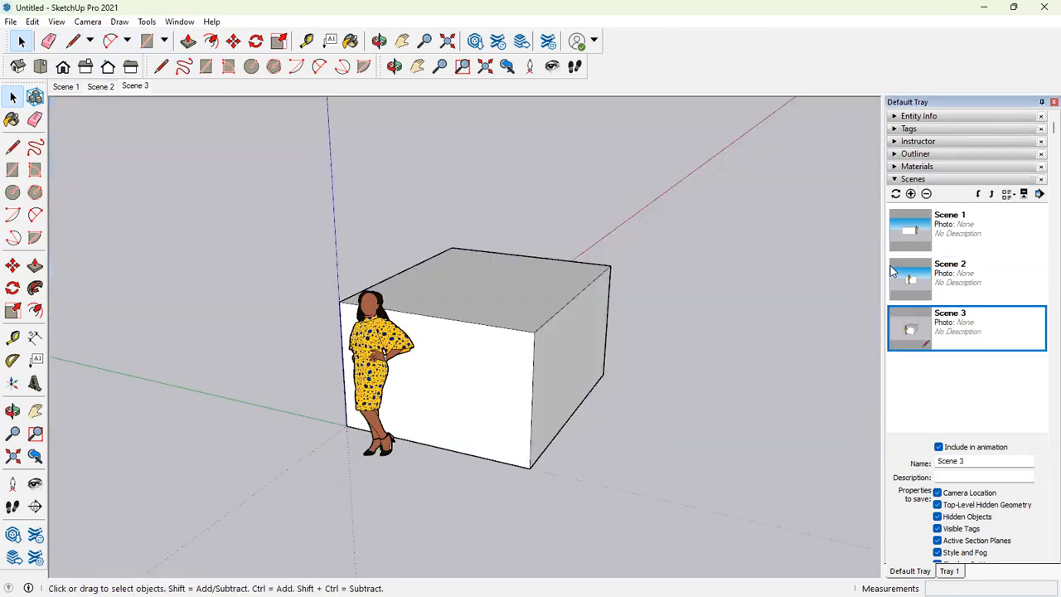
Step: Delete Scene 3, Scene 2 and Scene 1 from the model
{"action": "left_click", "coordinate": [927, 193]}
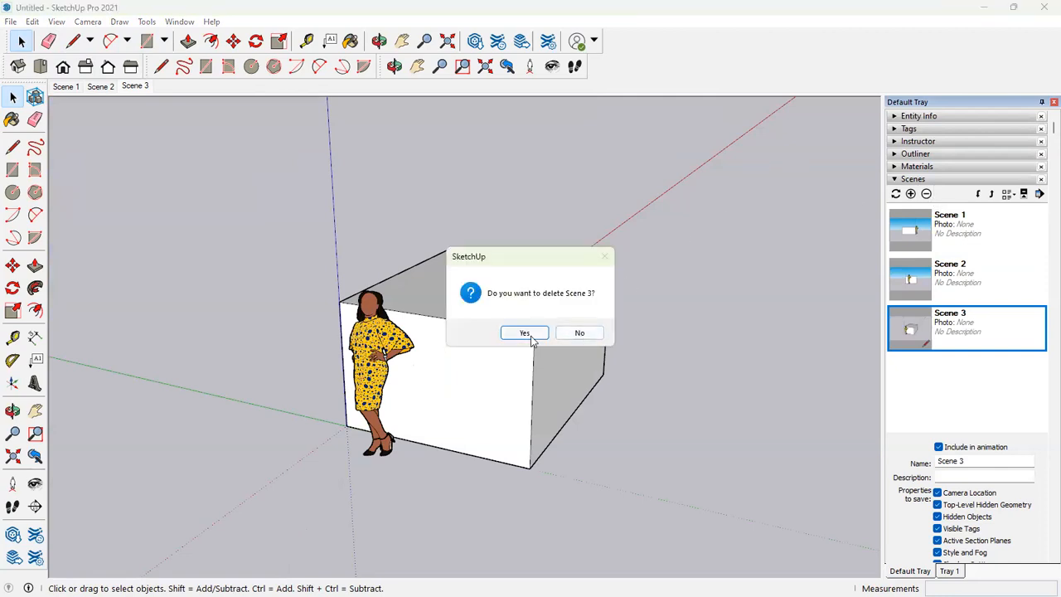
{"action": "left_click", "coordinate": [926, 196]}
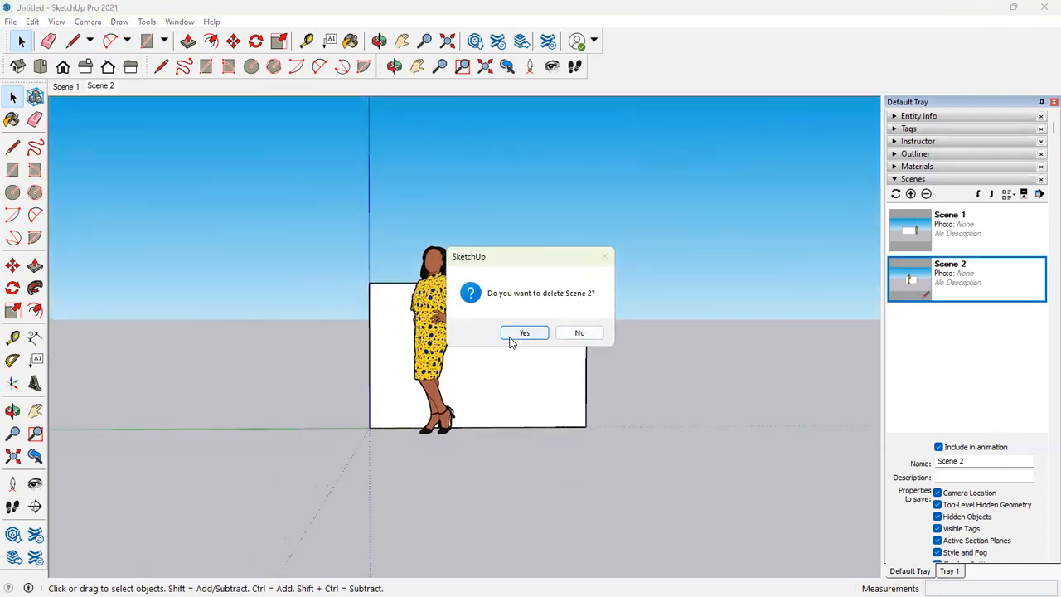
{"action": "left_click", "coordinate": [512, 340]}
{"action": "left_click", "coordinate": [927, 193]}
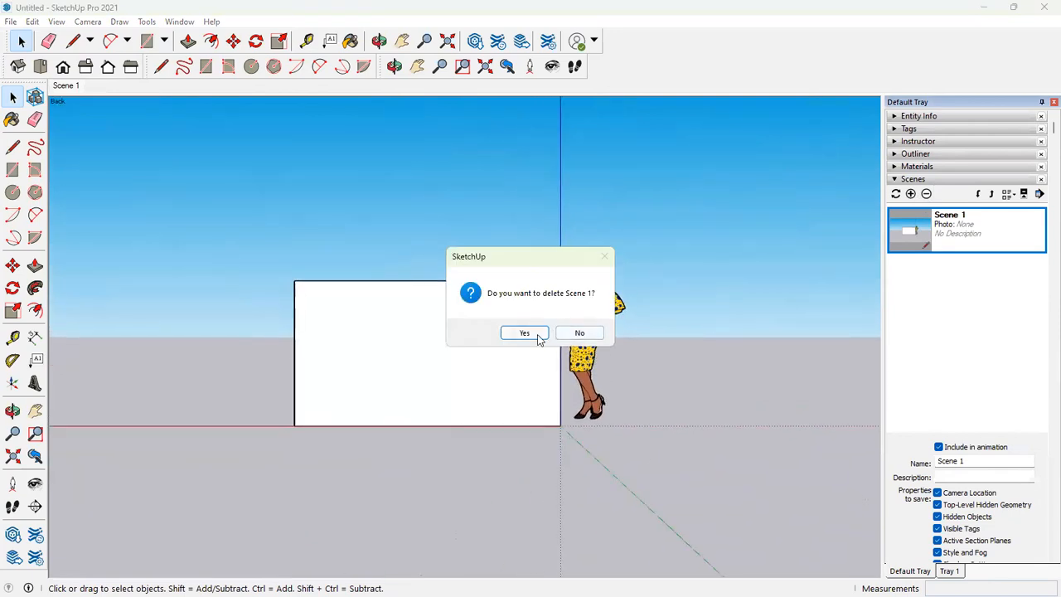
{"action": "left_click", "coordinate": [537, 334]}
Step: Delete the entire box beside the scale figure
{"action": "middle_click_drag", "start_coordinate": [668, 335], "coordinate": [360, 430]}
{"action": "triple_click", "coordinate": [445, 367]}
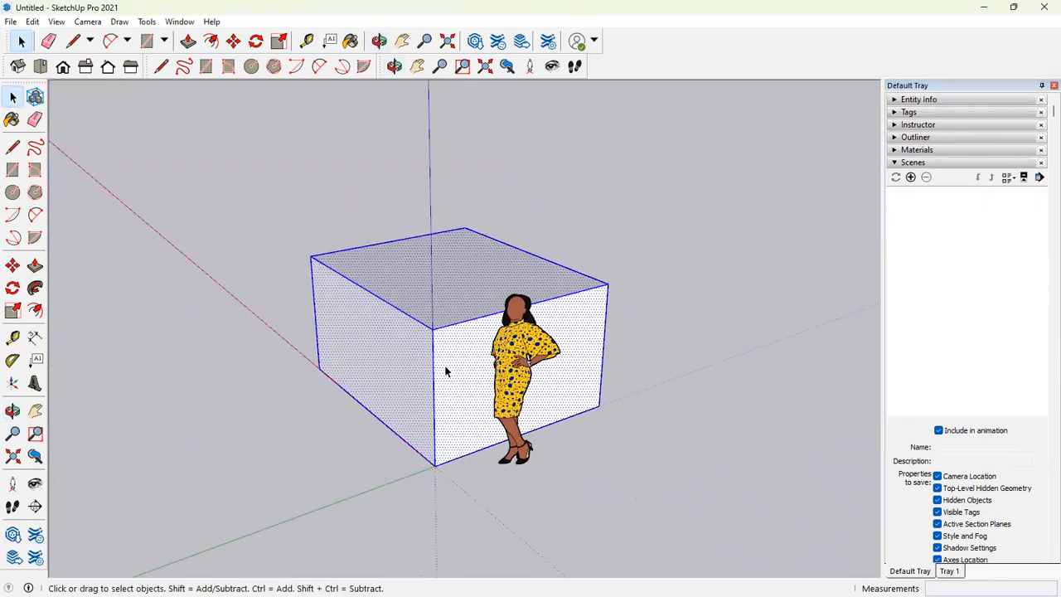
{"action": "key", "text": "Delete"}
Step: Collapse Scenes and review the Default Styles collection in the Styles section
{"action": "middle_click_drag", "start_coordinate": [498, 395], "coordinate": [273, 390]}
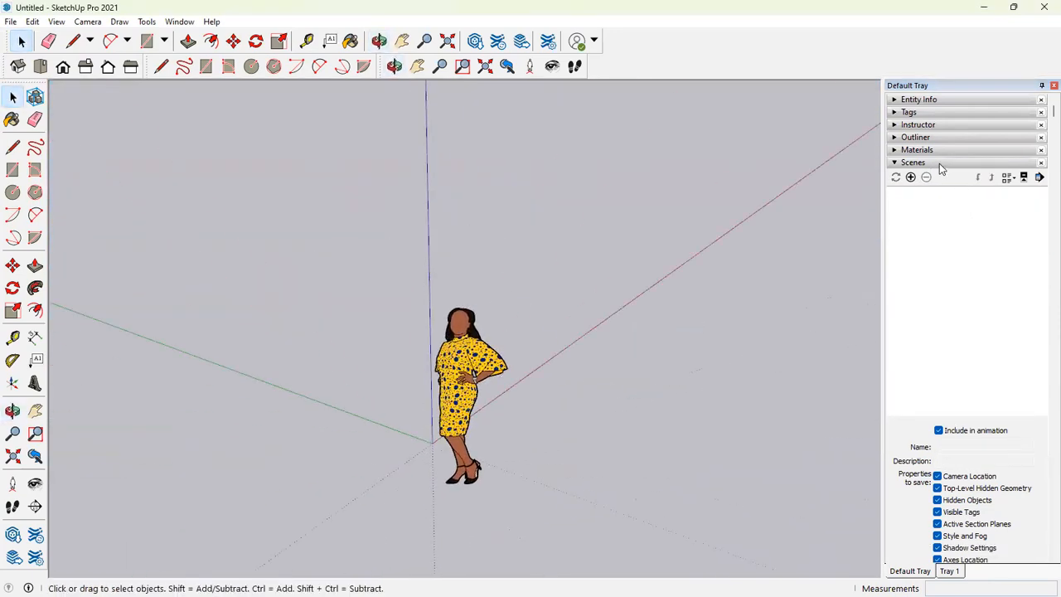
{"action": "left_click", "coordinate": [939, 163]}
{"action": "left_click", "coordinate": [940, 174]}
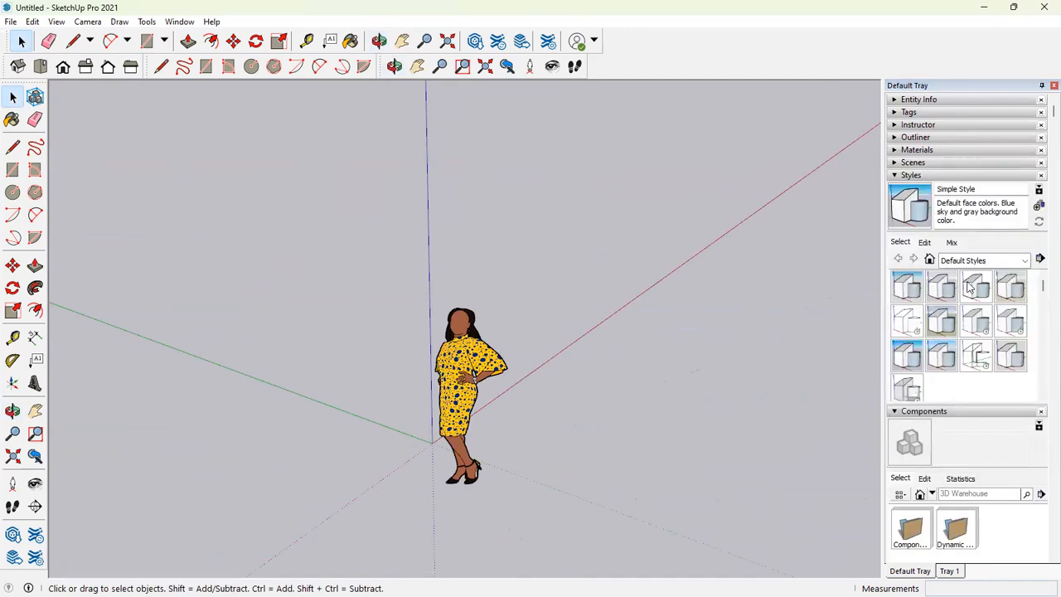
{"action": "middle_click_drag", "start_coordinate": [655, 359], "coordinate": [547, 319]}
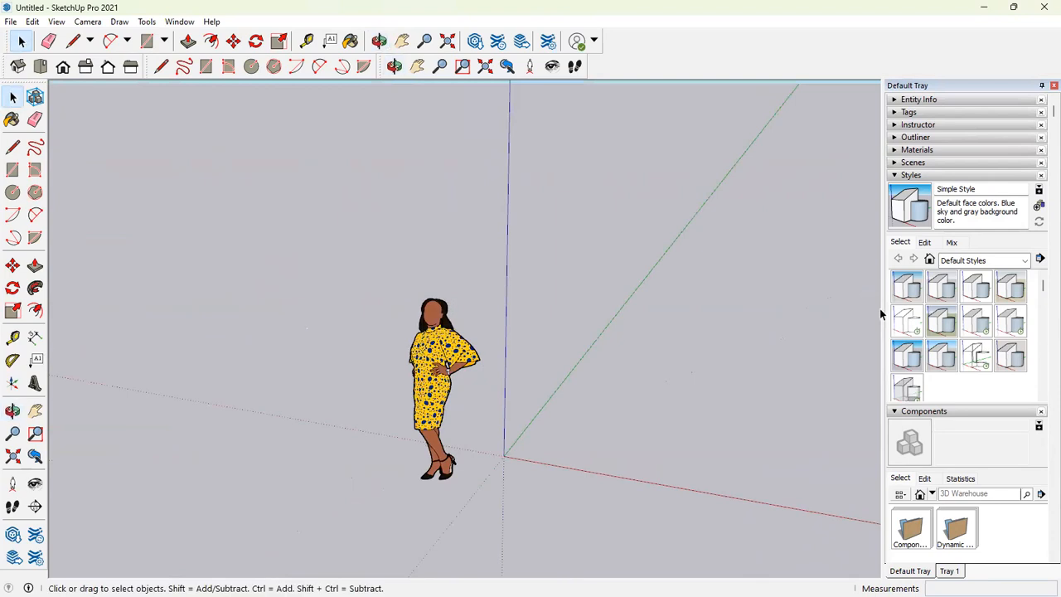
{"action": "left_click", "coordinate": [925, 175]}
Step: Show only the Components section expanded and search its 3D Warehouse field for "table"
{"action": "left_click", "coordinate": [925, 190]}
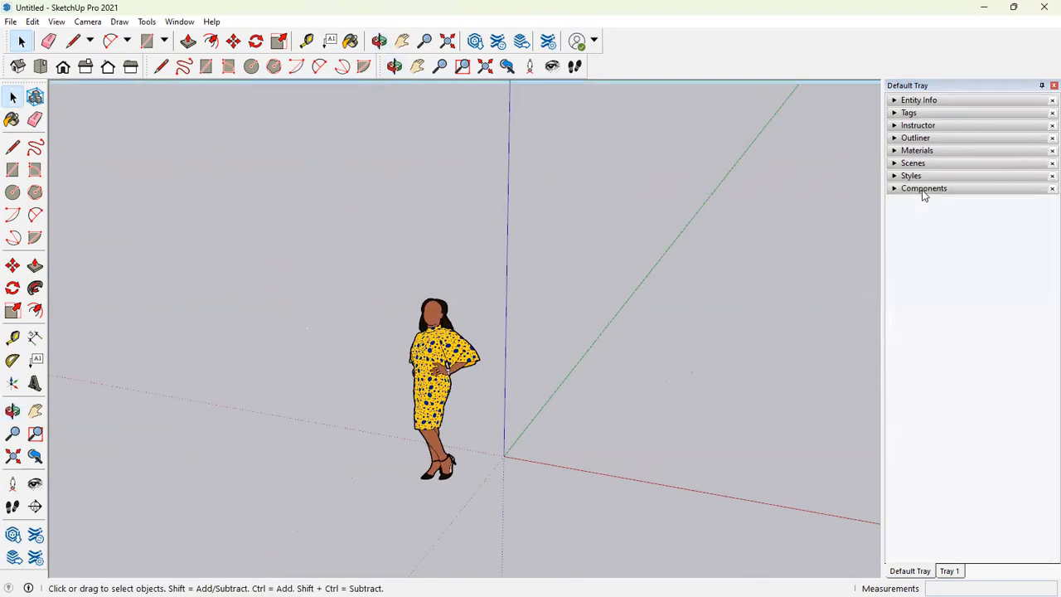
{"action": "left_click", "coordinate": [925, 190]}
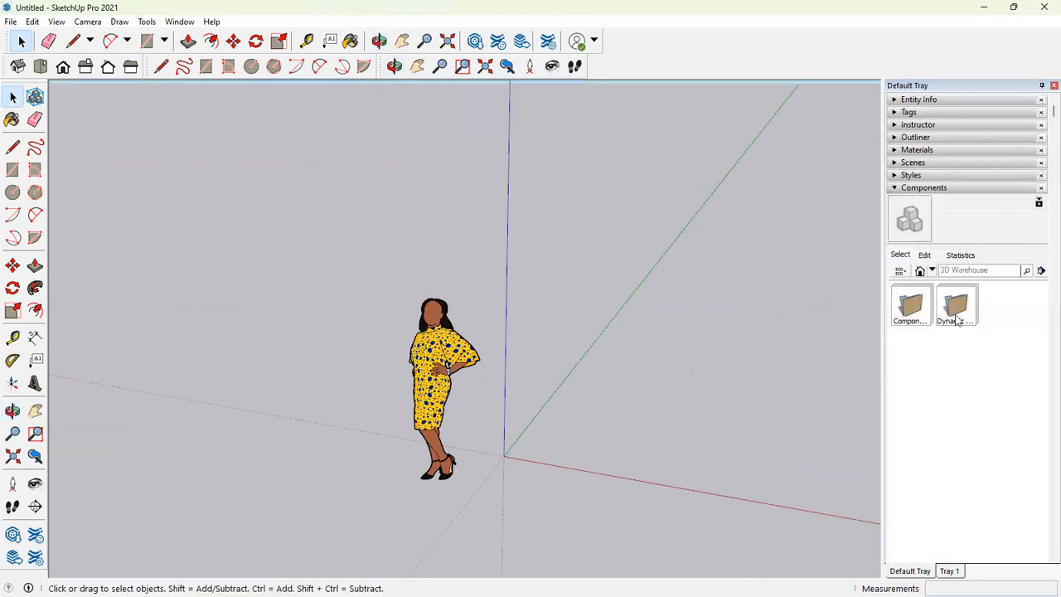
{"action": "left_click", "coordinate": [1004, 271]}
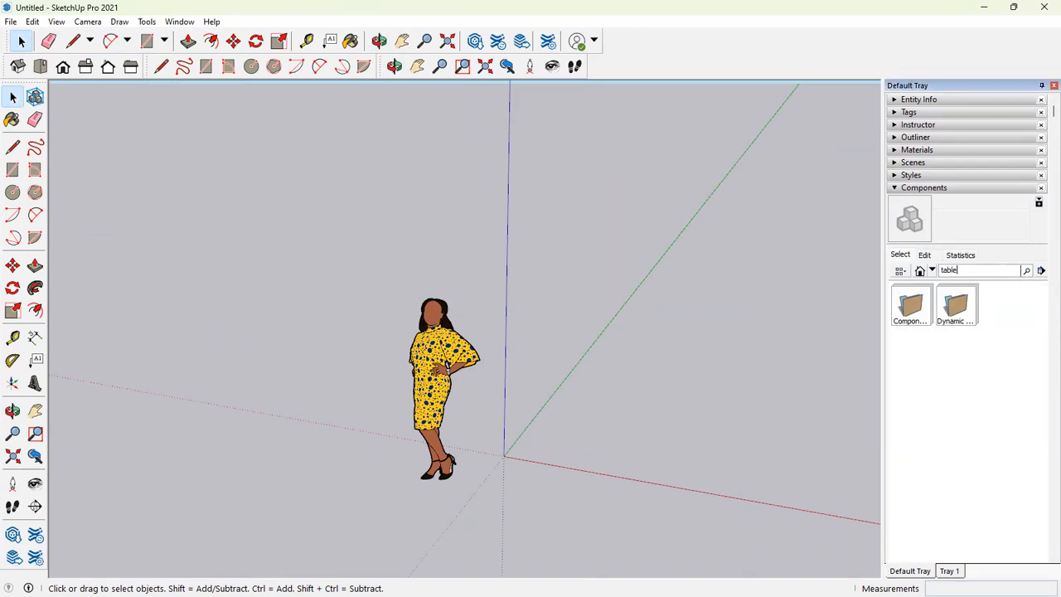
{"action": "key", "text": "Return"}
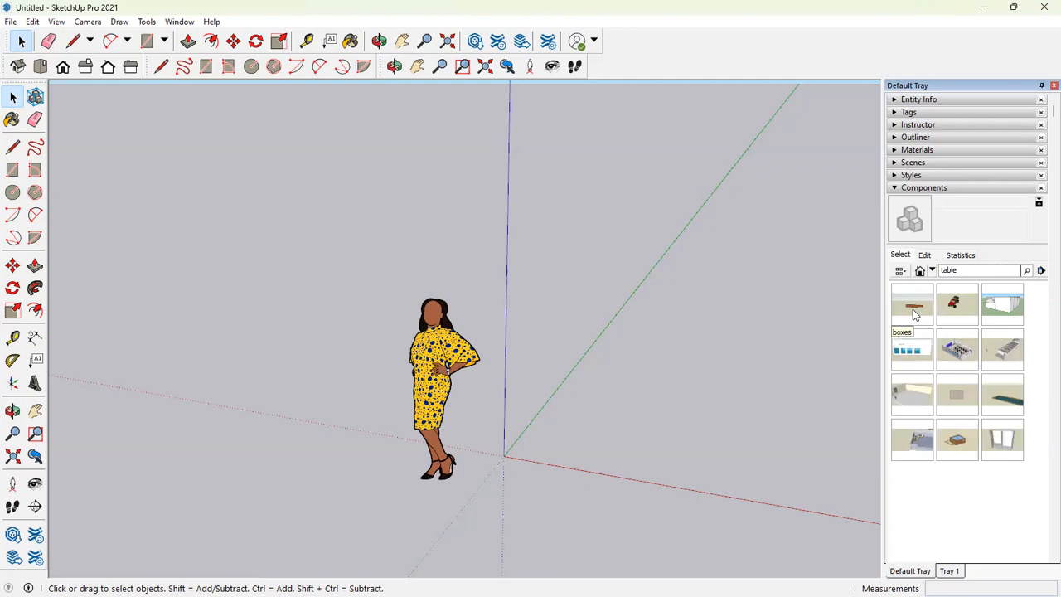
Step: Open the 3D Warehouse and browse the collections and models on its home page
{"action": "left_click", "coordinate": [177, 23]}
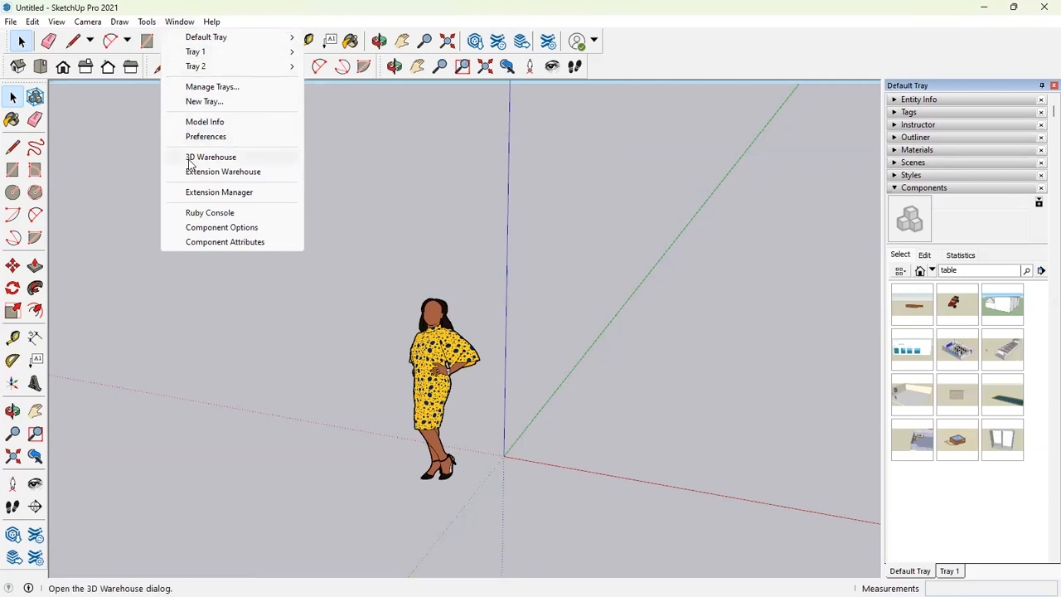
{"action": "left_click", "coordinate": [190, 160]}
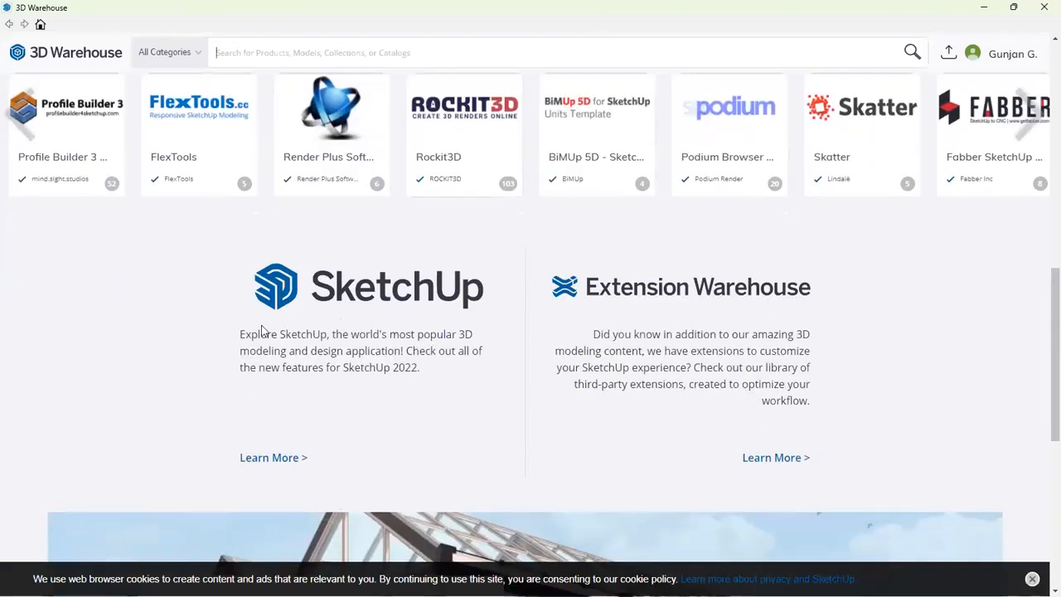
{"action": "scroll", "coordinate": [489, 339], "scroll_direction": "down", "scroll_amount": 3}
{"action": "scroll", "coordinate": [590, 307], "scroll_direction": "up", "scroll_amount": 8}
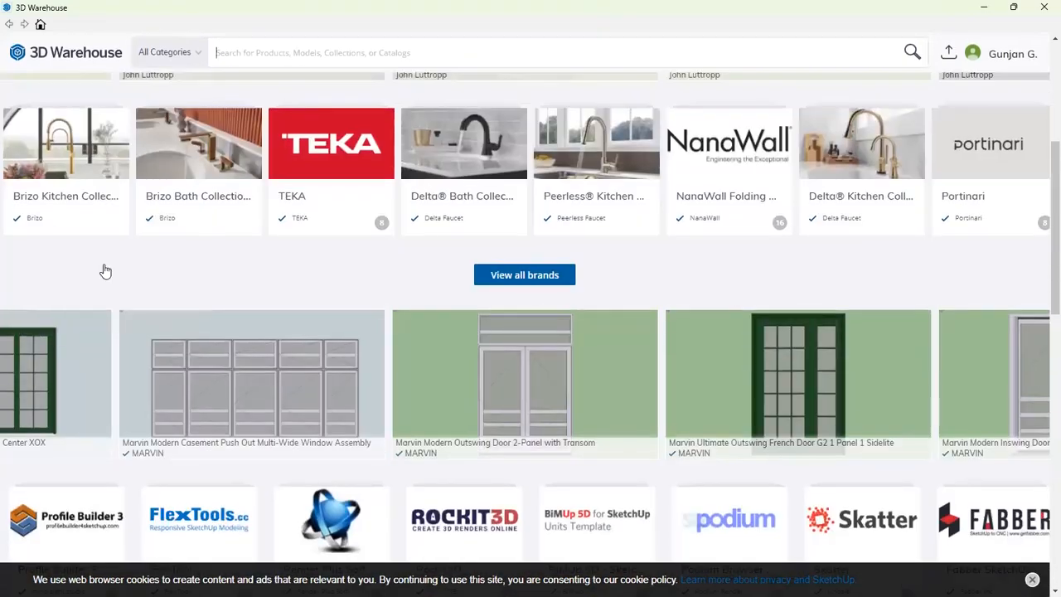
{"action": "scroll", "coordinate": [106, 271], "scroll_direction": "up", "scroll_amount": 4}
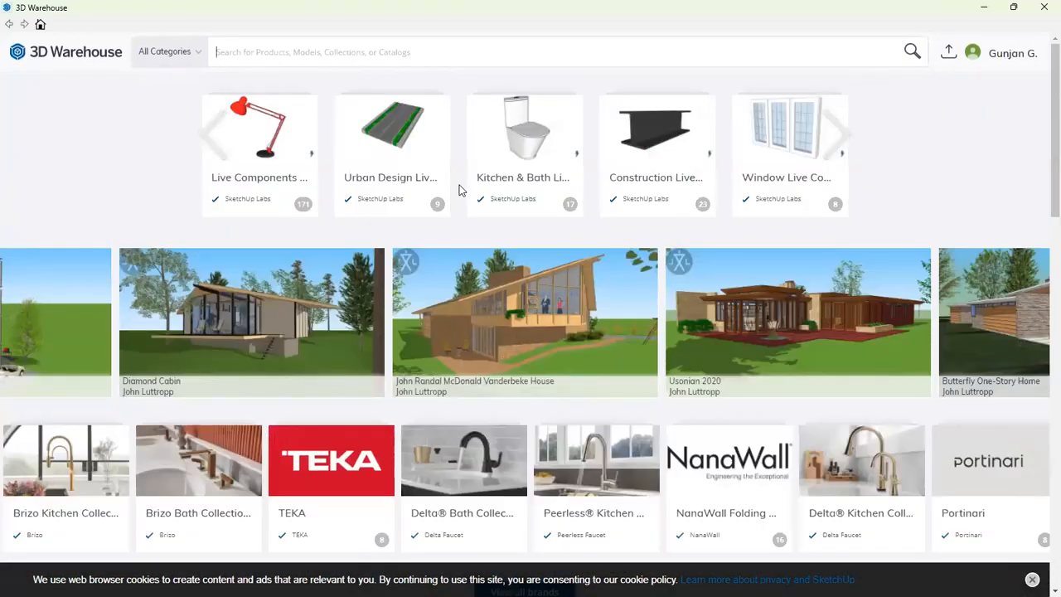
Step: Search the 3D Warehouse for "chair" and browse the product results
{"action": "left_click", "coordinate": [384, 56]}
{"action": "type", "text": "cha"}
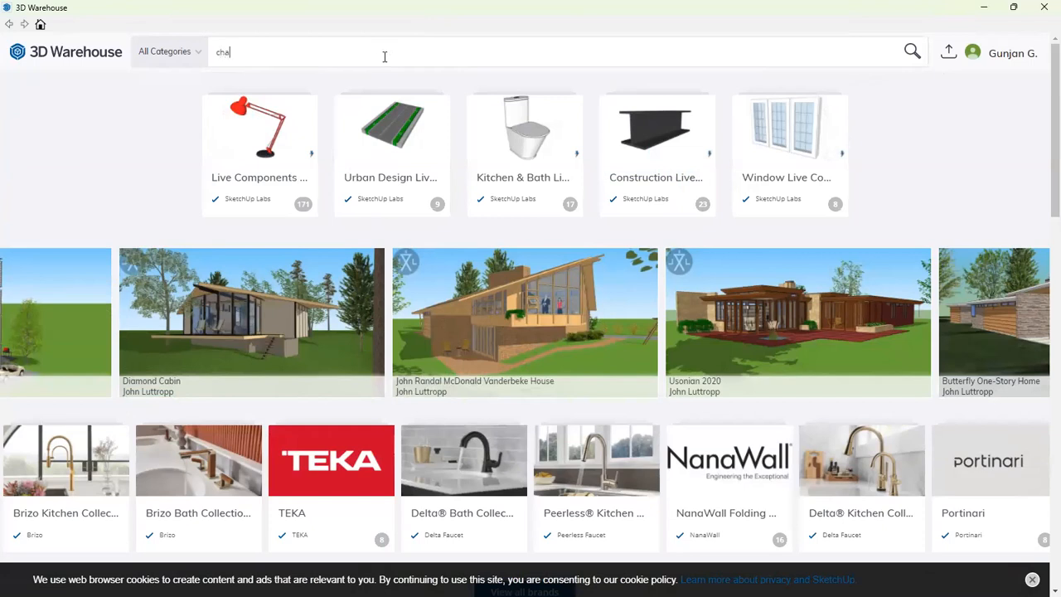
{"action": "key", "text": "Return"}
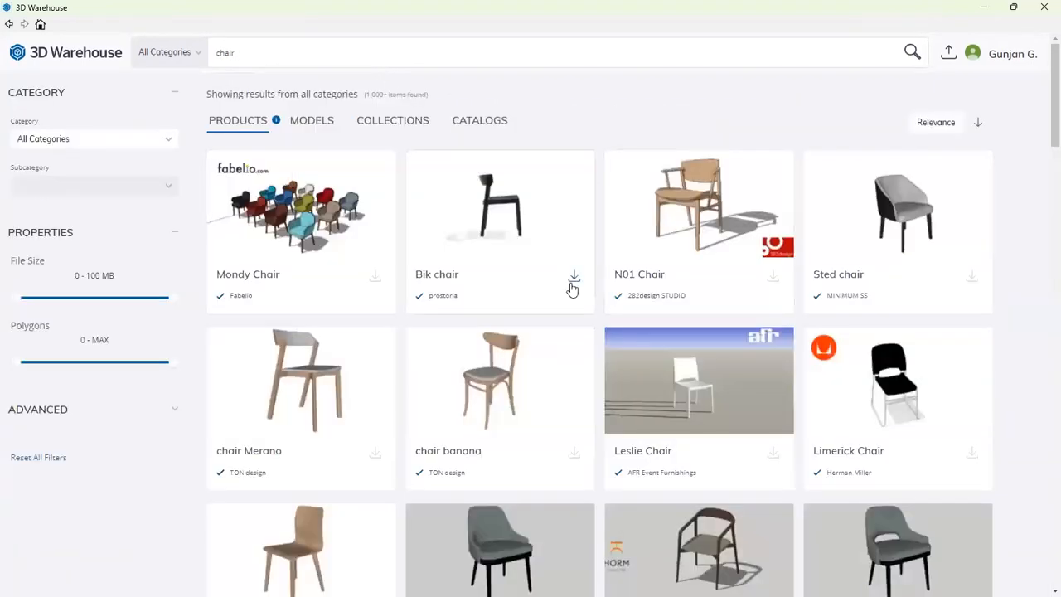
{"action": "scroll", "coordinate": [743, 213], "scroll_direction": "down", "scroll_amount": 1}
{"action": "scroll", "coordinate": [744, 213], "scroll_direction": "down", "scroll_amount": 5}
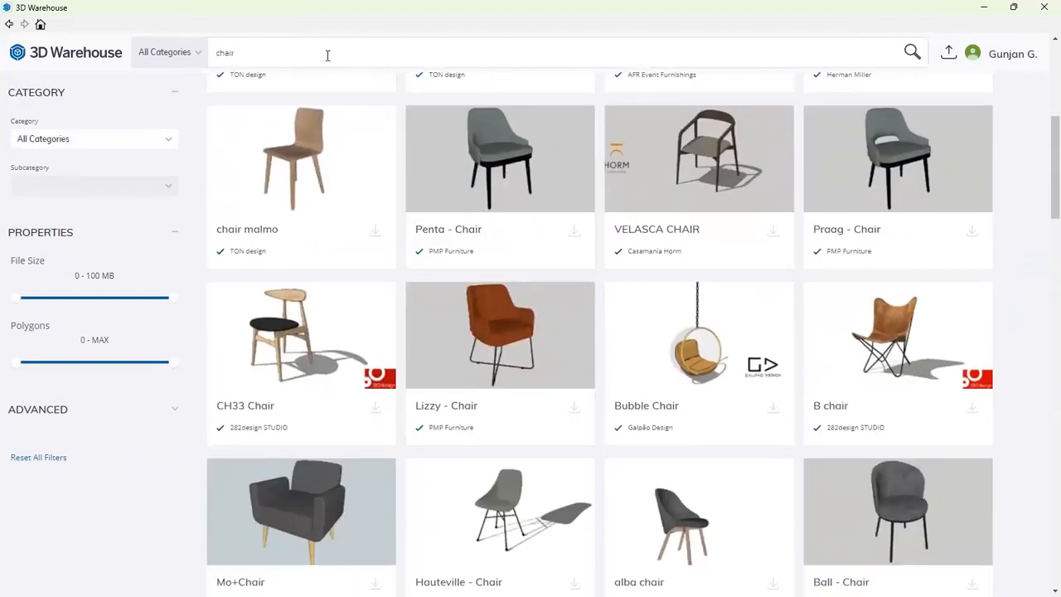
Step: Search the 3D Warehouse for "light"
{"action": "key", "text": "BackSpace"}
{"action": "key", "text": "BackSpace"}
{"action": "key", "text": "BackSpace"}
{"action": "type", "text": "light"}
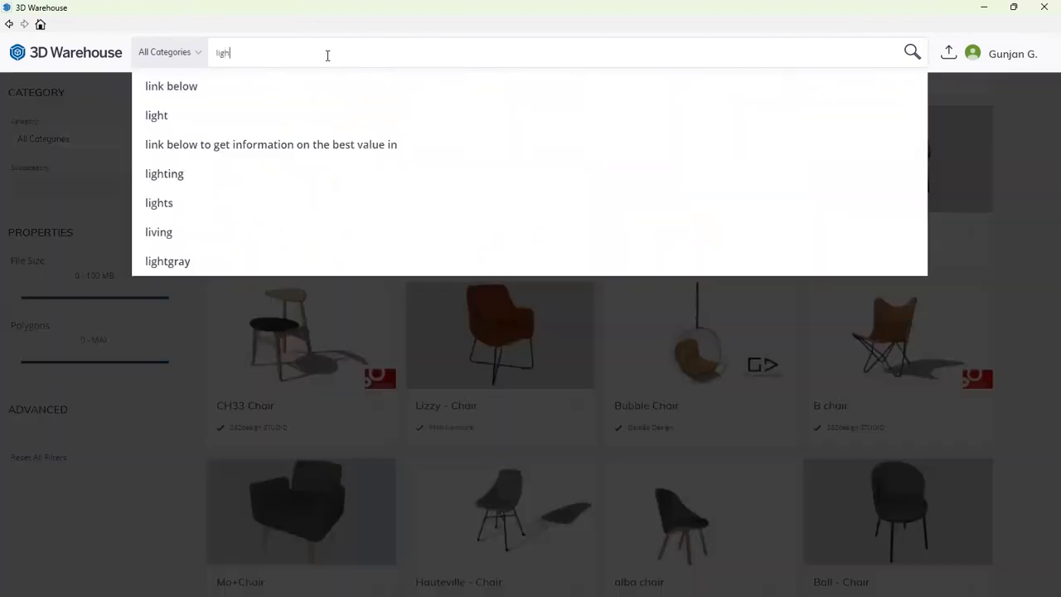
{"action": "key", "text": "Return"}
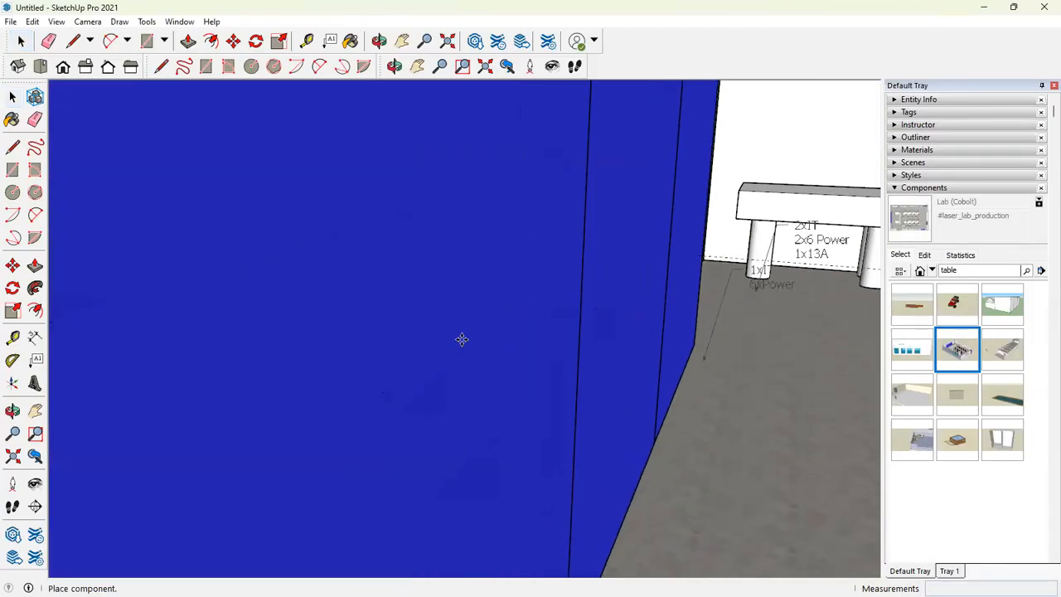
Step: Place the Lab (Cobolt) component in the model and fit the whole model in view
{"action": "left_click", "coordinate": [462, 338]}
{"action": "scroll", "coordinate": [527, 304], "scroll_direction": "down", "scroll_amount": 2}
{"action": "scroll", "coordinate": [530, 308], "scroll_direction": "down", "scroll_amount": 2}
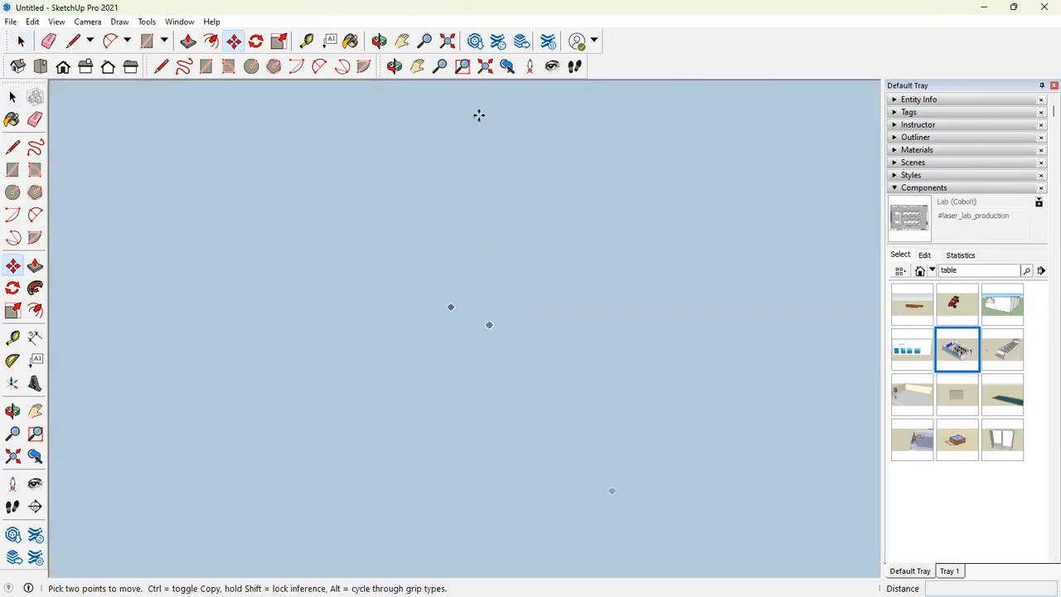
{"action": "left_click", "coordinate": [485, 65]}
{"action": "middle_click_drag", "start_coordinate": [604, 246], "coordinate": [471, 314]}
{"action": "scroll", "coordinate": [472, 314], "scroll_direction": "down", "scroll_amount": 2}
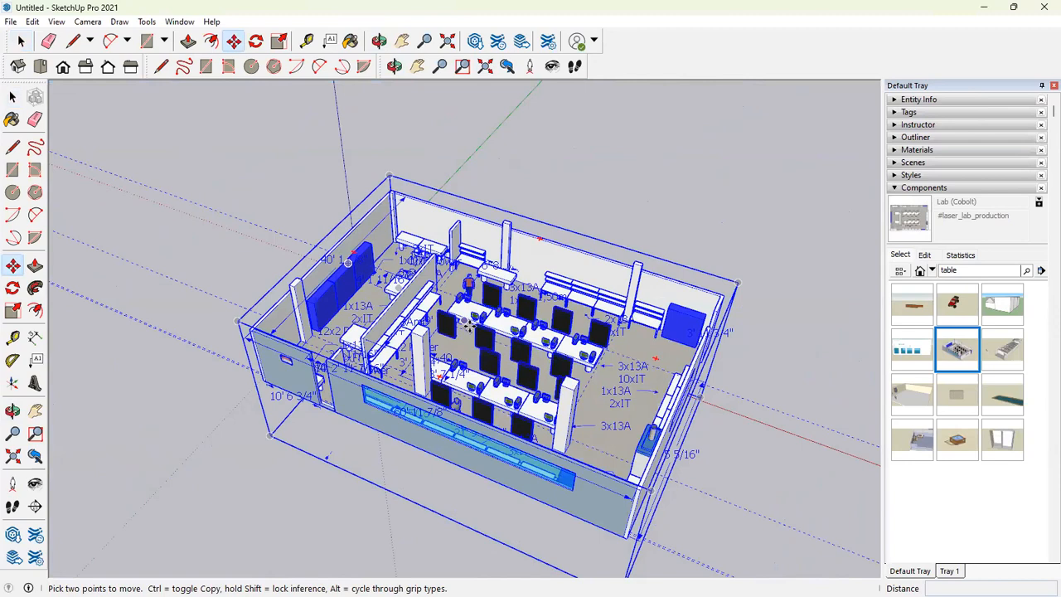
Step: Delete the placed Lab (Cobolt) component from the model
{"action": "key", "text": "Delete"}
{"action": "middle_click_drag", "start_coordinate": [332, 322], "coordinate": [407, 293]}
{"action": "scroll", "coordinate": [360, 280], "scroll_direction": "up", "scroll_amount": 2}
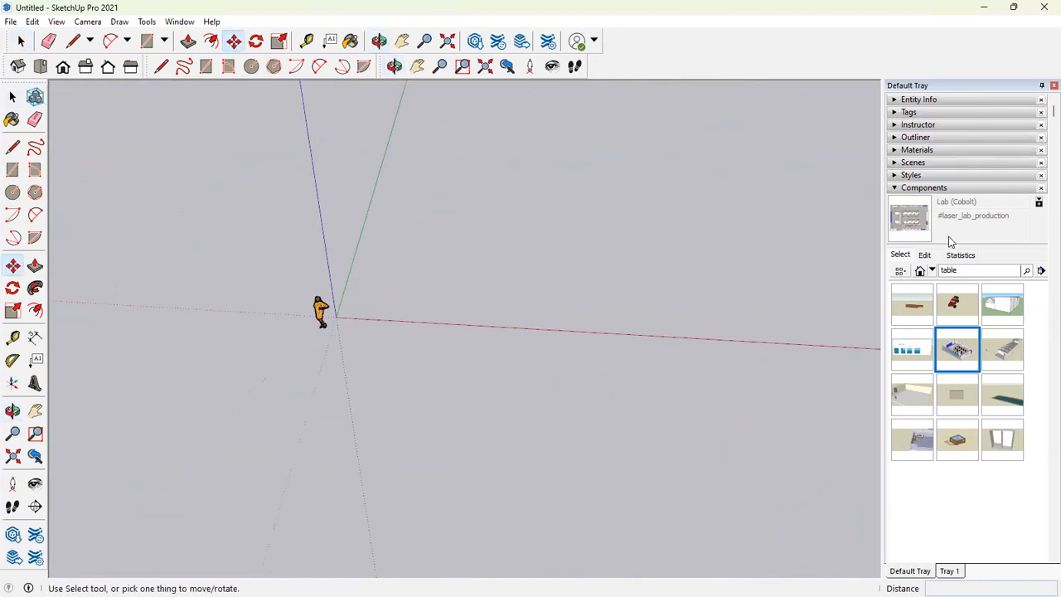
Step: Collapse the Components section and activate the Select tool
{"action": "left_click", "coordinate": [927, 188]}
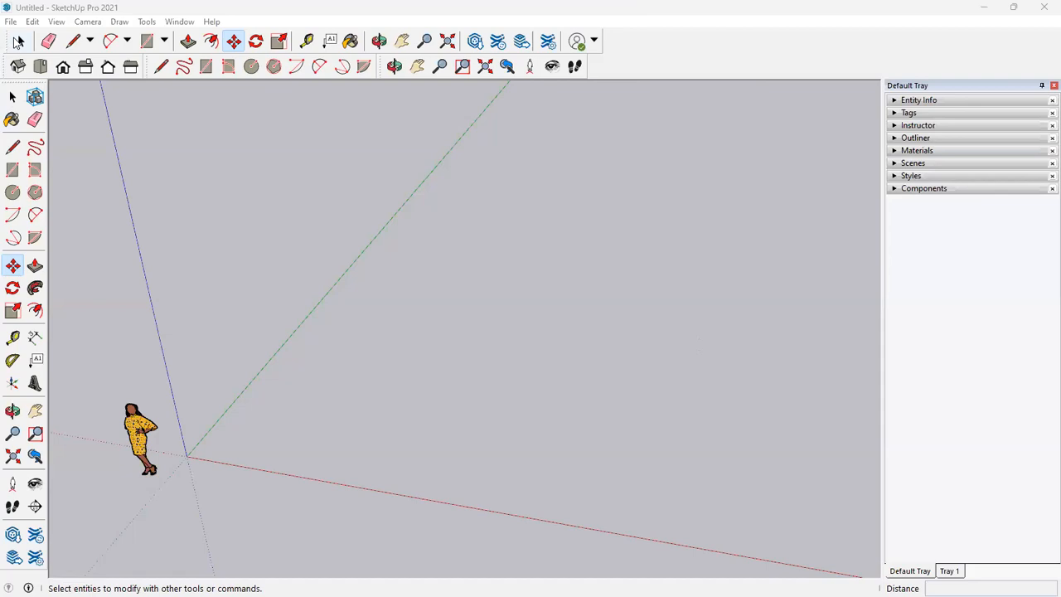
{"action": "left_click", "coordinate": [18, 41]}
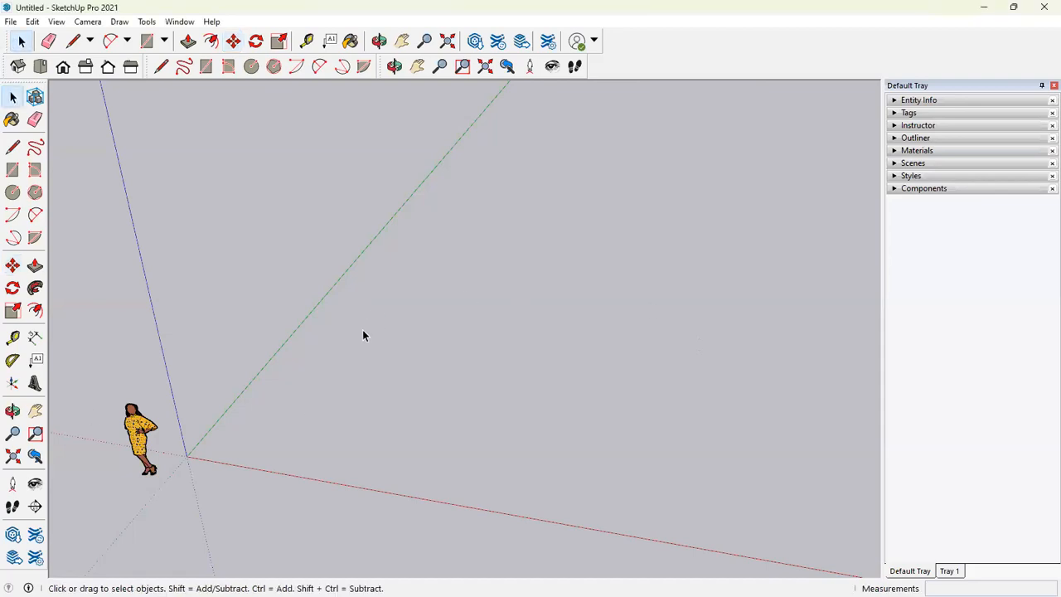
{"action": "middle_click_drag", "start_coordinate": [362, 335], "coordinate": [216, 316]}
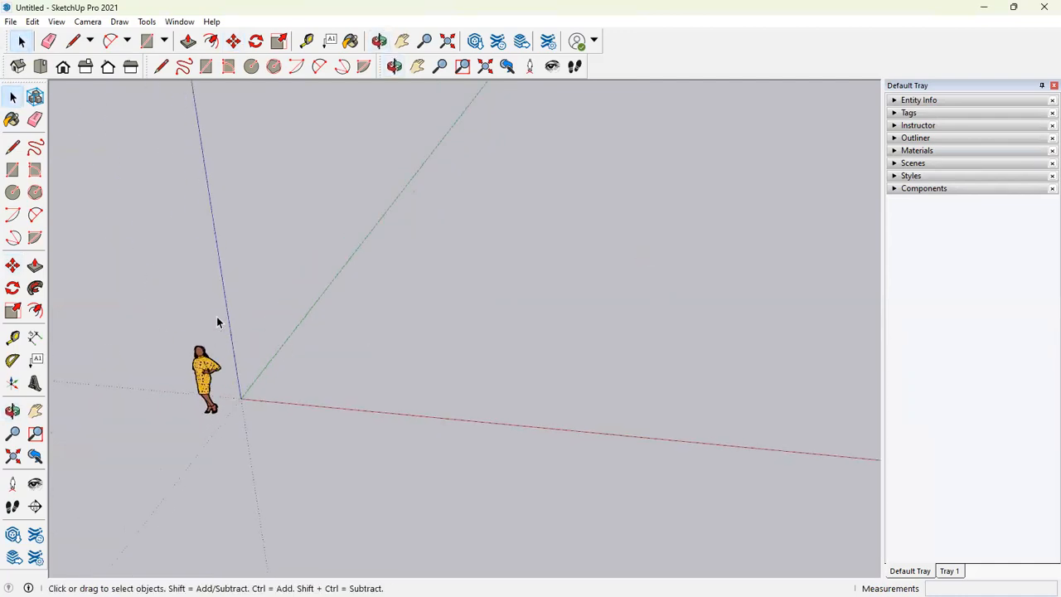
Step: Examine the figure and drawing axes from several angles and distances by orbiting and zooming without leaving the Select tool
{"action": "scroll", "coordinate": [217, 322], "scroll_direction": "up", "scroll_amount": 2}
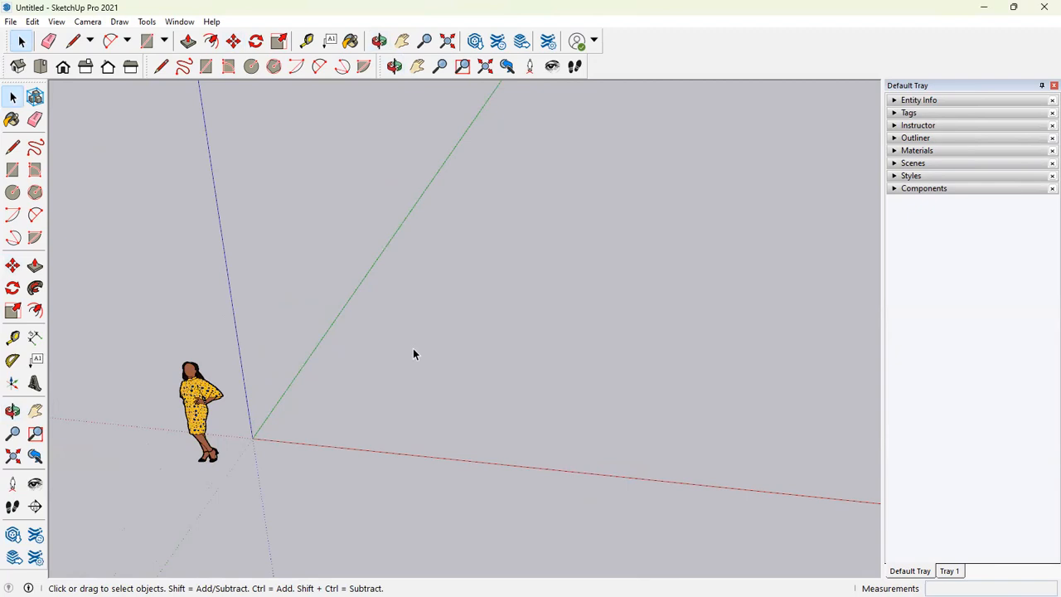
{"action": "middle_click_drag", "start_coordinate": [415, 332], "coordinate": [498, 199]}
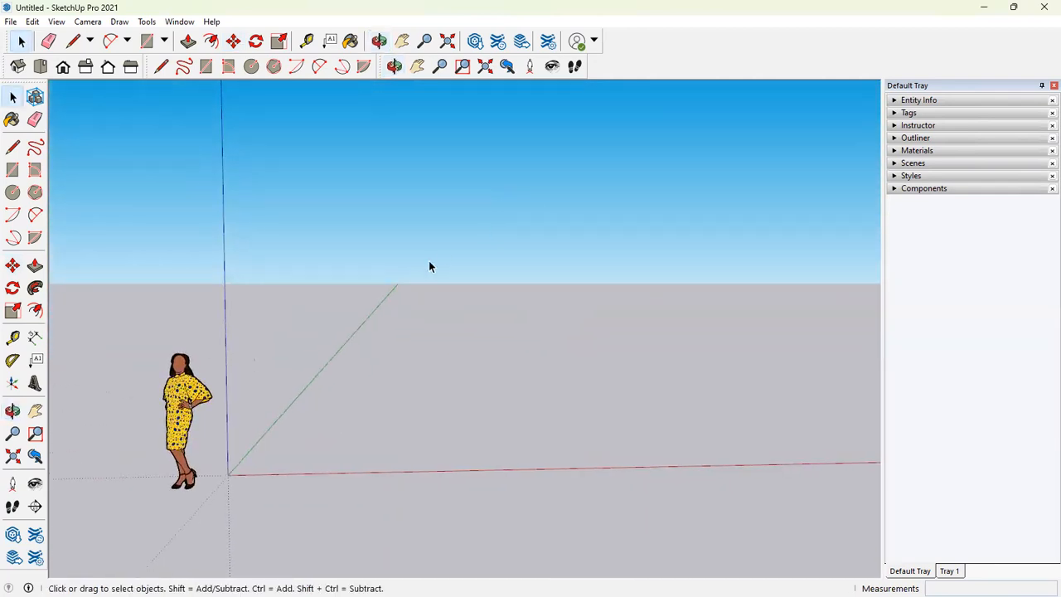
{"action": "middle_click_drag", "start_coordinate": [467, 363], "coordinate": [427, 361]}
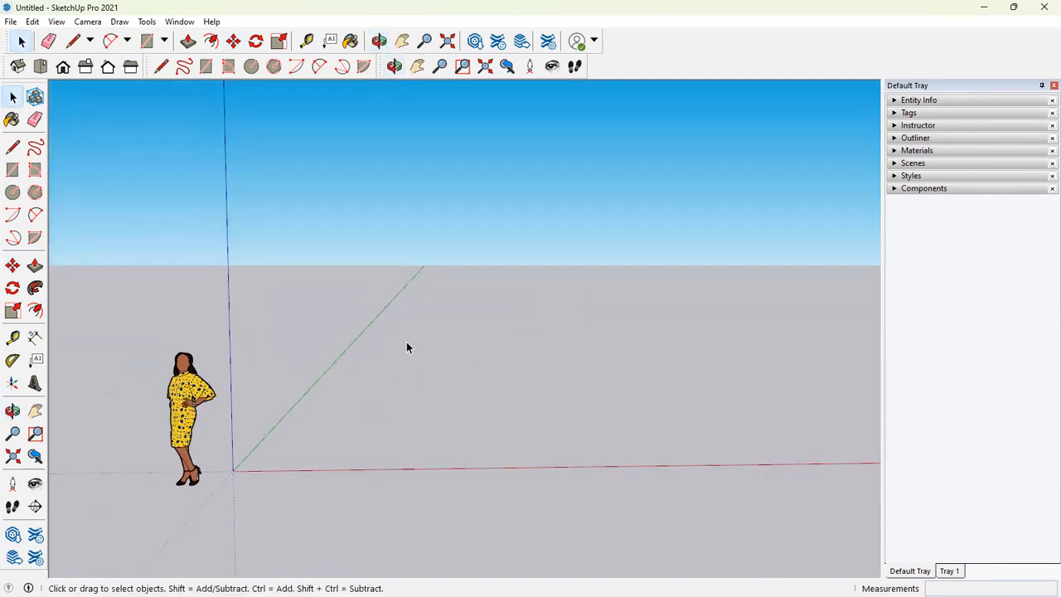
{"action": "scroll", "coordinate": [399, 347], "scroll_direction": "down", "scroll_amount": 5}
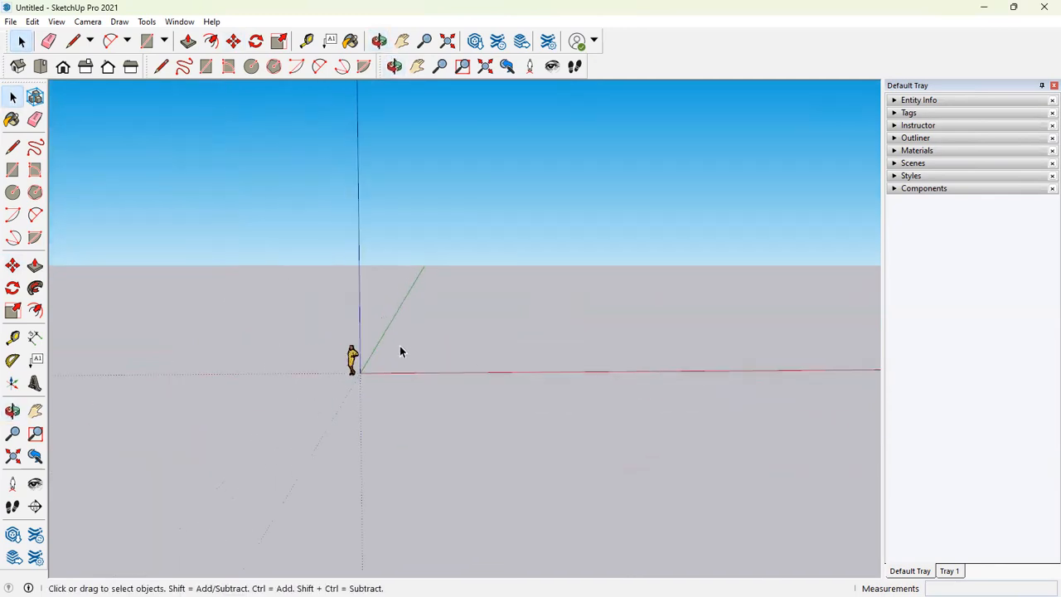
{"action": "scroll", "coordinate": [399, 357], "scroll_direction": "up", "scroll_amount": 6}
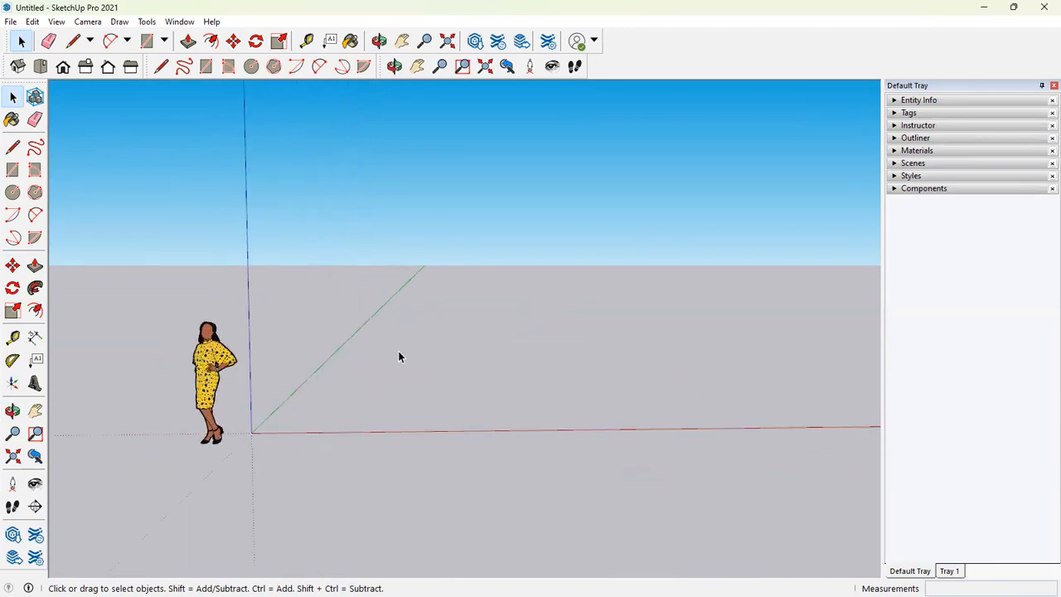
{"action": "scroll", "coordinate": [406, 348], "scroll_direction": "down", "scroll_amount": 5}
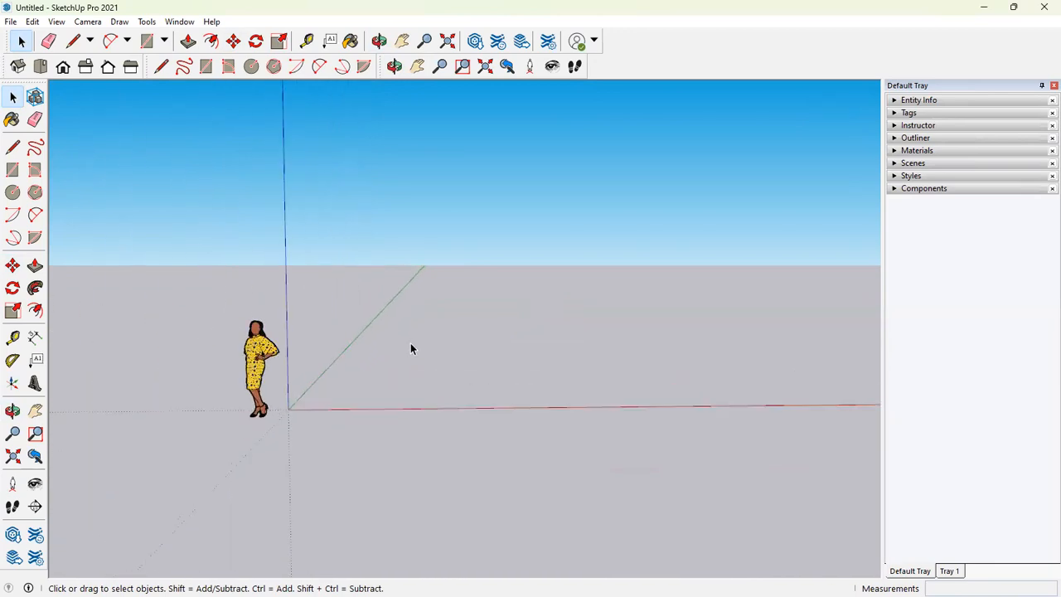
{"action": "scroll", "coordinate": [409, 346], "scroll_direction": "up", "scroll_amount": 6}
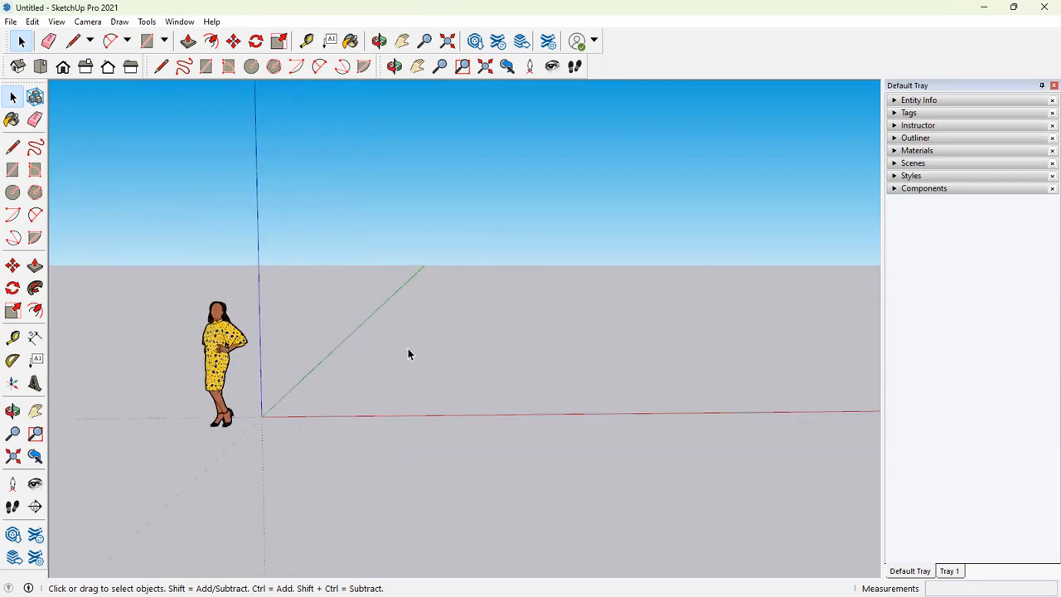
{"action": "scroll", "coordinate": [685, 248], "scroll_direction": "up", "scroll_amount": 3}
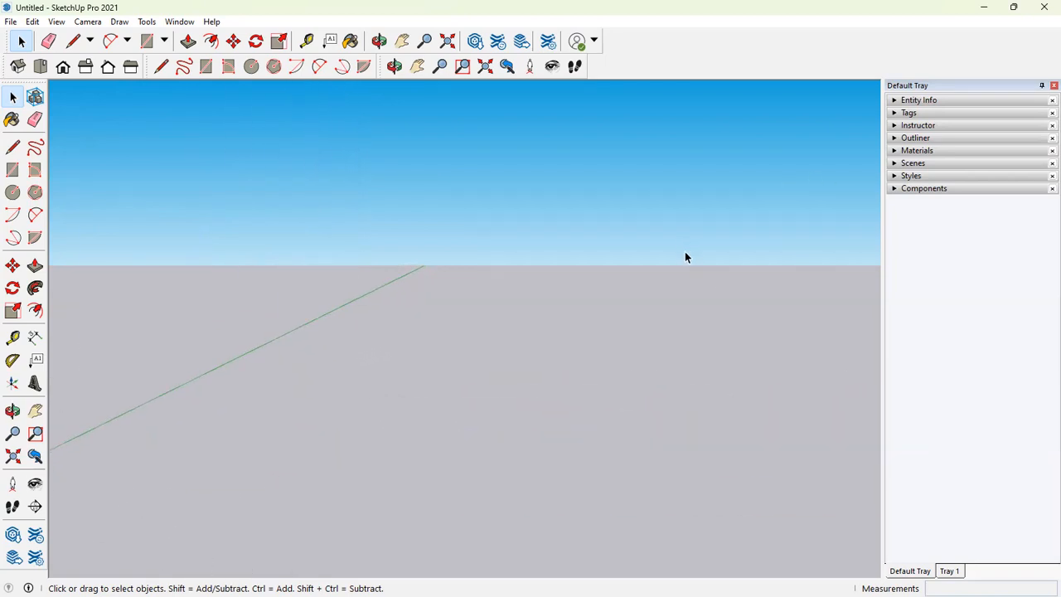
{"action": "scroll", "coordinate": [643, 282], "scroll_direction": "down", "scroll_amount": 8}
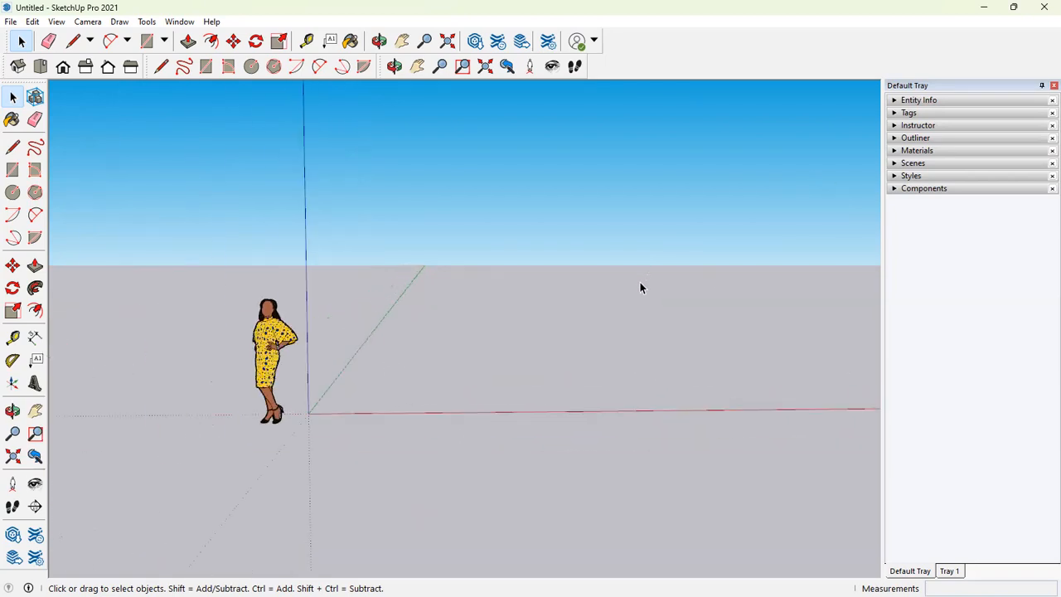
{"action": "middle_click_drag", "start_coordinate": [614, 225], "coordinate": [545, 225]}
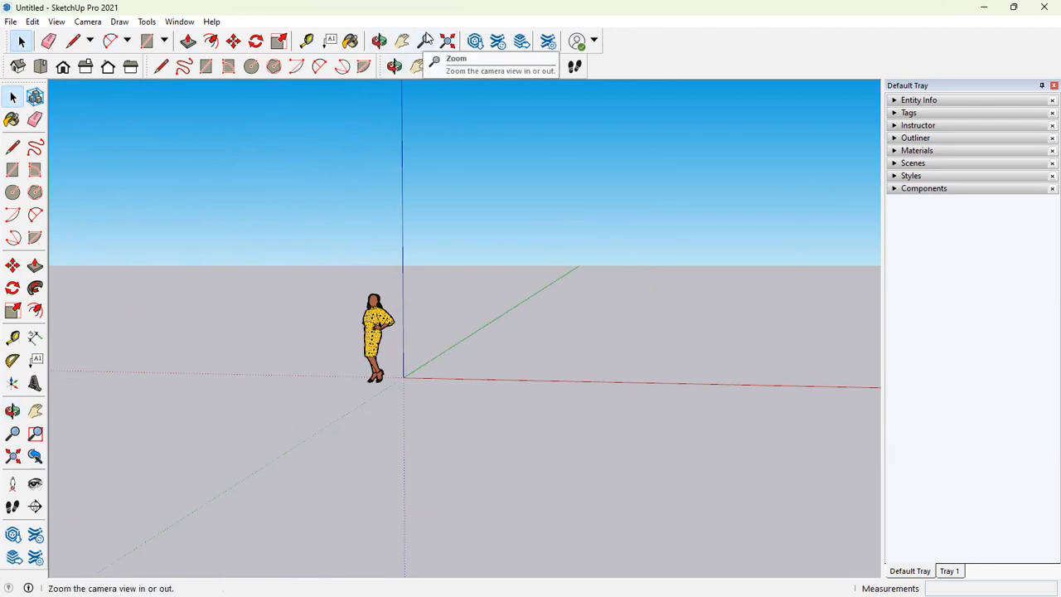
Step: Demonstrate the Zoom tool by zooming in and out on the figure, and return to the Select tool
{"action": "left_click", "coordinate": [426, 43]}
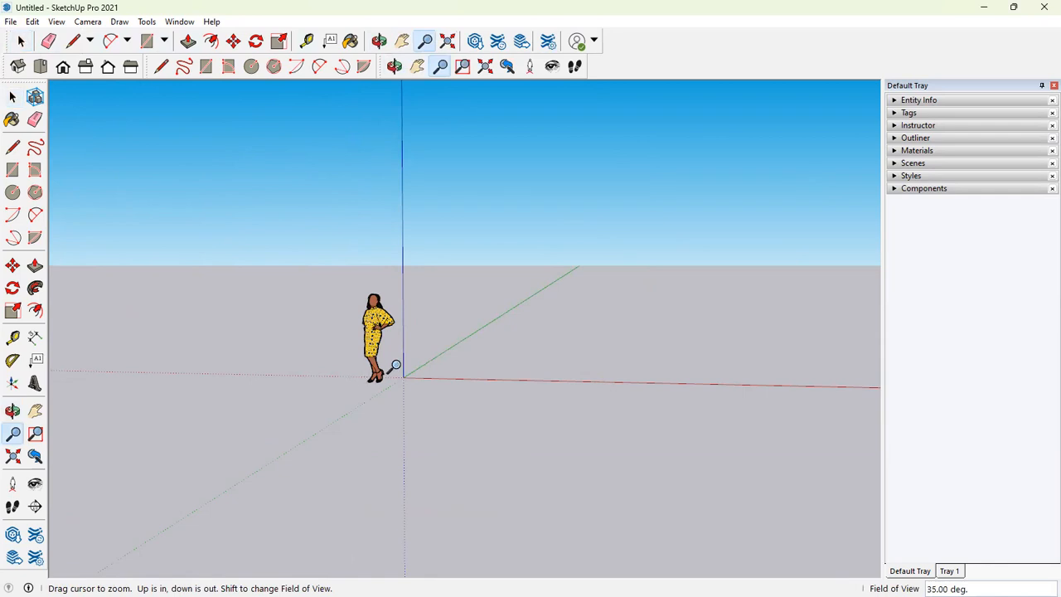
{"action": "left_click_drag", "start_coordinate": [396, 365], "coordinate": [651, 123]}
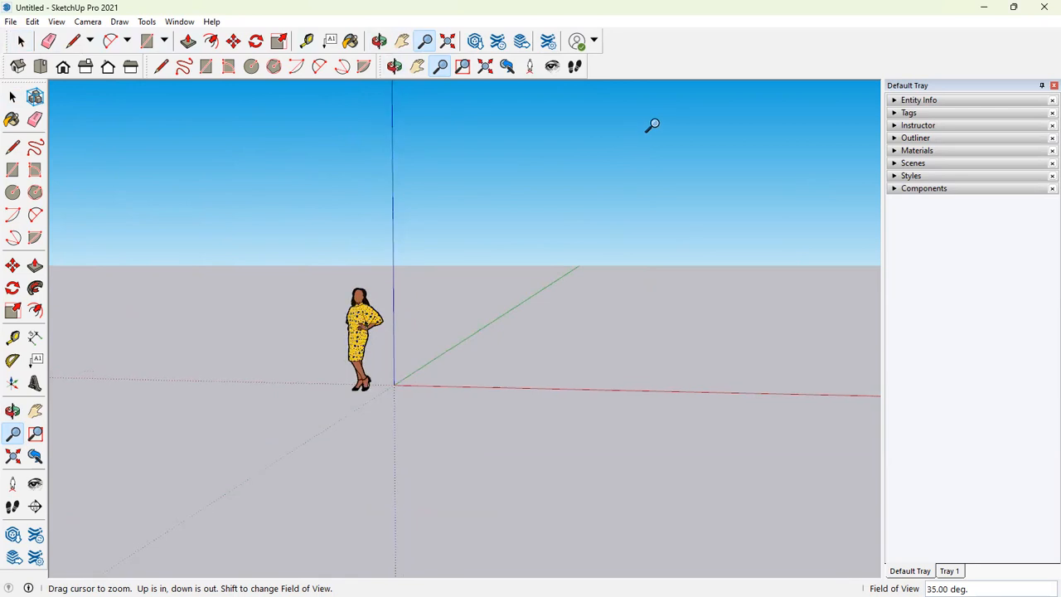
{"action": "left_click_drag", "start_coordinate": [341, 349], "coordinate": [439, 241]}
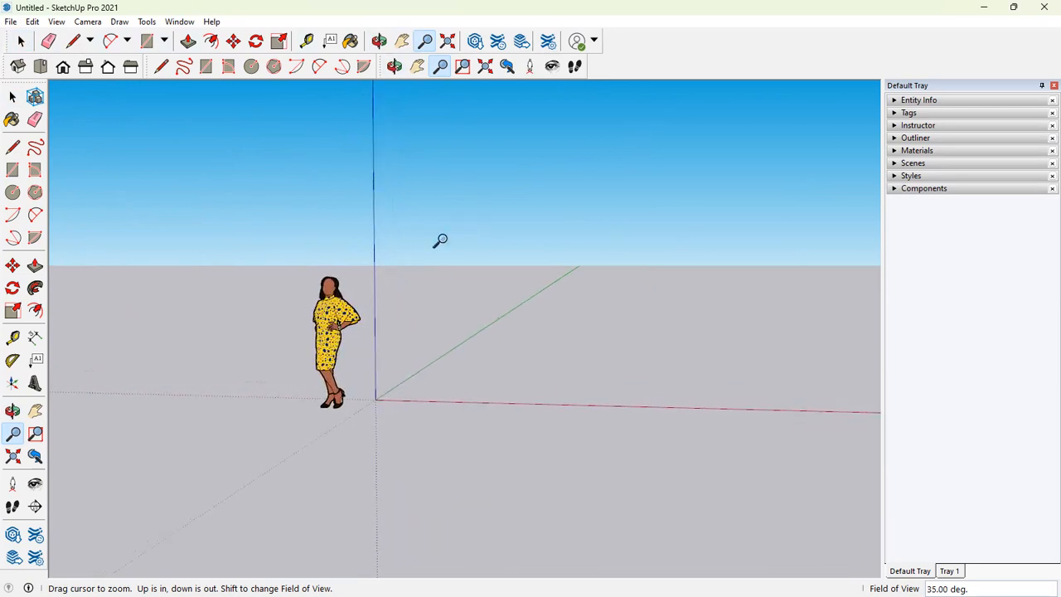
{"action": "left_click_drag", "start_coordinate": [303, 344], "coordinate": [439, 214]}
{"action": "left_click_drag", "start_coordinate": [267, 332], "coordinate": [448, 221]}
{"action": "left_click_drag", "start_coordinate": [227, 368], "coordinate": [555, 202]}
{"action": "left_click_drag", "start_coordinate": [181, 342], "coordinate": [74, 465]}
{"action": "left_click_drag", "start_coordinate": [243, 317], "coordinate": [254, 360]}
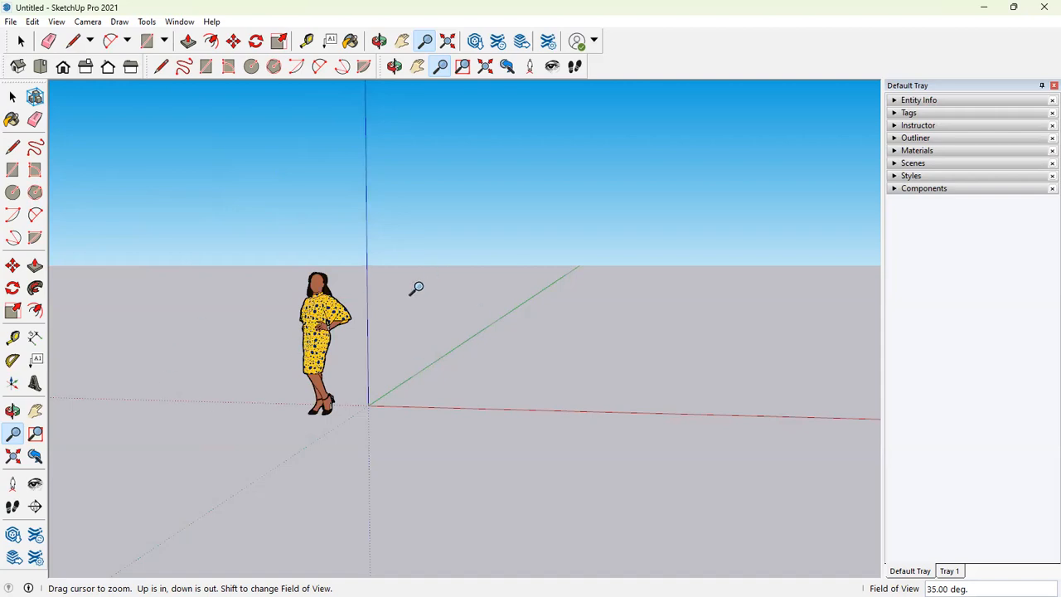
{"action": "key", "text": "space"}
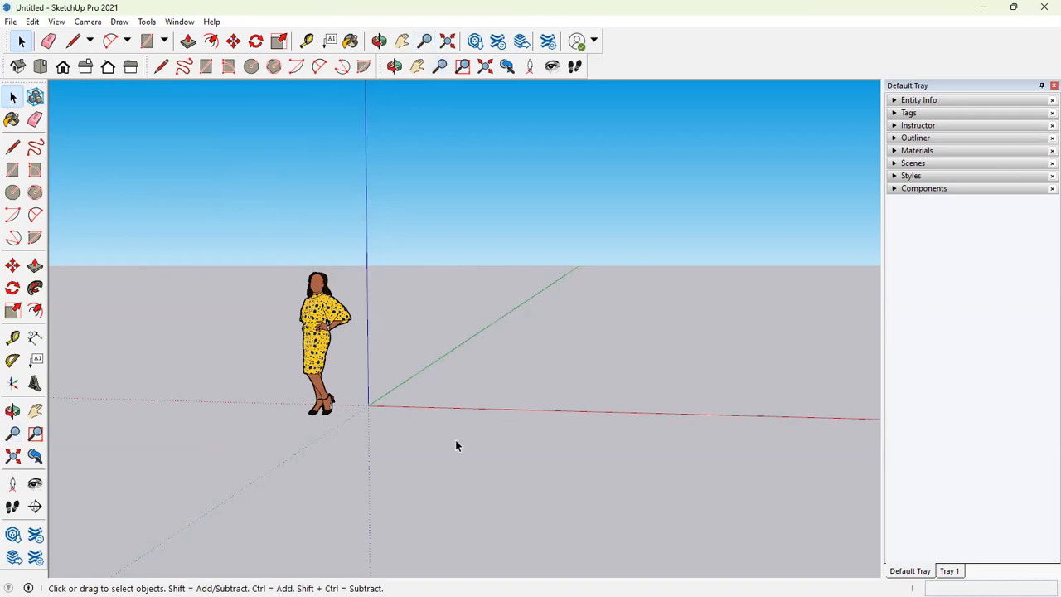
Step: View the figure at different distances and orbit it slightly with the Orbit tool, ending in the Select tool
{"action": "scroll", "coordinate": [358, 349], "scroll_direction": "up", "scroll_amount": 5}
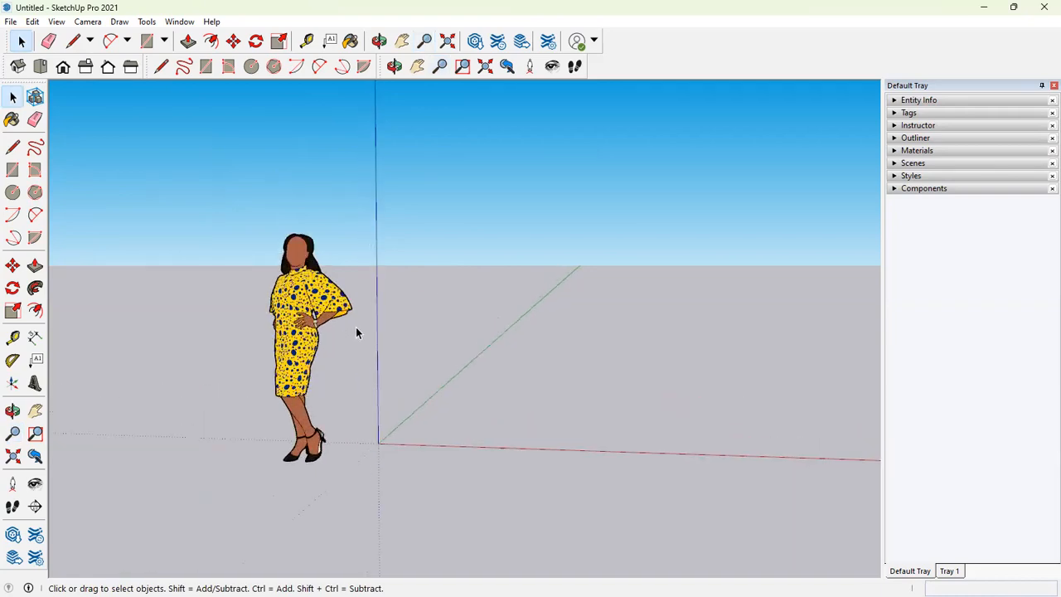
{"action": "scroll", "coordinate": [371, 307], "scroll_direction": "down", "scroll_amount": 4}
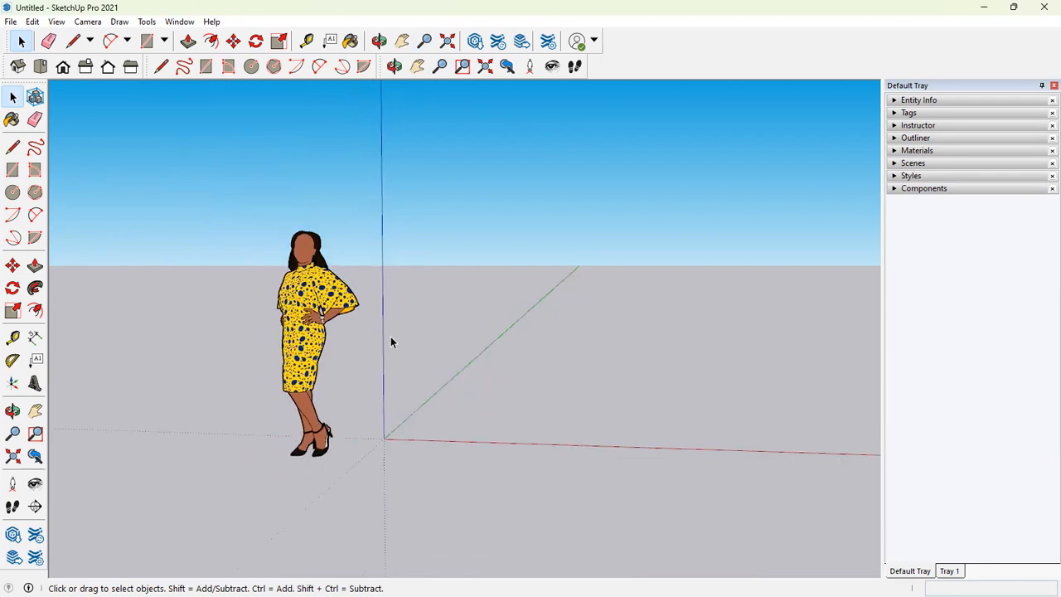
{"action": "scroll", "coordinate": [465, 345], "scroll_direction": "up", "scroll_amount": 1}
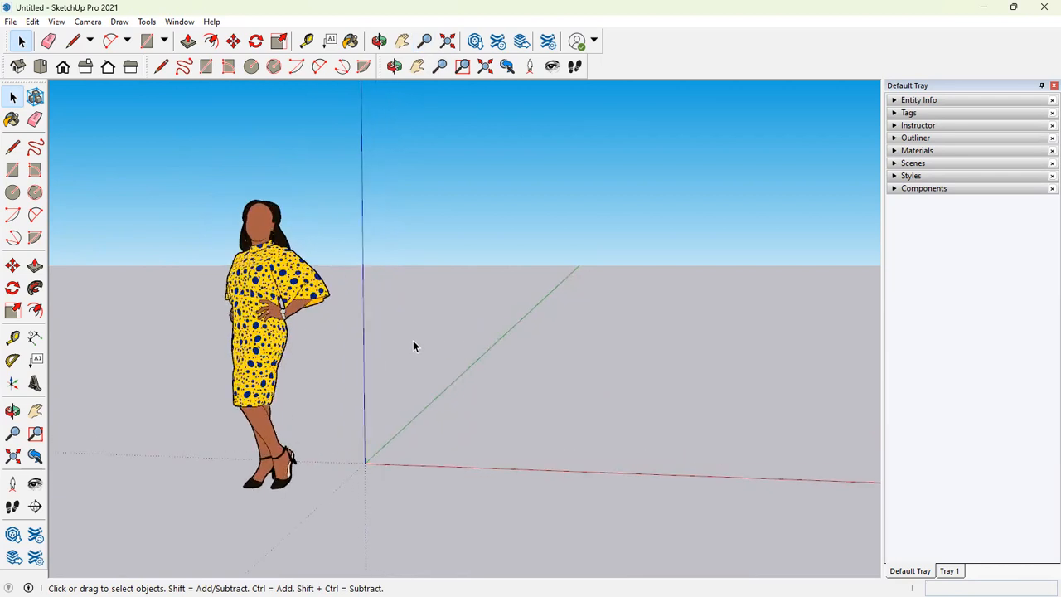
{"action": "key", "text": "o"}
{"action": "mouse_move", "coordinate": [410, 337]}
{"action": "left_mouse_down"}
{"action": "mouse_move", "coordinate": [301, 206]}
{"action": "mouse_move", "coordinate": [474, 267]}
{"action": "mouse_move", "coordinate": [335, 379]}
{"action": "mouse_move", "coordinate": [225, 343]}
{"action": "mouse_move", "coordinate": [462, 346]}
{"action": "mouse_move", "coordinate": [328, 398]}
{"action": "mouse_move", "coordinate": [296, 368]}
{"action": "mouse_move", "coordinate": [389, 211]}
{"action": "mouse_move", "coordinate": [290, 367]}
{"action": "mouse_move", "coordinate": [453, 278]}
{"action": "mouse_move", "coordinate": [116, 374]}
{"action": "mouse_move", "coordinate": [79, 364]}
{"action": "mouse_move", "coordinate": [867, 322]}
{"action": "mouse_move", "coordinate": [386, 343]}
{"action": "mouse_move", "coordinate": [324, 330]}
{"action": "left_mouse_up"}
{"action": "key", "text": "space"}
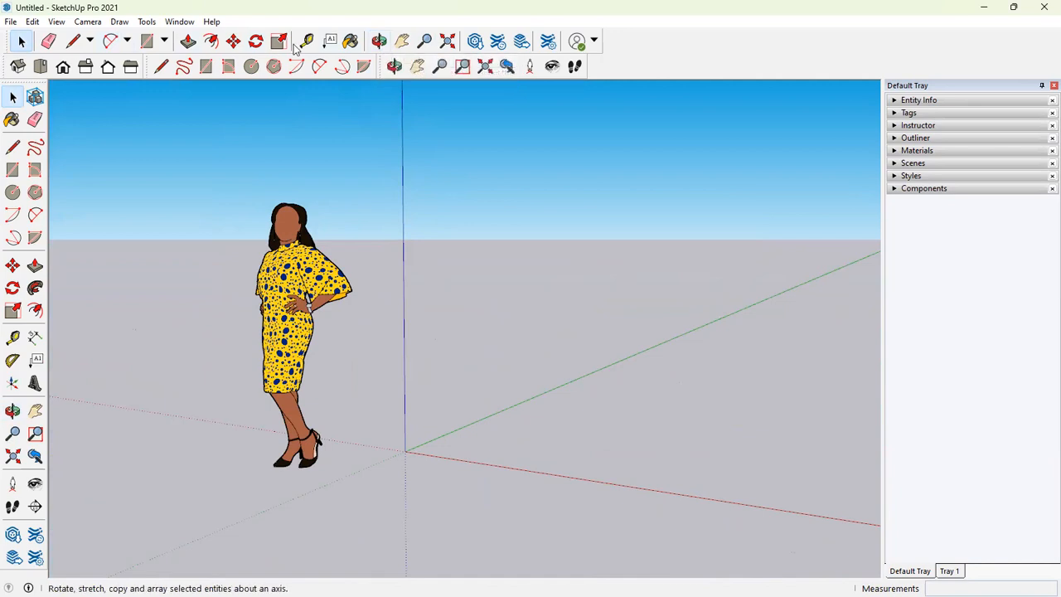
Step: Demonstrate the Orbit tool around the figure, including its temporary pan mode, and return to the Select tool
{"action": "left_click", "coordinate": [373, 42]}
{"action": "left_click_drag", "start_coordinate": [533, 246], "coordinate": [423, 323]}
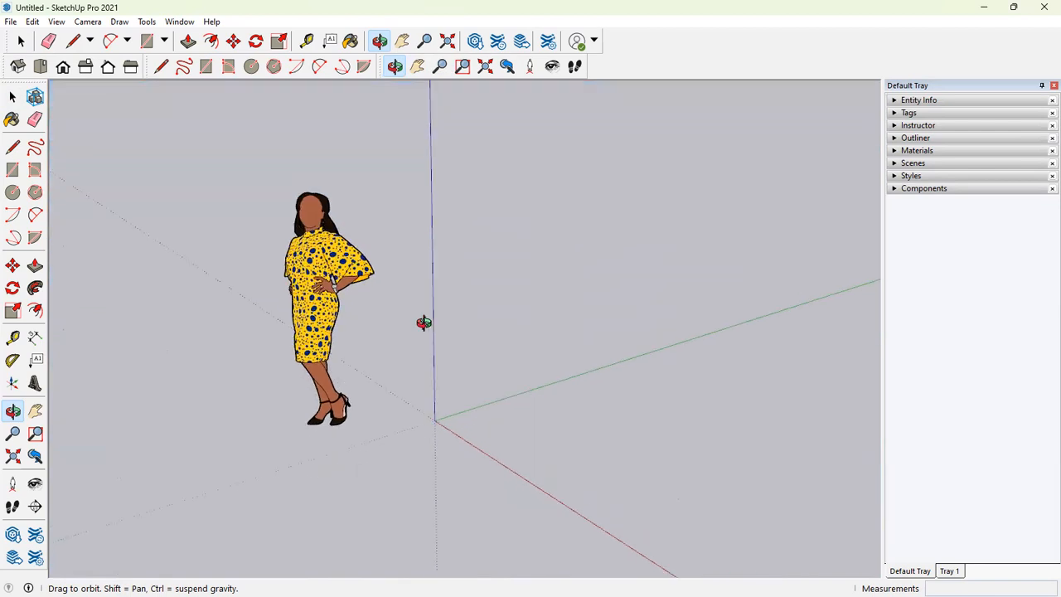
{"action": "left_click_drag", "start_coordinate": [415, 296], "coordinate": [501, 292]}
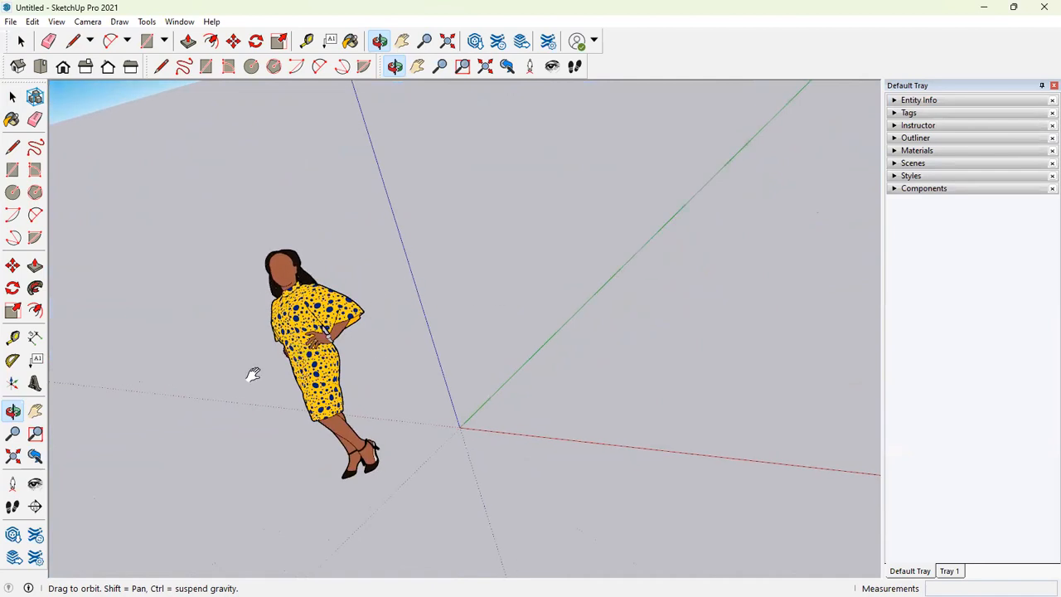
{"action": "left_click_drag", "start_coordinate": [283, 320], "coordinate": [349, 300], "text": "shift"}
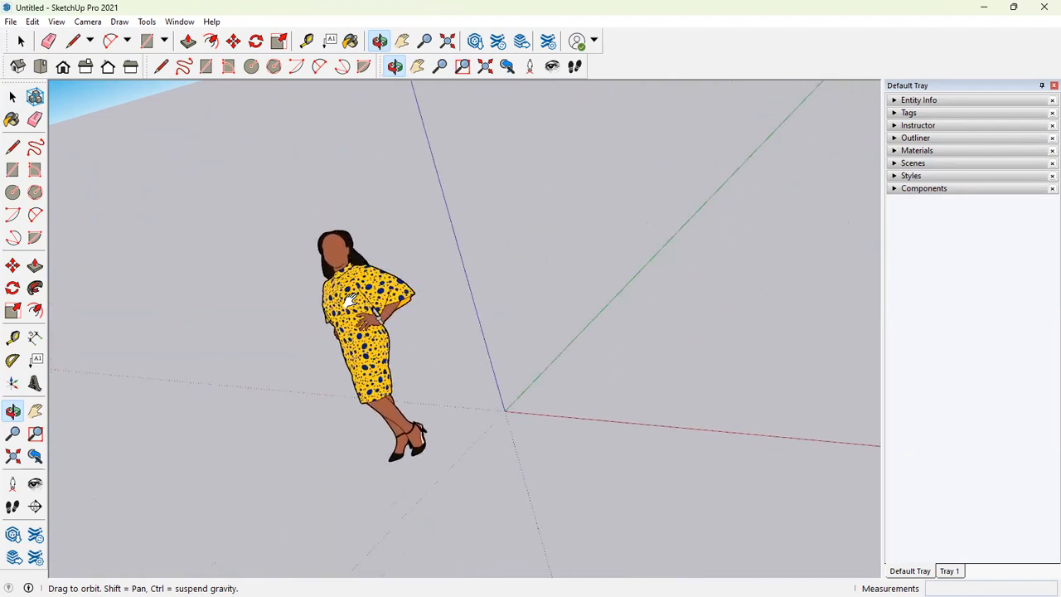
{"action": "scroll", "coordinate": [348, 300], "scroll_direction": "up", "scroll_amount": 3}
{"action": "scroll", "coordinate": [346, 305], "scroll_direction": "down", "scroll_amount": 3}
{"action": "left_click_drag", "start_coordinate": [342, 308], "coordinate": [393, 172]}
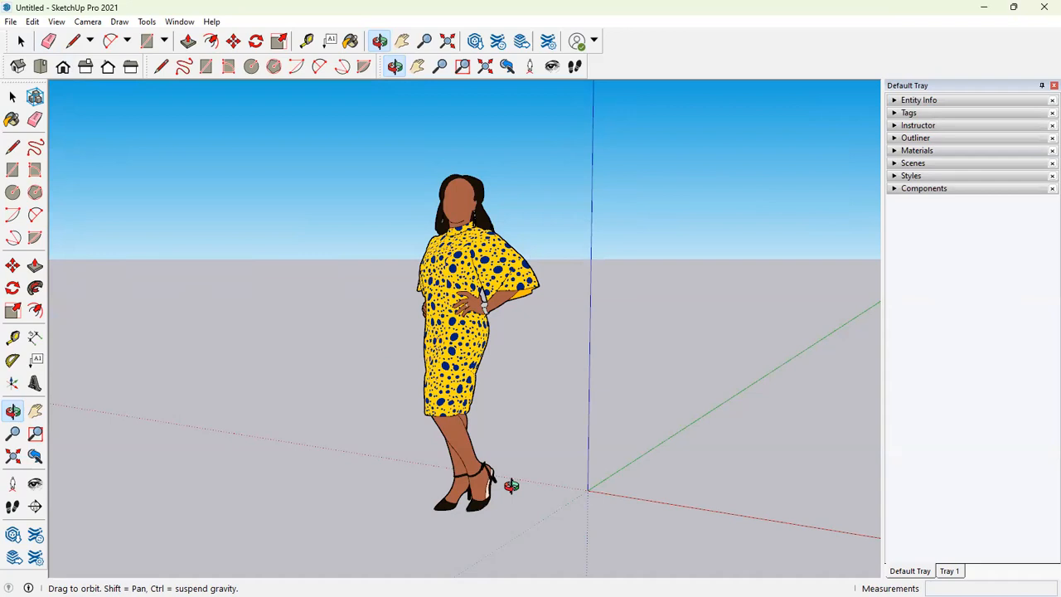
{"action": "left_click", "coordinate": [20, 41]}
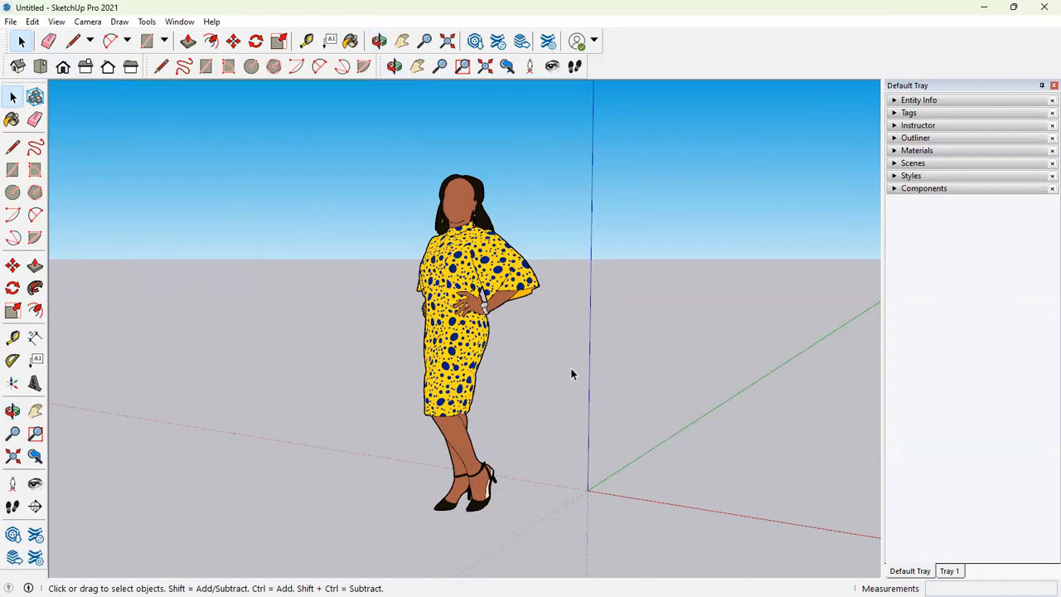
Step: Inspect the figure and axes by orbiting and zooming with both the Orbit tool and temporary orbiting from Select
{"action": "key", "text": "o"}
{"action": "left_click_drag", "start_coordinate": [395, 379], "coordinate": [443, 371]}
{"action": "middle_click_drag", "start_coordinate": [444, 371], "coordinate": [484, 393]}
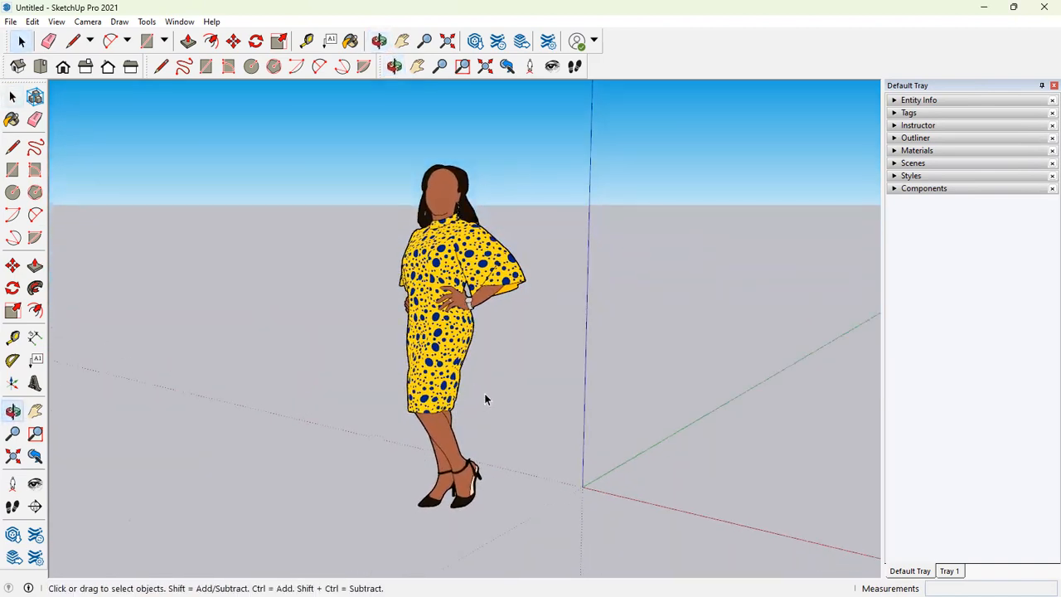
{"action": "scroll", "coordinate": [476, 399], "scroll_direction": "down", "scroll_amount": 3}
{"action": "scroll", "coordinate": [462, 352], "scroll_direction": "down", "scroll_amount": 1}
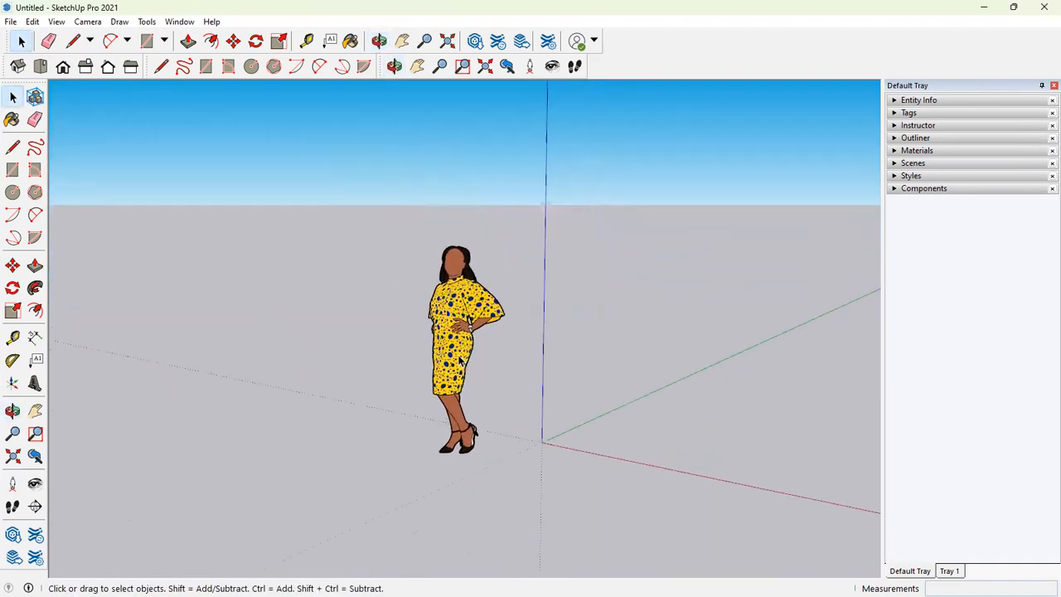
{"action": "scroll", "coordinate": [462, 352], "scroll_direction": "up", "scroll_amount": 1}
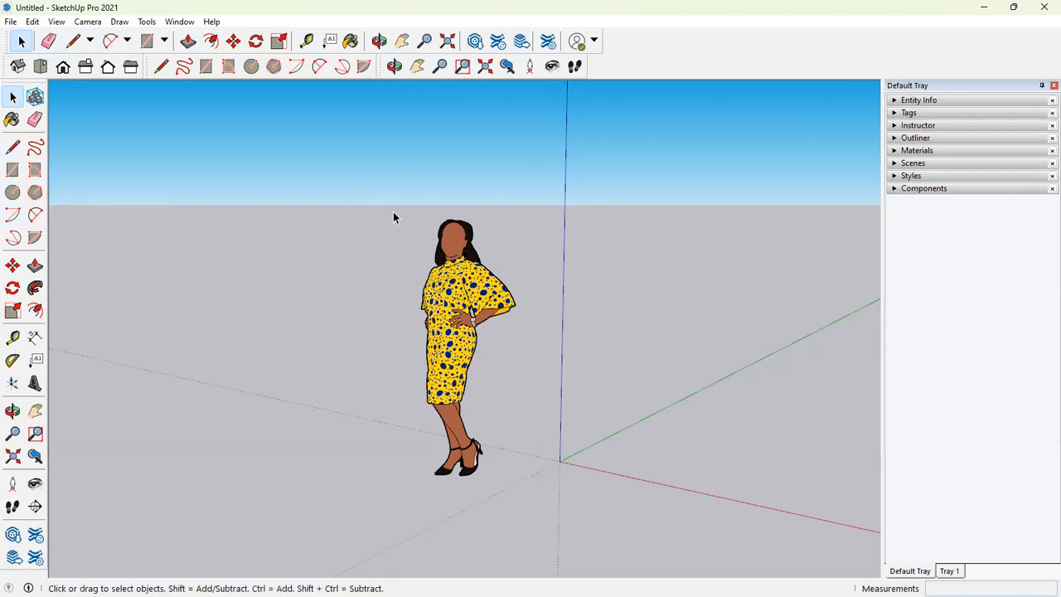
{"action": "scroll", "coordinate": [522, 292], "scroll_direction": "up", "scroll_amount": 5}
{"action": "scroll", "coordinate": [523, 292], "scroll_direction": "down", "scroll_amount": 3}
{"action": "middle_click_drag", "start_coordinate": [523, 292], "coordinate": [388, 292]}
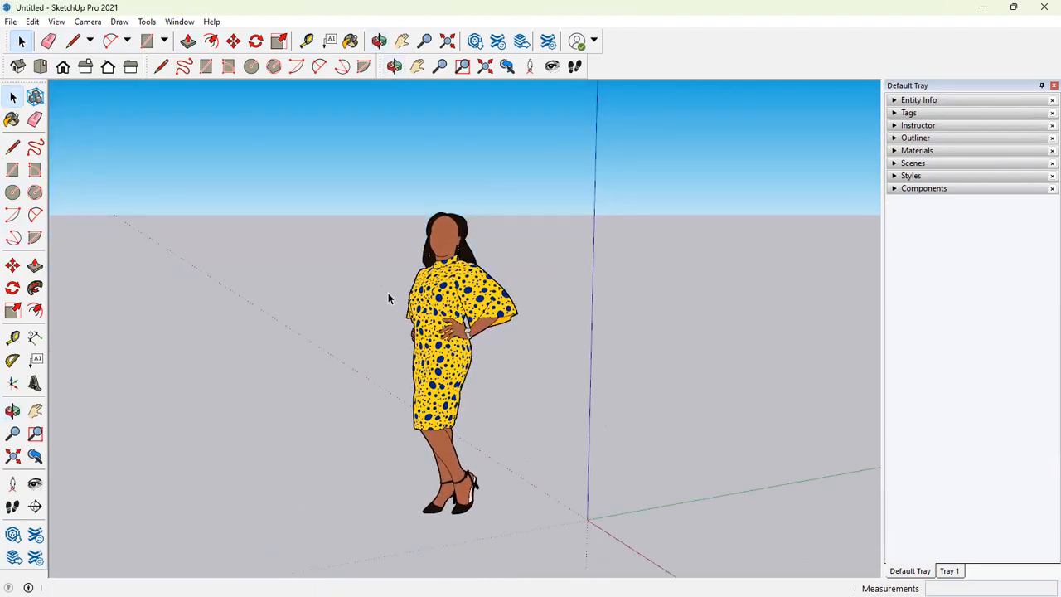
{"action": "middle_click_drag", "start_coordinate": [489, 307], "coordinate": [453, 197]}
Step: Shift the view of the figure with the Pan tool
{"action": "left_click", "coordinate": [418, 67]}
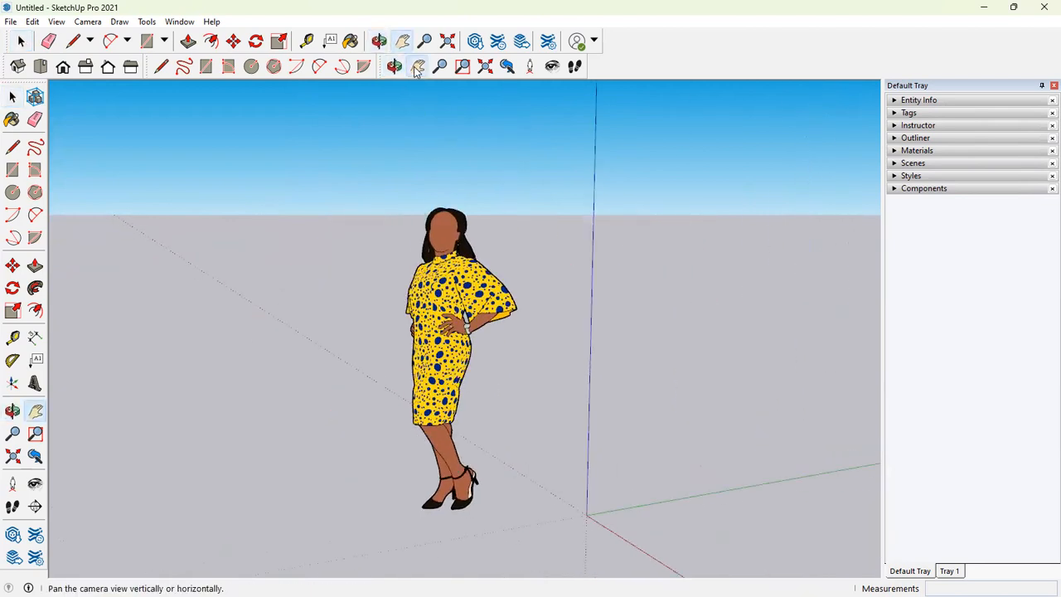
{"action": "left_click_drag", "start_coordinate": [439, 295], "coordinate": [410, 186]}
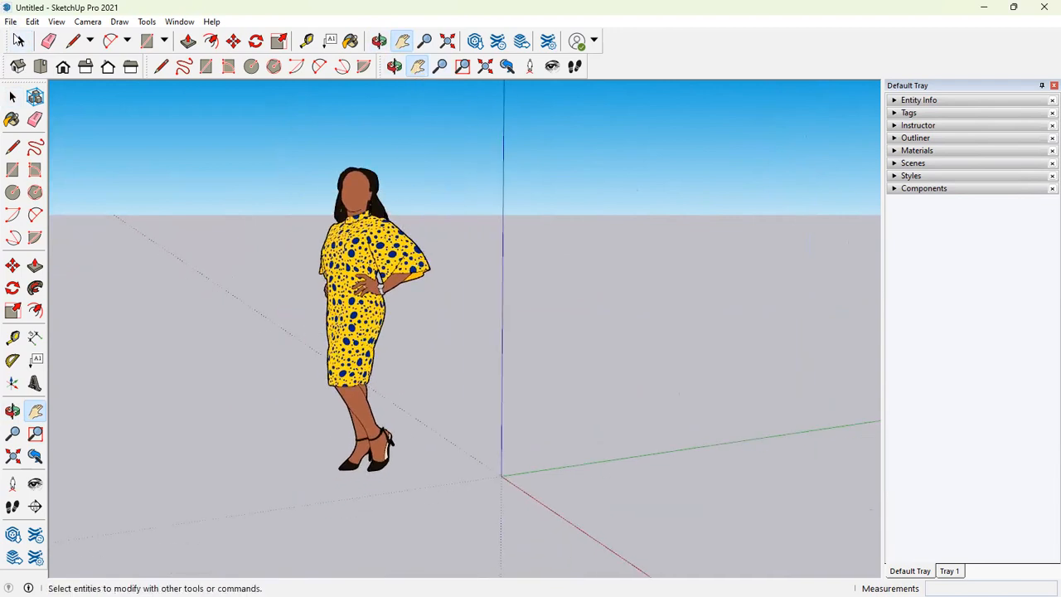
Step: Select the human figure with the Select tool and clear the selection
{"action": "left_click", "coordinate": [22, 43]}
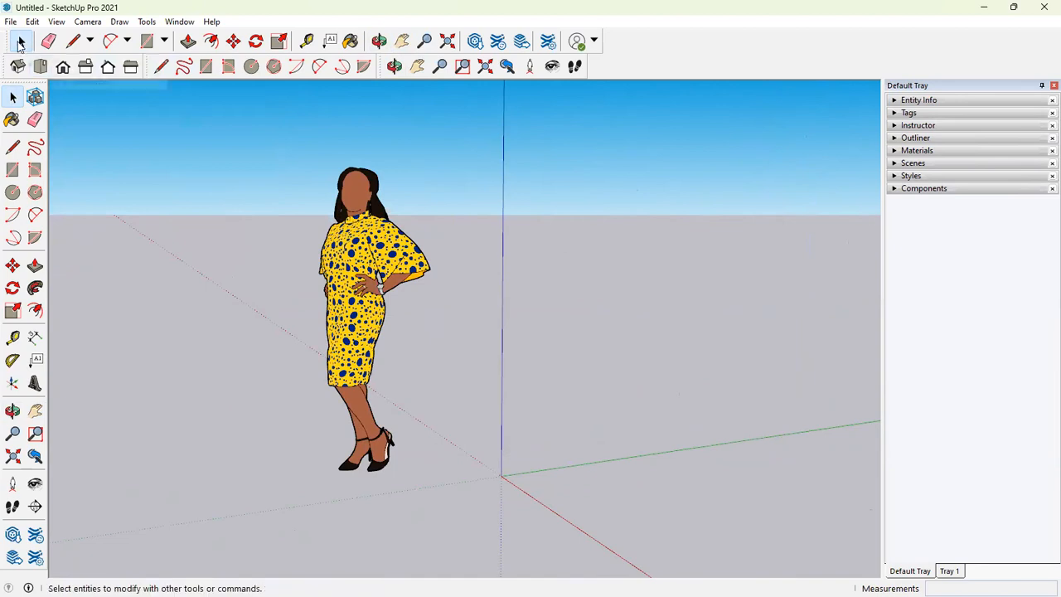
{"action": "left_click", "coordinate": [392, 246]}
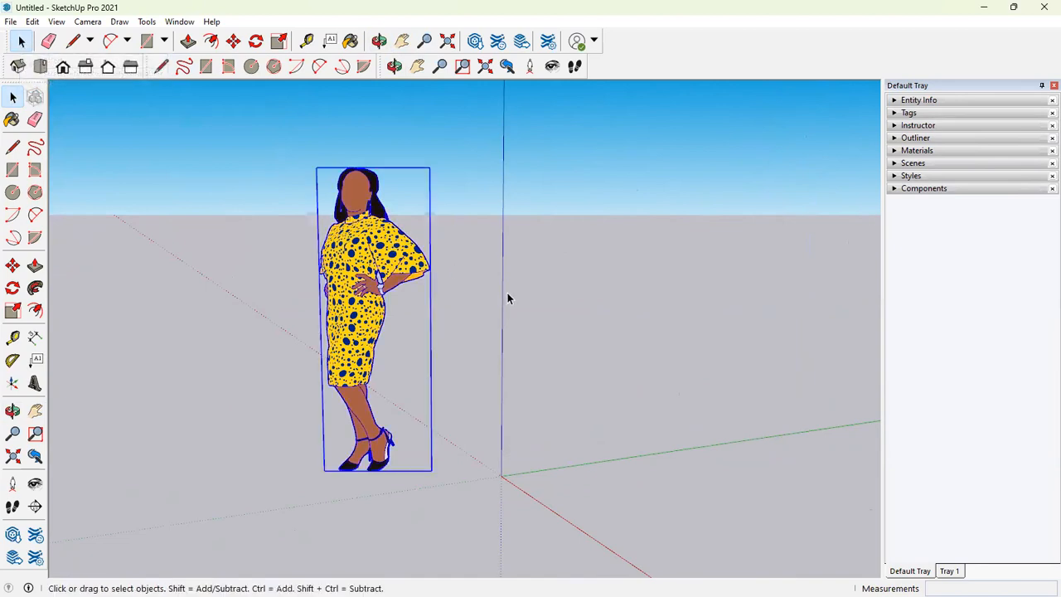
{"action": "left_click", "coordinate": [543, 396]}
Step: Draw three connected line segments on the ground between the green and red axes, leaving the shape open
{"action": "scroll", "coordinate": [441, 376], "scroll_direction": "down", "scroll_amount": 4}
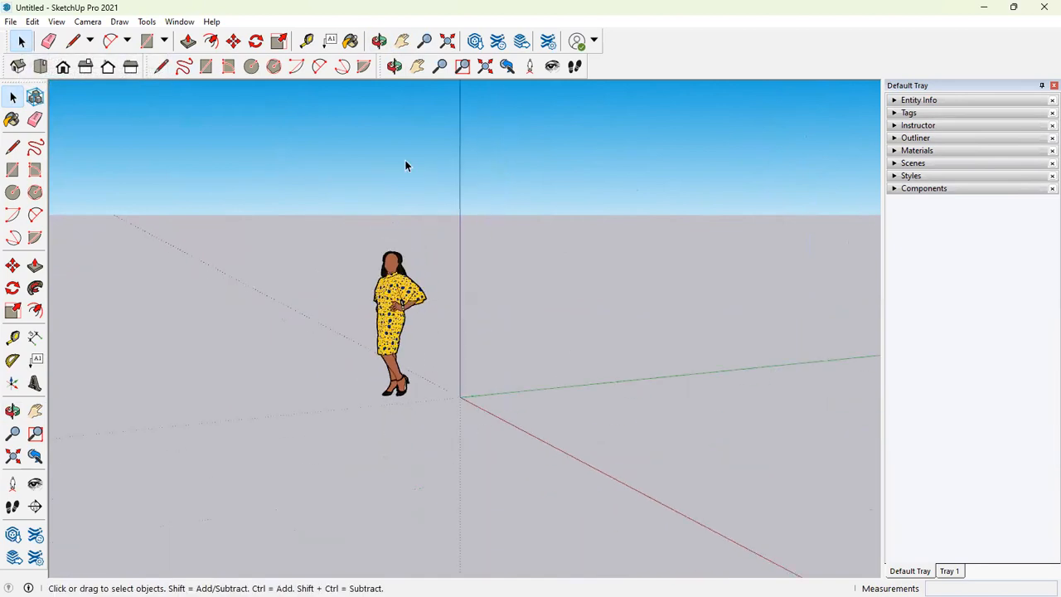
{"action": "middle_click_drag", "start_coordinate": [533, 376], "coordinate": [725, 485]}
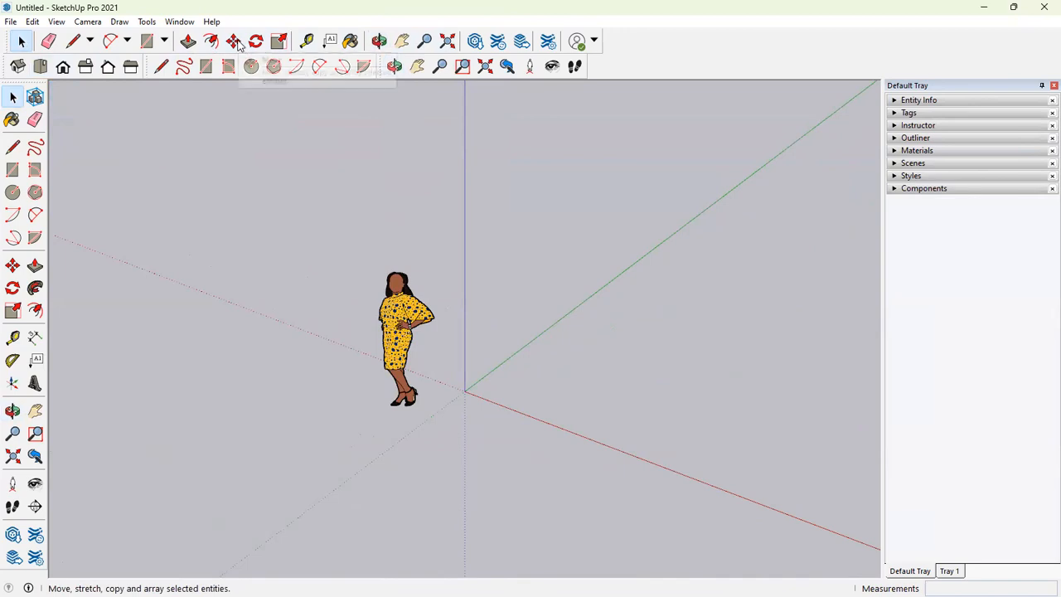
{"action": "left_click", "coordinate": [12, 146]}
{"action": "left_click", "coordinate": [518, 394]}
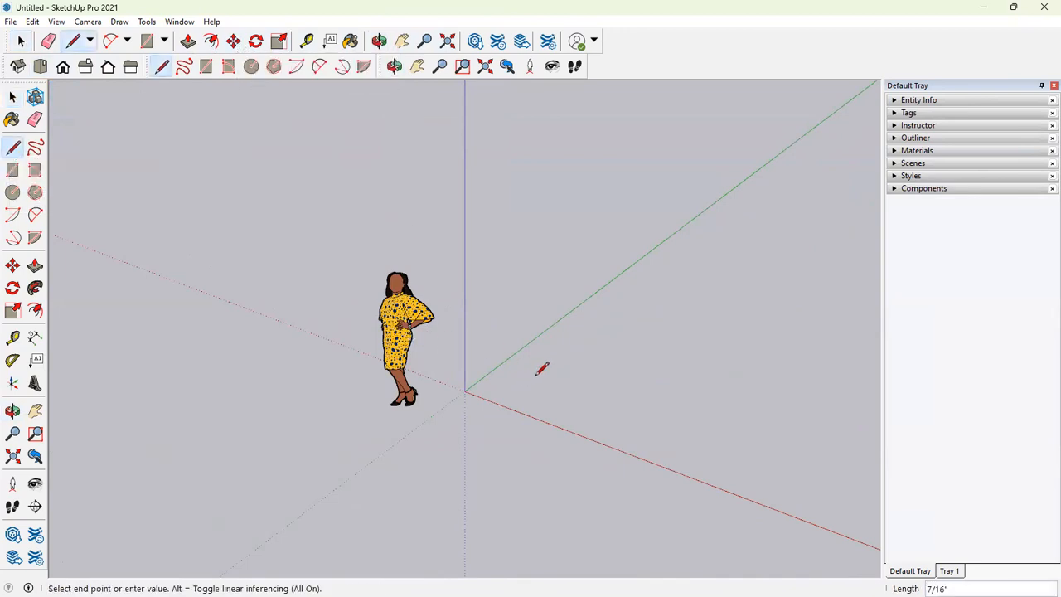
{"action": "left_click", "coordinate": [620, 309]}
{"action": "left_click", "coordinate": [697, 330]}
{"action": "left_click", "coordinate": [655, 400]}
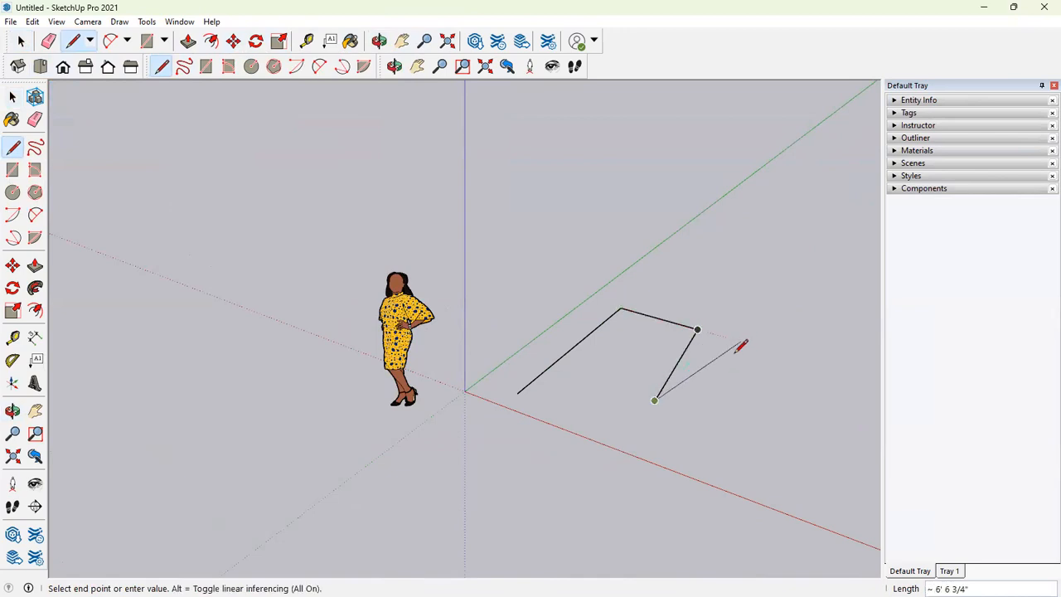
{"action": "key", "text": "Escape"}
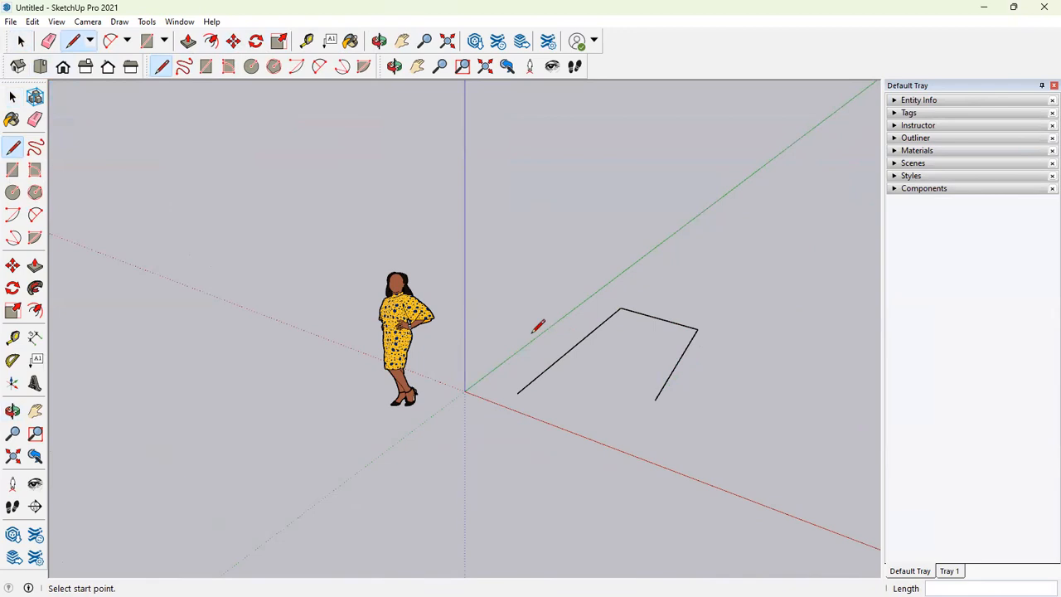
{"action": "left_click", "coordinate": [22, 43]}
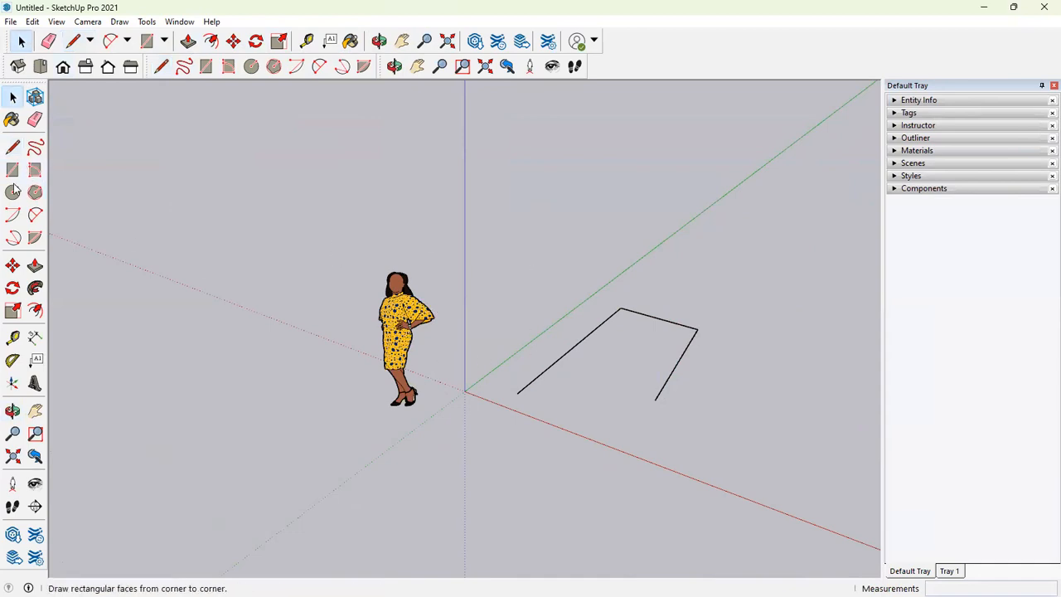
{"action": "left_click", "coordinate": [206, 68]}
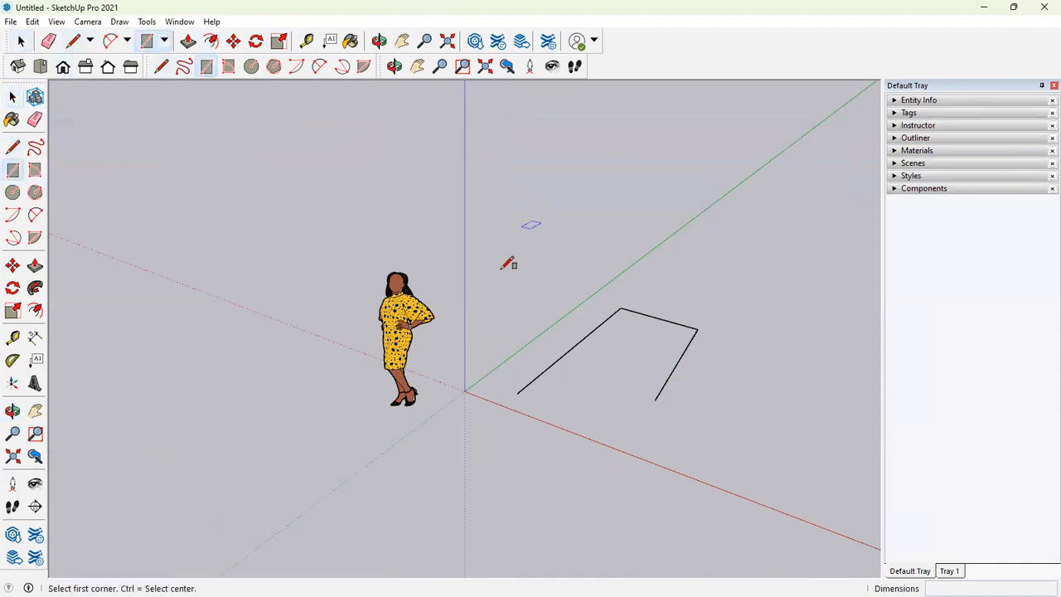
{"action": "left_click", "coordinate": [21, 41]}
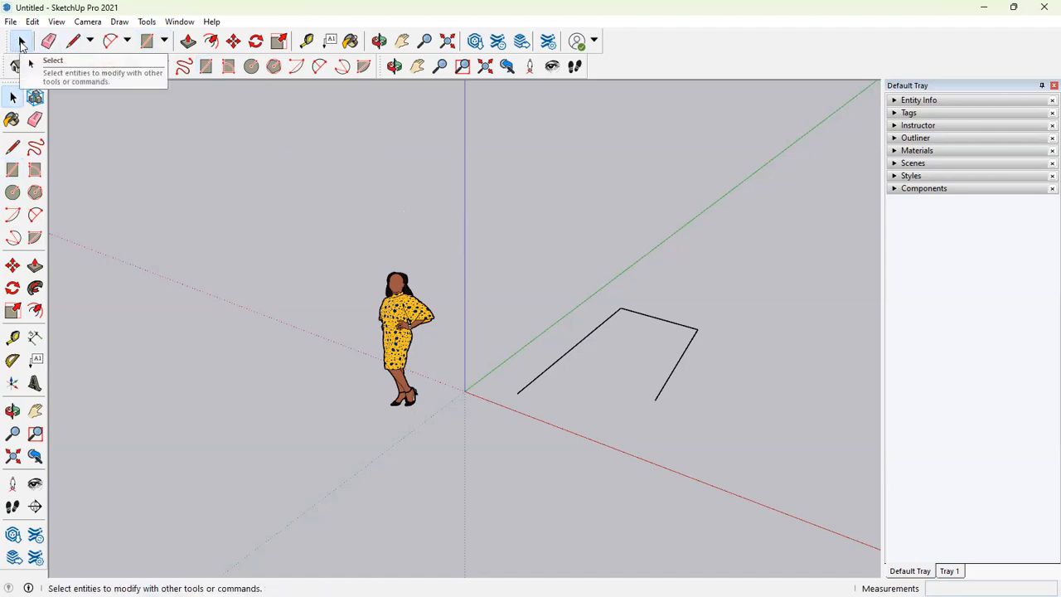
Step: Delete the three connected line segments between the green and red axes
{"action": "left_click_drag", "start_coordinate": [407, 213], "coordinate": [406, 213]}
{"action": "middle_click_drag", "start_coordinate": [406, 213], "coordinate": [680, 337]}
{"action": "left_click", "coordinate": [729, 354]}
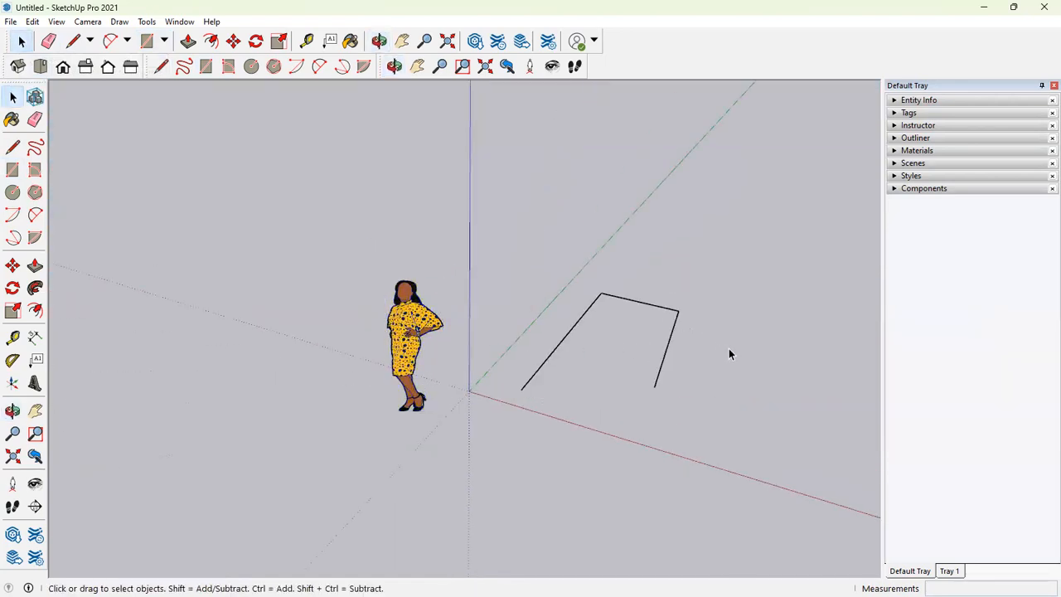
{"action": "left_click", "coordinate": [592, 313]}
{"action": "key", "text": "Delete"}
{"action": "left_click", "coordinate": [632, 303]}
{"action": "key", "text": "Delete"}
{"action": "left_click", "coordinate": [667, 350]}
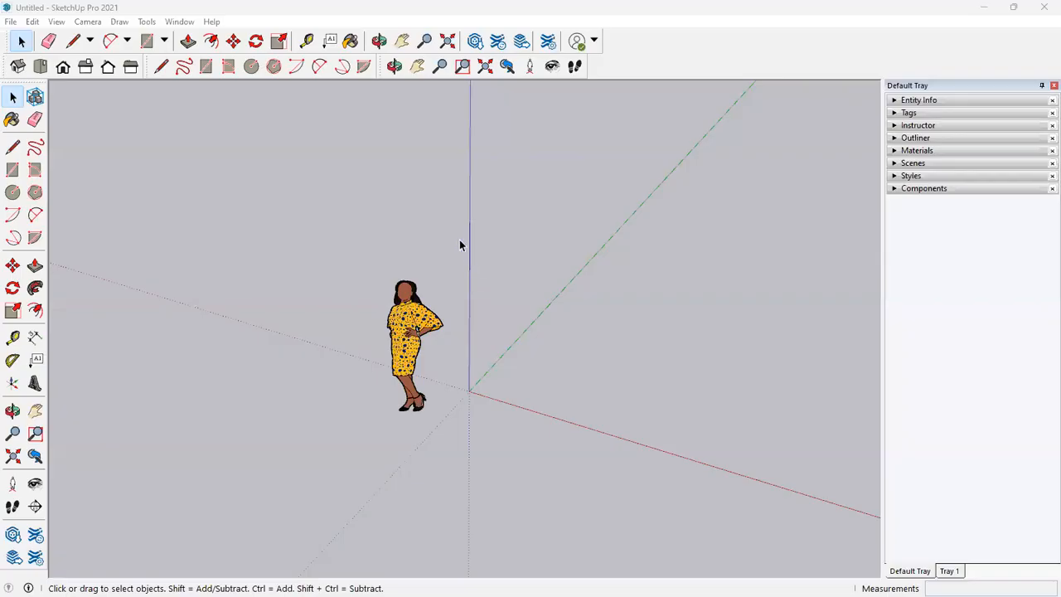
{"action": "scroll", "coordinate": [462, 244], "scroll_direction": "down", "scroll_amount": 2}
{"action": "scroll", "coordinate": [588, 340], "scroll_direction": "up", "scroll_amount": 3}
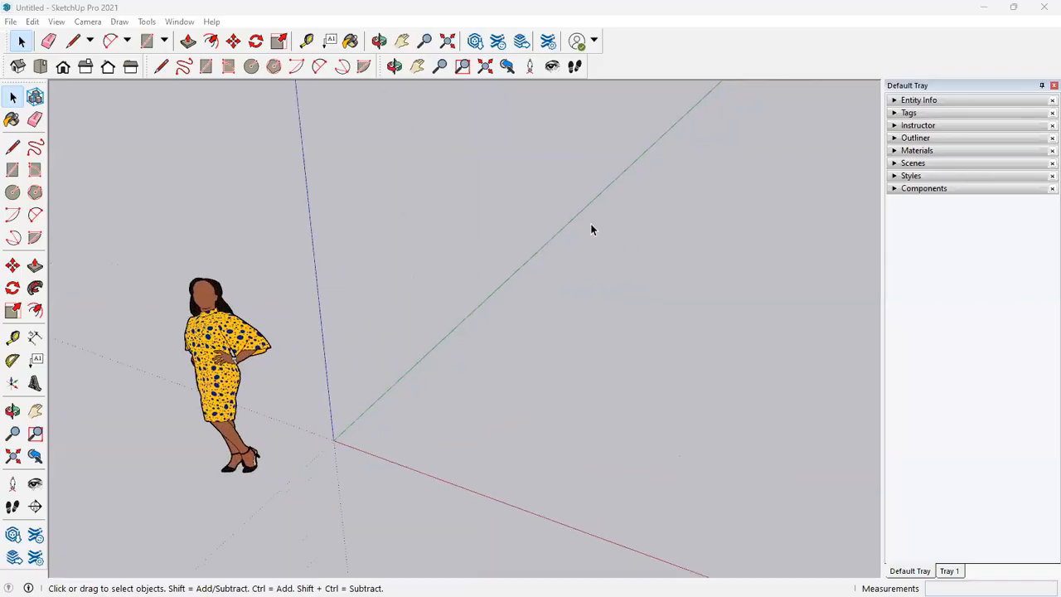
{"action": "middle_click_drag", "start_coordinate": [545, 306], "coordinate": [372, 346]}
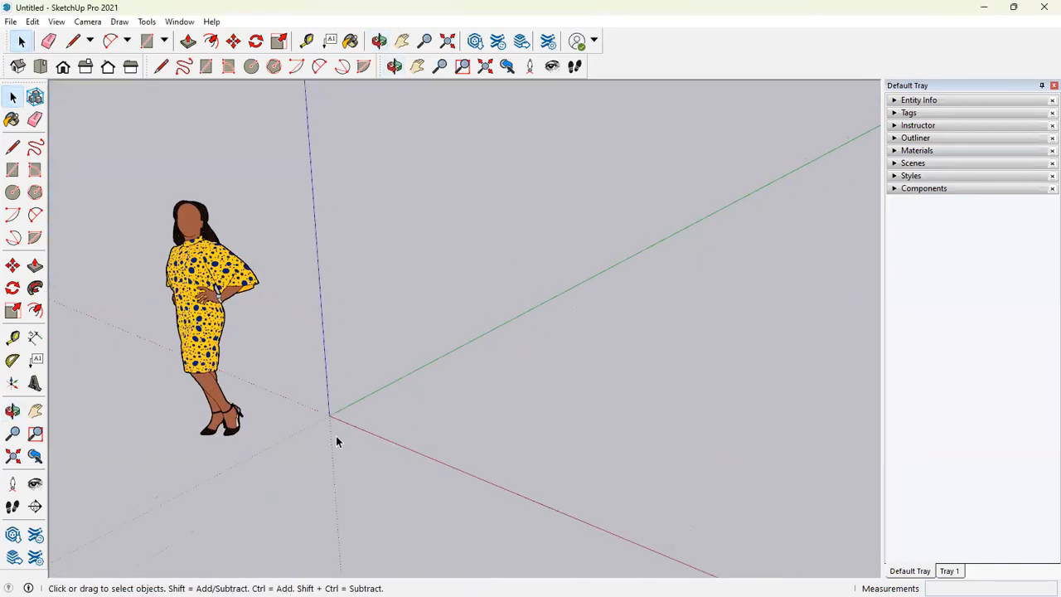
{"action": "middle_click_drag", "start_coordinate": [459, 398], "coordinate": [417, 303]}
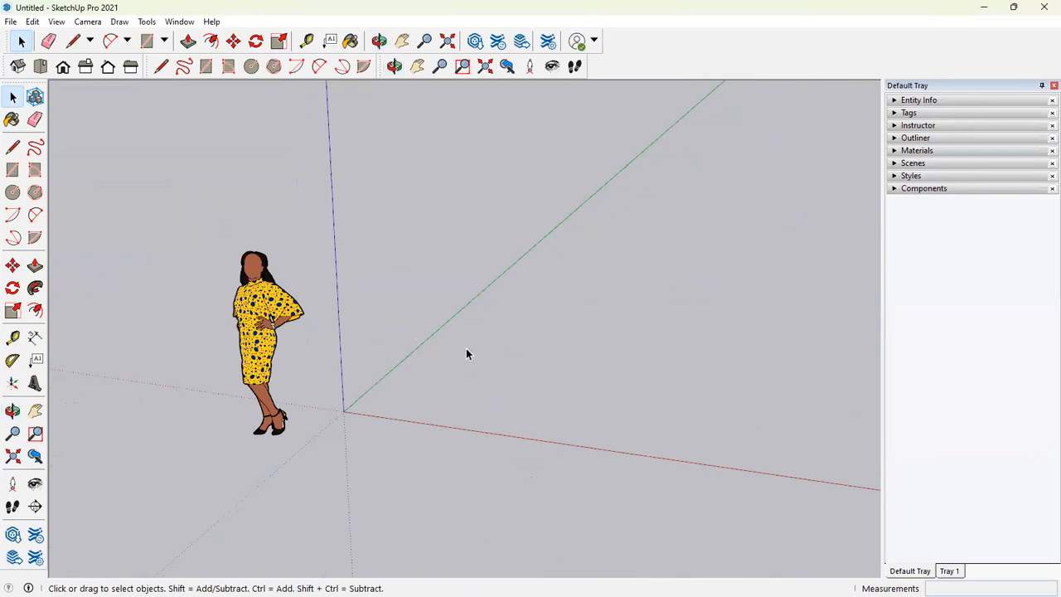
{"action": "scroll", "coordinate": [390, 380], "scroll_direction": "up", "scroll_amount": 1}
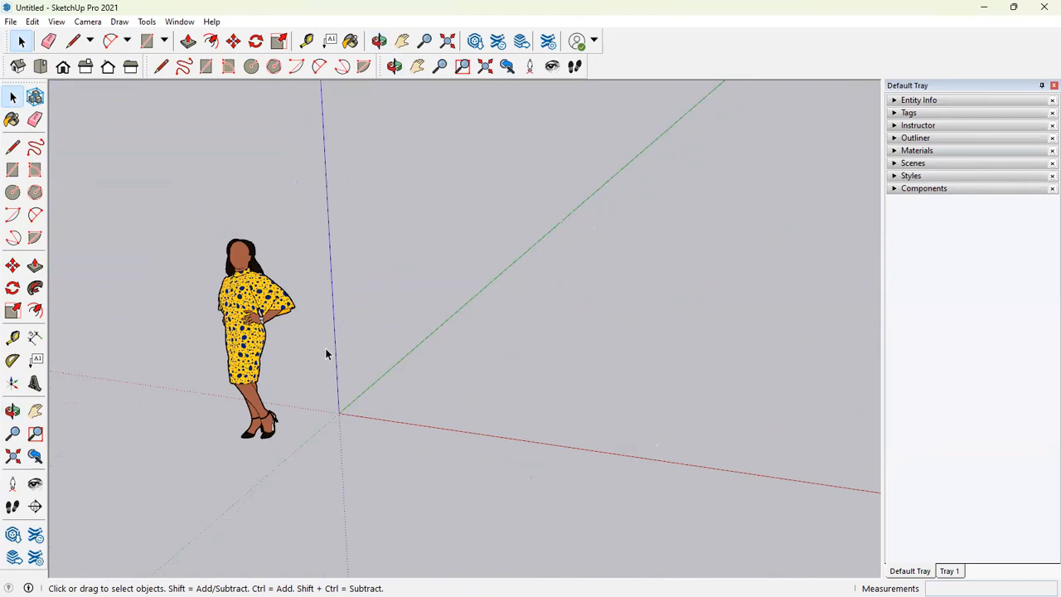
{"action": "middle_click_drag", "start_coordinate": [332, 280], "coordinate": [512, 234]}
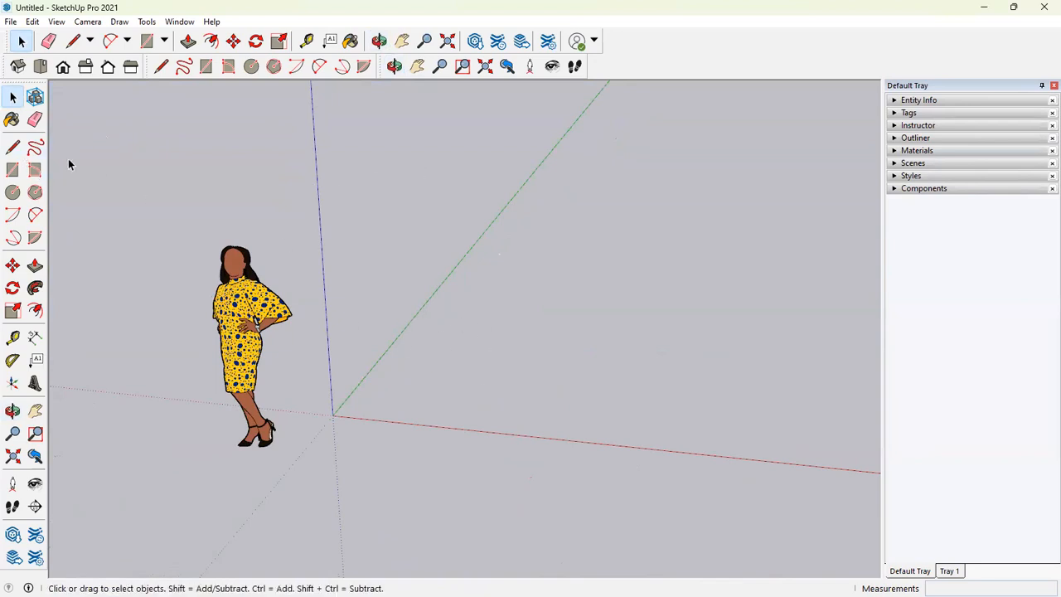
{"action": "left_click", "coordinate": [13, 148]}
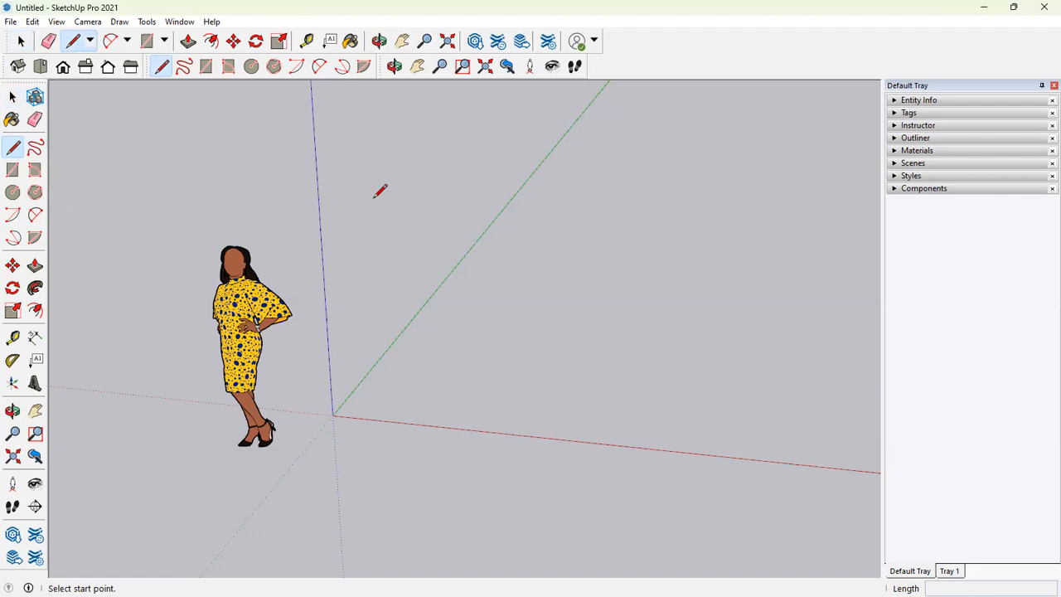
{"action": "left_click", "coordinate": [12, 97]}
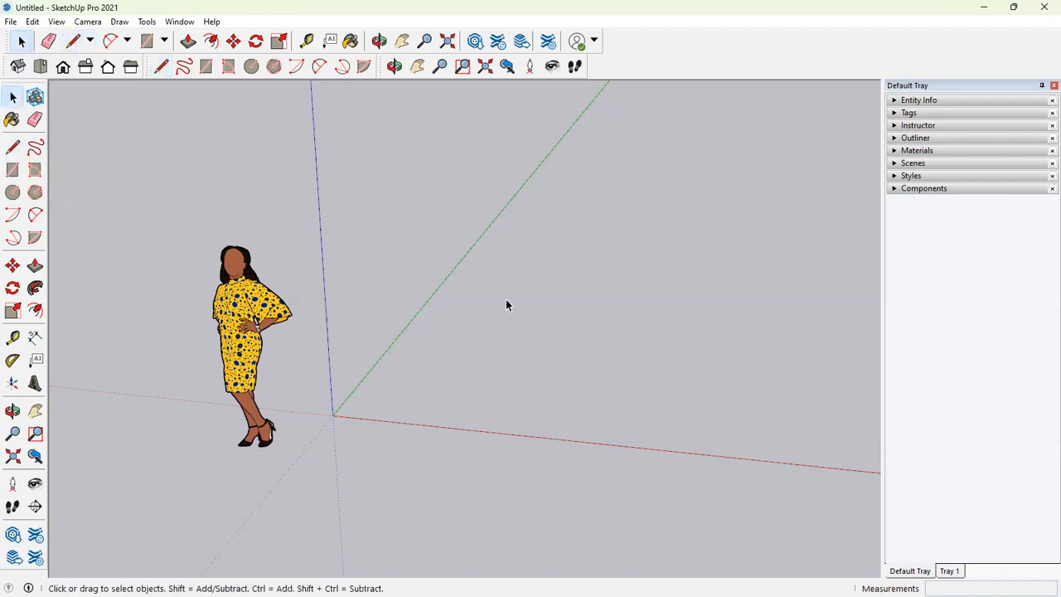
Step: Draw a single line about 7' 8" long parallel to the red axis, starting near the origin
{"action": "key", "text": "l"}
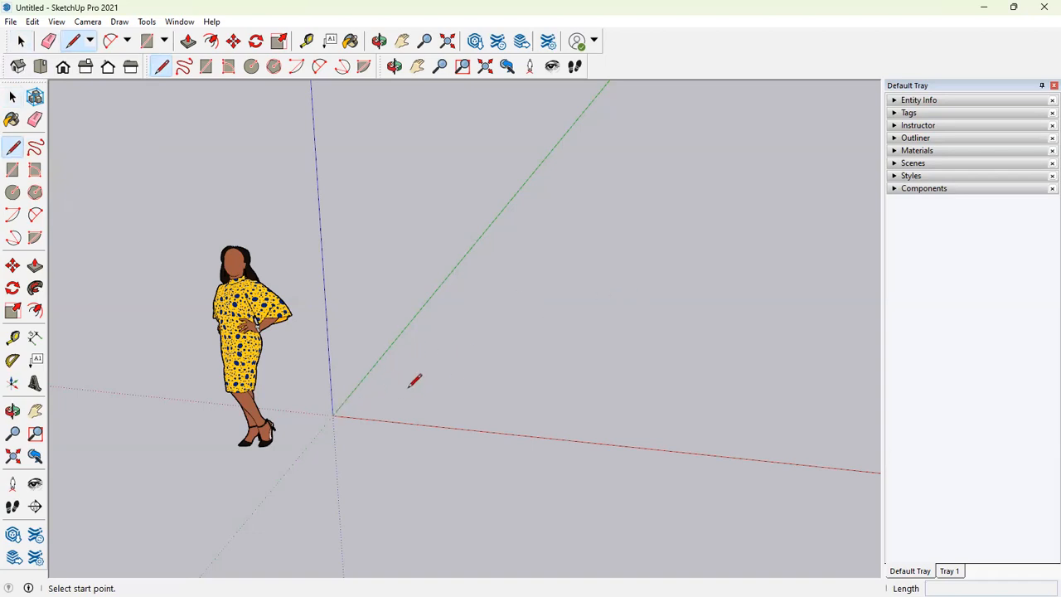
{"action": "scroll", "coordinate": [422, 386], "scroll_direction": "up", "scroll_amount": 3}
{"action": "scroll", "coordinate": [424, 383], "scroll_direction": "up", "scroll_amount": 1}
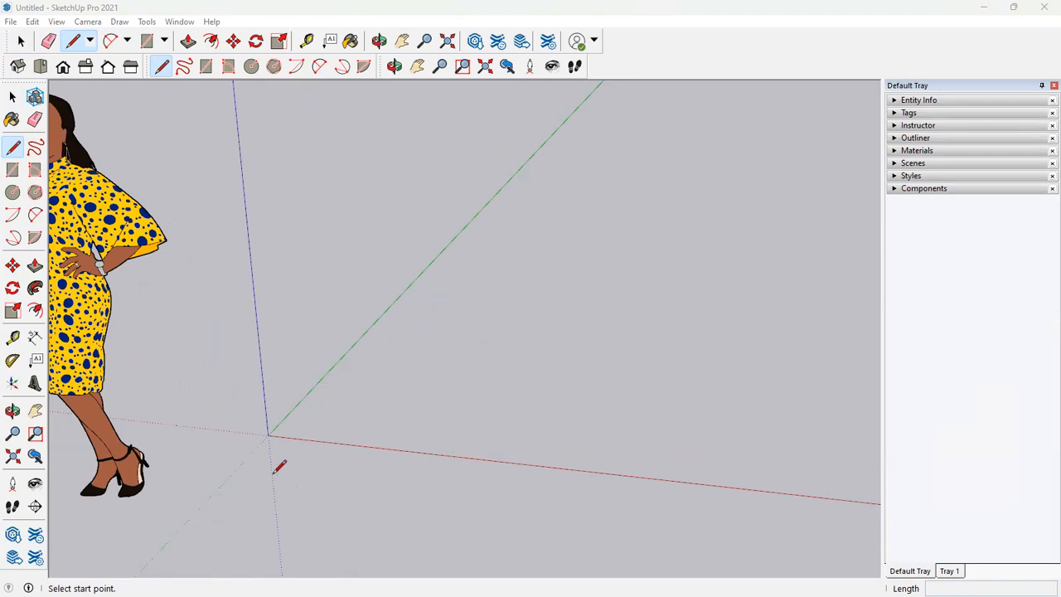
{"action": "left_click", "coordinate": [330, 413]}
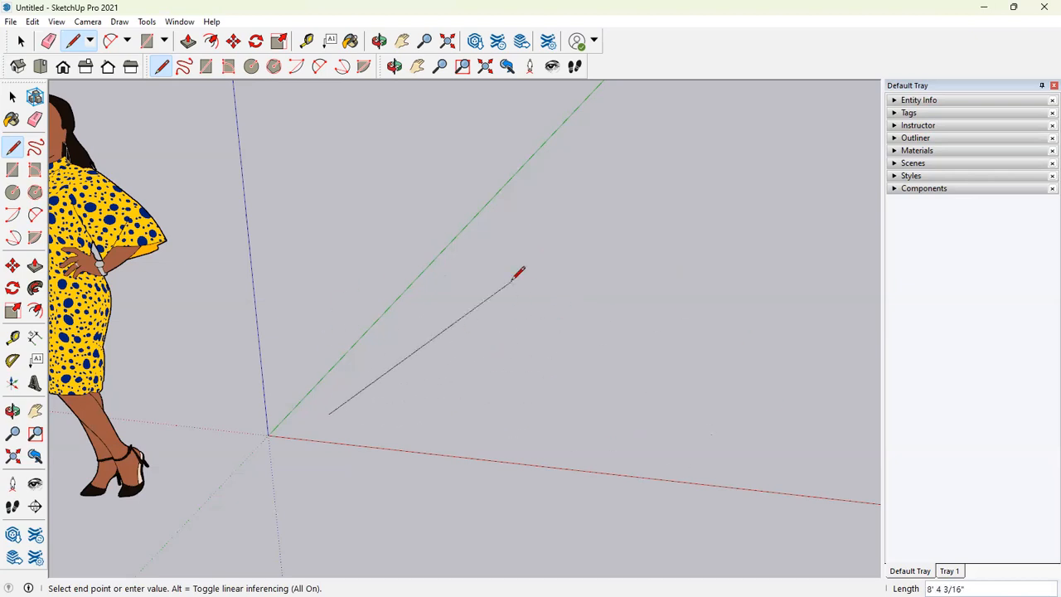
{"action": "key", "text": "Escape"}
{"action": "left_click", "coordinate": [339, 411]}
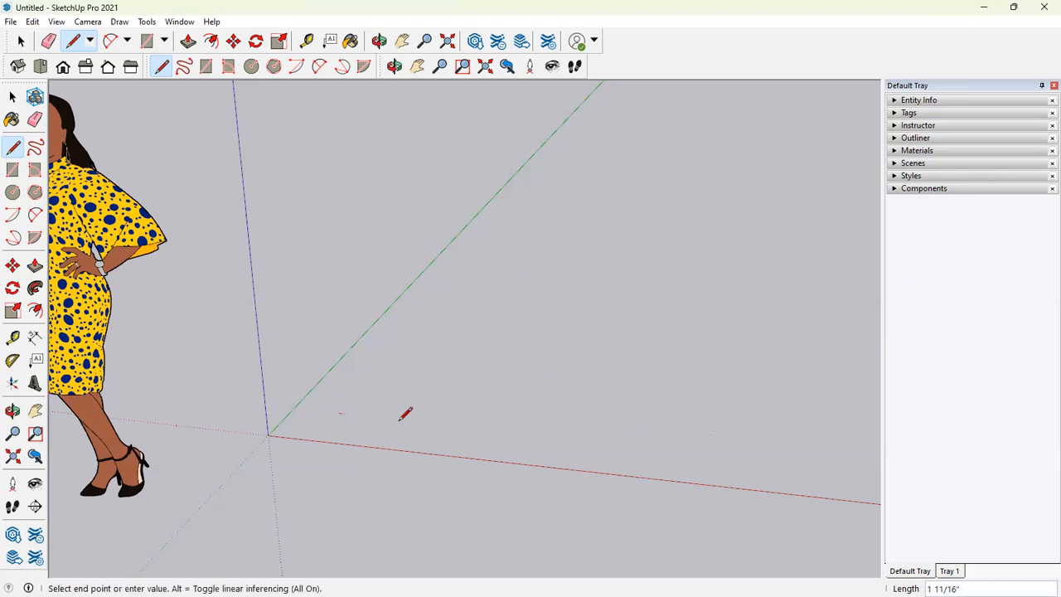
{"action": "left_click", "coordinate": [770, 457]}
{"action": "key", "text": "Escape"}
{"action": "left_click", "coordinate": [337, 412]}
{"action": "left_click", "coordinate": [818, 462]}
{"action": "key", "text": "Escape"}
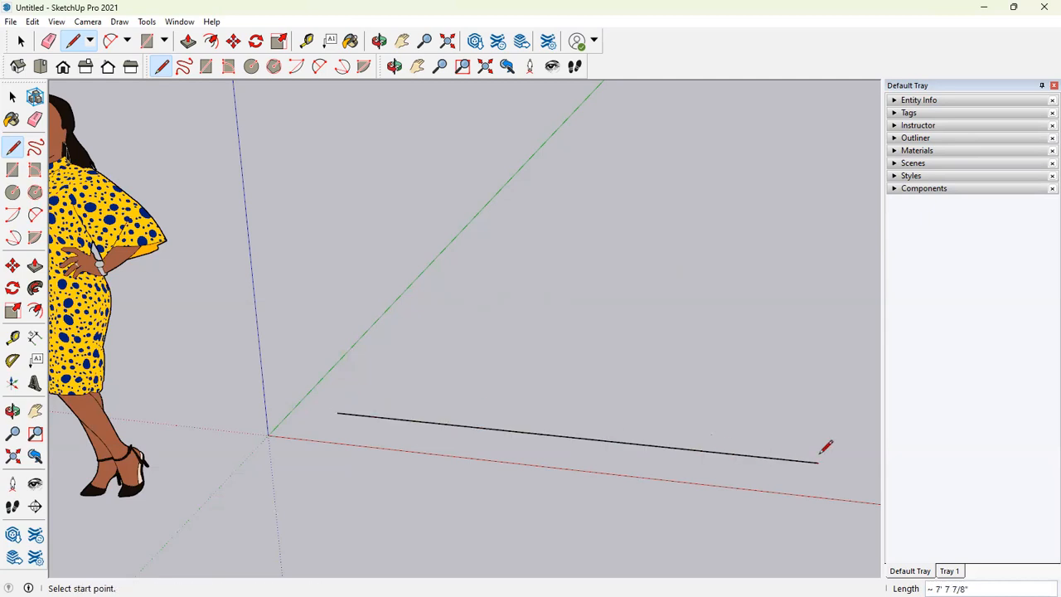
{"action": "left_click", "coordinate": [407, 348]}
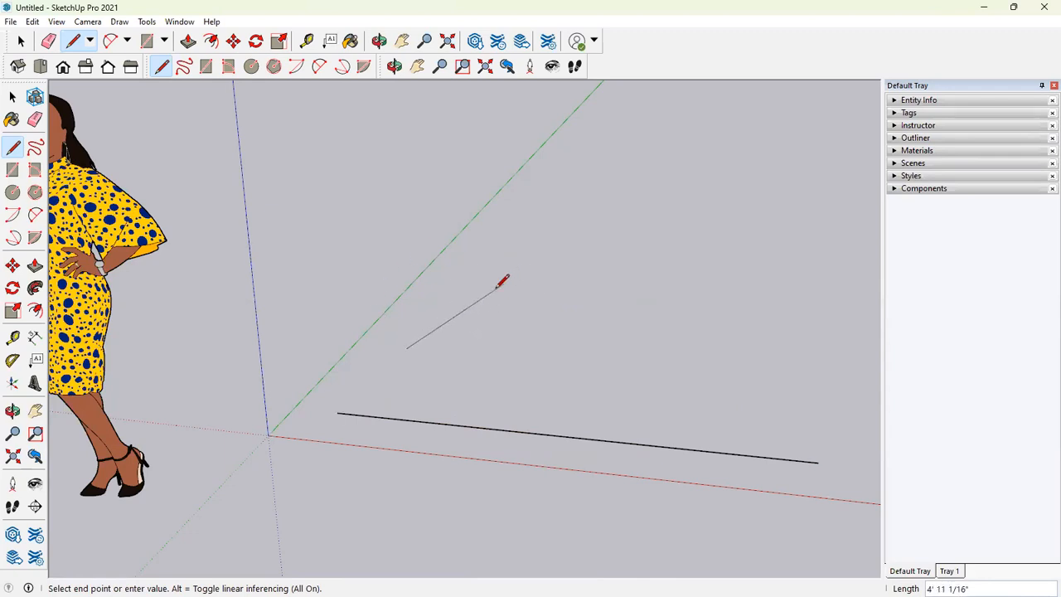
{"action": "left_click", "coordinate": [603, 333]}
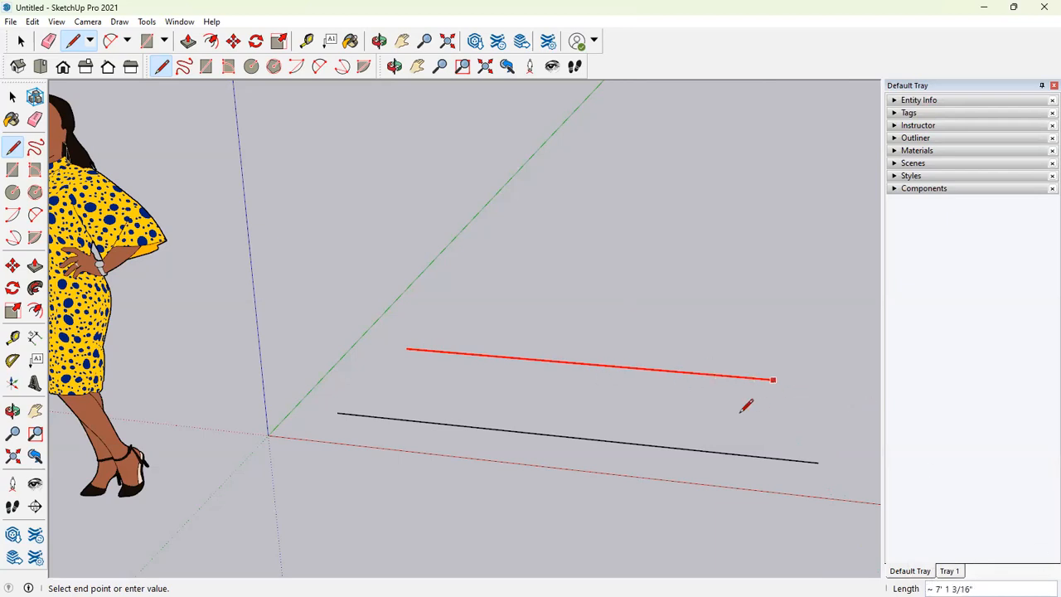
{"action": "key", "text": "Escape"}
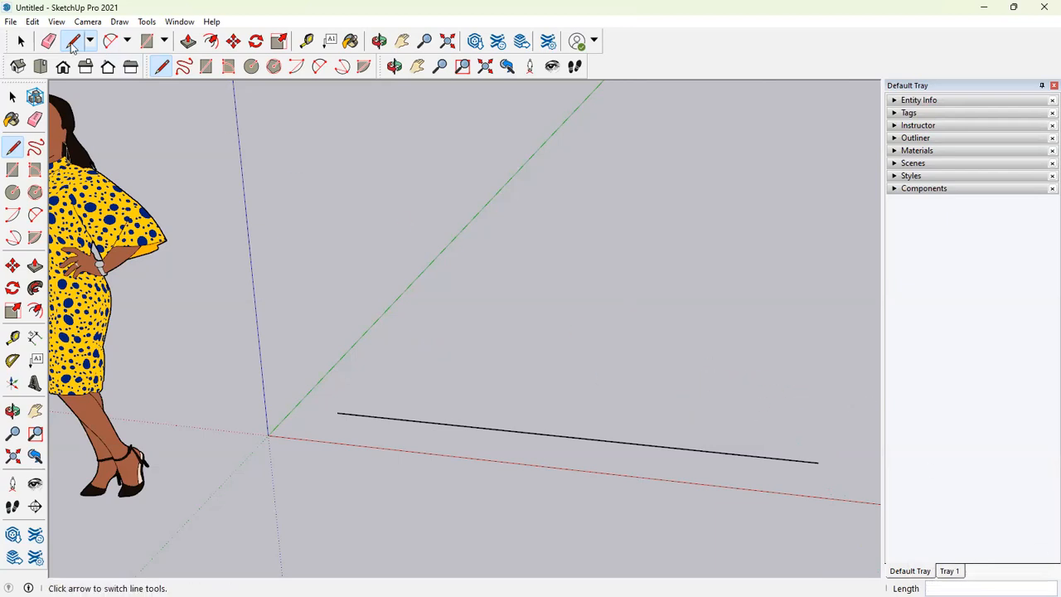
{"action": "left_click", "coordinate": [20, 42]}
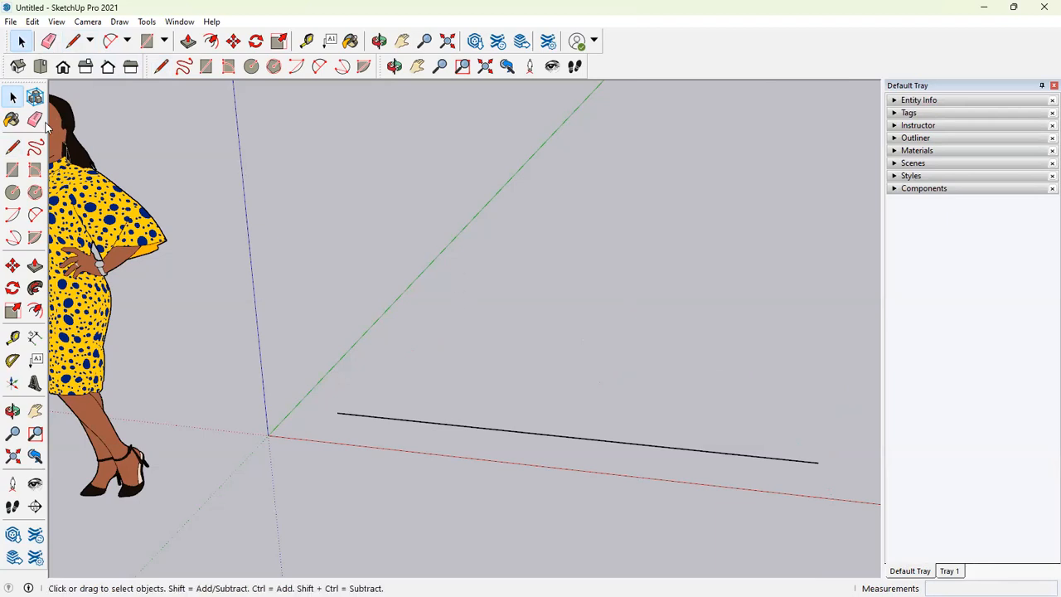
Step: Draw a second line behind the first, locked parallel to the red axis, with an entered length of 2000
{"action": "key", "text": "l"}
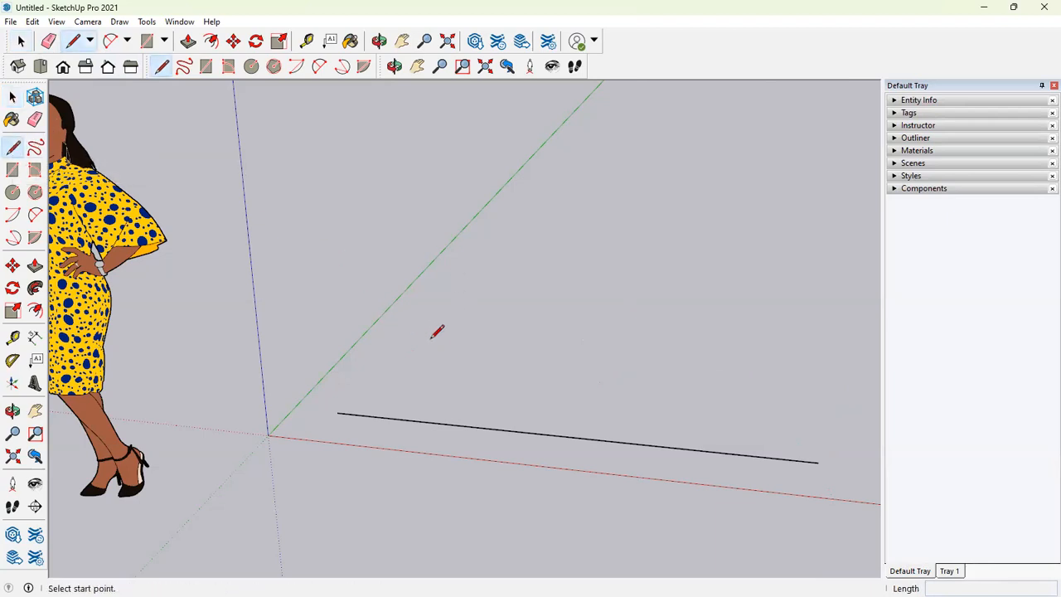
{"action": "left_click", "coordinate": [431, 338]}
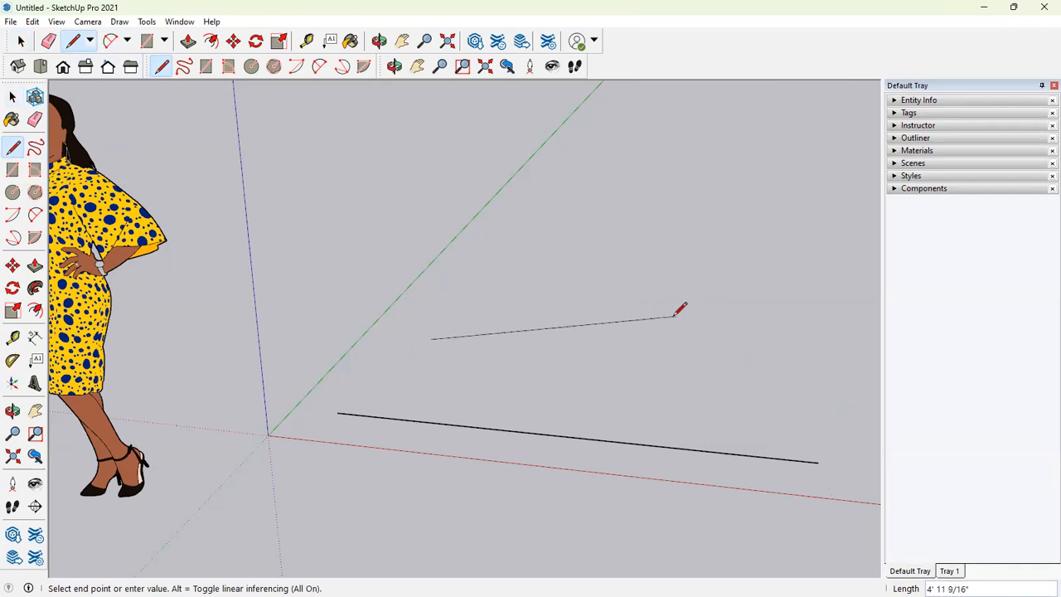
{"action": "key", "text": "shift"}
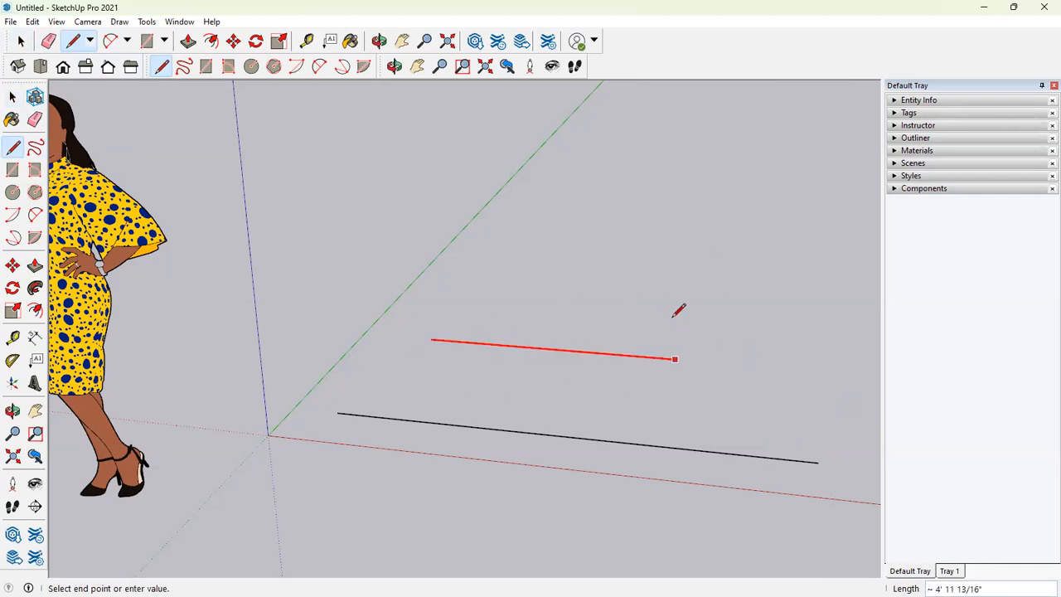
{"action": "type", "text": "2"}
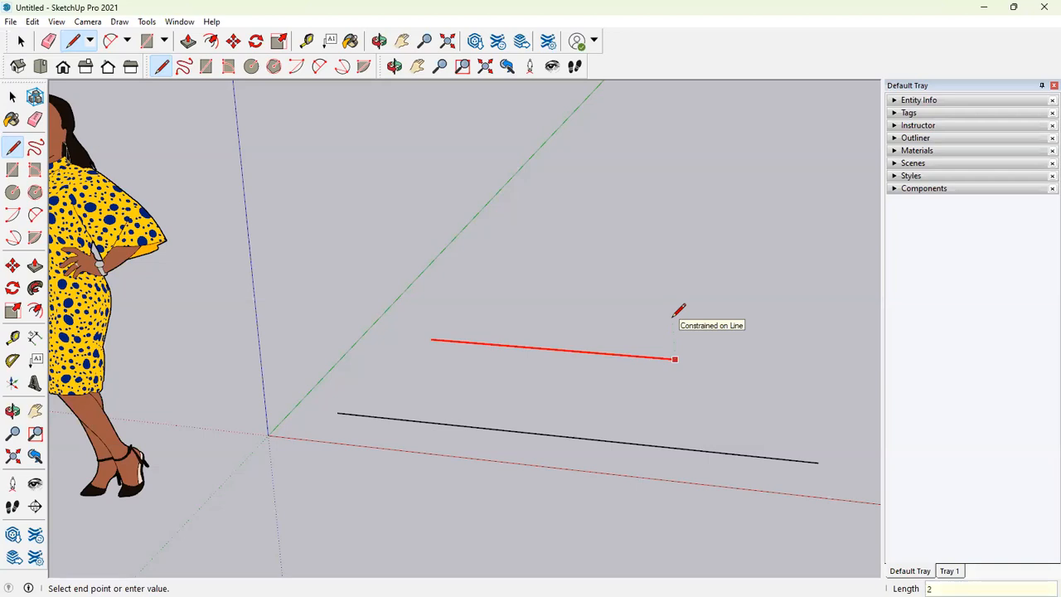
{"action": "key", "text": "Right"}
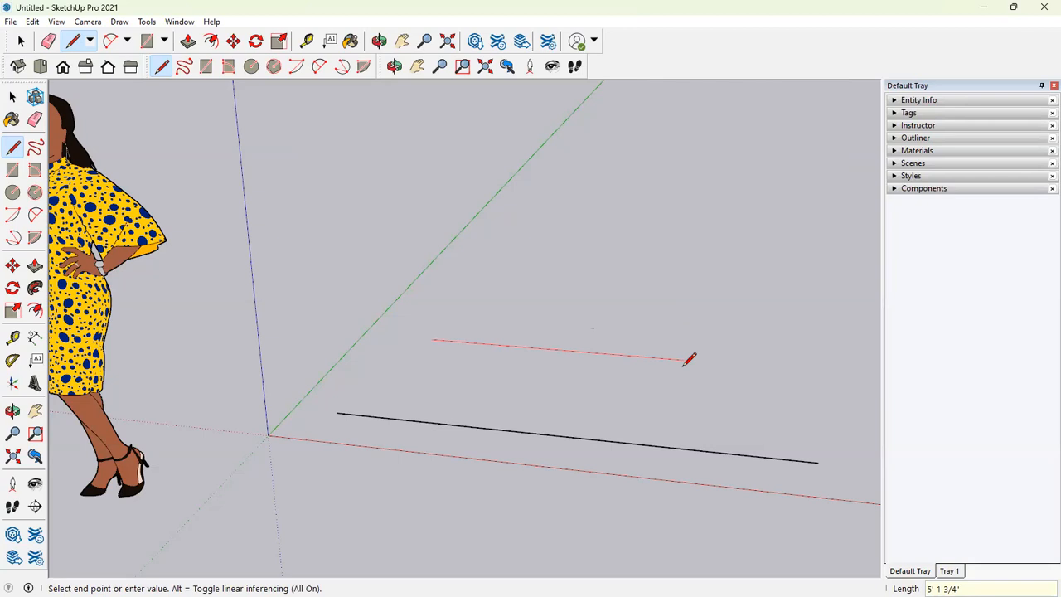
{"action": "key", "text": "Right"}
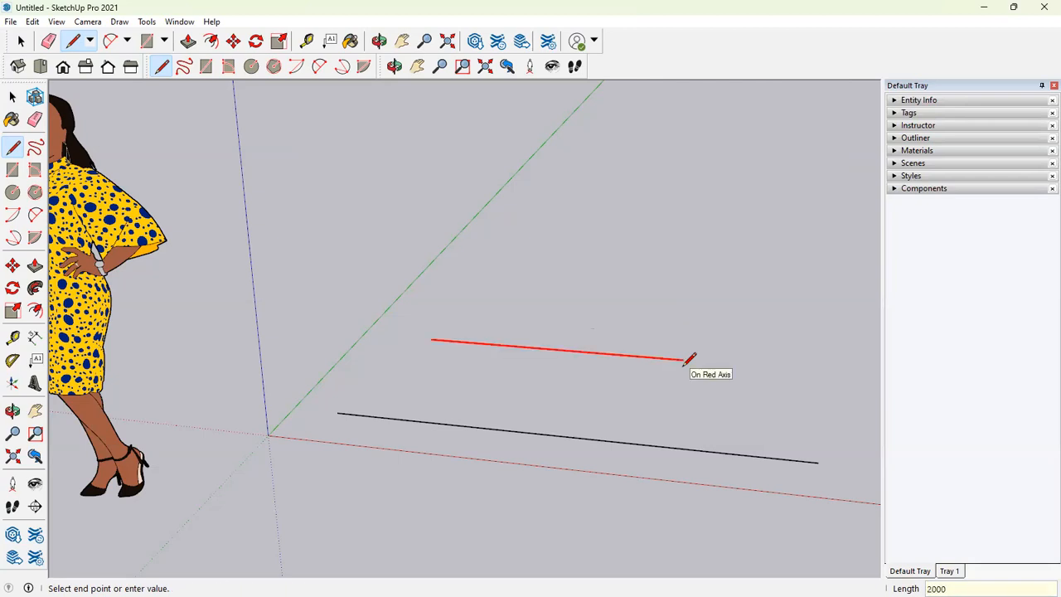
{"action": "key", "text": "Return"}
{"action": "scroll", "coordinate": [792, 387], "scroll_direction": "up", "scroll_amount": 4}
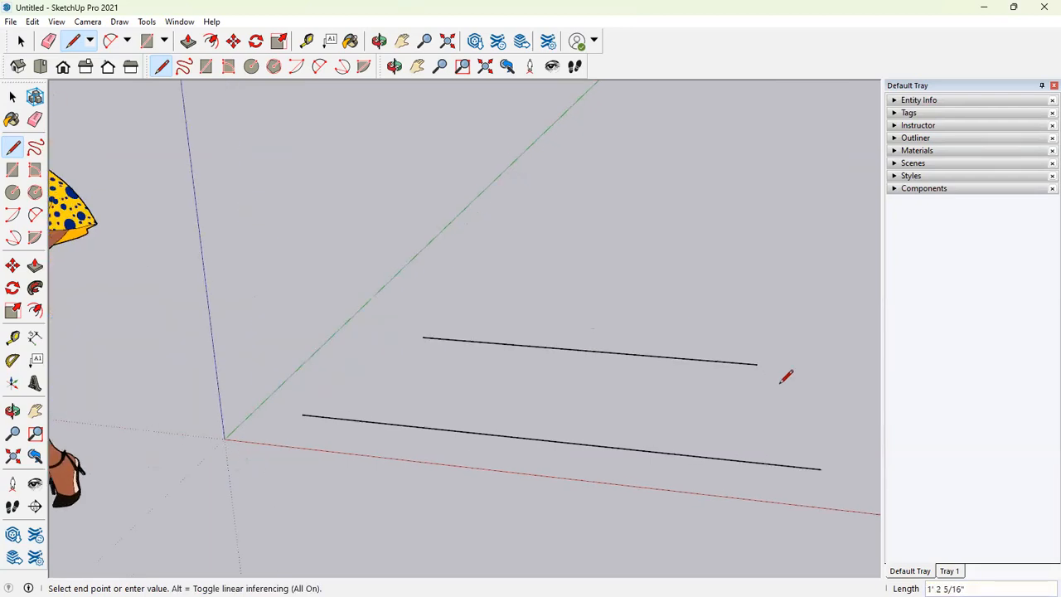
{"action": "key", "text": "Escape"}
Step: Select the shorter line behind the first one with the Select tool
{"action": "left_click", "coordinate": [23, 40]}
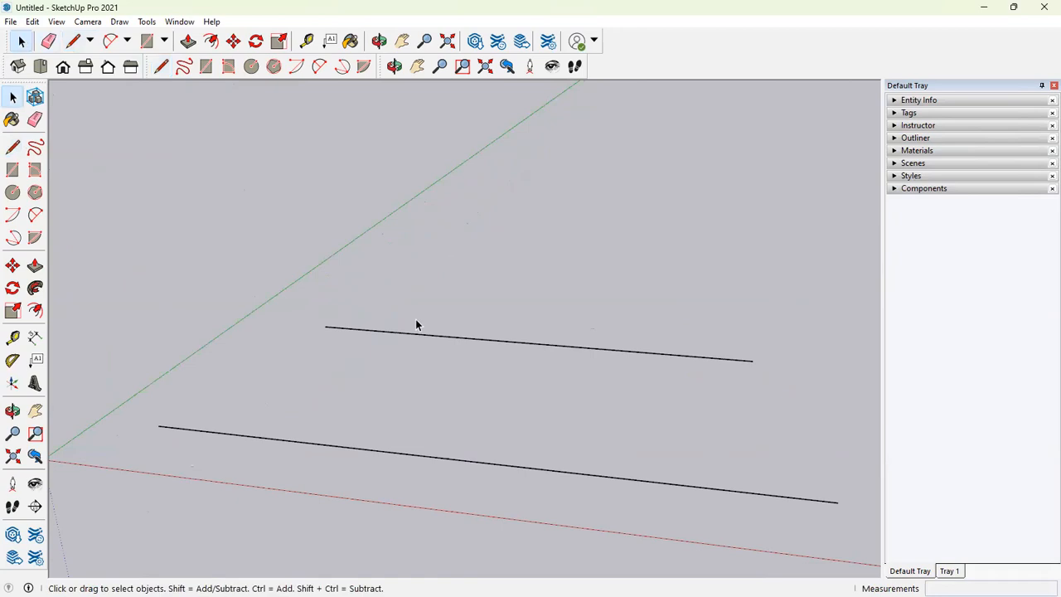
{"action": "middle_click_drag", "start_coordinate": [540, 356], "coordinate": [541, 306]}
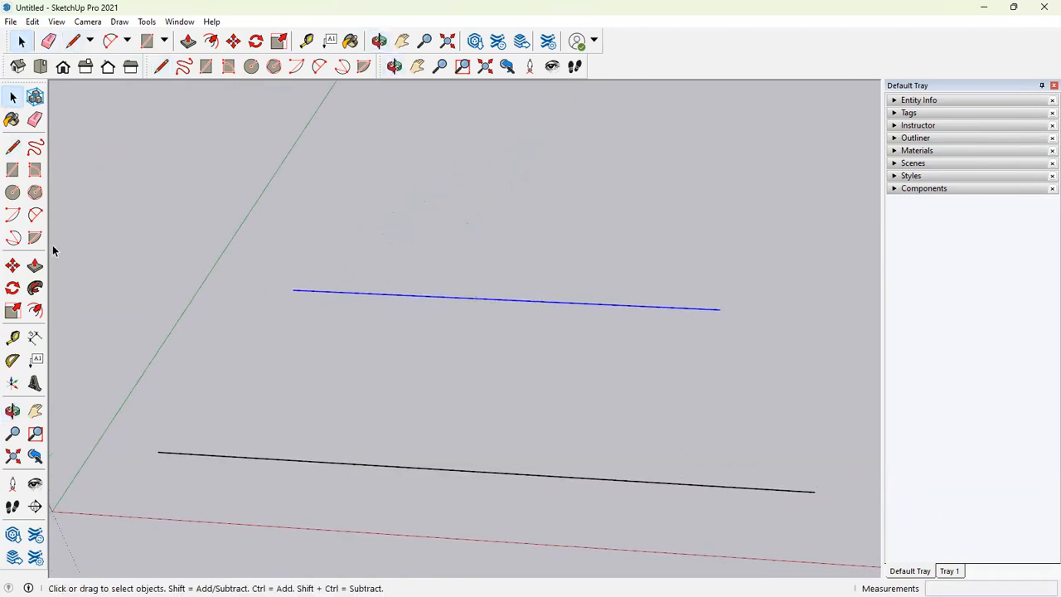
Step: Measure the rear line's length from endpoint to endpoint with the Tape Measure tool
{"action": "left_click", "coordinate": [12, 338]}
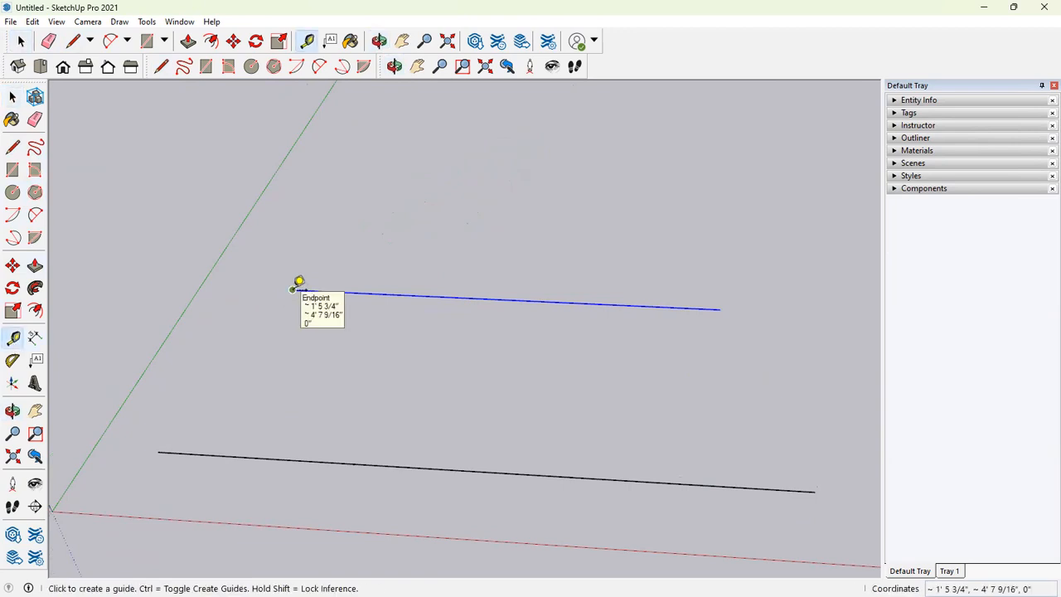
{"action": "left_click", "coordinate": [293, 290]}
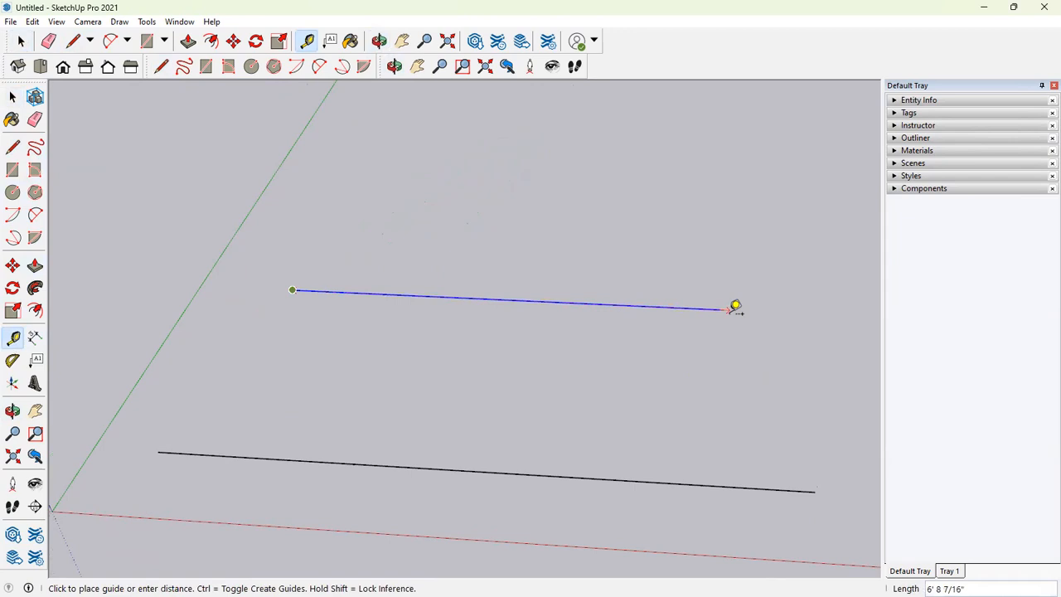
{"action": "left_click", "coordinate": [719, 309]}
Step: Draw a 2000mm line parallel to the red axis between the two existing lines
{"action": "left_click", "coordinate": [73, 40]}
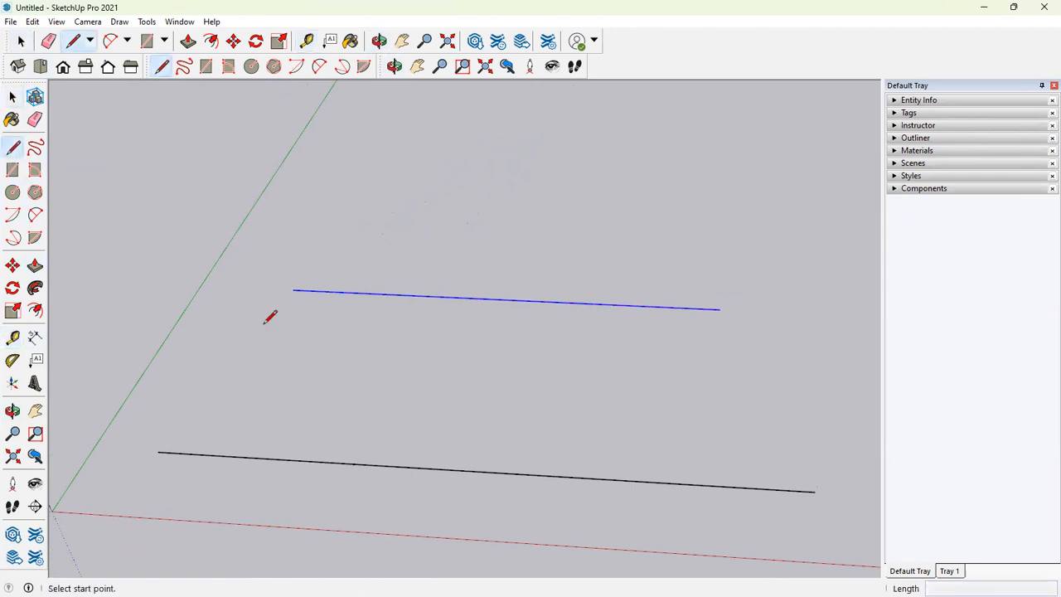
{"action": "left_click", "coordinate": [276, 362]}
{"action": "type", "text": "2000mm"}
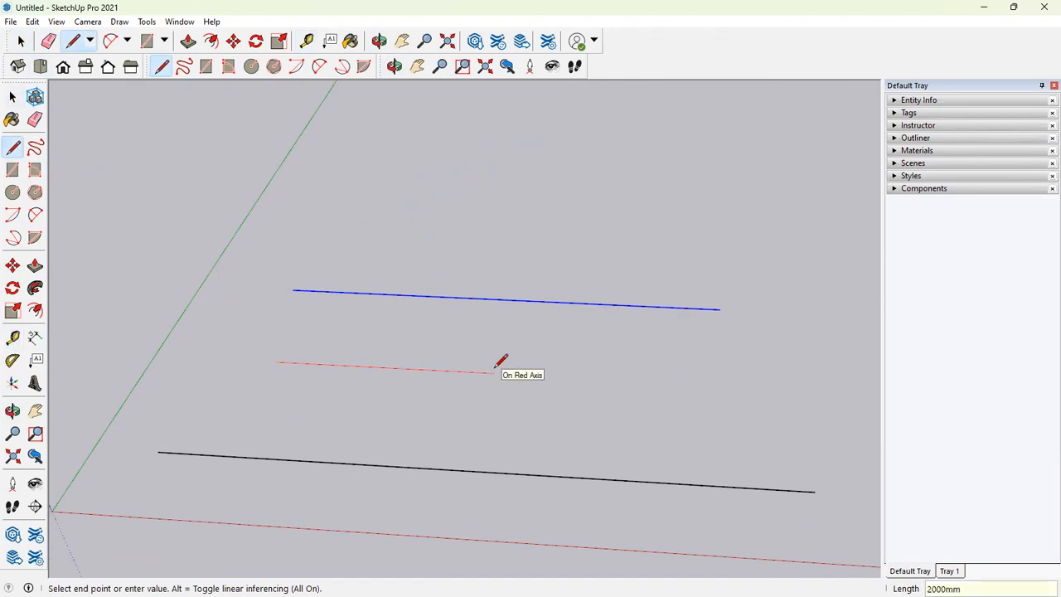
{"action": "key", "text": "Return"}
{"action": "key", "text": "Escape"}
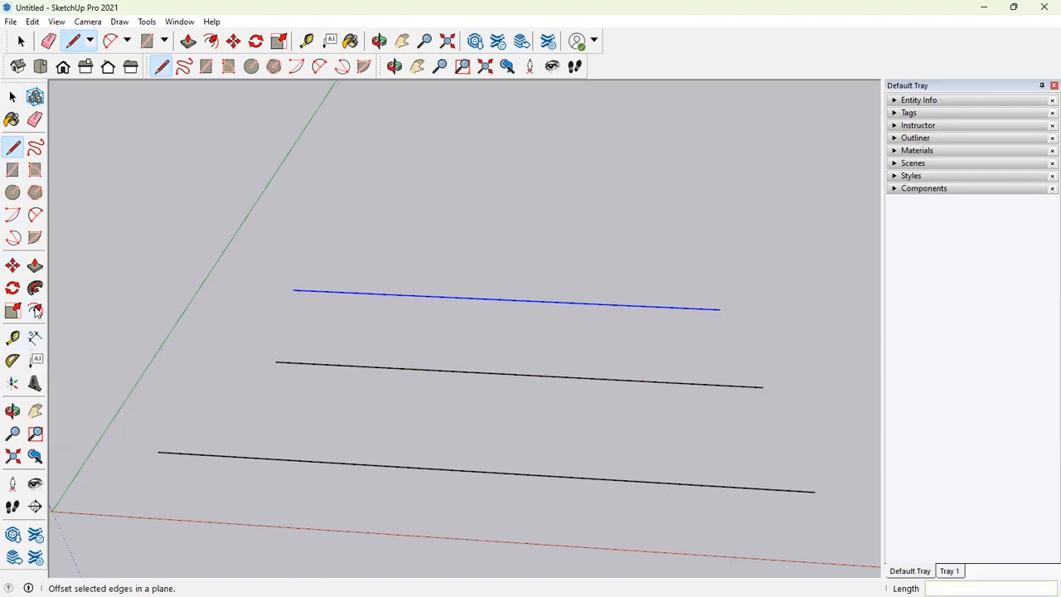
Step: Check the middle line's length between its endpoints with the Dimension tool, without placing a dimension
{"action": "left_click", "coordinate": [34, 338]}
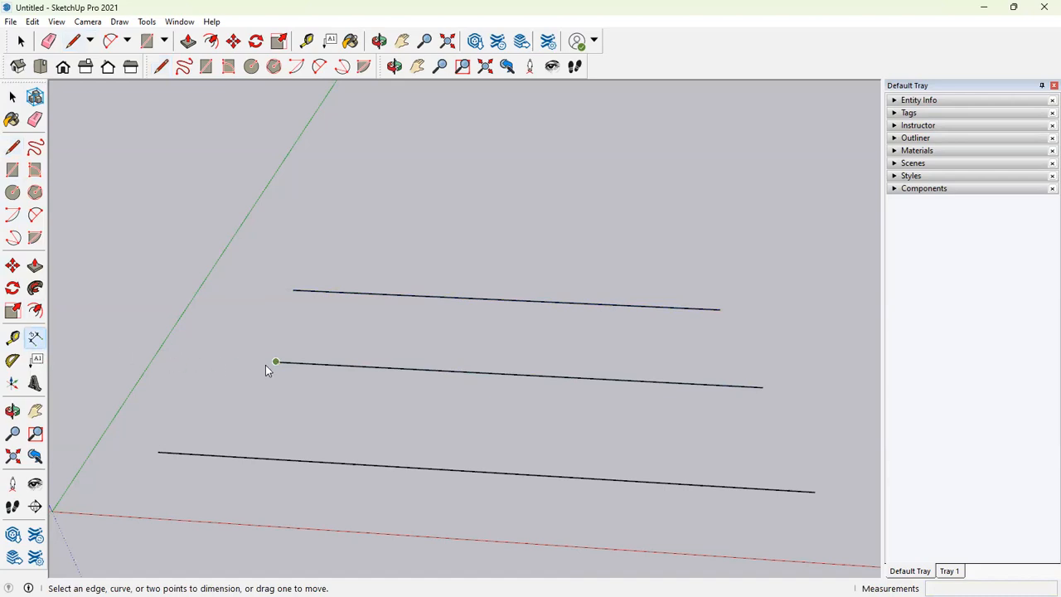
{"action": "left_click", "coordinate": [275, 362]}
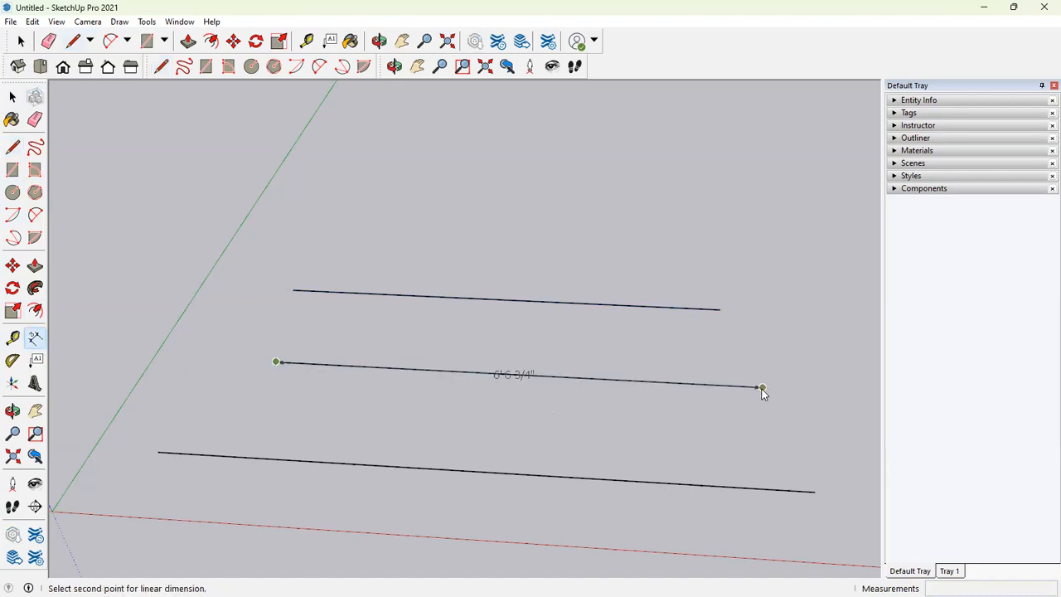
{"action": "key", "text": "Escape"}
{"action": "left_click", "coordinate": [21, 40]}
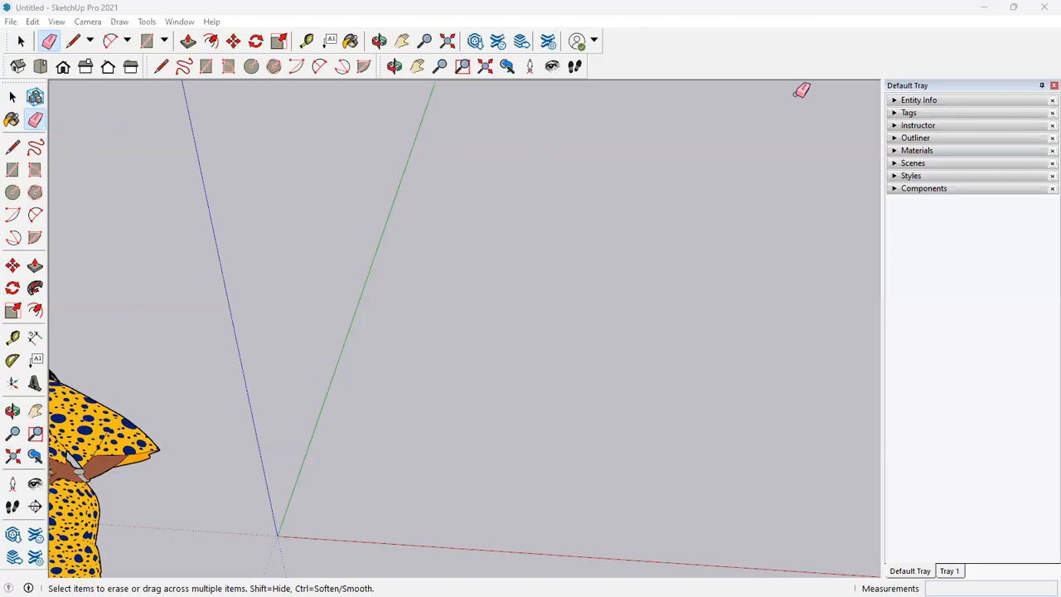
Step: Draw two connected lines near the origin, one parallel to the red axis and one rising vertically from its far end
{"action": "key", "text": "space"}
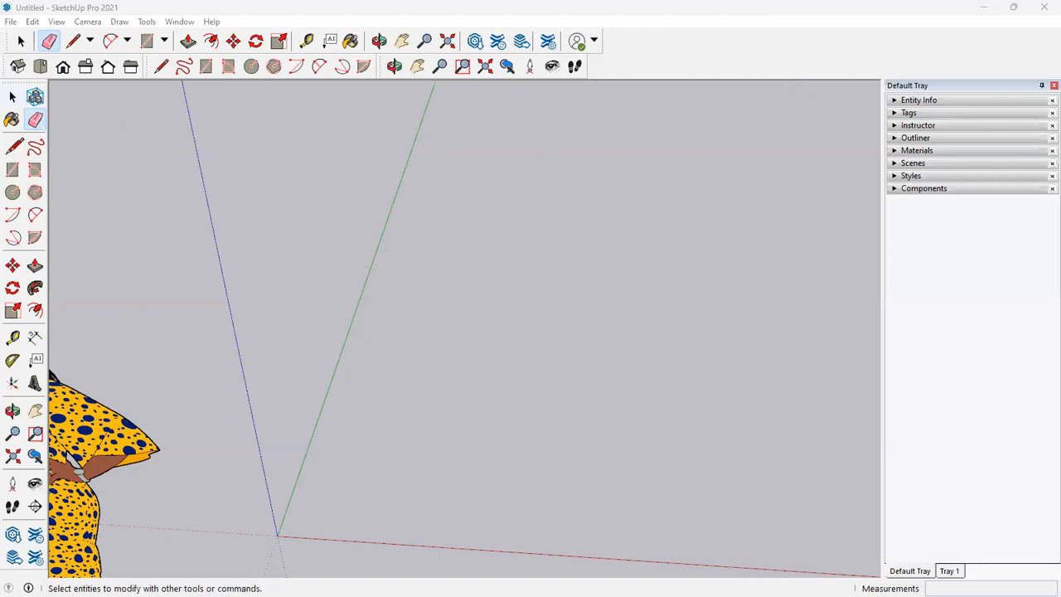
{"action": "key", "text": "l"}
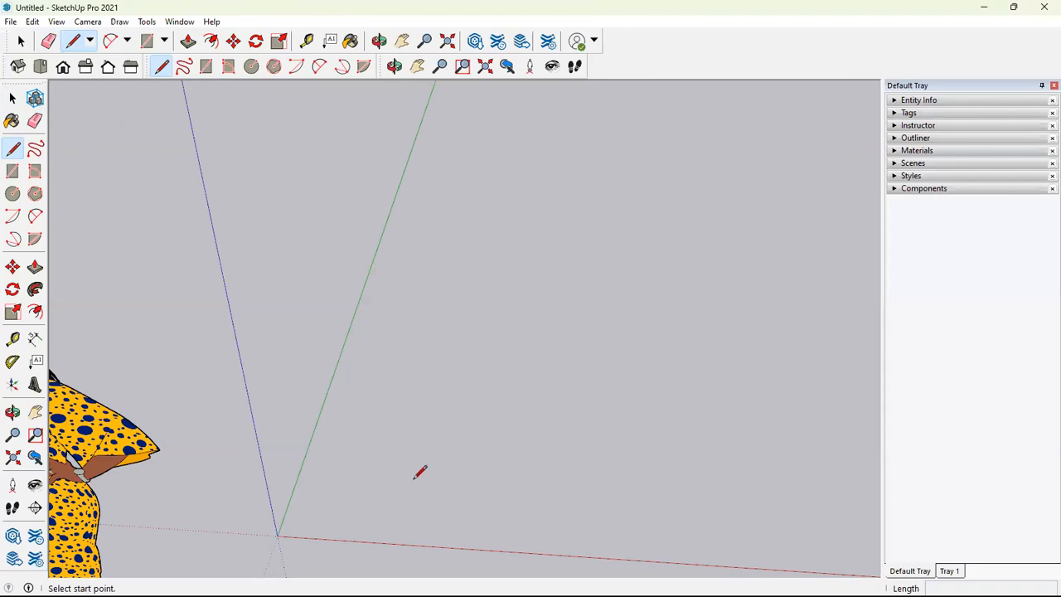
{"action": "left_click", "coordinate": [363, 475]}
{"action": "left_click", "coordinate": [522, 484]}
{"action": "left_click", "coordinate": [530, 359]}
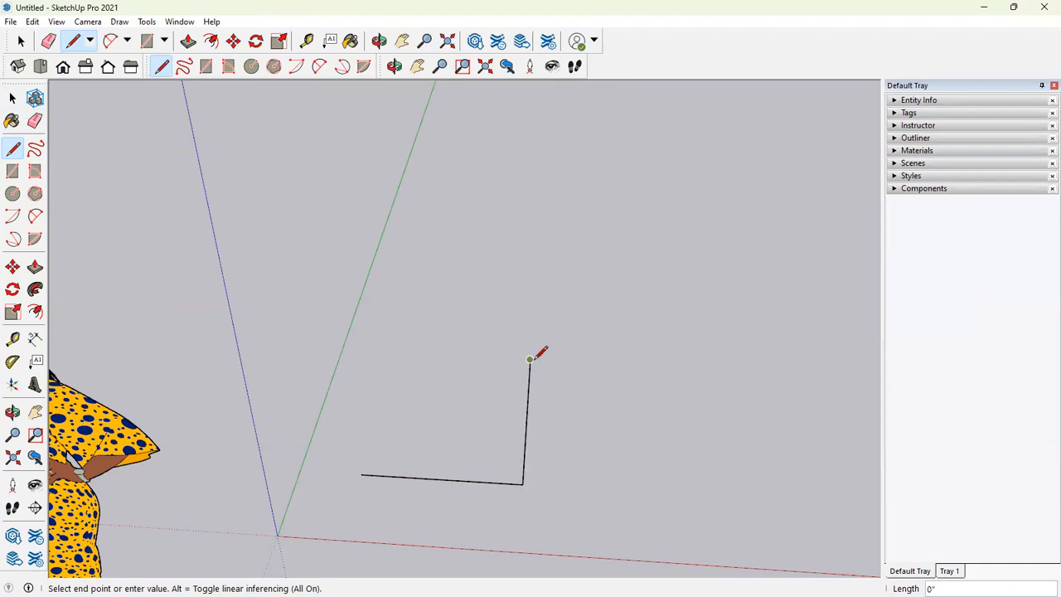
{"action": "key", "text": "o"}
{"action": "left_click_drag", "start_coordinate": [549, 406], "coordinate": [582, 204]}
{"action": "middle_click_drag", "start_coordinate": [582, 204], "coordinate": [499, 426]}
{"action": "left_click", "coordinate": [21, 40]}
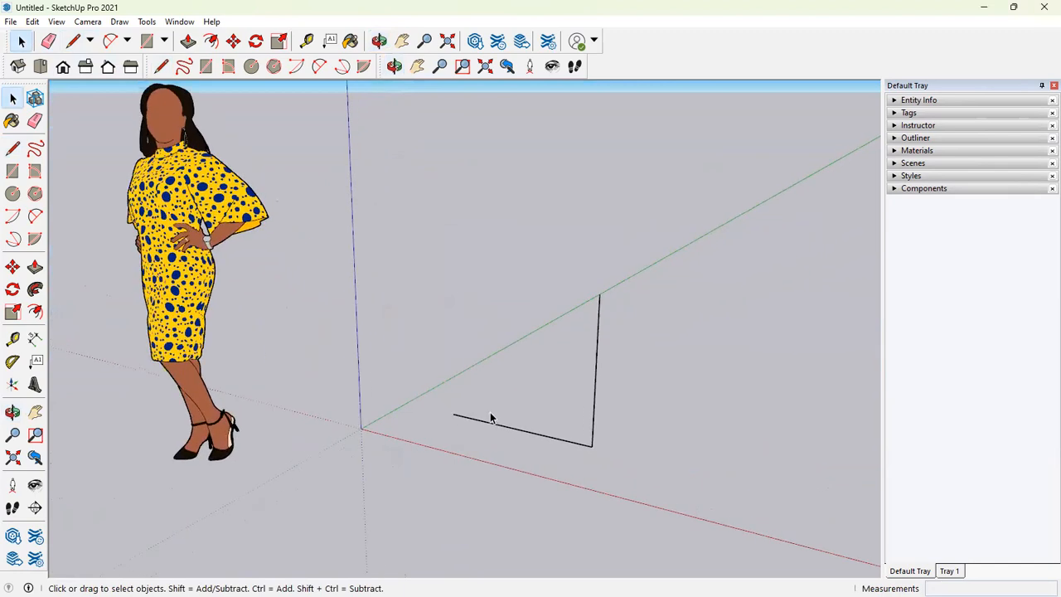
Step: Close the open outline into a triangle with a line joining its two free endpoints
{"action": "key", "text": "l"}
{"action": "left_click", "coordinate": [453, 413]}
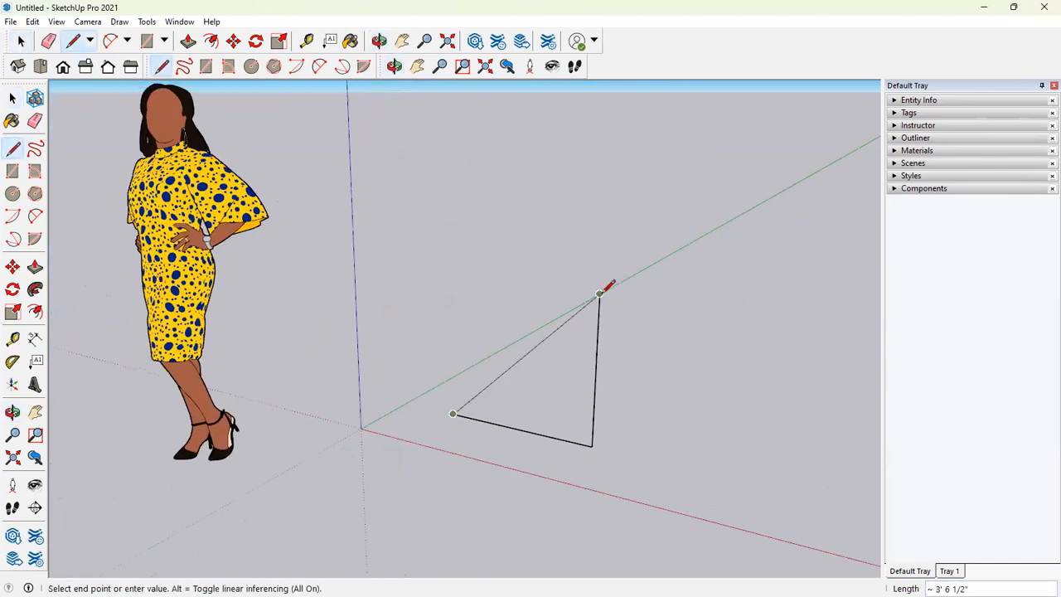
{"action": "left_click", "coordinate": [599, 293]}
Step: Select the triangle's face, then select only its lower edge
{"action": "key", "text": "space"}
{"action": "left_click", "coordinate": [549, 406]}
{"action": "middle_click_drag", "start_coordinate": [634, 378], "coordinate": [603, 375]}
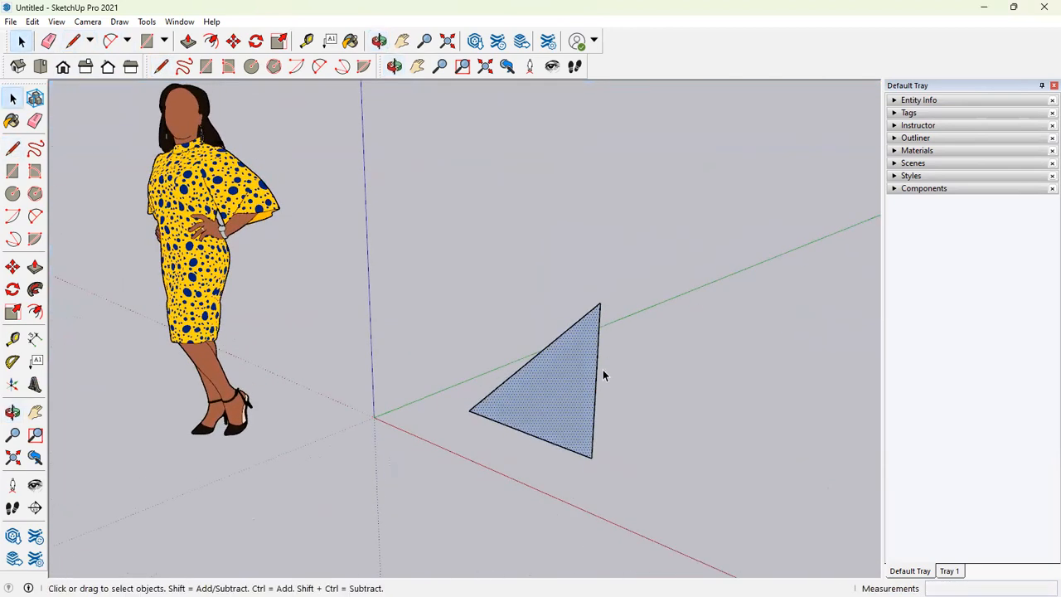
{"action": "left_click", "coordinate": [600, 305]}
{"action": "left_click", "coordinate": [487, 415]}
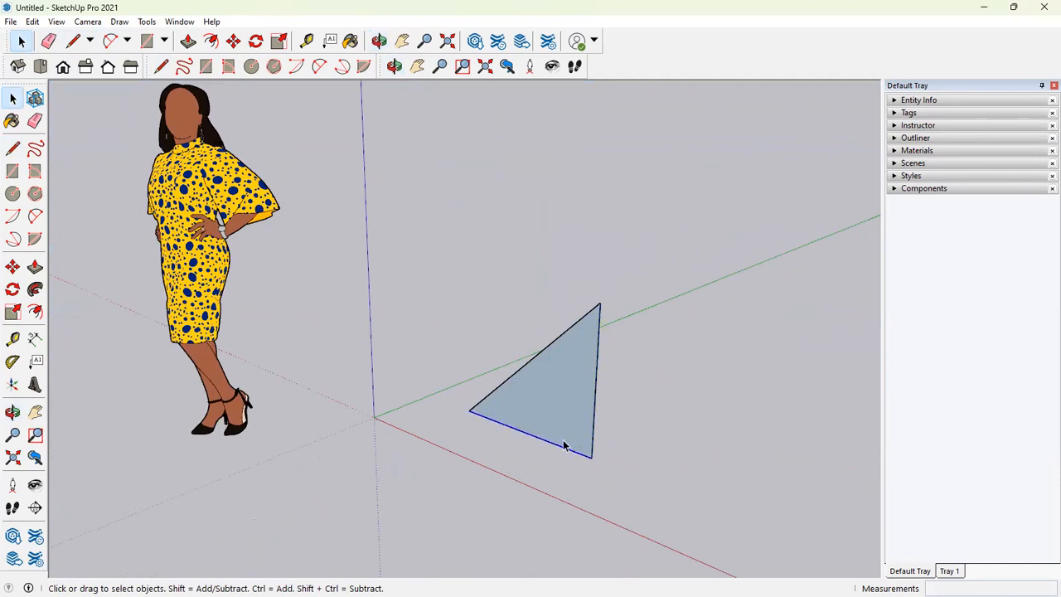
{"action": "mouse_move", "coordinate": [591, 301]}
{"action": "left_mouse_down"}
{"action": "mouse_move", "coordinate": [530, 385]}
{"action": "mouse_move", "coordinate": [554, 393]}
{"action": "left_mouse_up"}
{"action": "middle_click_drag", "start_coordinate": [601, 412], "coordinate": [694, 407]}
Step: Draw a closed, non-planar four-line outline beside the triangle, starting with a segment about 4' 7" long along the green axis
{"action": "key", "text": "l"}
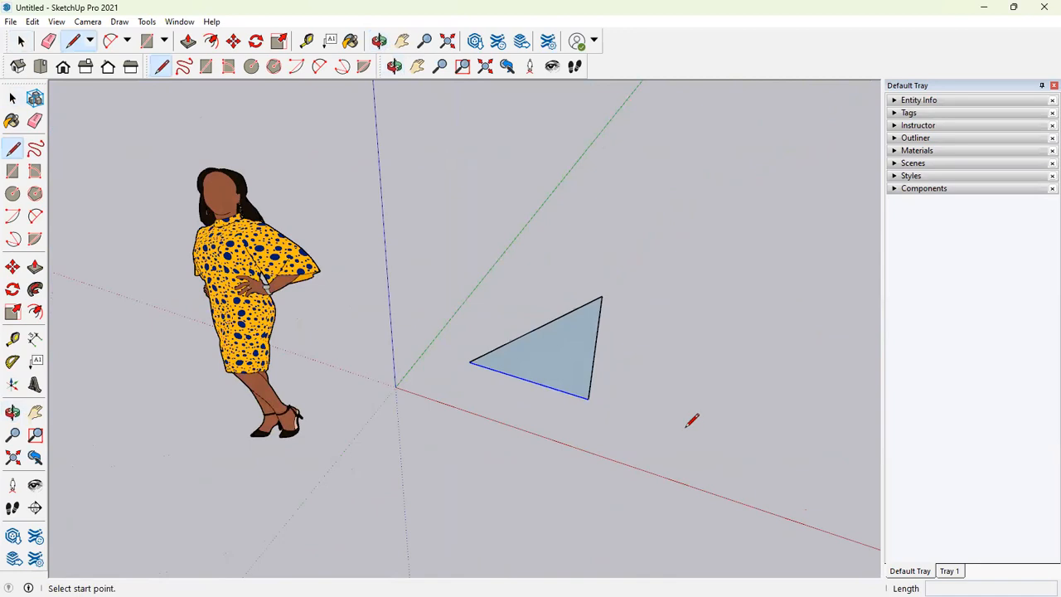
{"action": "left_click", "coordinate": [686, 427]}
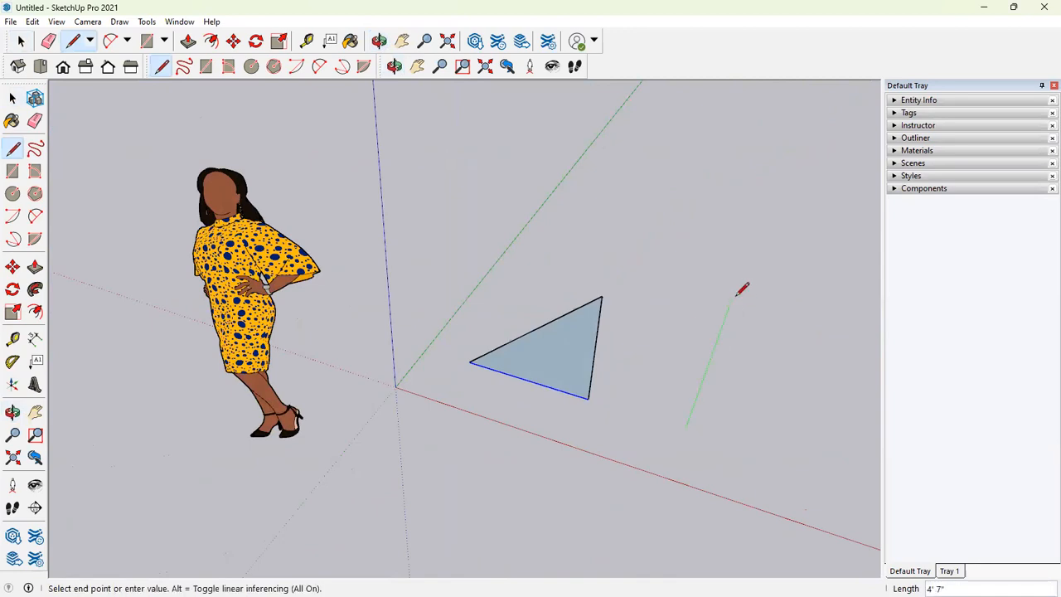
{"action": "left_click", "coordinate": [733, 297]}
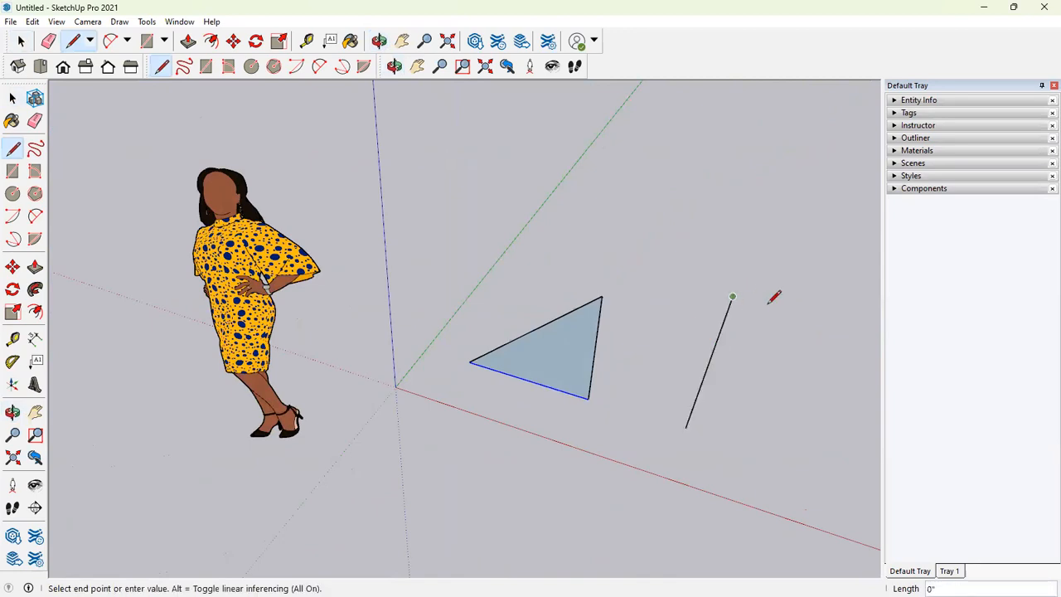
{"action": "left_click", "coordinate": [853, 328]}
{"action": "middle_click_drag", "start_coordinate": [854, 327], "coordinate": [691, 441]}
{"action": "left_click", "coordinate": [860, 286]}
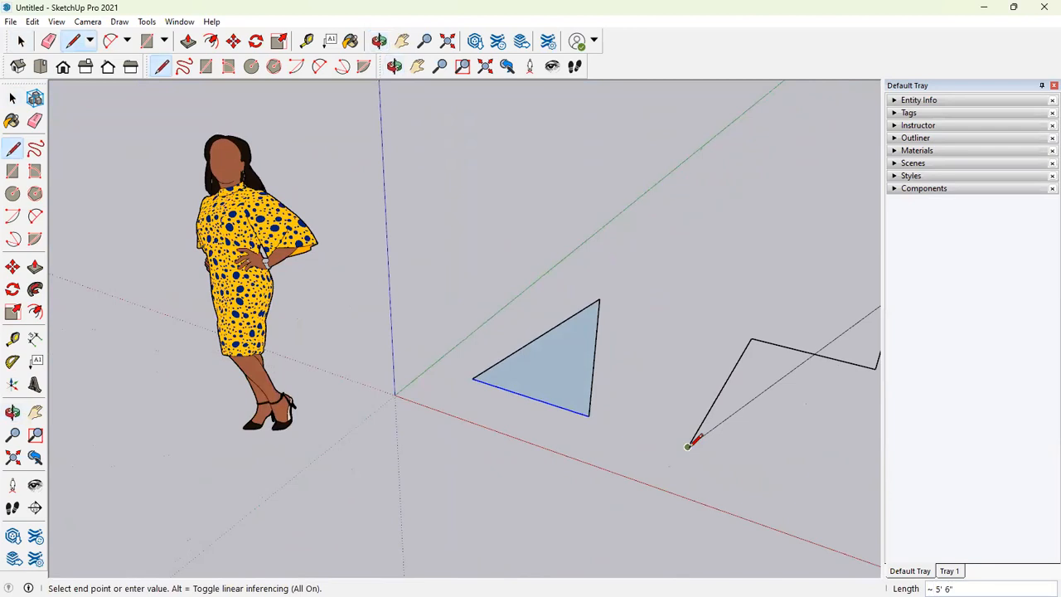
{"action": "left_click", "coordinate": [688, 446]}
{"action": "middle_click_drag", "start_coordinate": [611, 362], "coordinate": [547, 466]}
{"action": "left_click", "coordinate": [22, 41]}
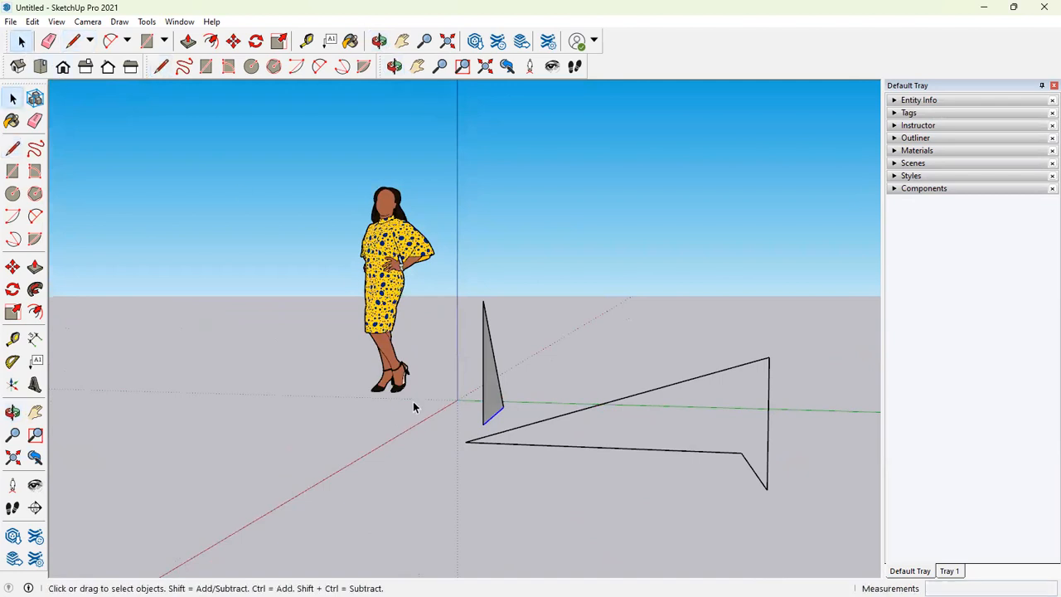
Step: Split the four-sided outline into two triangular faces with a diagonal line between its opposite corners
{"action": "middle_click_drag", "start_coordinate": [755, 465], "coordinate": [733, 495]}
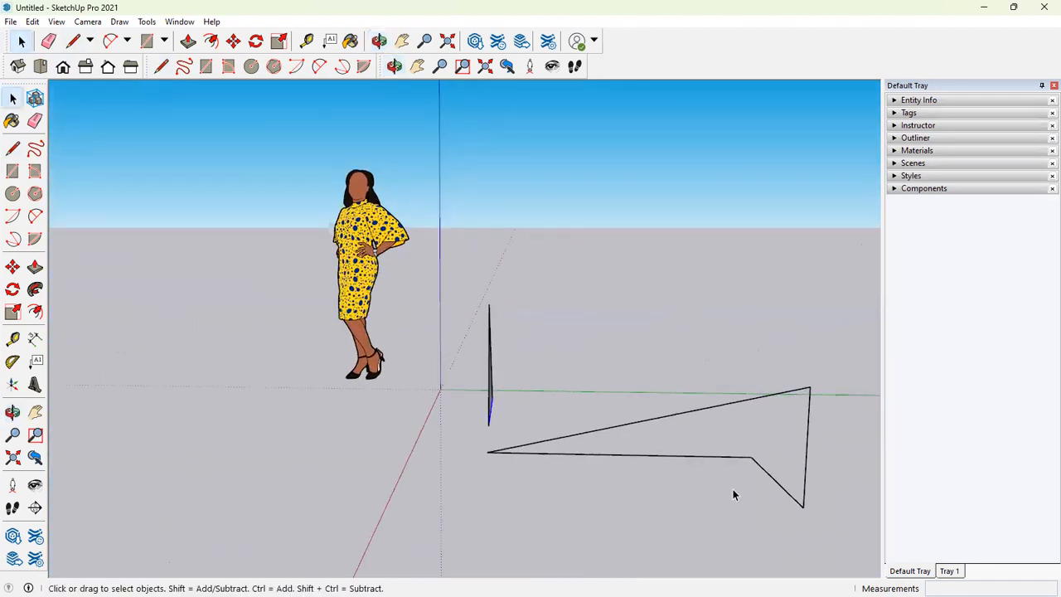
{"action": "key", "text": "l"}
{"action": "left_click", "coordinate": [804, 506]}
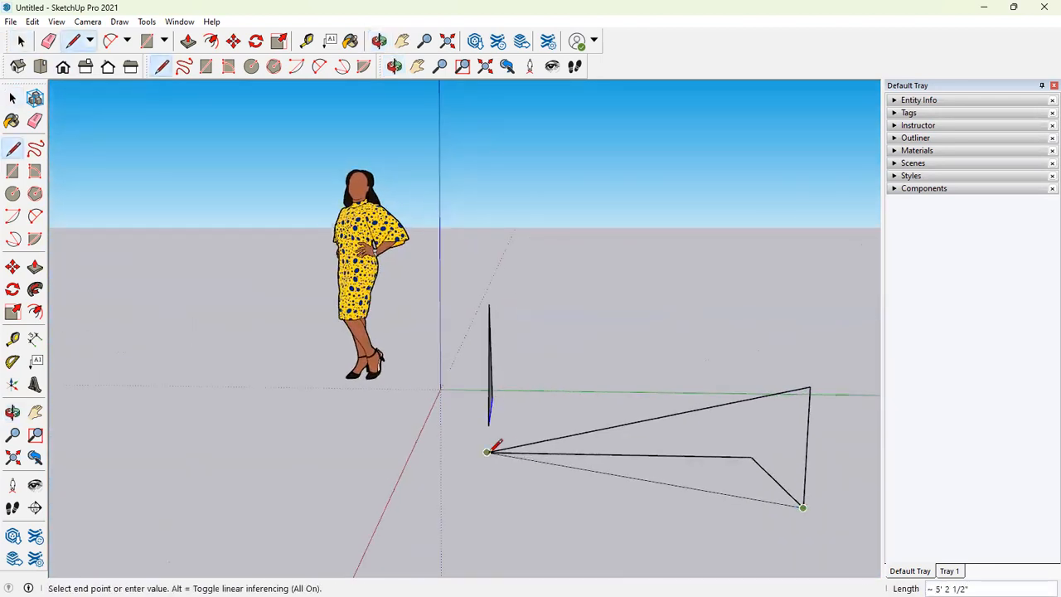
{"action": "left_click", "coordinate": [487, 452]}
{"action": "mouse_move", "coordinate": [630, 360]}
{"action": "middle_mouse_down"}
{"action": "mouse_move", "coordinate": [604, 443]}
{"action": "mouse_move", "coordinate": [249, 345]}
{"action": "mouse_move", "coordinate": [237, 292]}
{"action": "mouse_move", "coordinate": [438, 424]}
{"action": "mouse_move", "coordinate": [352, 430]}
{"action": "middle_mouse_up"}
{"action": "left_click", "coordinate": [12, 98]}
{"action": "middle_click_drag", "start_coordinate": [310, 483], "coordinate": [660, 446]}
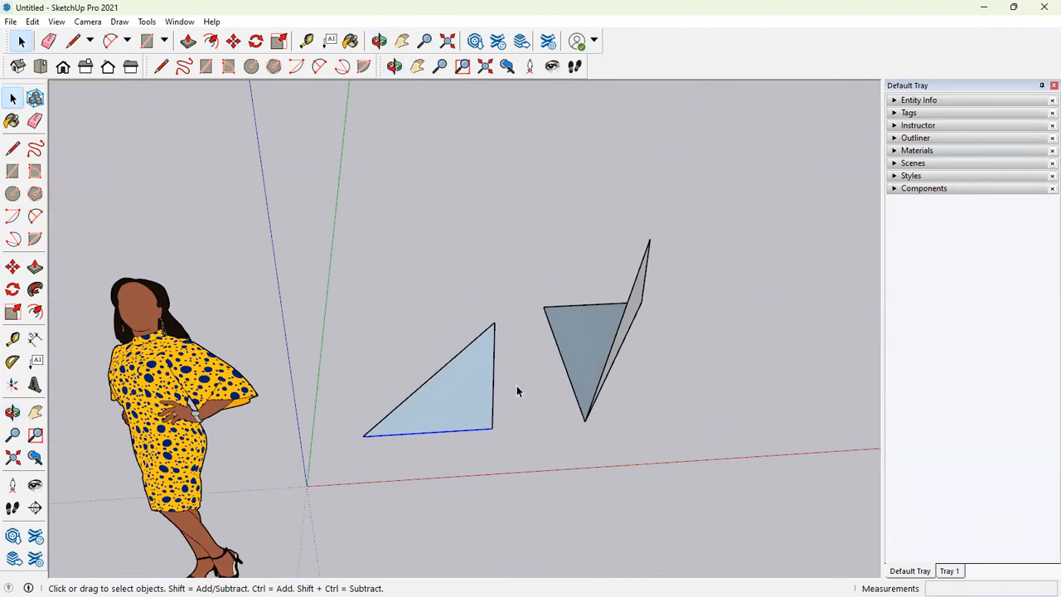
Step: Draw a loose line from the first triangle's lower corner, below its vertical edge, past the folded shape
{"action": "middle_click_drag", "start_coordinate": [533, 425], "coordinate": [461, 407]}
{"action": "key", "text": "l"}
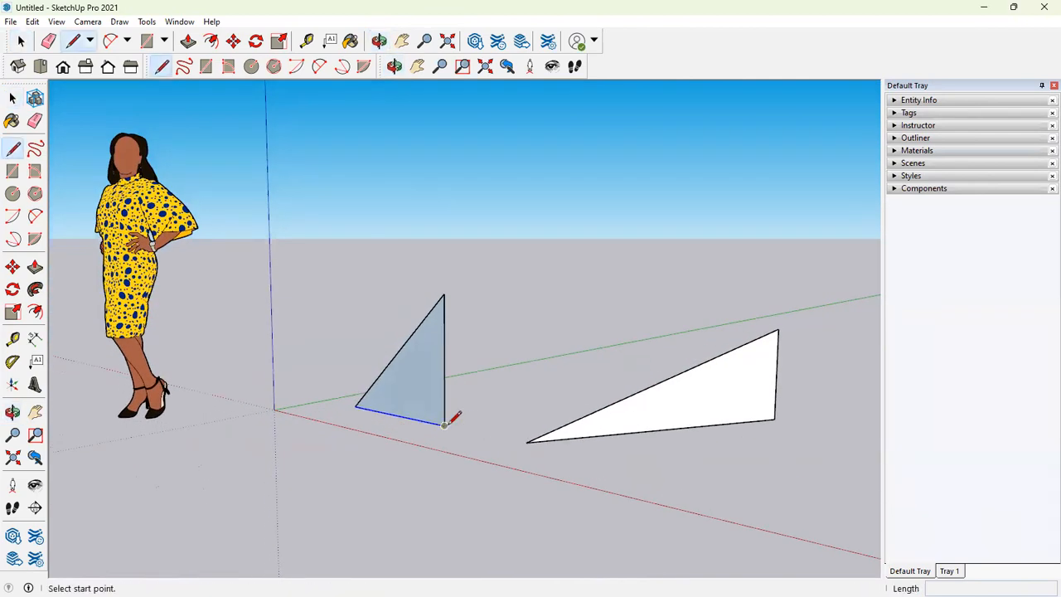
{"action": "left_click", "coordinate": [445, 425]}
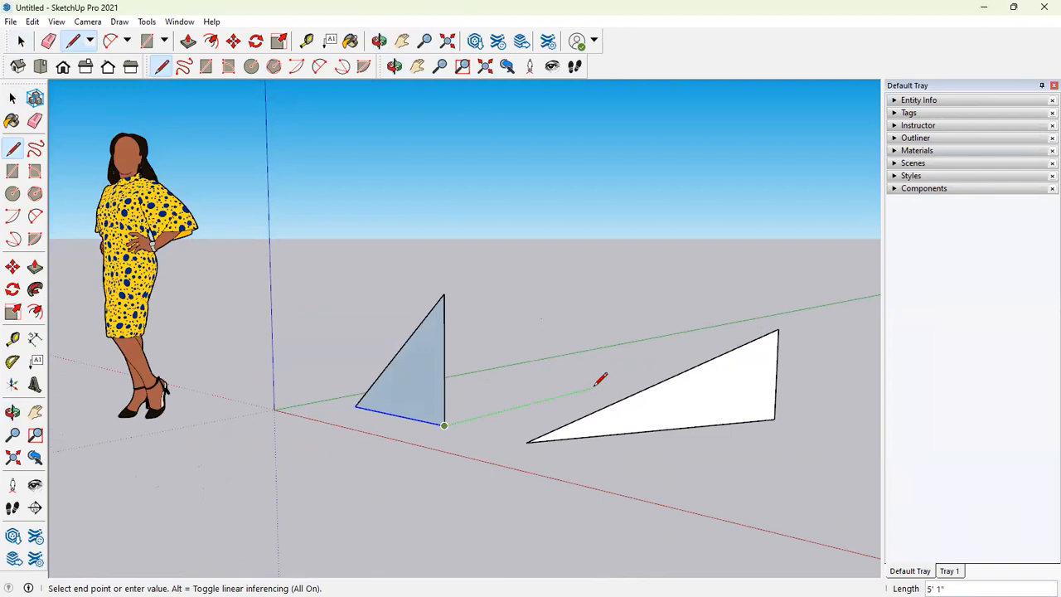
{"action": "middle_click_drag", "start_coordinate": [600, 370], "coordinate": [519, 344]}
{"action": "key", "text": "Escape"}
{"action": "mouse_move", "coordinate": [396, 457]}
{"action": "middle_mouse_down"}
{"action": "mouse_move", "coordinate": [602, 483]}
{"action": "mouse_move", "coordinate": [495, 521]}
{"action": "mouse_move", "coordinate": [473, 456]}
{"action": "mouse_move", "coordinate": [422, 500]}
{"action": "mouse_move", "coordinate": [611, 476]}
{"action": "middle_mouse_up"}
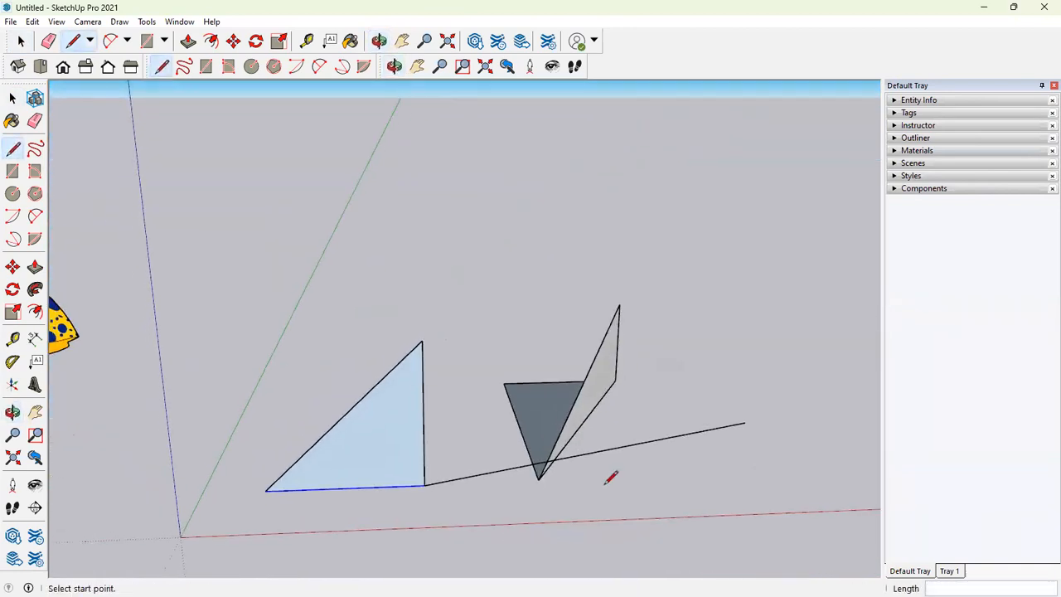
Step: Erase the loose line extending from the first triangle's lower corner
{"action": "key", "text": "e"}
{"action": "left_click", "coordinate": [517, 466]}
{"action": "middle_click_drag", "start_coordinate": [505, 462], "coordinate": [383, 500]}
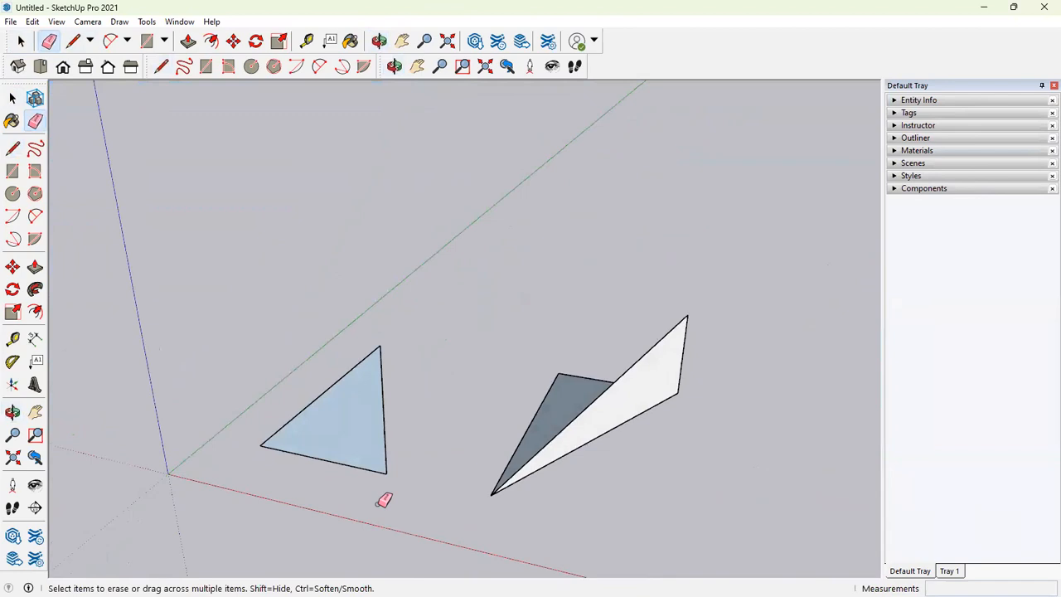
Step: Try to draw a line locked to the blue axis from the first triangle's lower corner
{"action": "left_click", "coordinate": [12, 148]}
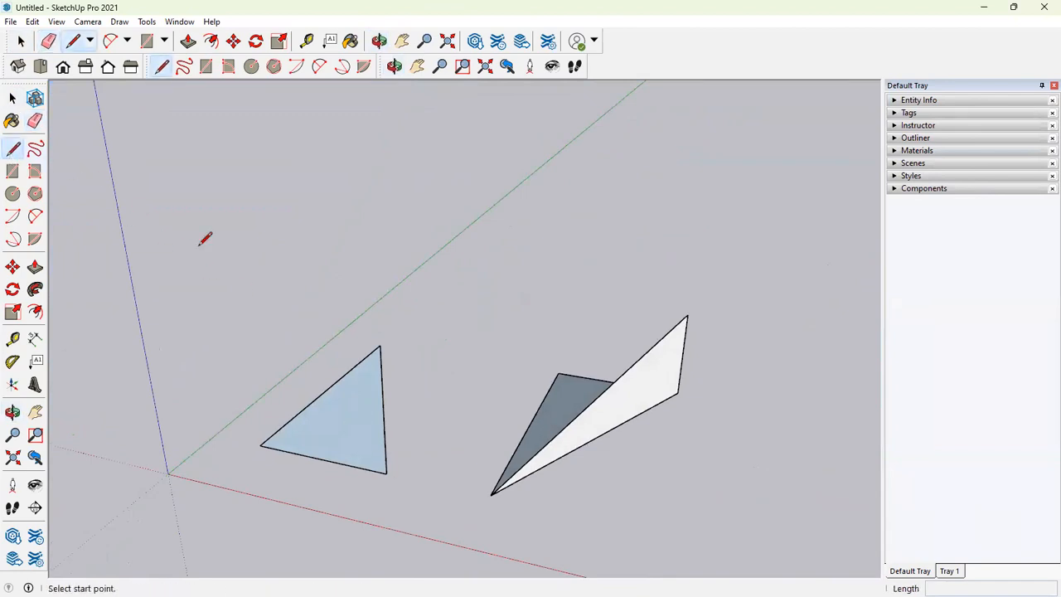
{"action": "left_click", "coordinate": [387, 473]}
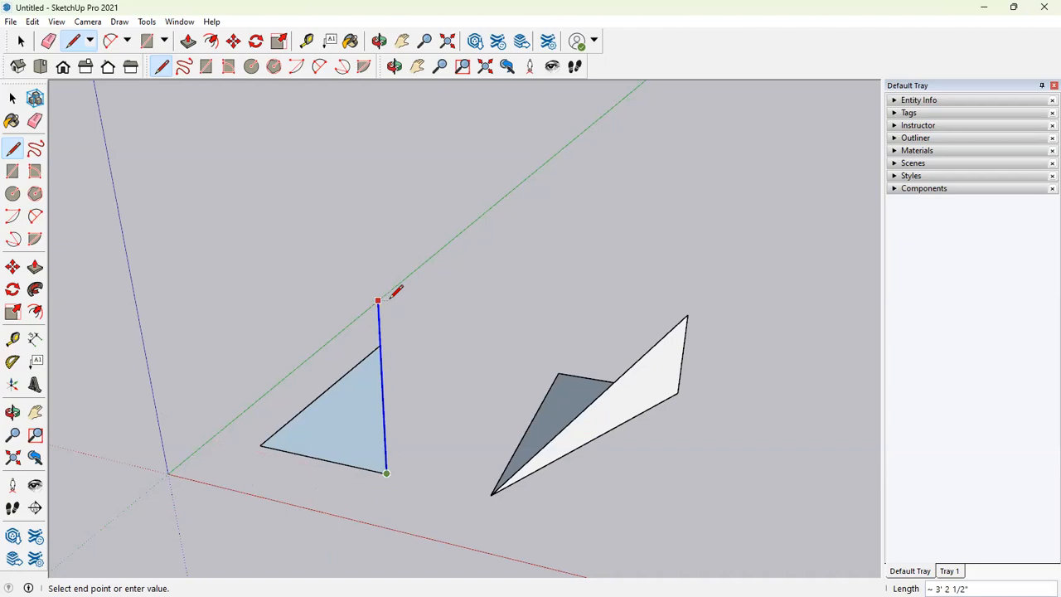
{"action": "key", "text": "Escape"}
Step: Draw a circle with a 2.5-inch radius on the ground beside the folded shape
{"action": "scroll", "coordinate": [390, 291], "scroll_direction": "down", "scroll_amount": 2}
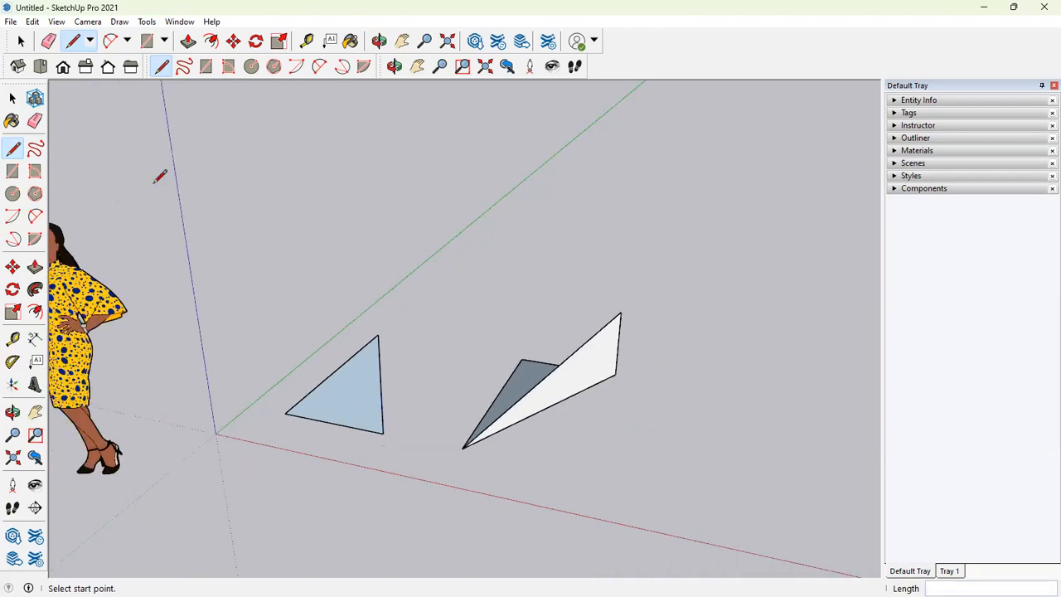
{"action": "left_click", "coordinate": [20, 41]}
{"action": "scroll", "coordinate": [527, 398], "scroll_direction": "down", "scroll_amount": 3}
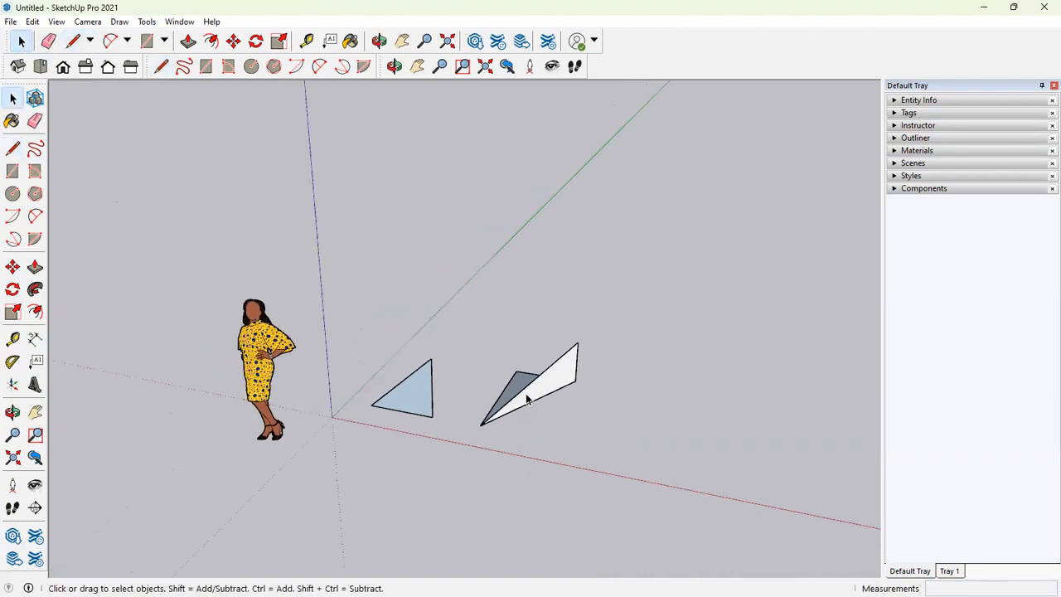
{"action": "key", "text": "h"}
{"action": "left_click_drag", "start_coordinate": [652, 395], "coordinate": [528, 392]}
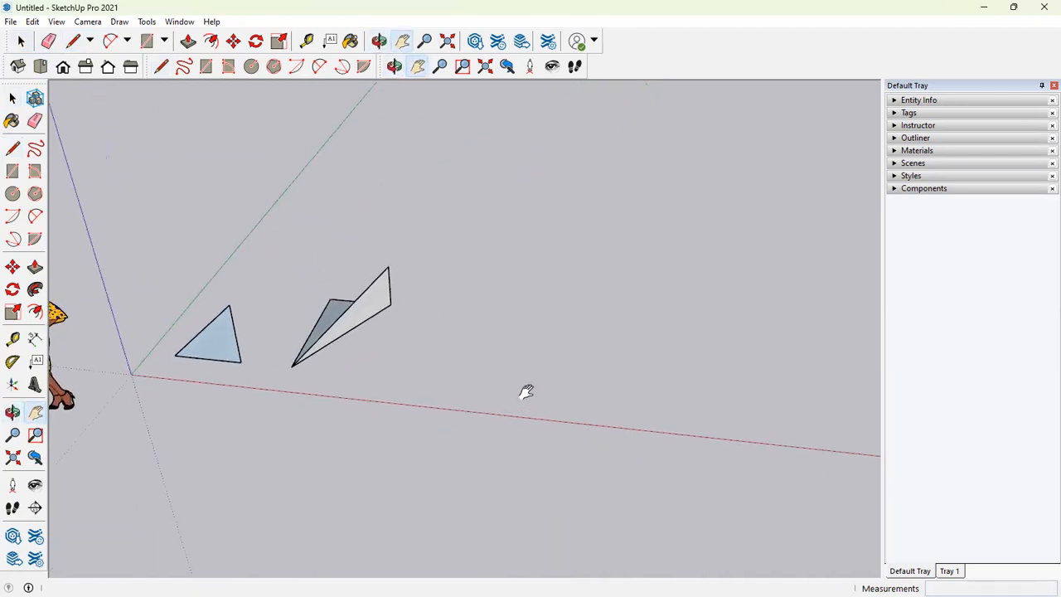
{"action": "scroll", "coordinate": [526, 393], "scroll_direction": "down", "scroll_amount": 2}
{"action": "middle_click_drag", "start_coordinate": [503, 342], "coordinate": [460, 350]}
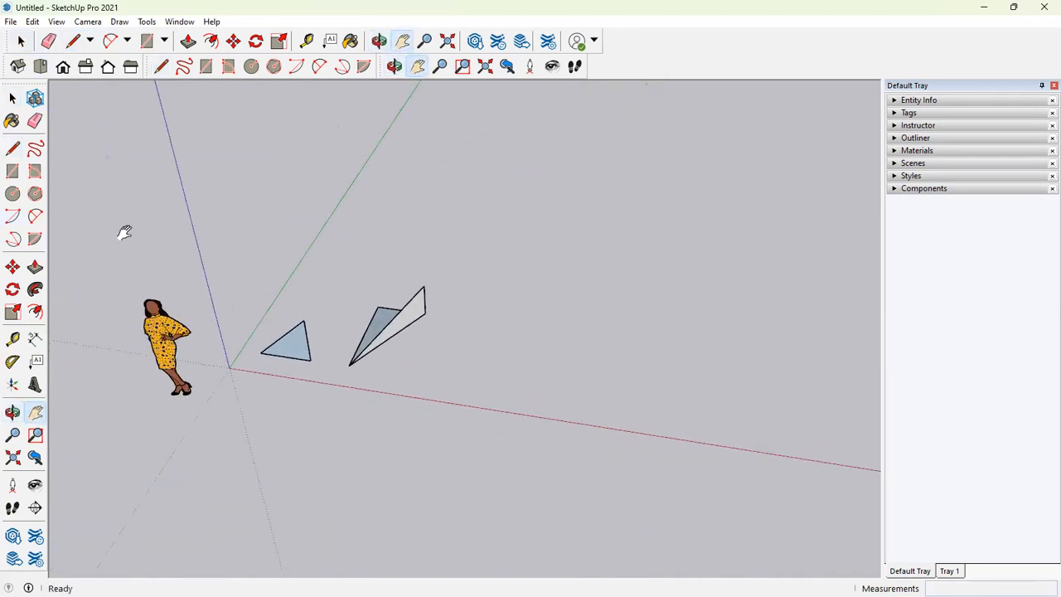
{"action": "left_click", "coordinate": [12, 194]}
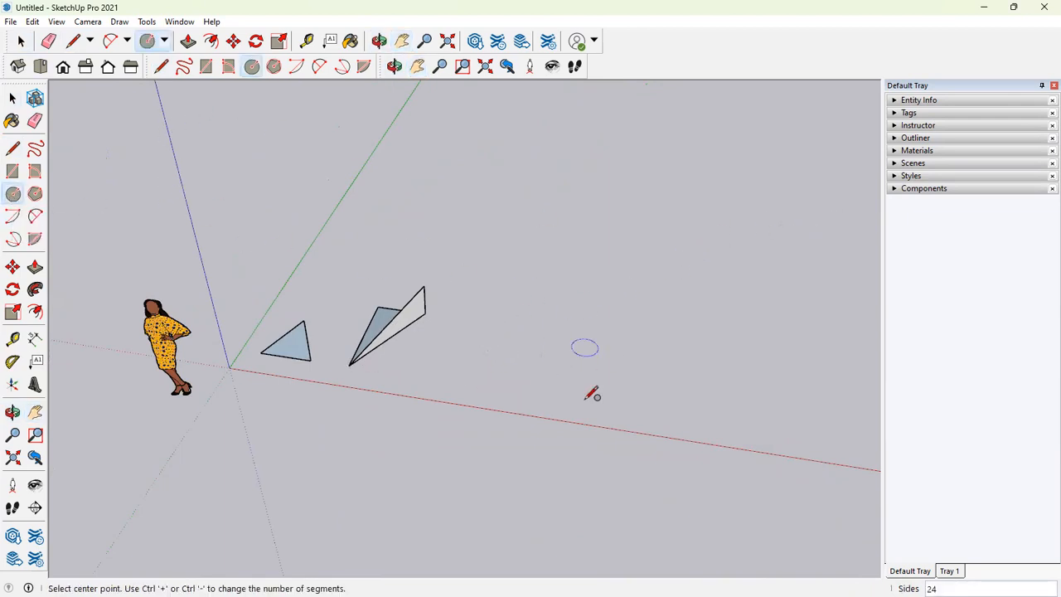
{"action": "scroll", "coordinate": [515, 336], "scroll_direction": "up", "scroll_amount": 3}
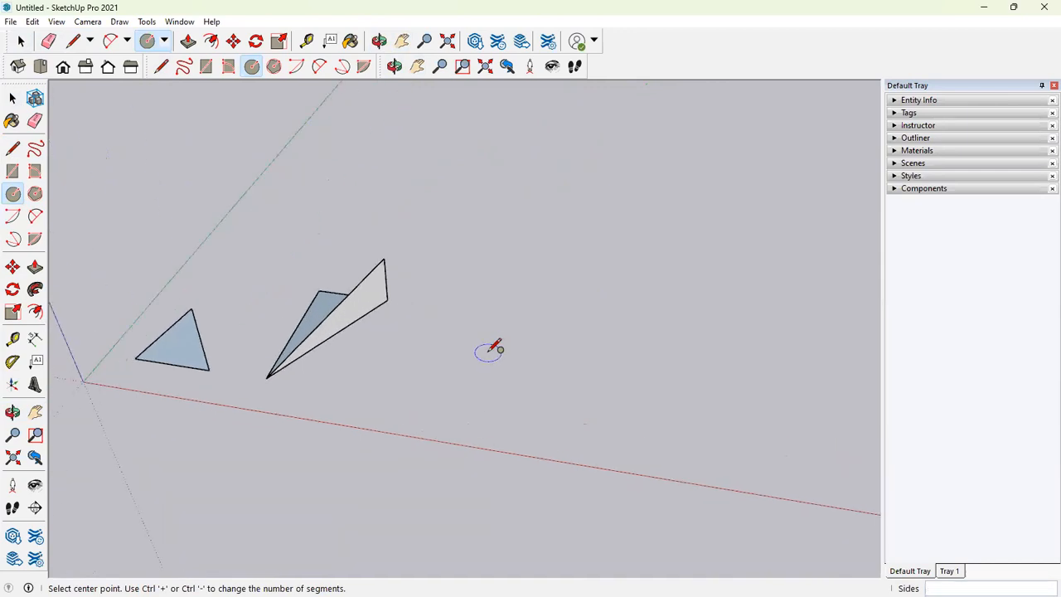
{"action": "key", "text": "space"}
{"action": "key", "text": "c"}
{"action": "left_click", "coordinate": [481, 381]}
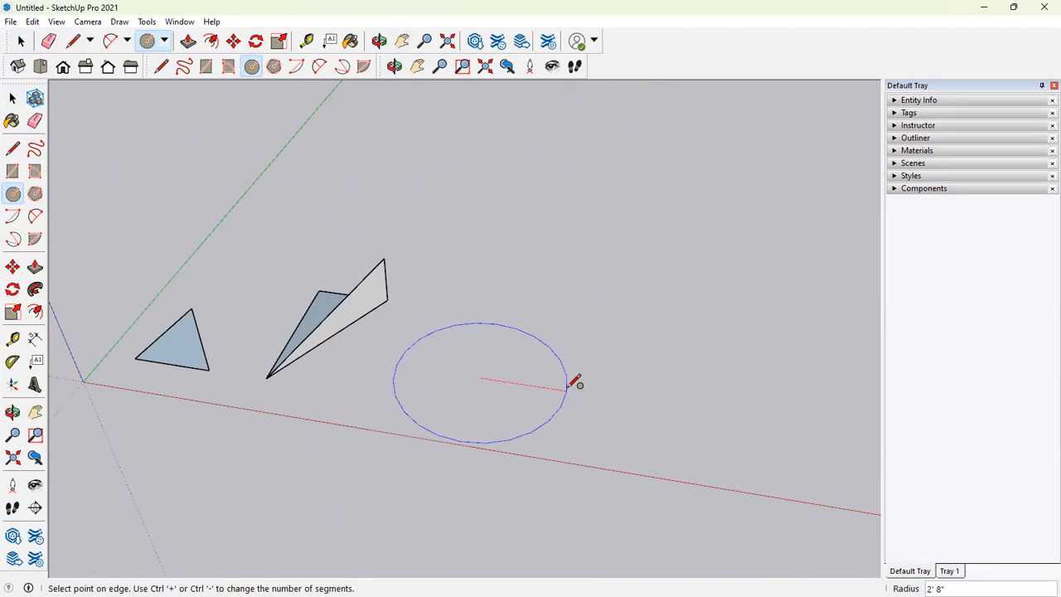
{"action": "key", "text": "Return"}
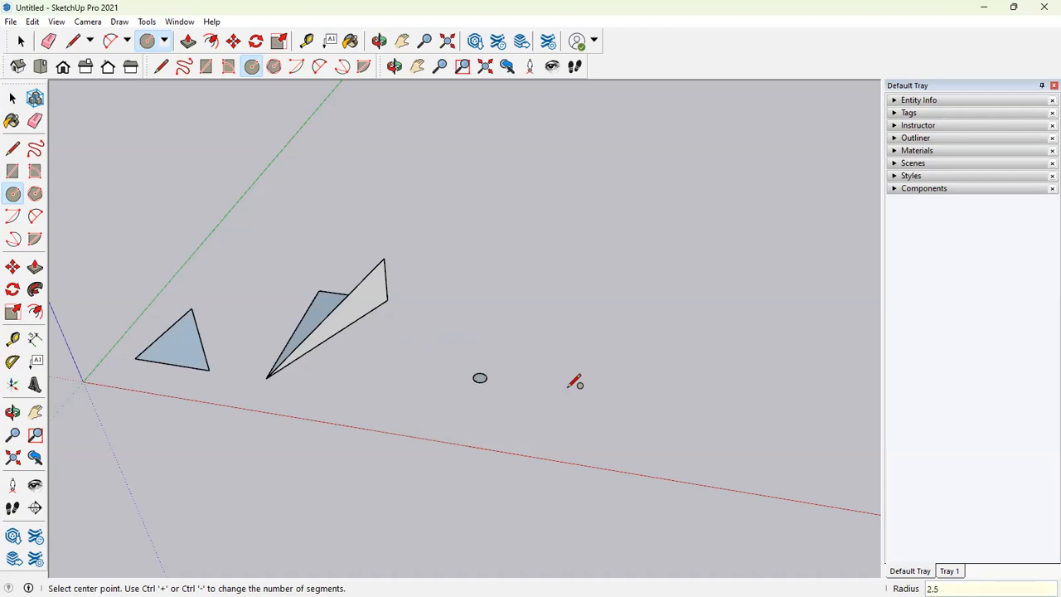
Step: Measure the small circle's diameter with the Tape Measure between opposite points on its edge
{"action": "scroll", "coordinate": [450, 374], "scroll_direction": "up", "scroll_amount": 10}
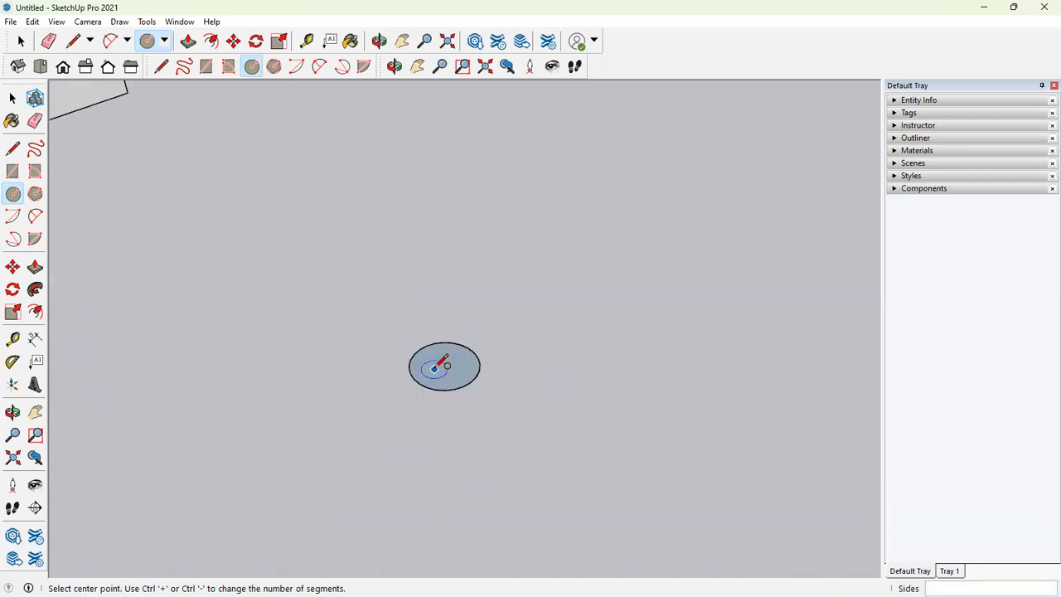
{"action": "middle_click_drag", "start_coordinate": [413, 354], "coordinate": [423, 383]}
{"action": "scroll", "coordinate": [423, 355], "scroll_direction": "up", "scroll_amount": 3}
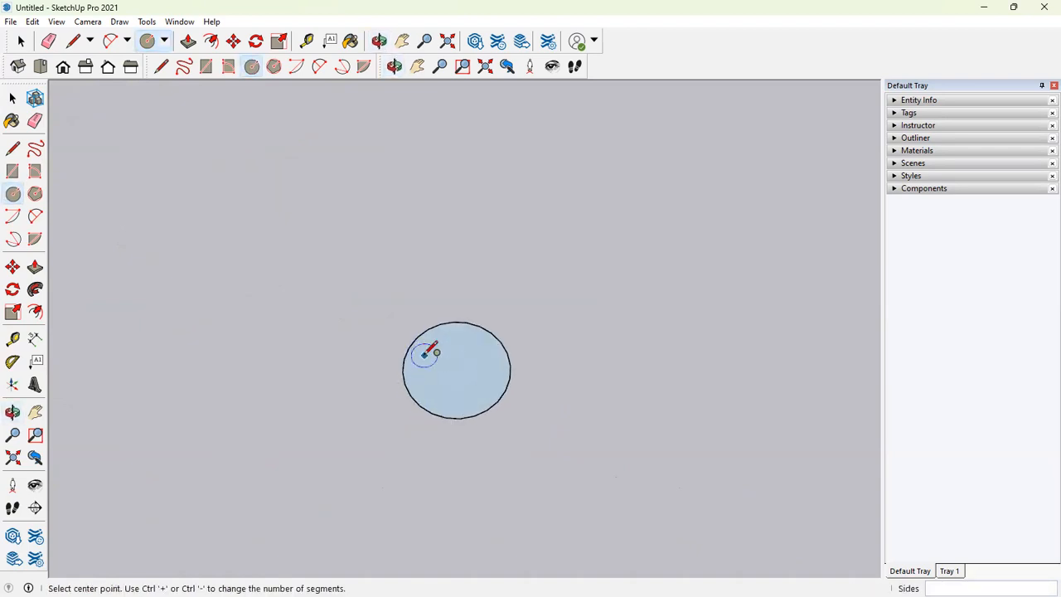
{"action": "key", "text": "l"}
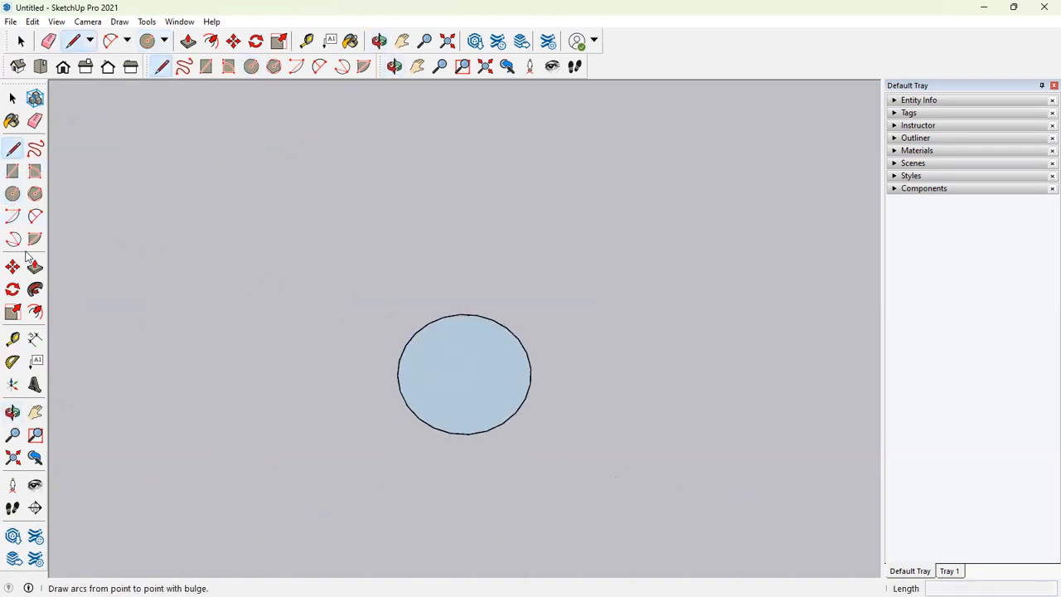
{"action": "left_click", "coordinate": [35, 338]}
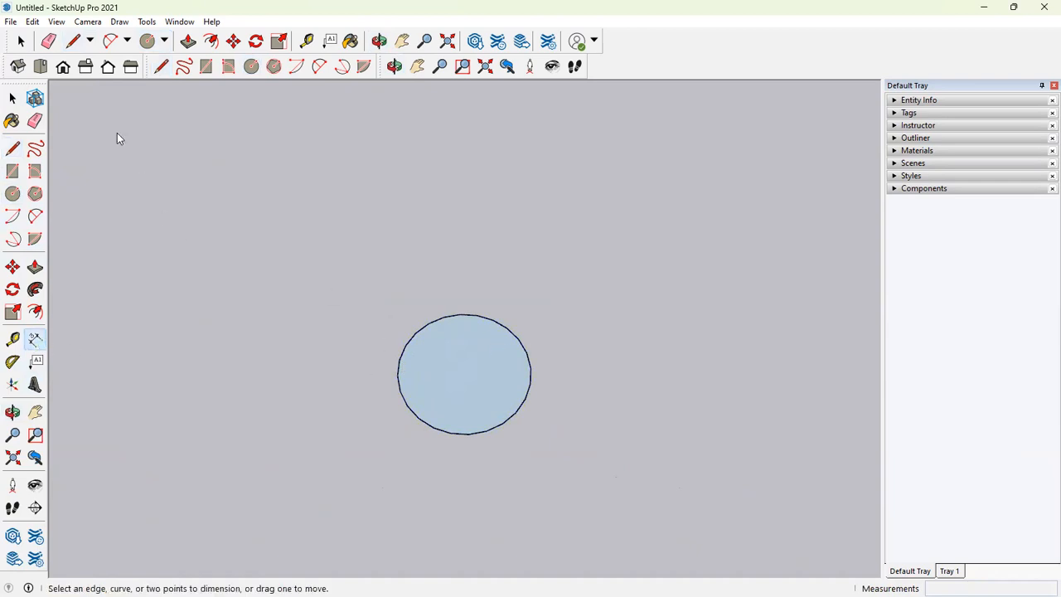
{"action": "left_click", "coordinate": [13, 338]}
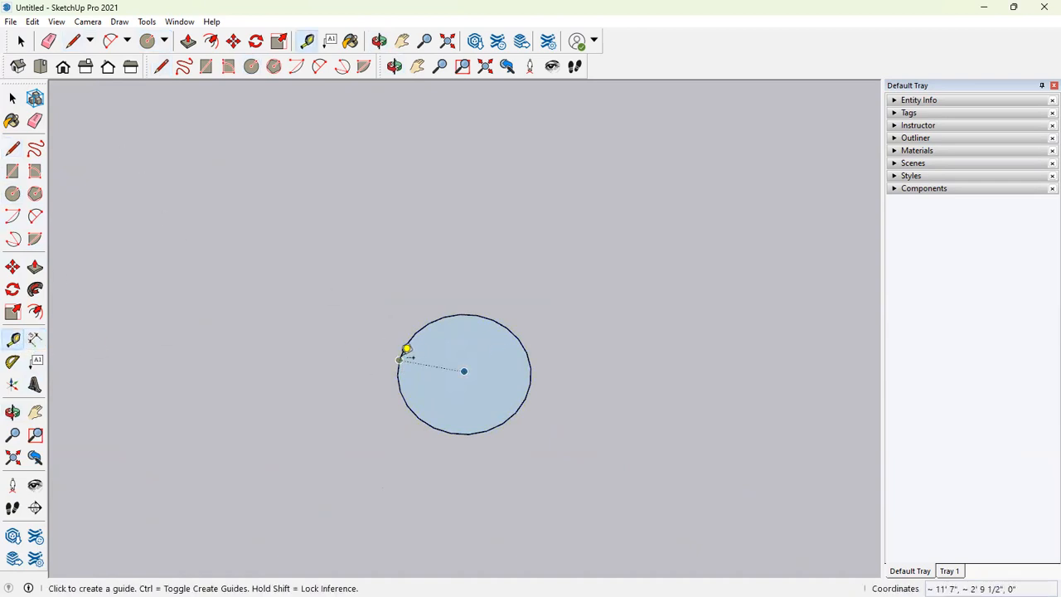
{"action": "left_click", "coordinate": [399, 359]}
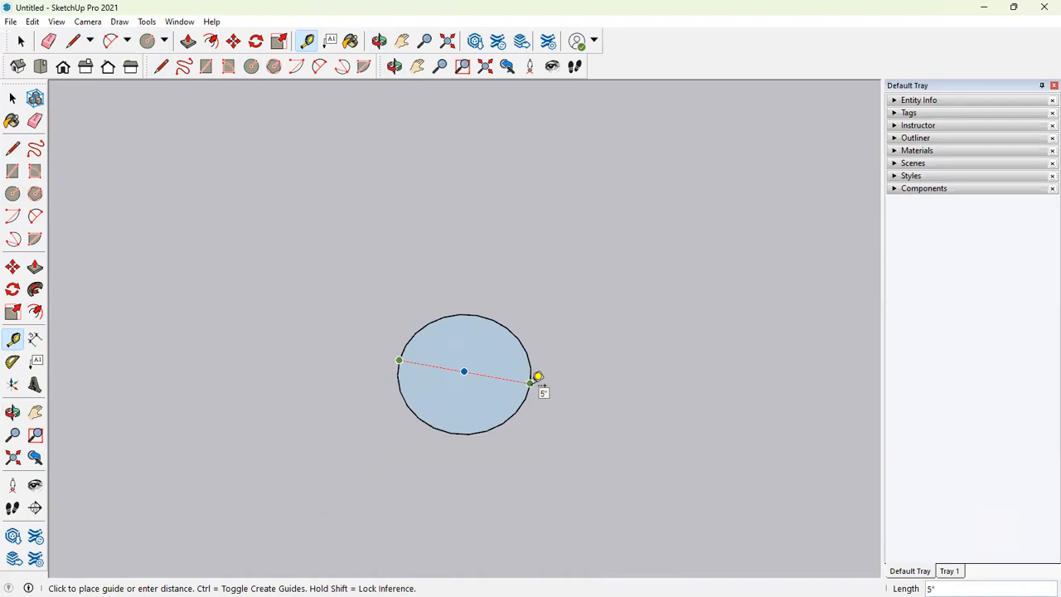
{"action": "left_click", "coordinate": [532, 381]}
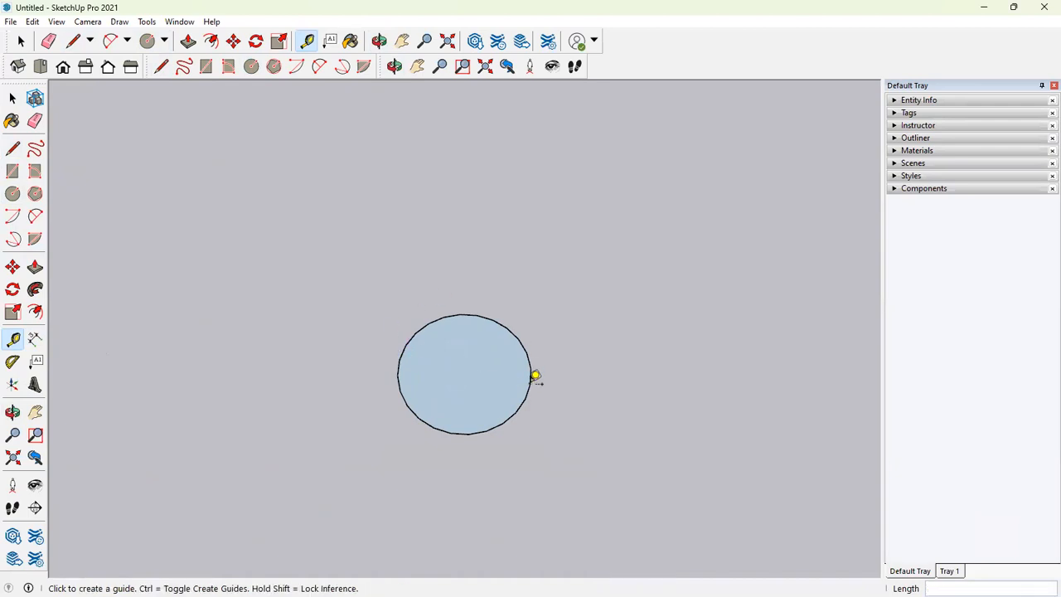
Step: Draw a larger circle of about 1' radius overlapping the small circle, and erase it
{"action": "scroll", "coordinate": [545, 350], "scroll_direction": "down", "scroll_amount": 1}
{"action": "left_click", "coordinate": [21, 41]}
{"action": "scroll", "coordinate": [343, 414], "scroll_direction": "down", "scroll_amount": 3}
{"action": "scroll", "coordinate": [424, 445], "scroll_direction": "down", "scroll_amount": 1}
{"action": "key", "text": "c"}
{"action": "left_click", "coordinate": [540, 417]}
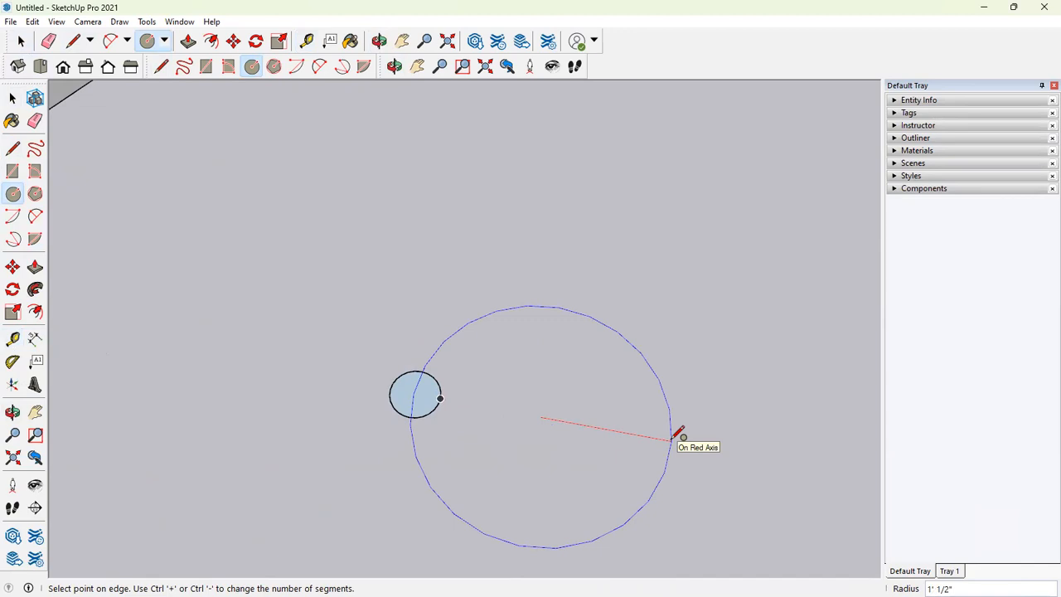
{"action": "left_click", "coordinate": [682, 436]}
{"action": "mouse_move", "coordinate": [689, 442]}
{"action": "middle_mouse_down"}
{"action": "mouse_move", "coordinate": [692, 376]}
{"action": "mouse_move", "coordinate": [782, 313]}
{"action": "mouse_move", "coordinate": [696, 251]}
{"action": "mouse_move", "coordinate": [689, 344]}
{"action": "mouse_move", "coordinate": [630, 352]}
{"action": "middle_mouse_up"}
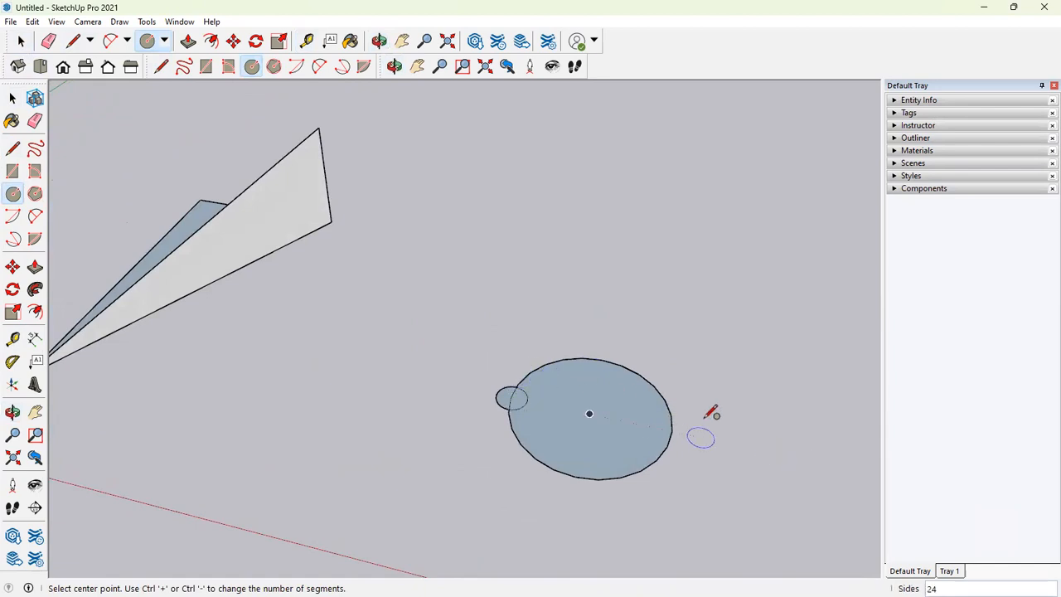
{"action": "key", "text": "e"}
{"action": "left_click", "coordinate": [672, 411]}
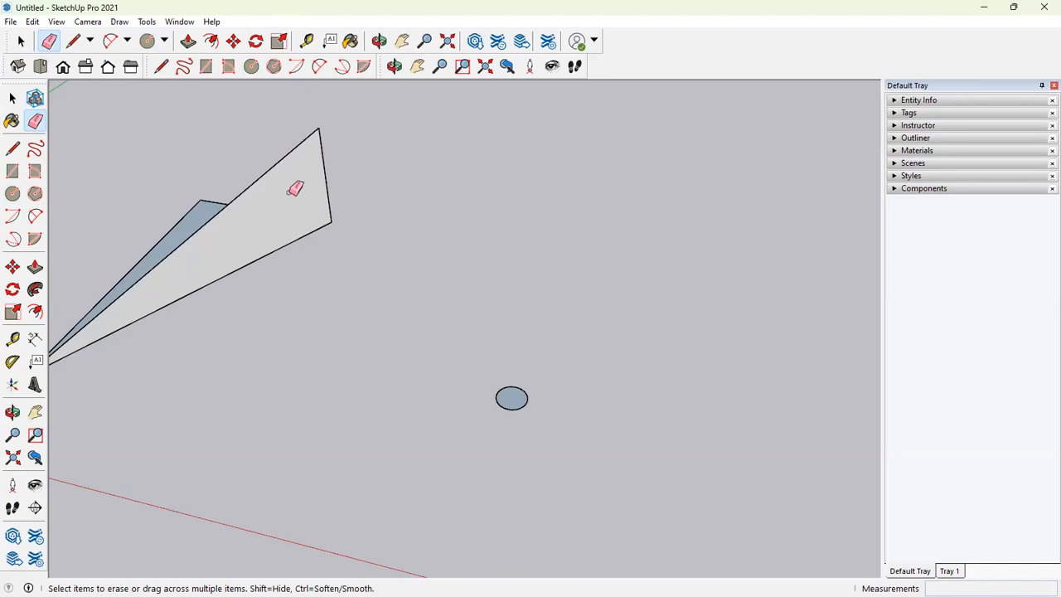
{"action": "left_click", "coordinate": [164, 41]}
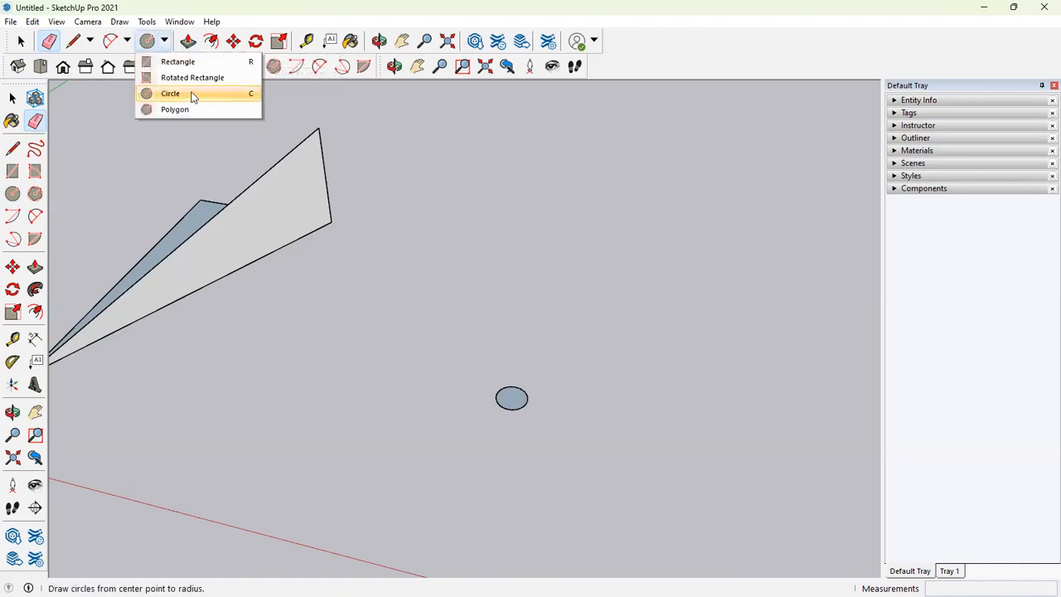
{"action": "left_click", "coordinate": [132, 135]}
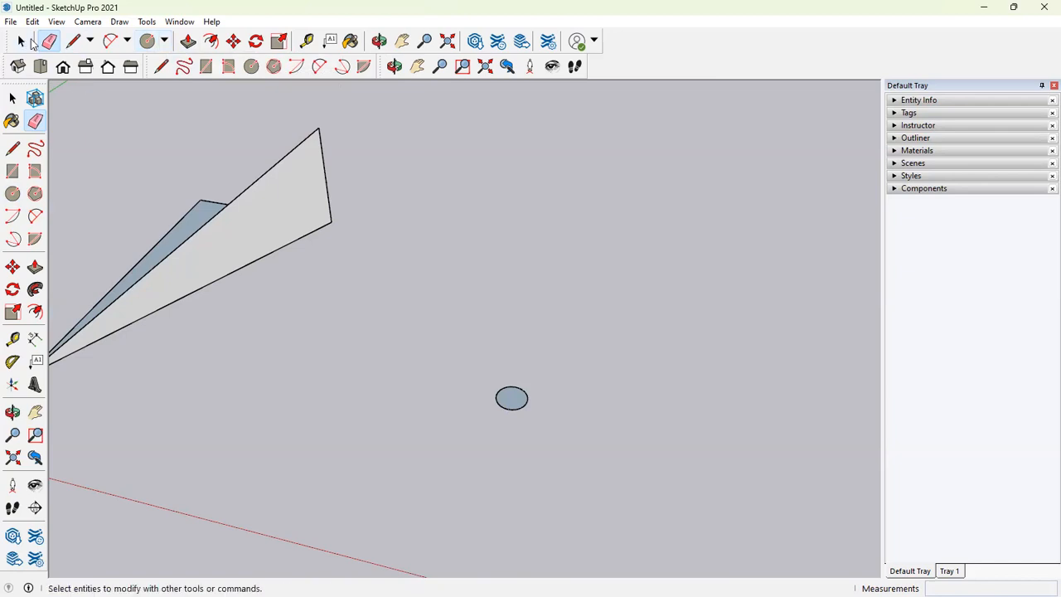
{"action": "key", "text": "space"}
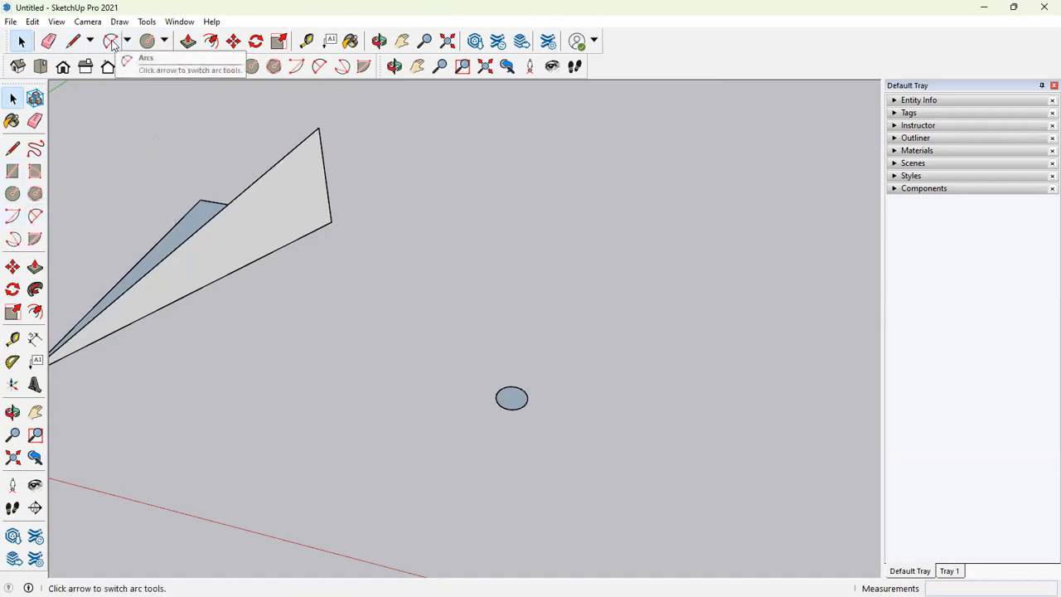
{"action": "left_click", "coordinate": [111, 42]}
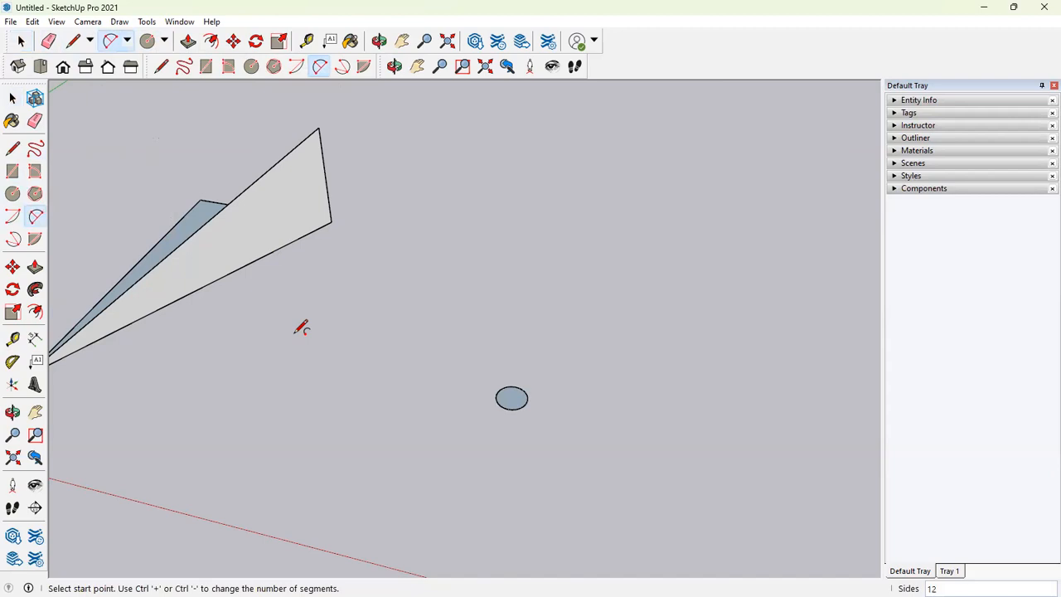
{"action": "left_click", "coordinate": [21, 41]}
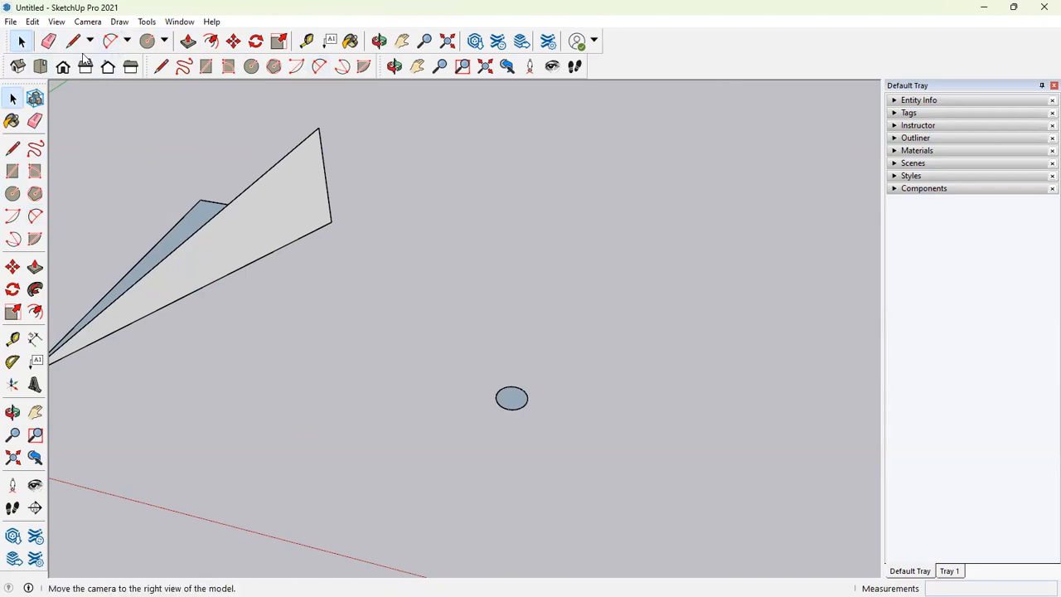
Step: Draw a 90° centre-point arc with a radius of about 2' 4 1/2" between the folded shape and the small circle
{"action": "left_click", "coordinate": [297, 66]}
{"action": "left_click", "coordinate": [214, 385]}
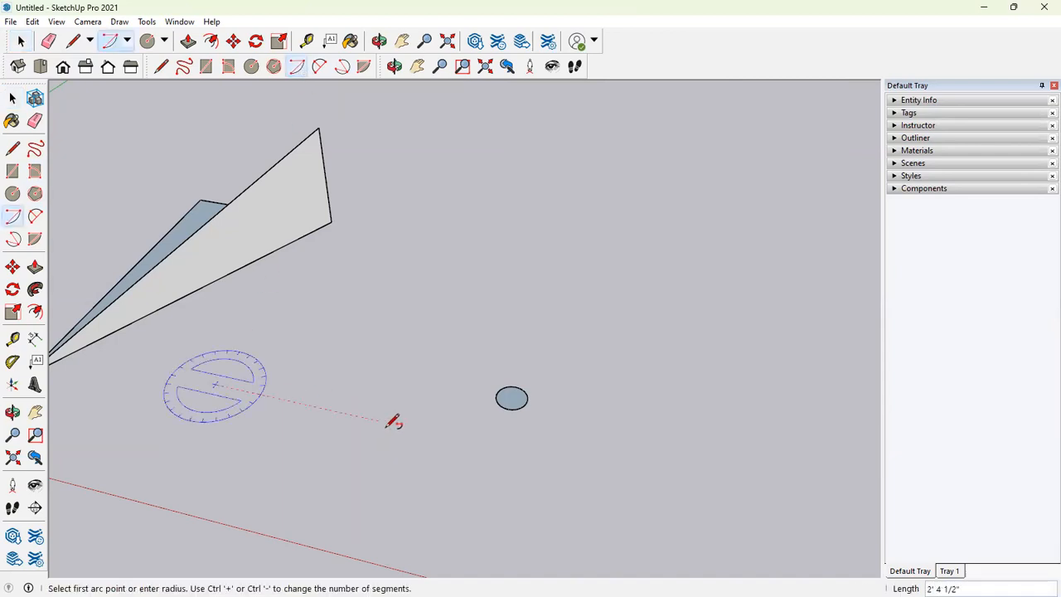
{"action": "left_click", "coordinate": [392, 422]}
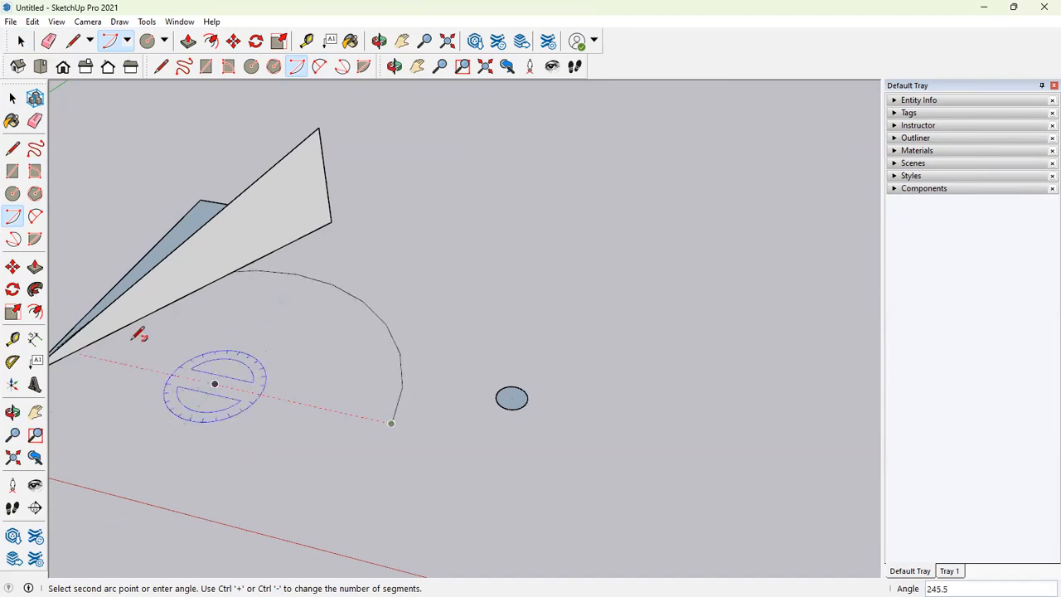
{"action": "left_click", "coordinate": [259, 319]}
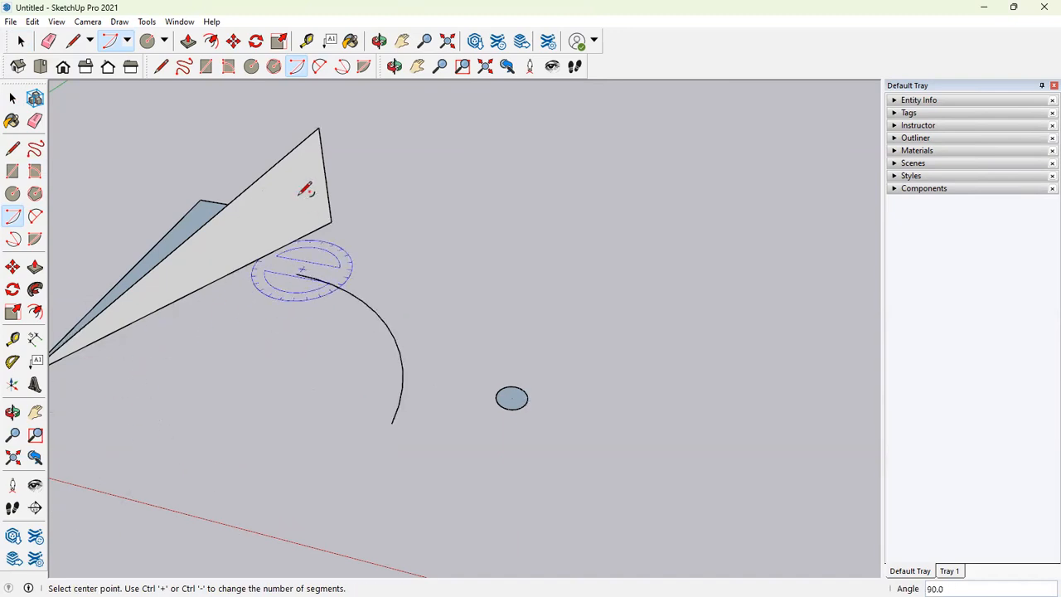
Step: Draw a 2 Point Arc behind the small circle with its endpoints about 3' 8 1/2" apart, bulging away from the circle
{"action": "left_click", "coordinate": [320, 68]}
{"action": "left_click", "coordinate": [469, 284]}
{"action": "left_click", "coordinate": [716, 329]}
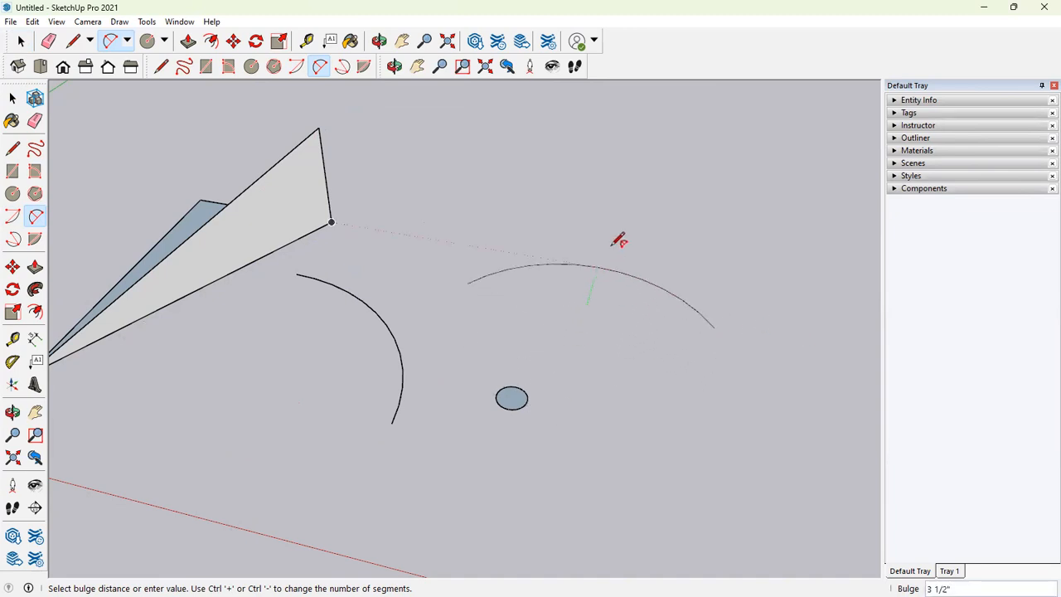
{"action": "left_click", "coordinate": [674, 234]}
{"action": "middle_click_drag", "start_coordinate": [694, 291], "coordinate": [612, 372]}
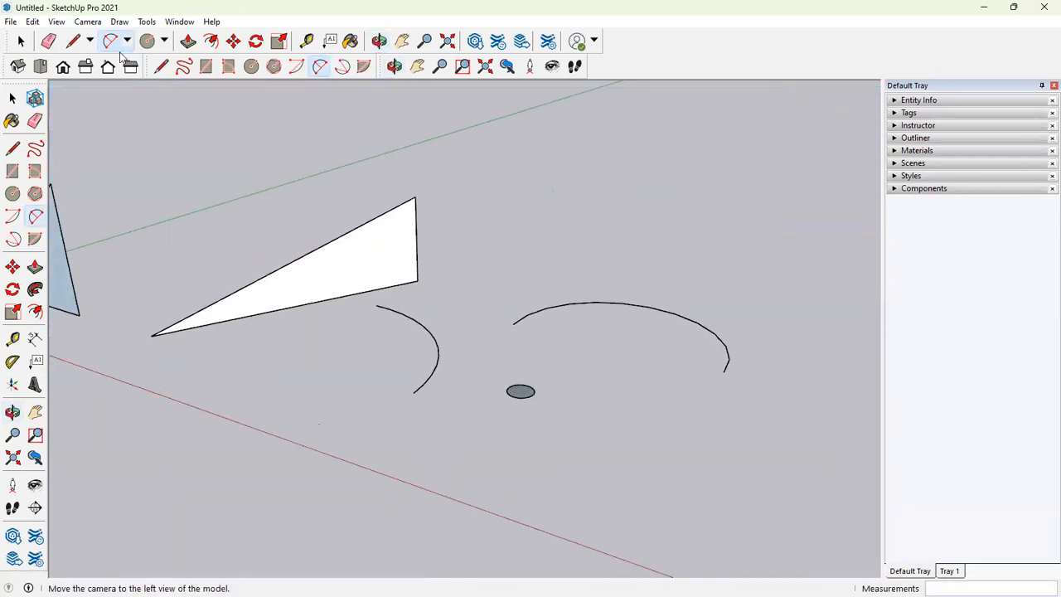
Step: Close the two-point arc into a face with a straight line between its endpoints
{"action": "left_click", "coordinate": [20, 41]}
{"action": "middle_click_drag", "start_coordinate": [720, 372], "coordinate": [543, 286]}
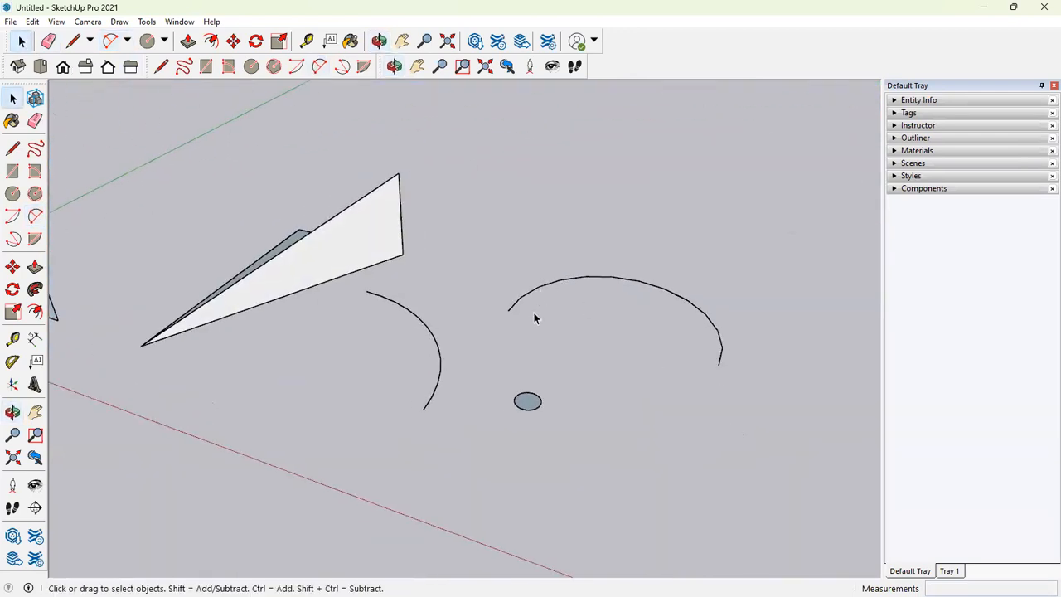
{"action": "key", "text": "l"}
{"action": "left_click", "coordinate": [508, 311]}
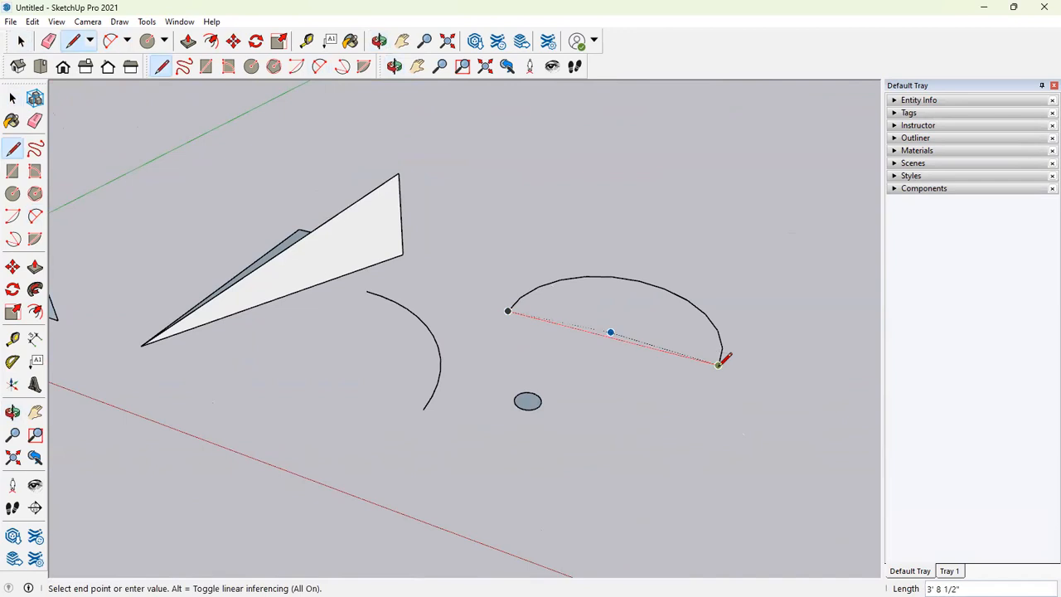
{"action": "left_click", "coordinate": [718, 363]}
{"action": "middle_click_drag", "start_coordinate": [718, 363], "coordinate": [715, 422]}
{"action": "scroll", "coordinate": [505, 224], "scroll_direction": "down", "scroll_amount": 2}
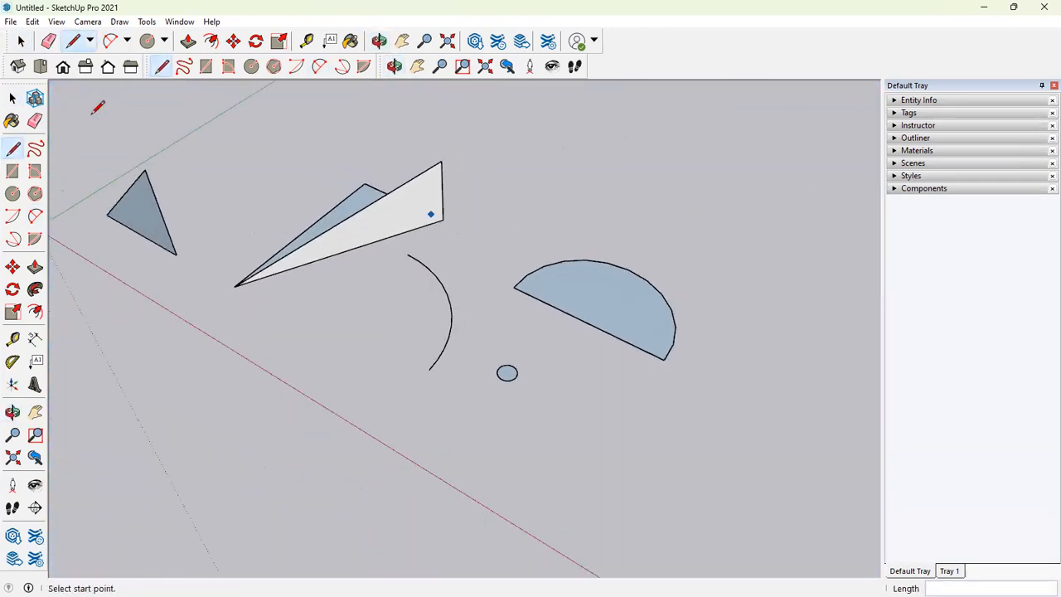
Step: Draw an open 3 Point Arc on the empty ground beyond the half-round face
{"action": "left_click", "coordinate": [12, 98]}
{"action": "scroll", "coordinate": [406, 416], "scroll_direction": "down", "scroll_amount": 2}
{"action": "key", "text": "h"}
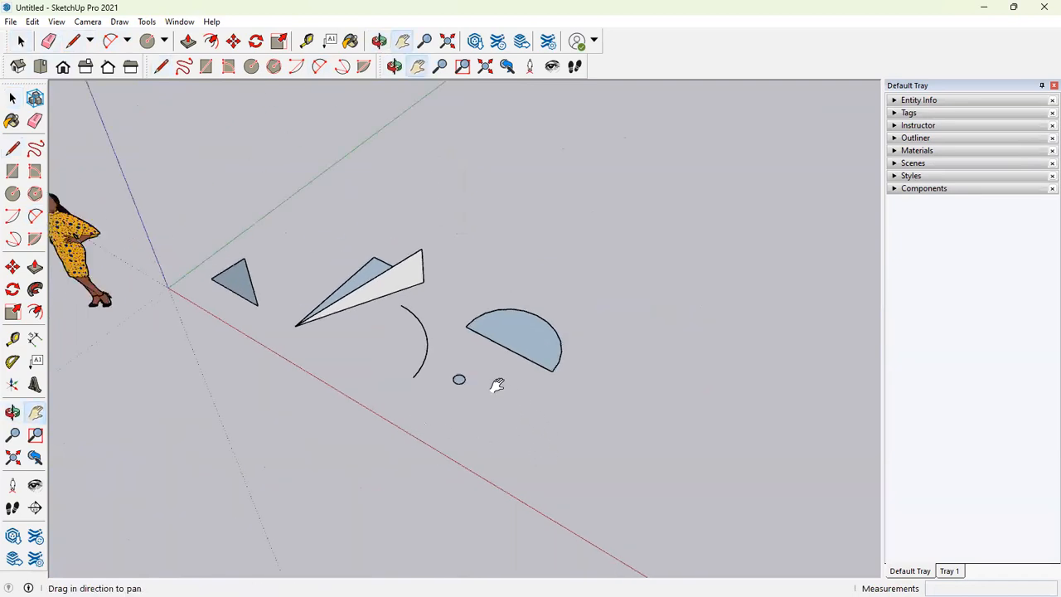
{"action": "left_click_drag", "start_coordinate": [498, 384], "coordinate": [356, 248]}
{"action": "left_click", "coordinate": [343, 67]}
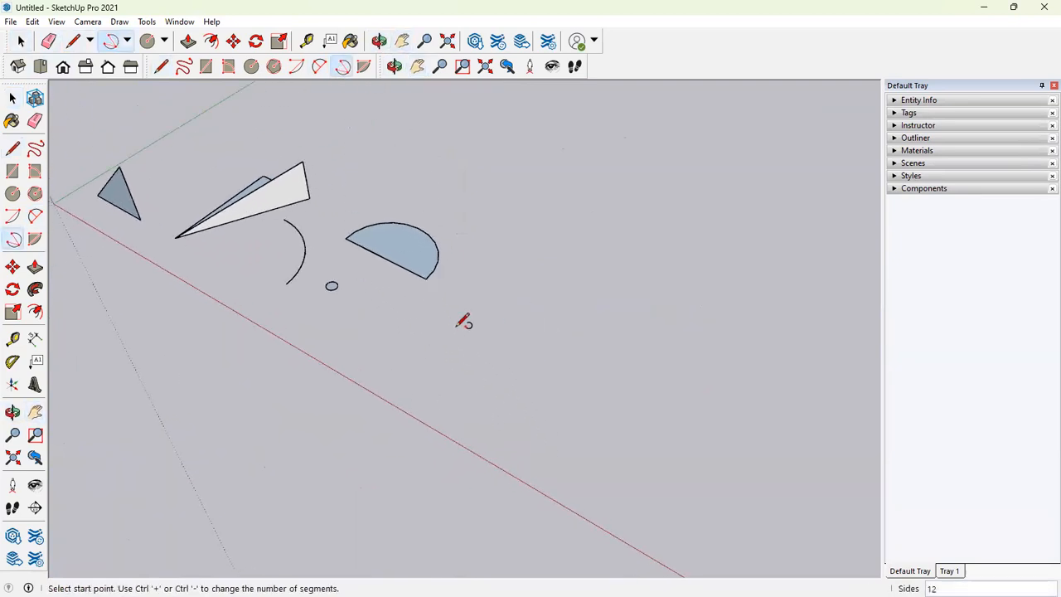
{"action": "left_click", "coordinate": [456, 330]}
{"action": "left_click", "coordinate": [552, 379]}
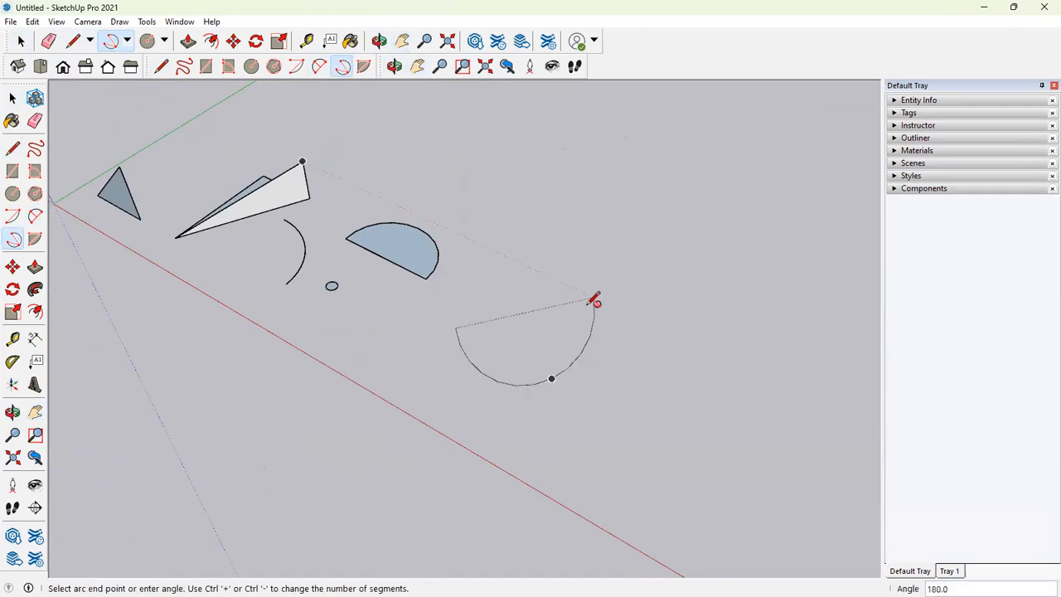
{"action": "left_click", "coordinate": [513, 311]}
Step: Draw a second open 3 Point Arc on the empty ground beyond the first three-point arc
{"action": "middle_click_drag", "start_coordinate": [670, 249], "coordinate": [658, 309]}
{"action": "left_click", "coordinate": [651, 392]}
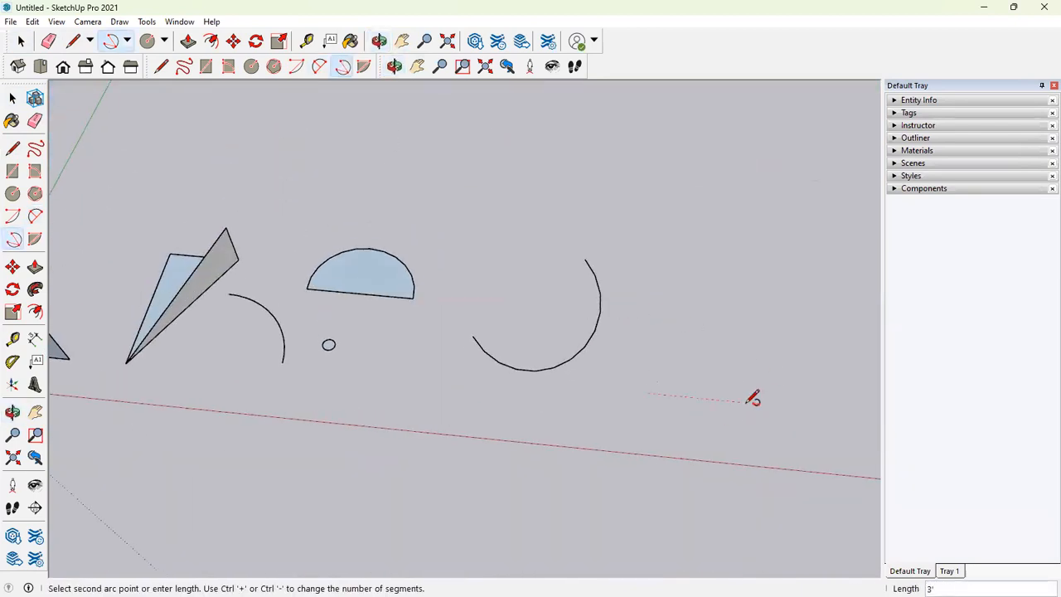
{"action": "left_click", "coordinate": [763, 405]}
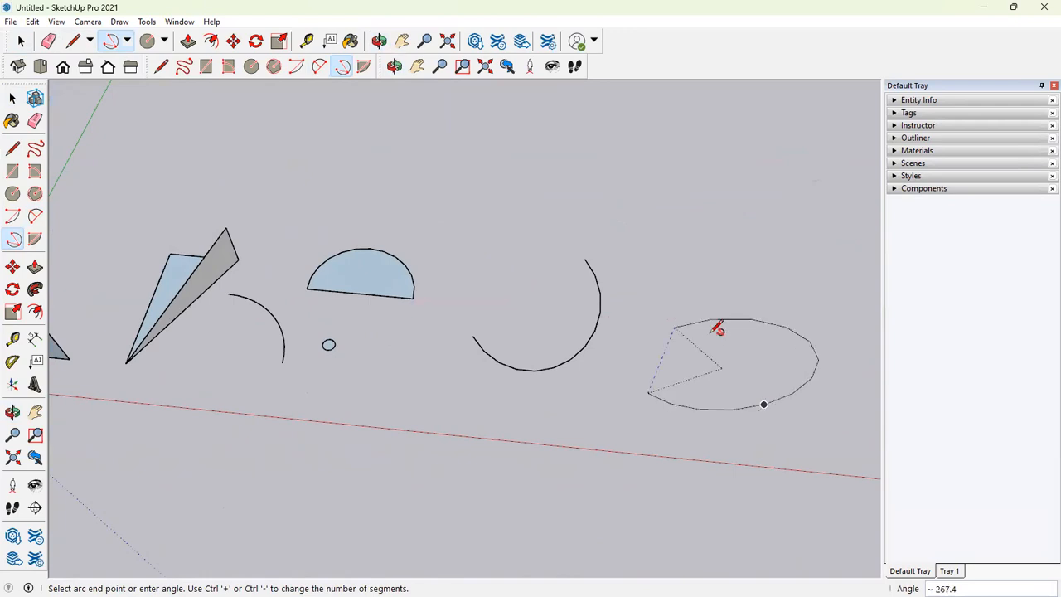
{"action": "left_click", "coordinate": [726, 331]}
{"action": "middle_click_drag", "start_coordinate": [734, 417], "coordinate": [699, 384]}
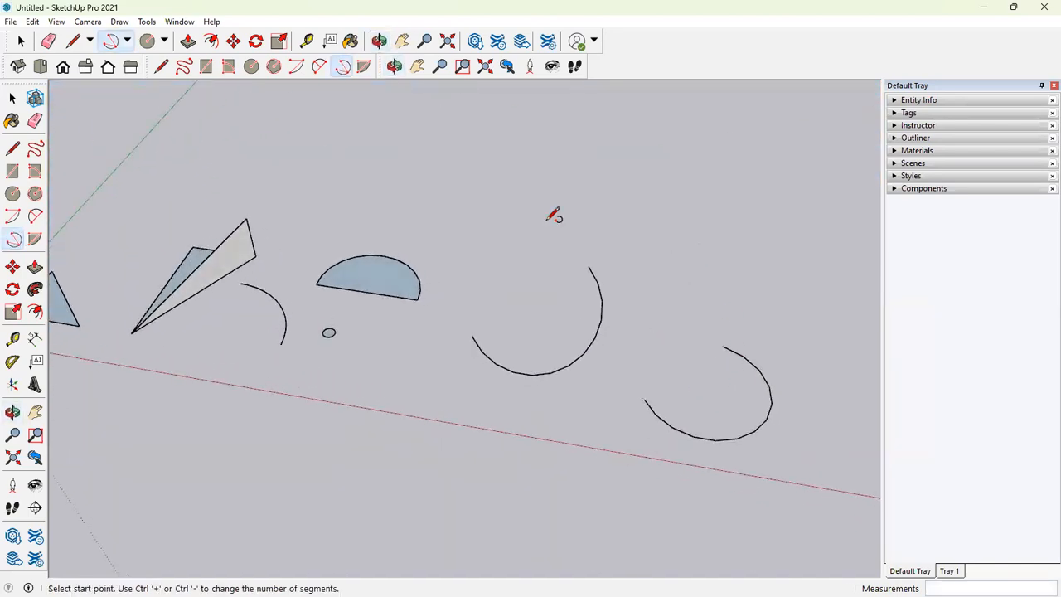
Step: Draw a Pie face with a radius of about 6' 2" on the empty ground beyond the two open three-point arcs
{"action": "left_click", "coordinate": [366, 69]}
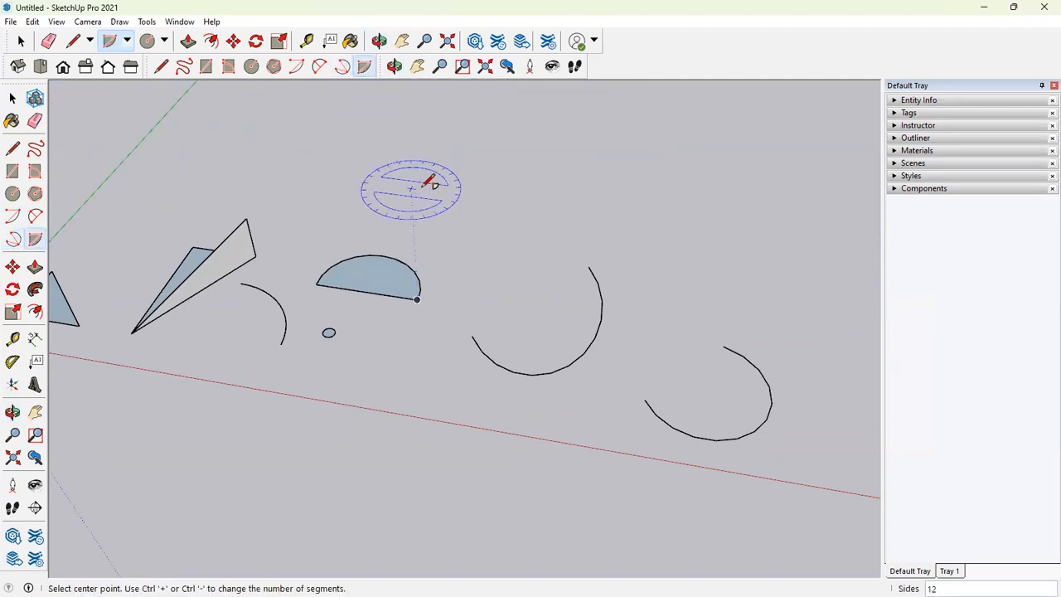
{"action": "key", "text": "h"}
{"action": "left_click_drag", "start_coordinate": [701, 313], "coordinate": [332, 194]}
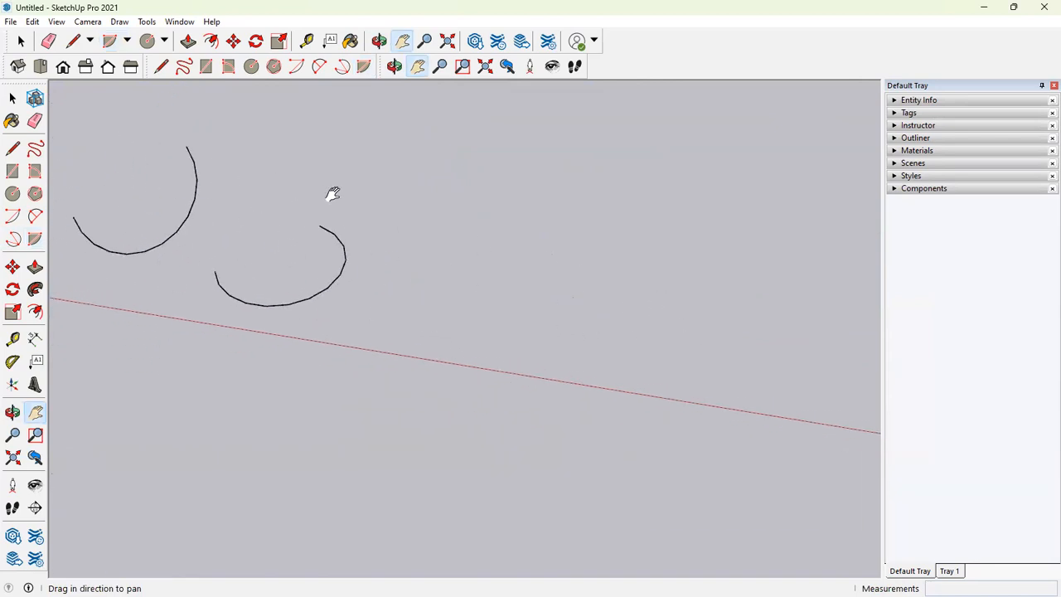
{"action": "left_click", "coordinate": [363, 68]}
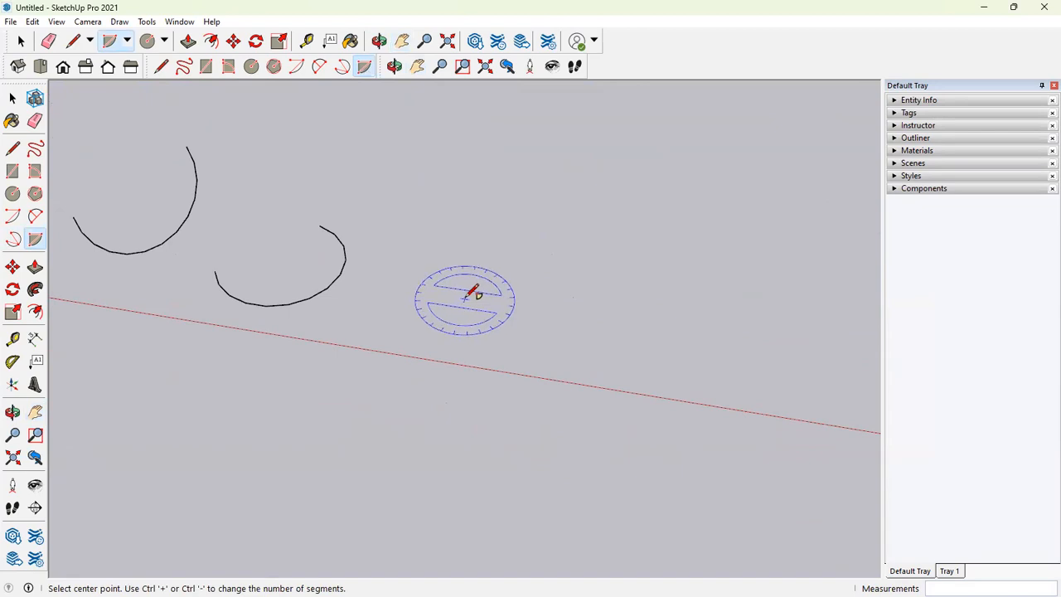
{"action": "left_click", "coordinate": [464, 298]}
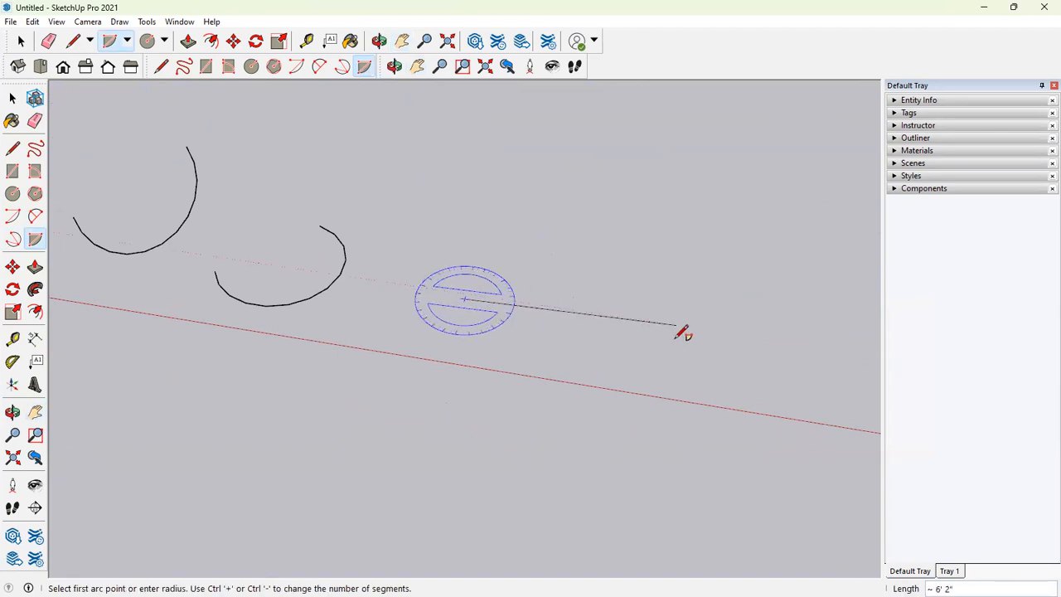
{"action": "left_click", "coordinate": [677, 324]}
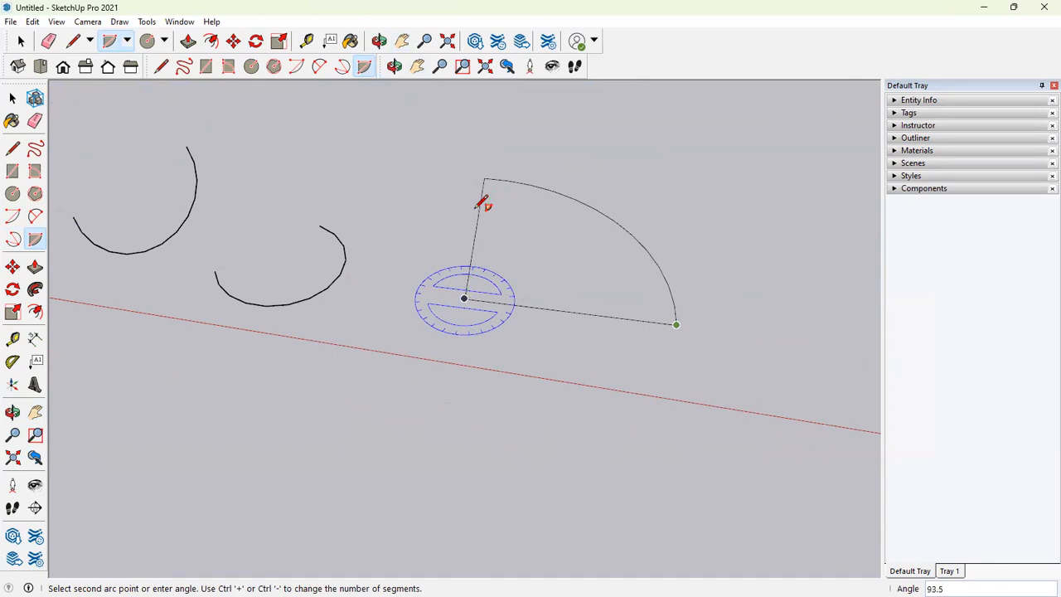
{"action": "left_click", "coordinate": [454, 207]}
{"action": "middle_click_drag", "start_coordinate": [611, 330], "coordinate": [588, 279]}
{"action": "left_click", "coordinate": [20, 43]}
{"action": "middle_click_drag", "start_coordinate": [254, 166], "coordinate": [585, 298]}
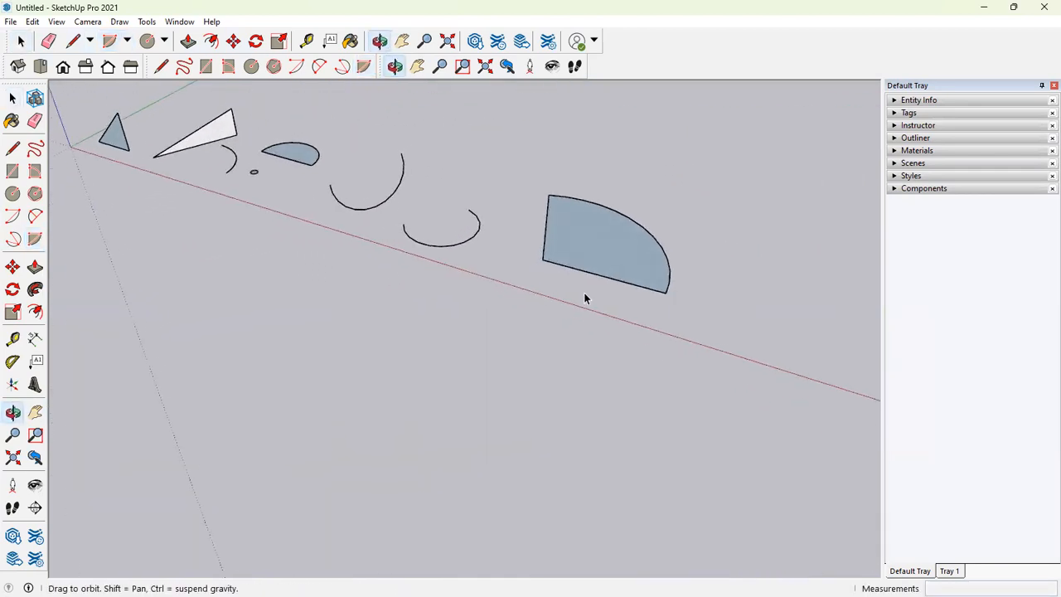
Step: Erase the straight edge of the half-round face and close the arc again with a line between its endpoints
{"action": "scroll", "coordinate": [290, 162], "scroll_direction": "up", "scroll_amount": 6}
{"action": "key", "text": "e"}
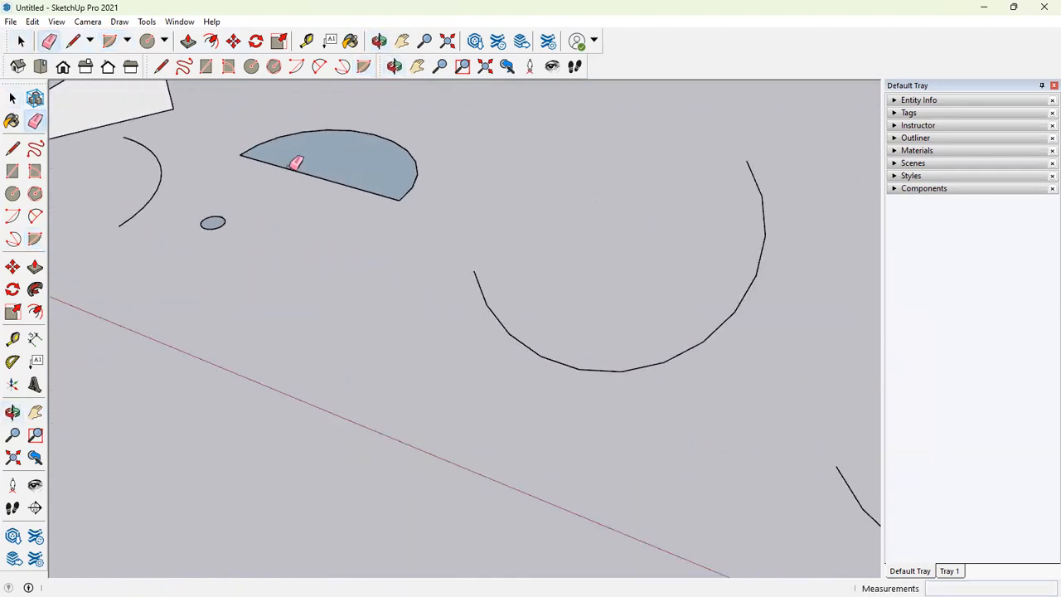
{"action": "left_click", "coordinate": [293, 167]}
{"action": "key", "text": "l"}
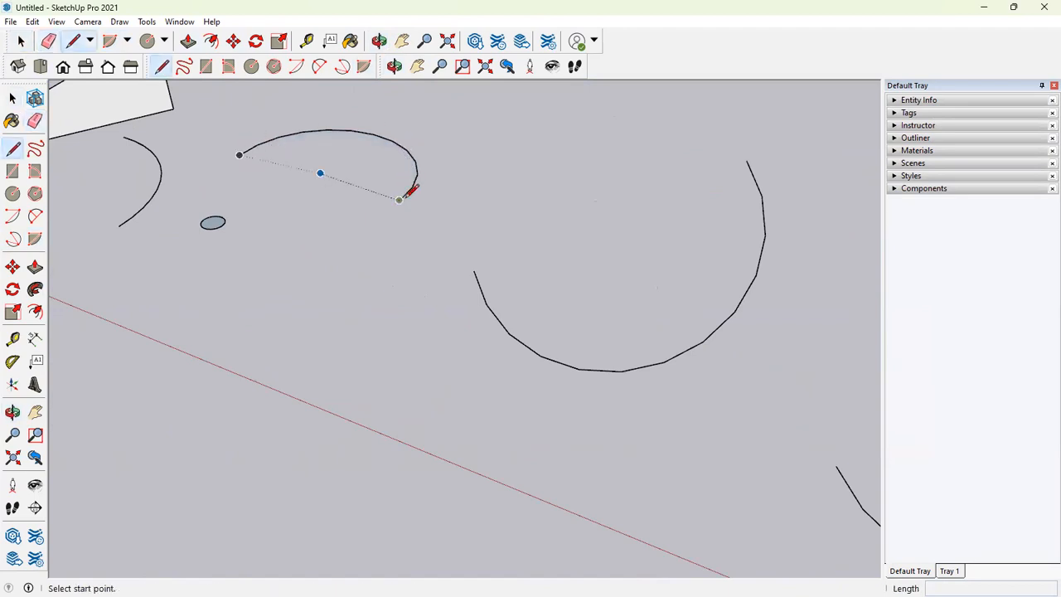
{"action": "left_click", "coordinate": [399, 199]}
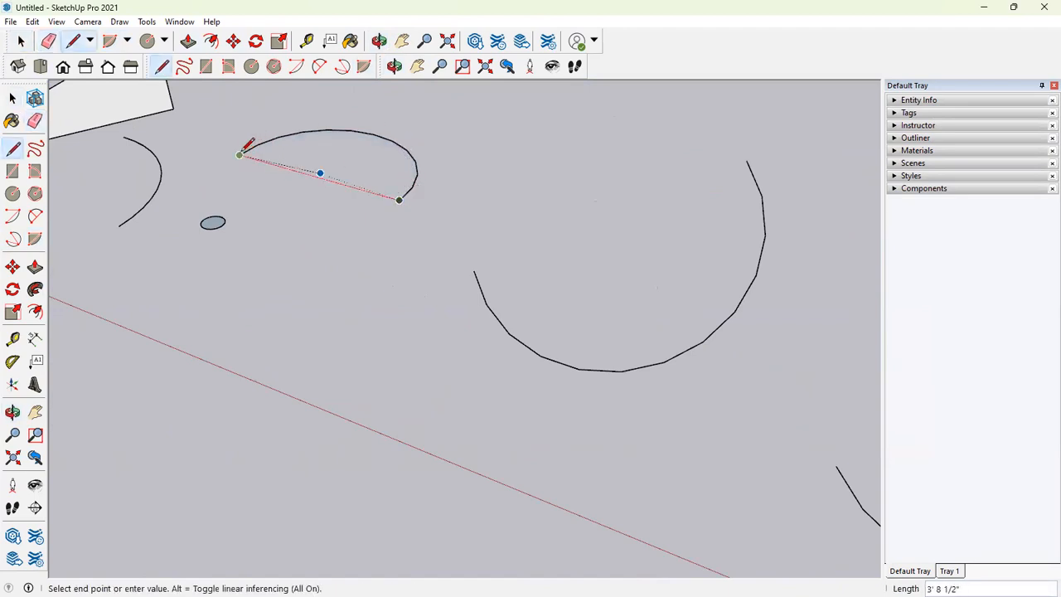
{"action": "left_click", "coordinate": [240, 154]}
{"action": "scroll", "coordinate": [264, 212], "scroll_direction": "down", "scroll_amount": 4}
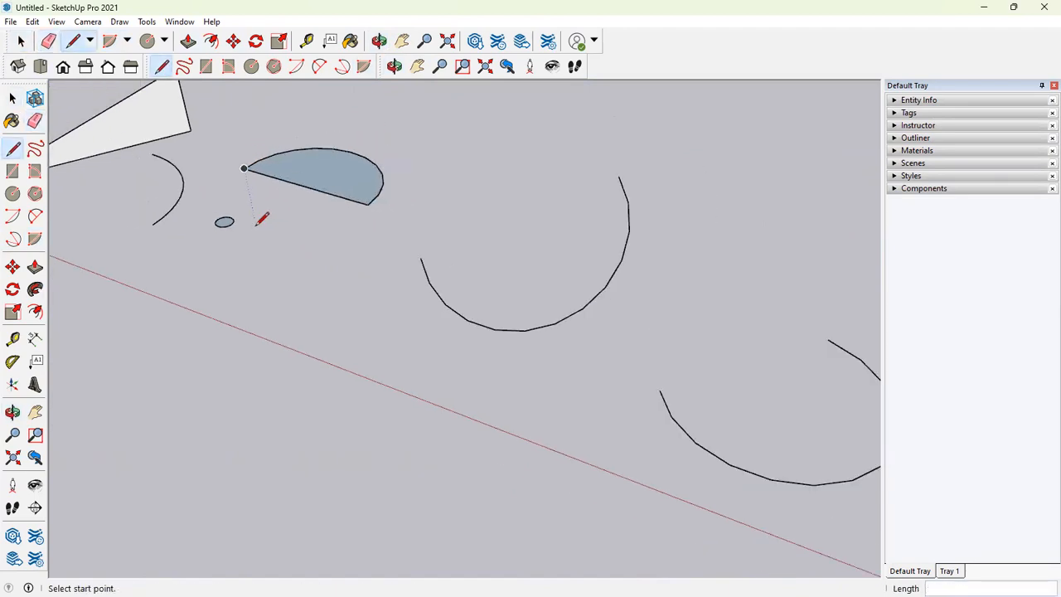
Step: Draw a small Pie face of about 90° centred on the folded shape's corner, behind the half-round face
{"action": "left_click", "coordinate": [363, 66]}
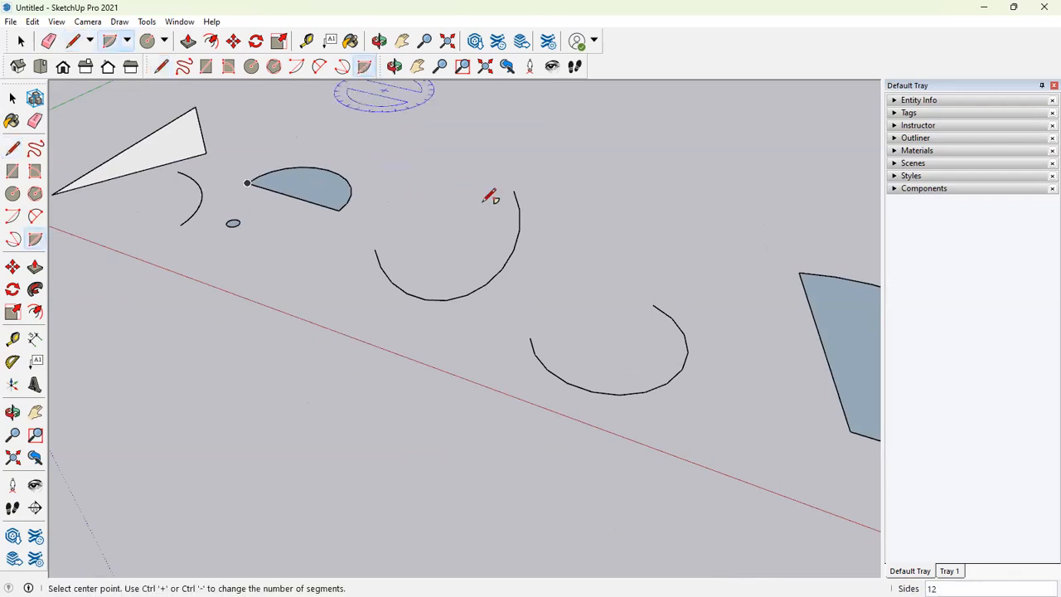
{"action": "left_click", "coordinate": [205, 153]}
{"action": "left_click", "coordinate": [248, 165]}
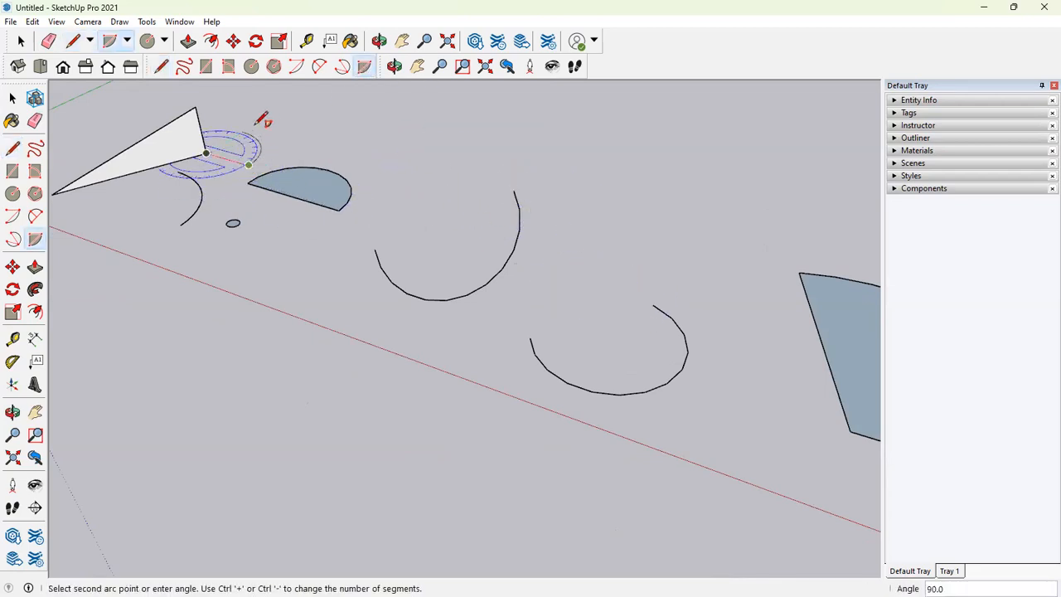
{"action": "left_click", "coordinate": [282, 146]}
{"action": "mouse_move", "coordinate": [282, 147]}
{"action": "middle_mouse_down"}
{"action": "mouse_move", "coordinate": [478, 114]}
{"action": "mouse_move", "coordinate": [219, 122]}
{"action": "mouse_move", "coordinate": [173, 90]}
{"action": "mouse_move", "coordinate": [287, 206]}
{"action": "mouse_move", "coordinate": [166, 170]}
{"action": "middle_mouse_up"}
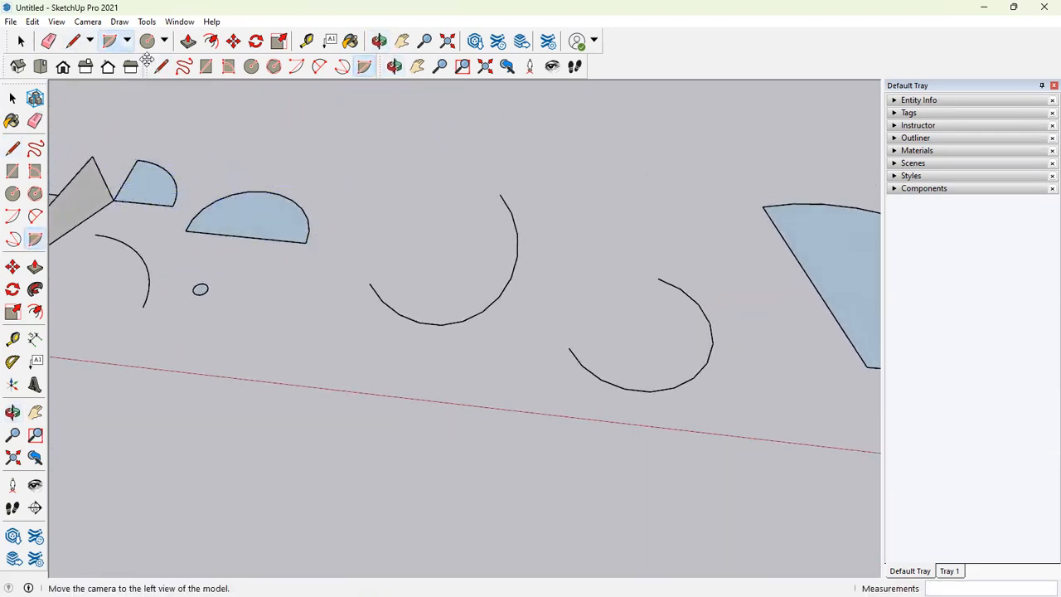
{"action": "scroll", "coordinate": [318, 334], "scroll_direction": "down", "scroll_amount": 2}
{"action": "scroll", "coordinate": [318, 334], "scroll_direction": "down", "scroll_amount": 2}
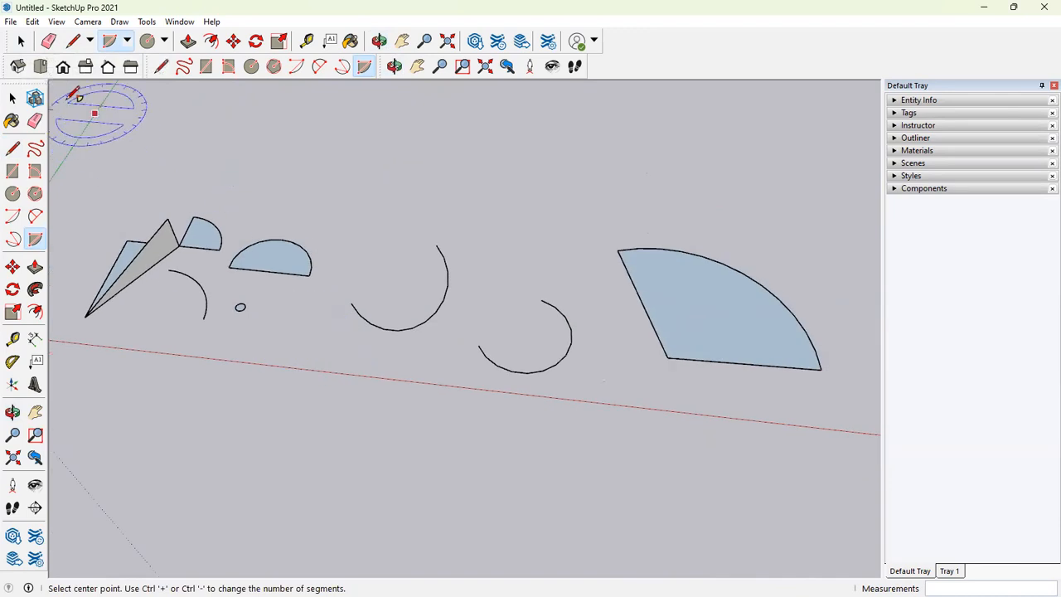
{"action": "left_click", "coordinate": [22, 41]}
{"action": "scroll", "coordinate": [249, 162], "scroll_direction": "down", "scroll_amount": 2}
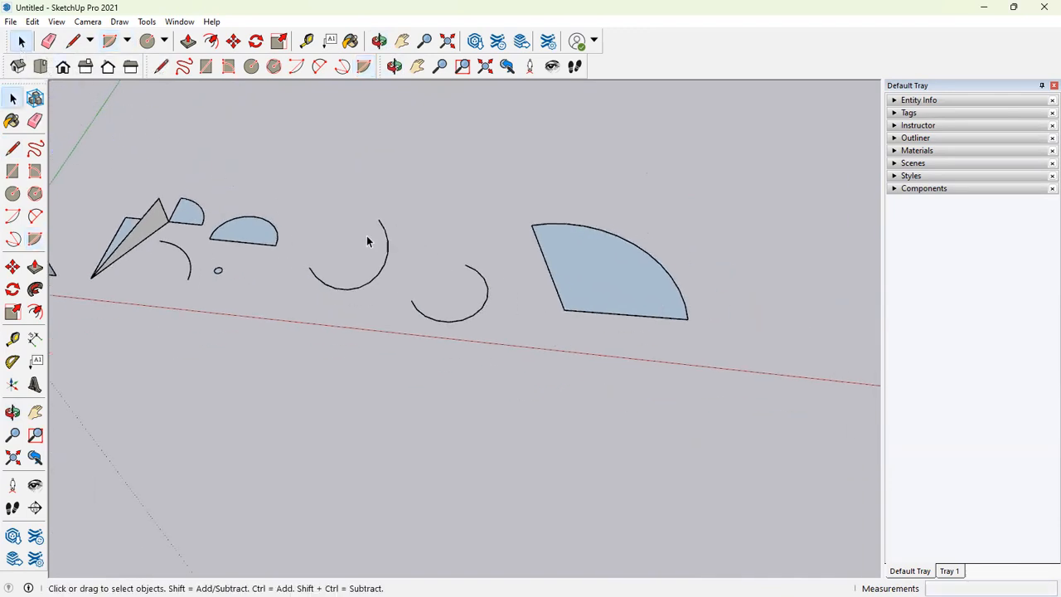
Step: Draw a centre-point arc with a 1'5" radius on the empty ground beyond the large pie face
{"action": "key", "text": "h"}
{"action": "left_click_drag", "start_coordinate": [694, 291], "coordinate": [348, 306]}
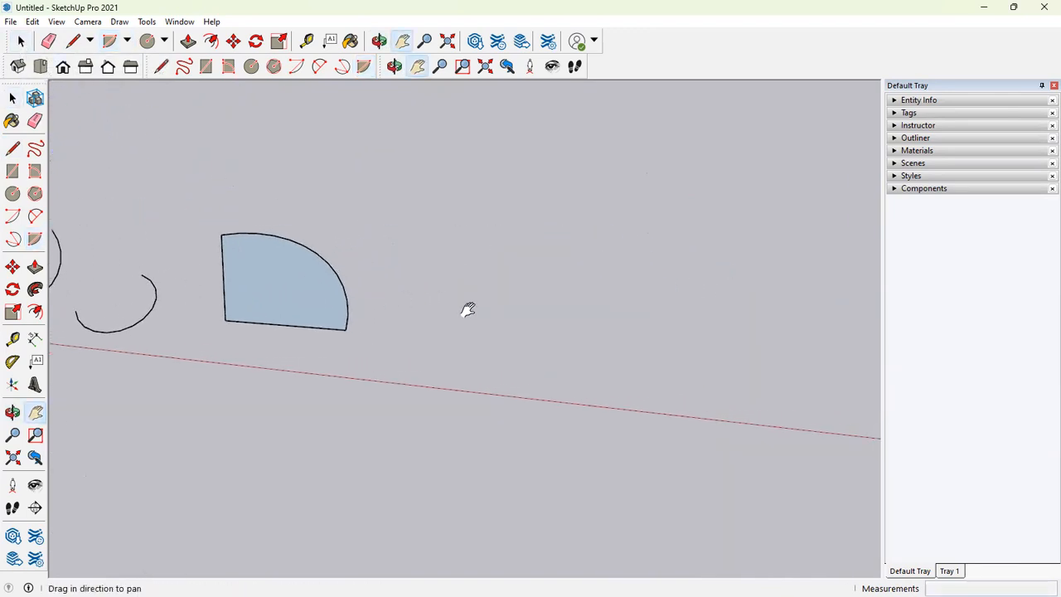
{"action": "left_click", "coordinate": [297, 66]}
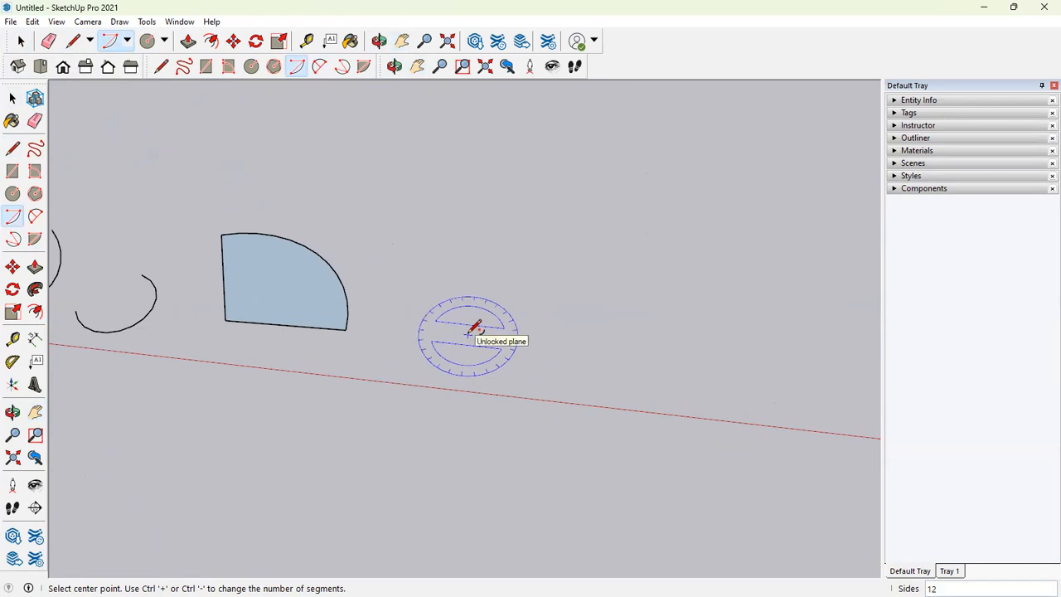
{"action": "left_click", "coordinate": [468, 334]}
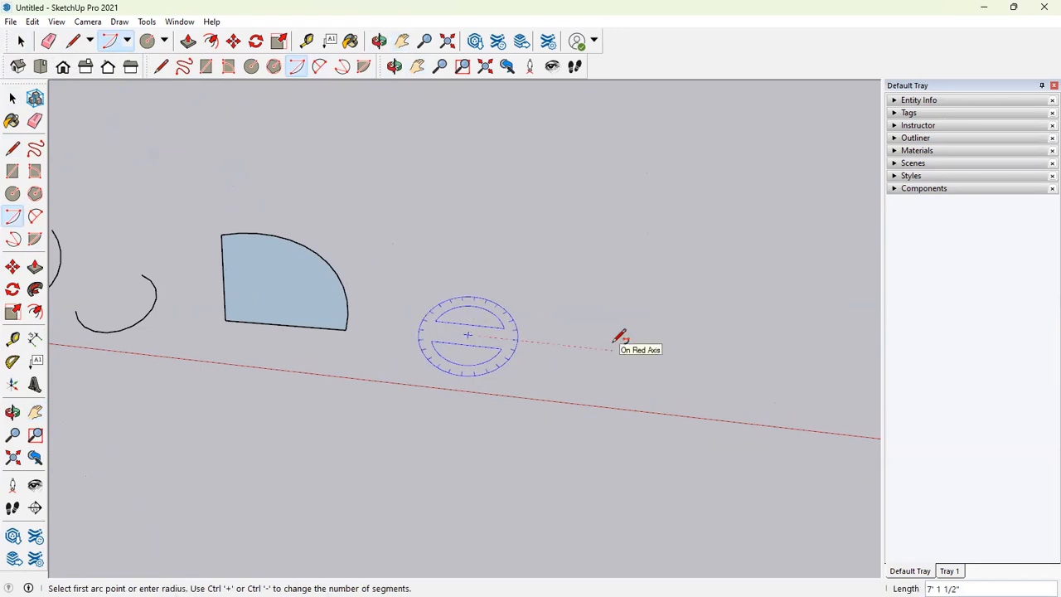
{"action": "scroll", "coordinate": [617, 341], "scroll_direction": "up", "scroll_amount": 5}
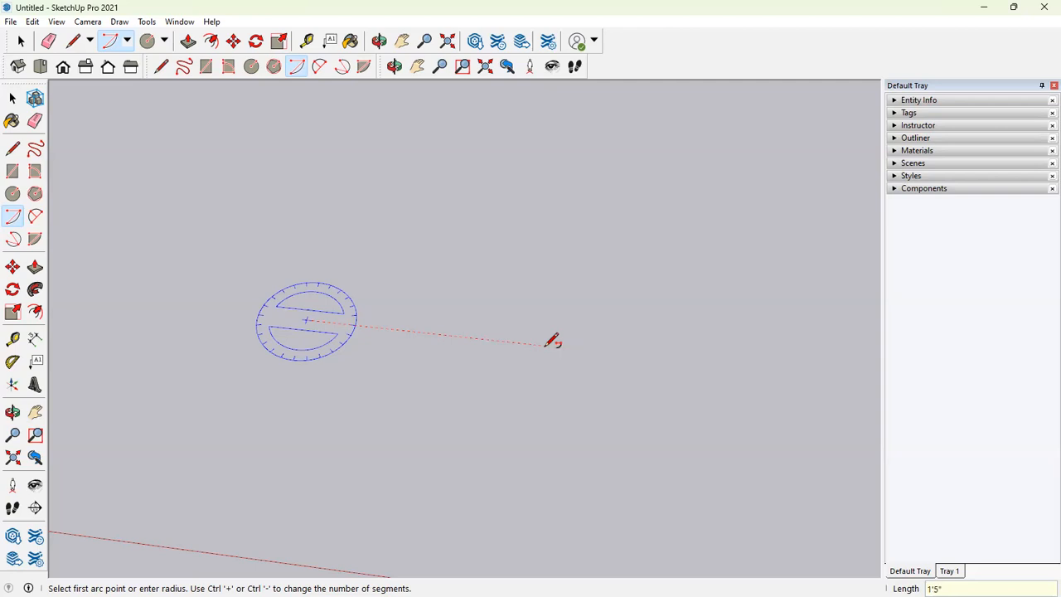
{"action": "key", "text": "Return"}
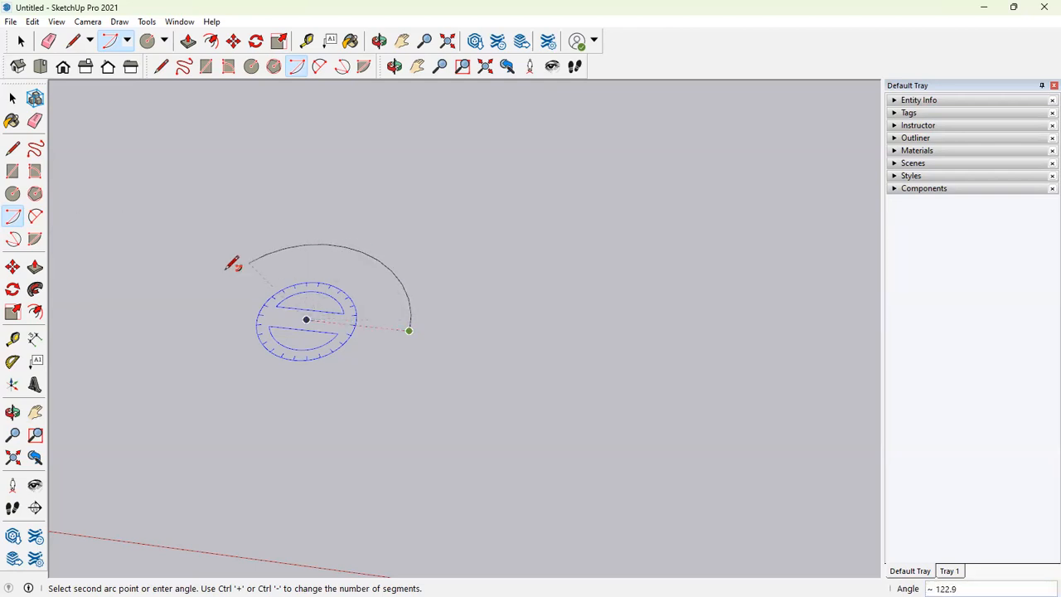
{"action": "left_click", "coordinate": [346, 443]}
{"action": "scroll", "coordinate": [443, 395], "scroll_direction": "down", "scroll_amount": 1}
{"action": "scroll", "coordinate": [672, 377], "scroll_direction": "down", "scroll_amount": 3}
{"action": "scroll", "coordinate": [464, 315], "scroll_direction": "down", "scroll_amount": 1}
{"action": "left_click", "coordinate": [21, 40]}
{"action": "scroll", "coordinate": [477, 377], "scroll_direction": "down", "scroll_amount": 2}
{"action": "scroll", "coordinate": [477, 375], "scroll_direction": "down", "scroll_amount": 2}
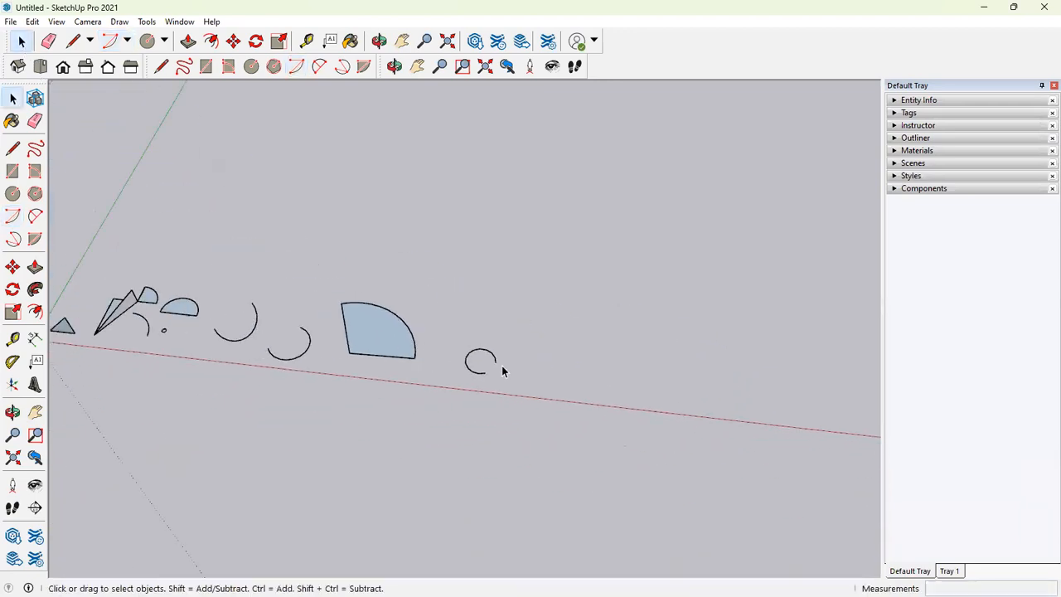
Step: Erase the small centre-point arc beyond the large pie face
{"action": "scroll", "coordinate": [502, 366], "scroll_direction": "down", "scroll_amount": 1}
{"action": "key", "text": "e"}
{"action": "left_click", "coordinate": [482, 364]}
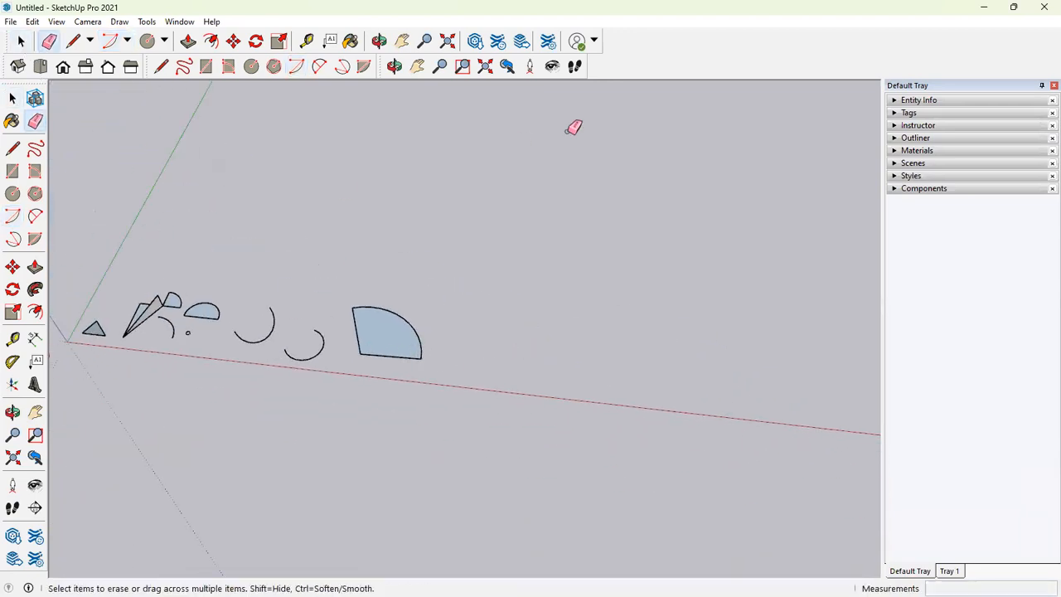
{"action": "key", "text": "space"}
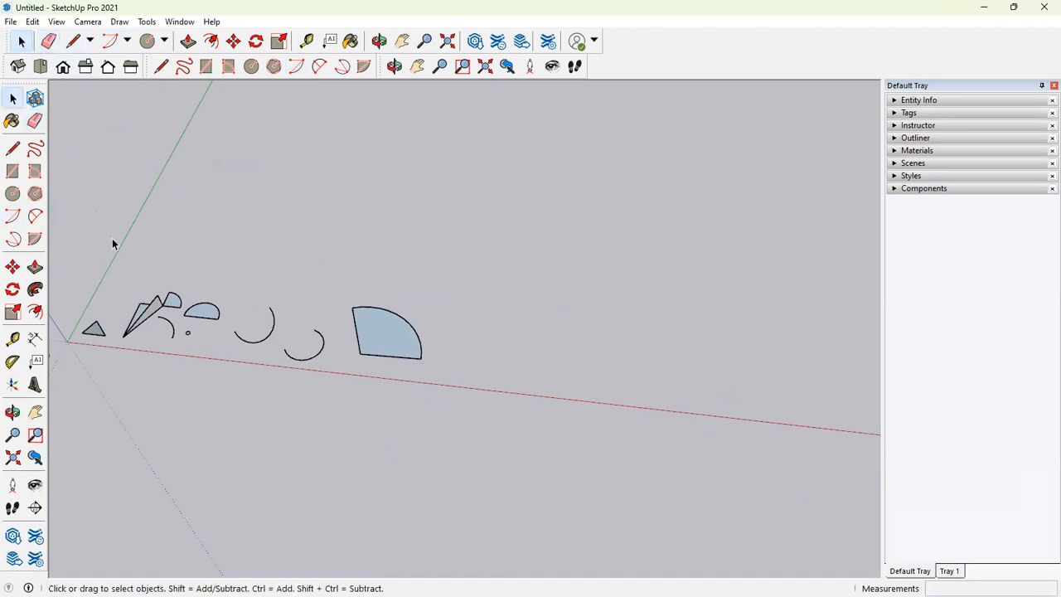
{"action": "left_click", "coordinate": [13, 171]}
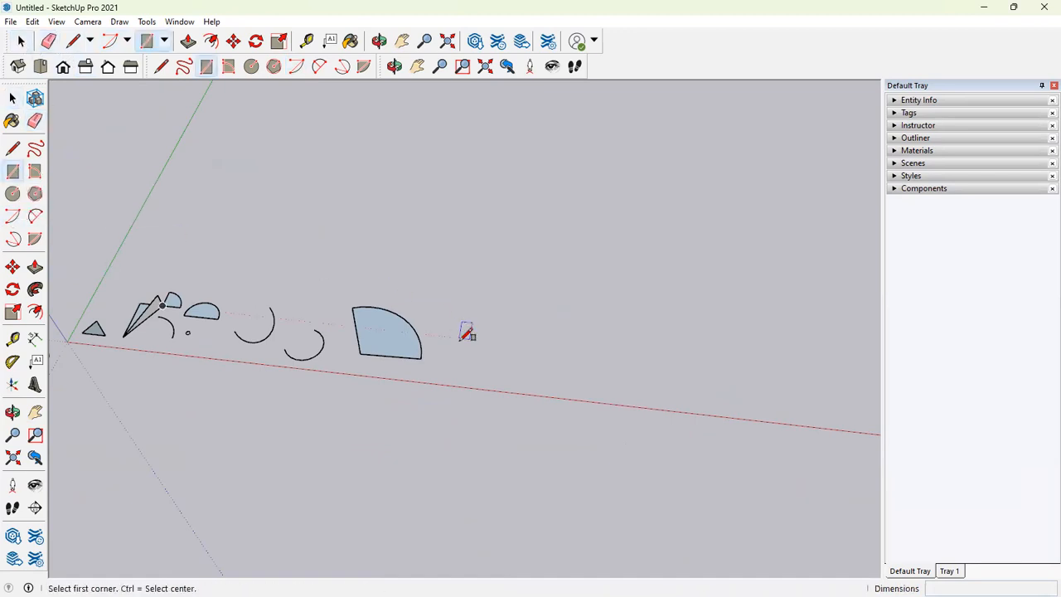
{"action": "scroll", "coordinate": [473, 351], "scroll_direction": "up", "scroll_amount": 2}
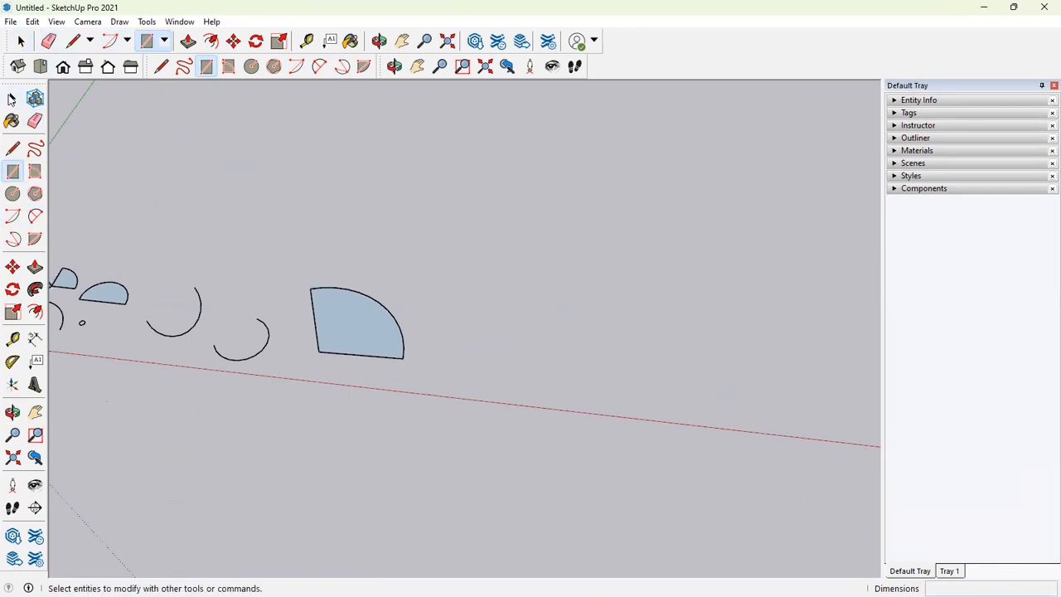
{"action": "left_click", "coordinate": [12, 100]}
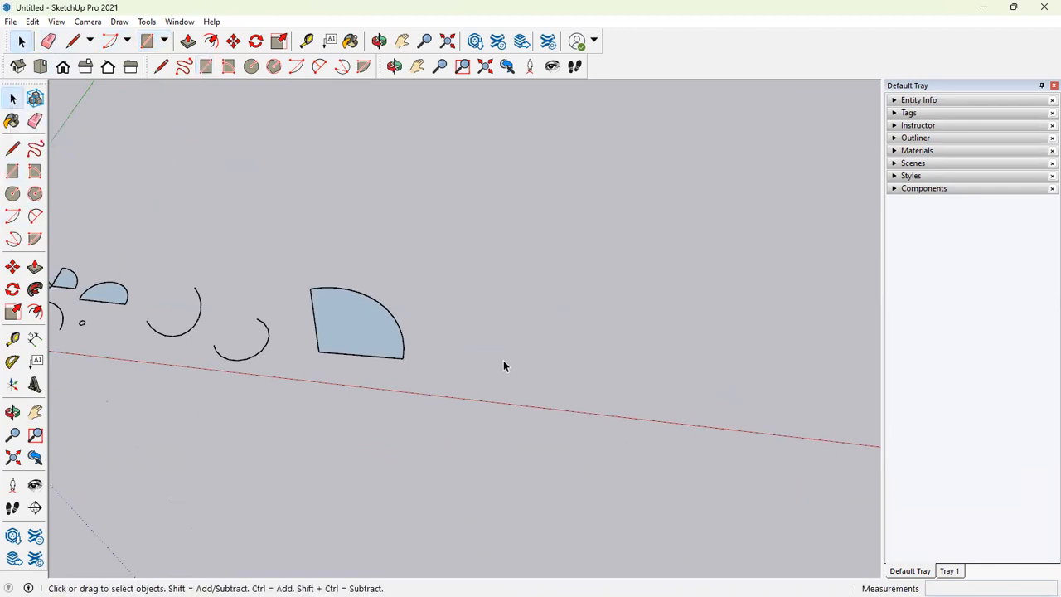
Step: Draw a closed four-sided face with the Line tool on the empty ground beyond the large pie face
{"action": "key", "text": "l"}
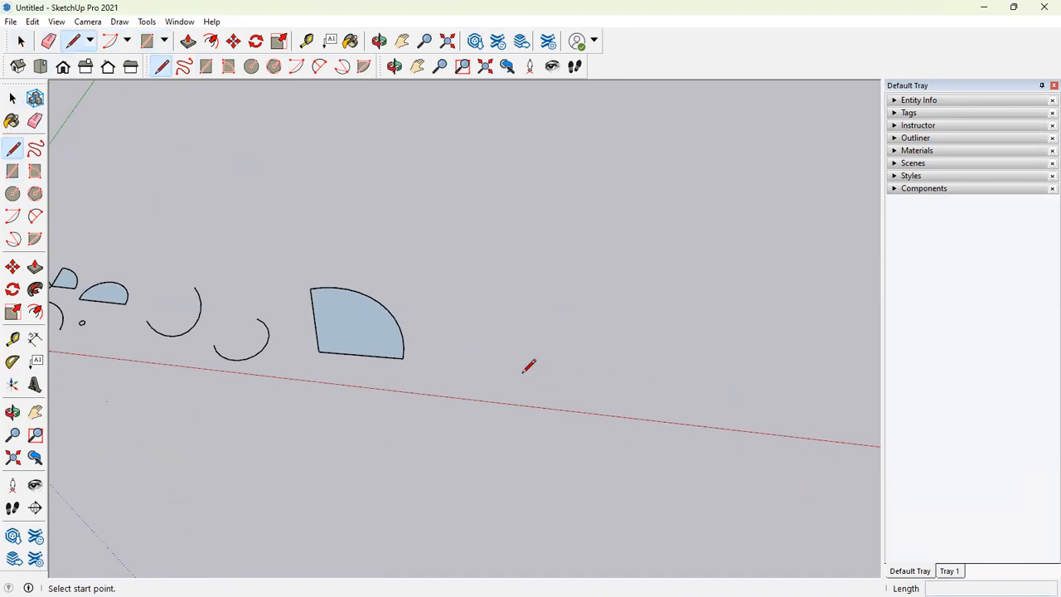
{"action": "left_click", "coordinate": [515, 372]}
{"action": "left_click", "coordinate": [695, 281]}
{"action": "left_click", "coordinate": [677, 282]}
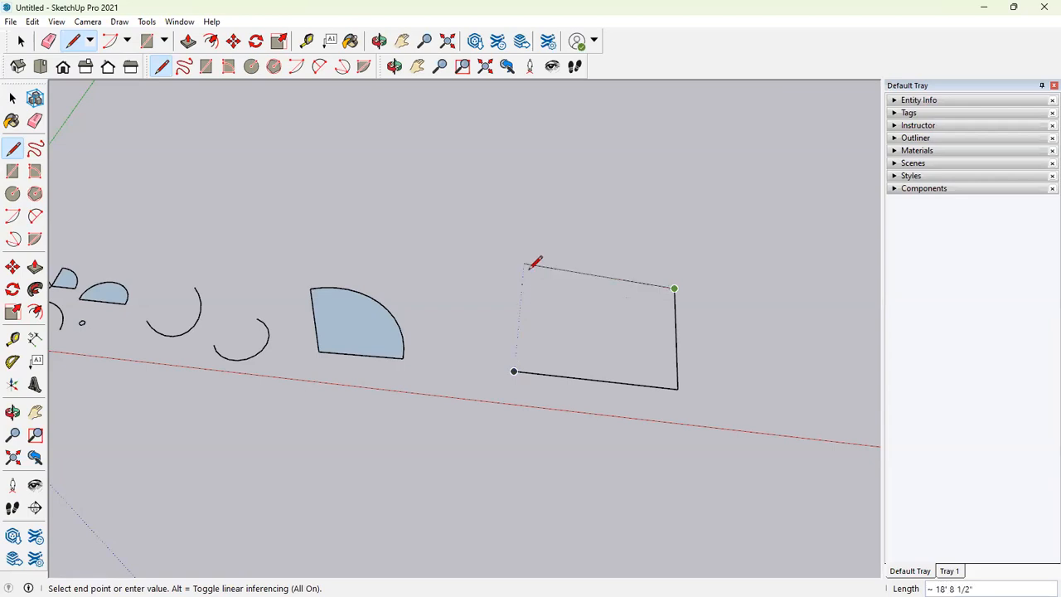
{"action": "left_click", "coordinate": [526, 273]}
{"action": "left_click", "coordinate": [514, 372]}
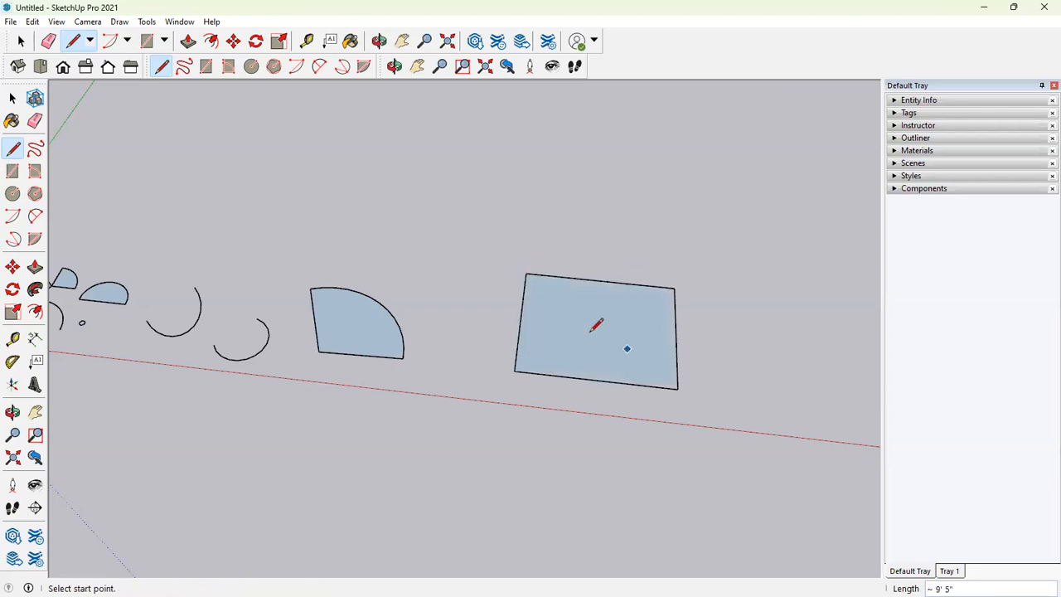
{"action": "scroll", "coordinate": [492, 313], "scroll_direction": "down", "scroll_amount": 2}
{"action": "key", "text": "h"}
{"action": "left_click_drag", "start_coordinate": [633, 346], "coordinate": [366, 309]}
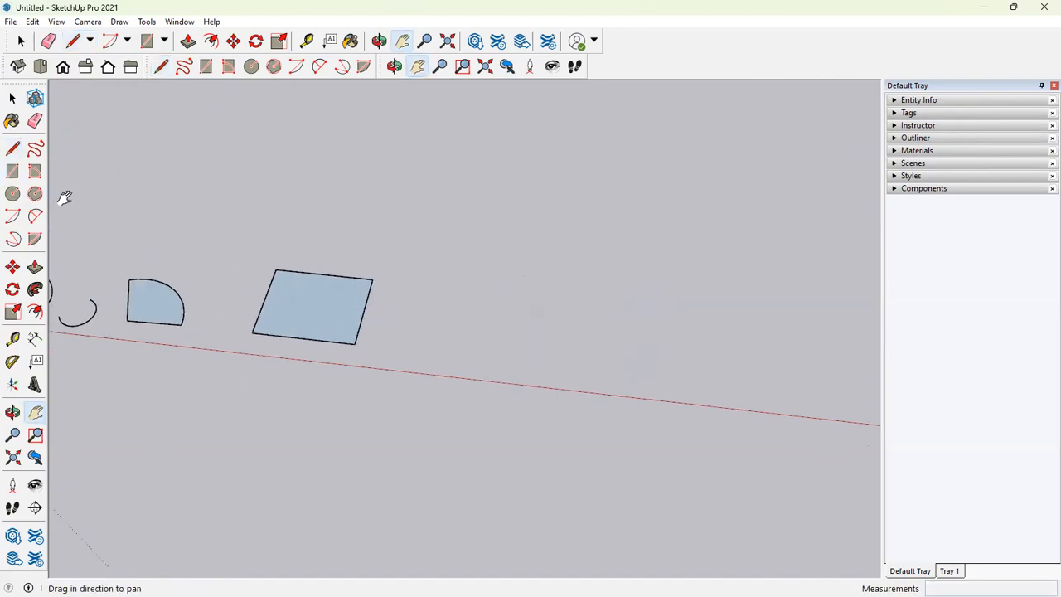
{"action": "left_click", "coordinate": [12, 172]}
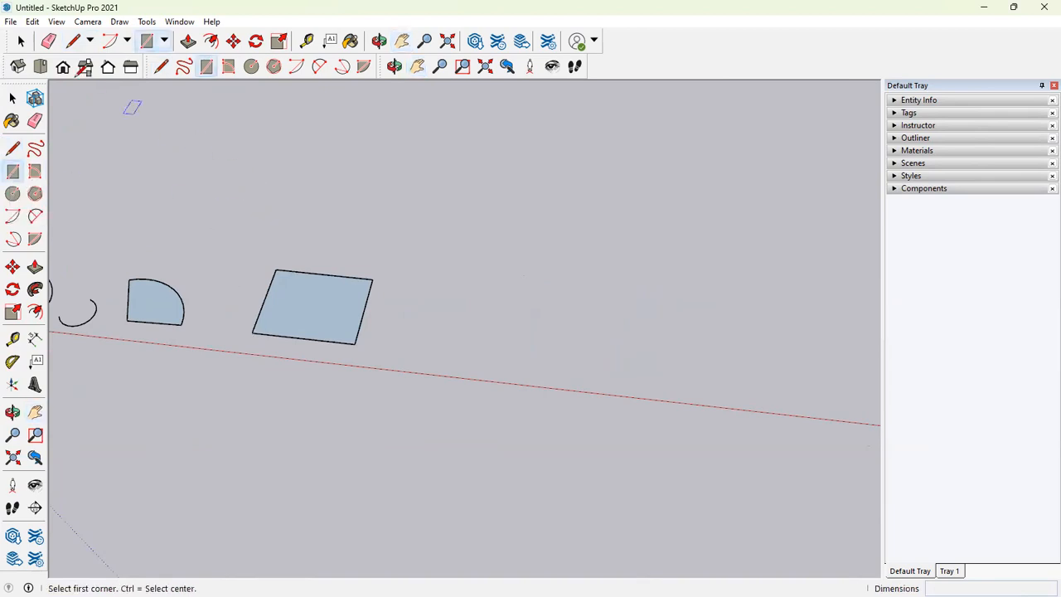
{"action": "left_click", "coordinate": [21, 40]}
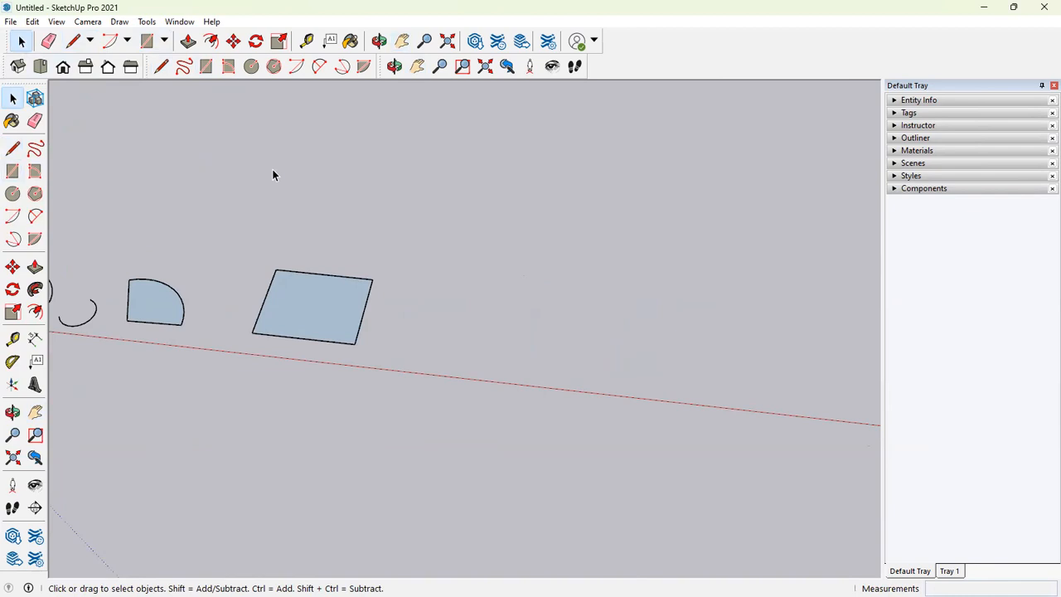
Step: Draw a freehand rectangle about 23' 6" by 20' 1" on the ground, next to the existing rectangle along the red axis
{"action": "key", "text": "r"}
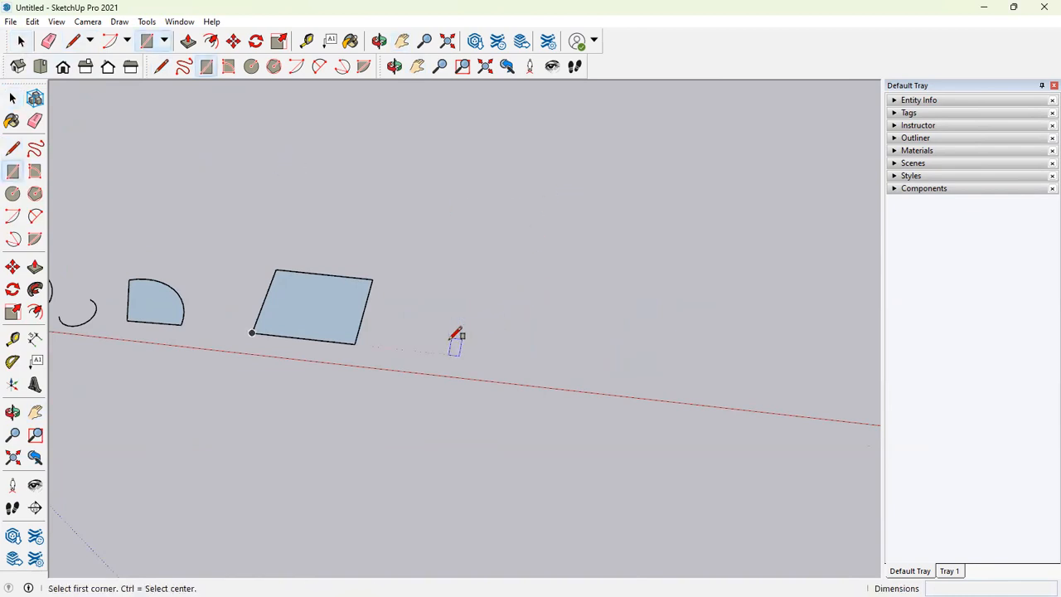
{"action": "left_click", "coordinate": [445, 354]}
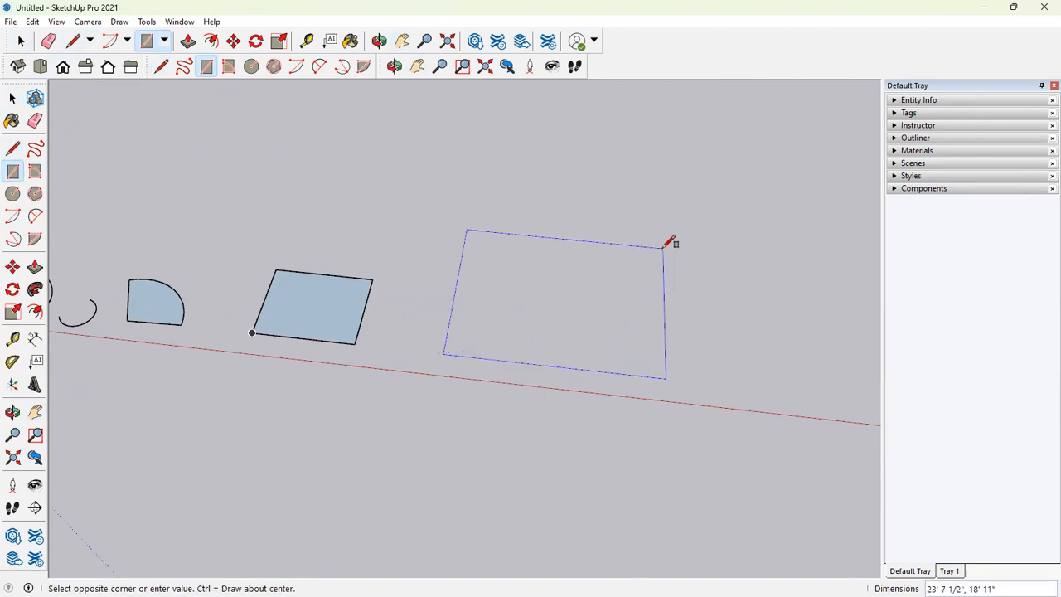
{"action": "key", "text": "Escape"}
{"action": "left_click", "coordinate": [435, 354]}
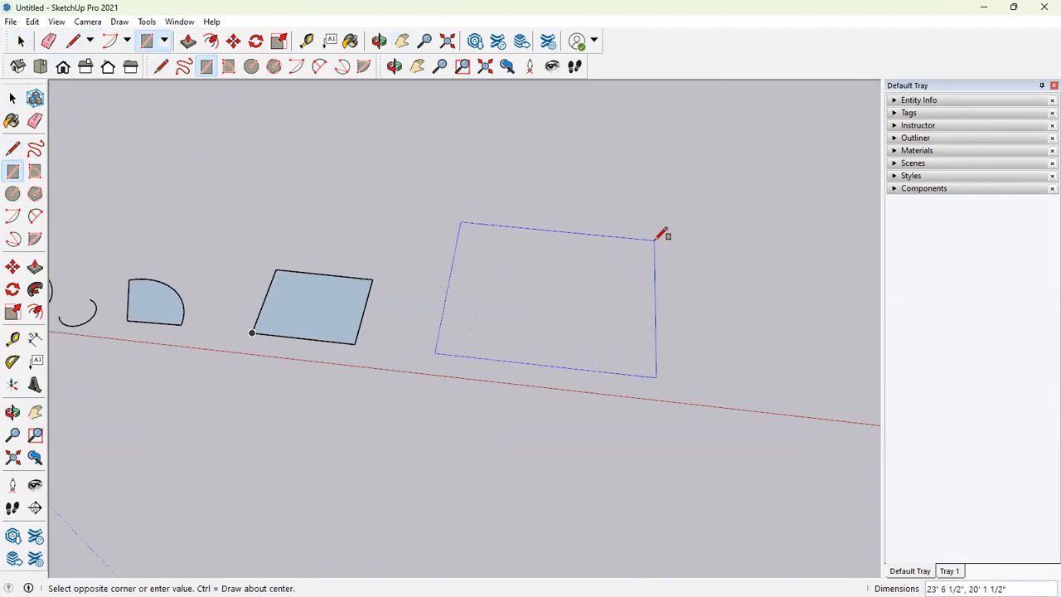
{"action": "left_click", "coordinate": [655, 240]}
Step: Draw a 3' by 1' rectangle on the ground, beyond the large freehand rectangle along the red axis
{"action": "middle_click_drag", "start_coordinate": [572, 334], "coordinate": [427, 335]}
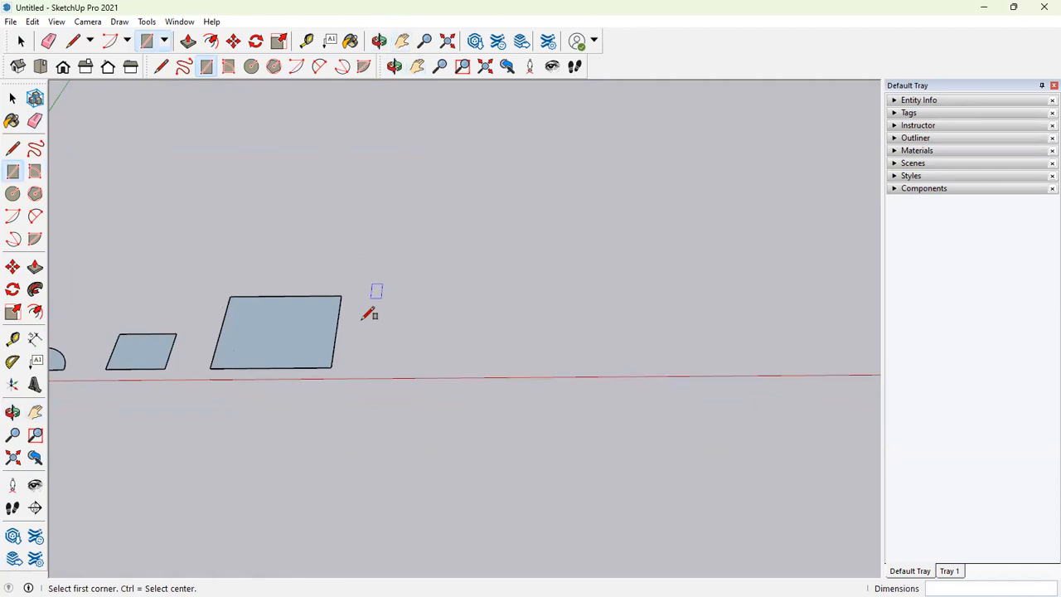
{"action": "left_click", "coordinate": [405, 367]}
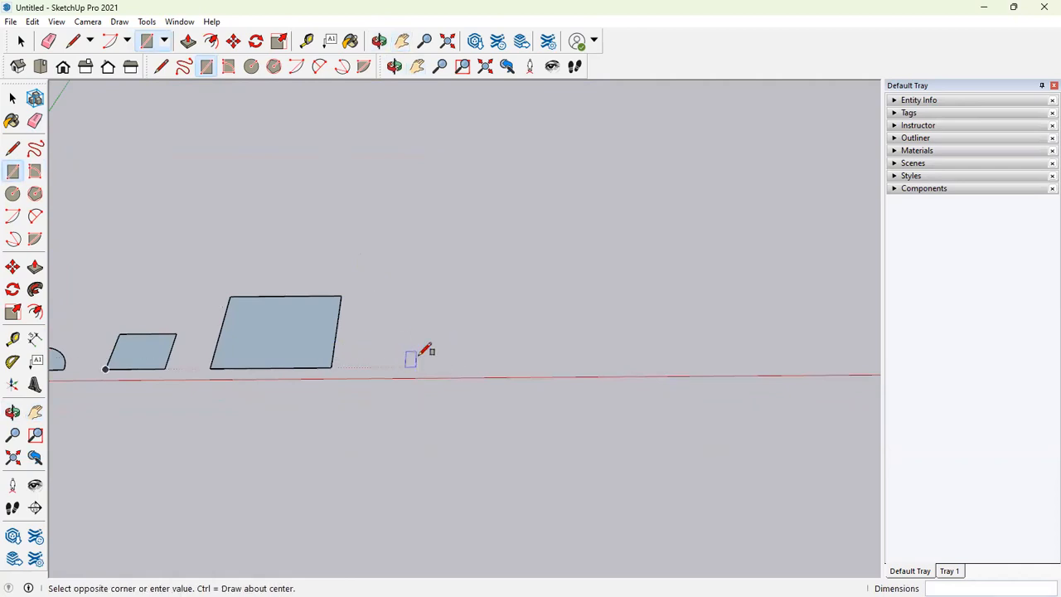
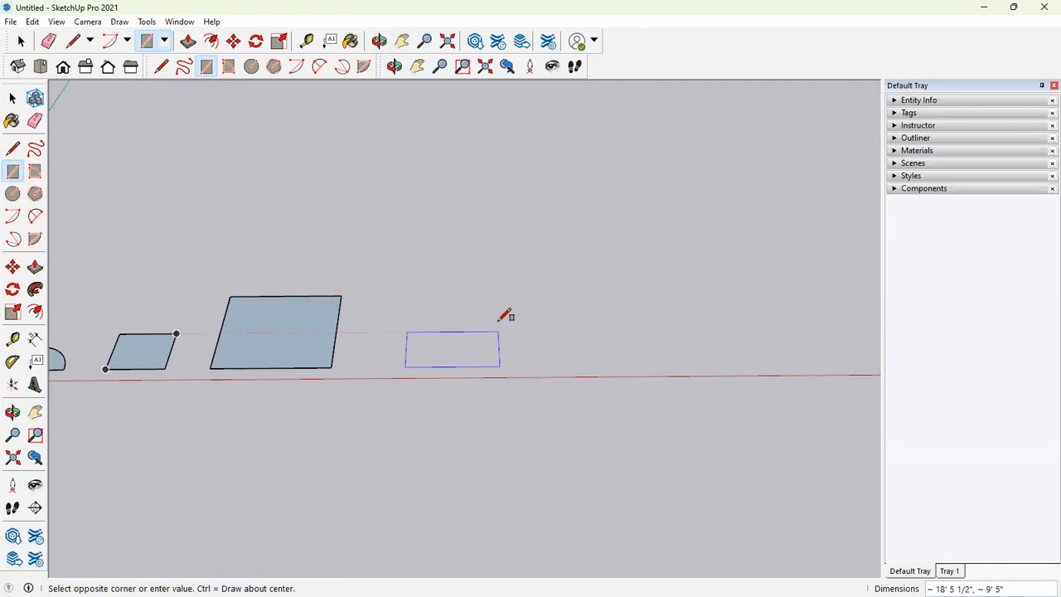
{"action": "type", "text": "3',1"}
{"action": "key", "text": "Return"}
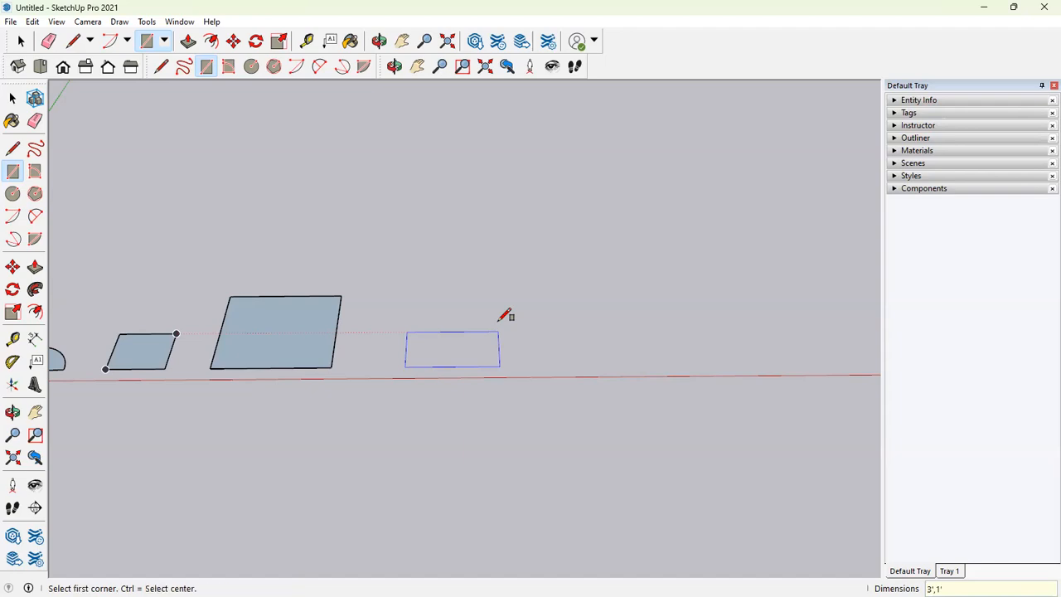
Step: Measure the small rectangle's length between its short edges and check its width with the Tape Measure
{"action": "scroll", "coordinate": [465, 343], "scroll_direction": "up", "scroll_amount": 5}
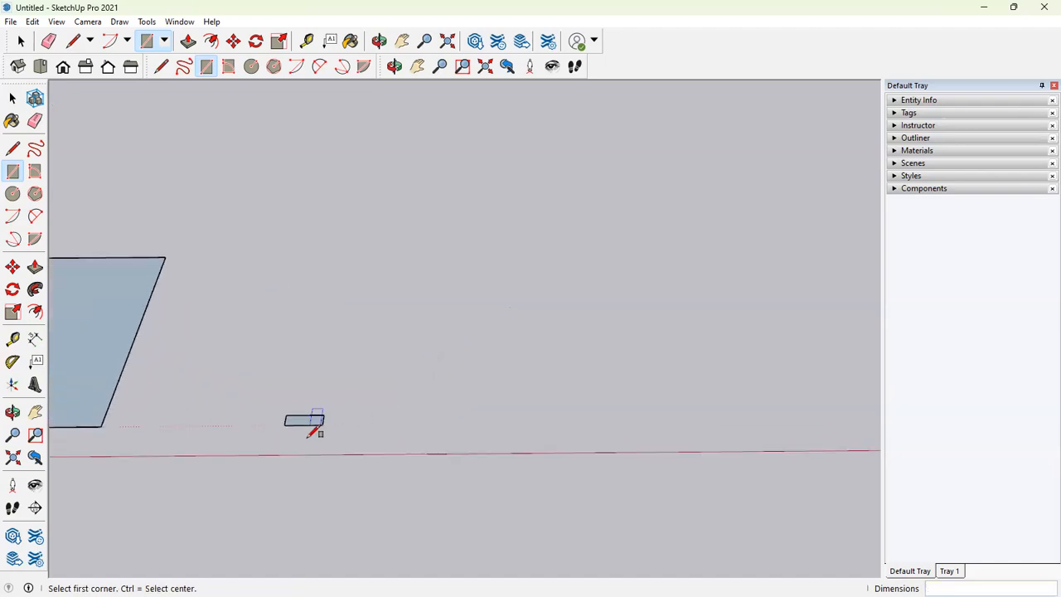
{"action": "left_click", "coordinate": [20, 42]}
{"action": "scroll", "coordinate": [282, 431], "scroll_direction": "up", "scroll_amount": 6}
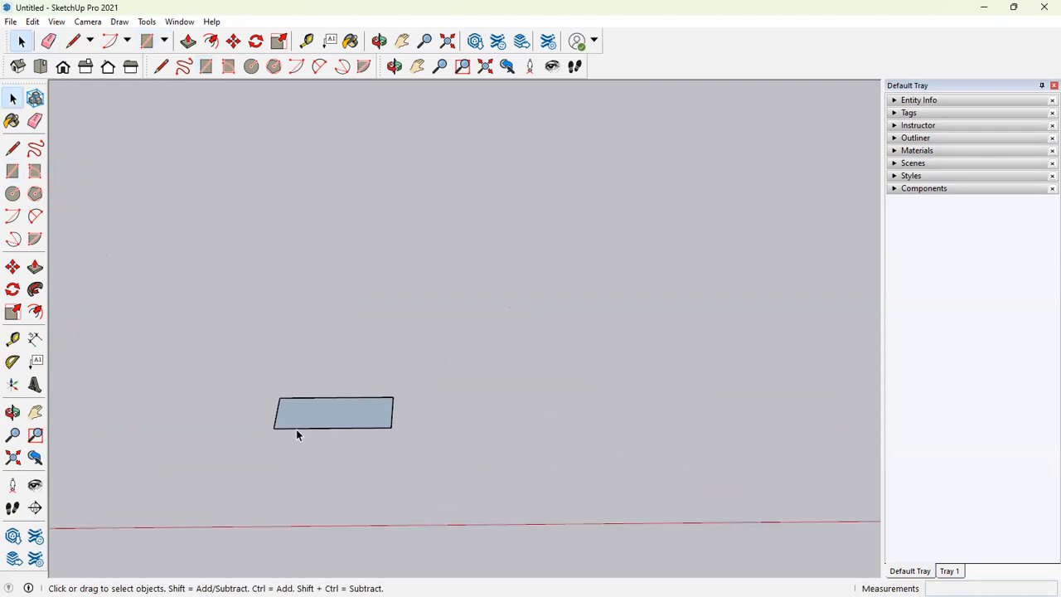
{"action": "left_click", "coordinate": [13, 339]}
{"action": "left_click", "coordinate": [249, 390]}
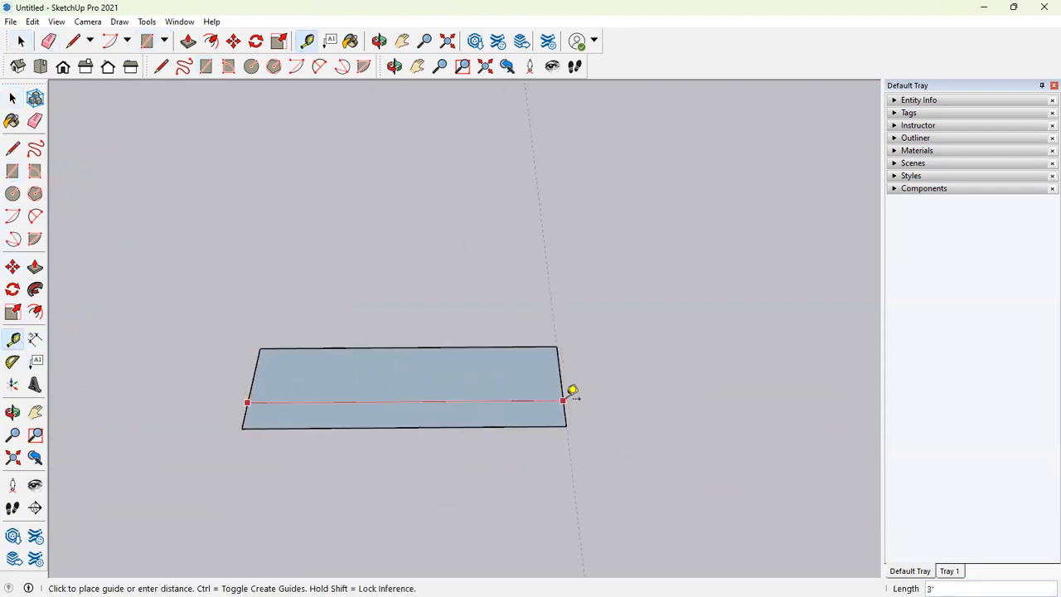
{"action": "left_click", "coordinate": [566, 400]}
{"action": "left_click", "coordinate": [543, 426]}
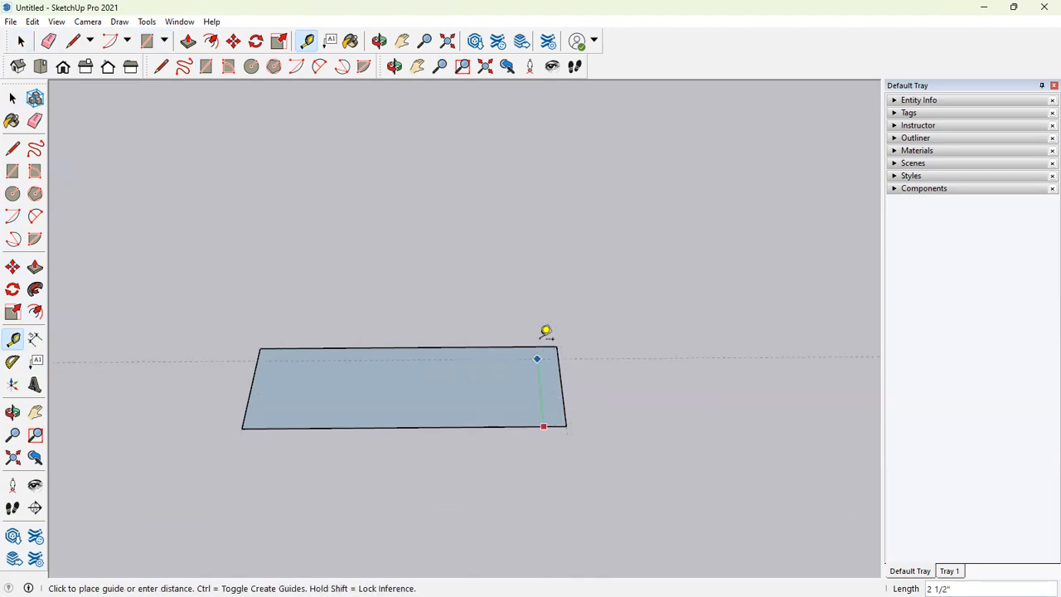
{"action": "key", "text": "Escape"}
{"action": "key", "text": "space"}
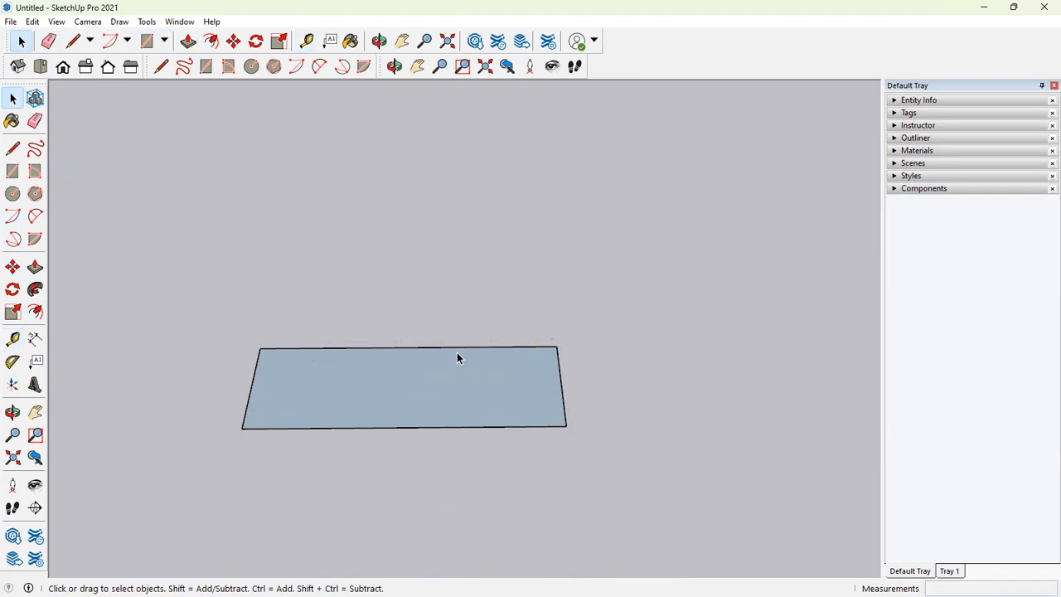
Step: Draw a 20' by 40' rectangle on the ground, just beyond the small 3' by 1' rectangle
{"action": "scroll", "coordinate": [521, 415], "scroll_direction": "down", "scroll_amount": 5}
{"action": "middle_click_drag", "start_coordinate": [393, 422], "coordinate": [489, 423]}
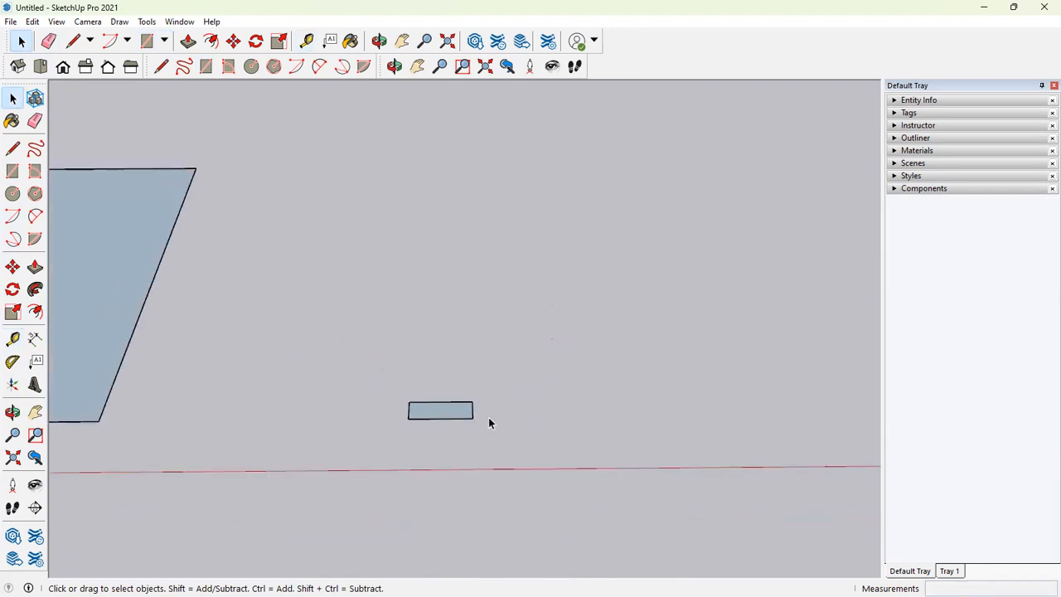
{"action": "scroll", "coordinate": [557, 410], "scroll_direction": "down", "scroll_amount": 2}
{"action": "key", "text": "r"}
{"action": "left_click", "coordinate": [551, 412]}
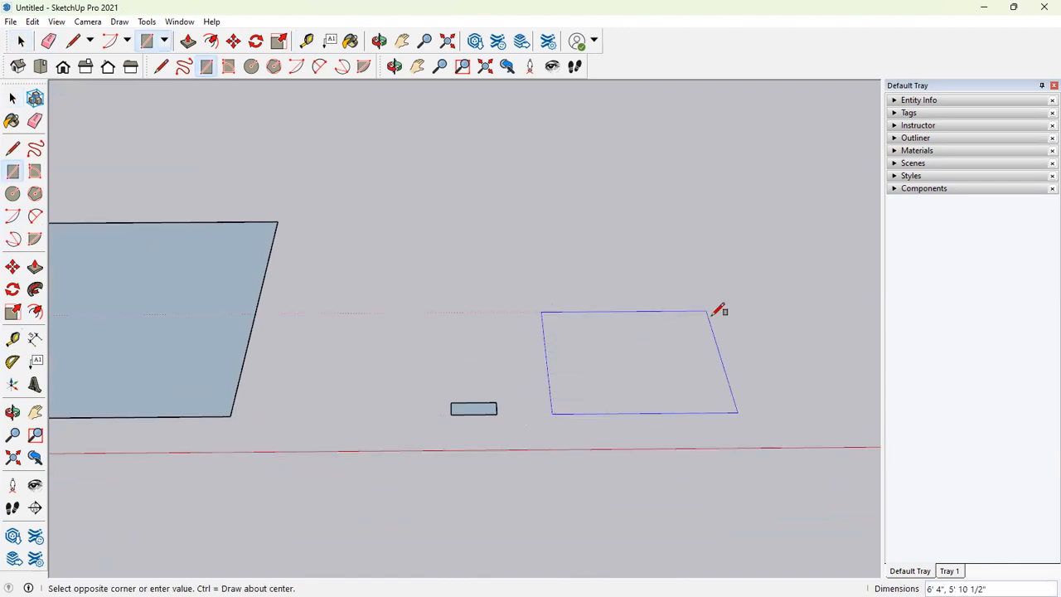
{"action": "type", "text": "2"}
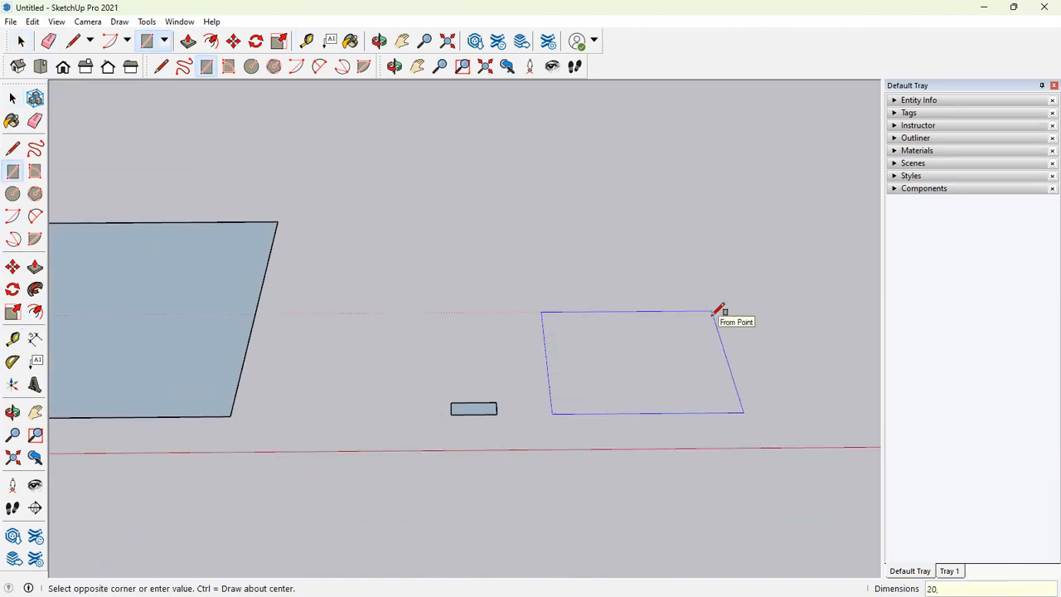
{"action": "type", "text": "0',40'"}
{"action": "key", "text": "Return"}
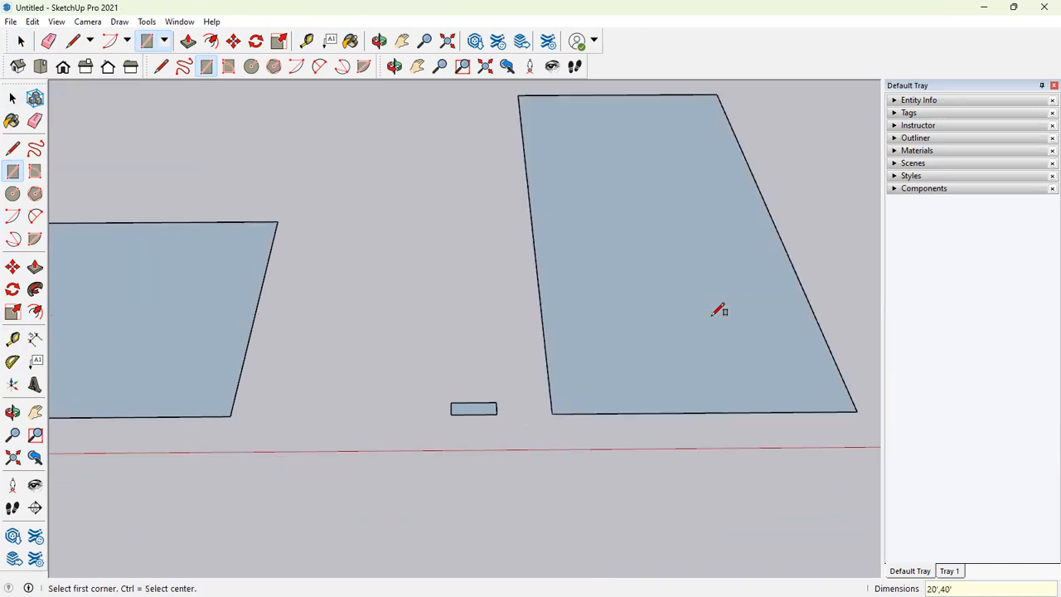
Step: Draw an upright 20' by 40' rectangle from the origin on the plane of the green and blue axes
{"action": "scroll", "coordinate": [718, 310], "scroll_direction": "down", "scroll_amount": 5}
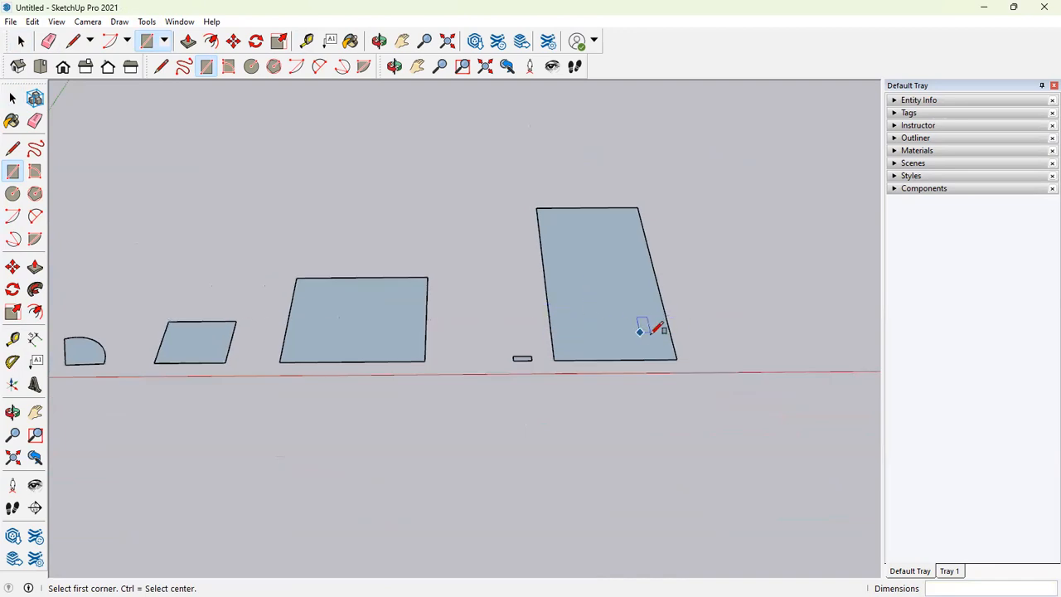
{"action": "mouse_move", "coordinate": [675, 334]}
{"action": "middle_mouse_down"}
{"action": "mouse_move", "coordinate": [562, 184]}
{"action": "mouse_move", "coordinate": [678, 279]}
{"action": "mouse_move", "coordinate": [573, 457]}
{"action": "middle_mouse_up"}
{"action": "scroll", "coordinate": [678, 279], "scroll_direction": "down", "scroll_amount": 5}
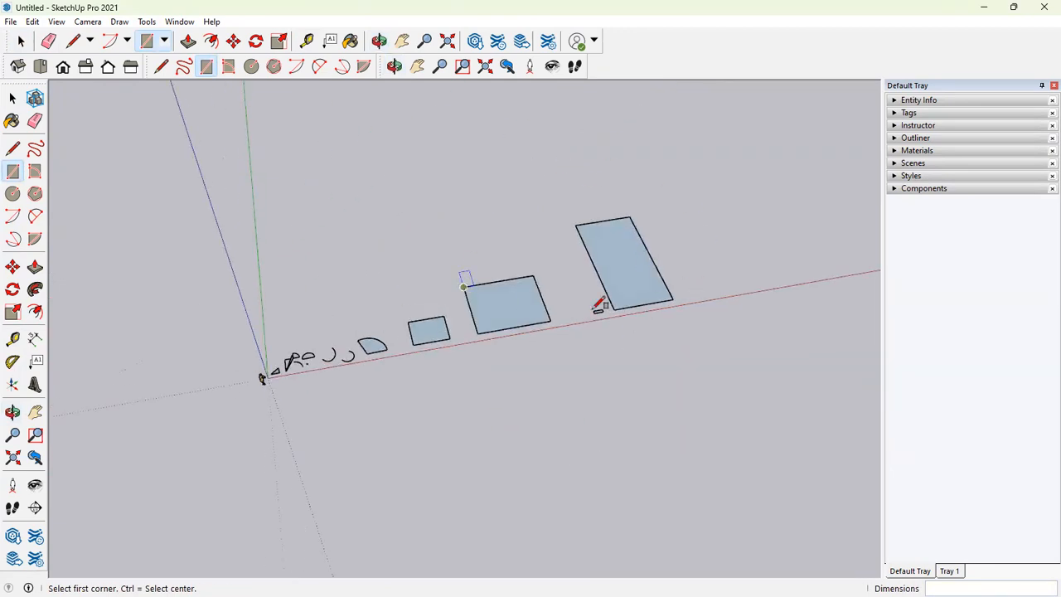
{"action": "middle_click_drag", "start_coordinate": [598, 307], "coordinate": [561, 233]}
{"action": "mouse_move", "coordinate": [410, 308]}
{"action": "middle_mouse_down"}
{"action": "mouse_move", "coordinate": [227, 212]}
{"action": "mouse_move", "coordinate": [332, 246]}
{"action": "mouse_move", "coordinate": [505, 275]}
{"action": "mouse_move", "coordinate": [445, 285]}
{"action": "mouse_move", "coordinate": [502, 415]}
{"action": "middle_mouse_up"}
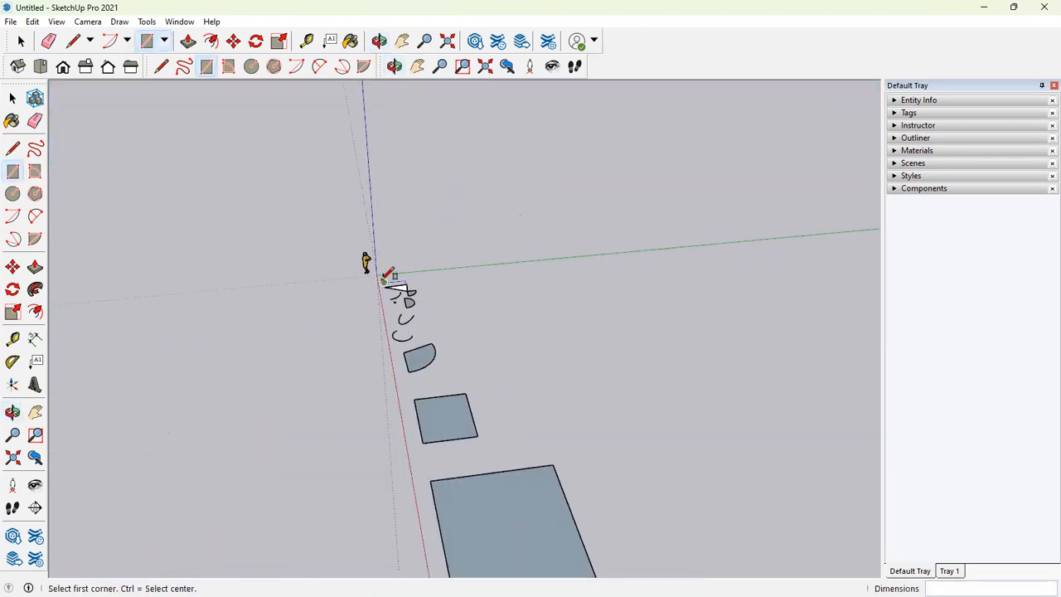
{"action": "scroll", "coordinate": [386, 276], "scroll_direction": "up", "scroll_amount": 1}
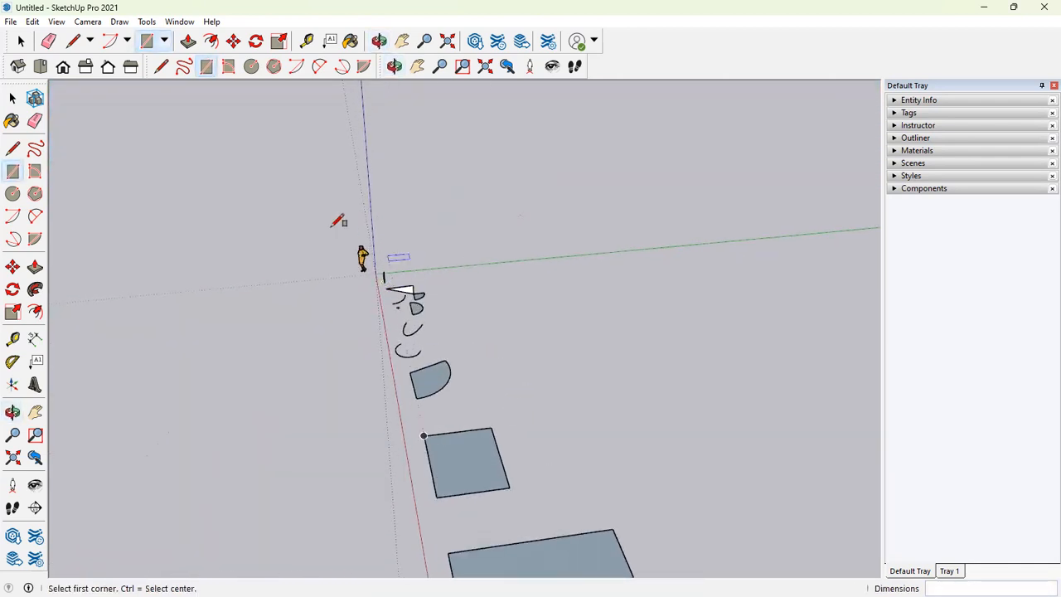
{"action": "left_click", "coordinate": [377, 273]}
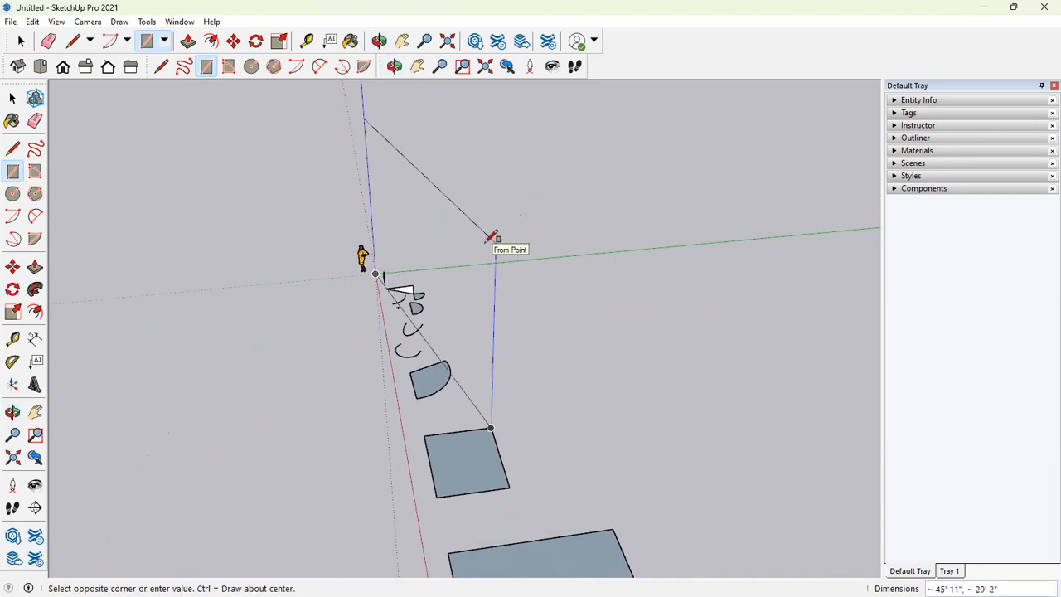
{"action": "middle_click_drag", "start_coordinate": [375, 248], "coordinate": [713, 174]}
{"action": "middle_click_drag", "start_coordinate": [561, 188], "coordinate": [221, 213]}
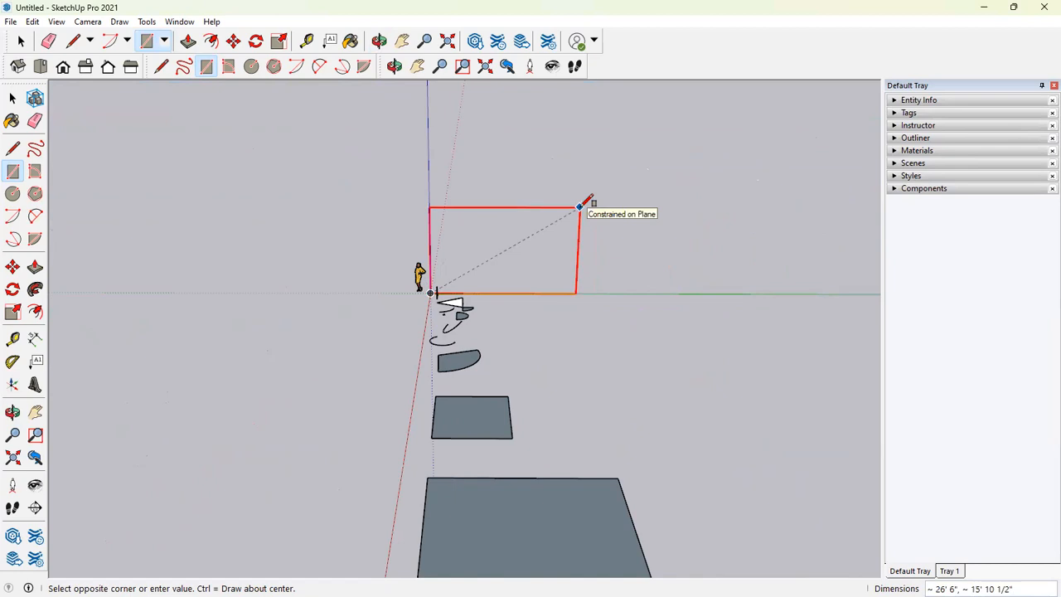
{"action": "type", "text": "20',40"}
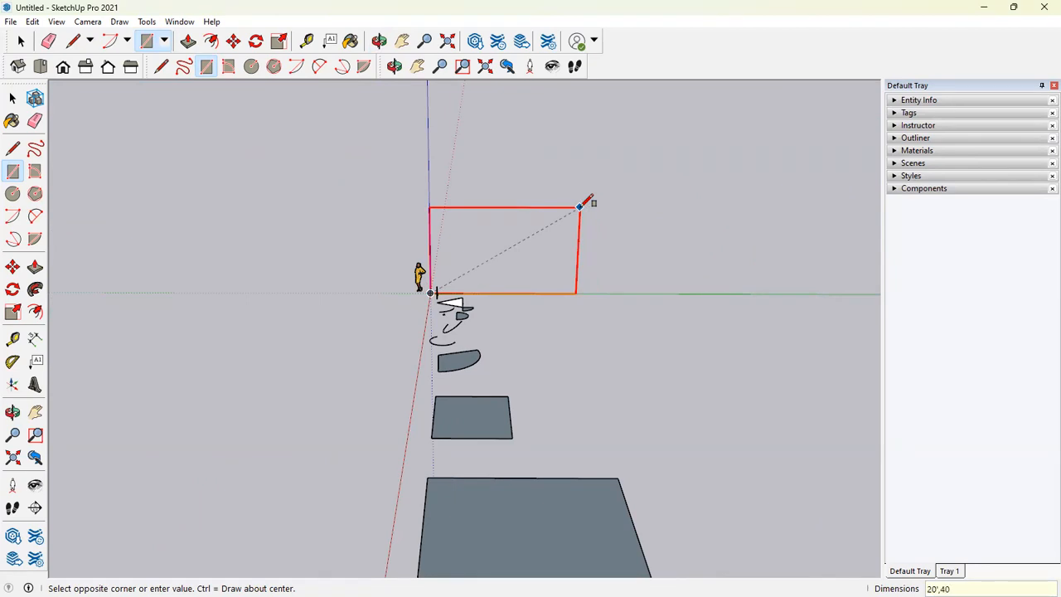
{"action": "key", "text": "Return"}
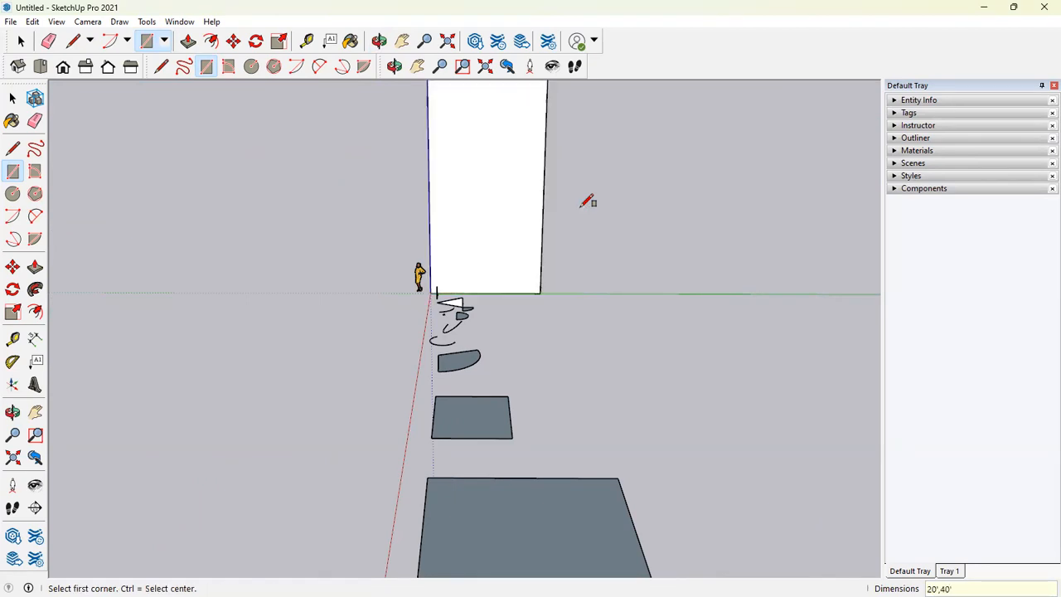
Step: Draw a freehand upright rectangle from the origin on the plane of the red and blue axes
{"action": "scroll", "coordinate": [583, 198], "scroll_direction": "down", "scroll_amount": 1}
{"action": "middle_click_drag", "start_coordinate": [570, 244], "coordinate": [324, 251]}
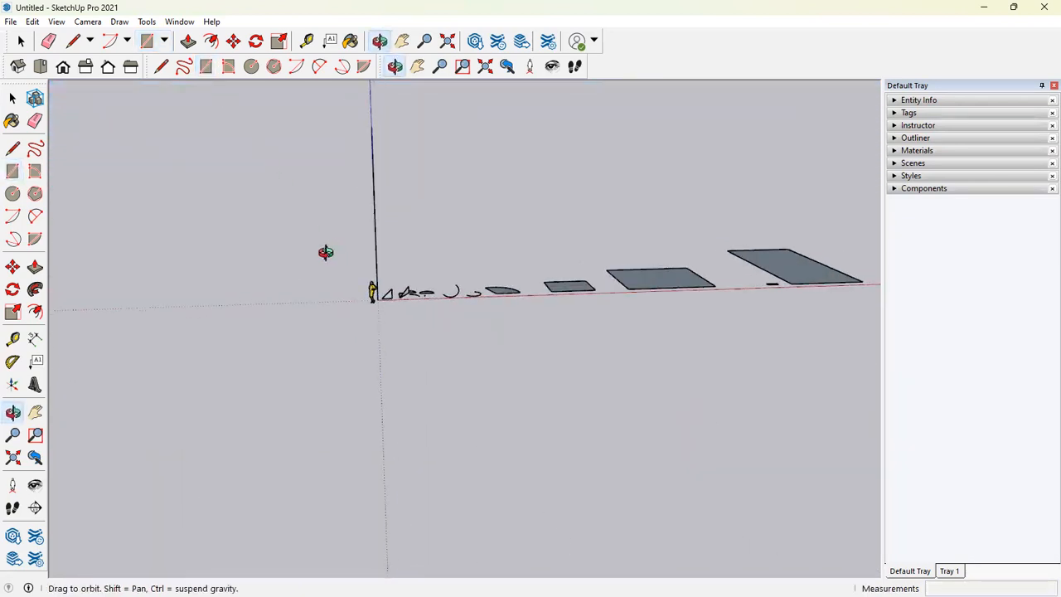
{"action": "middle_click_drag", "start_coordinate": [471, 260], "coordinate": [393, 221]}
{"action": "key", "text": "r"}
{"action": "middle_click_drag", "start_coordinate": [397, 286], "coordinate": [390, 273]}
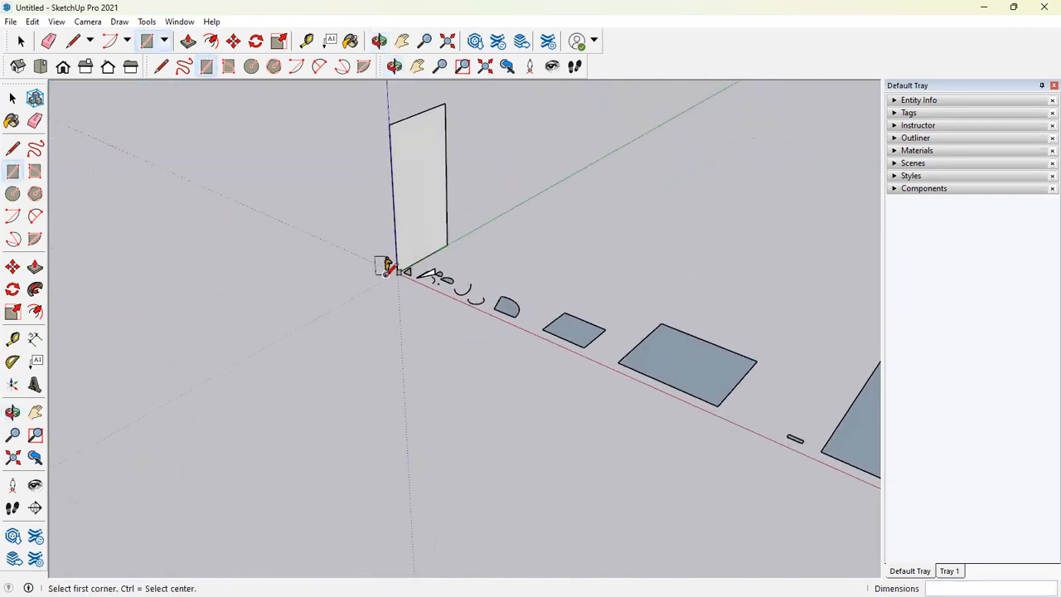
{"action": "left_click", "coordinate": [398, 272]}
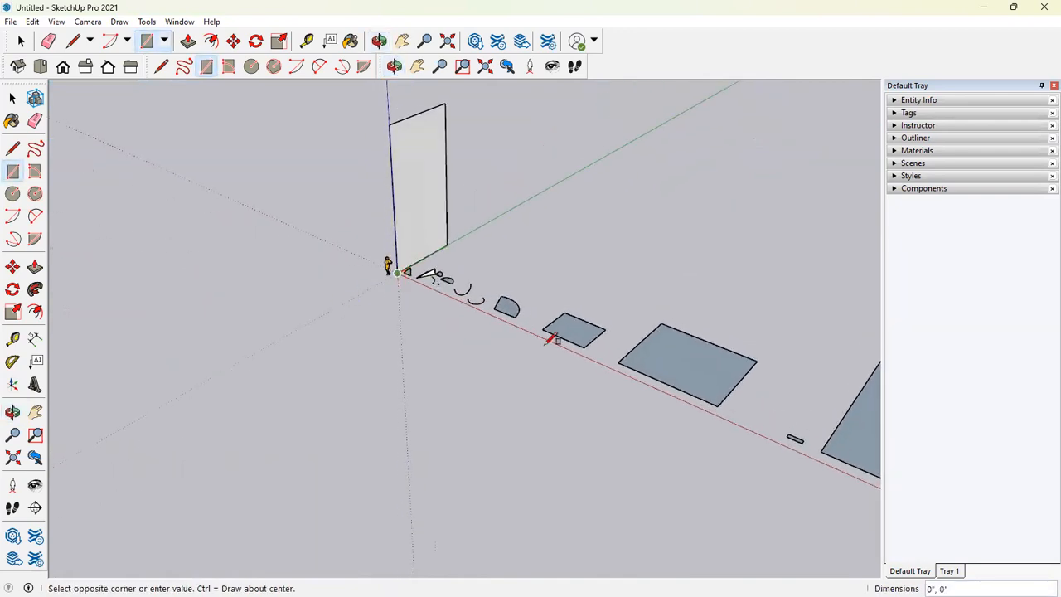
{"action": "mouse_move", "coordinate": [552, 340]}
{"action": "middle_mouse_down"}
{"action": "mouse_move", "coordinate": [621, 254]}
{"action": "mouse_move", "coordinate": [592, 225]}
{"action": "mouse_move", "coordinate": [539, 203]}
{"action": "mouse_move", "coordinate": [547, 199]}
{"action": "middle_mouse_up"}
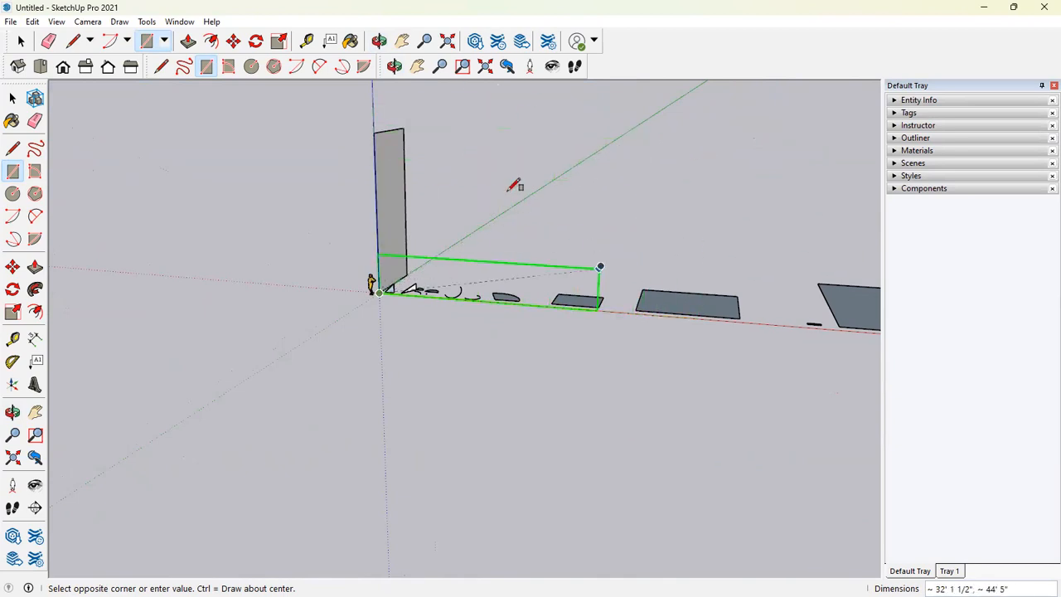
{"action": "middle_click_drag", "start_coordinate": [812, 239], "coordinate": [469, 130]}
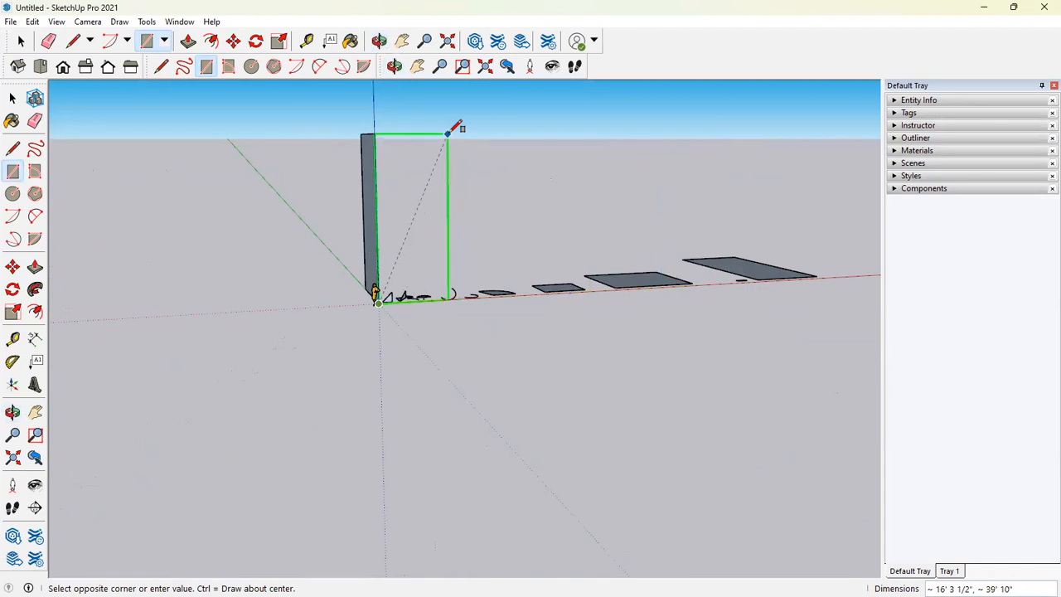
{"action": "left_click", "coordinate": [554, 138]}
Step: Erase the edges of both upright rectangles at the origin
{"action": "middle_click_drag", "start_coordinate": [554, 138], "coordinate": [13, 207]}
{"action": "middle_click_drag", "start_coordinate": [605, 245], "coordinate": [635, 339]}
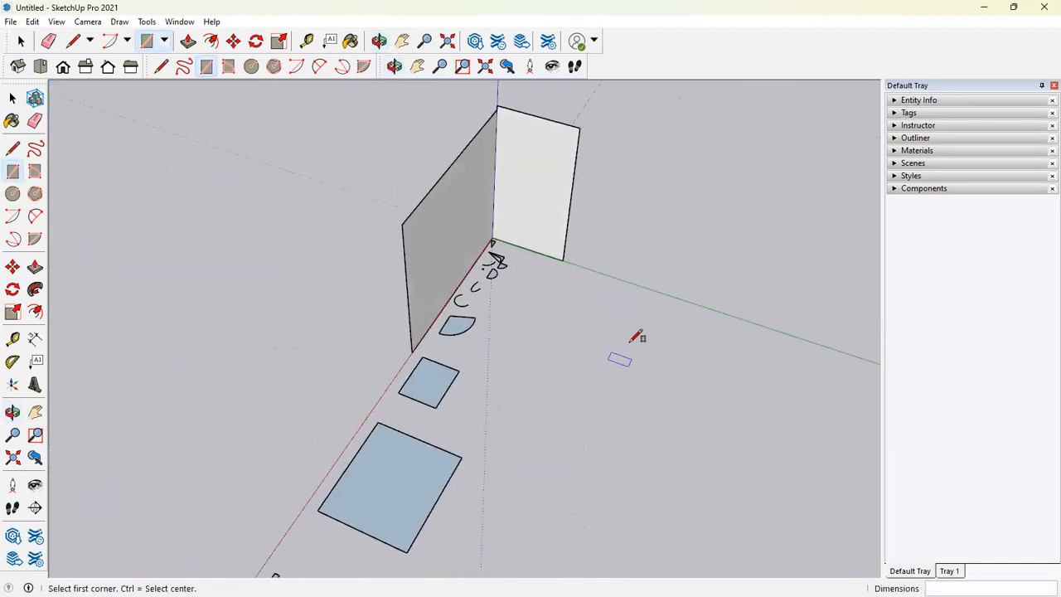
{"action": "scroll", "coordinate": [570, 334], "scroll_direction": "down", "scroll_amount": 1}
{"action": "key", "text": "e"}
{"action": "left_click", "coordinate": [576, 169]}
{"action": "left_click", "coordinate": [569, 158]}
{"action": "left_click", "coordinate": [429, 290]}
{"action": "left_click", "coordinate": [441, 222]}
{"action": "left_click_drag", "start_coordinate": [443, 341], "coordinate": [440, 339]}
{"action": "mouse_move", "coordinate": [452, 335]}
{"action": "middle_mouse_down"}
{"action": "mouse_move", "coordinate": [893, 358]}
{"action": "mouse_move", "coordinate": [995, 340]}
{"action": "middle_mouse_up"}
{"action": "key", "text": "h"}
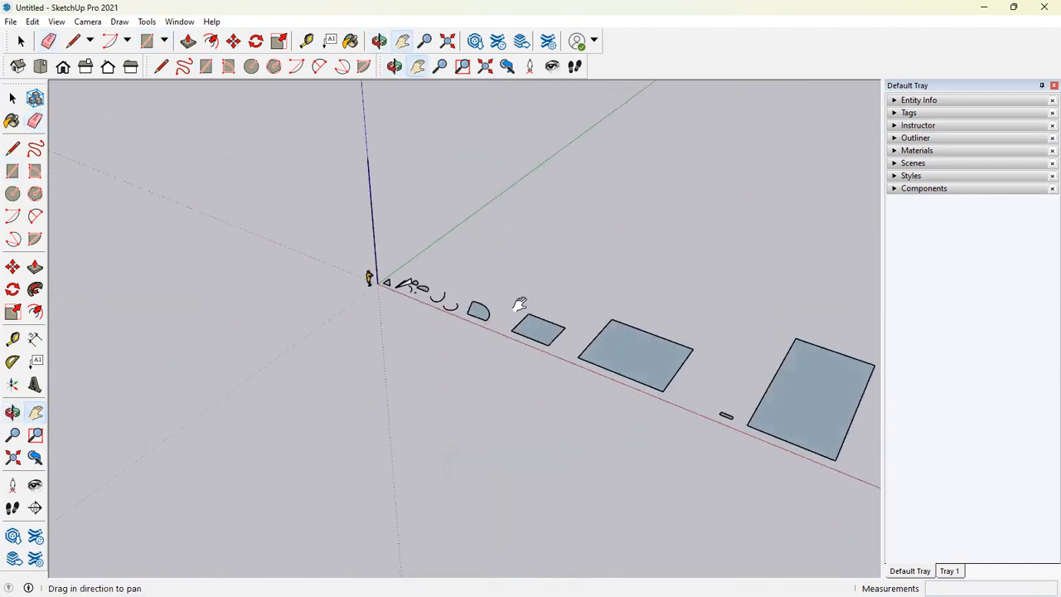
{"action": "left_click", "coordinate": [20, 41]}
{"action": "scroll", "coordinate": [393, 350], "scroll_direction": "down", "scroll_amount": 2}
{"action": "middle_click_drag", "start_coordinate": [597, 358], "coordinate": [583, 379], "text": "shift"}
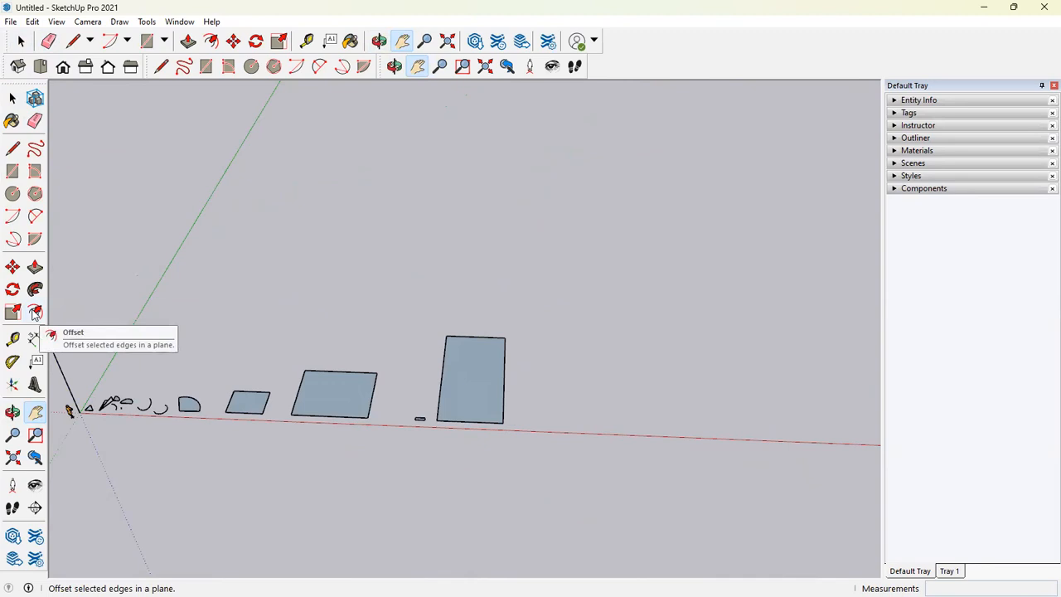
{"action": "key", "text": "p"}
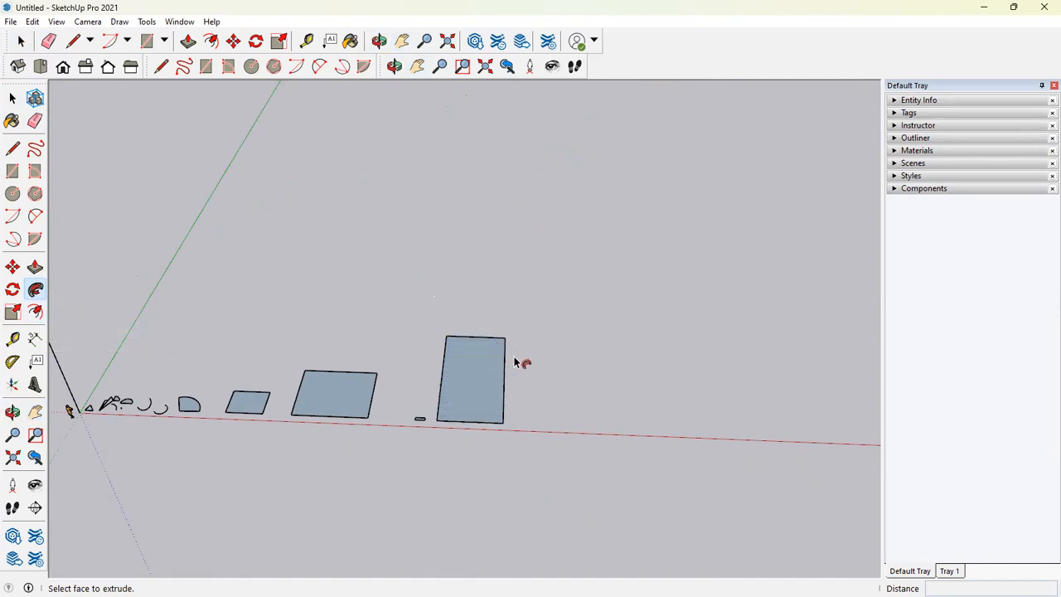
{"action": "scroll", "coordinate": [510, 373], "scroll_direction": "up", "scroll_amount": 5}
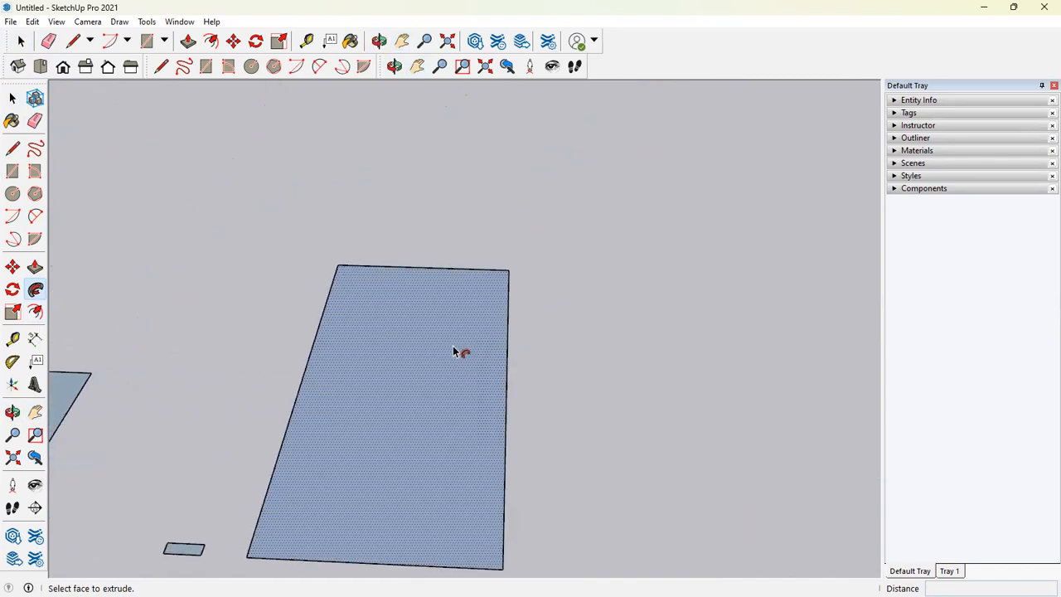
{"action": "scroll", "coordinate": [462, 350], "scroll_direction": "down", "scroll_amount": 3}
{"action": "key", "text": "o"}
{"action": "middle_click_drag", "start_coordinate": [526, 409], "coordinate": [482, 340]}
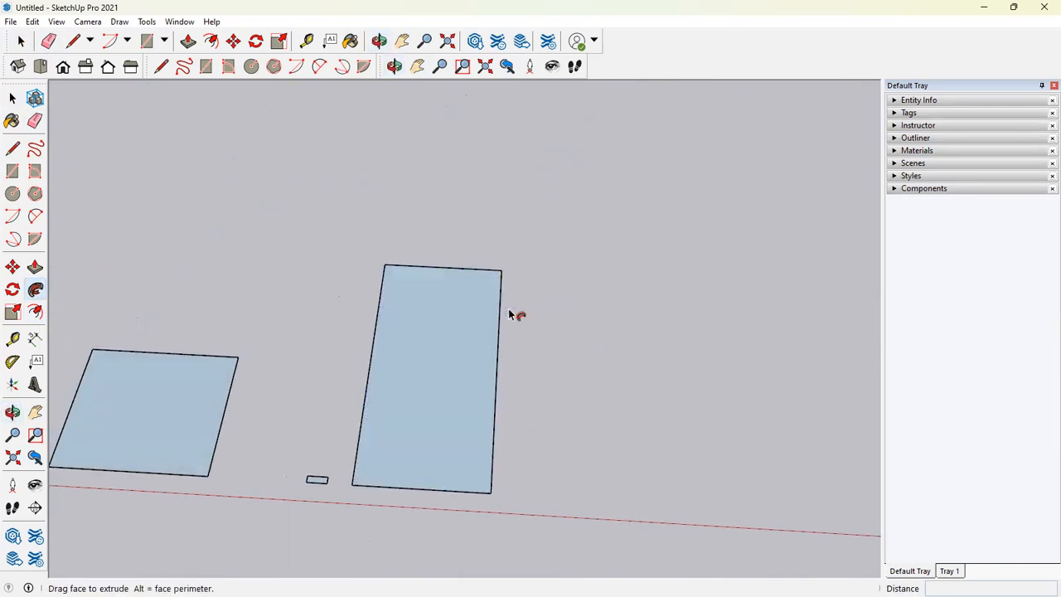
{"action": "scroll", "coordinate": [500, 340], "scroll_direction": "up", "scroll_amount": 1}
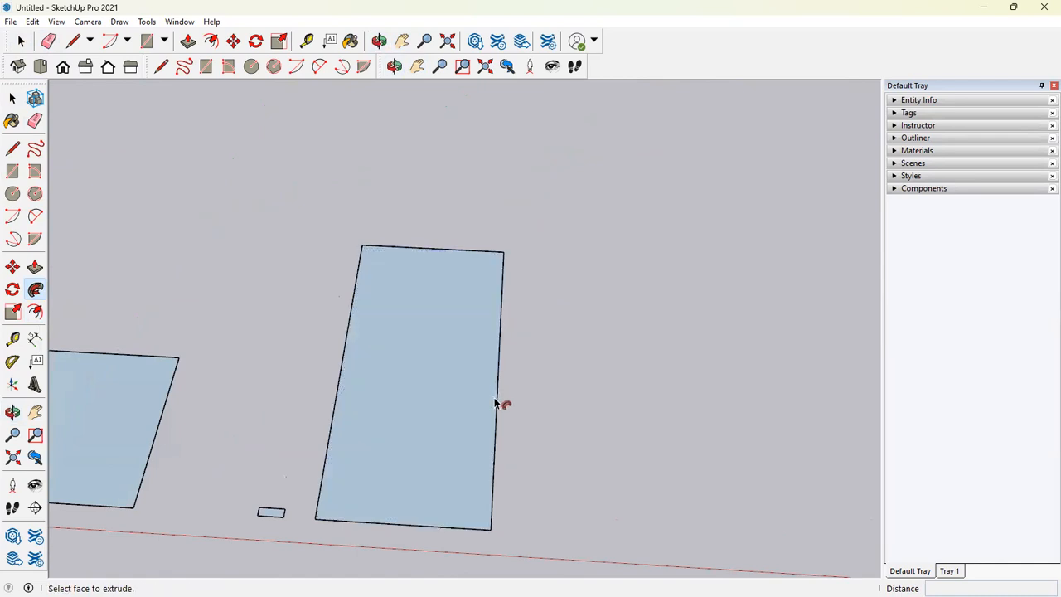
Step: Offset the outline of the 20' by 40' ground rectangle outward by 5"
{"action": "left_click", "coordinate": [35, 311]}
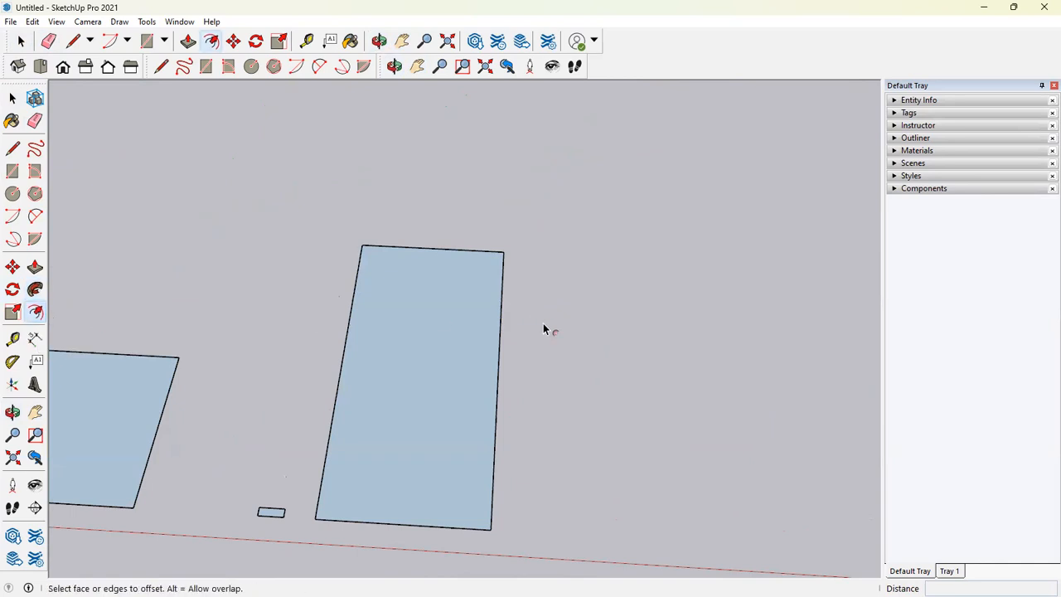
{"action": "left_click", "coordinate": [500, 324]}
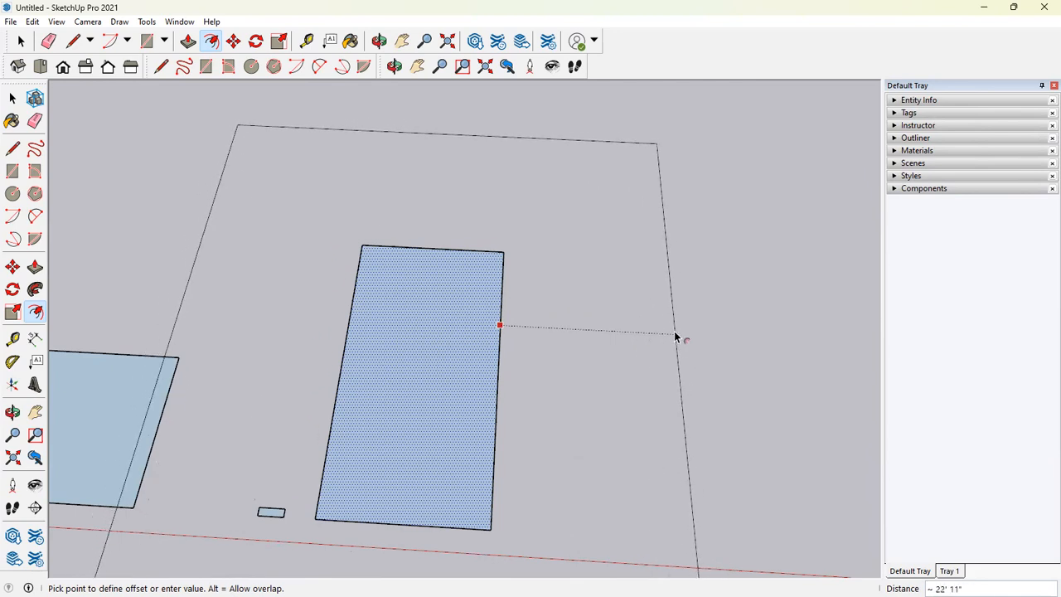
{"action": "key", "text": "Escape"}
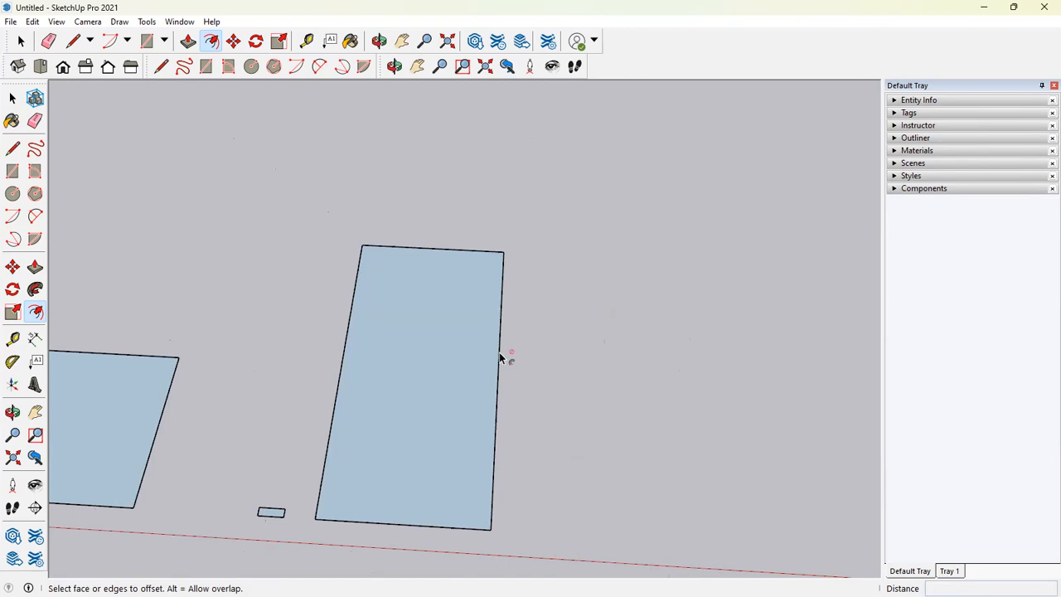
{"action": "left_click", "coordinate": [498, 361]}
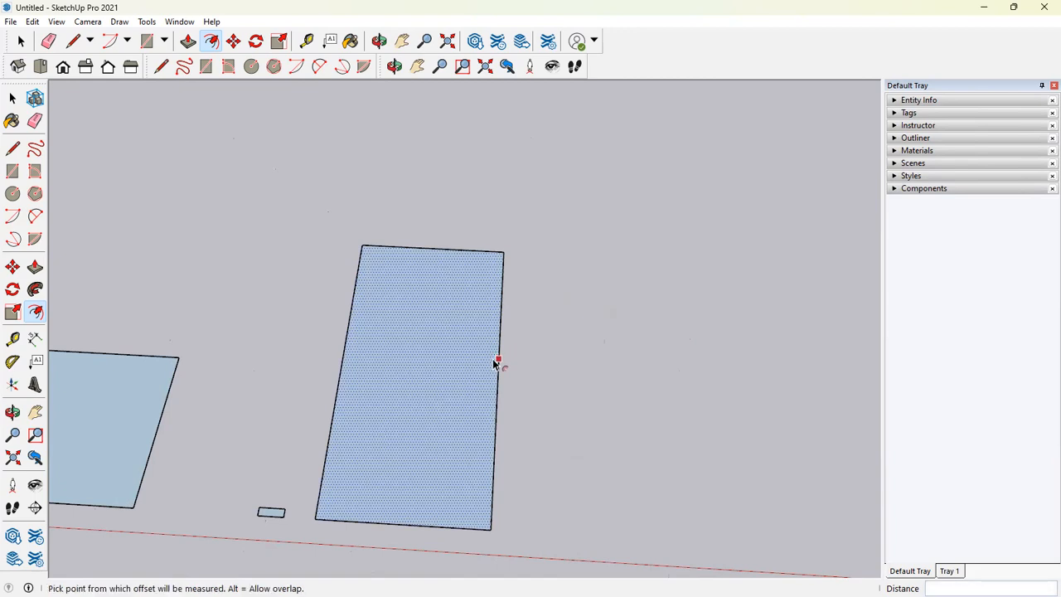
{"action": "left_click", "coordinate": [496, 363]}
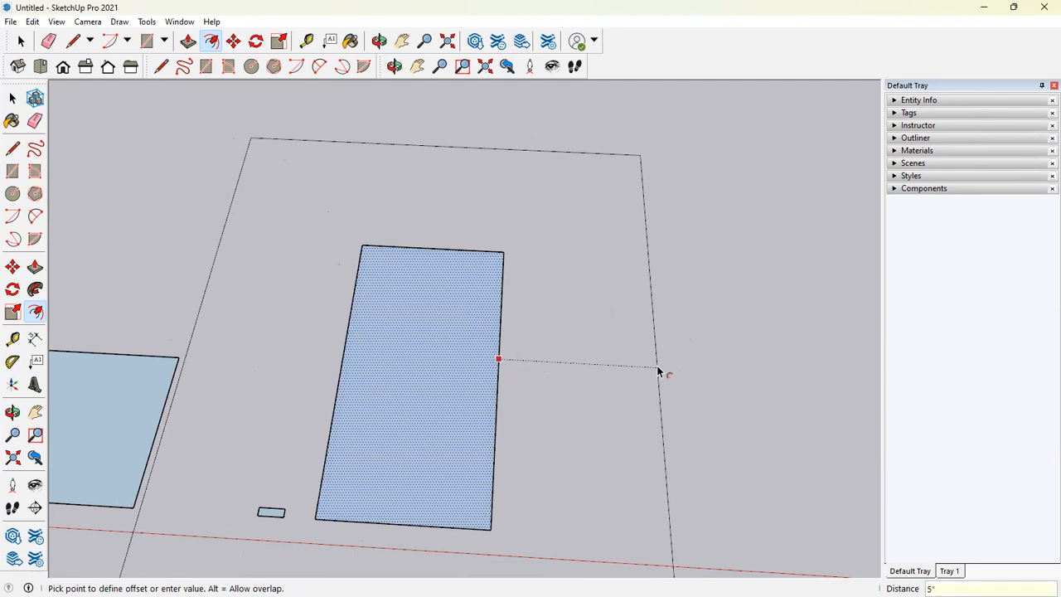
{"action": "left_click", "coordinate": [659, 371]}
{"action": "middle_click_drag", "start_coordinate": [536, 502], "coordinate": [349, 491]}
{"action": "scroll", "coordinate": [349, 494], "scroll_direction": "up", "scroll_amount": 3}
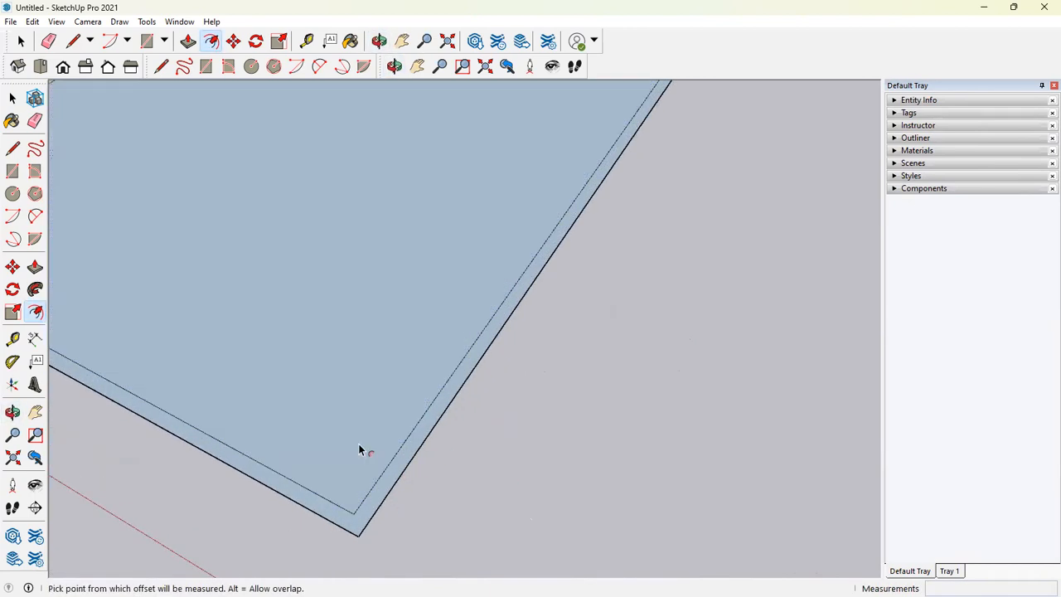
{"action": "scroll", "coordinate": [517, 400], "scroll_direction": "down", "scroll_amount": 3}
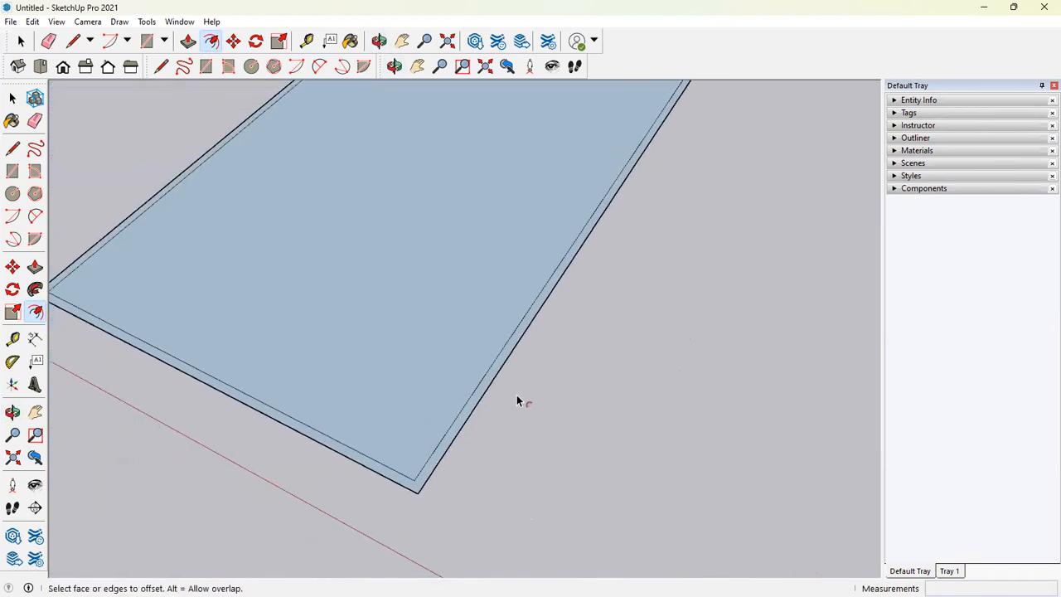
Step: Offset the inner face of the 20' by 40' rectangle inward by 2'
{"action": "left_click", "coordinate": [467, 387]}
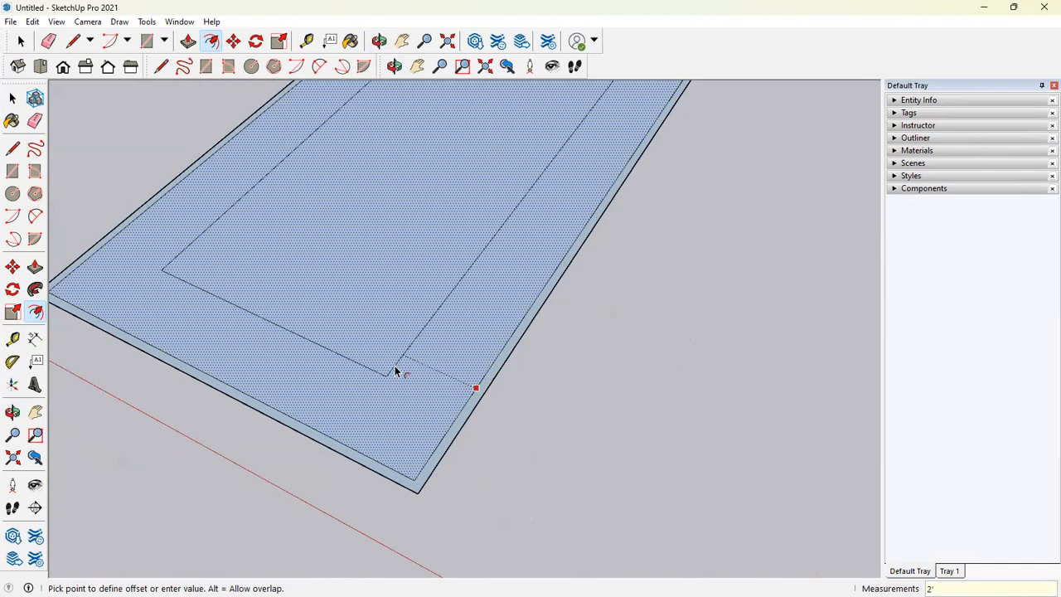
{"action": "key", "text": "Return"}
{"action": "scroll", "coordinate": [548, 384], "scroll_direction": "up", "scroll_amount": 1}
{"action": "scroll", "coordinate": [548, 383], "scroll_direction": "down", "scroll_amount": 3}
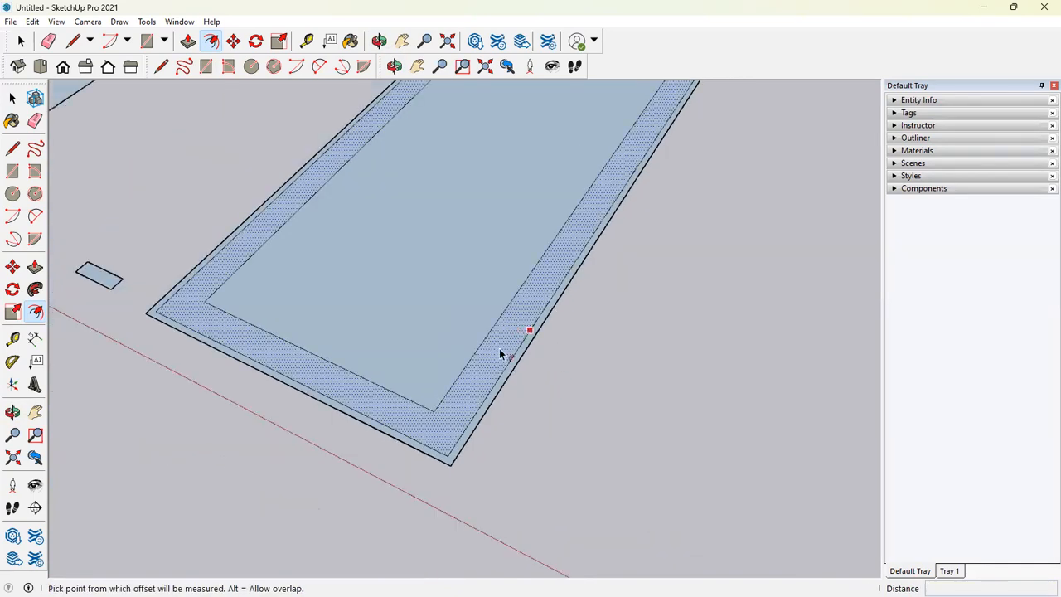
Step: Erase the straight edge of the pie shape that runs nearest the red axis
{"action": "scroll", "coordinate": [500, 354], "scroll_direction": "down", "scroll_amount": 3}
{"action": "middle_click_drag", "start_coordinate": [320, 178], "coordinate": [484, 274]}
{"action": "scroll", "coordinate": [502, 274], "scroll_direction": "down", "scroll_amount": 2}
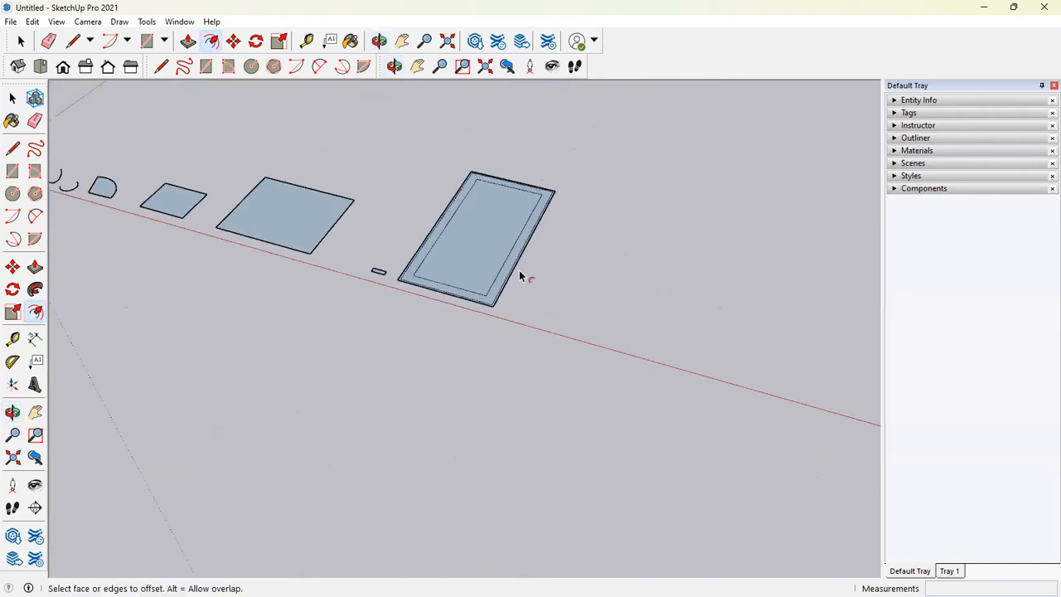
{"action": "scroll", "coordinate": [338, 231], "scroll_direction": "down", "scroll_amount": 1}
{"action": "middle_click_drag", "start_coordinate": [552, 260], "coordinate": [484, 275]}
{"action": "scroll", "coordinate": [516, 262], "scroll_direction": "up", "scroll_amount": 2}
{"action": "scroll", "coordinate": [204, 207], "scroll_direction": "up", "scroll_amount": 2}
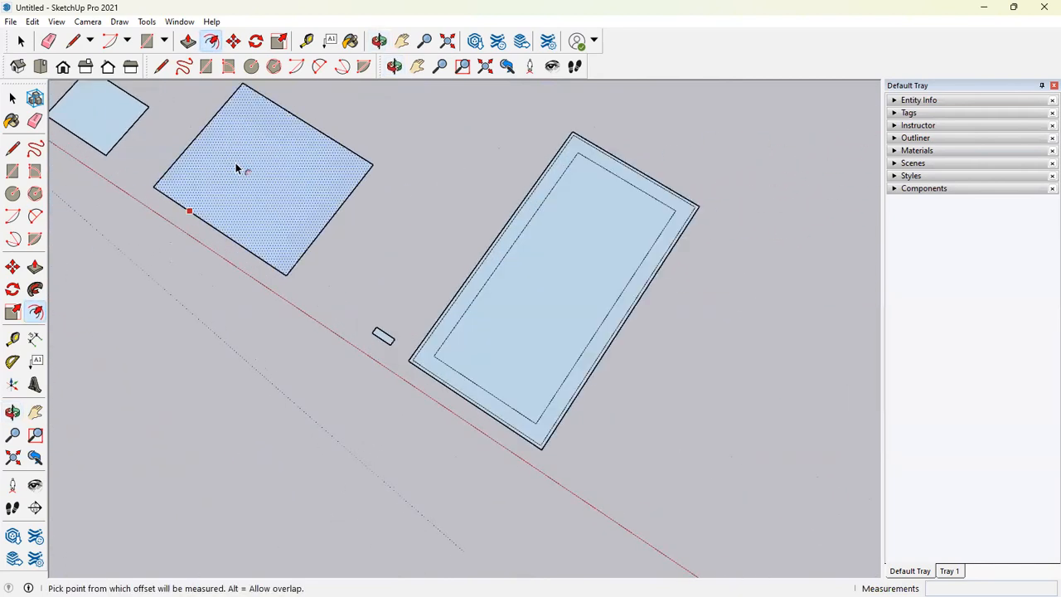
{"action": "scroll", "coordinate": [477, 335], "scroll_direction": "down", "scroll_amount": 3}
{"action": "scroll", "coordinate": [441, 247], "scroll_direction": "down", "scroll_amount": 1}
{"action": "scroll", "coordinate": [114, 158], "scroll_direction": "up", "scroll_amount": 2}
{"action": "scroll", "coordinate": [199, 135], "scroll_direction": "up", "scroll_amount": 1}
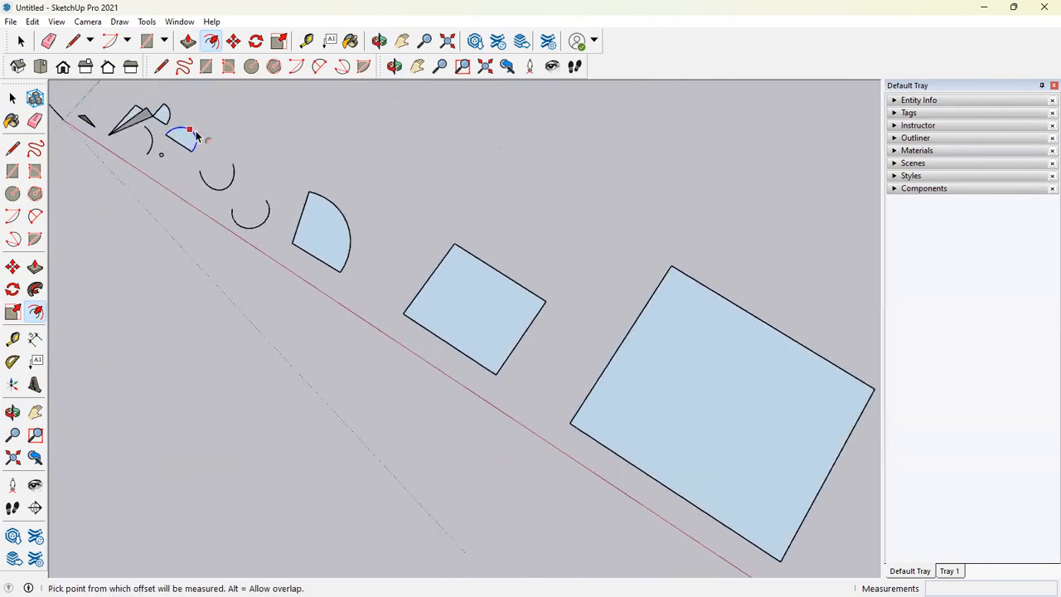
{"action": "scroll", "coordinate": [503, 224], "scroll_direction": "up", "scroll_amount": 1}
{"action": "scroll", "coordinate": [405, 248], "scroll_direction": "up", "scroll_amount": 1}
{"action": "scroll", "coordinate": [406, 248], "scroll_direction": "up", "scroll_amount": 1}
{"action": "key", "text": "e"}
{"action": "left_click", "coordinate": [282, 331]}
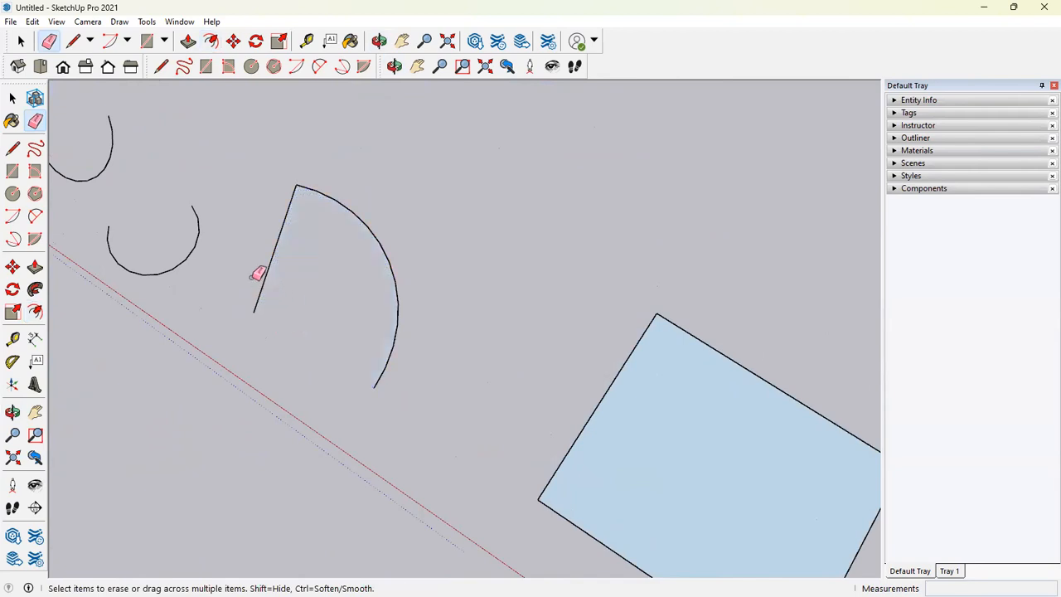
Step: Offset the curved edge of the opened pie shape outward by 2'
{"action": "mouse_move", "coordinate": [317, 374]}
{"action": "middle_mouse_down"}
{"action": "mouse_move", "coordinate": [419, 124]}
{"action": "mouse_move", "coordinate": [273, 241]}
{"action": "middle_mouse_up"}
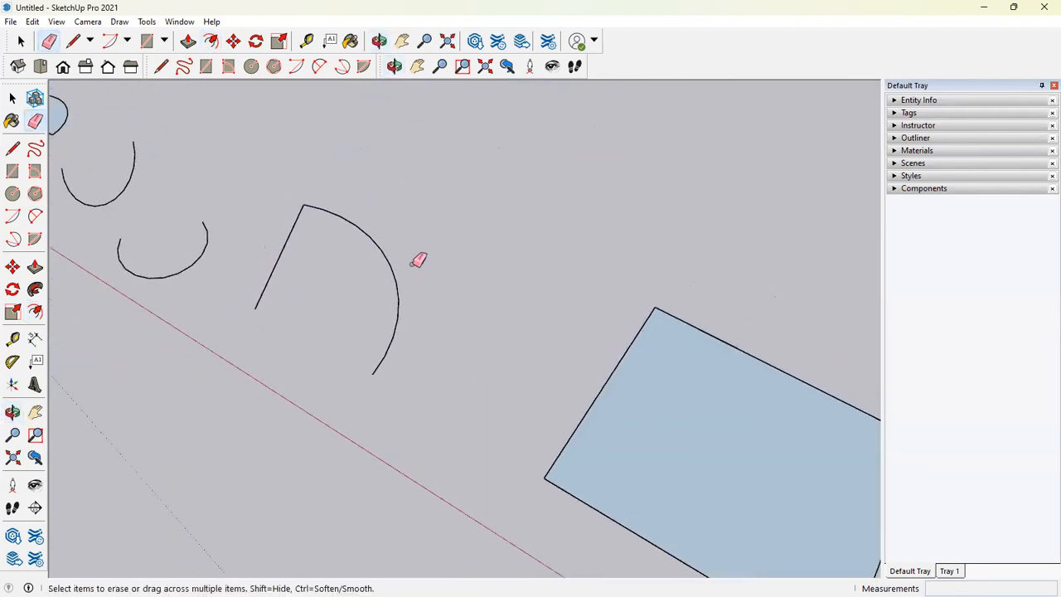
{"action": "key", "text": "space"}
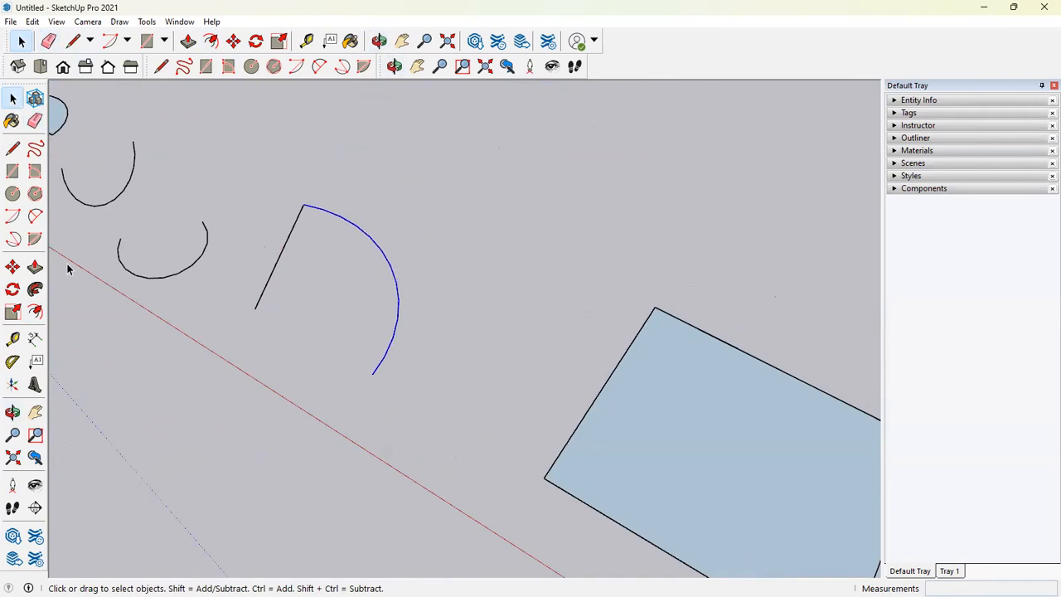
{"action": "left_click", "coordinate": [34, 314]}
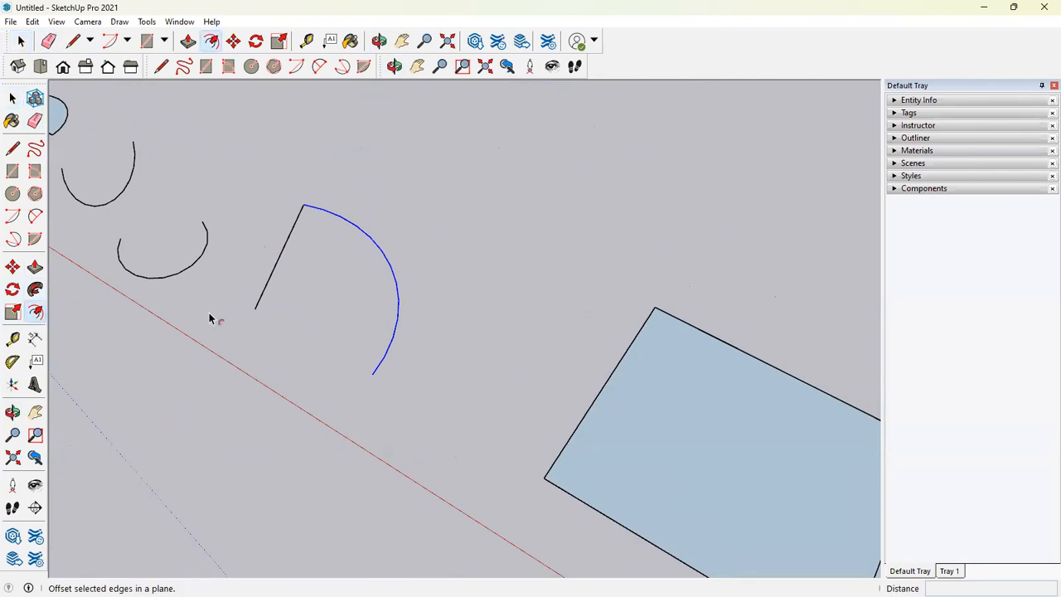
{"action": "left_click", "coordinate": [412, 286]}
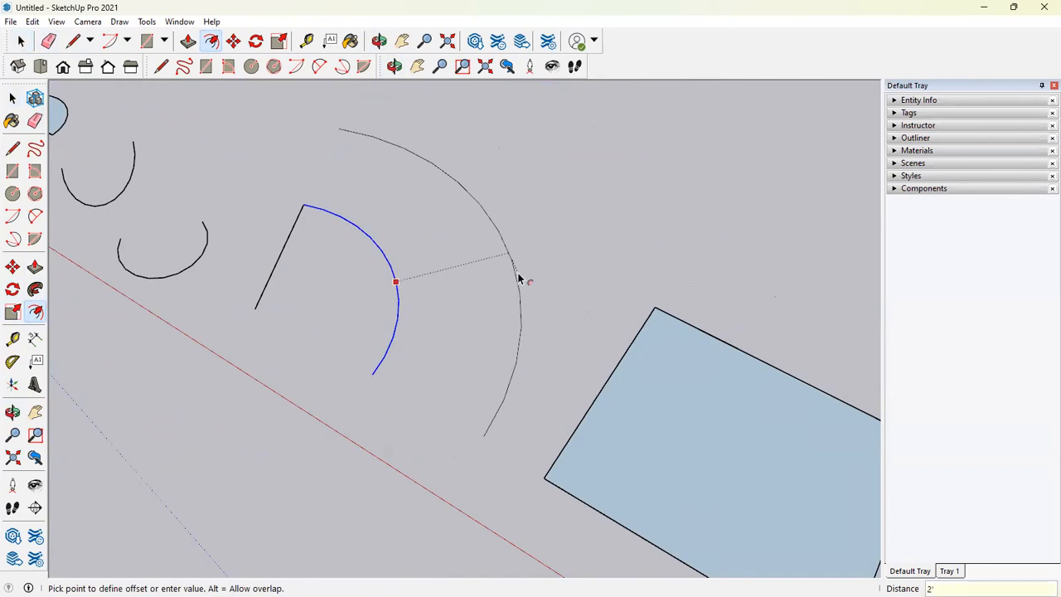
{"action": "key", "text": "Return"}
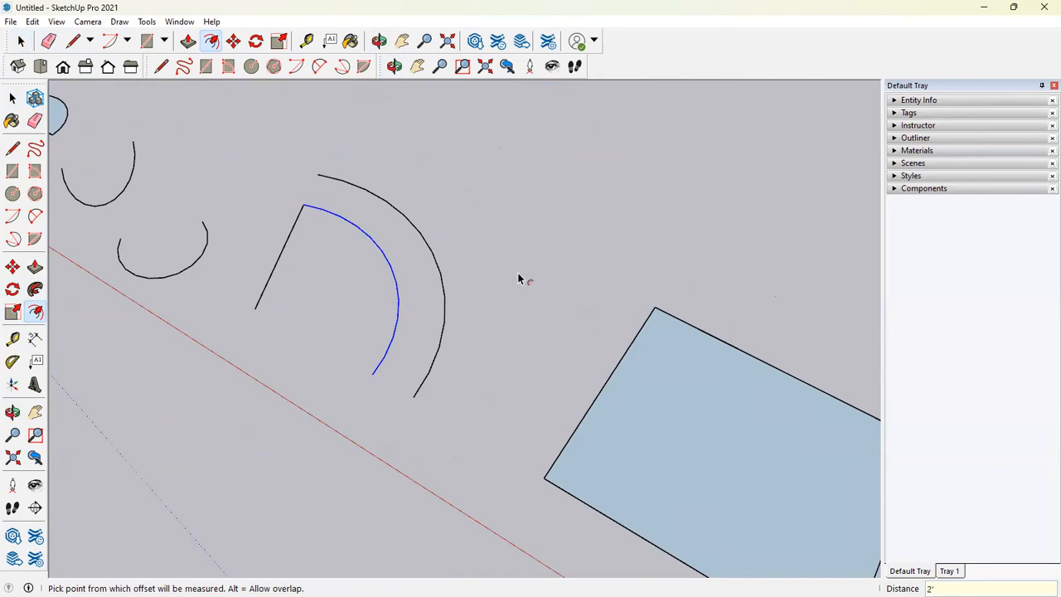
Step: Join both ends of the original arc and its offset copy with lines to close a curved band
{"action": "scroll", "coordinate": [397, 396], "scroll_direction": "up", "scroll_amount": 2}
{"action": "key", "text": "l"}
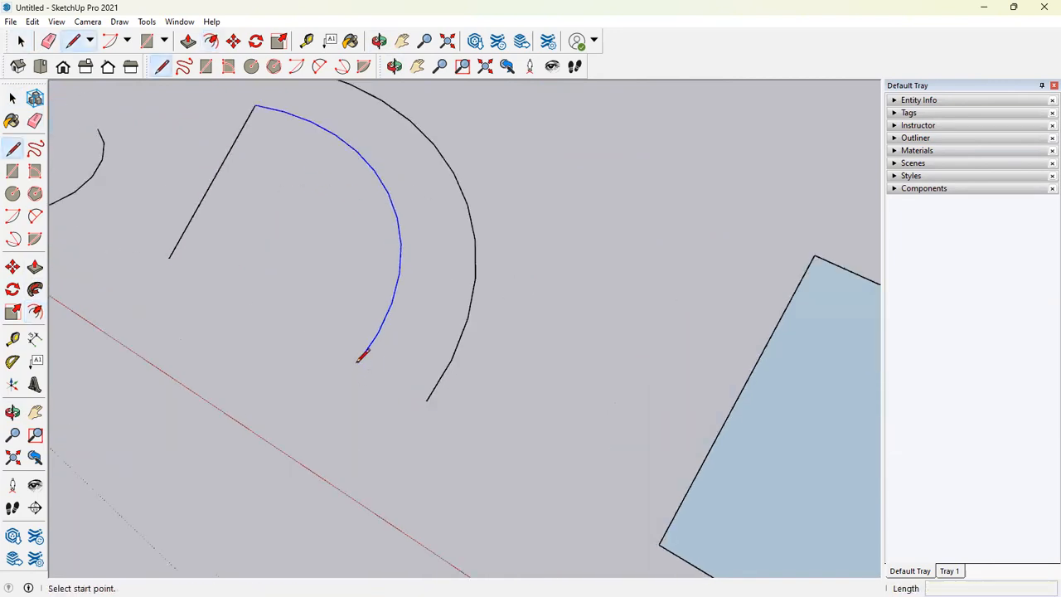
{"action": "left_click", "coordinate": [357, 363]}
{"action": "left_click", "coordinate": [427, 399]}
{"action": "middle_click_drag", "start_coordinate": [292, 133], "coordinate": [104, 296]}
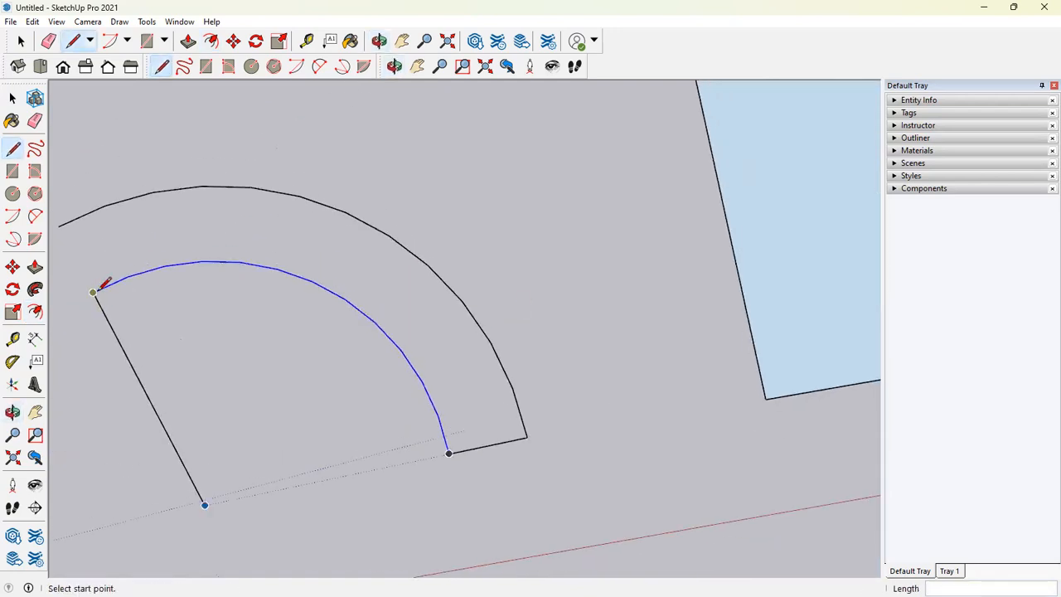
{"action": "left_click", "coordinate": [93, 291]}
{"action": "left_click", "coordinate": [60, 225]}
{"action": "middle_click_drag", "start_coordinate": [66, 218], "coordinate": [315, 181]}
Step: Erase the leftover straight edge of the pie shape, leaving only the curved band
{"action": "key", "text": "space"}
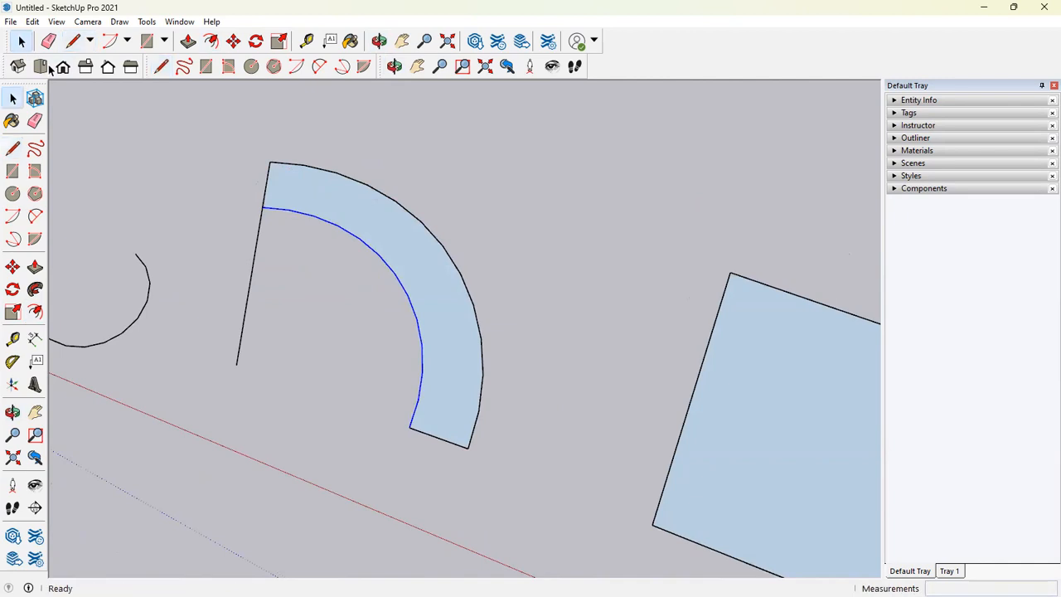
{"action": "key", "text": "e"}
{"action": "left_click", "coordinate": [246, 317]}
{"action": "middle_click_drag", "start_coordinate": [261, 317], "coordinate": [378, 352]}
{"action": "scroll", "coordinate": [377, 352], "scroll_direction": "down", "scroll_amount": 5}
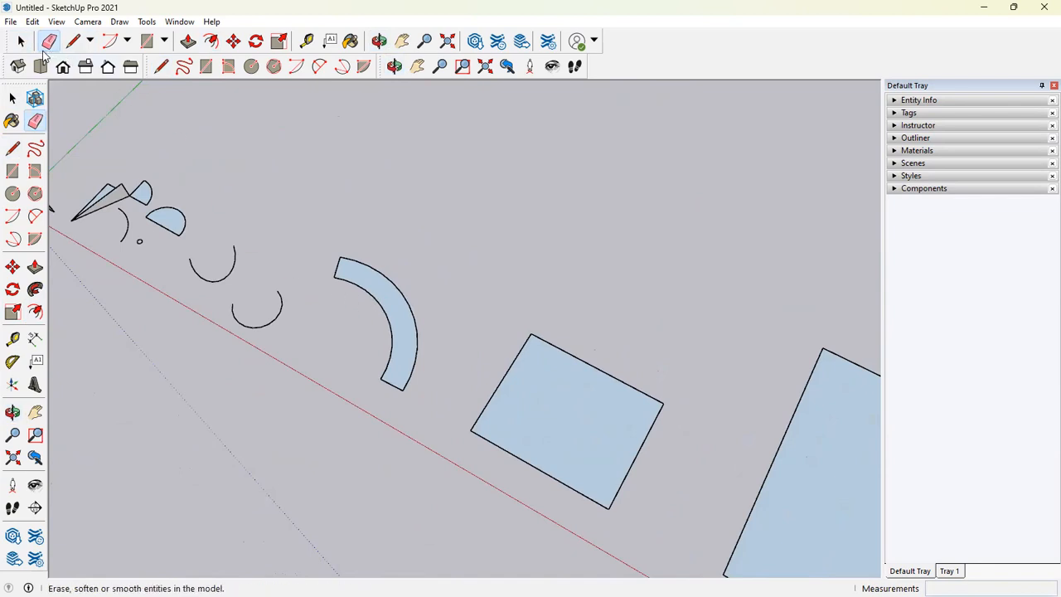
Step: Offset the outline of the large rectangle located just before the small 3' by 1' rectangle
{"action": "left_click", "coordinate": [12, 98]}
{"action": "scroll", "coordinate": [357, 355], "scroll_direction": "down", "scroll_amount": 1}
{"action": "scroll", "coordinate": [371, 346], "scroll_direction": "down", "scroll_amount": 2}
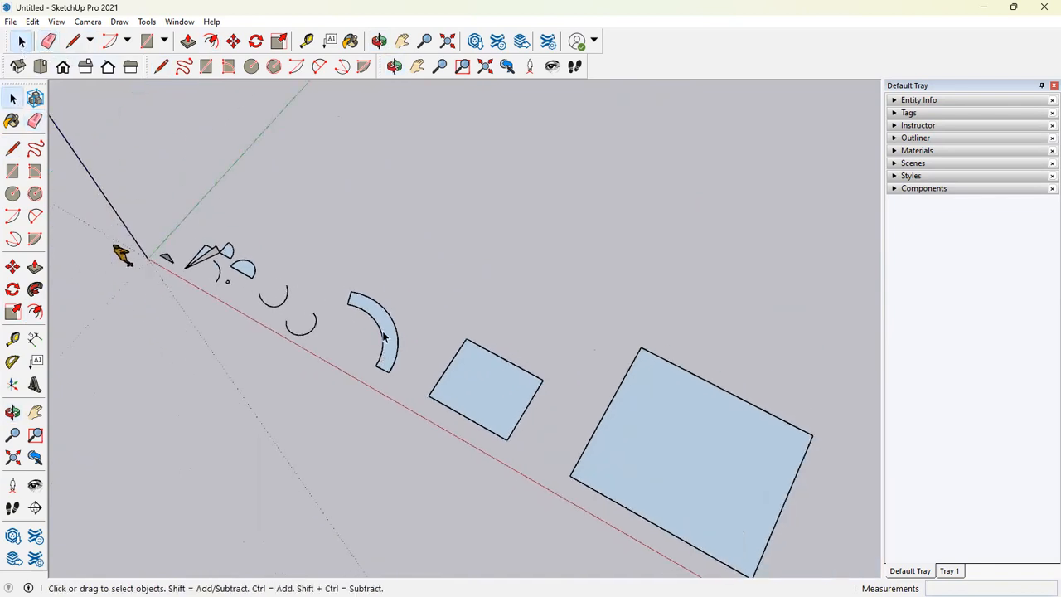
{"action": "scroll", "coordinate": [369, 303], "scroll_direction": "up", "scroll_amount": 3}
{"action": "scroll", "coordinate": [390, 382], "scroll_direction": "down", "scroll_amount": 2}
{"action": "scroll", "coordinate": [418, 419], "scroll_direction": "down", "scroll_amount": 3}
{"action": "middle_click_drag", "start_coordinate": [401, 426], "coordinate": [578, 361]}
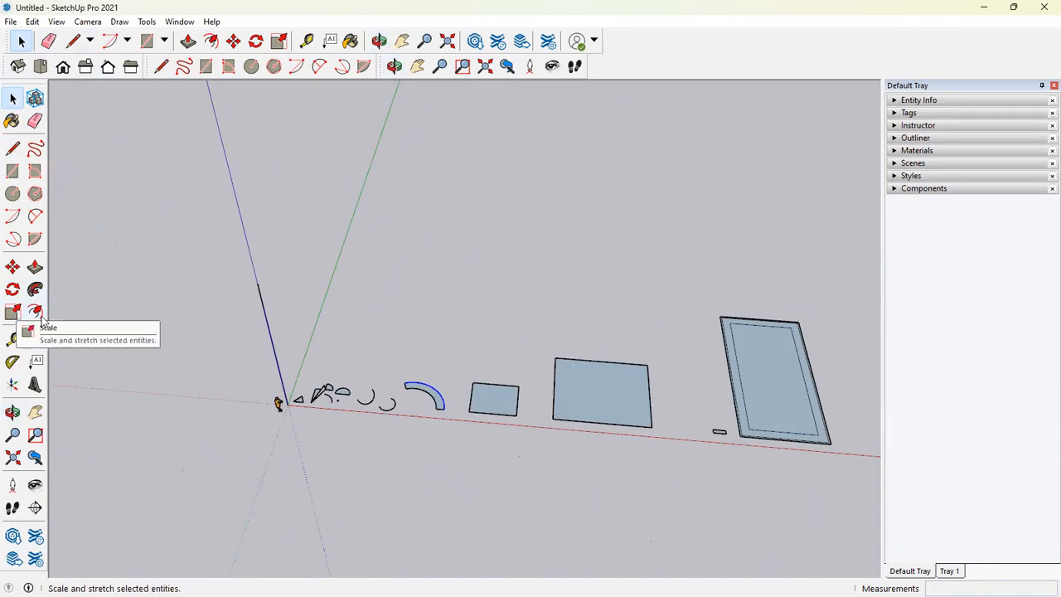
{"action": "key", "text": "f"}
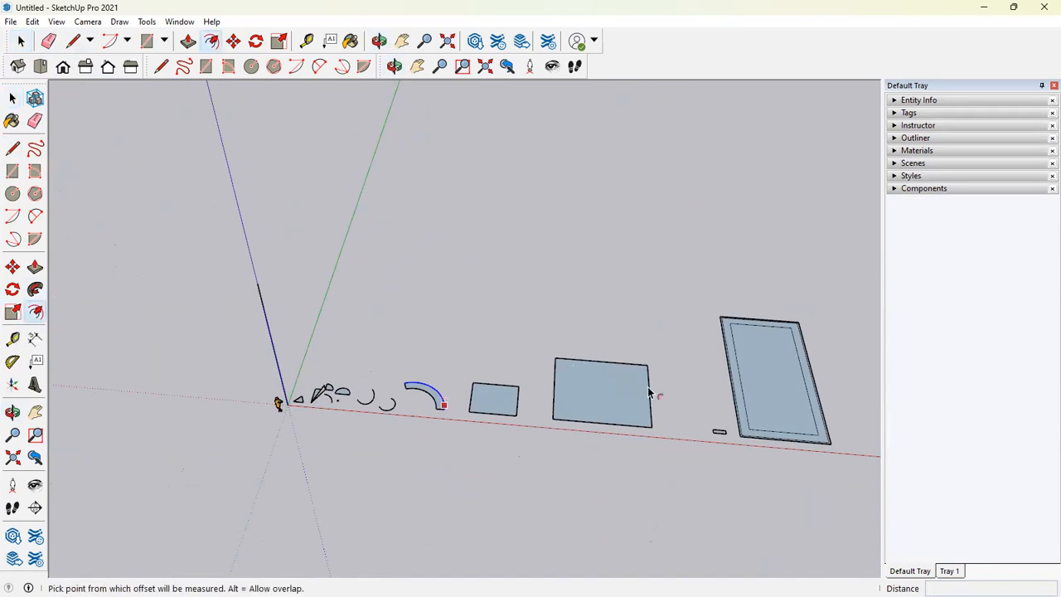
{"action": "scroll", "coordinate": [650, 394], "scroll_direction": "up", "scroll_amount": 3}
{"action": "scroll", "coordinate": [650, 401], "scroll_direction": "up", "scroll_amount": 3}
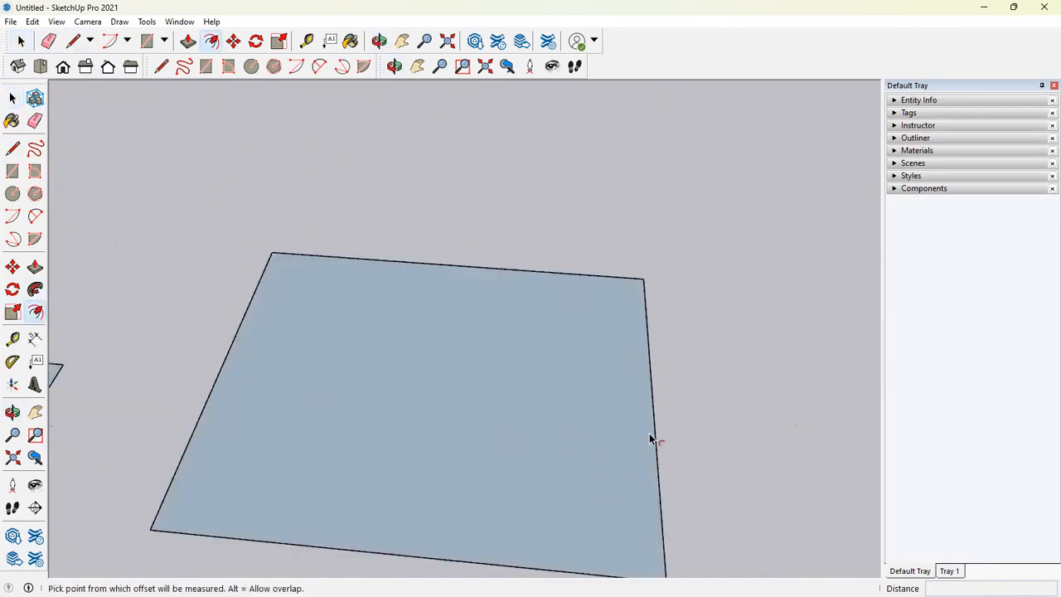
{"action": "scroll", "coordinate": [655, 427], "scroll_direction": "down", "scroll_amount": 4}
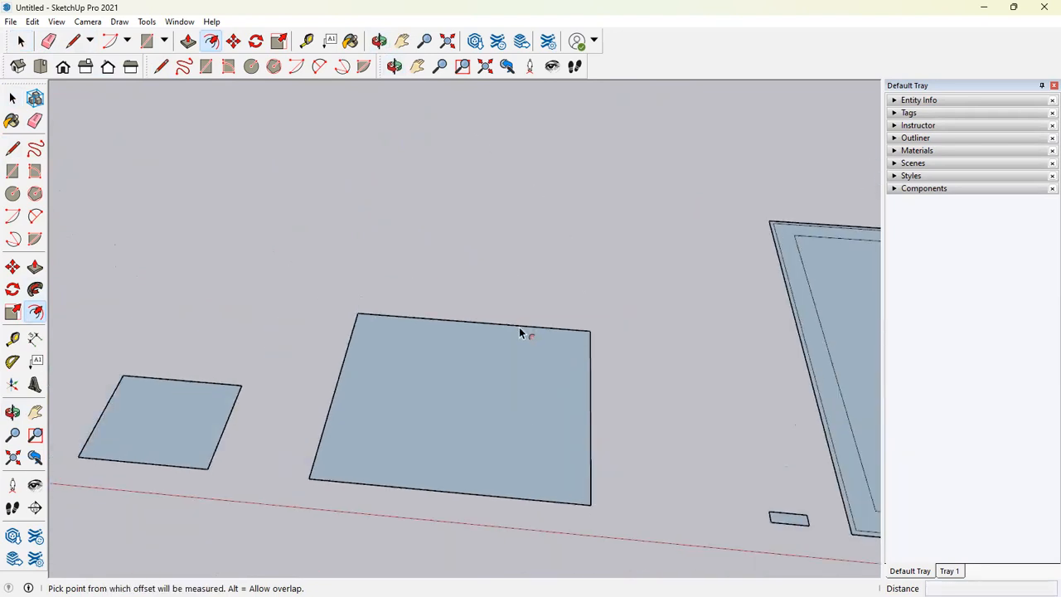
{"action": "left_click", "coordinate": [521, 333]}
{"action": "scroll", "coordinate": [519, 343], "scroll_direction": "down", "scroll_amount": 3}
{"action": "key", "text": "Escape"}
{"action": "key", "text": "space"}
{"action": "middle_click_drag", "start_coordinate": [500, 405], "coordinate": [384, 352]}
{"action": "middle_click_drag", "start_coordinate": [610, 380], "coordinate": [532, 511]}
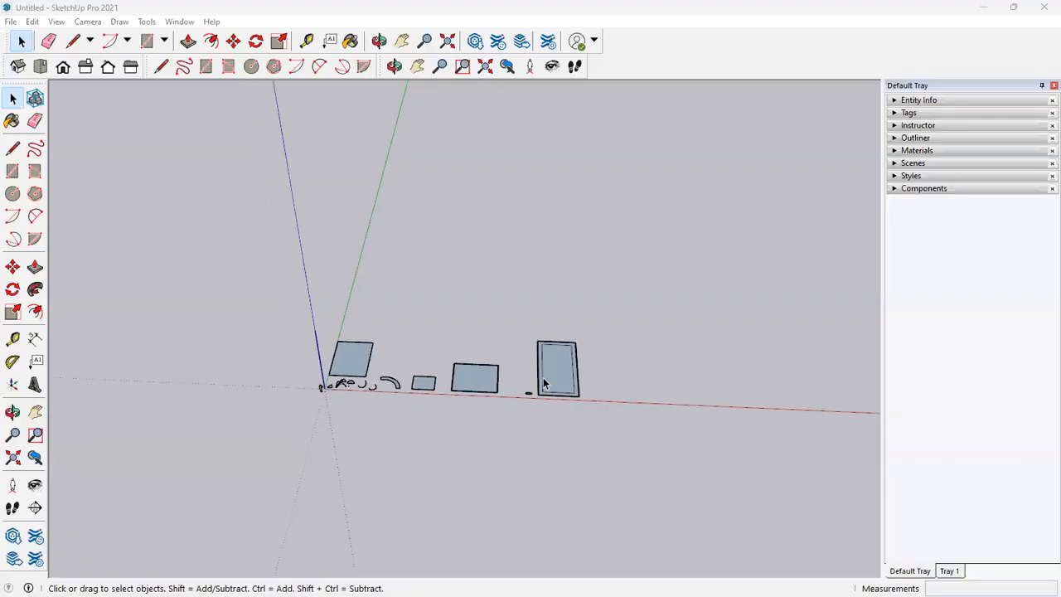
{"action": "scroll", "coordinate": [629, 387], "scroll_direction": "up", "scroll_amount": 5}
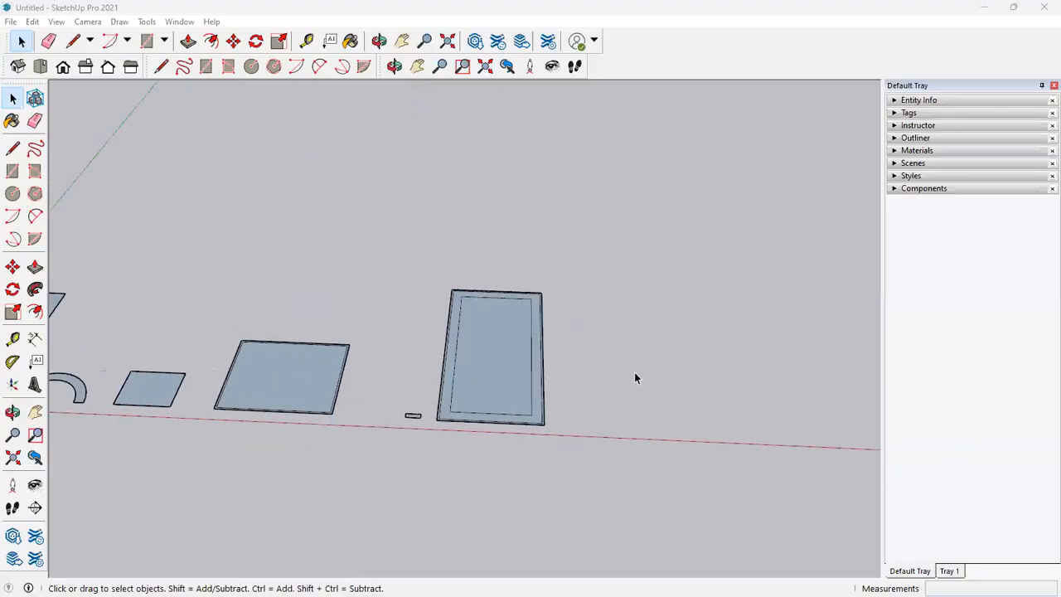
{"action": "scroll", "coordinate": [705, 369], "scroll_direction": "down", "scroll_amount": 3}
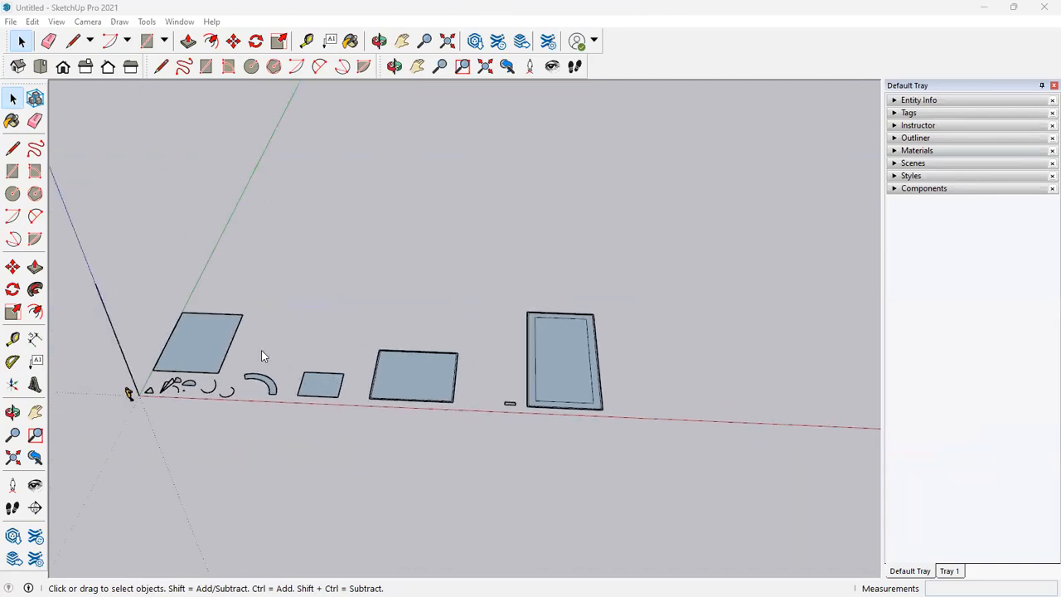
{"action": "left_click", "coordinate": [13, 267]}
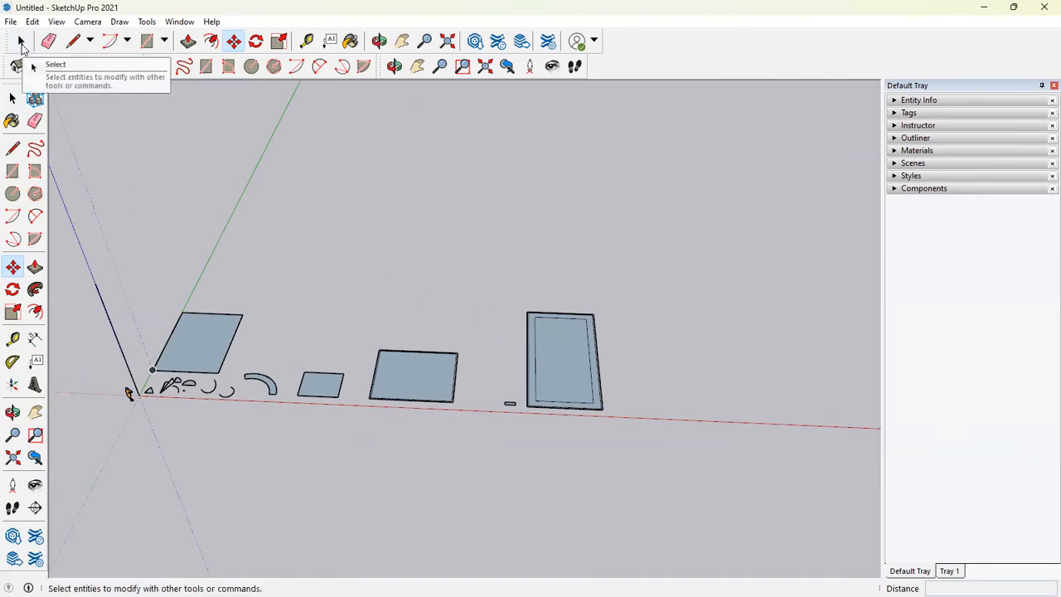
{"action": "key", "text": "space"}
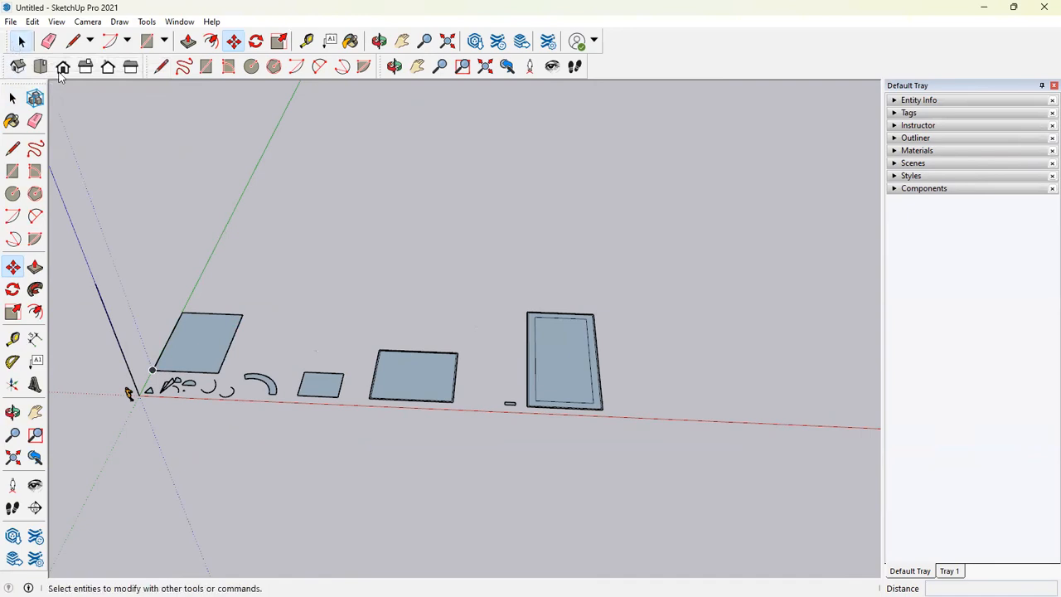
{"action": "scroll", "coordinate": [336, 399], "scroll_direction": "up", "scroll_amount": 3}
{"action": "left_click", "coordinate": [336, 399]}
{"action": "left_click", "coordinate": [354, 352]}
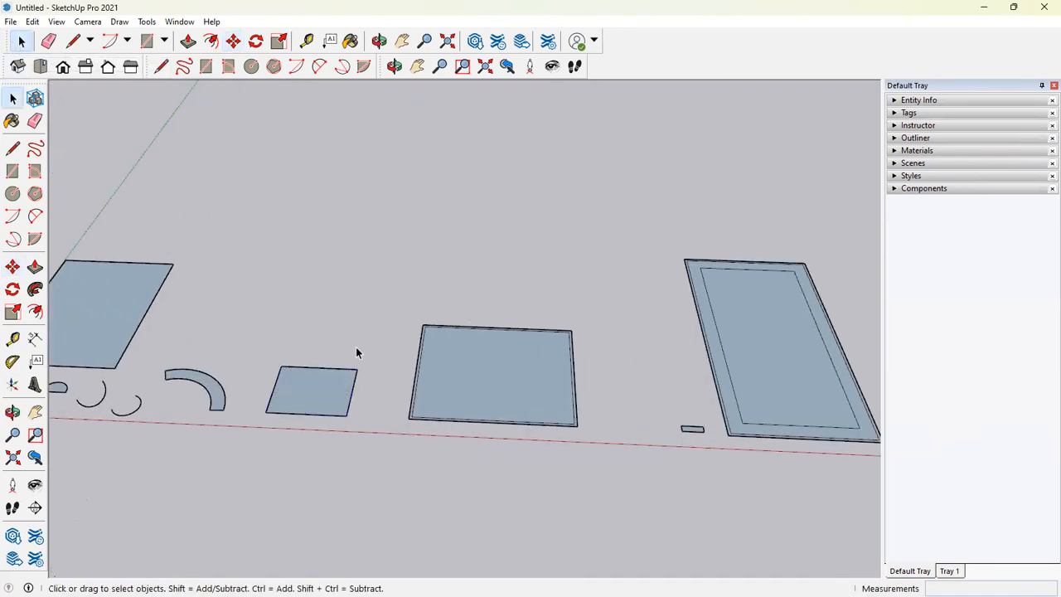
{"action": "left_click", "coordinate": [330, 391]}
{"action": "scroll", "coordinate": [249, 412], "scroll_direction": "up", "scroll_amount": 2}
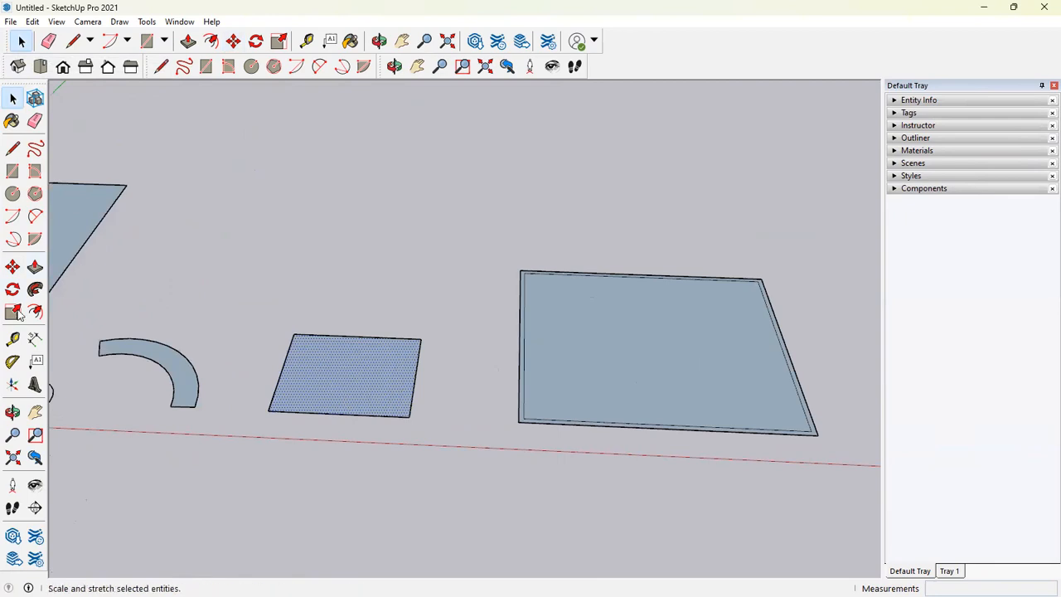
{"action": "left_click", "coordinate": [12, 267]}
{"action": "left_click", "coordinate": [413, 362]}
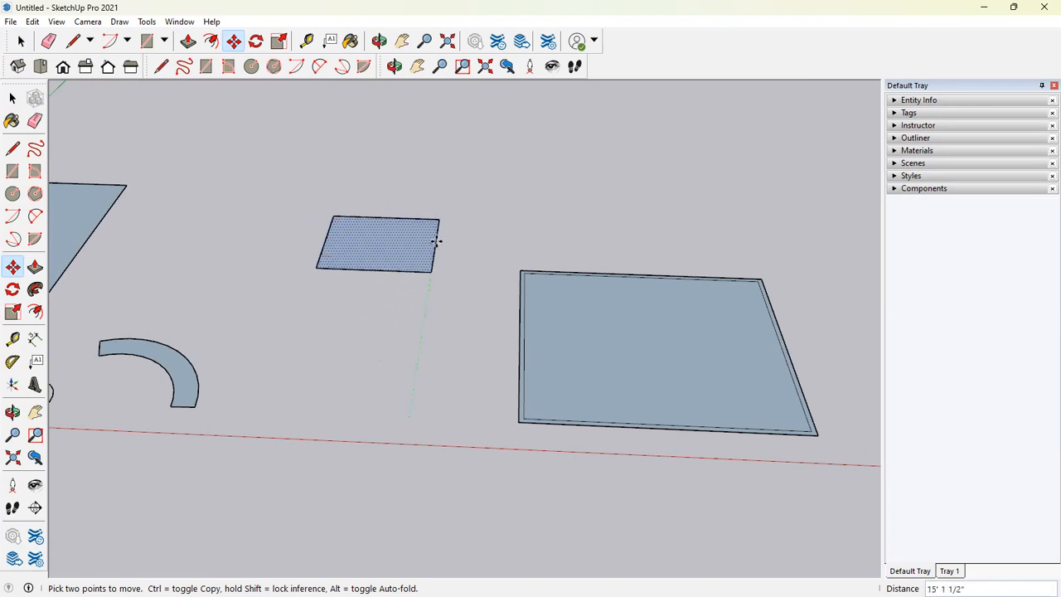
{"action": "middle_click_drag", "start_coordinate": [436, 240], "coordinate": [410, 395]}
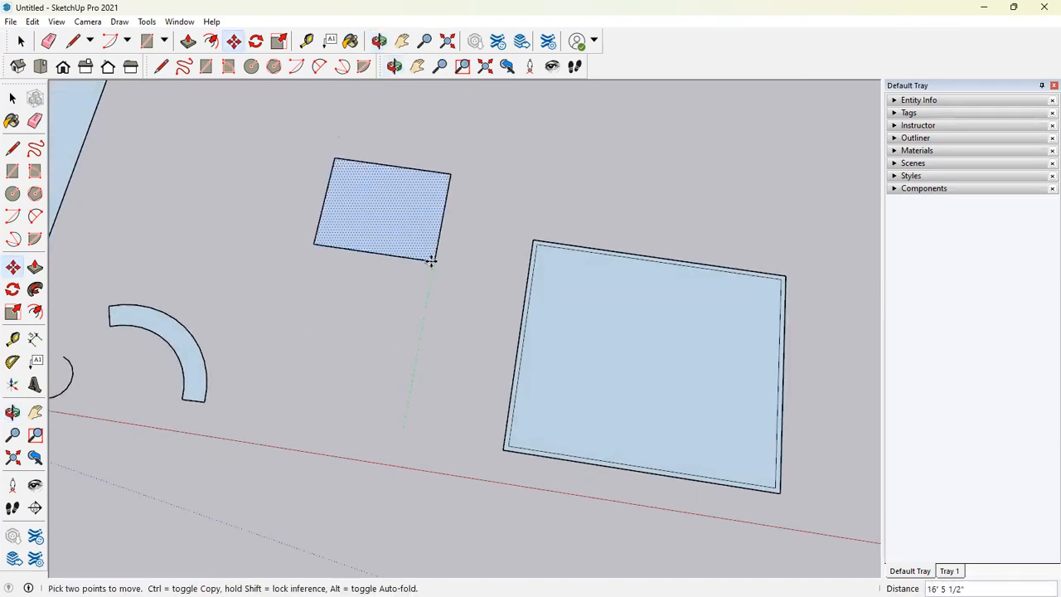
{"action": "key", "text": "Escape"}
Step: Move the small rectangle beside the curved band by its corner, locked to the green axis, to open space away from the red axis
{"action": "left_click", "coordinate": [19, 44]}
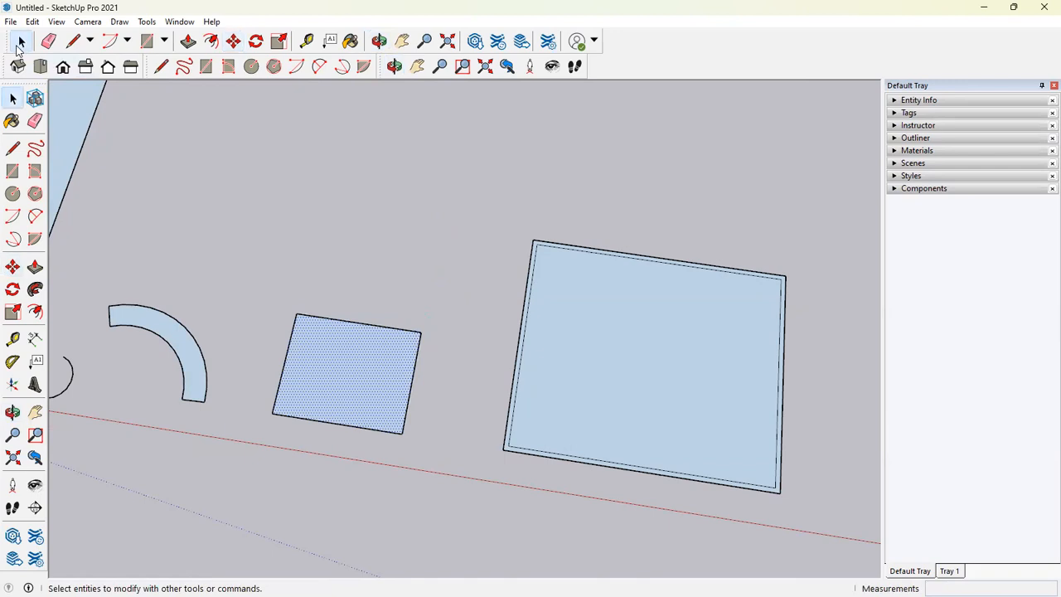
{"action": "left_click", "coordinate": [448, 270]}
{"action": "left_click", "coordinate": [355, 370]}
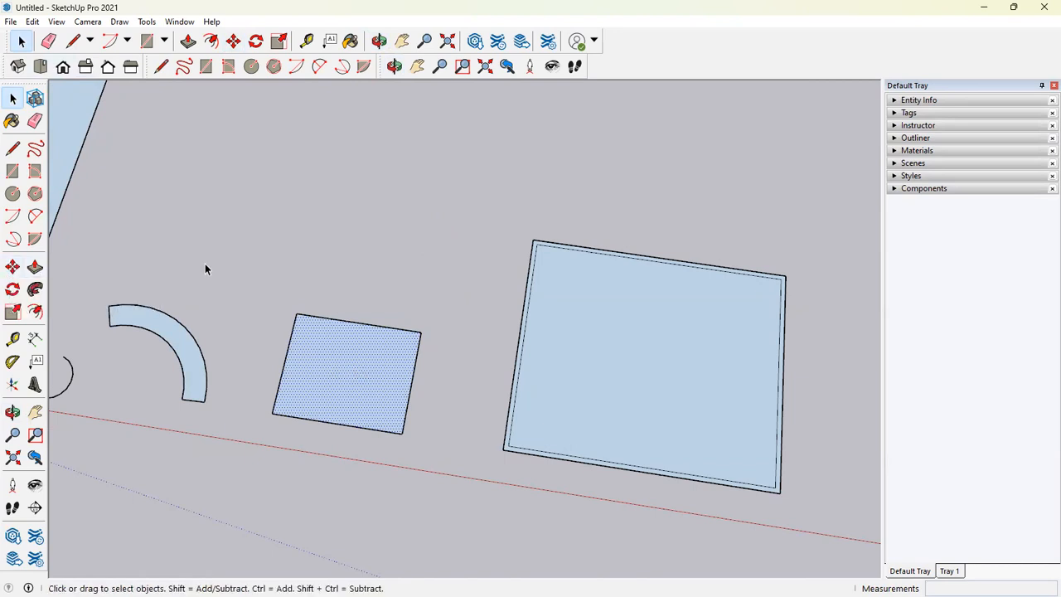
{"action": "key", "text": "m"}
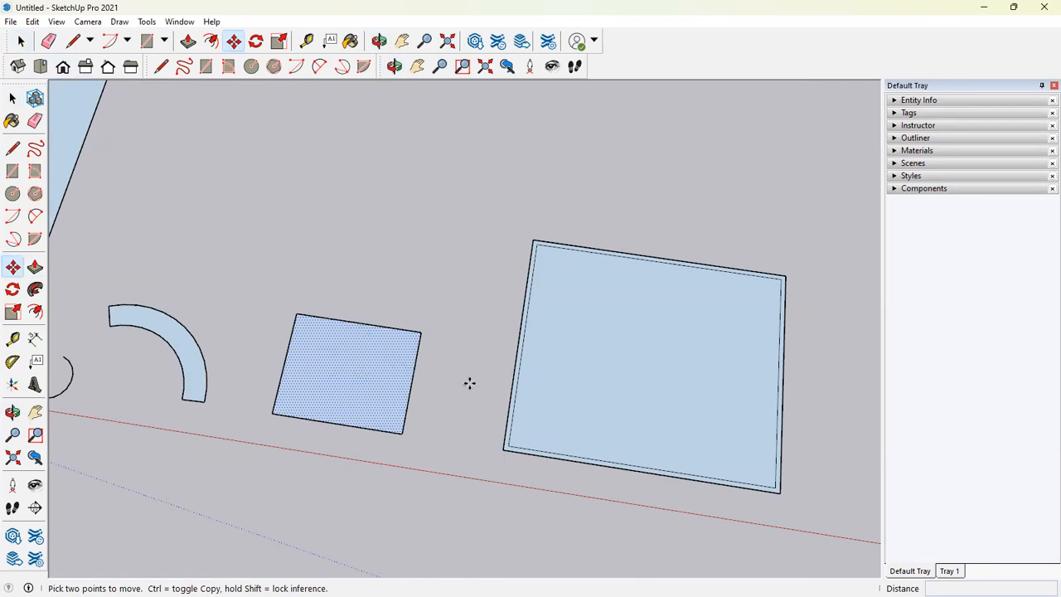
{"action": "left_click", "coordinate": [402, 434]}
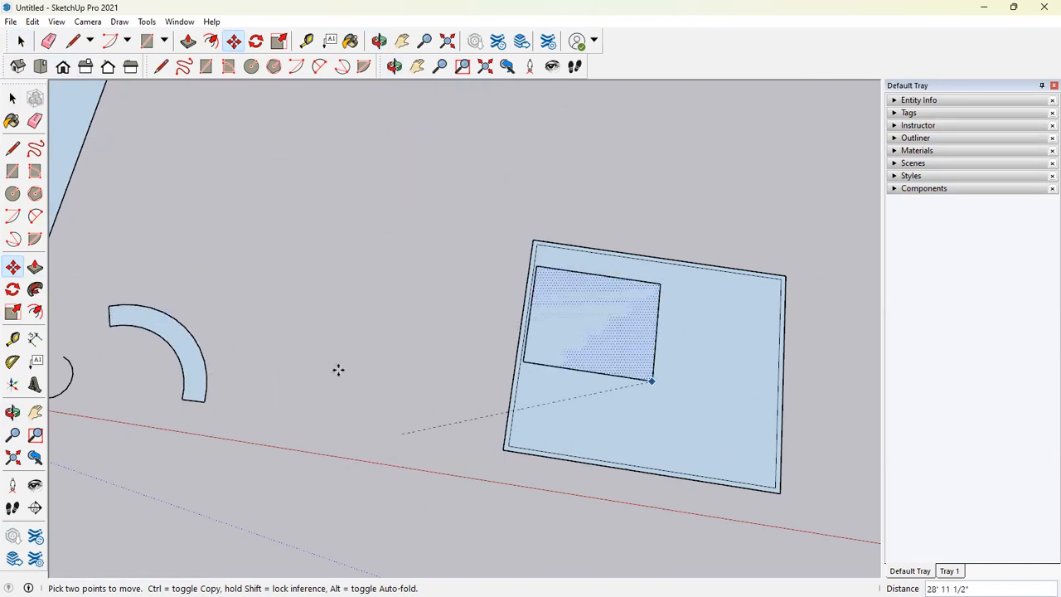
{"action": "scroll", "coordinate": [409, 425], "scroll_direction": "down", "scroll_amount": 6}
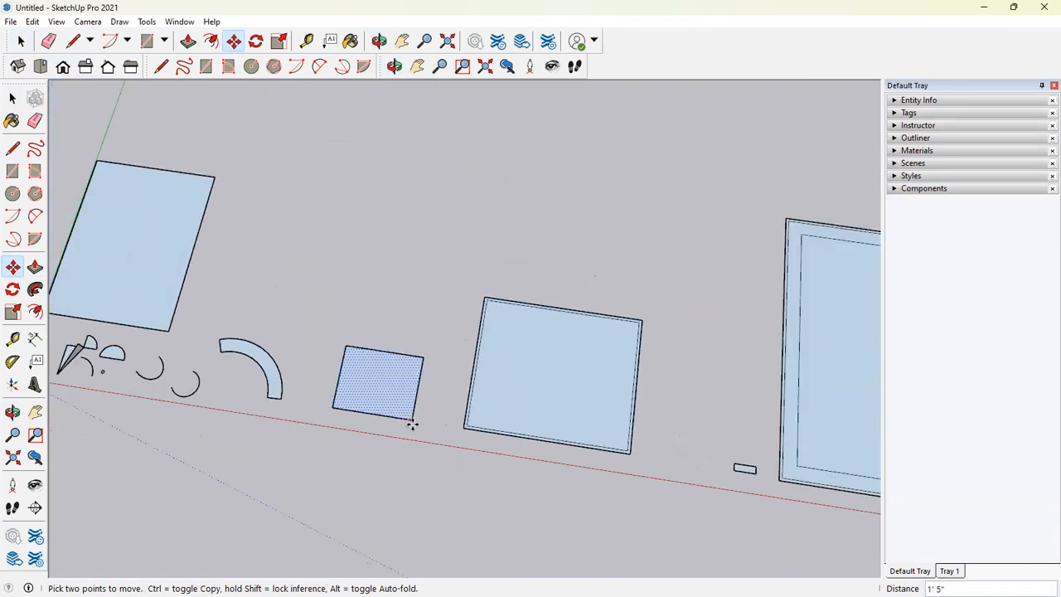
{"action": "scroll", "coordinate": [411, 423], "scroll_direction": "down", "scroll_amount": 2}
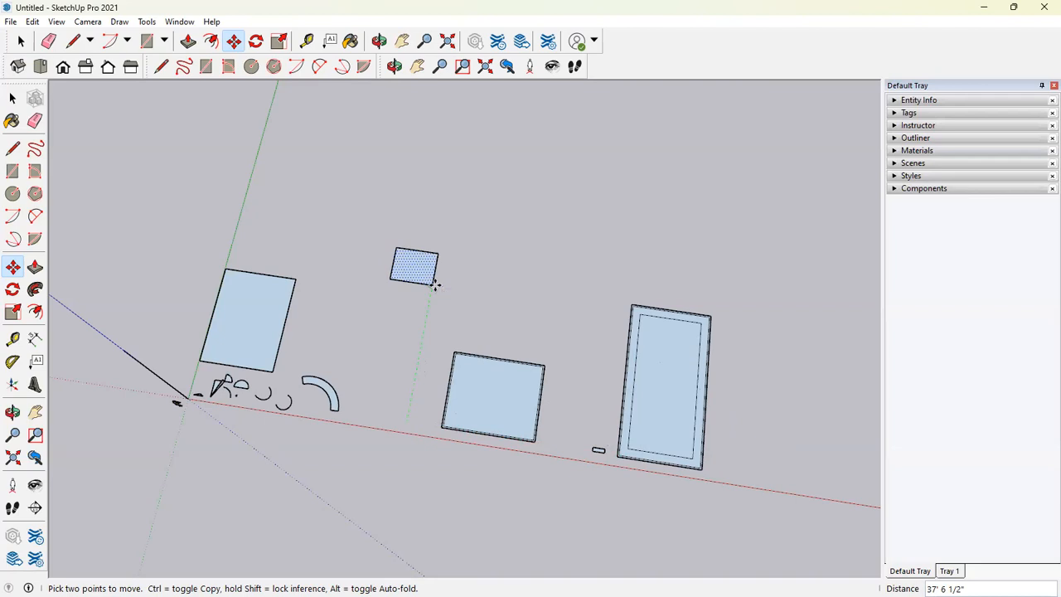
{"action": "key", "text": "shift"}
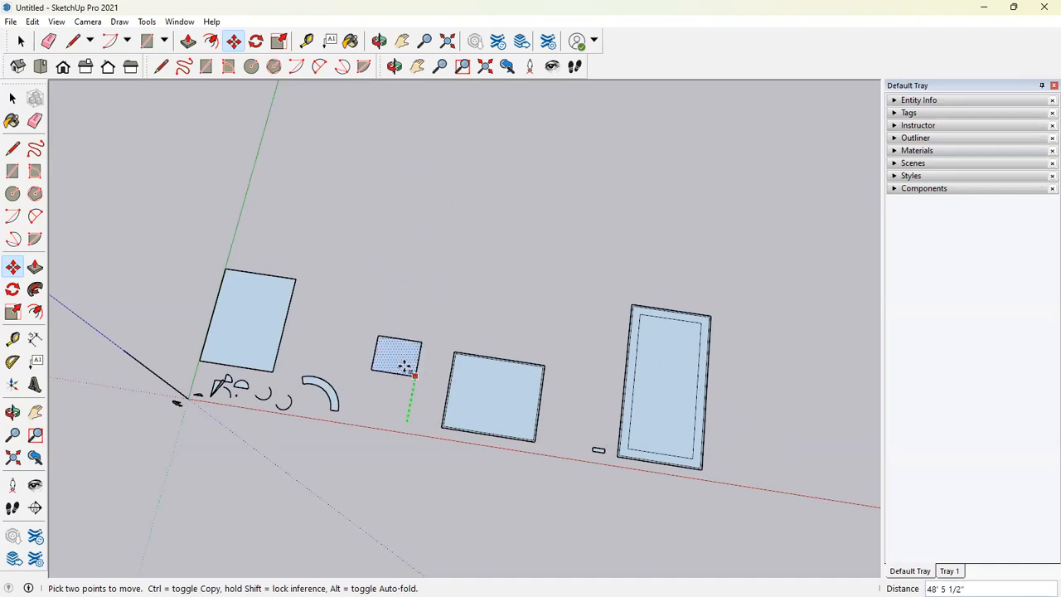
{"action": "left_click", "coordinate": [458, 199]}
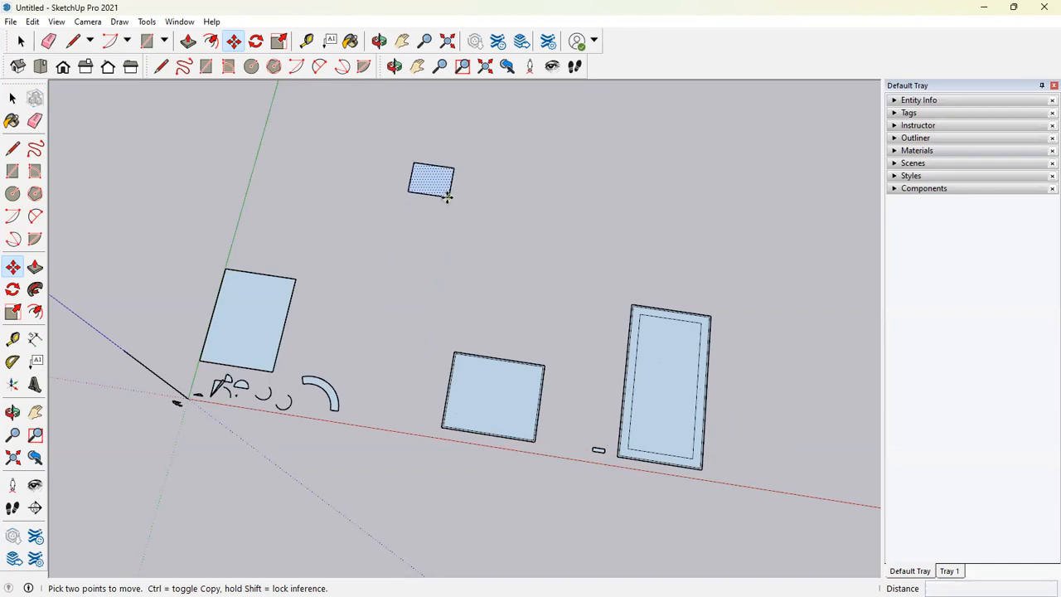
Step: Move the small rectangle another 5' along the green axis, away from the red axis, and clear the selection
{"action": "left_click", "coordinate": [447, 197]}
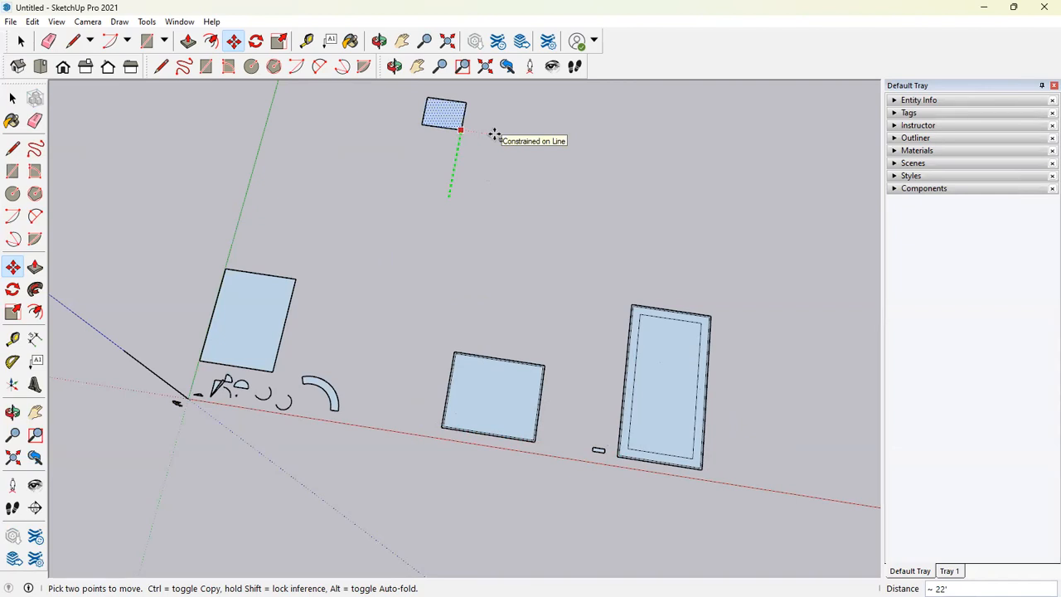
{"action": "type", "text": "5"}
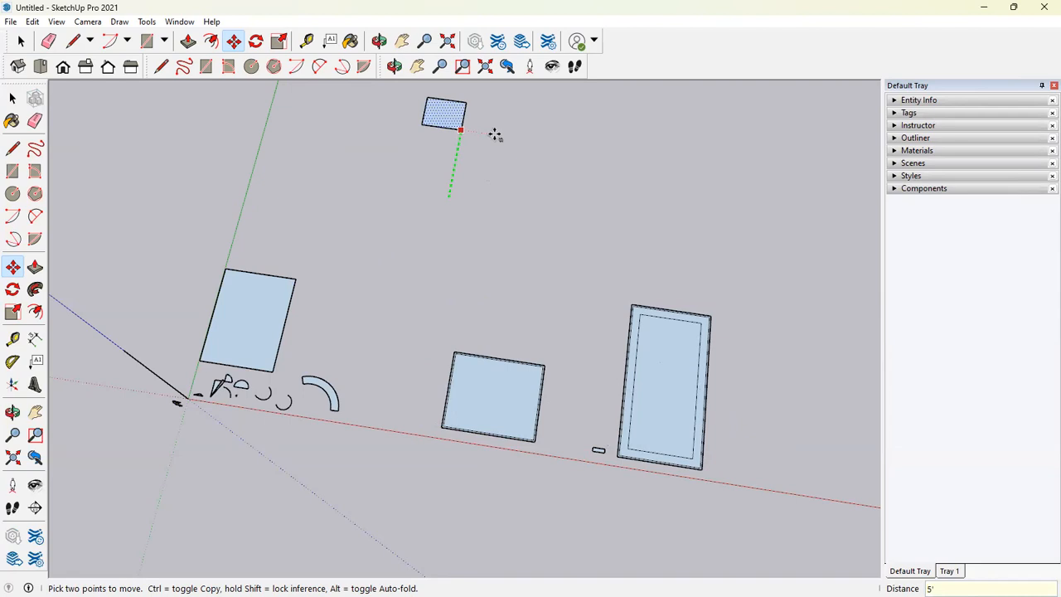
{"action": "key", "text": "Return"}
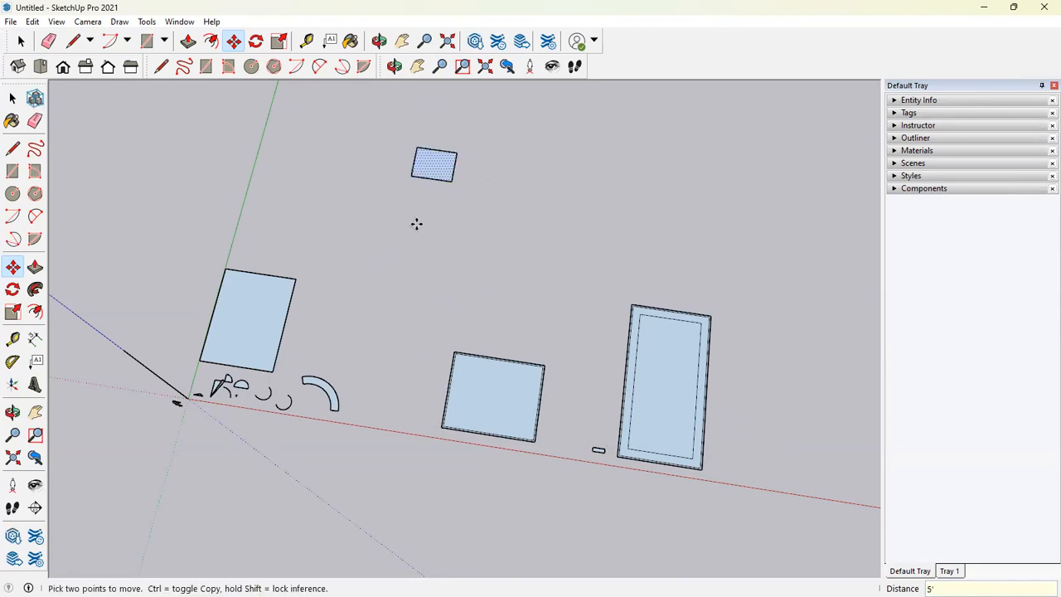
{"action": "scroll", "coordinate": [441, 181], "scroll_direction": "up", "scroll_amount": 3}
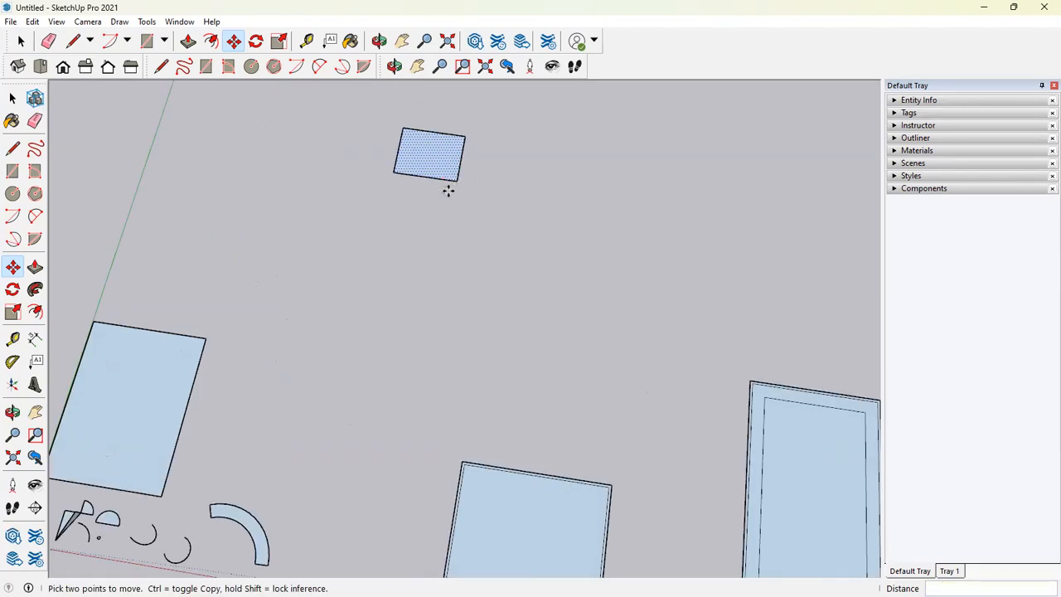
{"action": "scroll", "coordinate": [460, 183], "scroll_direction": "down", "scroll_amount": 3}
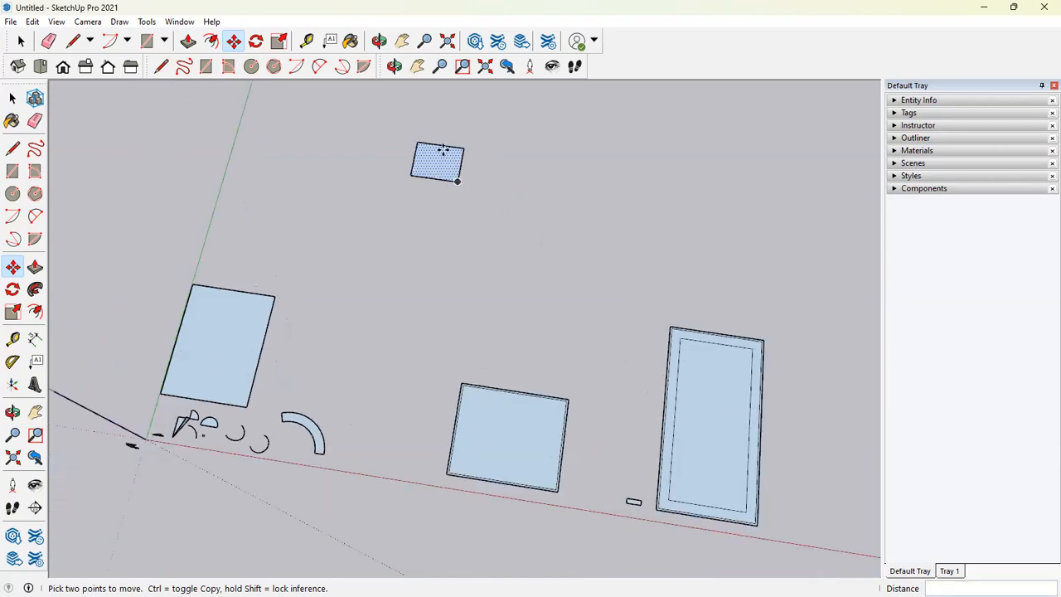
{"action": "key", "text": "Escape"}
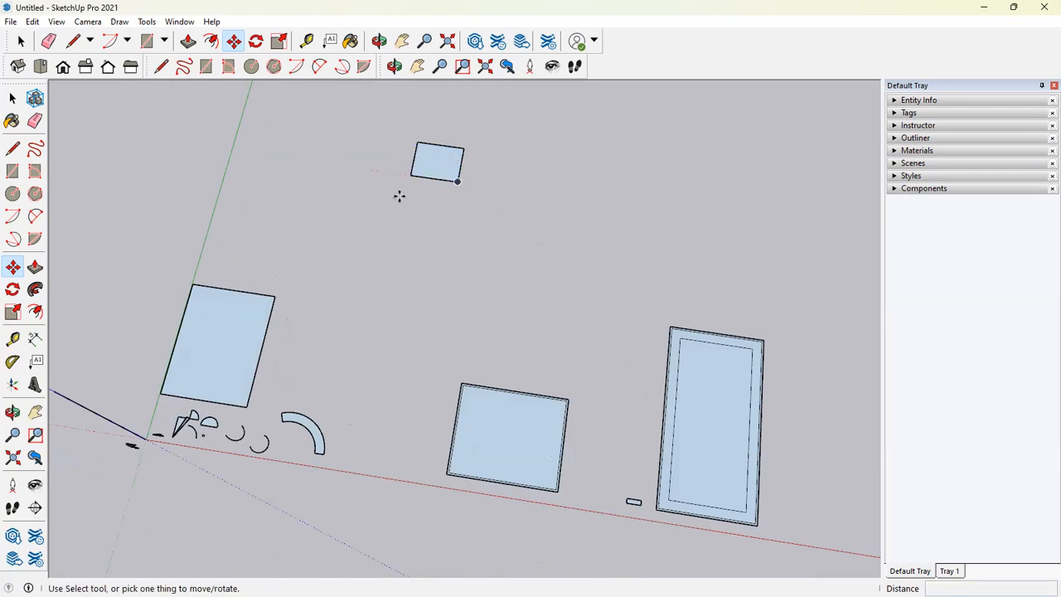
Step: Copy the small rectangle about 25' 4" back along the green axis, and copy that duplicate about 26' 1 1/2" along the red axis
{"action": "left_click", "coordinate": [13, 100]}
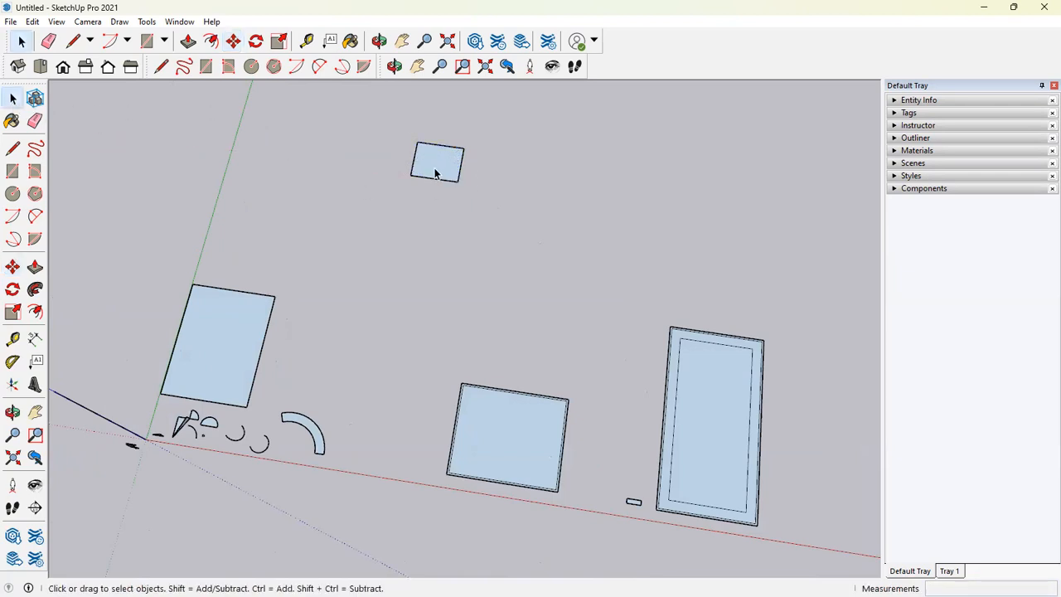
{"action": "left_click", "coordinate": [437, 167]}
{"action": "key", "text": "m"}
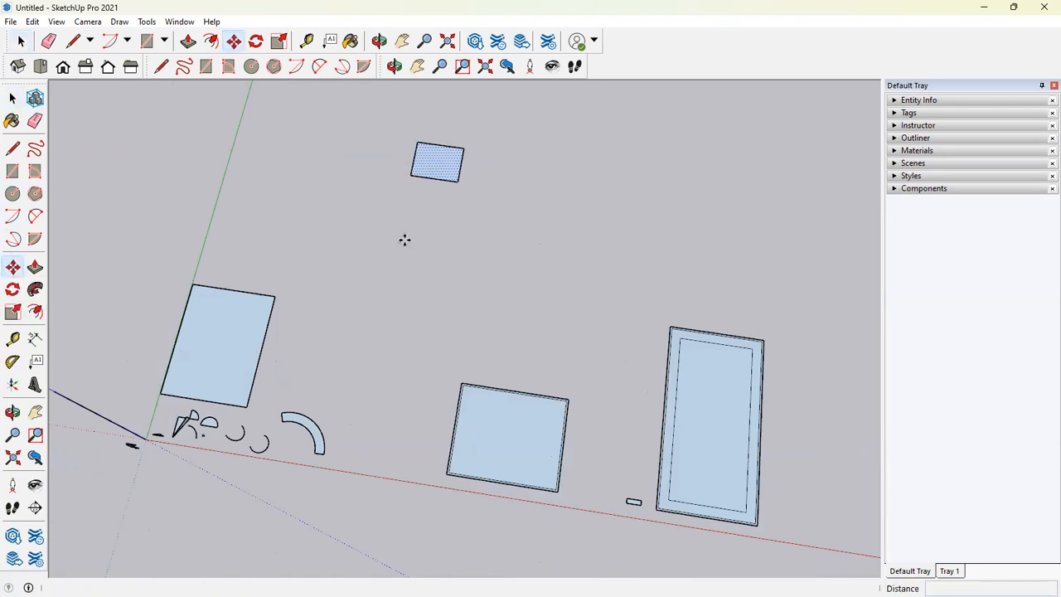
{"action": "left_click", "coordinate": [459, 182]}
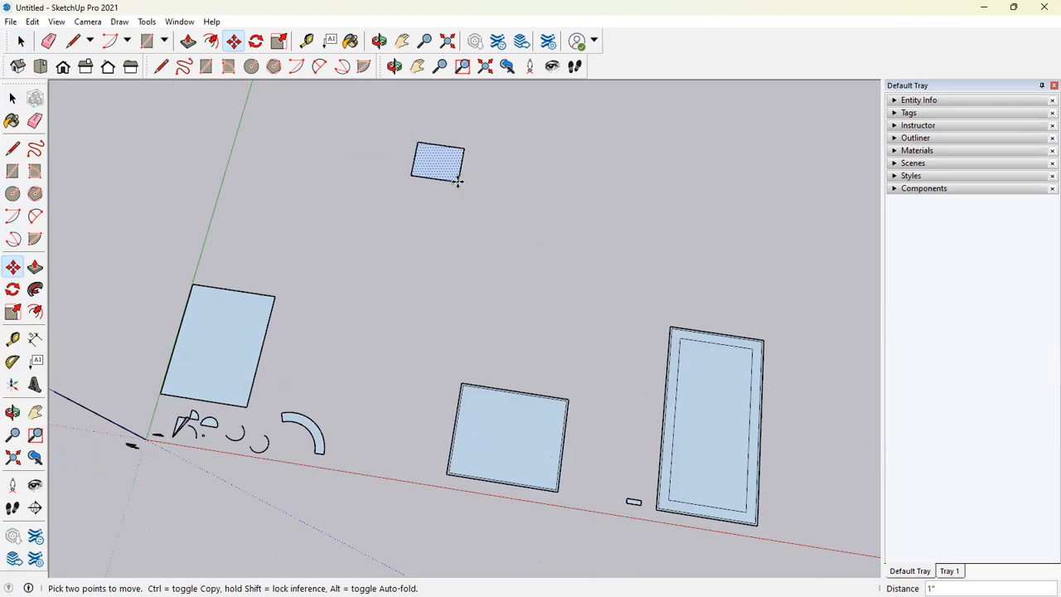
{"action": "key", "text": "ctrl"}
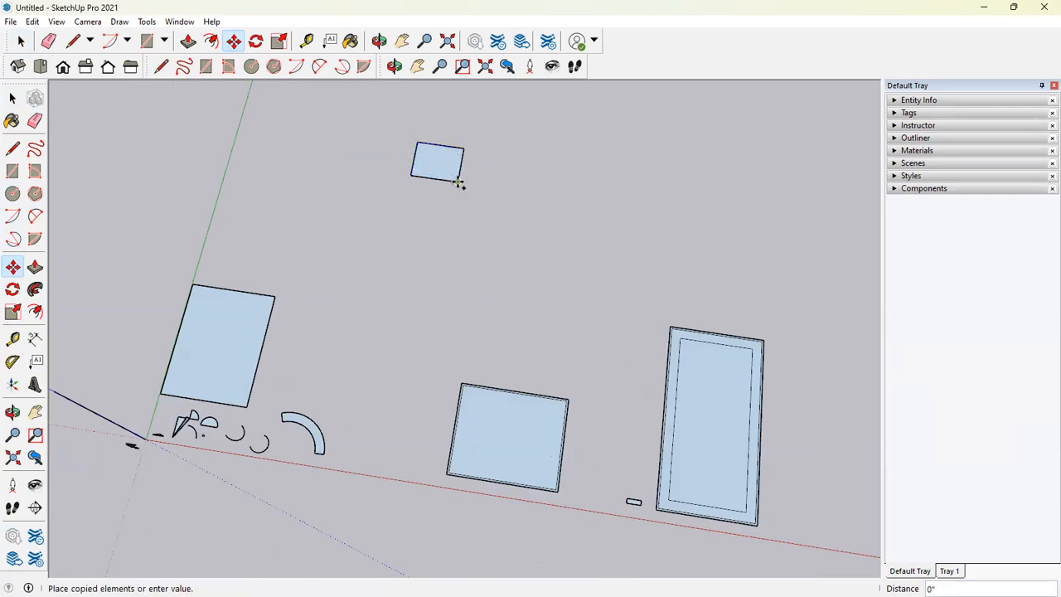
{"action": "type", "text": "5'"}
{"action": "key", "text": "Return"}
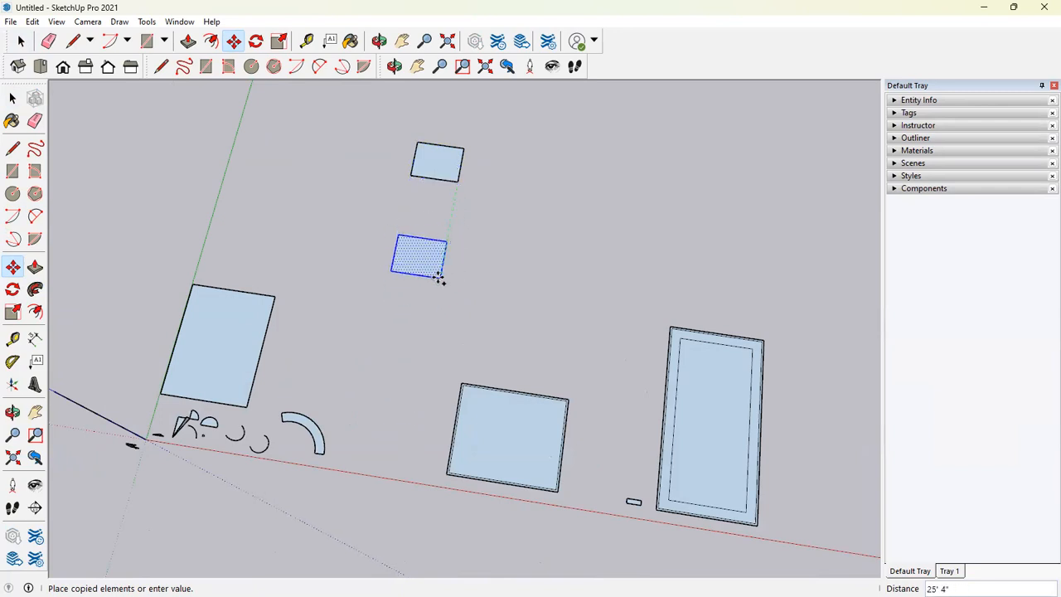
{"action": "left_click", "coordinate": [440, 279]}
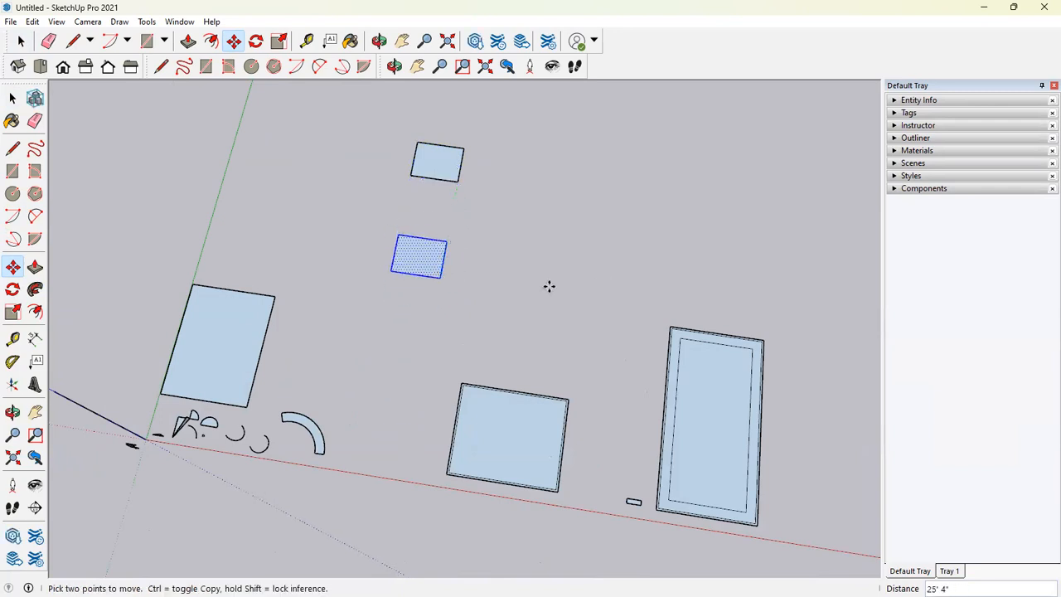
{"action": "left_click", "coordinate": [438, 279]}
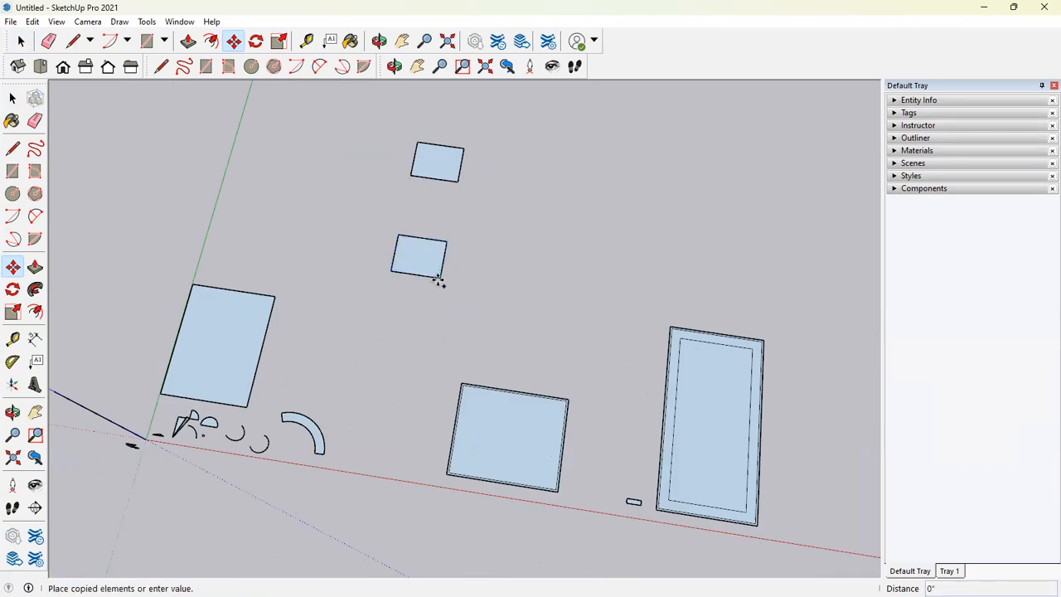
{"action": "left_click", "coordinate": [554, 294]}
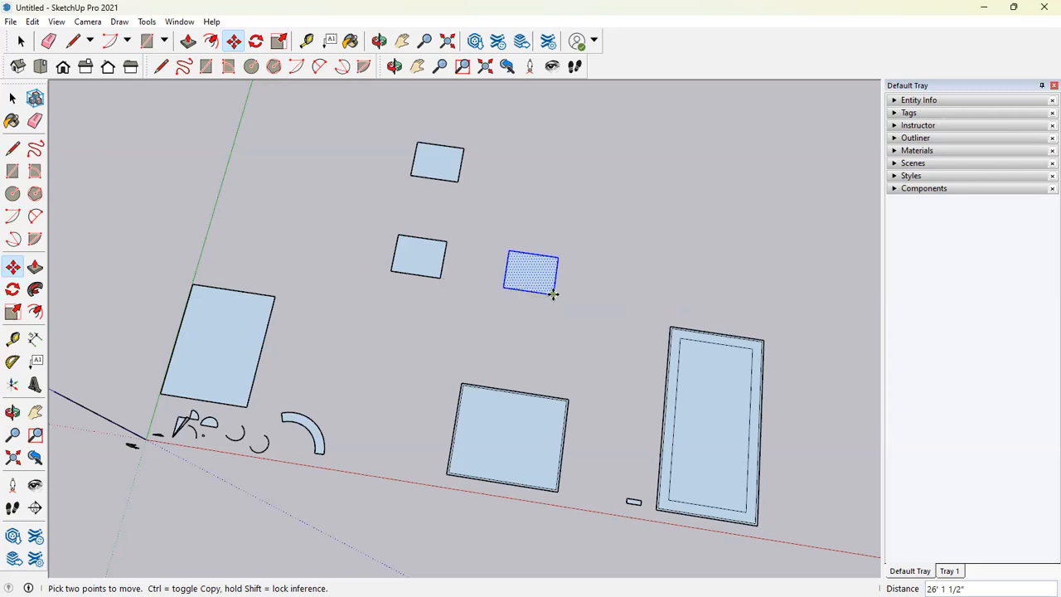
Step: Copy the newest rectangle about 25' 5 1/2" along the red axis and multiply it into a row of ten evenly spaced copies with x10
{"action": "left_click", "coordinate": [554, 294]}
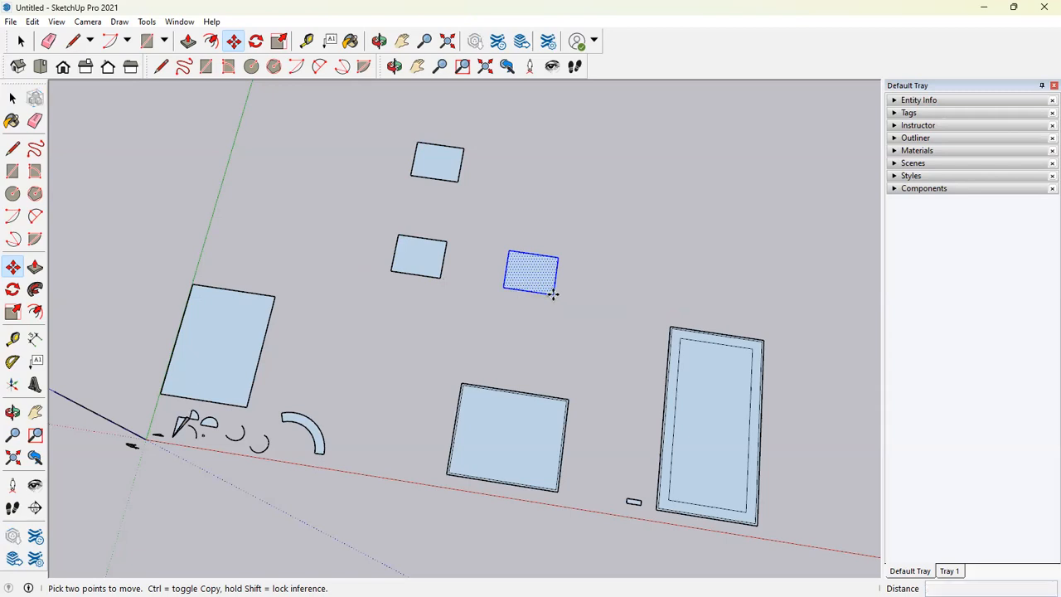
{"action": "key", "text": "ctrl"}
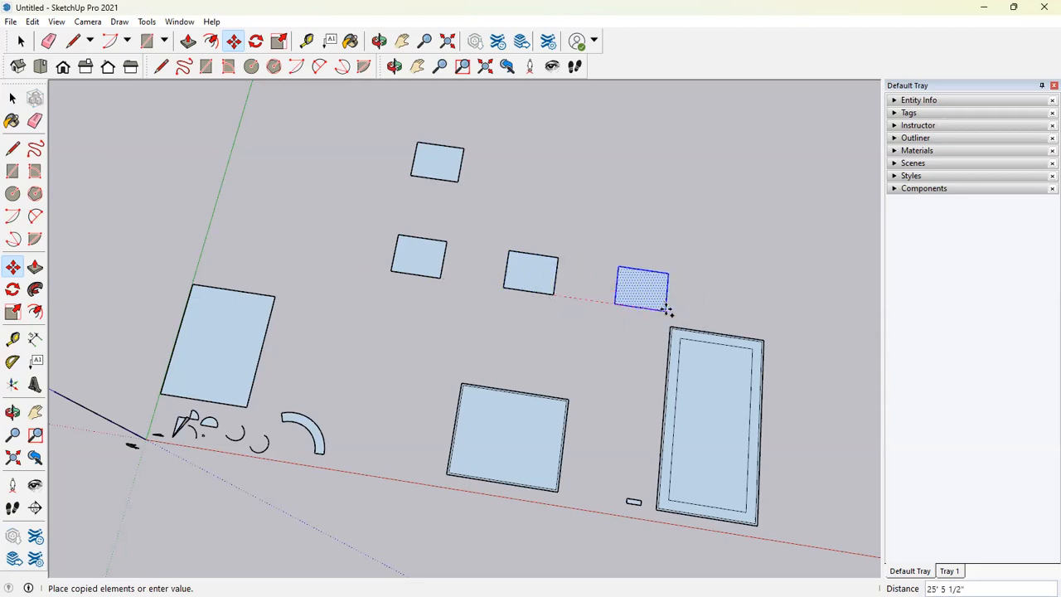
{"action": "left_click", "coordinate": [664, 310]}
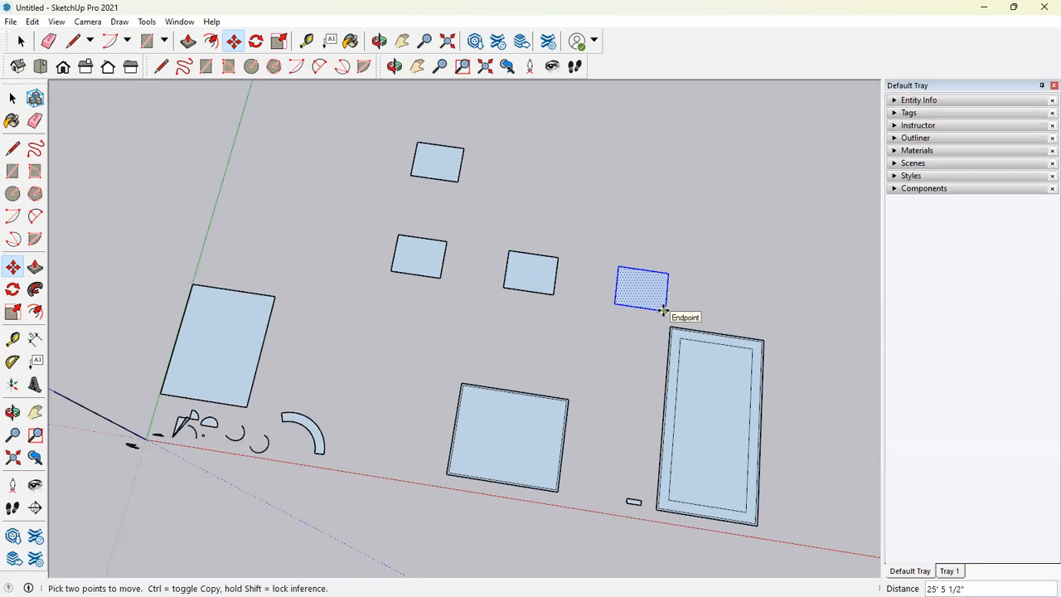
{"action": "type", "text": "x10"}
{"action": "key", "text": "Return"}
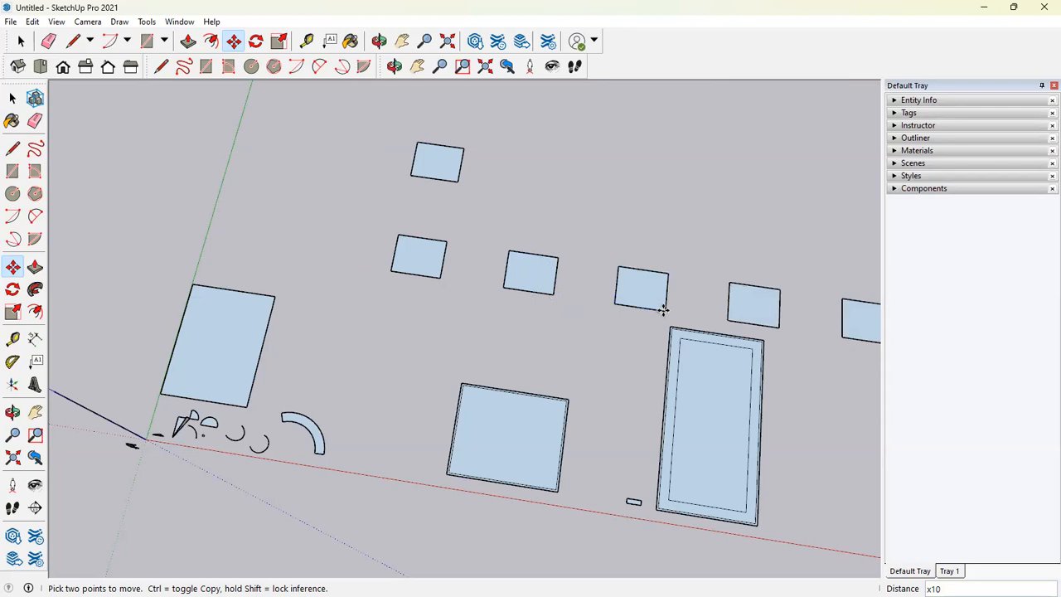
{"action": "scroll", "coordinate": [547, 289], "scroll_direction": "down", "scroll_amount": 4}
{"action": "scroll", "coordinate": [528, 295], "scroll_direction": "down", "scroll_amount": 3}
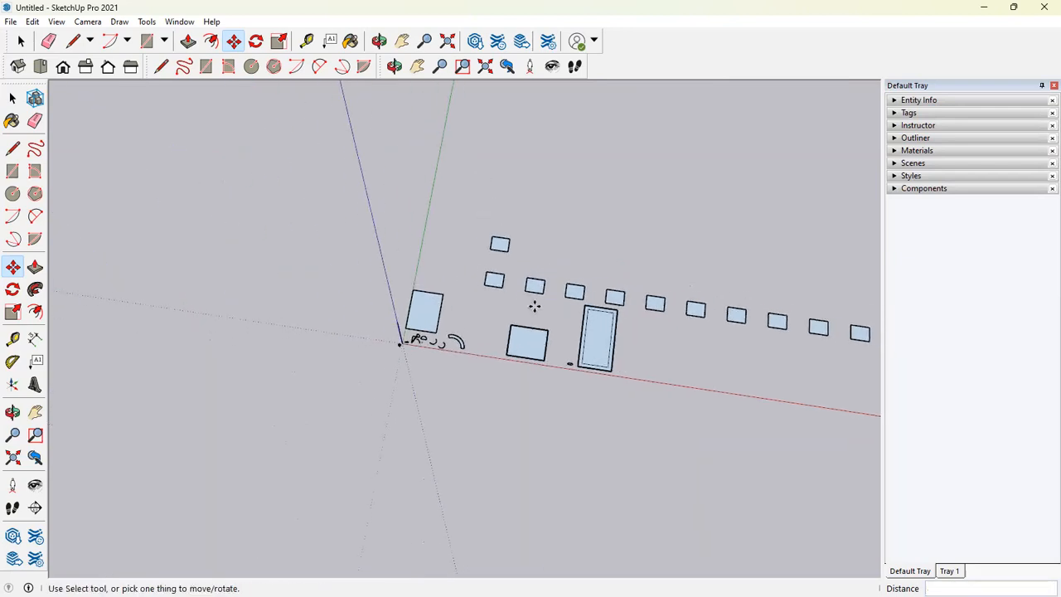
{"action": "scroll", "coordinate": [557, 306], "scroll_direction": "down", "scroll_amount": 3}
{"action": "scroll", "coordinate": [586, 301], "scroll_direction": "up", "scroll_amount": 5}
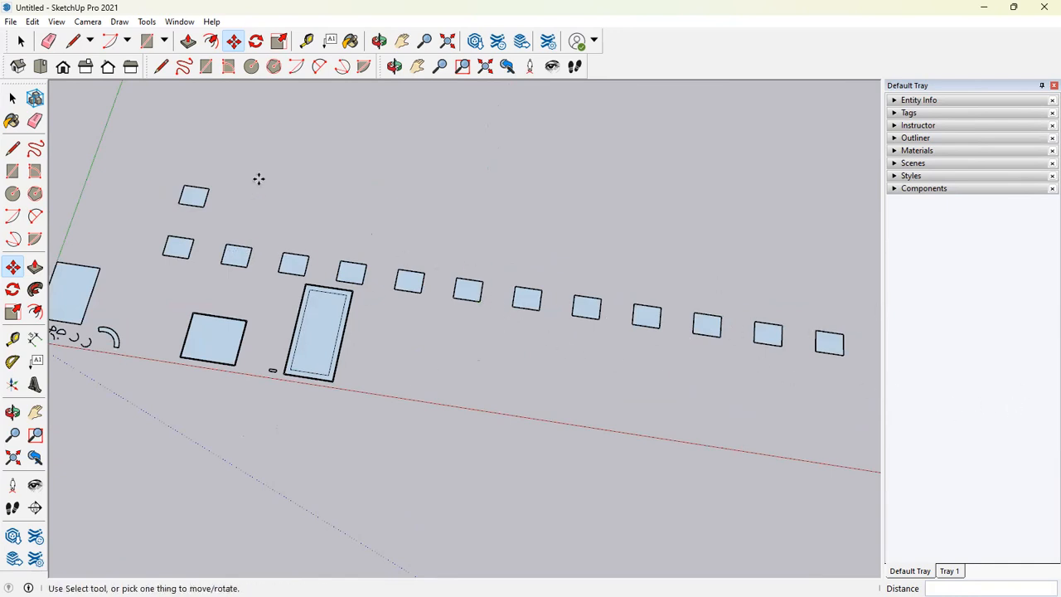
Step: Copy the second rectangle of the long row 10' along the green axis, away from the red axis
{"action": "key", "text": "space"}
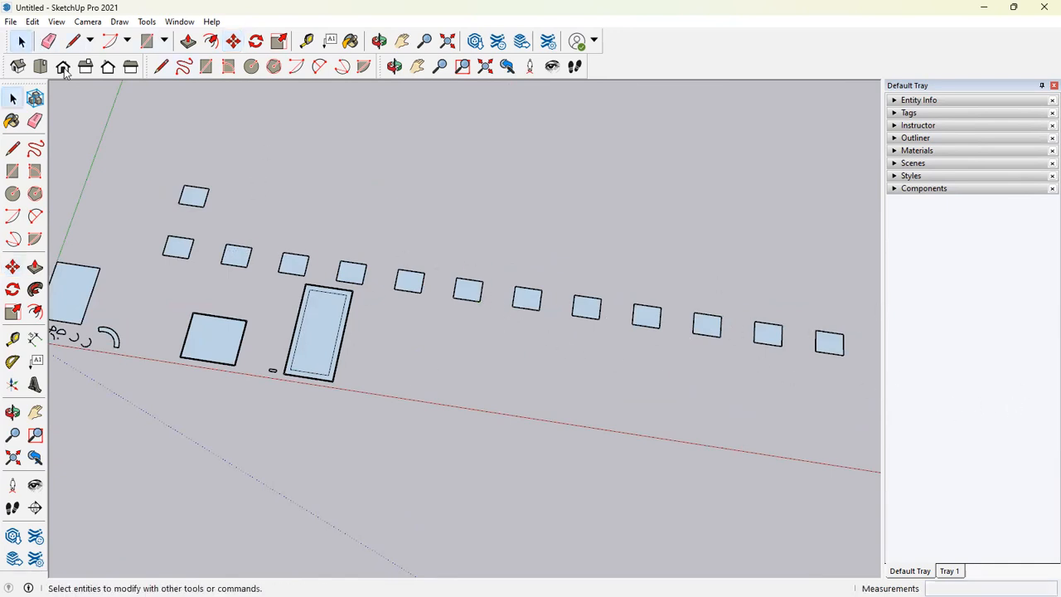
{"action": "left_click", "coordinate": [234, 258]}
{"action": "scroll", "coordinate": [239, 260], "scroll_direction": "up", "scroll_amount": 2}
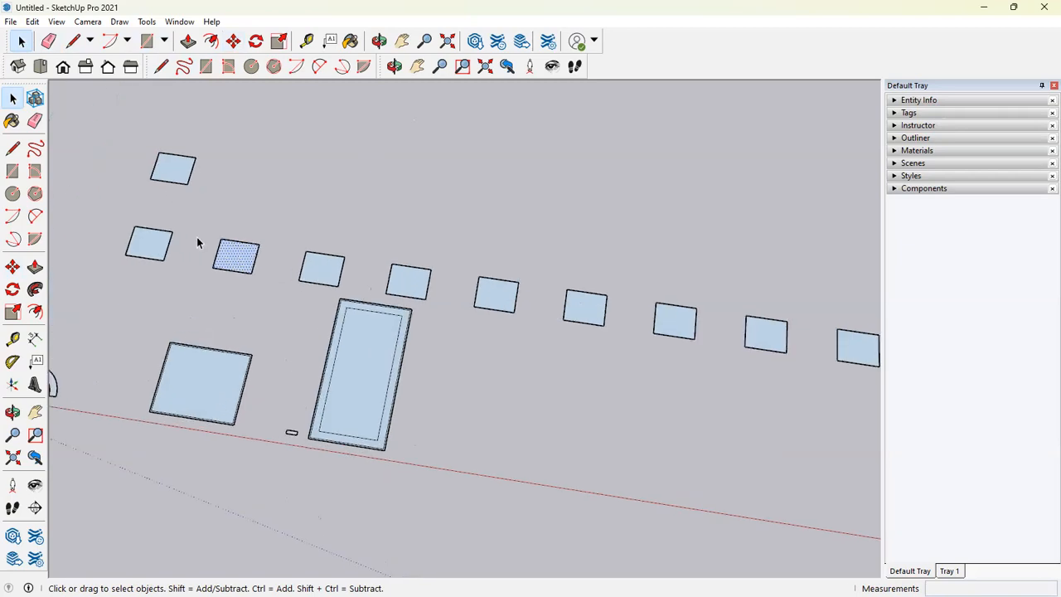
{"action": "left_click", "coordinate": [13, 267]}
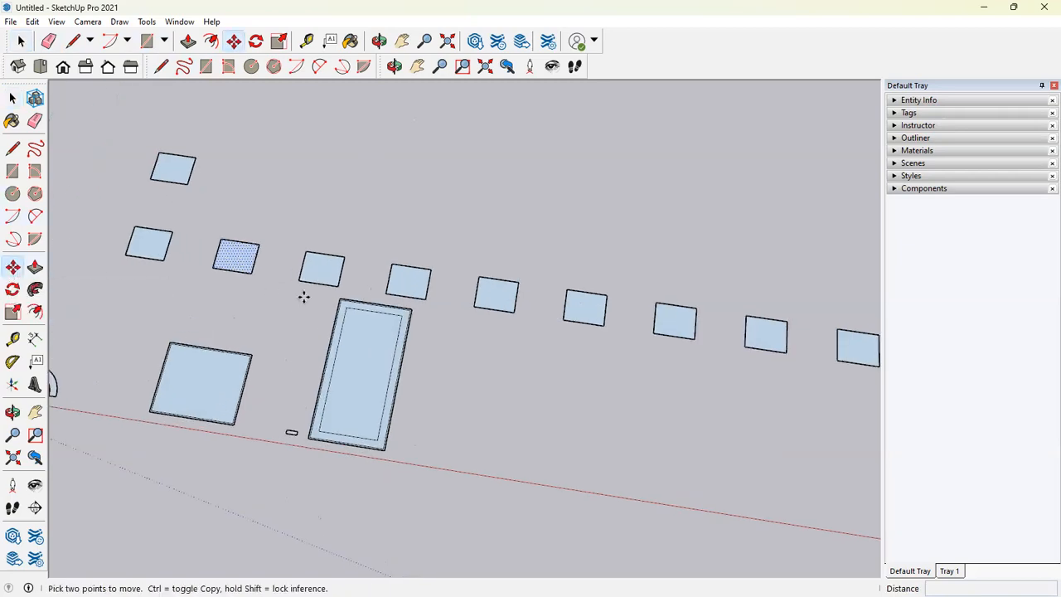
{"action": "left_click", "coordinate": [250, 274]}
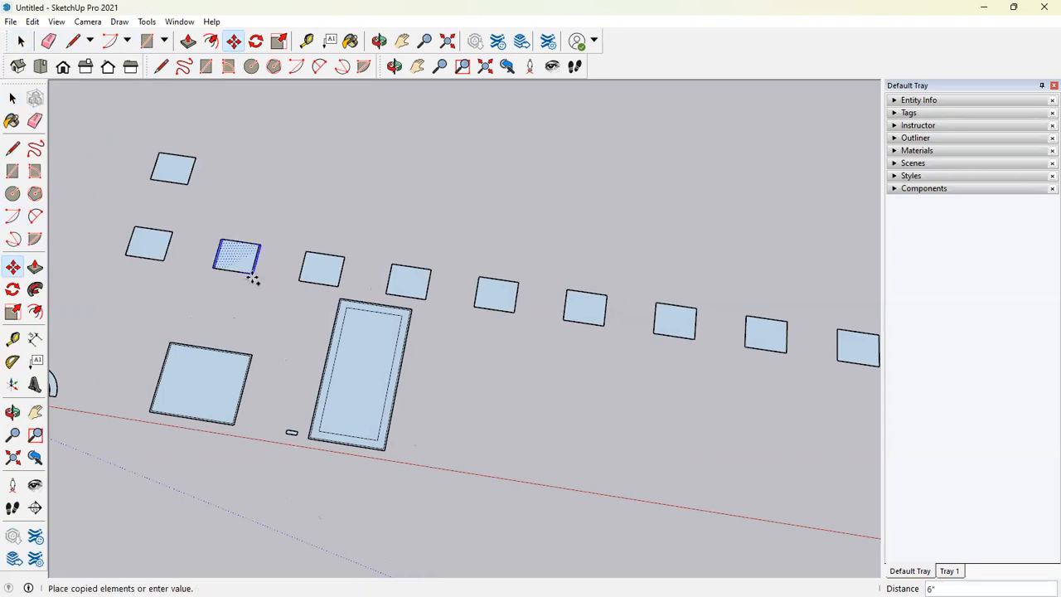
{"action": "scroll", "coordinate": [277, 207], "scroll_direction": "down", "scroll_amount": 3}
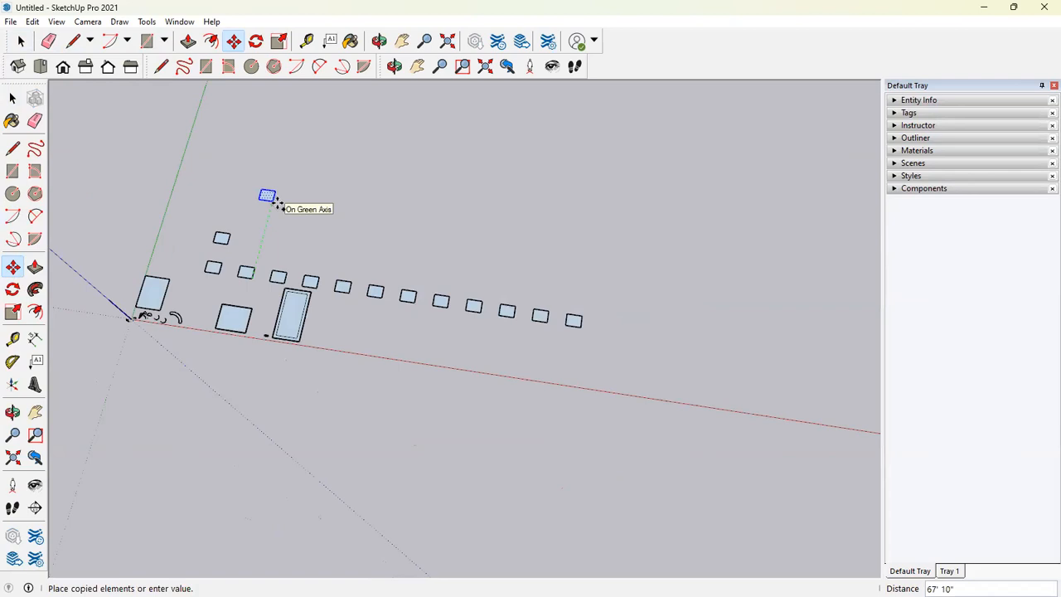
{"action": "type", "text": "10"}
{"action": "key", "text": "Return"}
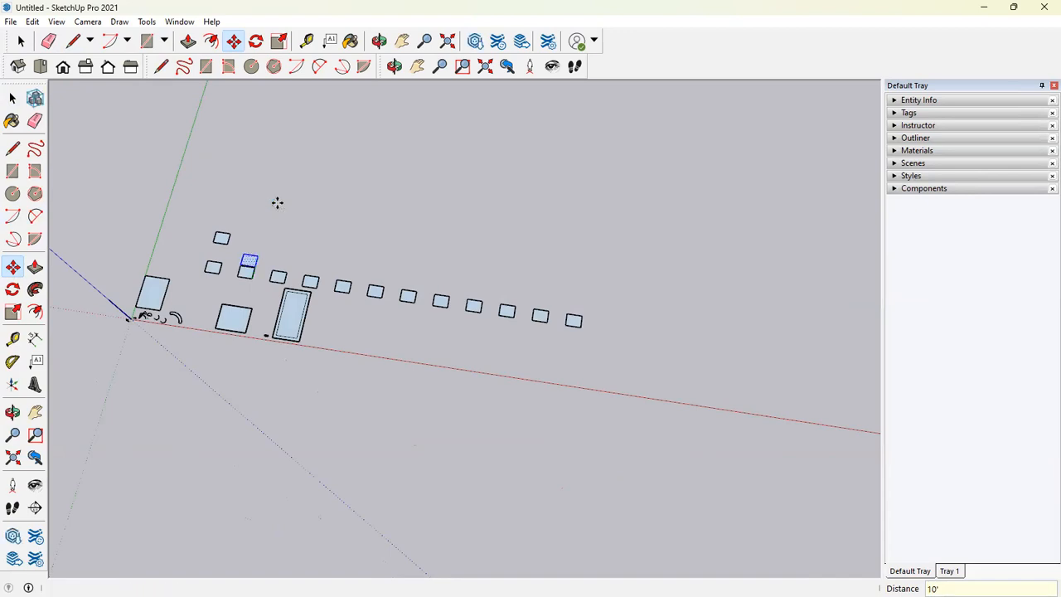
Step: Delete the rectangle copy just placed 10' along the green axis
{"action": "scroll", "coordinate": [256, 278], "scroll_direction": "up", "scroll_amount": 6}
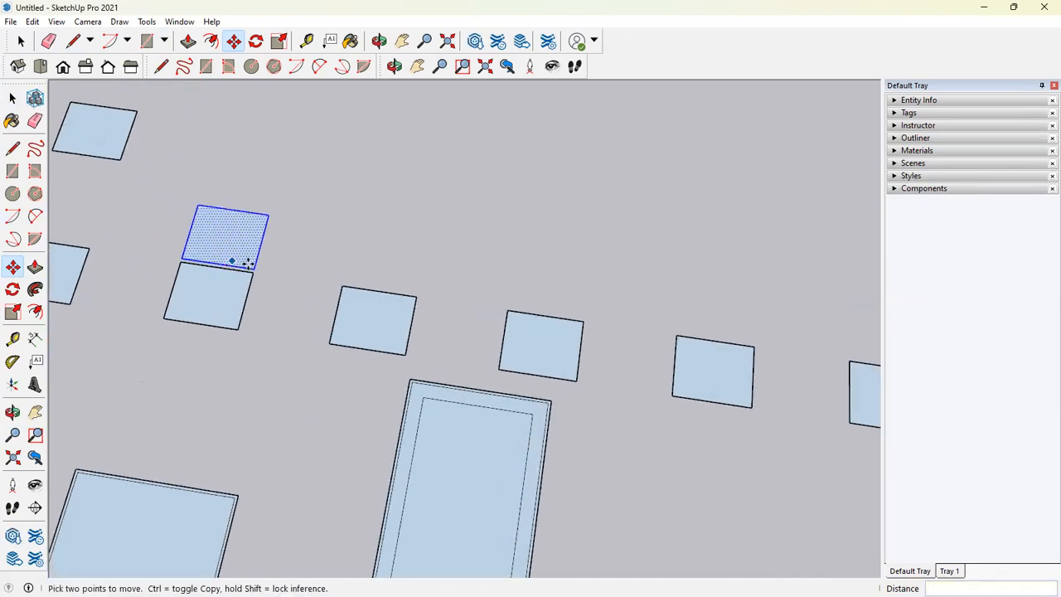
{"action": "scroll", "coordinate": [269, 276], "scroll_direction": "up", "scroll_amount": 2}
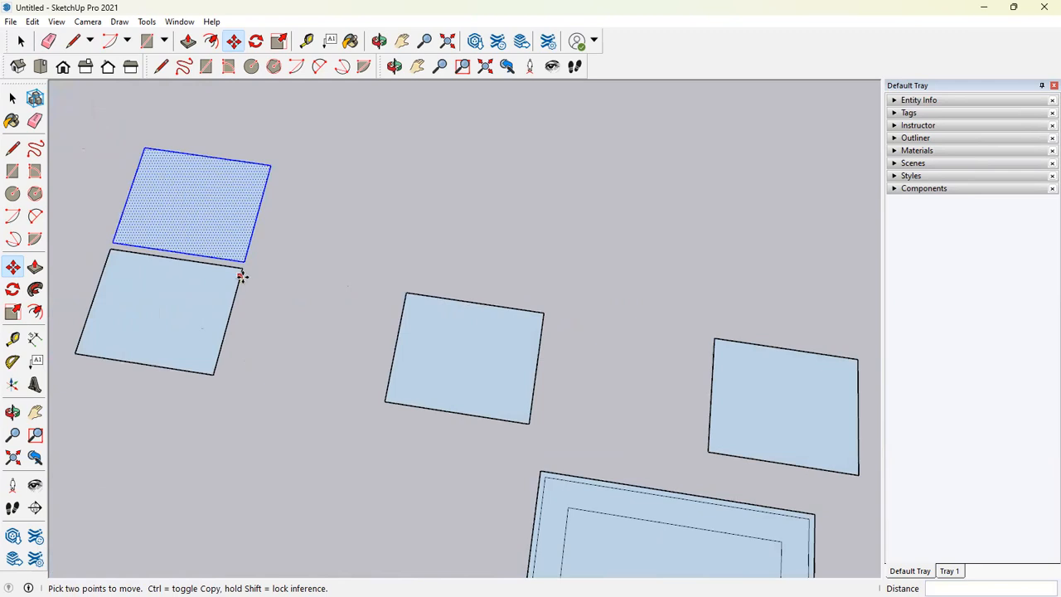
{"action": "key", "text": "Delete"}
Step: Copy the row's second rectangle corner to corner along the green axis and multiply it into five adjoining copies with x5
{"action": "left_click", "coordinate": [12, 98]}
{"action": "left_click", "coordinate": [190, 309]}
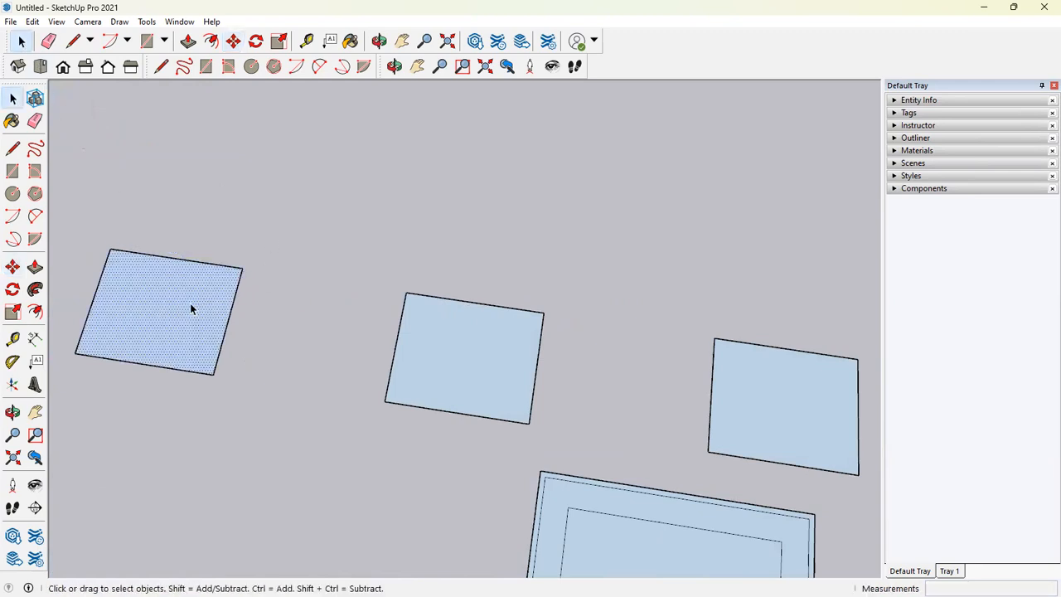
{"action": "left_click", "coordinate": [12, 266]}
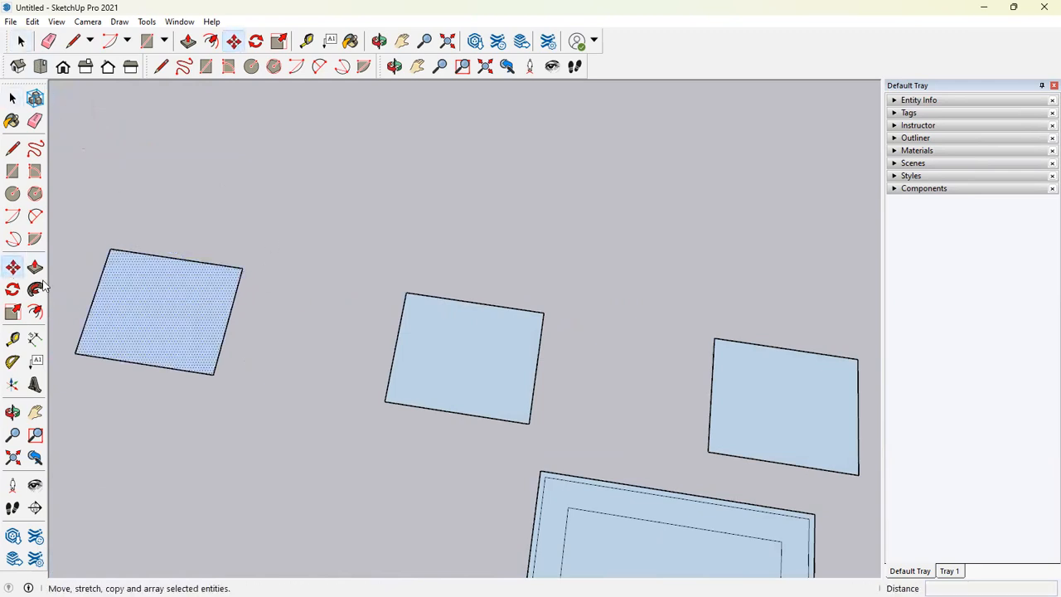
{"action": "key", "text": "ctrl"}
{"action": "left_click", "coordinate": [212, 374]}
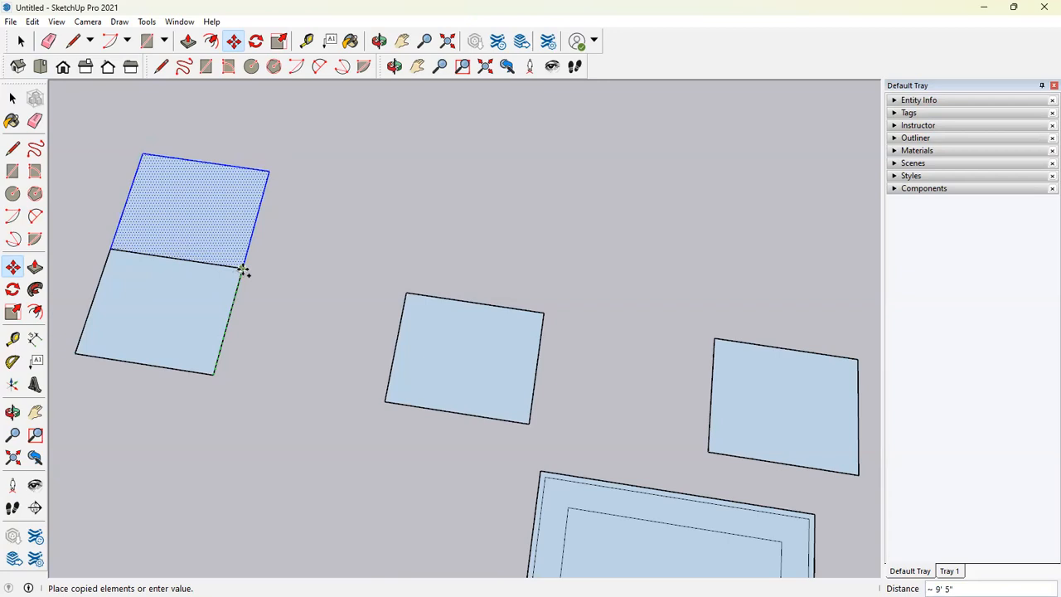
{"action": "type", "text": "2"}
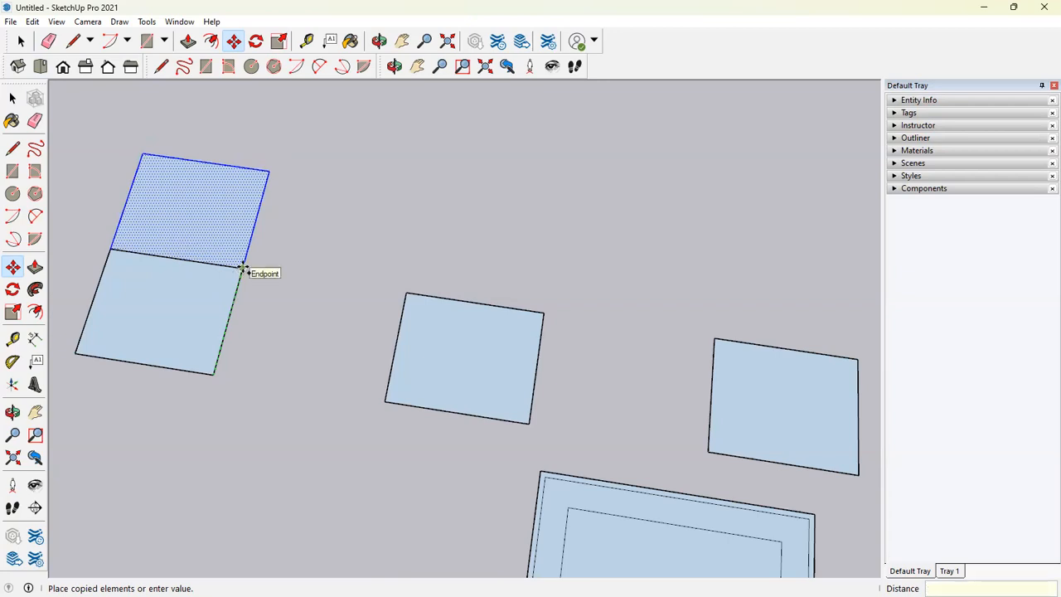
{"action": "left_click", "coordinate": [243, 267]}
{"action": "type", "text": "x"}
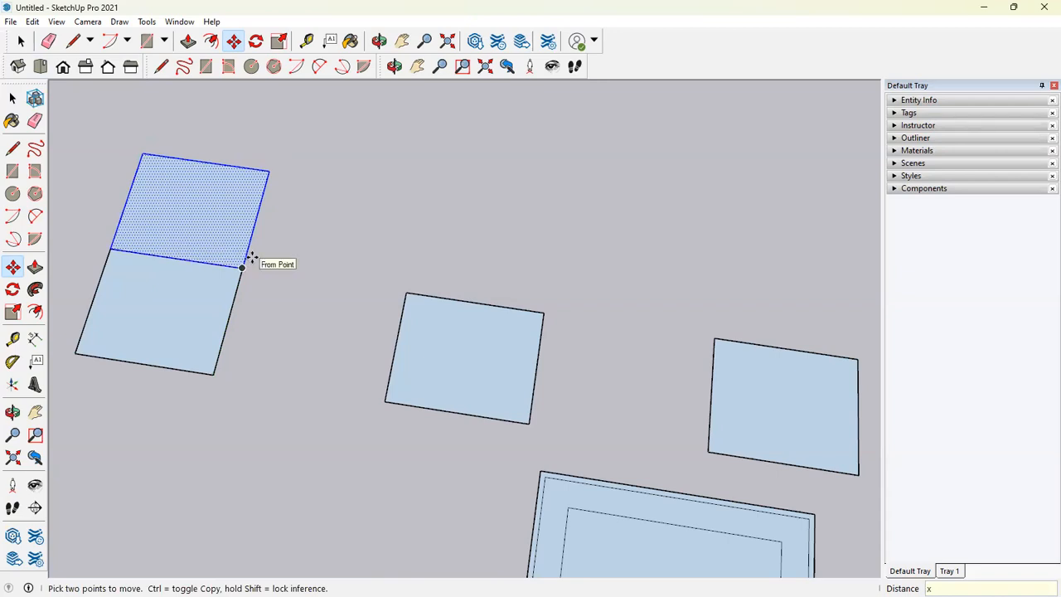
{"action": "type", "text": "5"}
{"action": "key", "text": "Return"}
{"action": "scroll", "coordinate": [280, 373], "scroll_direction": "down", "scroll_amount": 4}
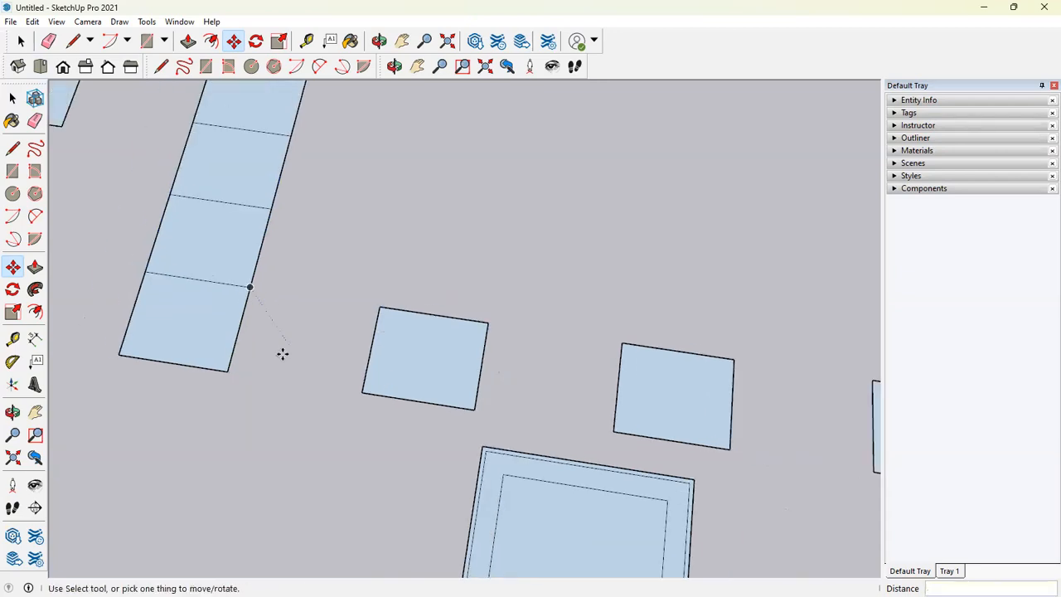
{"action": "scroll", "coordinate": [276, 403], "scroll_direction": "down", "scroll_amount": 2}
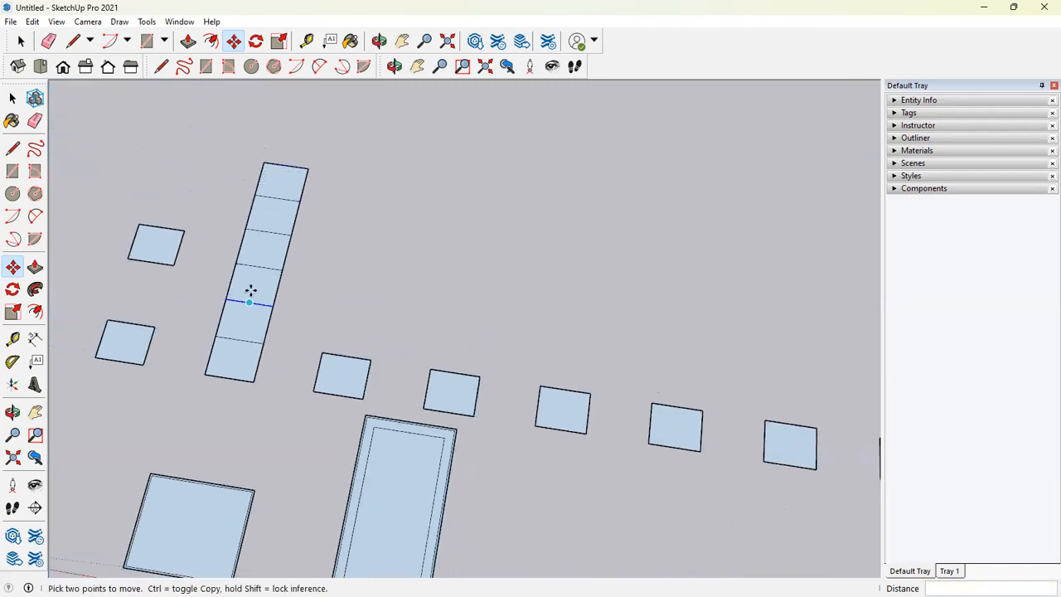
Step: Copy the row's third rectangle about 66' 5" along the green axis and divide the distance into five equal spacings with /5
{"action": "left_click", "coordinate": [21, 40]}
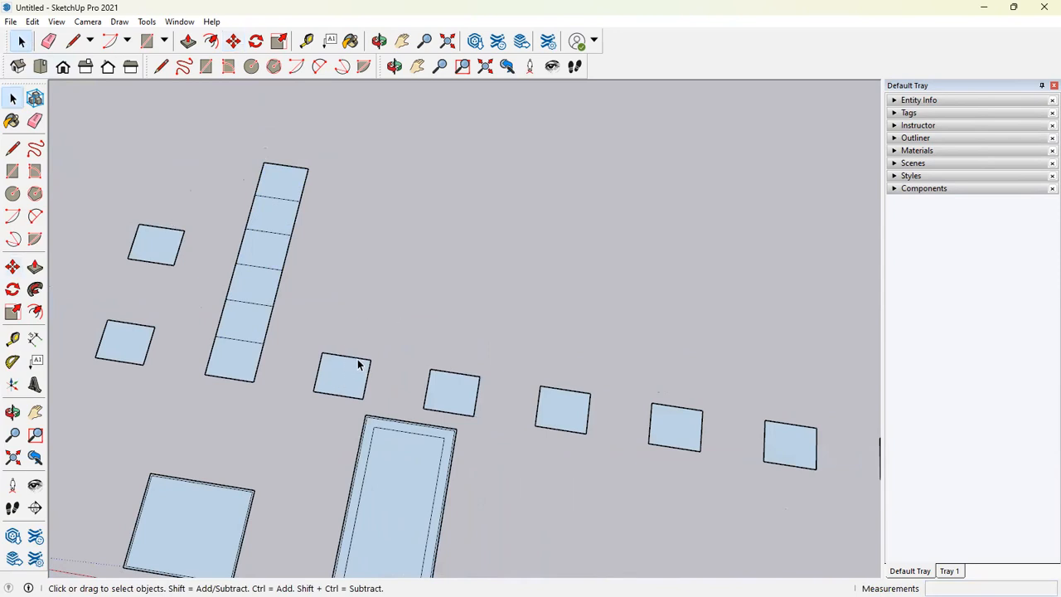
{"action": "left_click", "coordinate": [343, 384]}
{"action": "key", "text": "m"}
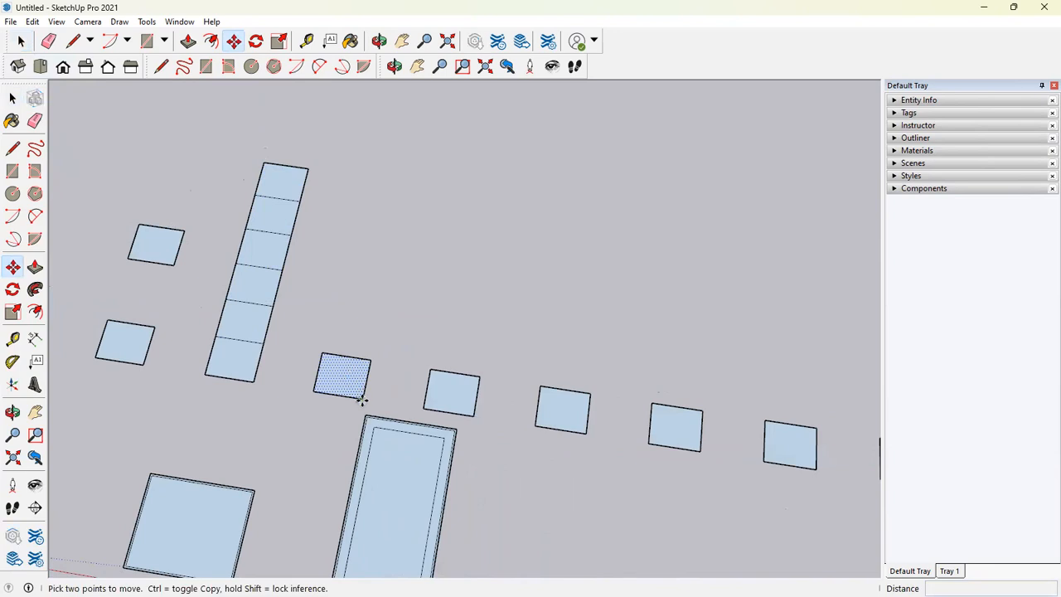
{"action": "key", "text": "ctrl"}
{"action": "left_click", "coordinate": [361, 400]}
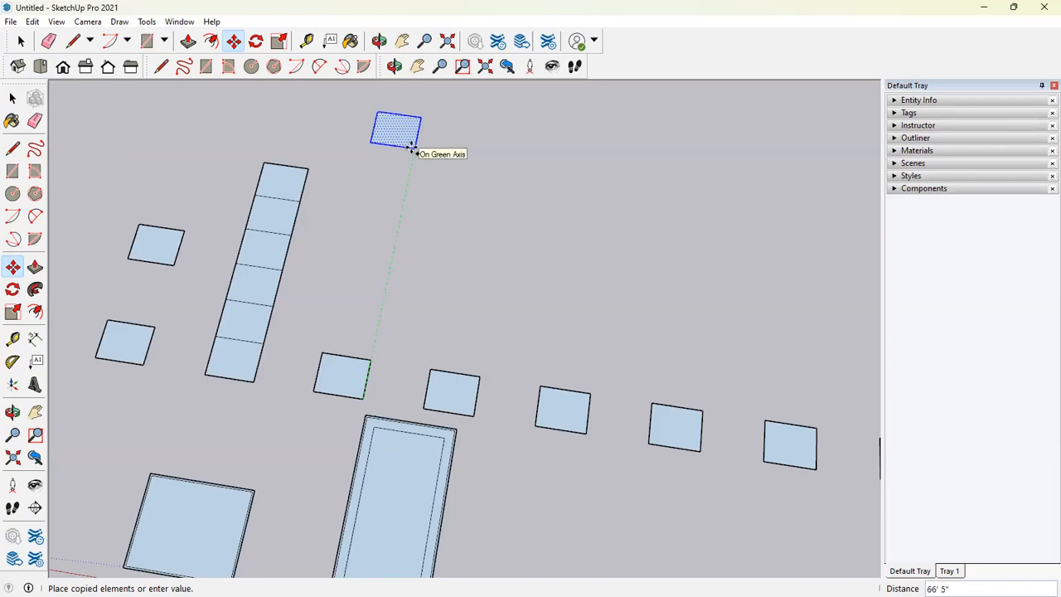
{"action": "left_click", "coordinate": [412, 147]}
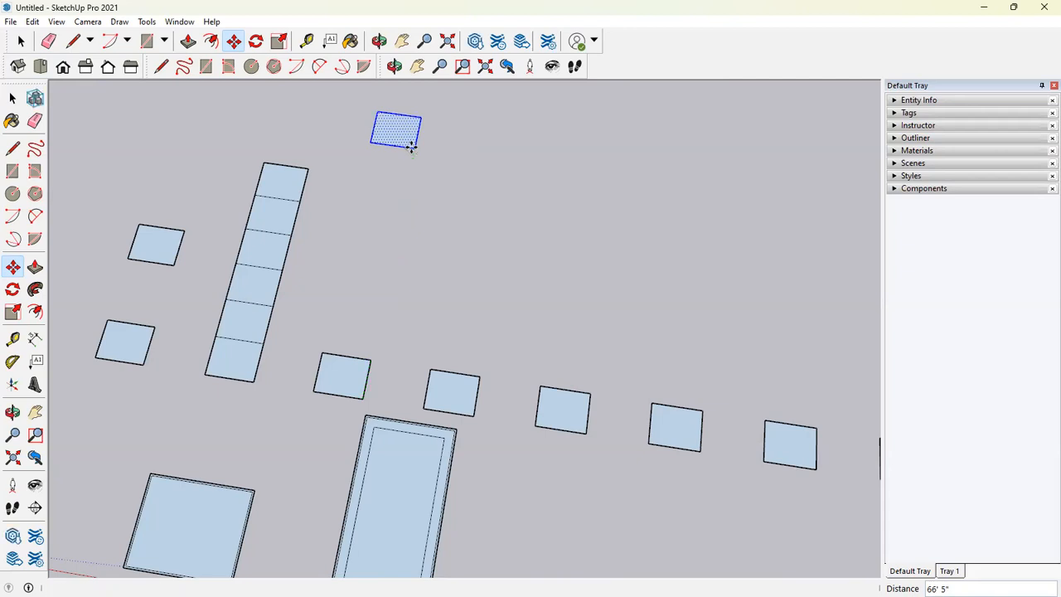
{"action": "type", "text": "/5"}
{"action": "key", "text": "Return"}
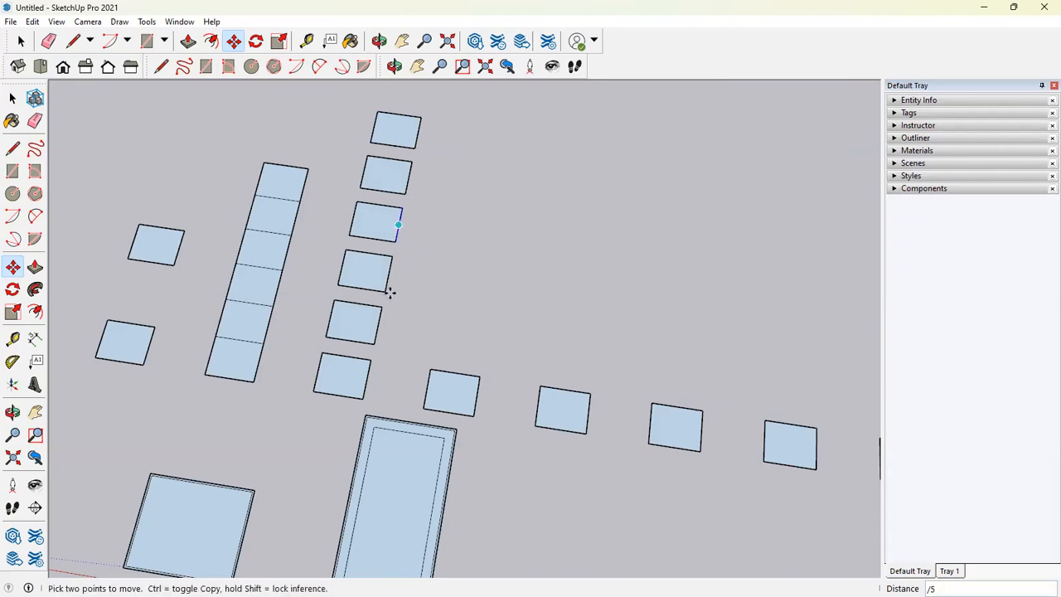
{"action": "left_click", "coordinate": [21, 42]}
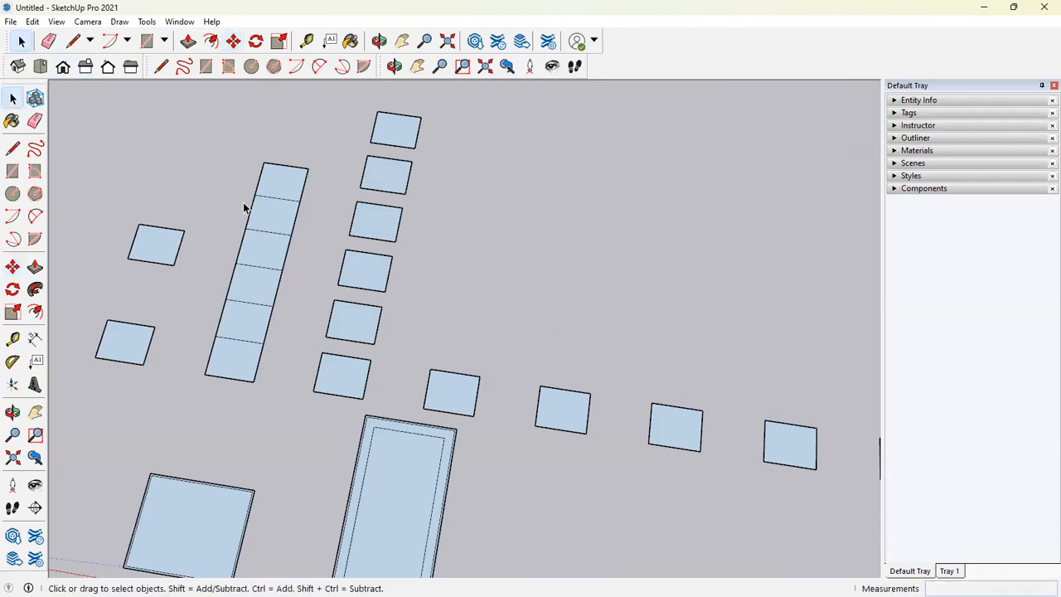
{"action": "scroll", "coordinate": [336, 289], "scroll_direction": "down", "scroll_amount": 5}
{"action": "scroll", "coordinate": [365, 266], "scroll_direction": "down", "scroll_amount": 2}
{"action": "scroll", "coordinate": [564, 331], "scroll_direction": "up", "scroll_amount": 2}
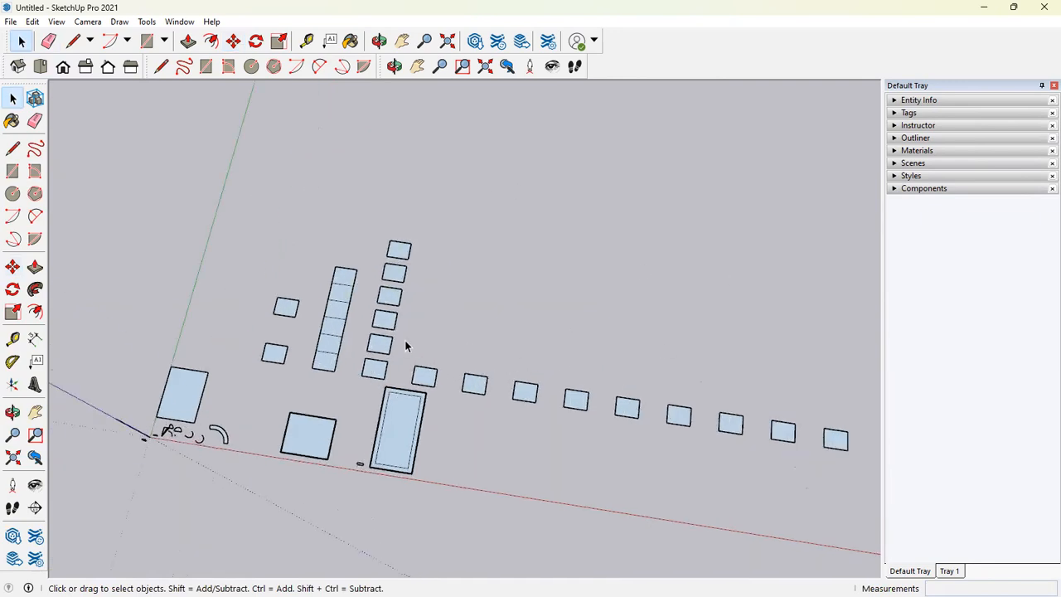
Step: Copy the spaced column's second rectangle about 229' 3" along the red axis and divide the distance into fifteen equal spacings with /15
{"action": "key", "text": "h"}
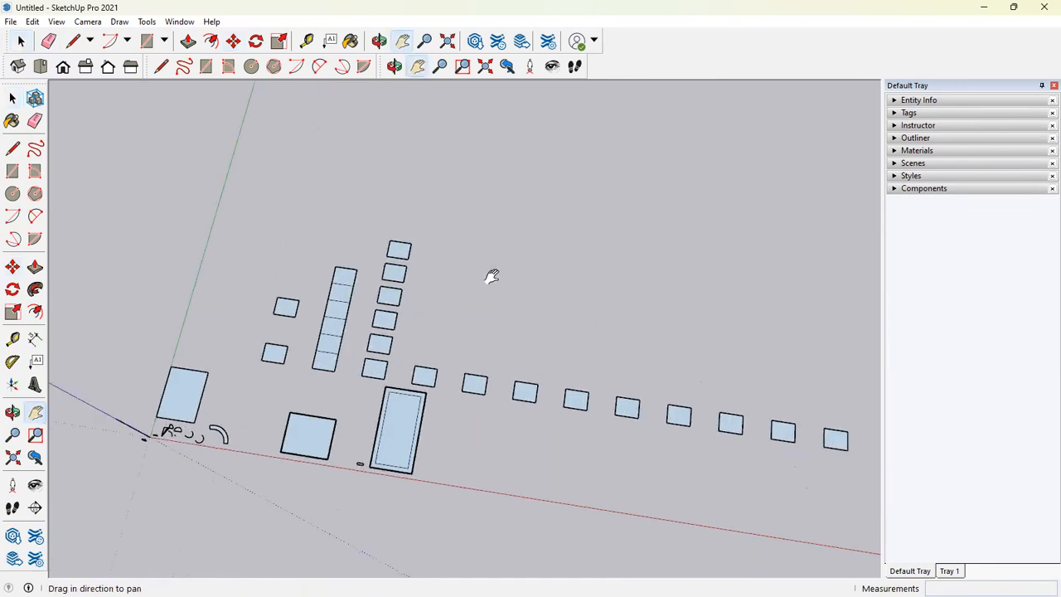
{"action": "left_click_drag", "start_coordinate": [490, 277], "coordinate": [329, 244]}
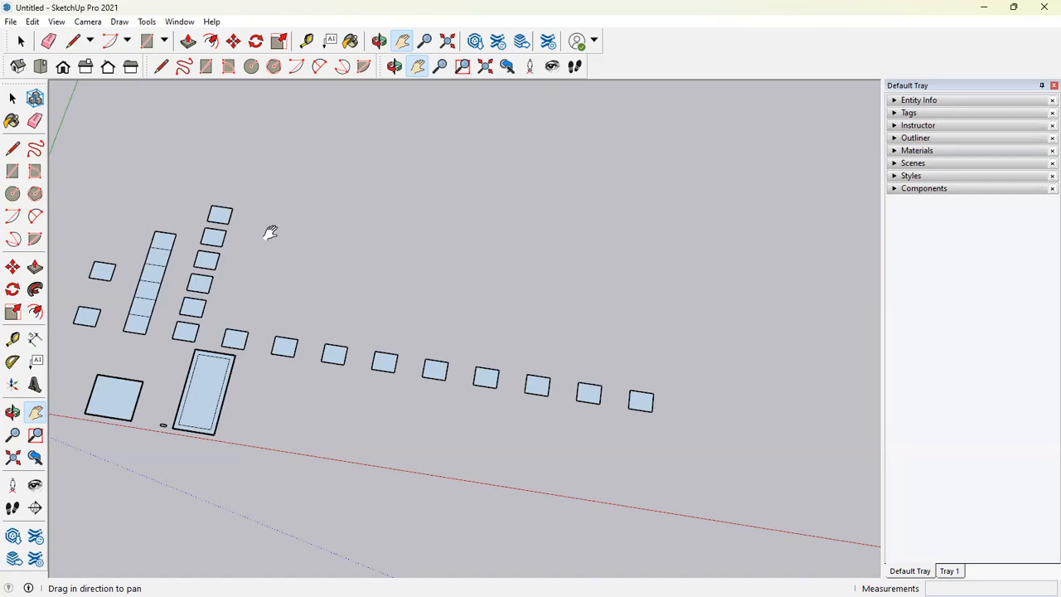
{"action": "left_click", "coordinate": [22, 41]}
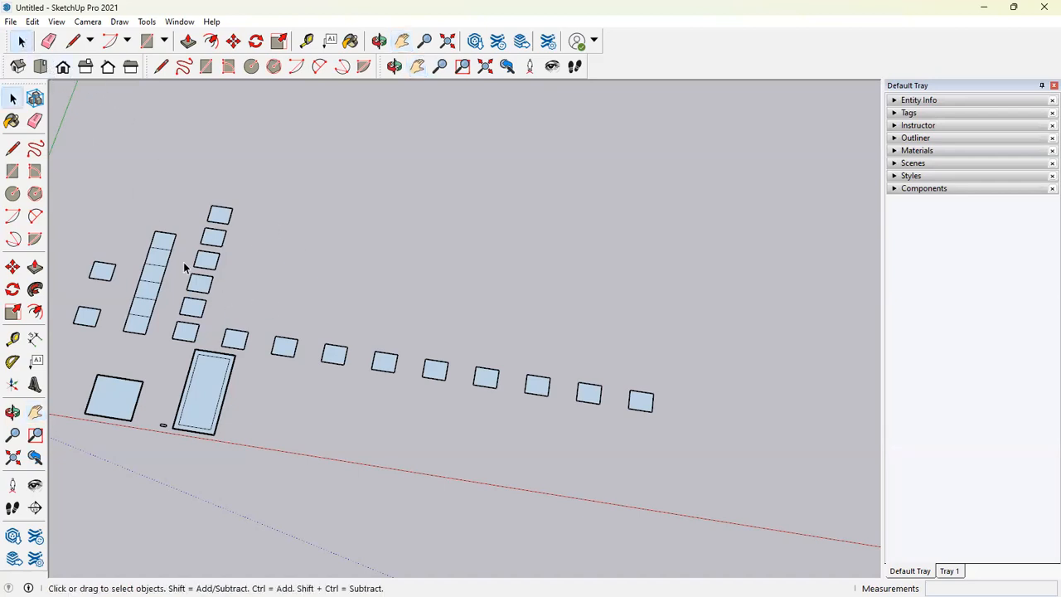
{"action": "left_click", "coordinate": [12, 266]}
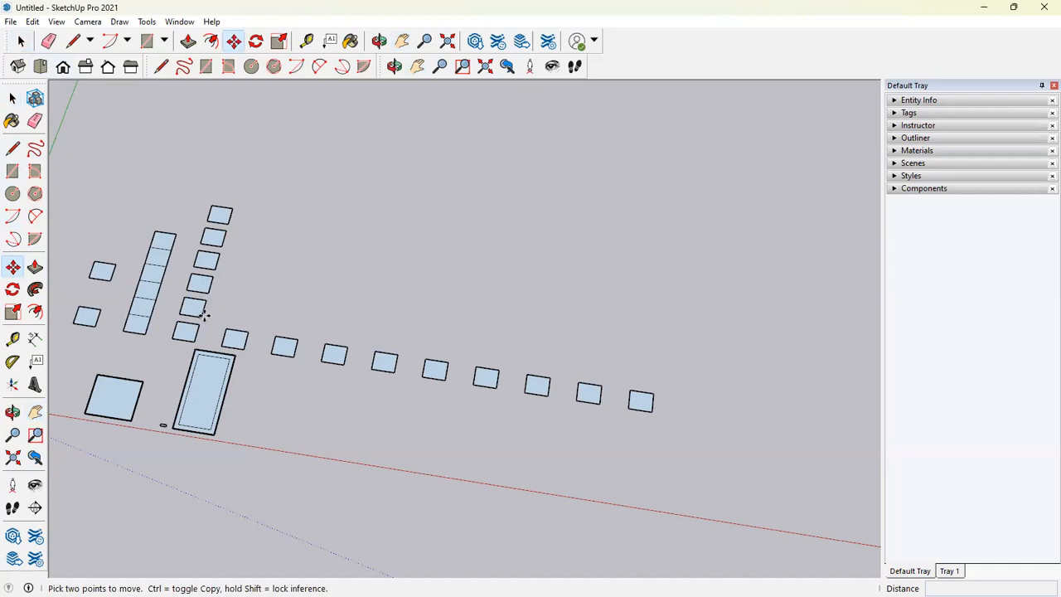
{"action": "key", "text": "space"}
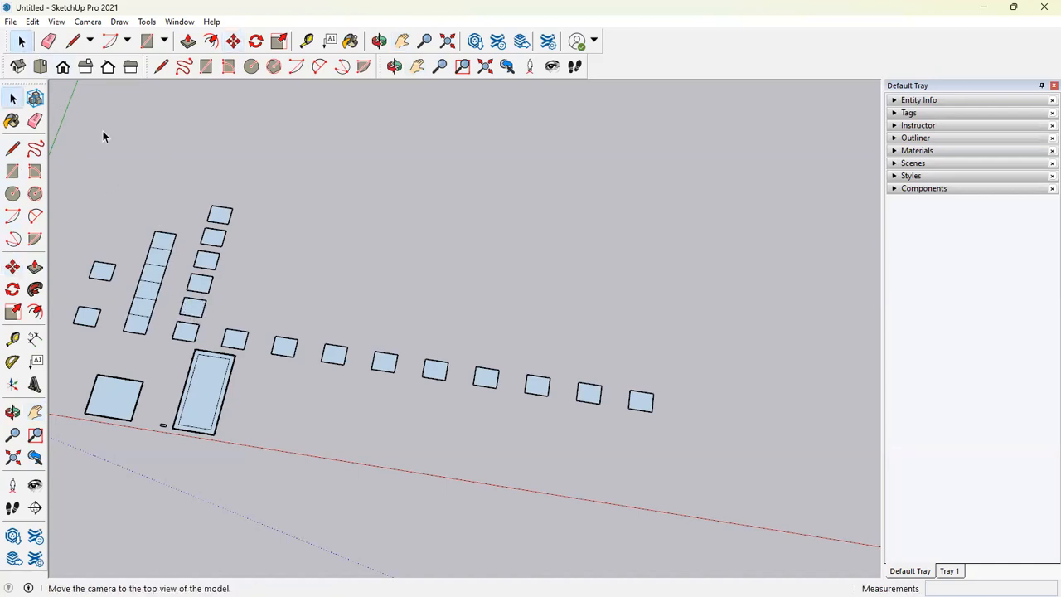
{"action": "left_click", "coordinate": [195, 314]}
{"action": "left_click", "coordinate": [12, 266]}
{"action": "key", "text": "ctrl"}
{"action": "left_click", "coordinate": [197, 316]}
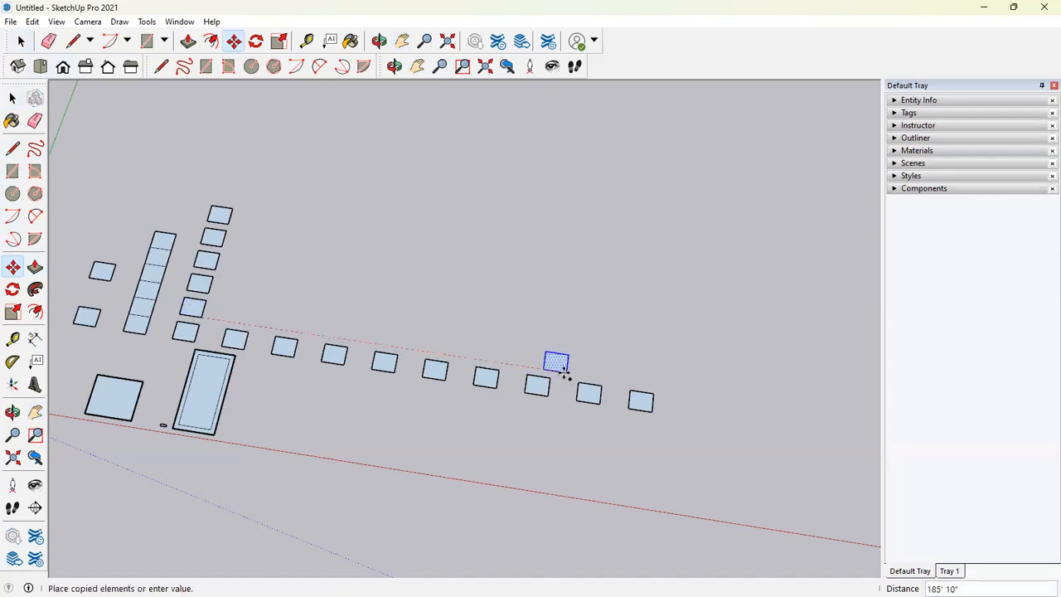
{"action": "left_click", "coordinate": [654, 387]}
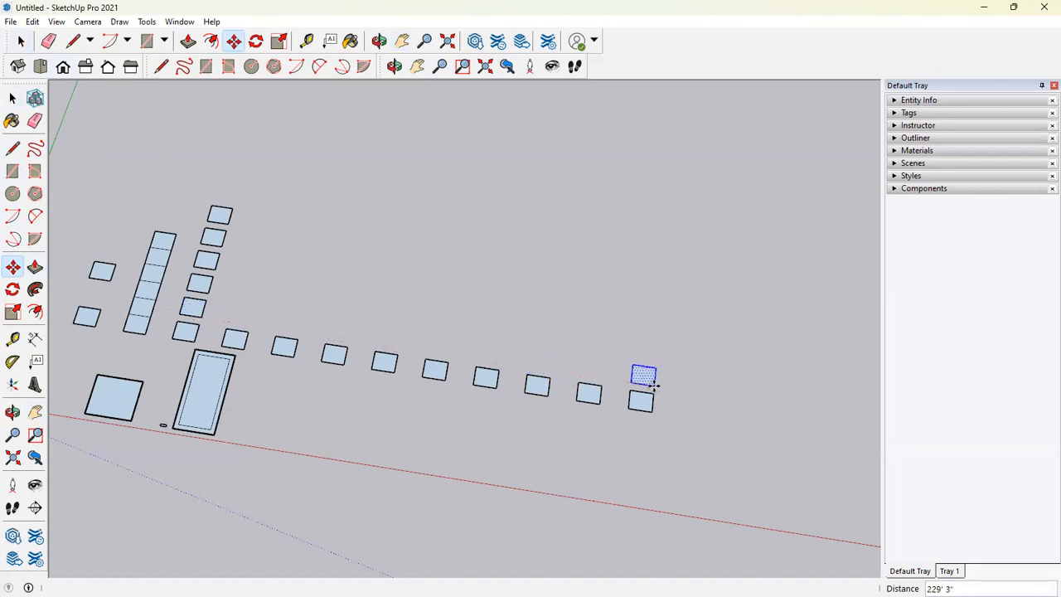
{"action": "type", "text": "/15"}
{"action": "key", "text": "Return"}
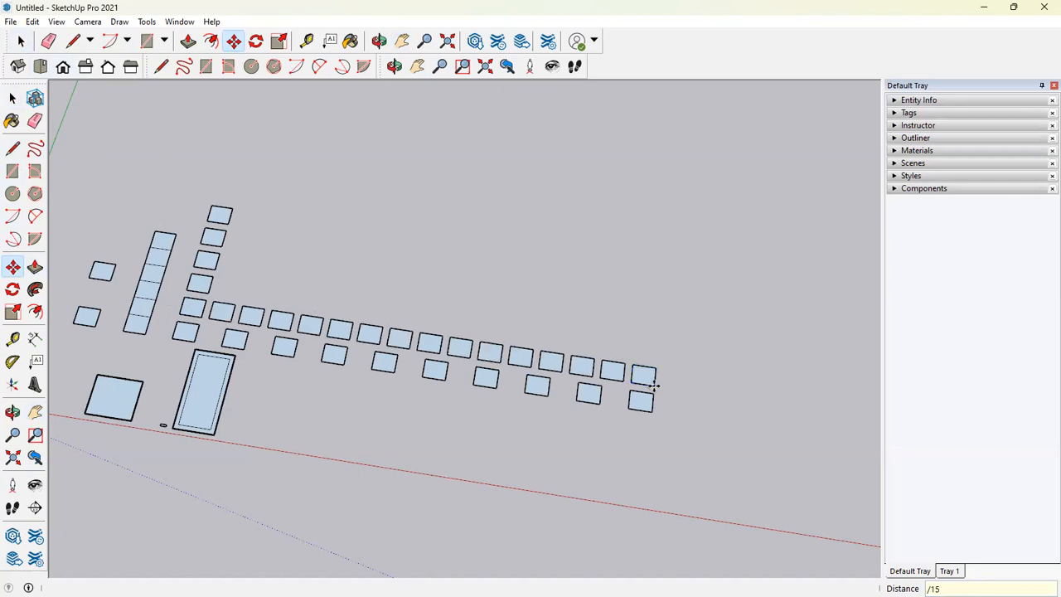
{"action": "scroll", "coordinate": [237, 307], "scroll_direction": "up", "scroll_amount": 2}
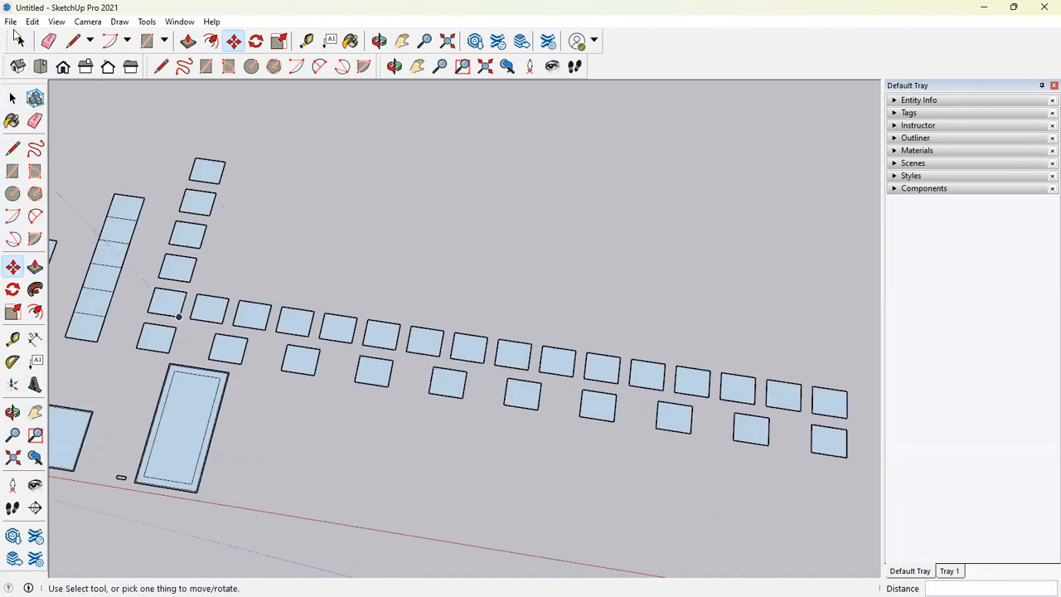
{"action": "left_click", "coordinate": [19, 41]}
Step: Move the top rectangle of the spaced column along the red axis into the empty area above the two rows
{"action": "scroll", "coordinate": [142, 241], "scroll_direction": "down", "scroll_amount": 4}
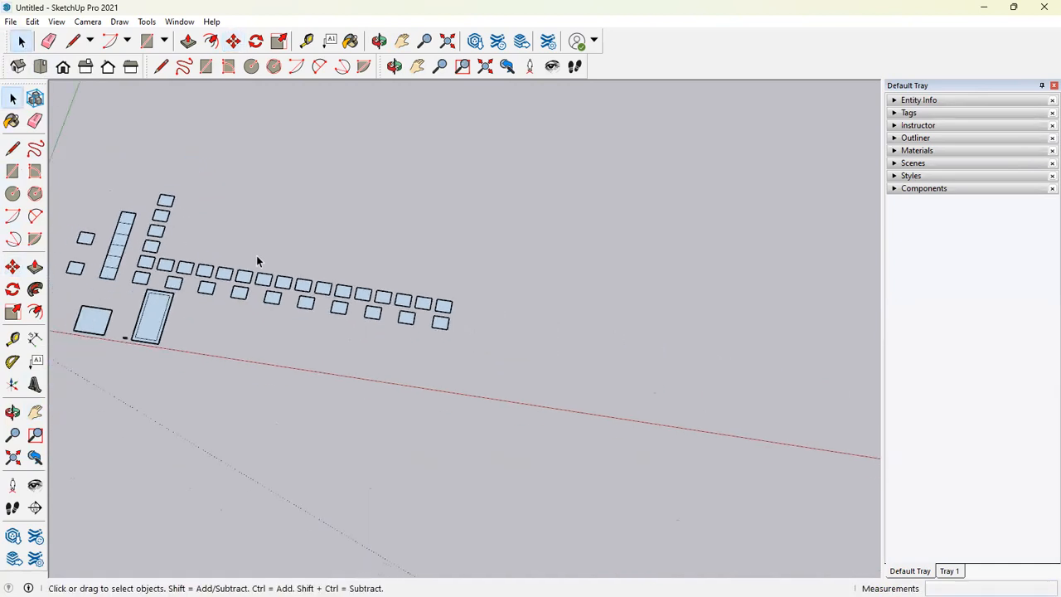
{"action": "scroll", "coordinate": [331, 234], "scroll_direction": "up", "scroll_amount": 4}
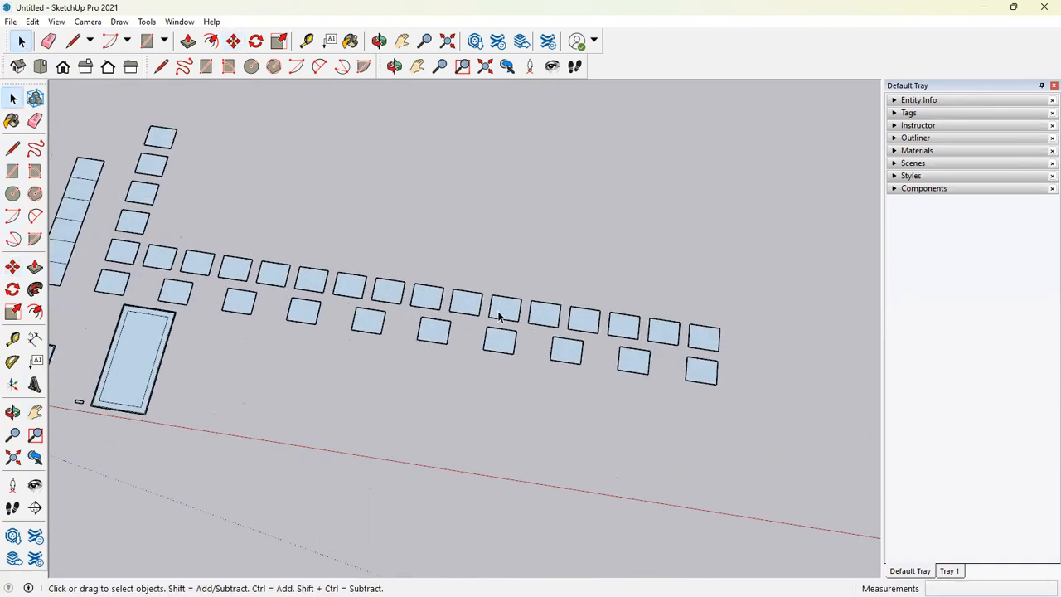
{"action": "middle_click_drag", "start_coordinate": [315, 277], "coordinate": [508, 365]}
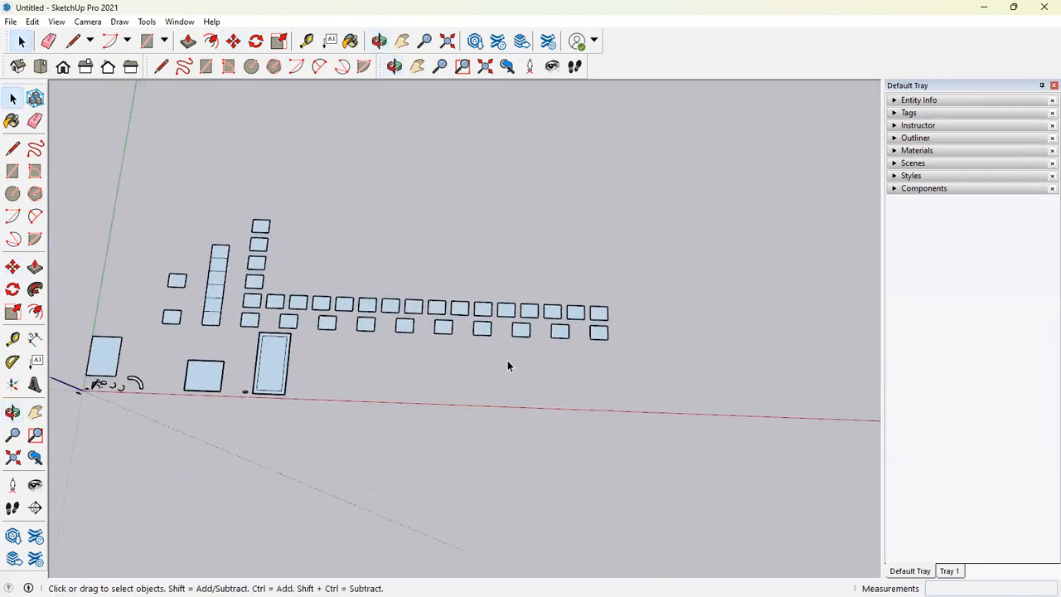
{"action": "left_click", "coordinate": [14, 290]}
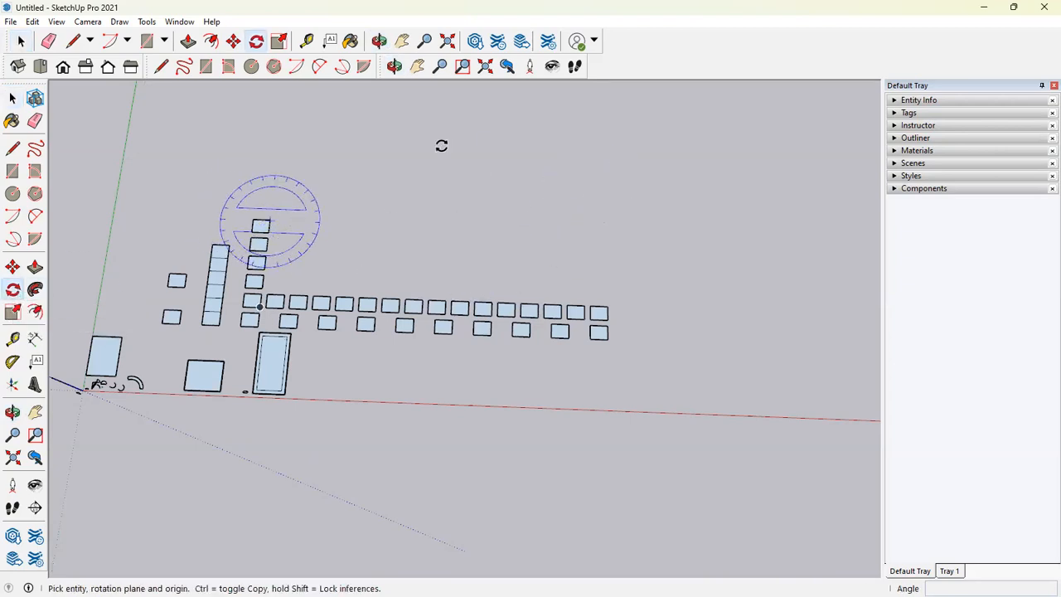
{"action": "scroll", "coordinate": [290, 225], "scroll_direction": "up", "scroll_amount": 5}
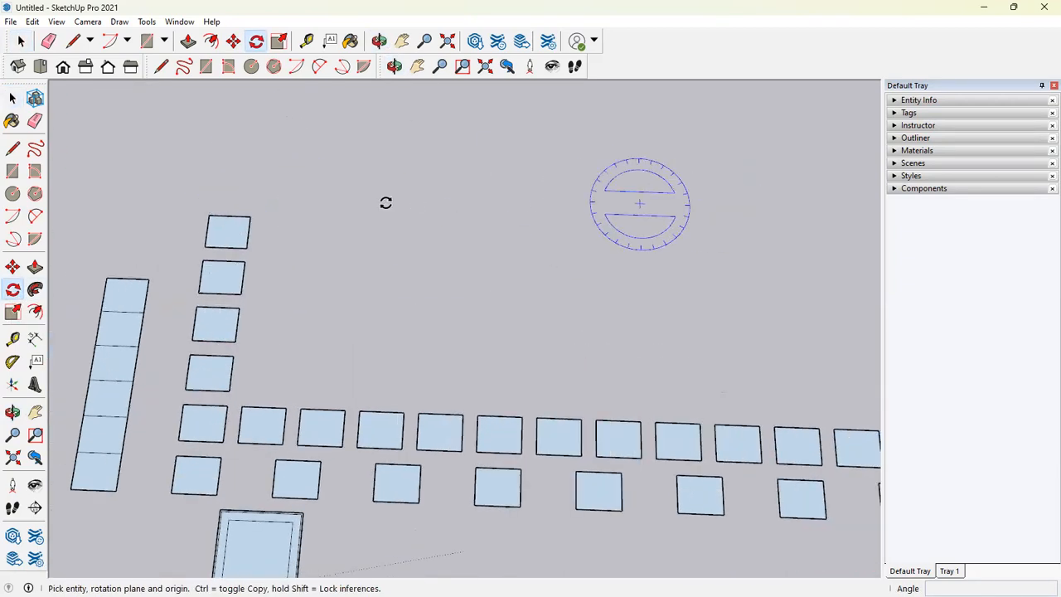
{"action": "left_click", "coordinate": [21, 41]}
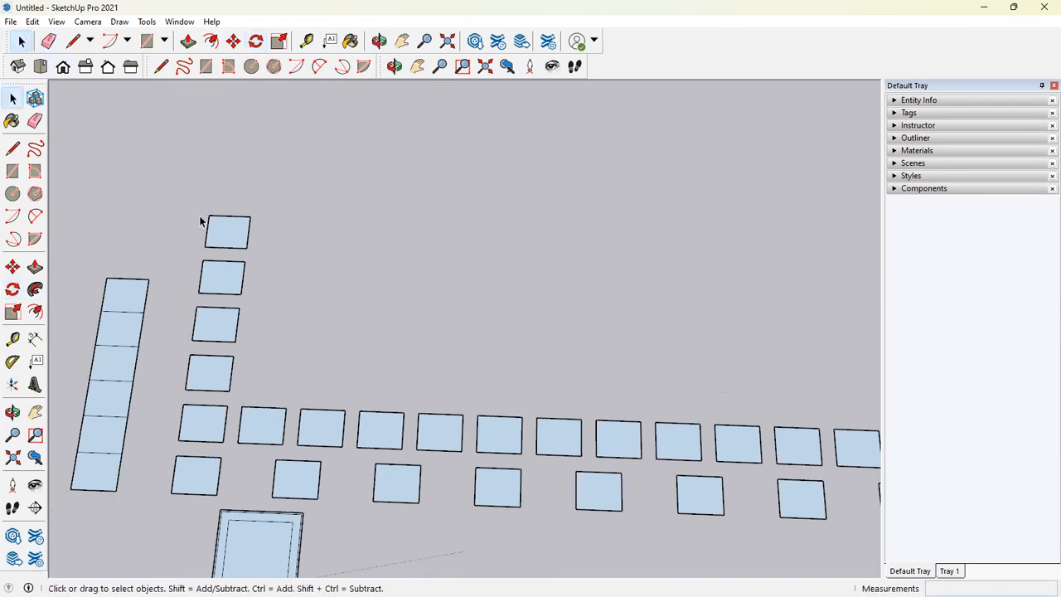
{"action": "left_click", "coordinate": [214, 242]}
{"action": "key", "text": "m"}
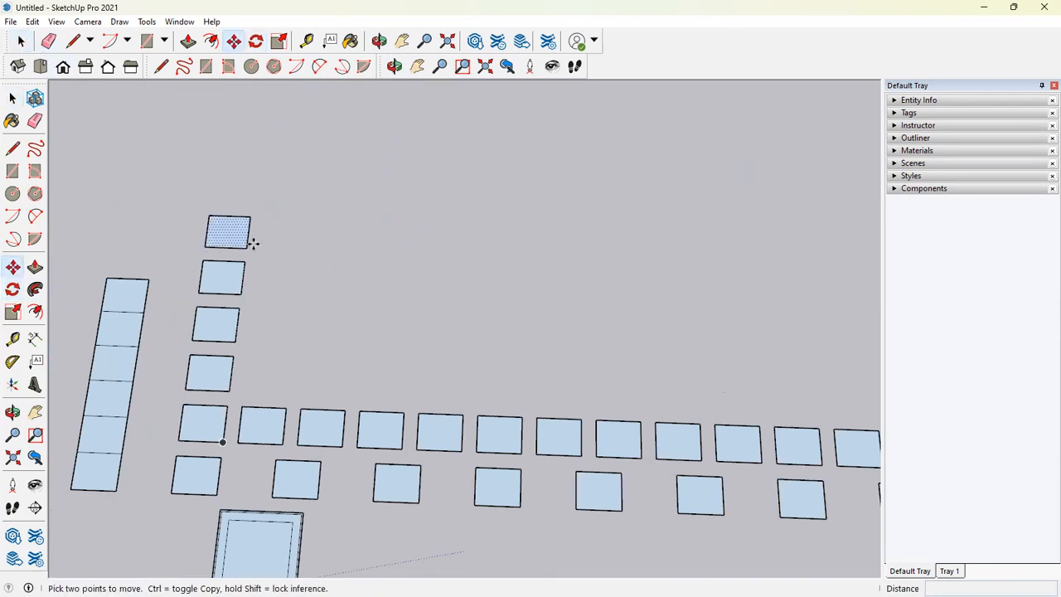
{"action": "left_click_drag", "start_coordinate": [253, 243], "coordinate": [547, 254]}
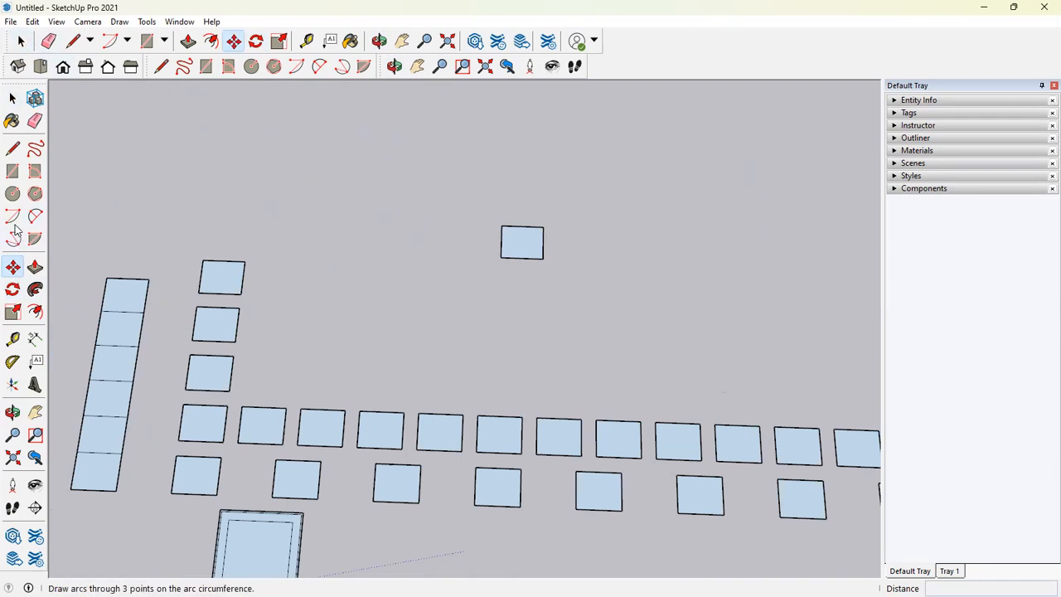
Step: Try to rotate the isolated rectangle 45° about its lower-right corner without selecting it first
{"action": "left_click", "coordinate": [13, 290]}
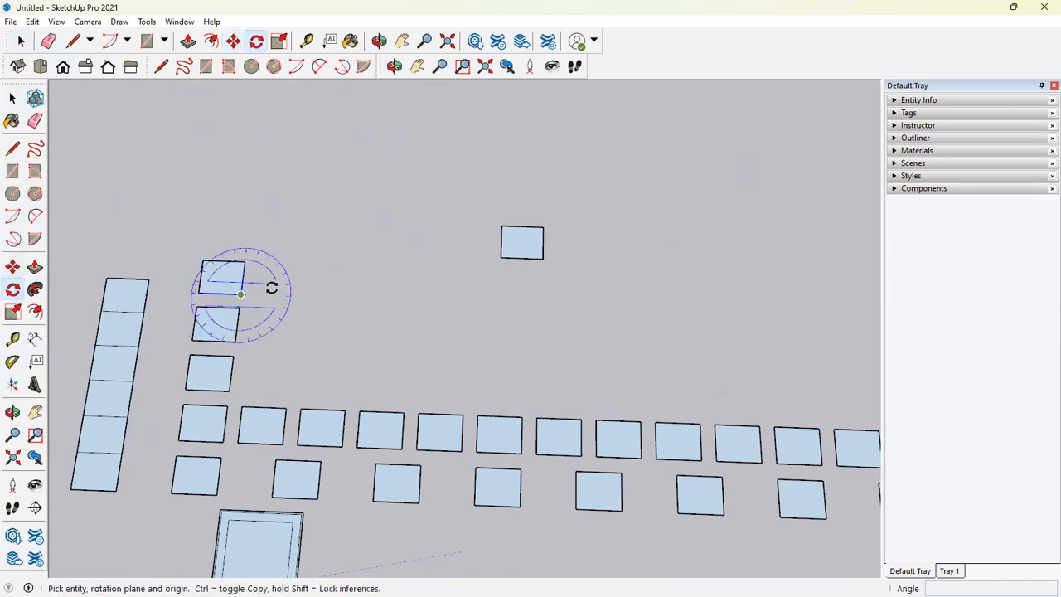
{"action": "left_click", "coordinate": [12, 98]}
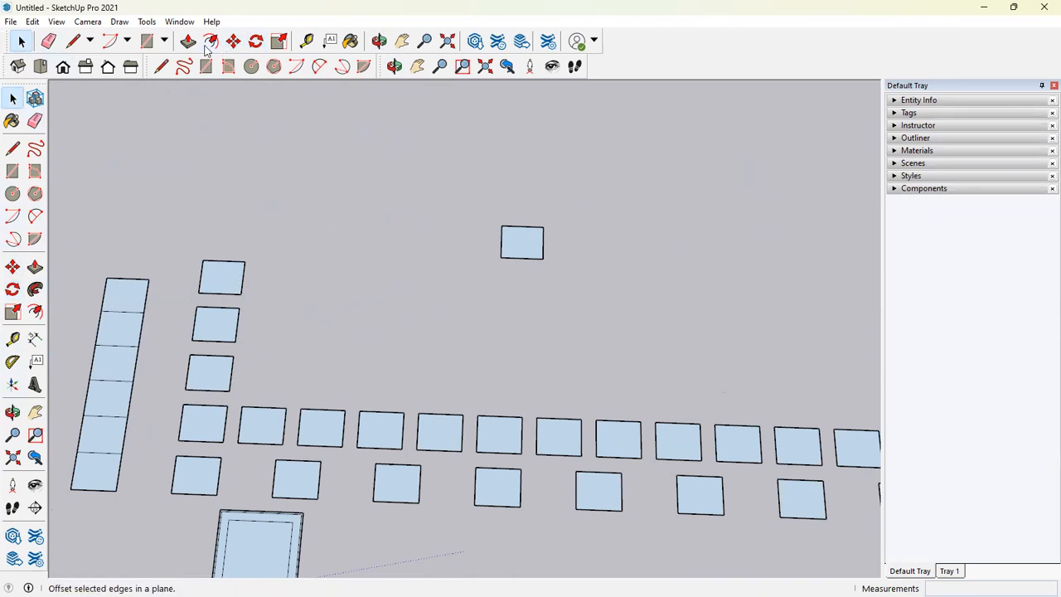
{"action": "left_click", "coordinate": [12, 291]}
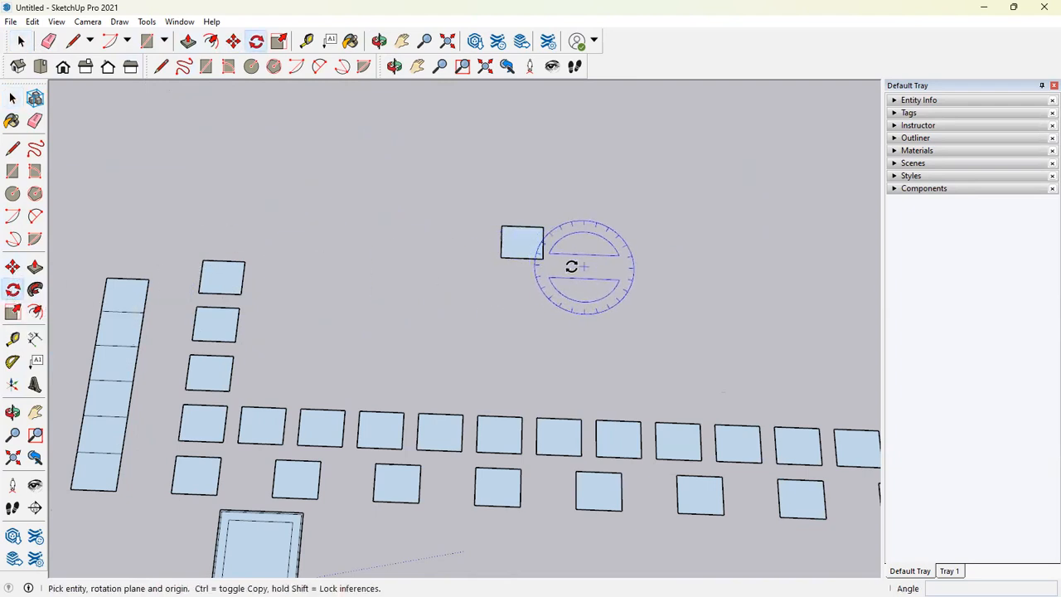
{"action": "scroll", "coordinate": [570, 267], "scroll_direction": "down", "scroll_amount": 3}
{"action": "scroll", "coordinate": [574, 279], "scroll_direction": "up", "scroll_amount": 4}
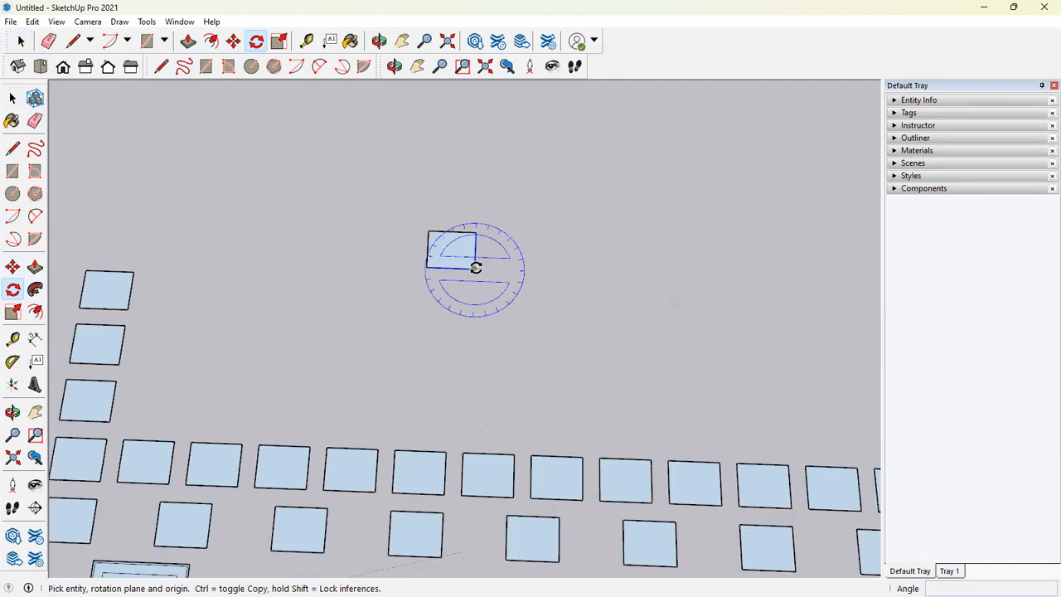
{"action": "left_click", "coordinate": [475, 269]}
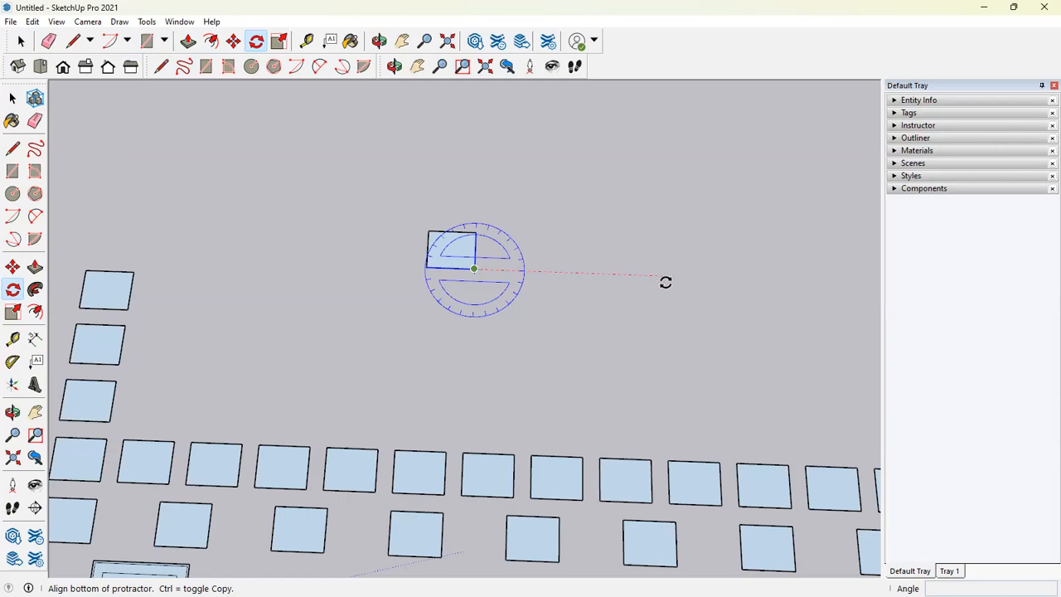
{"action": "left_click", "coordinate": [729, 282]}
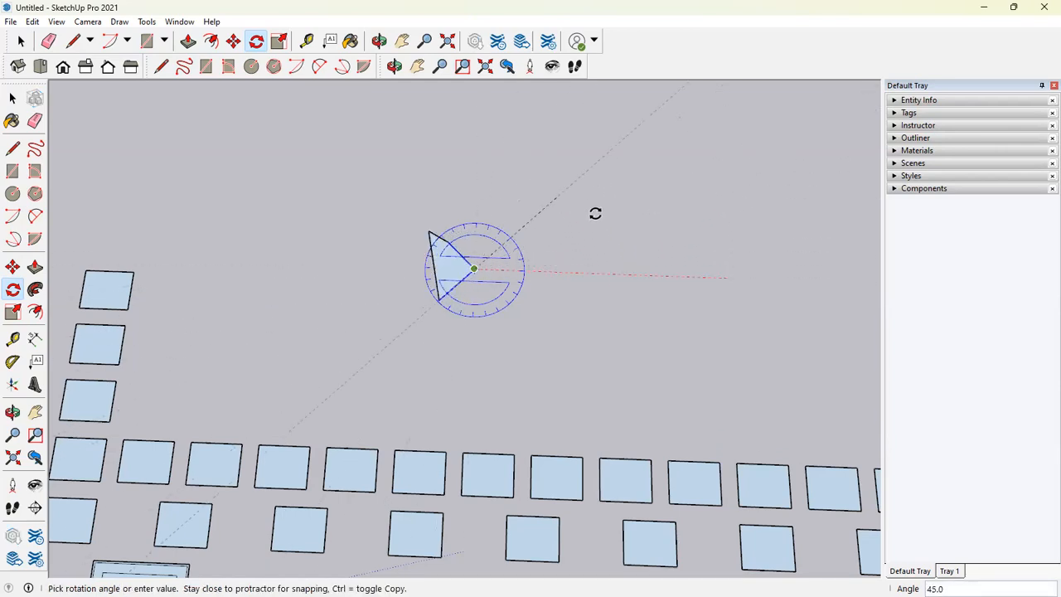
{"action": "key", "text": "Escape"}
Step: Select the isolated rectangle's face together with its bounding edges, and clear the selection
{"action": "left_click", "coordinate": [21, 41]}
{"action": "left_click", "coordinate": [444, 247]}
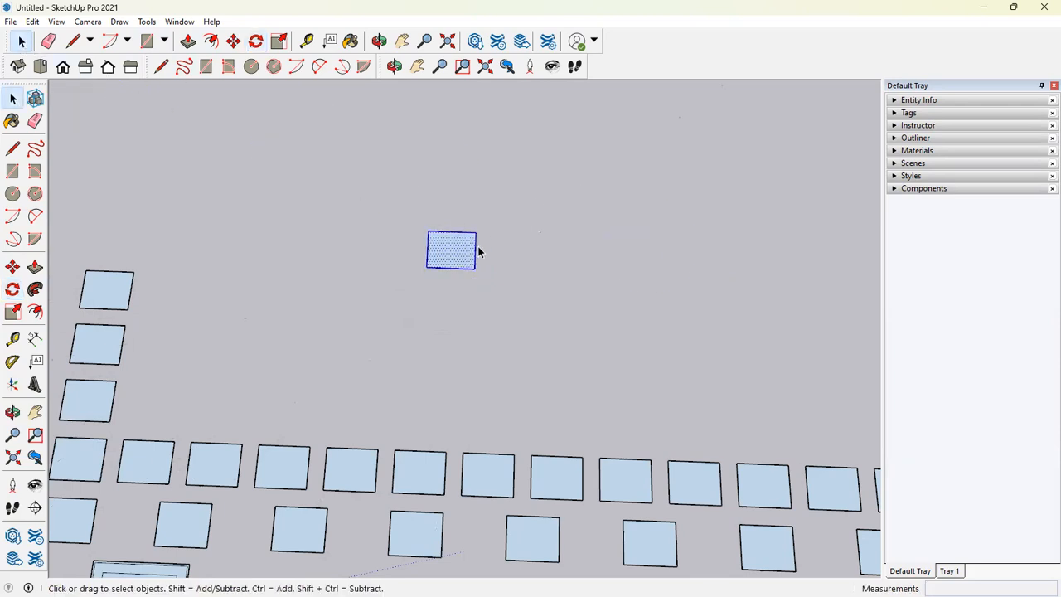
{"action": "scroll", "coordinate": [478, 252], "scroll_direction": "up", "scroll_amount": 2}
{"action": "left_click", "coordinate": [541, 249]}
{"action": "scroll", "coordinate": [535, 257], "scroll_direction": "down", "scroll_amount": 4}
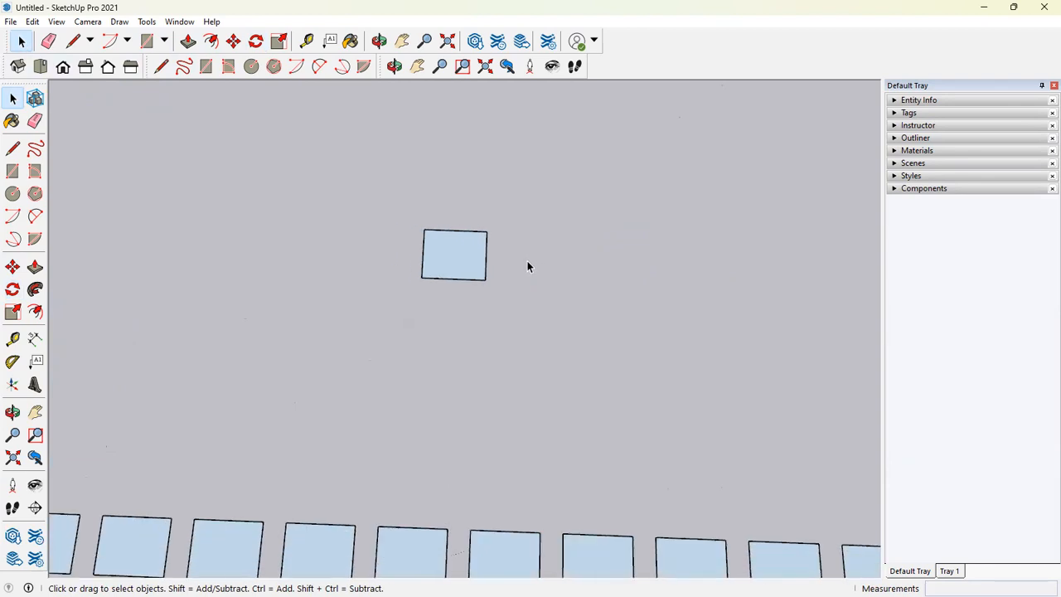
{"action": "scroll", "coordinate": [514, 267], "scroll_direction": "up", "scroll_amount": 1}
{"action": "scroll", "coordinate": [506, 264], "scroll_direction": "up", "scroll_amount": 1}
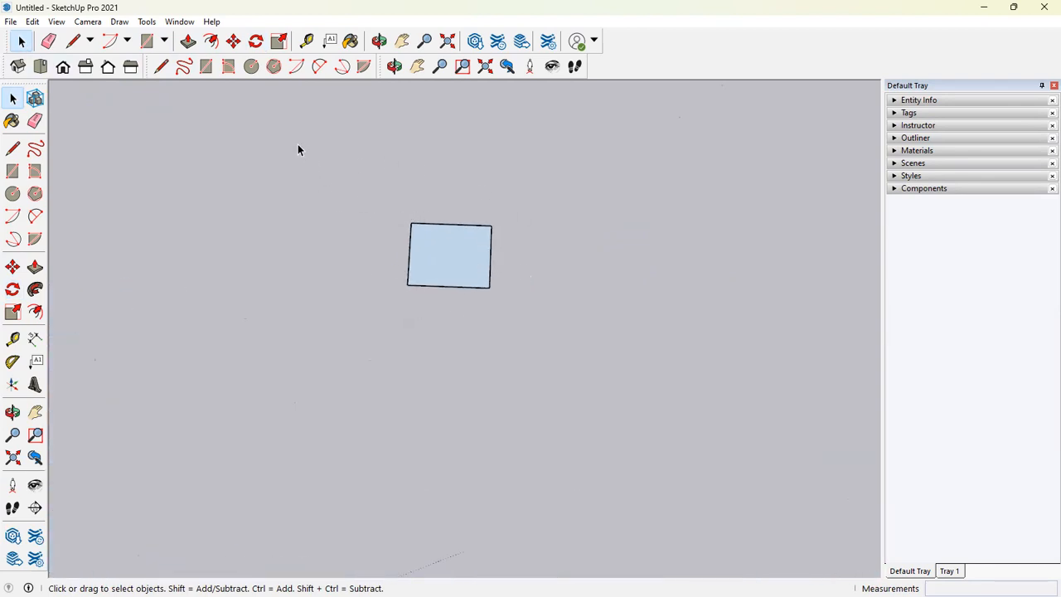
Step: Select the isolated rectangle by enclosing it completely in a left-to-right selection window
{"action": "left_click_drag", "start_coordinate": [297, 145], "coordinate": [667, 439]}
{"action": "left_click_drag", "start_coordinate": [603, 335], "coordinate": [665, 402]}
{"action": "left_click_drag", "start_coordinate": [291, 161], "coordinate": [678, 406]}
{"action": "scroll", "coordinate": [580, 241], "scroll_direction": "up", "scroll_amount": 2}
Step: Select part of the rectangle with a right-to-left crossing window, and reselect it whole with a left-to-right window
{"action": "left_click", "coordinate": [697, 190]}
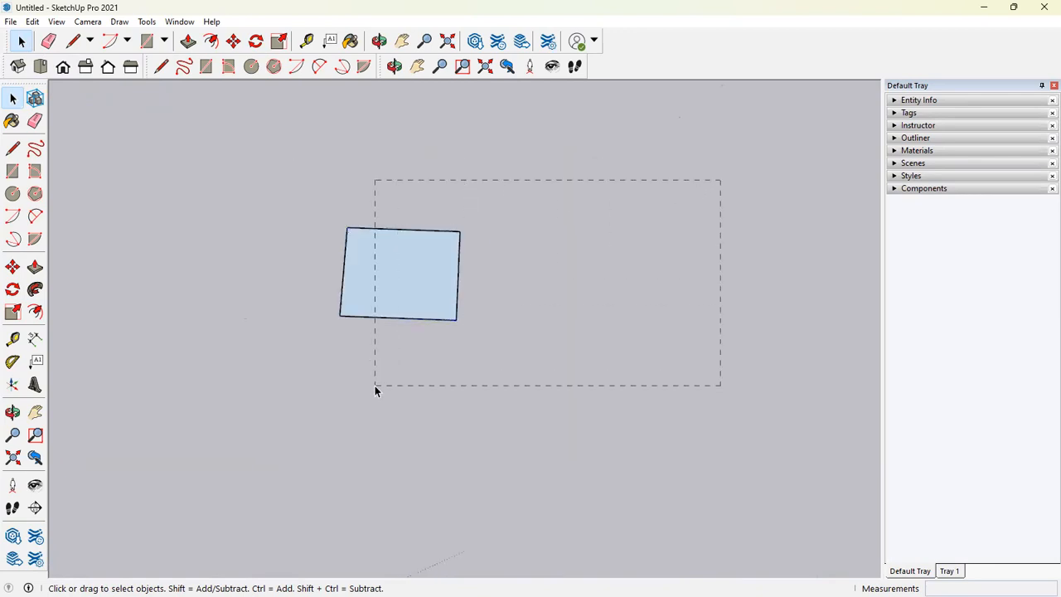
{"action": "mouse_move", "coordinate": [392, 385]}
{"action": "left_mouse_down"}
{"action": "mouse_move", "coordinate": [379, 396]}
{"action": "mouse_move", "coordinate": [486, 383]}
{"action": "mouse_move", "coordinate": [411, 388]}
{"action": "left_mouse_up"}
{"action": "mouse_move", "coordinate": [409, 387]}
{"action": "left_mouse_down"}
{"action": "mouse_move", "coordinate": [532, 381]}
{"action": "mouse_move", "coordinate": [406, 384]}
{"action": "left_mouse_up"}
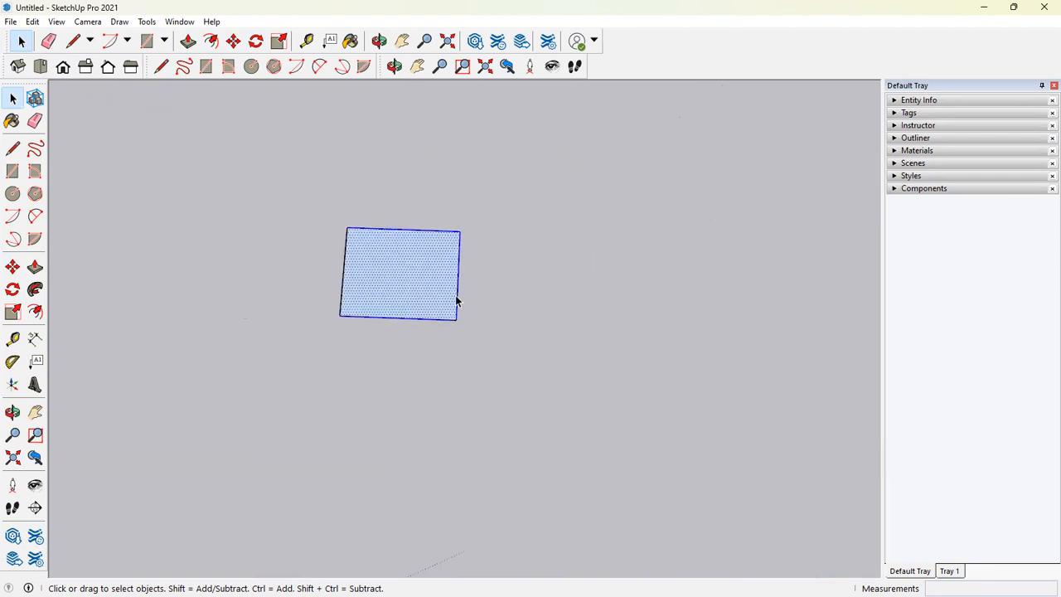
{"action": "left_click", "coordinate": [370, 218]}
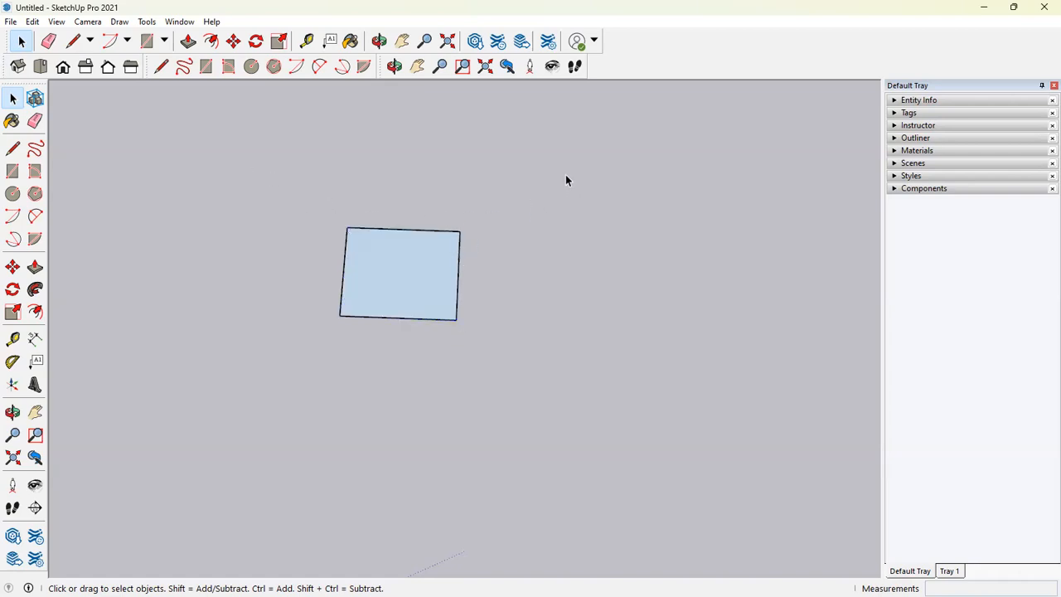
{"action": "left_click_drag", "start_coordinate": [395, 394], "coordinate": [396, 395]}
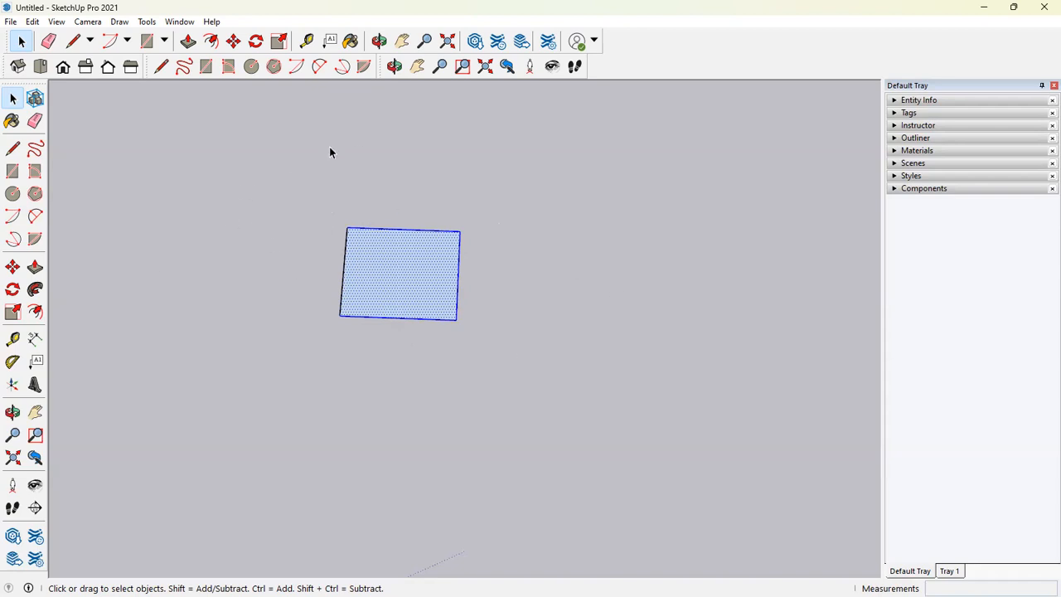
{"action": "left_click", "coordinate": [500, 230]}
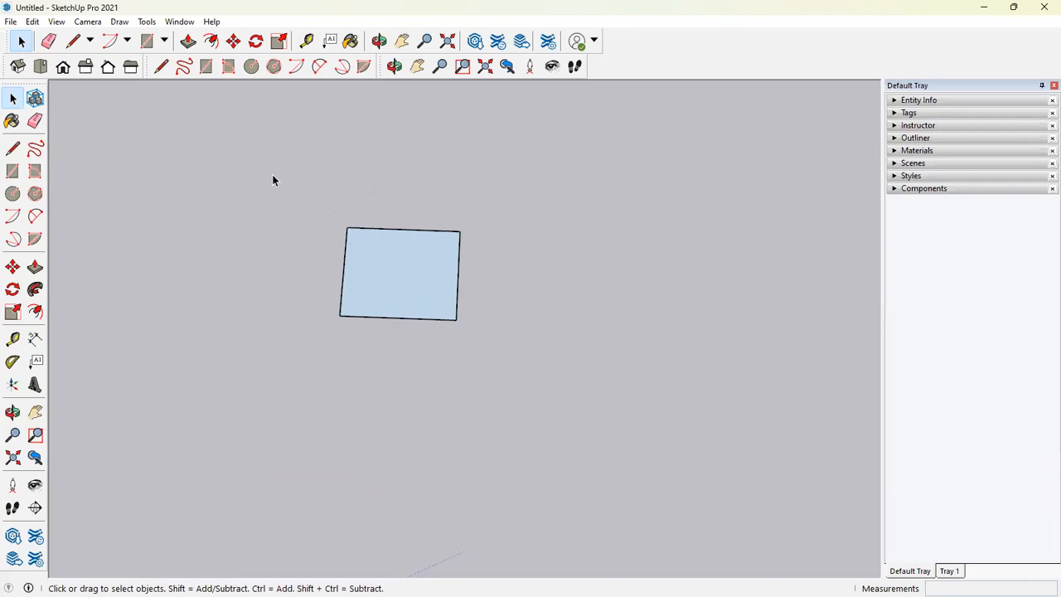
{"action": "left_click_drag", "start_coordinate": [240, 152], "coordinate": [617, 443]}
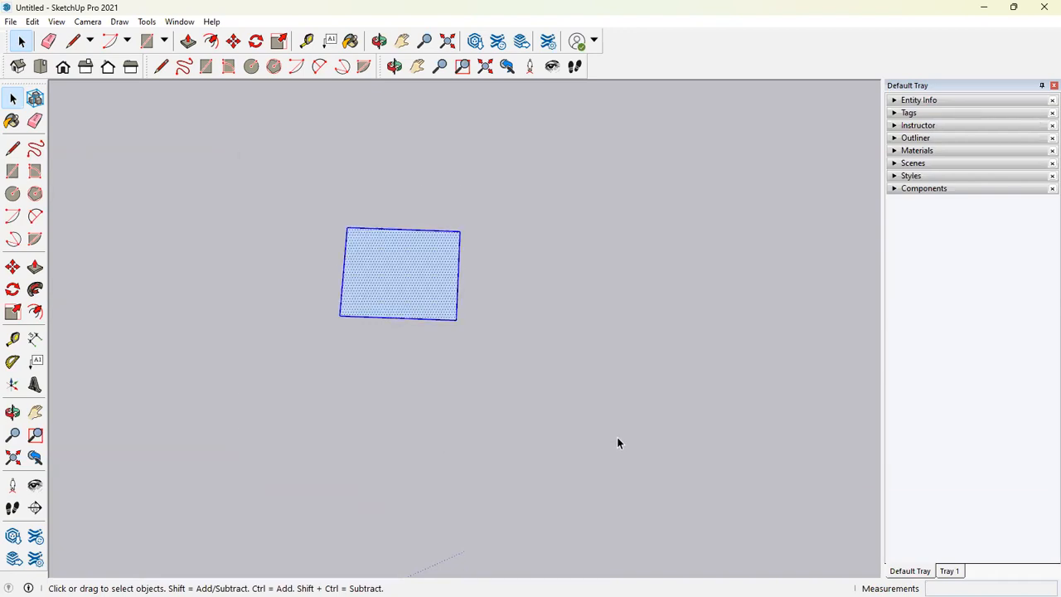
Step: Try to move and rotate the rectangle from its lower-right corner with only its face selected
{"action": "left_click", "coordinate": [407, 224]}
{"action": "left_click", "coordinate": [432, 300]}
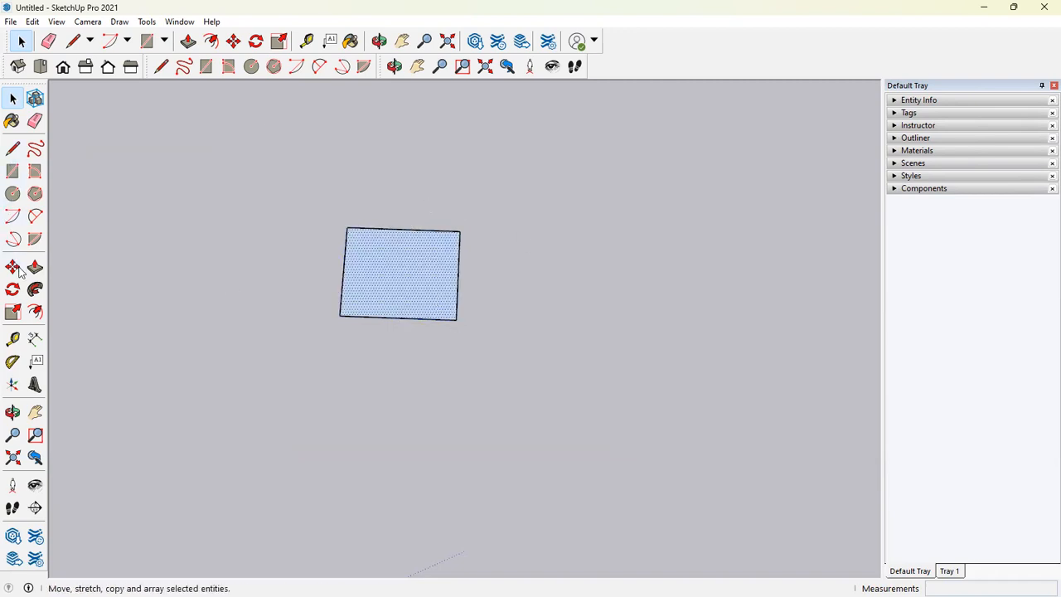
{"action": "left_click", "coordinate": [233, 40]}
{"action": "left_click", "coordinate": [456, 319]}
{"action": "key", "text": "Escape"}
{"action": "left_click", "coordinate": [12, 289]}
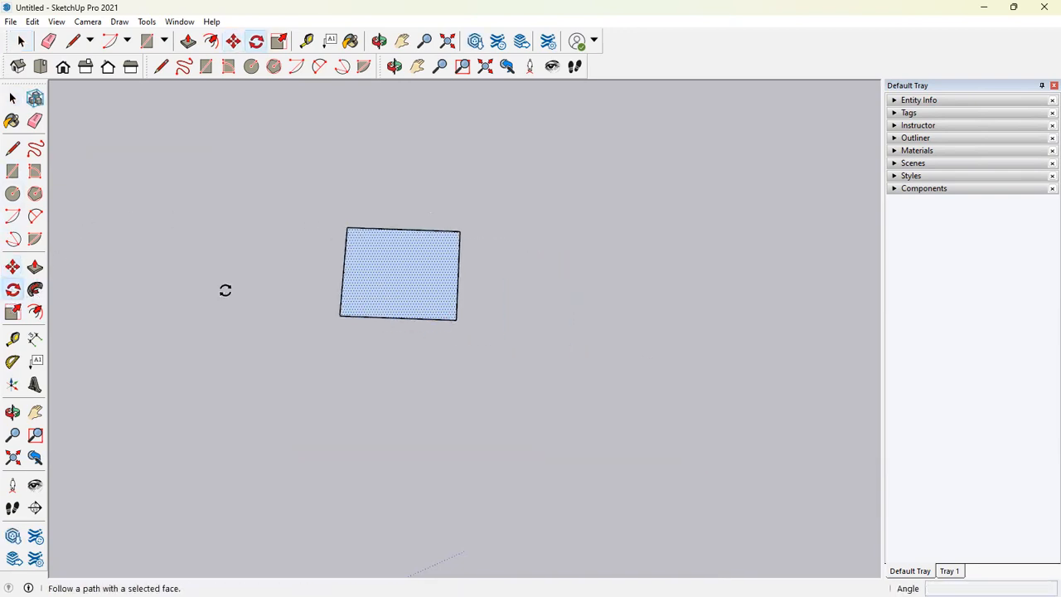
{"action": "left_click", "coordinate": [456, 319]}
{"action": "left_click", "coordinate": [713, 317]}
{"action": "key", "text": "Escape"}
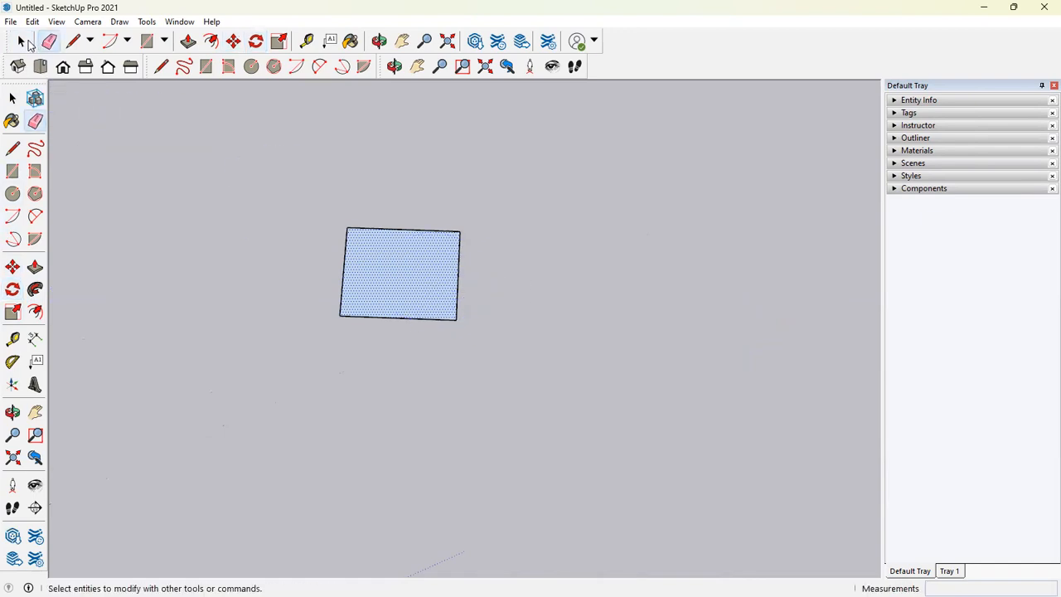
Step: Try to move only the rectangle's right edge along the red axis and to rotate it 45° about its lower end
{"action": "left_click", "coordinate": [21, 41]}
{"action": "left_click", "coordinate": [461, 296]}
{"action": "left_click", "coordinate": [13, 266]}
{"action": "left_click", "coordinate": [460, 318]}
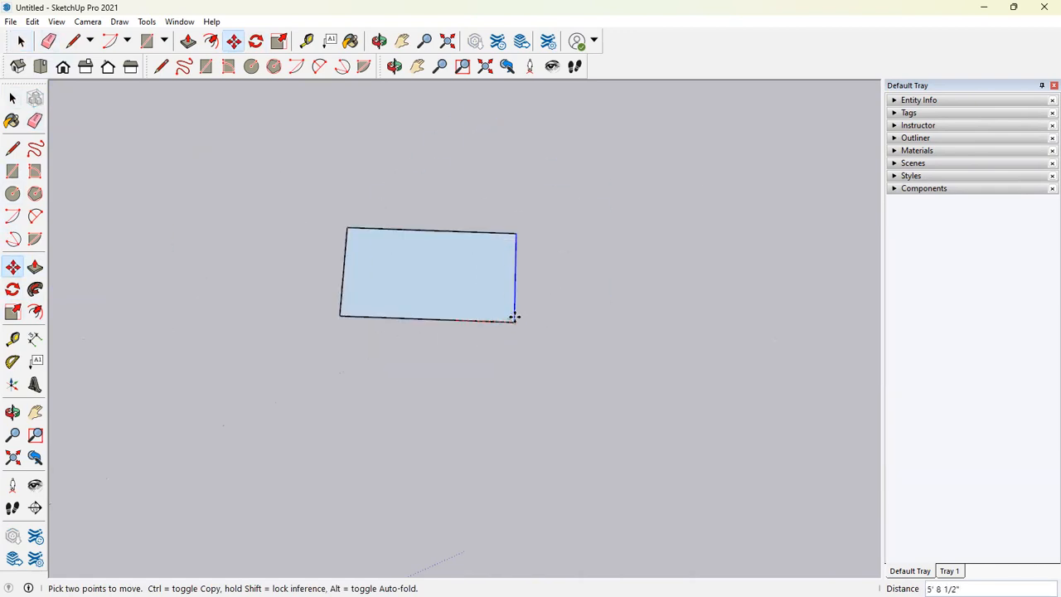
{"action": "key", "text": "Escape"}
{"action": "key", "text": "q"}
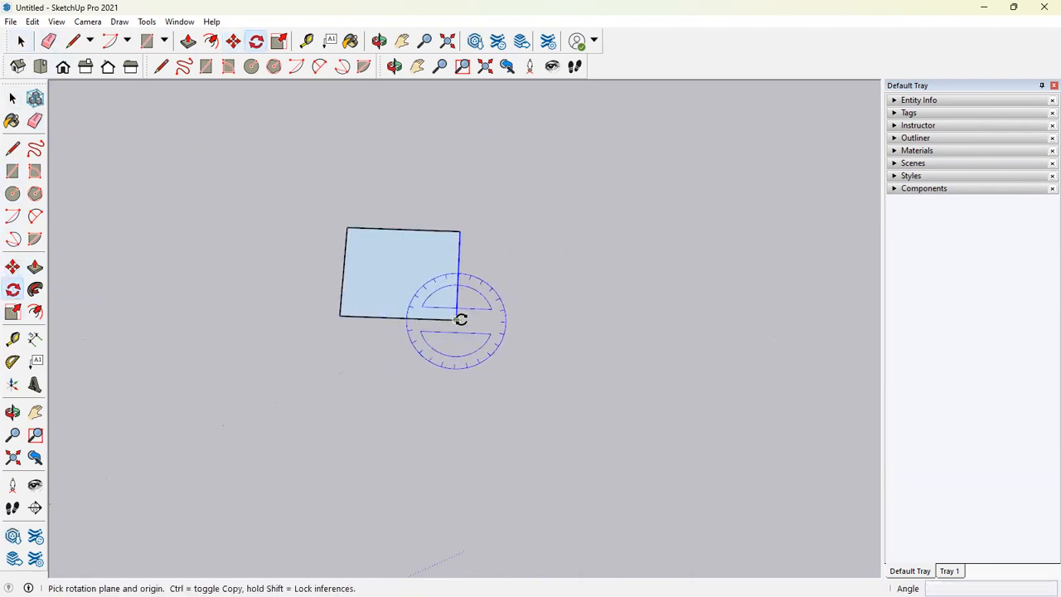
{"action": "left_click", "coordinate": [456, 319]}
{"action": "left_click", "coordinate": [680, 328]}
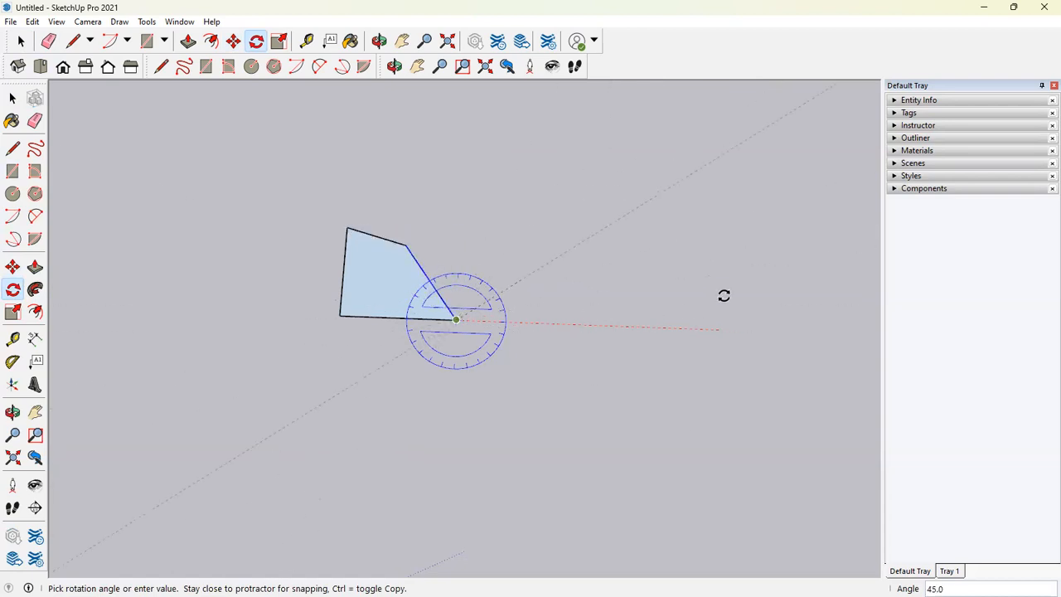
{"action": "key", "text": "Escape"}
Step: Rotate the whole rectangle, face and edges, by 45° about a point to its right, taking its lower-right corner as reference
{"action": "left_click", "coordinate": [21, 41]}
{"action": "left_click_drag", "start_coordinate": [206, 162], "coordinate": [638, 417]}
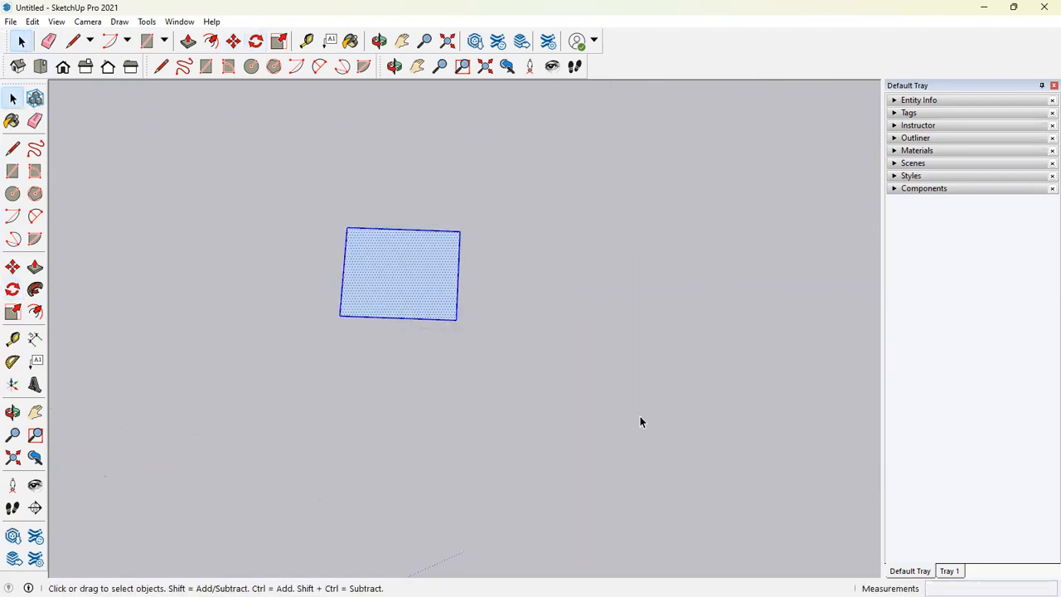
{"action": "left_click", "coordinate": [12, 290]}
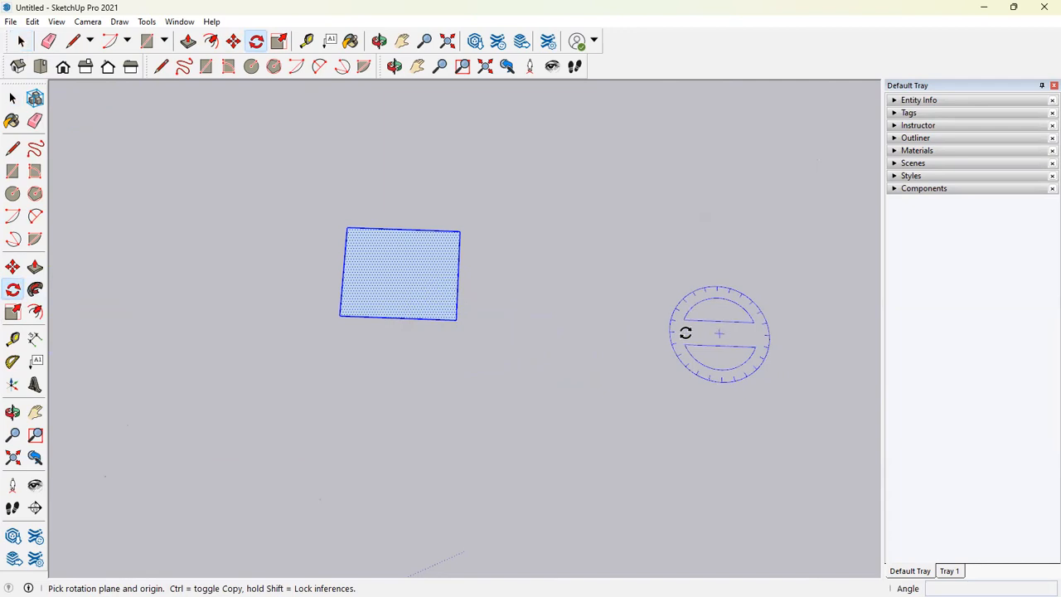
{"action": "left_click", "coordinate": [686, 334]}
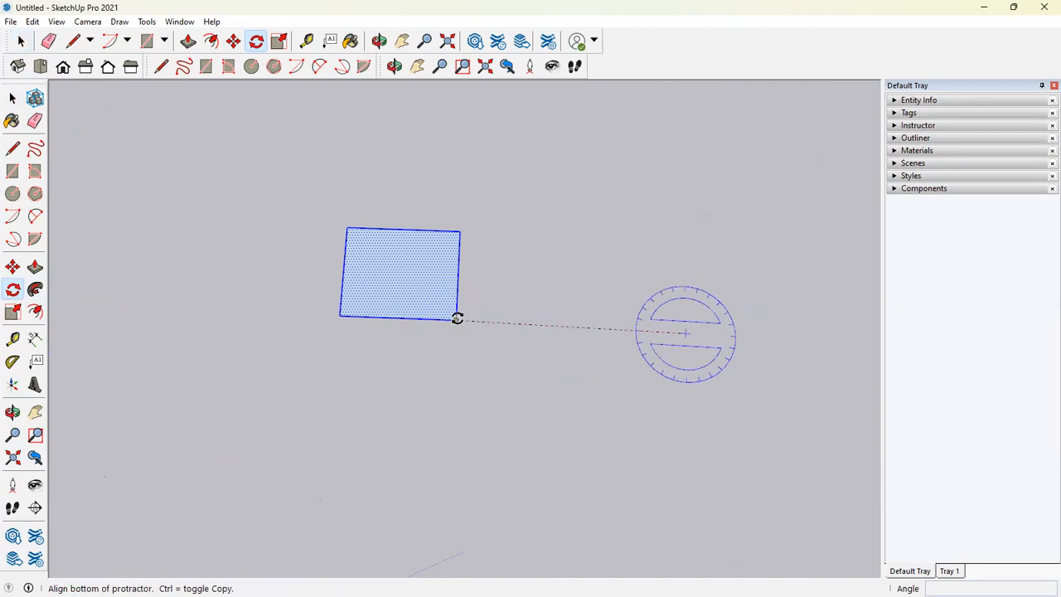
{"action": "scroll", "coordinate": [457, 320], "scroll_direction": "down", "scroll_amount": 2}
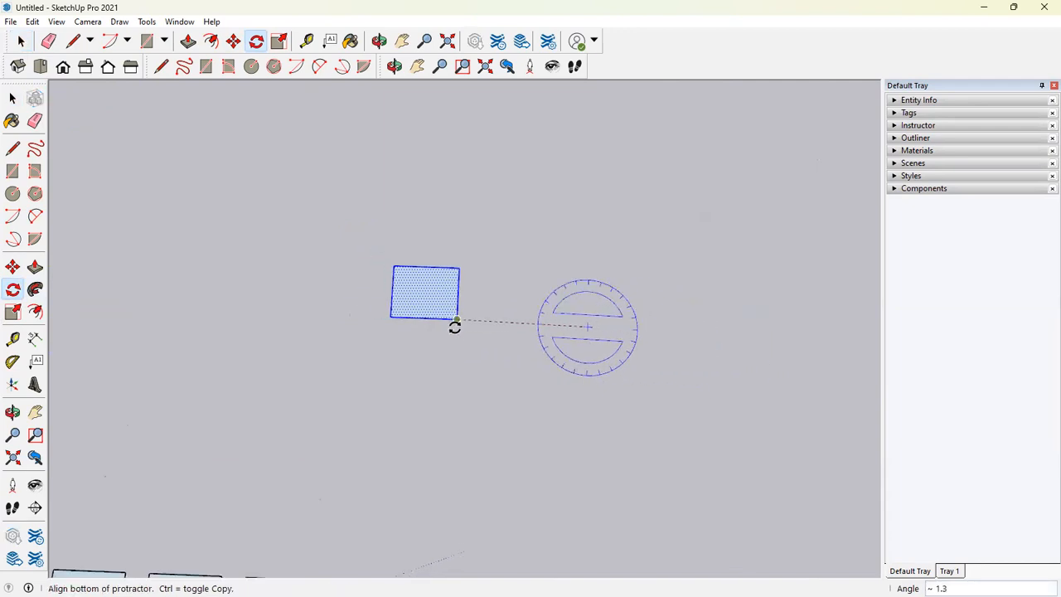
{"action": "left_click", "coordinate": [456, 320]}
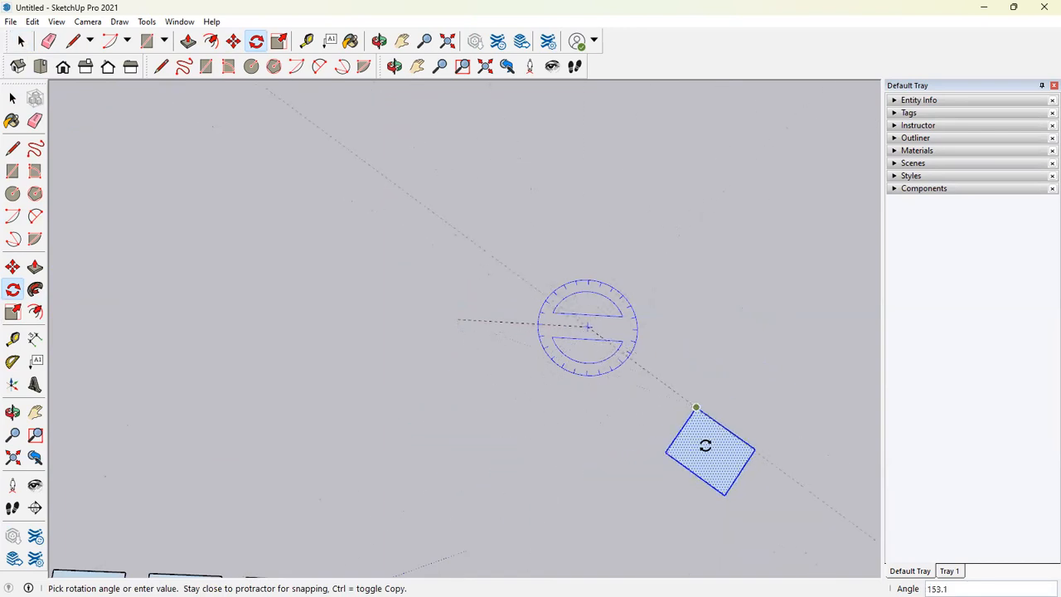
{"action": "key", "text": "Return"}
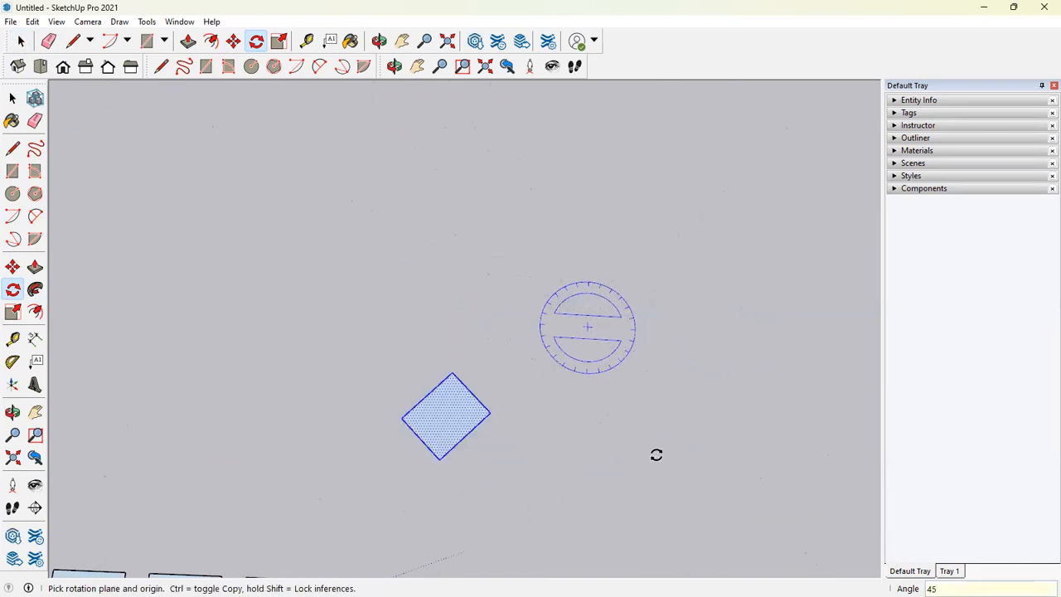
Step: Move the topmost rectangle of the short column into the empty area above the rotated rectangle
{"action": "scroll", "coordinate": [656, 454], "scroll_direction": "down", "scroll_amount": 2}
{"action": "scroll", "coordinate": [623, 370], "scroll_direction": "down", "scroll_amount": 1}
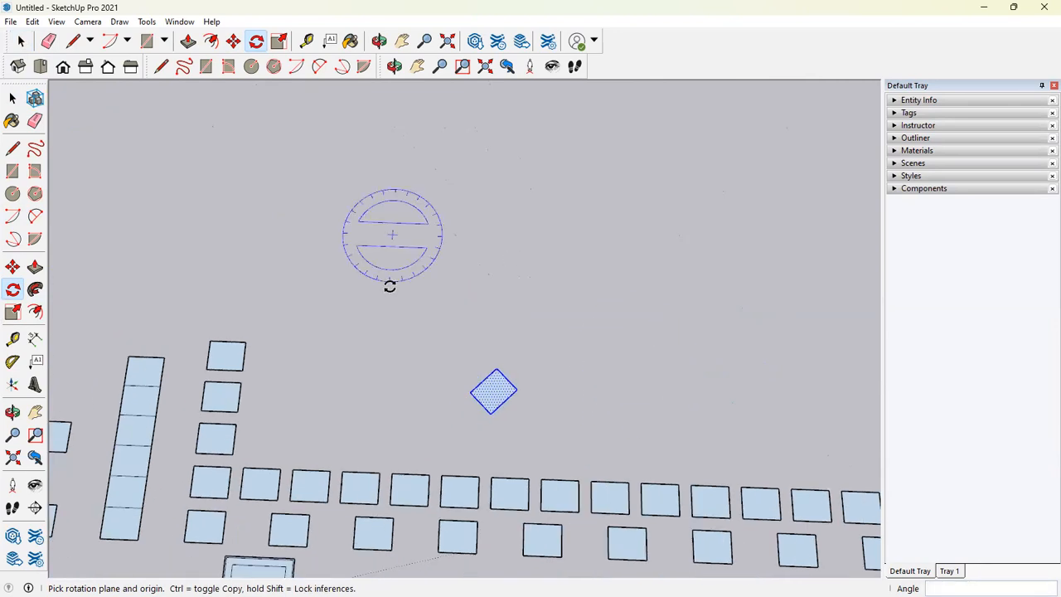
{"action": "scroll", "coordinate": [391, 287], "scroll_direction": "down", "scroll_amount": 2}
{"action": "scroll", "coordinate": [622, 337], "scroll_direction": "up", "scroll_amount": 1}
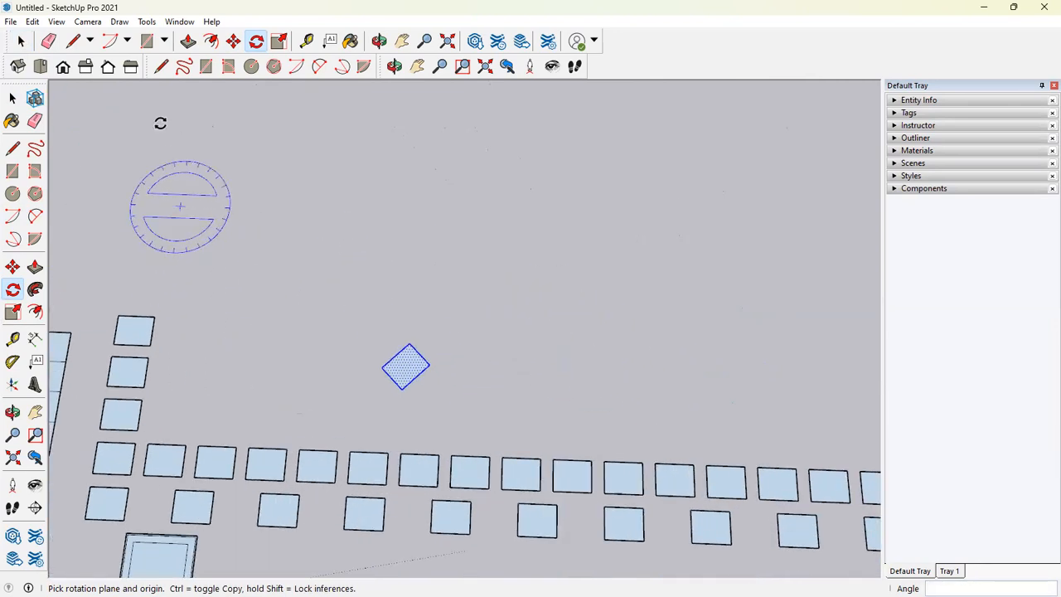
{"action": "left_click", "coordinate": [23, 43]}
{"action": "left_click", "coordinate": [146, 336]}
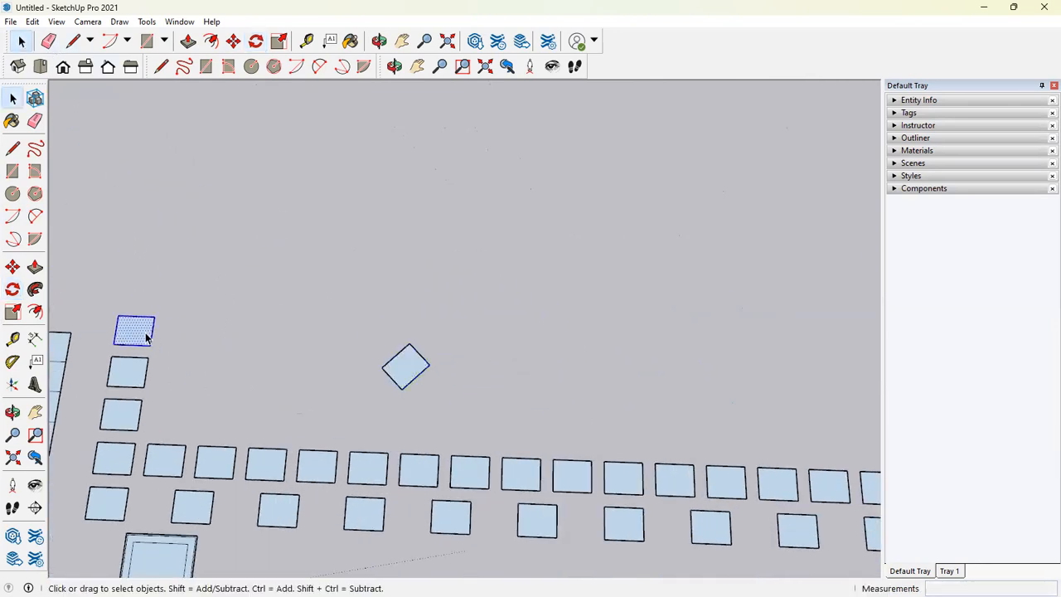
{"action": "key", "text": "m"}
{"action": "left_click", "coordinate": [154, 316]}
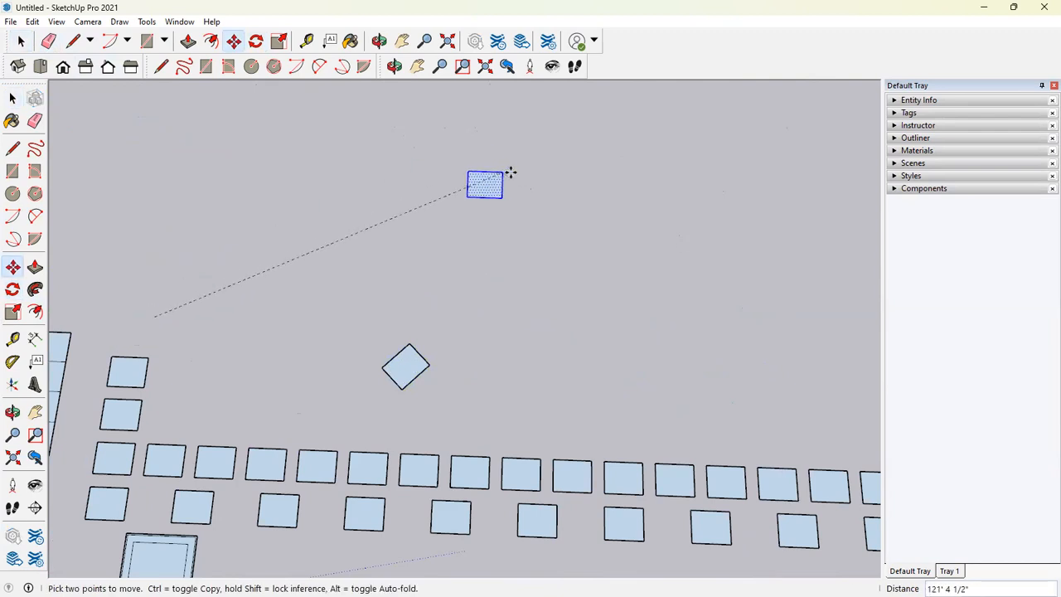
{"action": "left_click", "coordinate": [510, 162]}
Step: Rotate-copy the moved rectangle by about 10° around a point to its right, and array the copy with x20
{"action": "middle_click_drag", "start_coordinate": [627, 182], "coordinate": [609, 204]}
{"action": "left_click", "coordinate": [12, 98]}
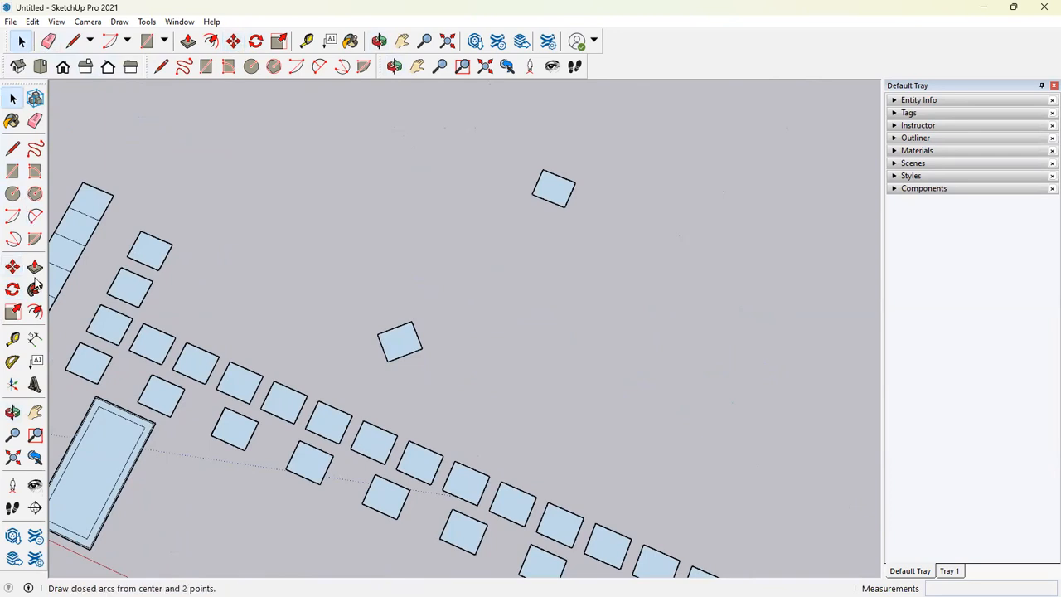
{"action": "left_click", "coordinate": [559, 191]}
{"action": "middle_click_drag", "start_coordinate": [559, 192], "coordinate": [705, 249]}
{"action": "left_click", "coordinate": [12, 292]}
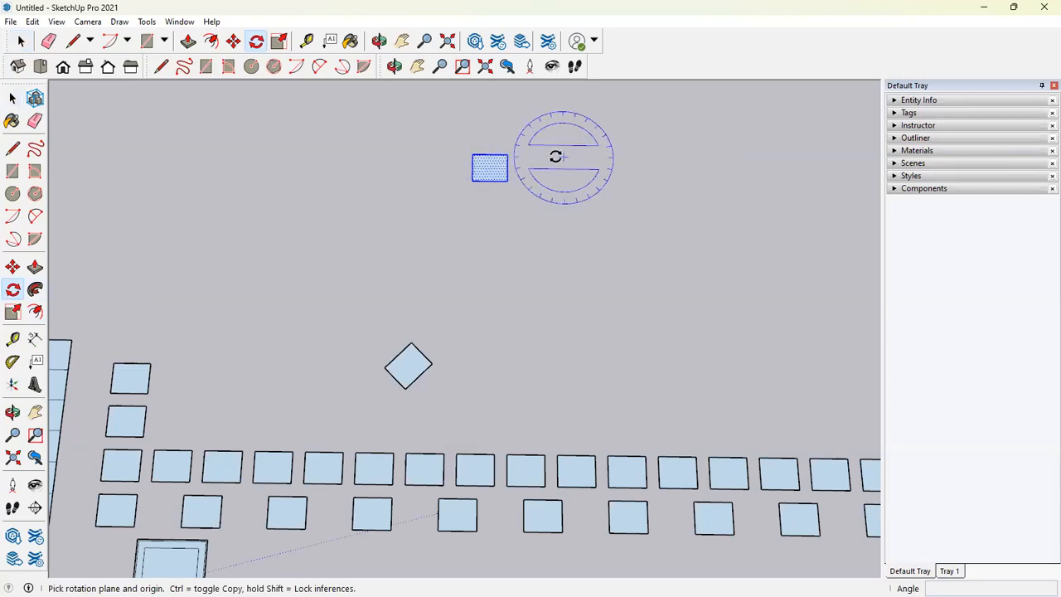
{"action": "scroll", "coordinate": [656, 157], "scroll_direction": "down", "scroll_amount": 2}
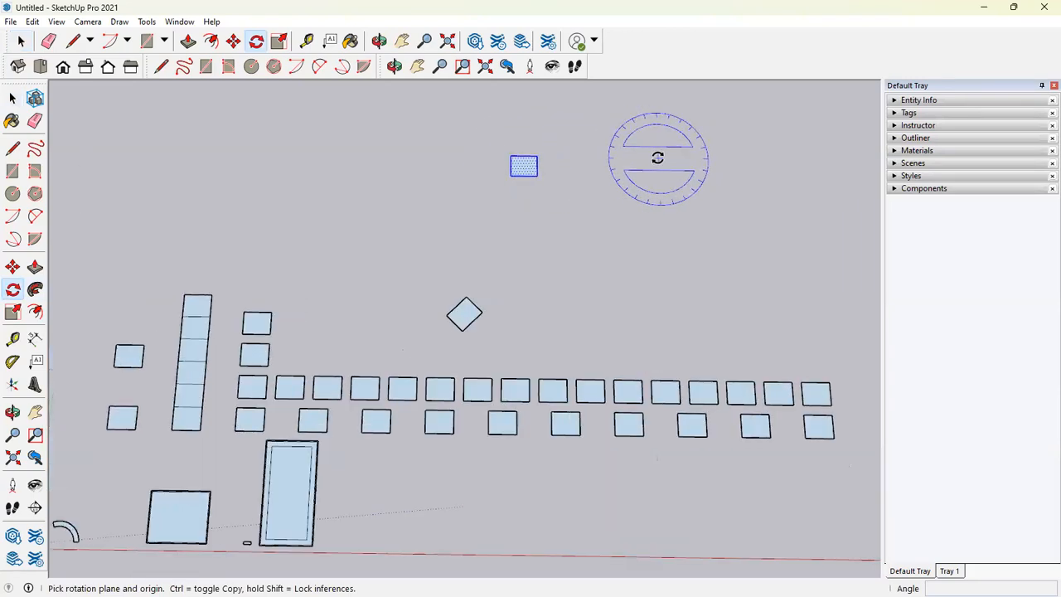
{"action": "scroll", "coordinate": [656, 157], "scroll_direction": "up", "scroll_amount": 1}
{"action": "left_click_drag", "start_coordinate": [657, 157], "coordinate": [523, 156]}
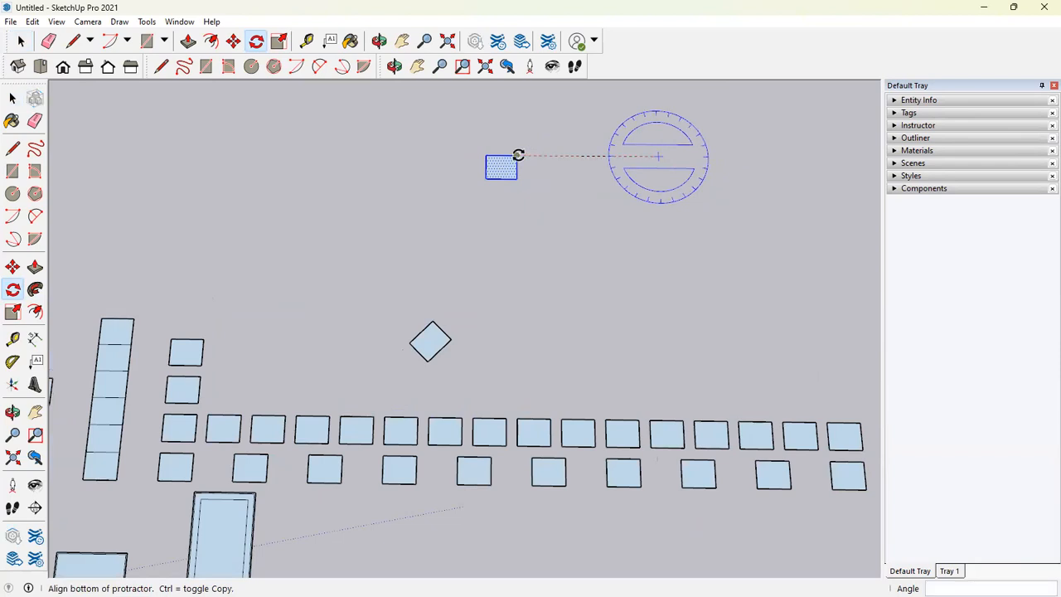
{"action": "left_click", "coordinate": [517, 155]}
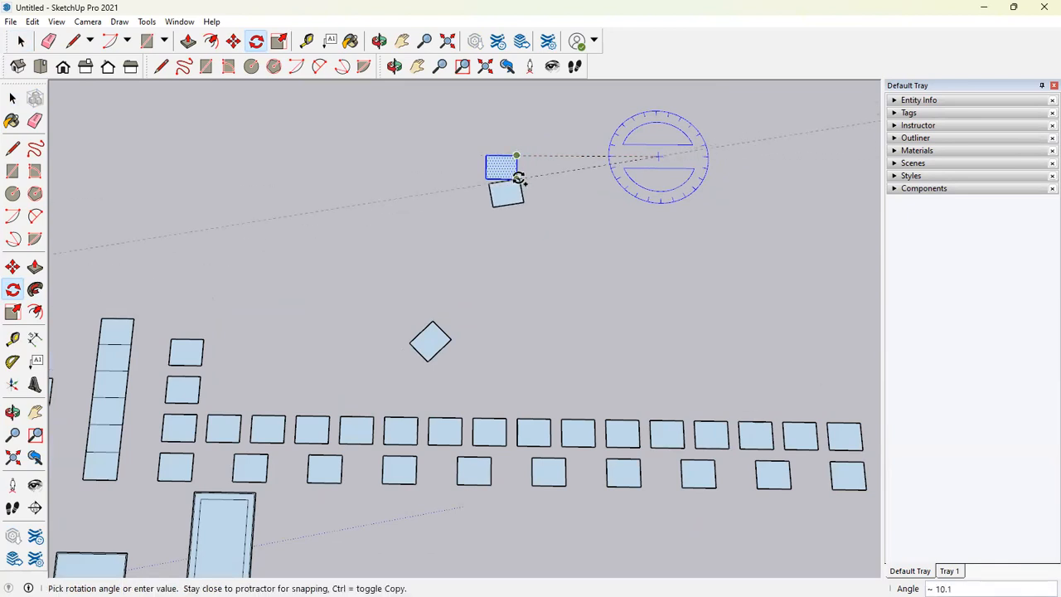
{"action": "left_click", "coordinate": [518, 178]}
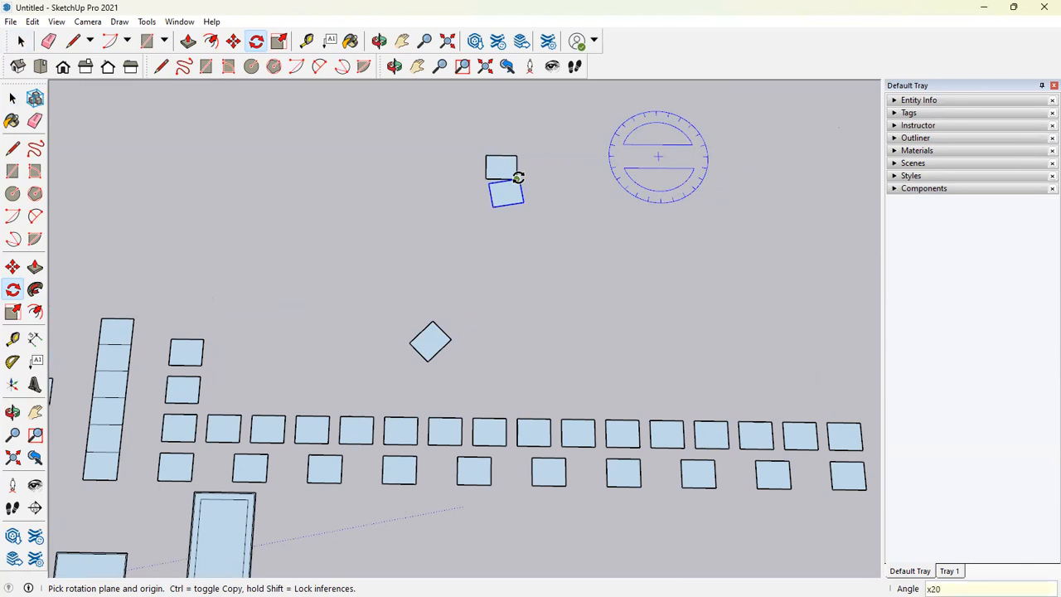
{"action": "key", "text": "Return"}
{"action": "scroll", "coordinate": [540, 249], "scroll_direction": "down", "scroll_amount": 5}
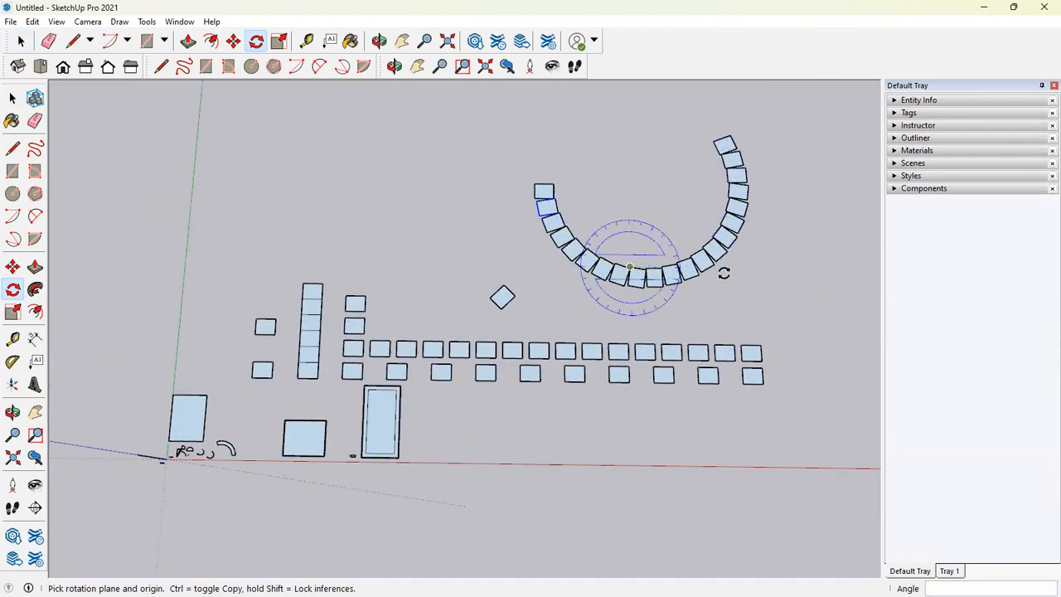
Step: Copy the last rectangle of the upper long row into the empty area beside the curved array
{"action": "key", "text": "h"}
{"action": "left_click_drag", "start_coordinate": [455, 293], "coordinate": [339, 332]}
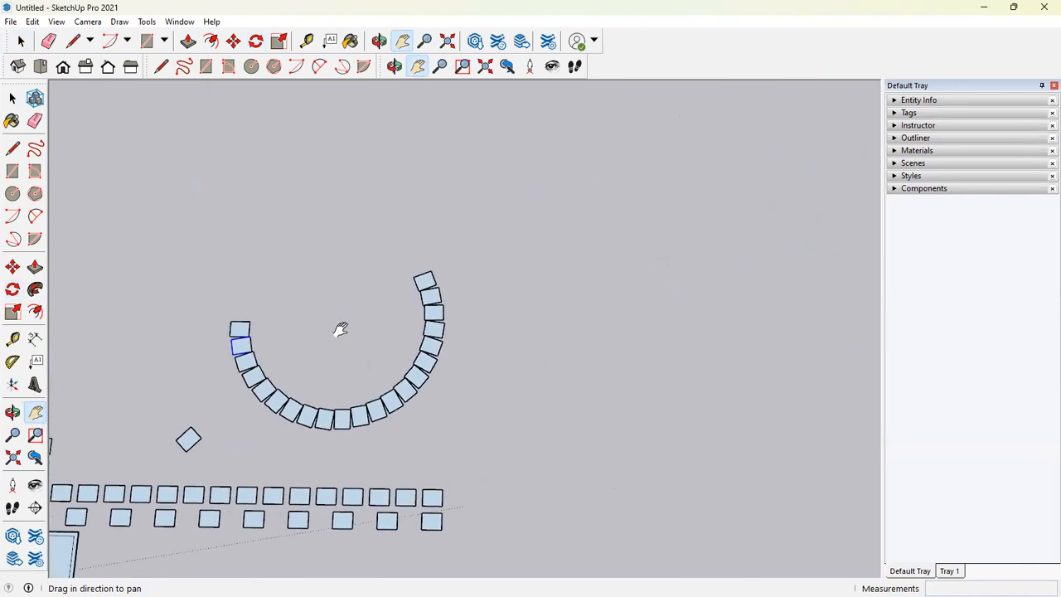
{"action": "key", "text": "l"}
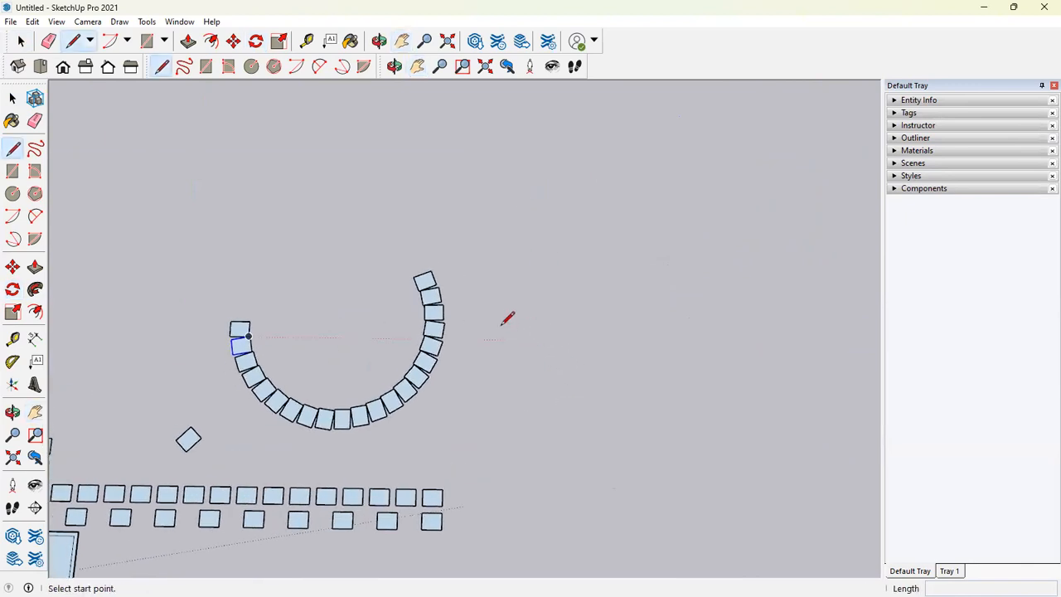
{"action": "left_click", "coordinate": [22, 40]}
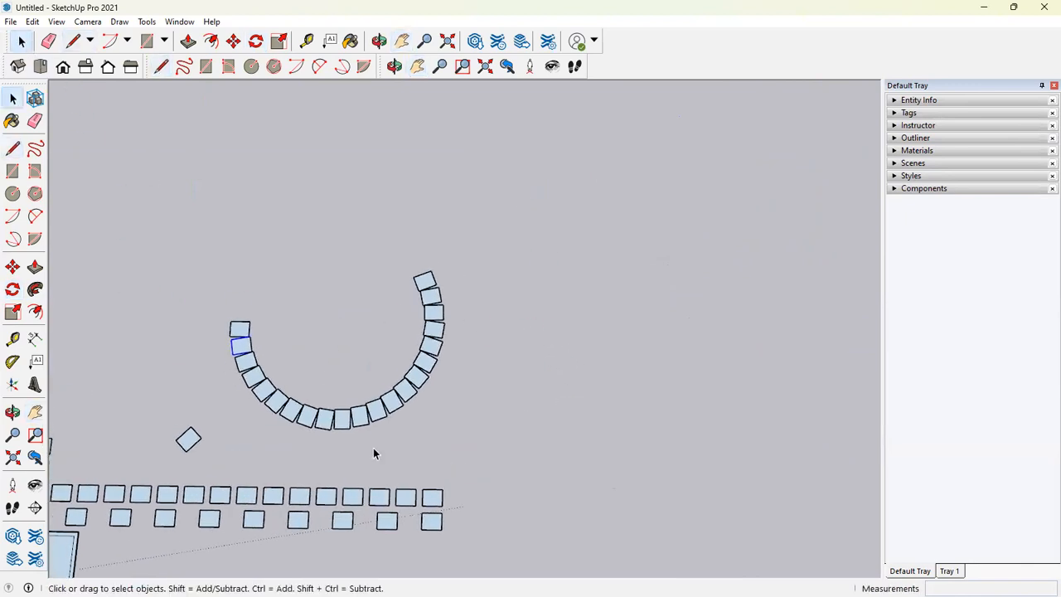
{"action": "key", "text": "m"}
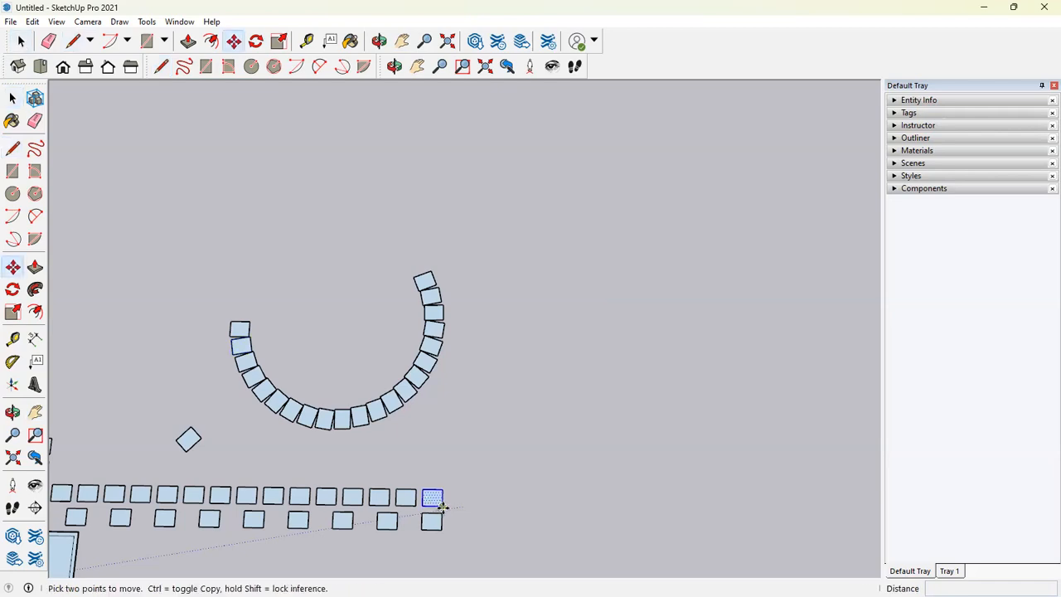
{"action": "left_click", "coordinate": [443, 507]}
{"action": "key", "text": "ctrl"}
{"action": "left_click", "coordinate": [588, 426]}
Step: Draw a line of length 20 along the red axis from the new copy's lower-right corner
{"action": "key", "text": "l"}
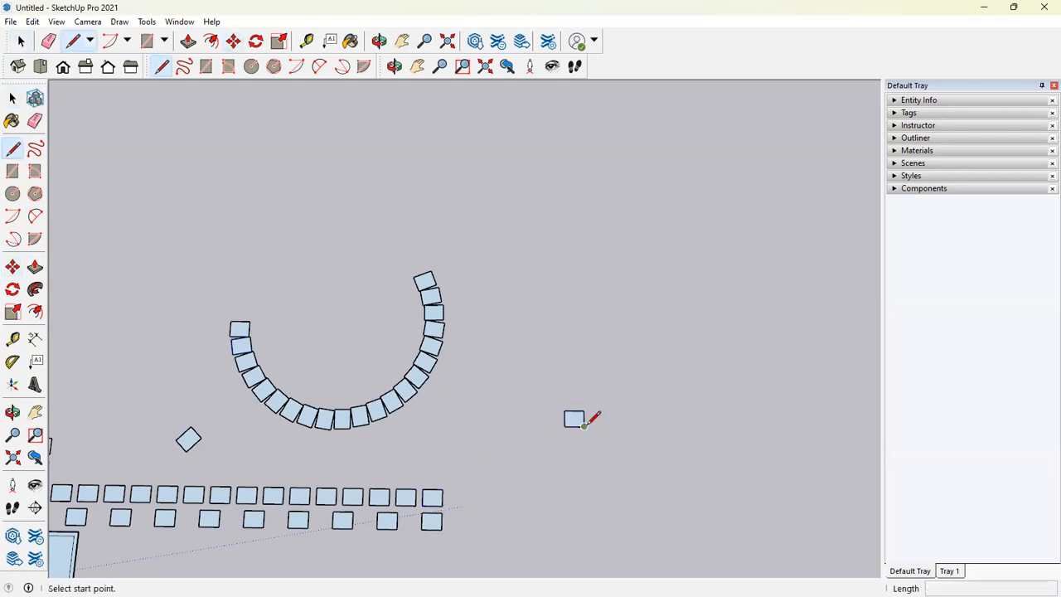
{"action": "left_click", "coordinate": [585, 426]}
{"action": "type", "text": "20"}
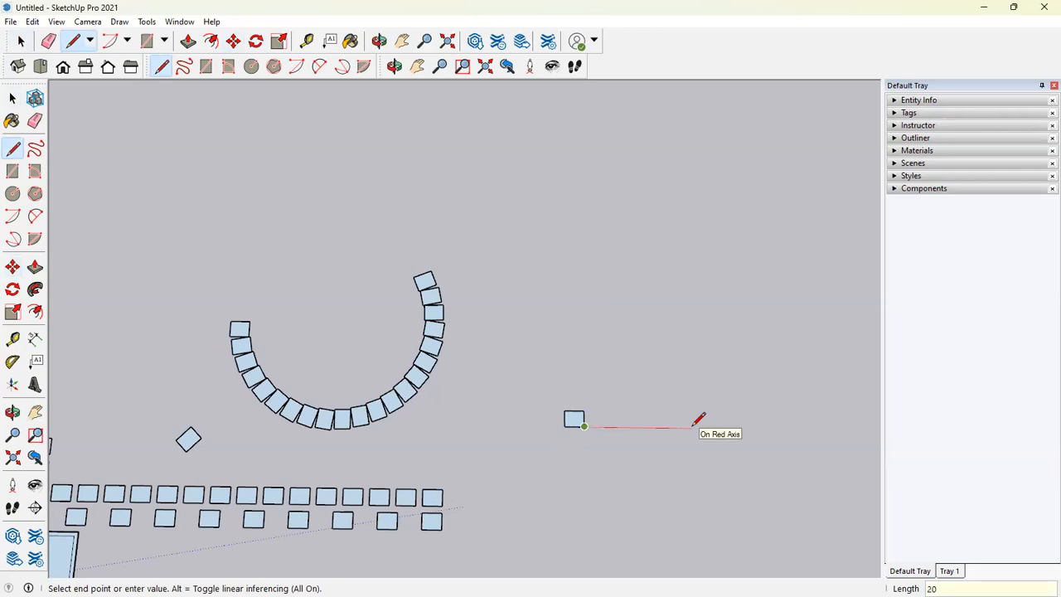
{"action": "key", "text": "Return"}
{"action": "key", "text": "Escape"}
{"action": "scroll", "coordinate": [699, 420], "scroll_direction": "up", "scroll_amount": 4}
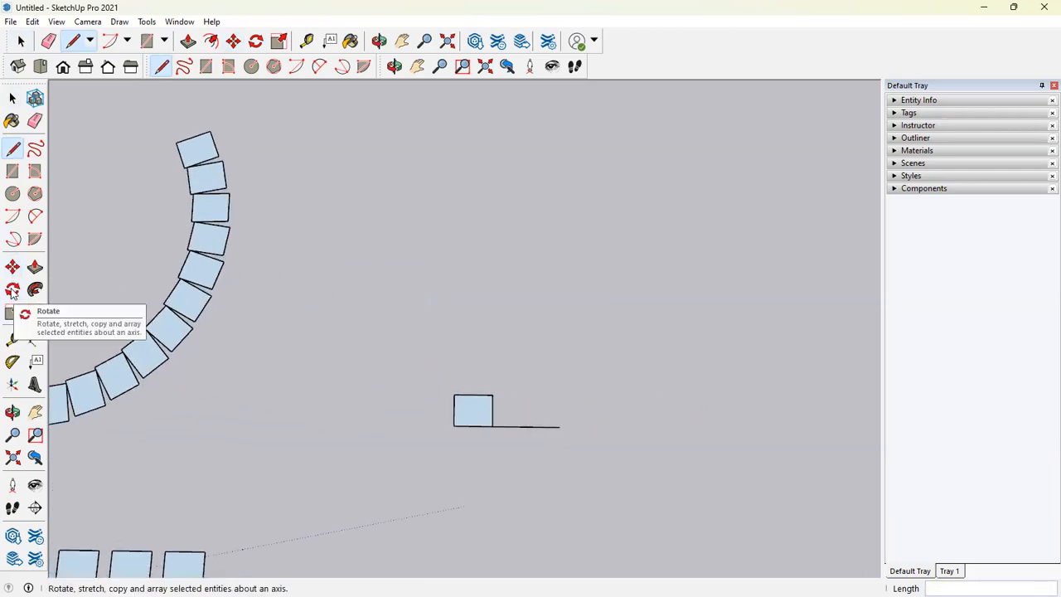
Step: Rotate-copy that rectangle by 180° about the line's free end, and divide the sweep into equally spaced copies with /4
{"action": "left_click", "coordinate": [21, 40]}
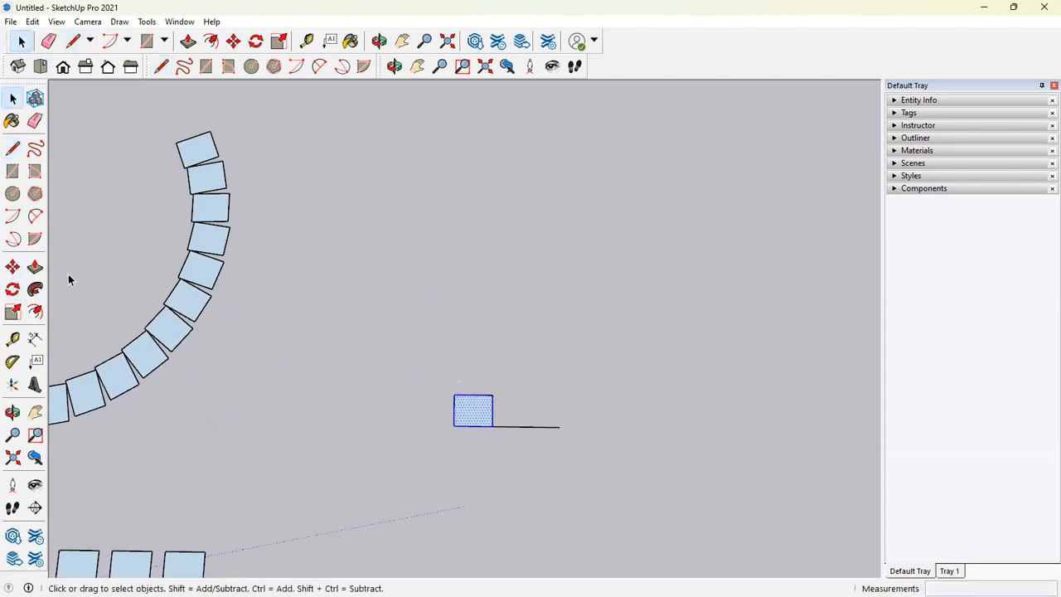
{"action": "left_click", "coordinate": [13, 290]}
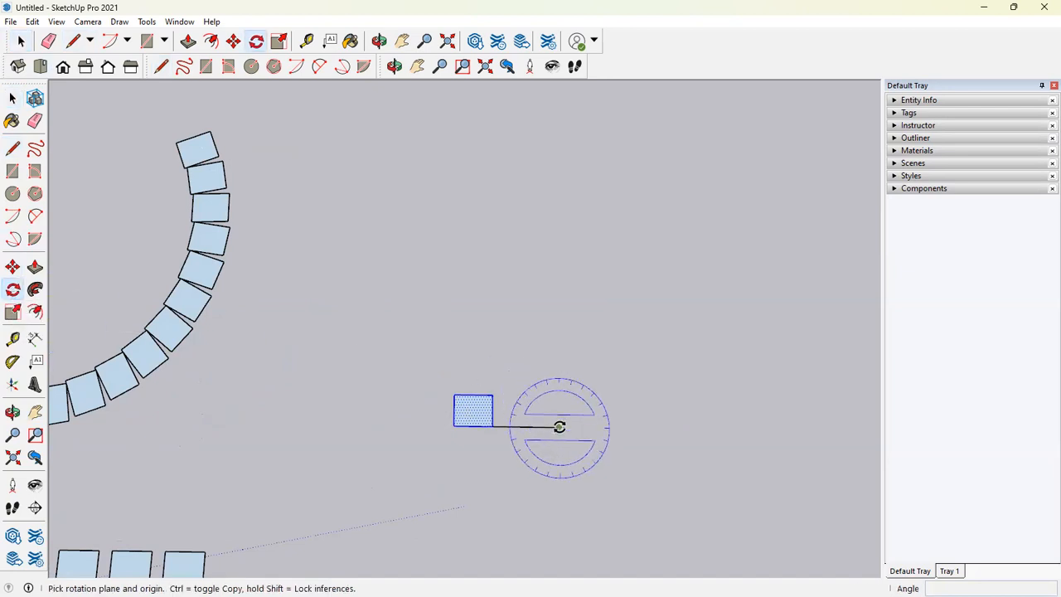
{"action": "left_click", "coordinate": [560, 427]}
{"action": "left_click", "coordinate": [496, 427]}
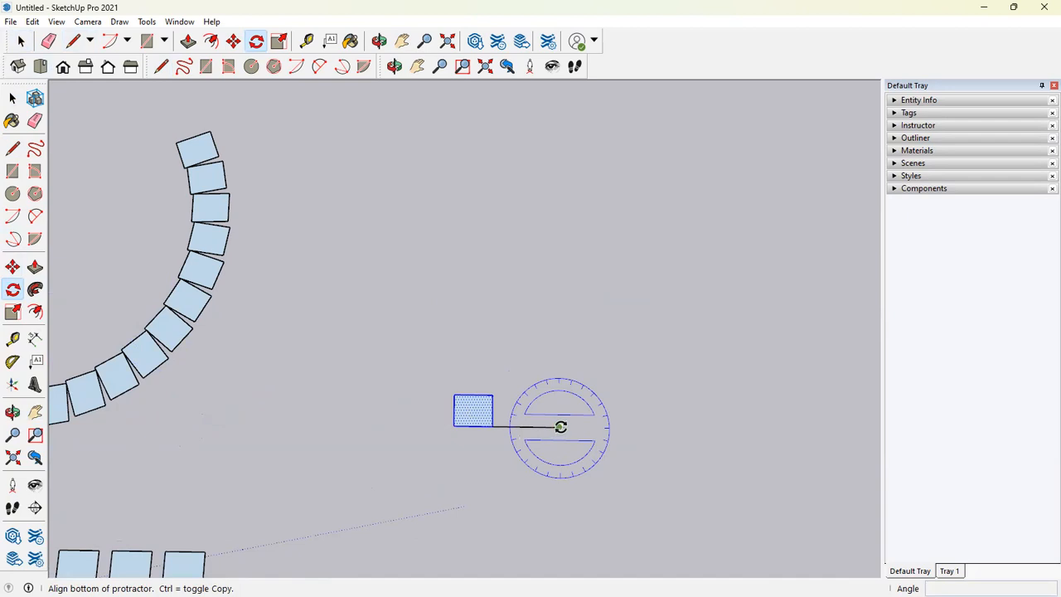
{"action": "left_click", "coordinate": [494, 427]}
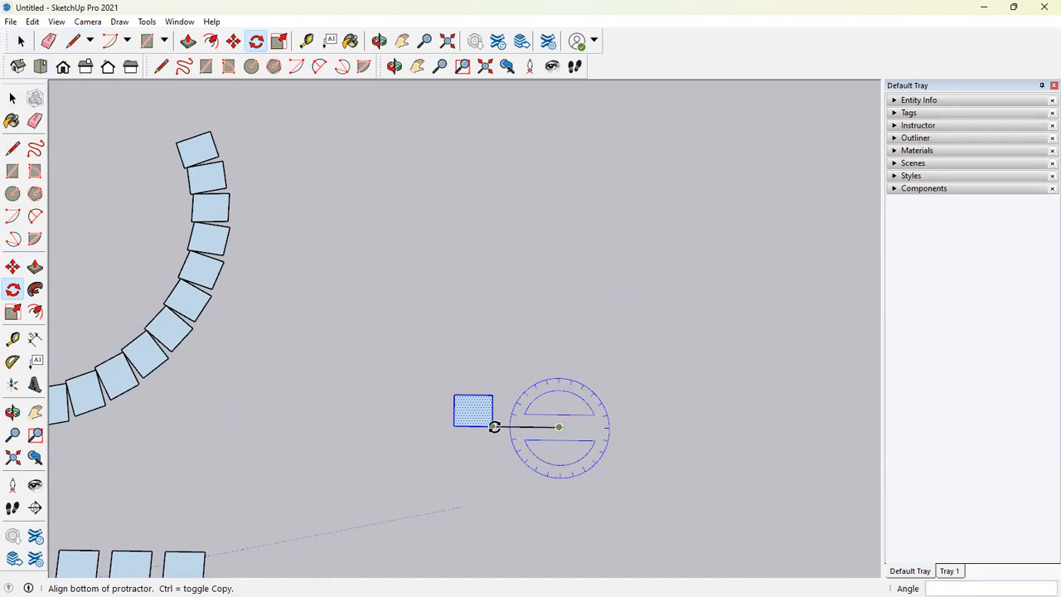
{"action": "left_click", "coordinate": [494, 427]}
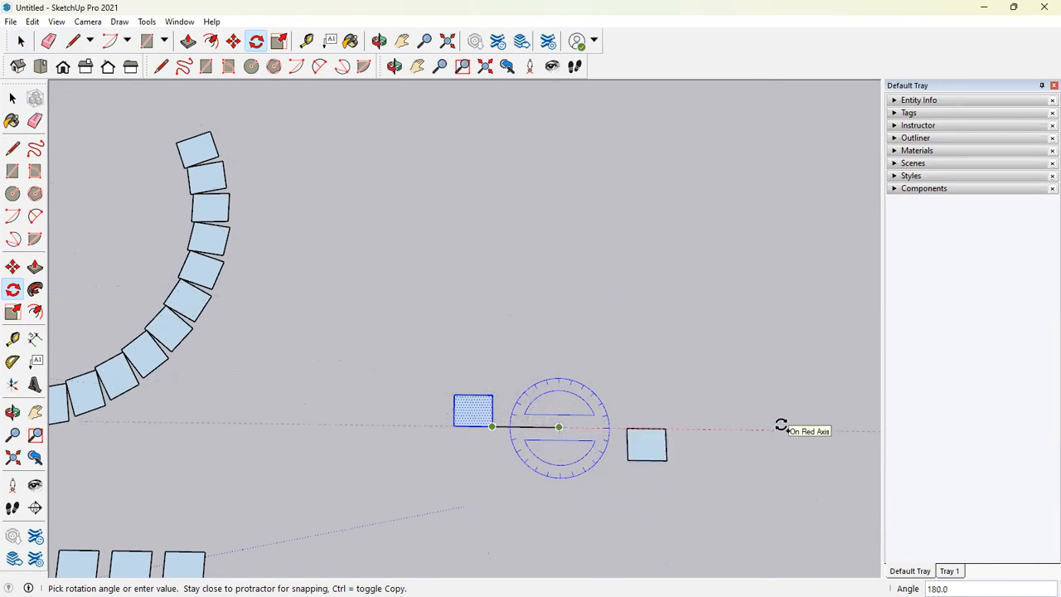
{"action": "left_click", "coordinate": [781, 426]}
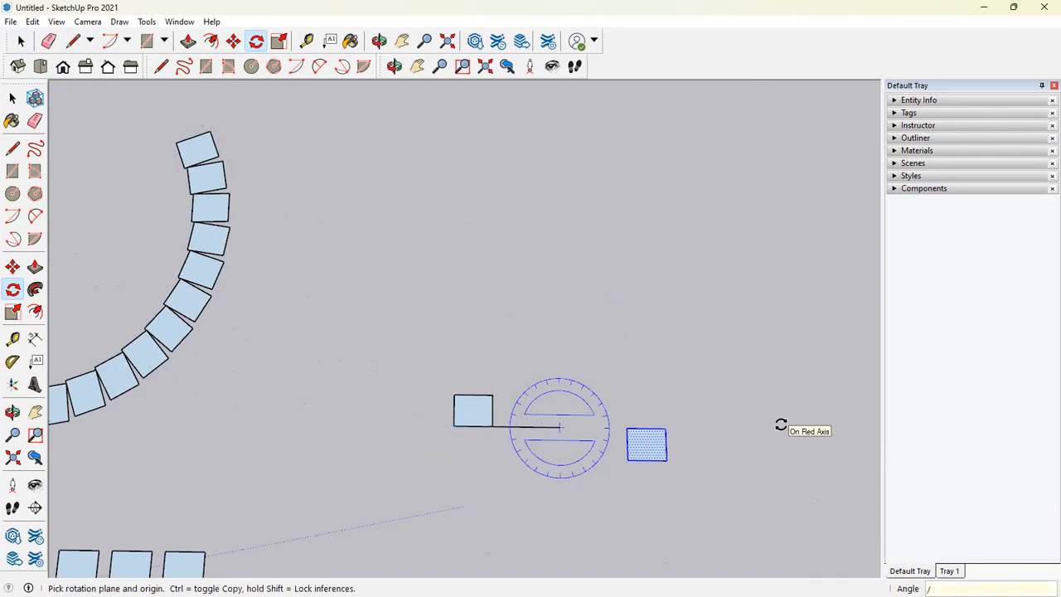
{"action": "key", "text": "Return"}
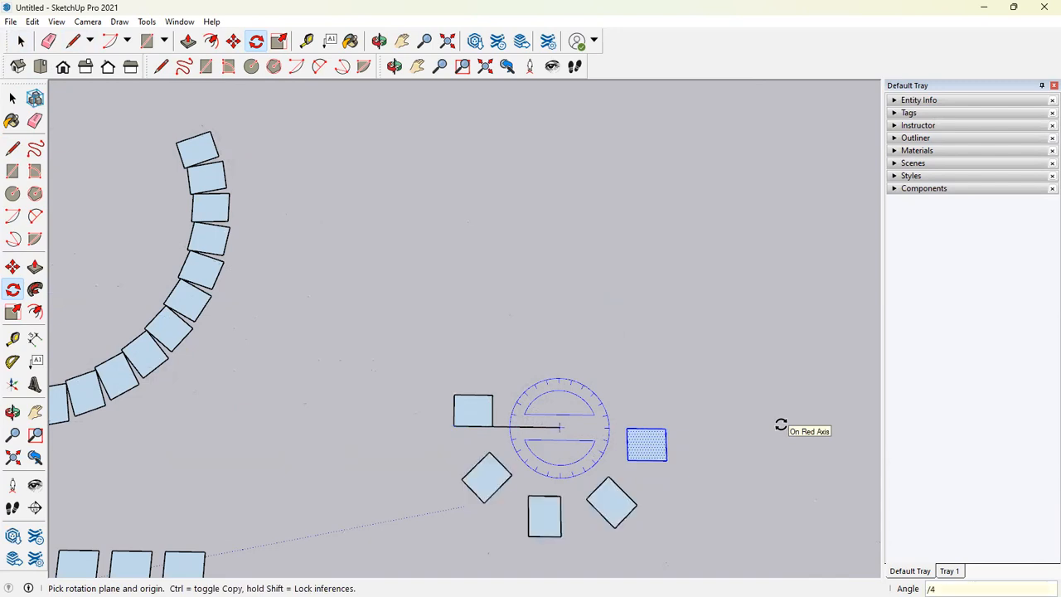
Step: Copy the rectangle attached to the line into the empty area above the divided radial array
{"action": "scroll", "coordinate": [621, 474], "scroll_direction": "down", "scroll_amount": 3}
{"action": "middle_click_drag", "start_coordinate": [679, 500], "coordinate": [663, 473]}
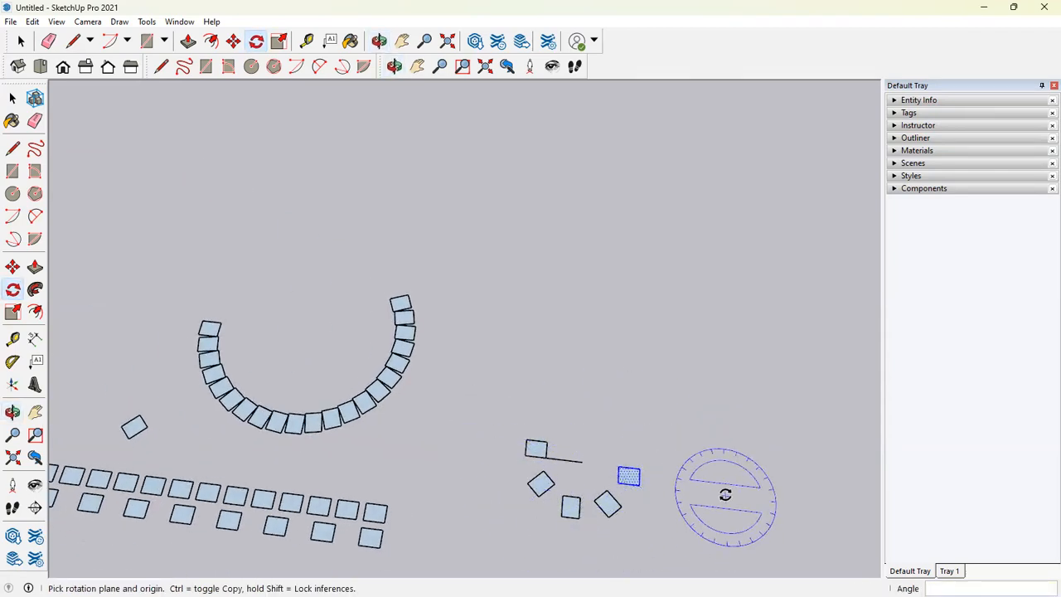
{"action": "middle_click_drag", "start_coordinate": [627, 371], "coordinate": [756, 426]}
{"action": "scroll", "coordinate": [645, 396], "scroll_direction": "up", "scroll_amount": 2}
{"action": "mouse_move", "coordinate": [616, 307]}
{"action": "middle_mouse_down"}
{"action": "mouse_move", "coordinate": [490, 304]}
{"action": "mouse_move", "coordinate": [274, 216]}
{"action": "middle_mouse_up"}
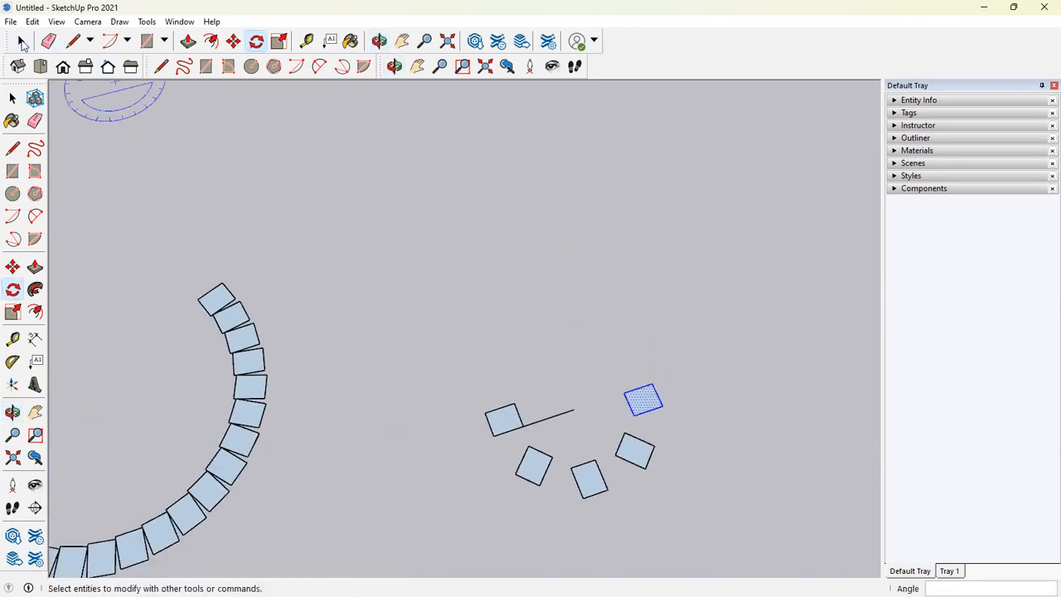
{"action": "left_click", "coordinate": [20, 41]}
{"action": "middle_click_drag", "start_coordinate": [526, 237], "coordinate": [515, 345]}
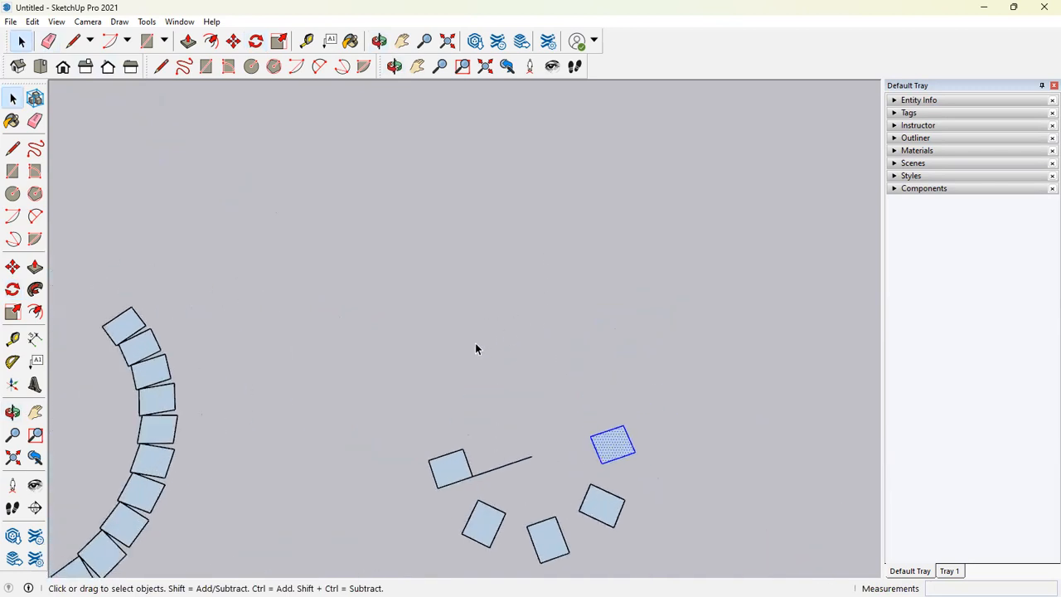
{"action": "scroll", "coordinate": [476, 374], "scroll_direction": "up", "scroll_amount": 2}
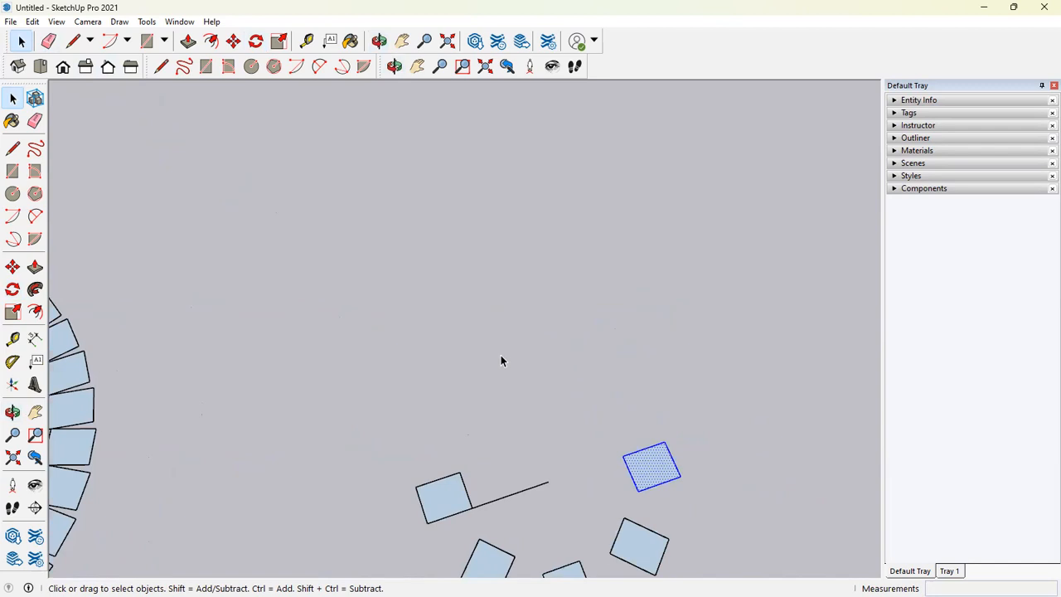
{"action": "left_click", "coordinate": [448, 501]}
{"action": "key", "text": "m"}
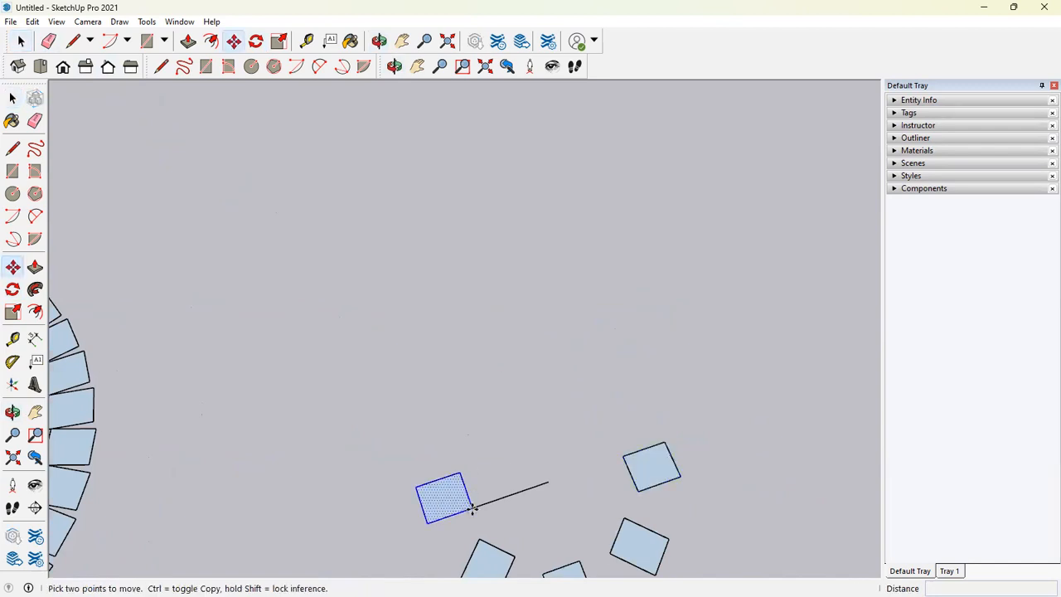
{"action": "left_click", "coordinate": [468, 506]}
{"action": "key", "text": "ctrl"}
{"action": "left_click", "coordinate": [424, 309]}
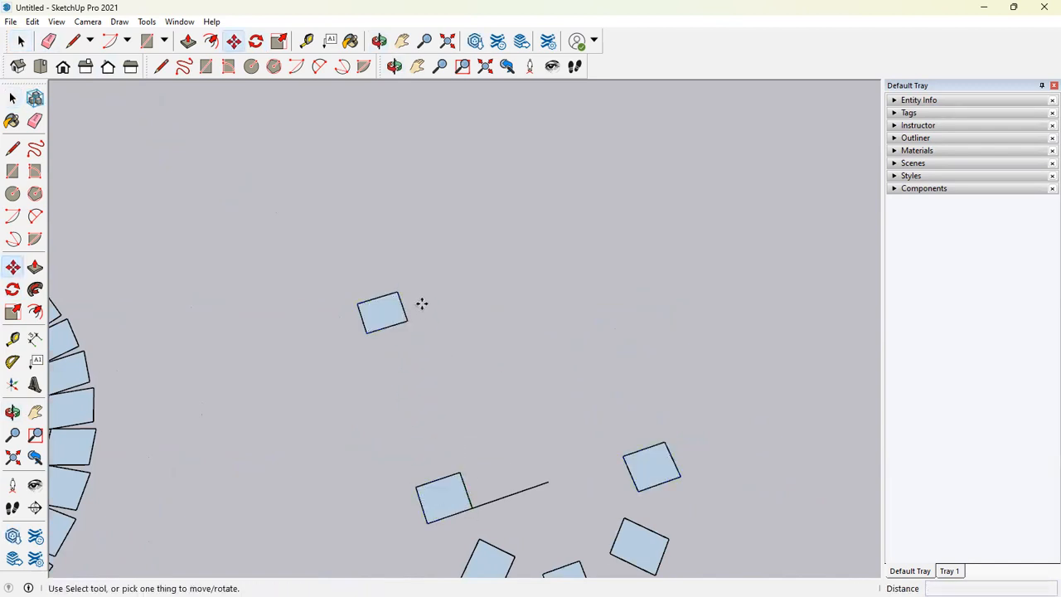
Step: Draw a line along the red axis from the midpoint of the new copy's right edge
{"action": "key", "text": "l"}
{"action": "left_click", "coordinate": [402, 306]}
{"action": "left_click", "coordinate": [529, 269]}
{"action": "middle_click_drag", "start_coordinate": [529, 269], "coordinate": [422, 310]}
{"action": "key", "text": "Escape"}
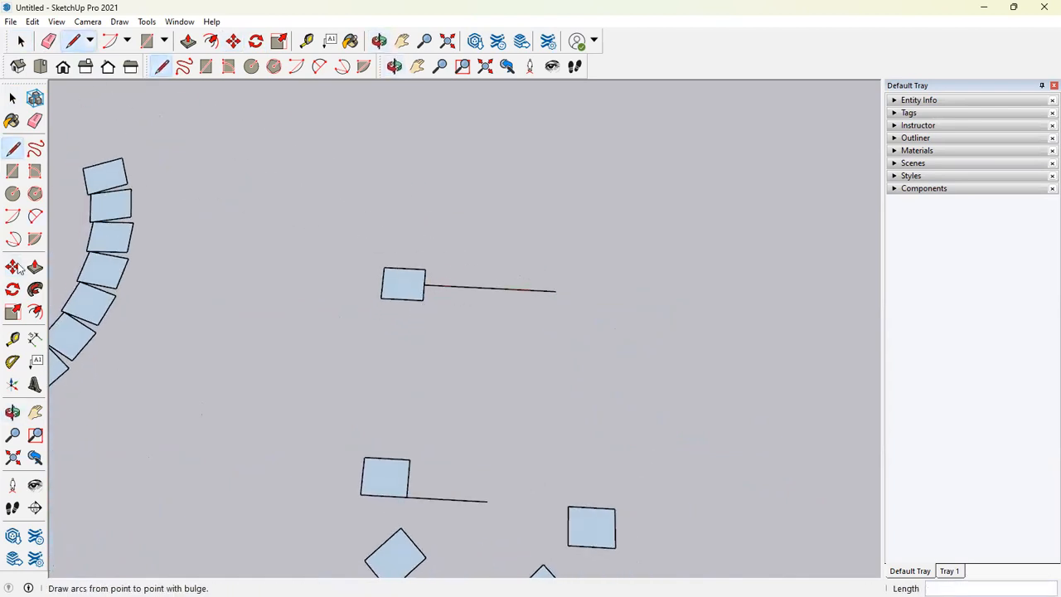
Step: Rotate-copy the rectangle at the line's end about the line's free end, side by side with the original, and array it with x30
{"action": "left_click", "coordinate": [21, 40]}
{"action": "double_click", "coordinate": [406, 289]}
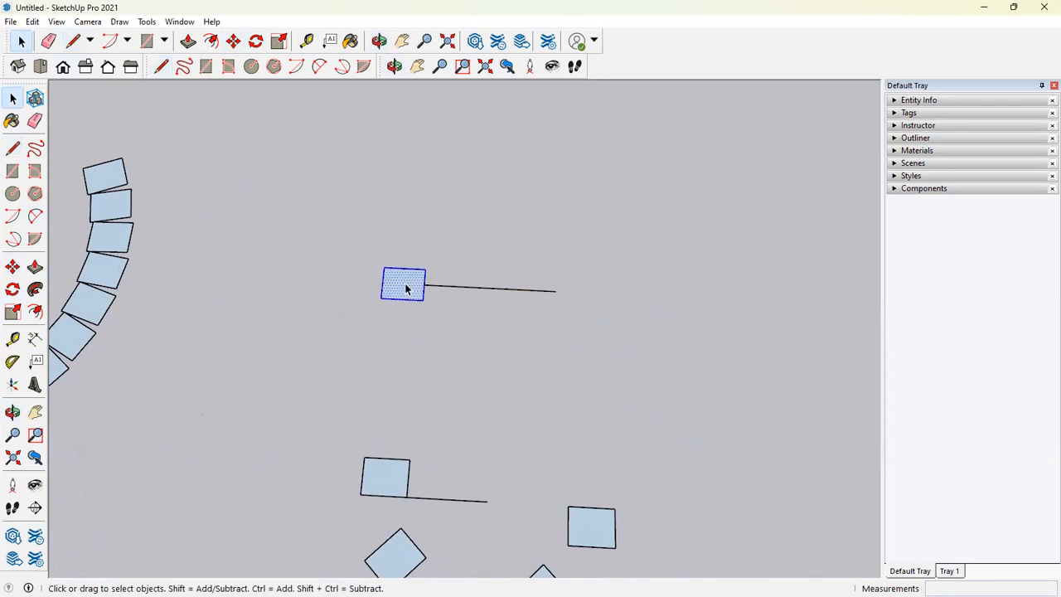
{"action": "left_click", "coordinate": [22, 296]}
{"action": "left_click", "coordinate": [556, 291]}
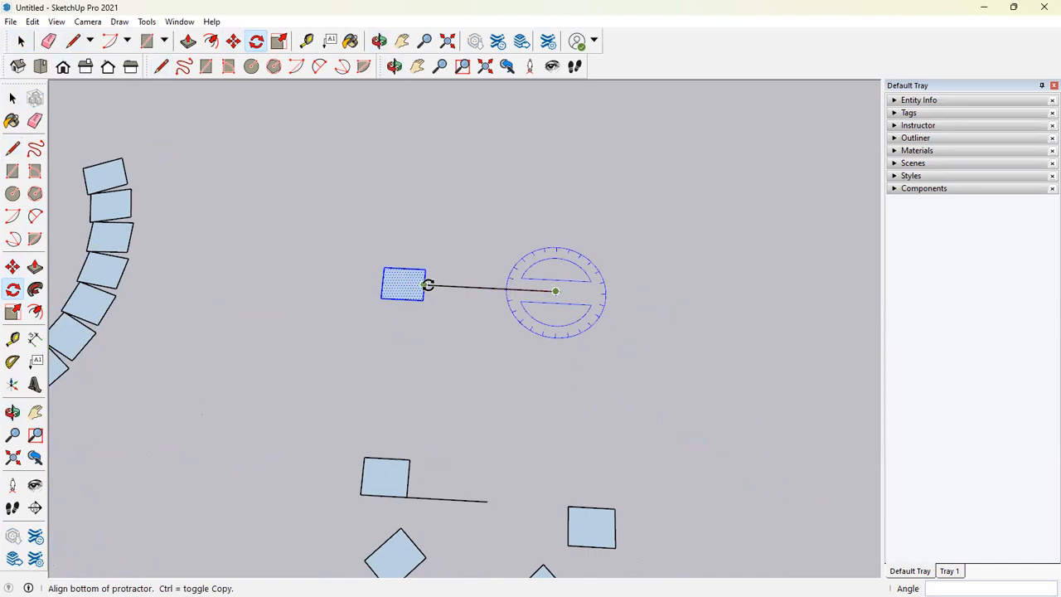
{"action": "left_click", "coordinate": [428, 286]}
{"action": "key", "text": "ctrl"}
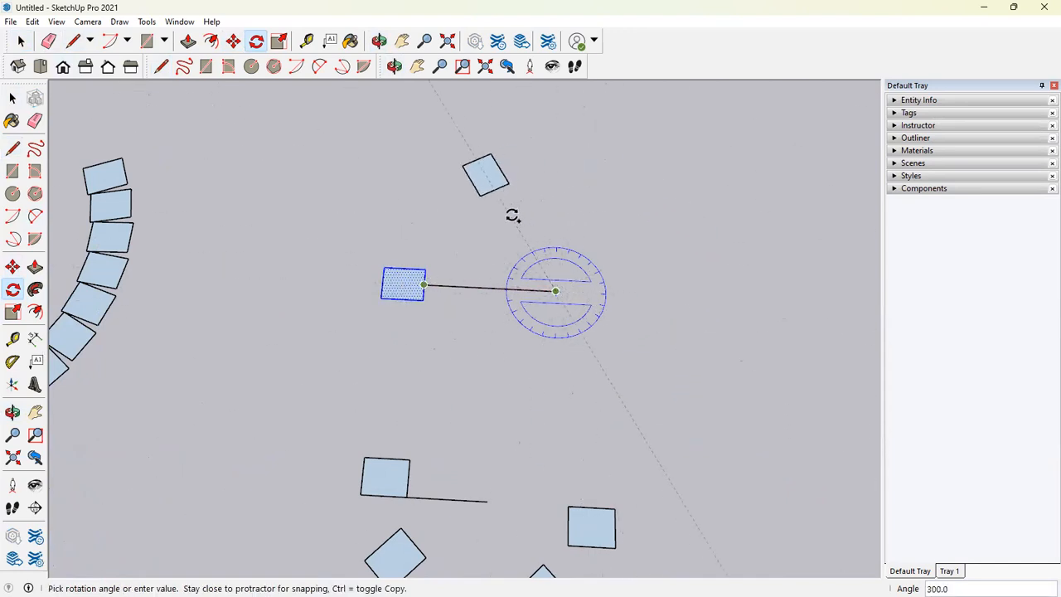
{"action": "left_click", "coordinate": [436, 253]}
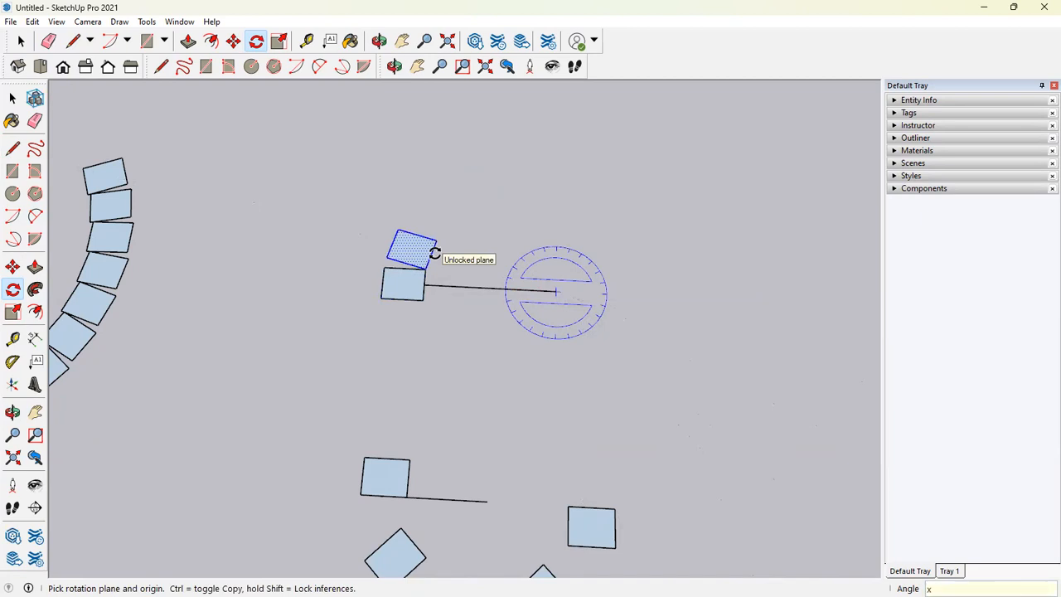
{"action": "key", "text": "Return"}
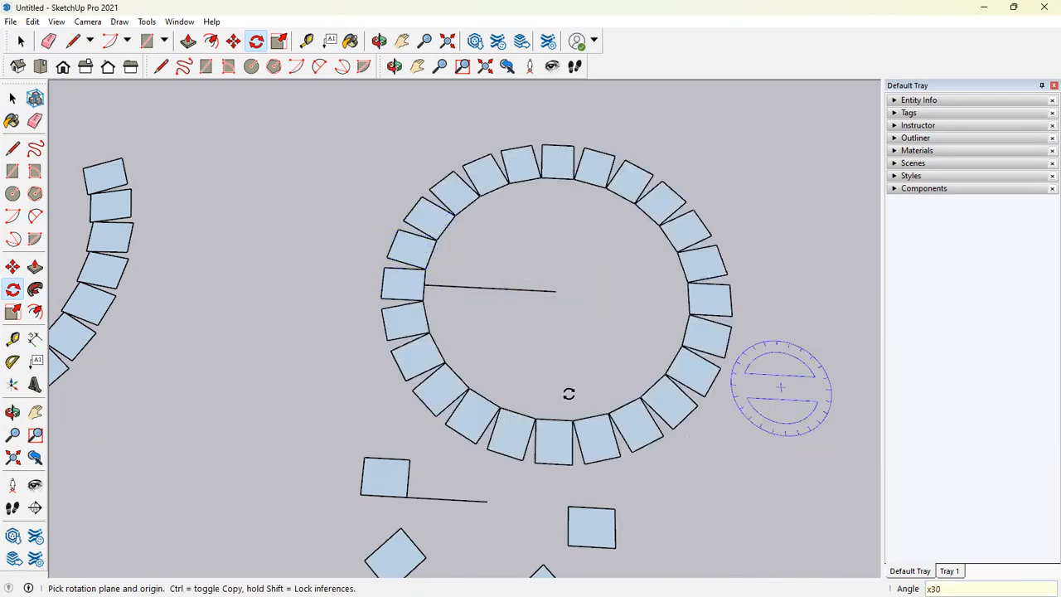
{"action": "scroll", "coordinate": [473, 222], "scroll_direction": "down", "scroll_amount": 1}
{"action": "scroll", "coordinate": [623, 258], "scroll_direction": "down", "scroll_amount": 2}
{"action": "mouse_move", "coordinate": [623, 258]}
{"action": "middle_mouse_down"}
{"action": "mouse_move", "coordinate": [523, 196]}
{"action": "mouse_move", "coordinate": [240, 123]}
{"action": "mouse_move", "coordinate": [91, 294]}
{"action": "mouse_move", "coordinate": [720, 396]}
{"action": "mouse_move", "coordinate": [621, 410]}
{"action": "mouse_move", "coordinate": [615, 264]}
{"action": "middle_mouse_up"}
{"action": "scroll", "coordinate": [615, 263], "scroll_direction": "up", "scroll_amount": 1}
{"action": "scroll", "coordinate": [547, 271], "scroll_direction": "down", "scroll_amount": 2}
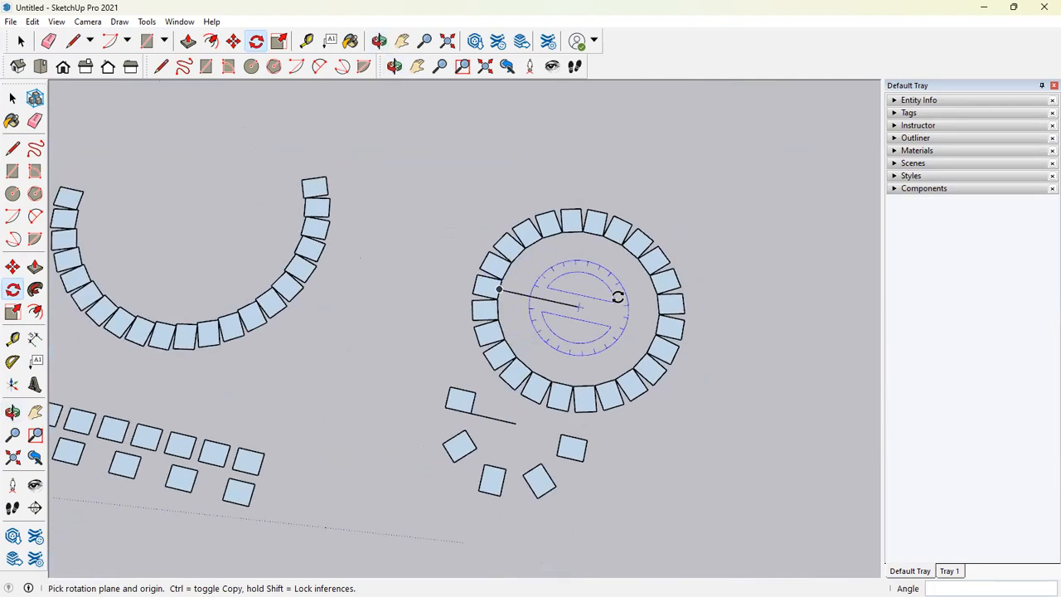
{"action": "key", "text": "h"}
{"action": "left_click_drag", "start_coordinate": [612, 303], "coordinate": [246, 204]}
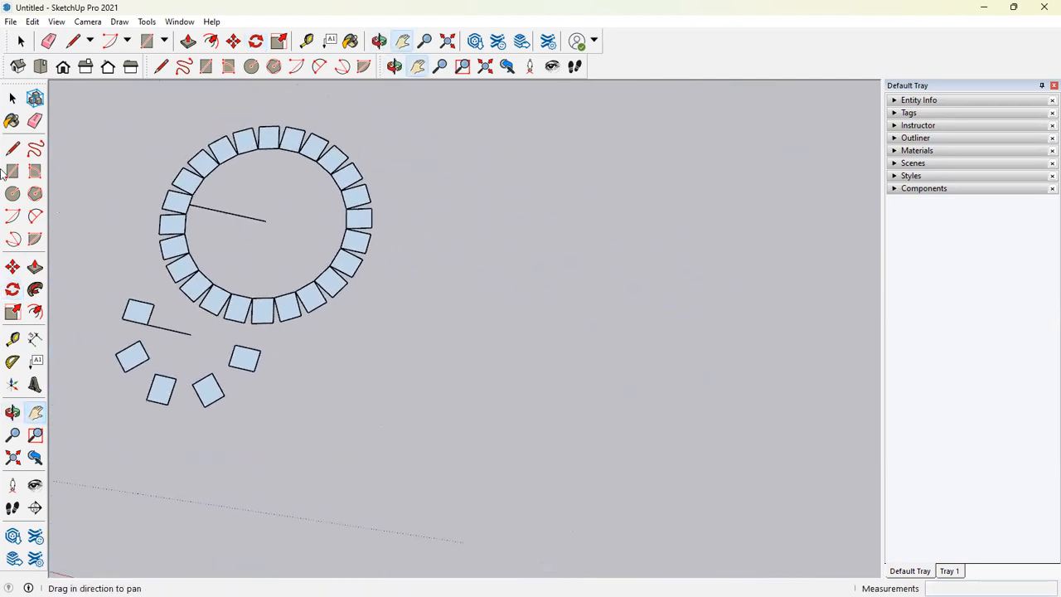
{"action": "left_click", "coordinate": [12, 98]}
{"action": "left_click", "coordinate": [145, 317]}
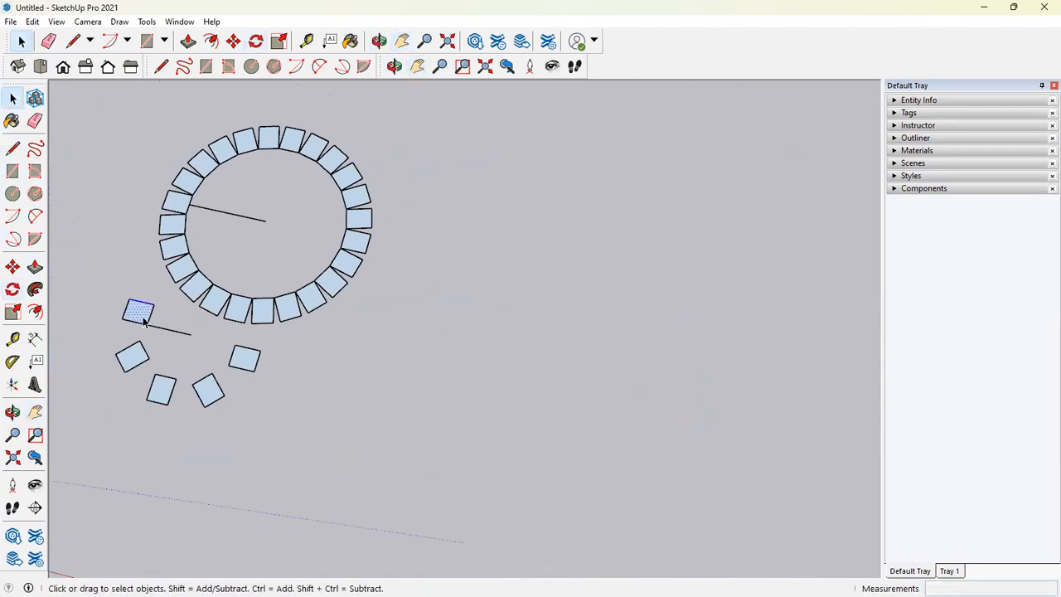
{"action": "key", "text": "m"}
{"action": "key", "text": "ctrl"}
{"action": "left_click", "coordinate": [145, 322]}
{"action": "key", "text": "Escape"}
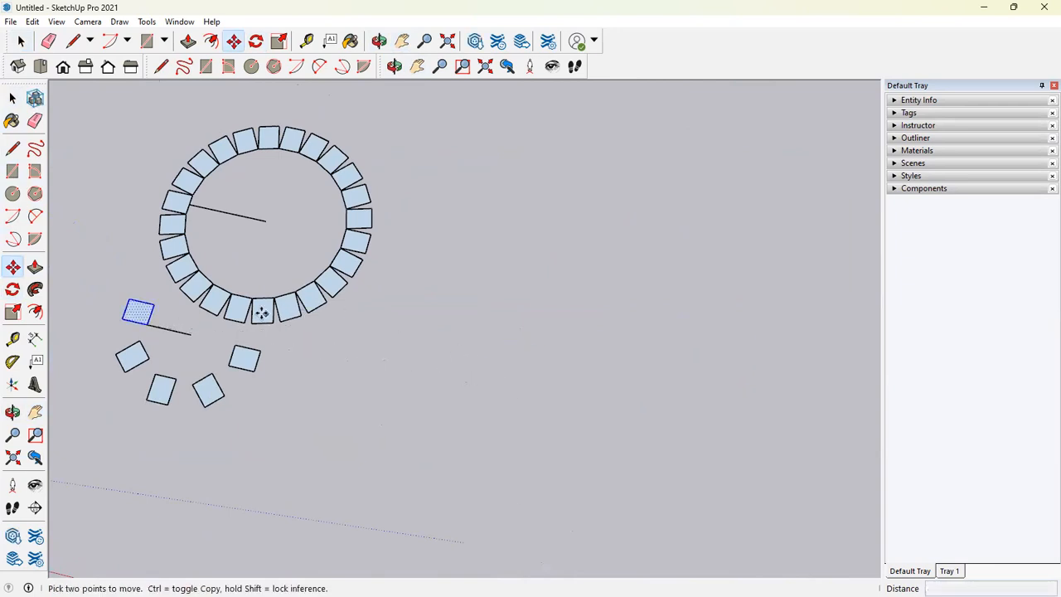
Step: Undo the radial array and its rotated copy, leaving only the rectangle with its attached line
{"action": "key", "text": "ctrl+z"}
{"action": "left_click", "coordinate": [20, 41]}
{"action": "middle_click_drag", "start_coordinate": [224, 208], "coordinate": [275, 289]}
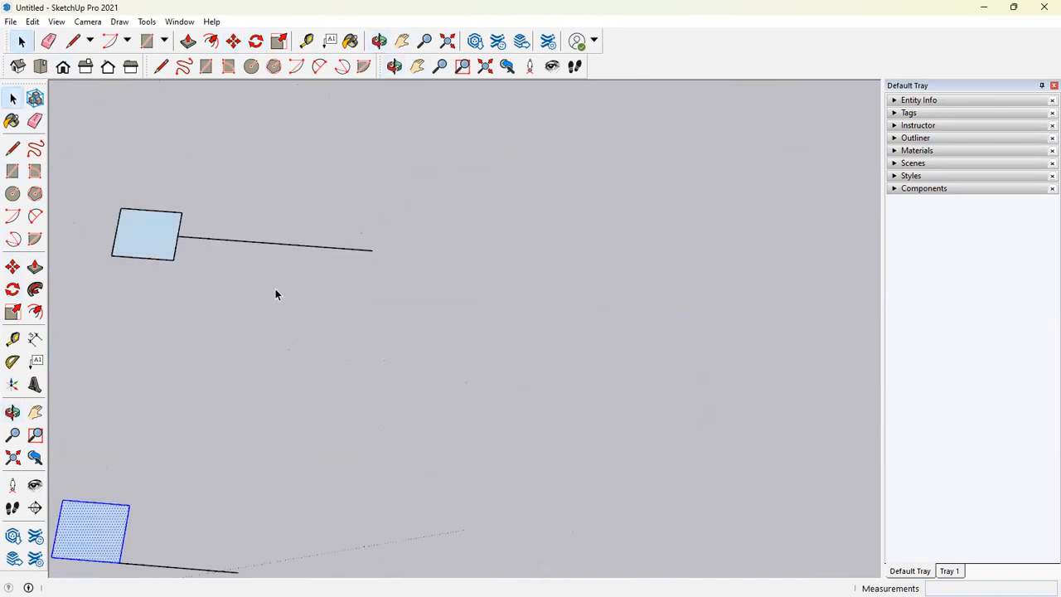
{"action": "scroll", "coordinate": [199, 267], "scroll_direction": "up", "scroll_amount": 2}
{"action": "middle_click_drag", "start_coordinate": [213, 274], "coordinate": [248, 269]}
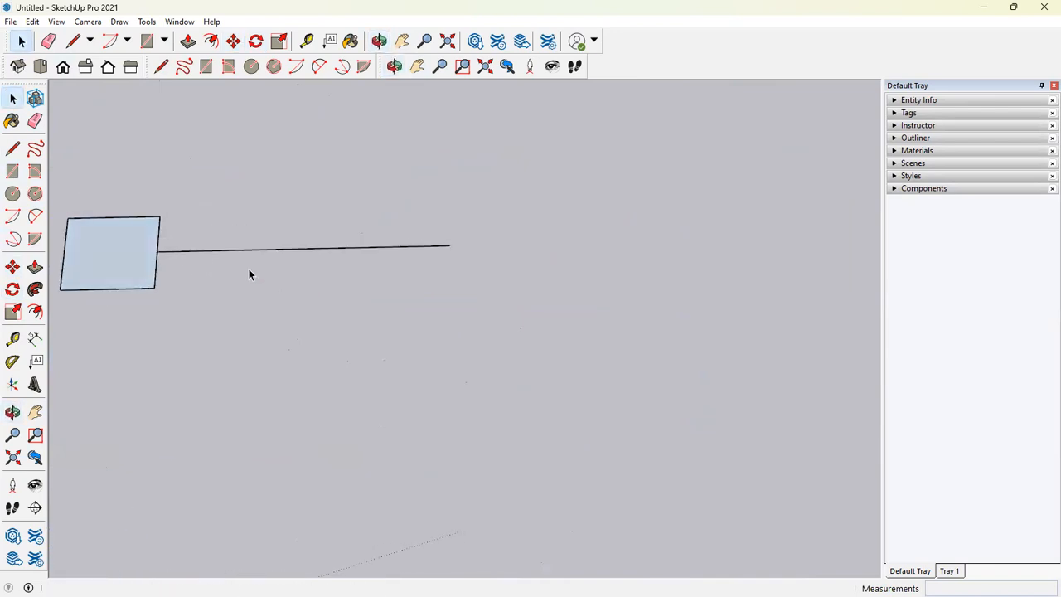
{"action": "left_click", "coordinate": [56, 22]}
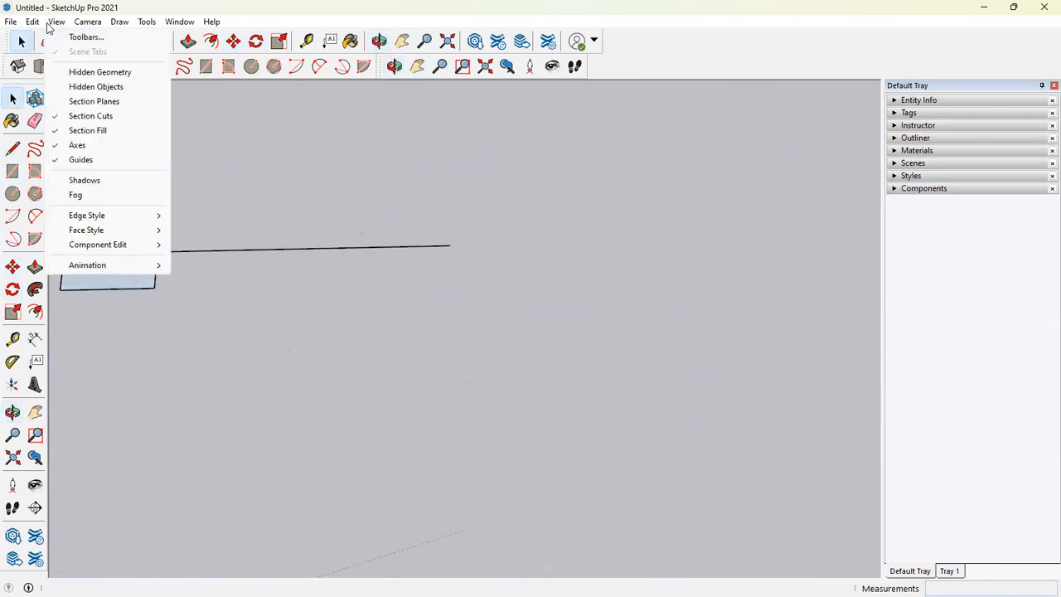
{"action": "mouse_move", "coordinate": [37, 23]}
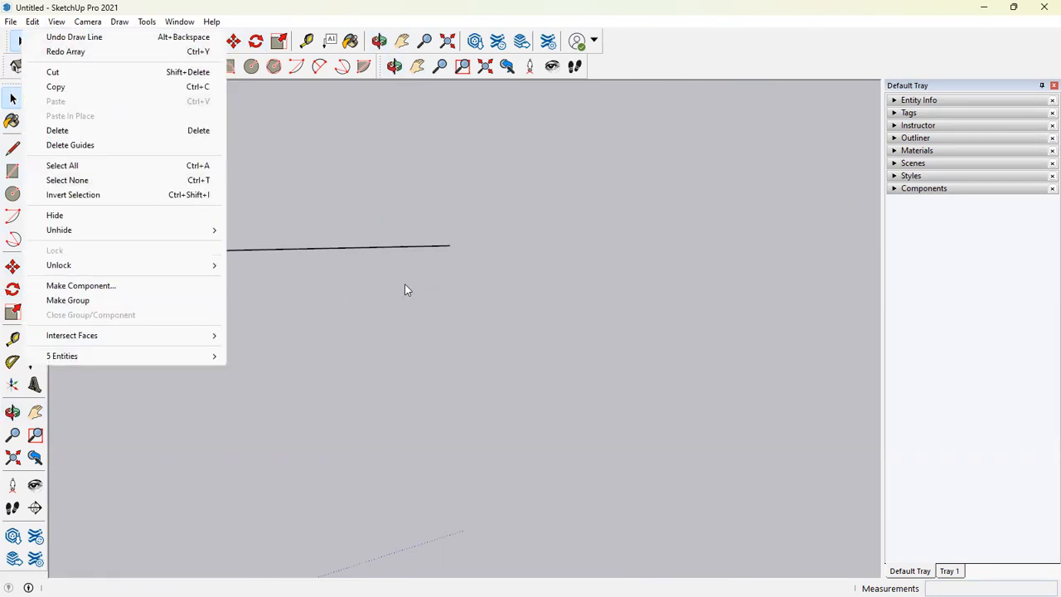
{"action": "left_click", "coordinate": [425, 316]}
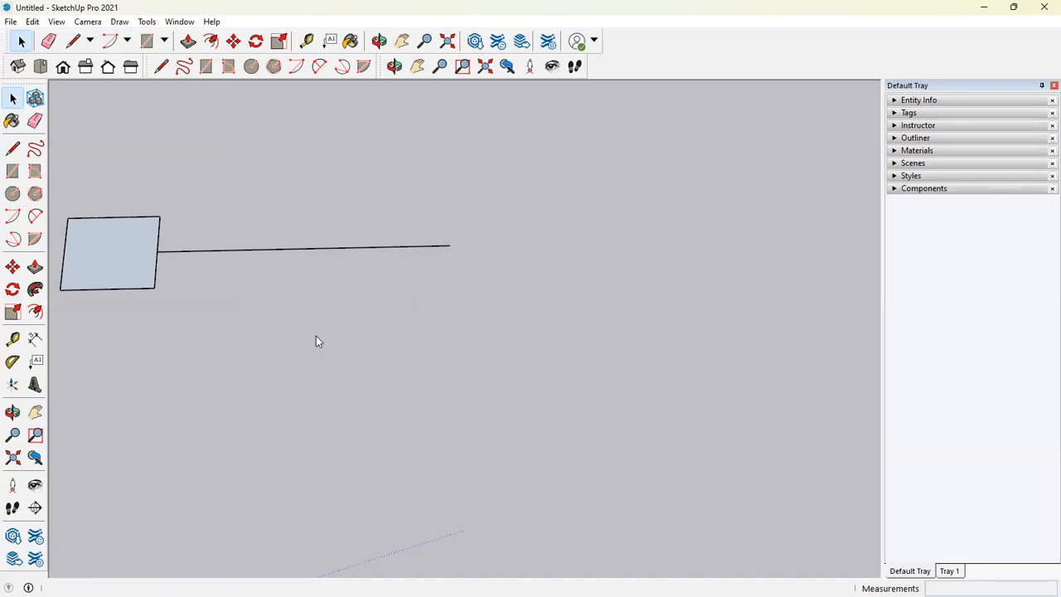
Step: Rotate-copy the rectangle by 15° about the line's free end and array the copy with x30
{"action": "left_click", "coordinate": [130, 263]}
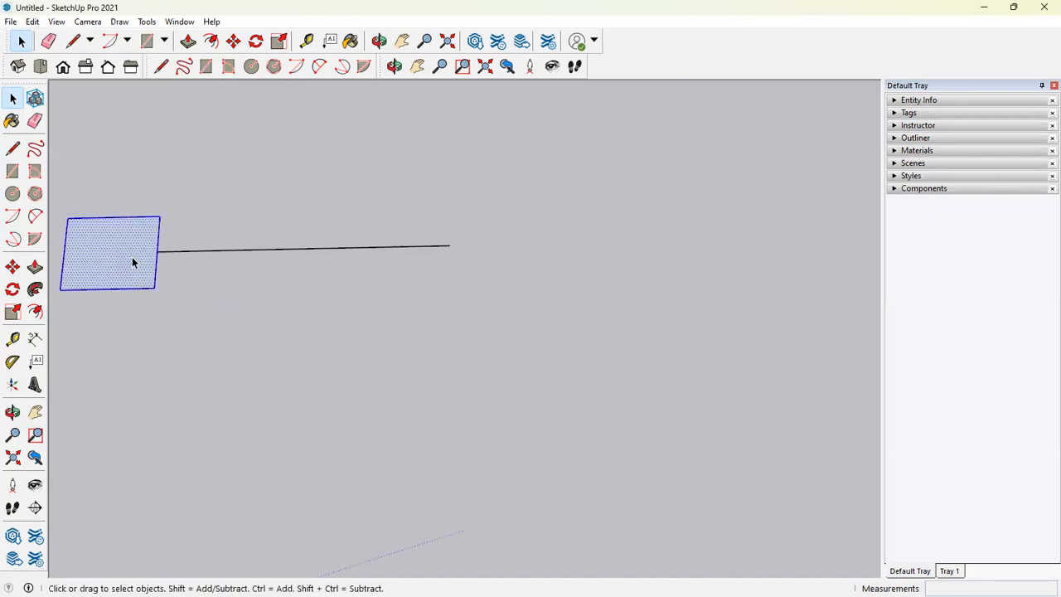
{"action": "left_click", "coordinate": [13, 289]}
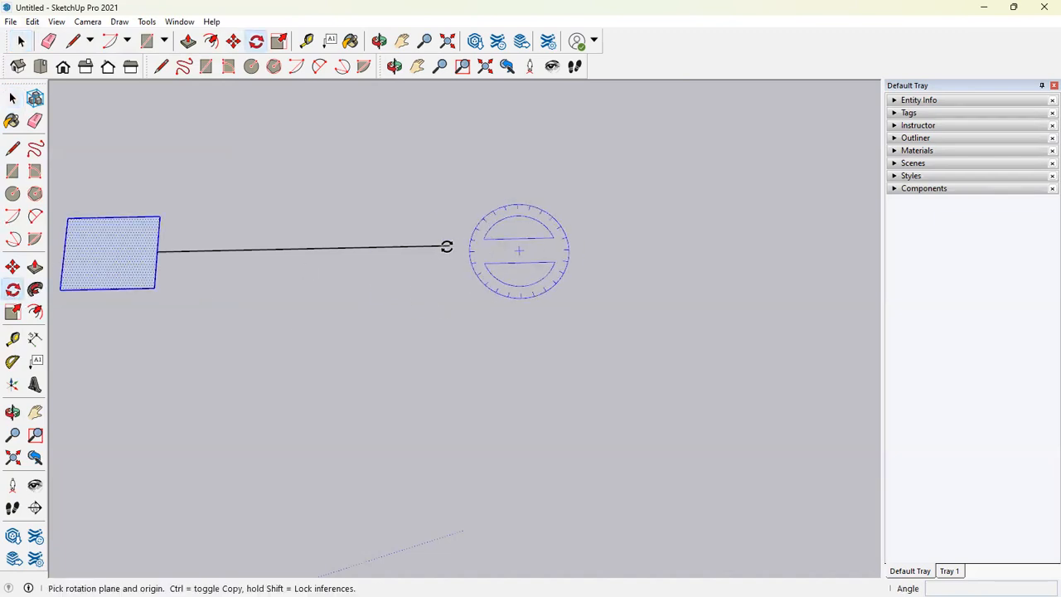
{"action": "left_click", "coordinate": [449, 246]}
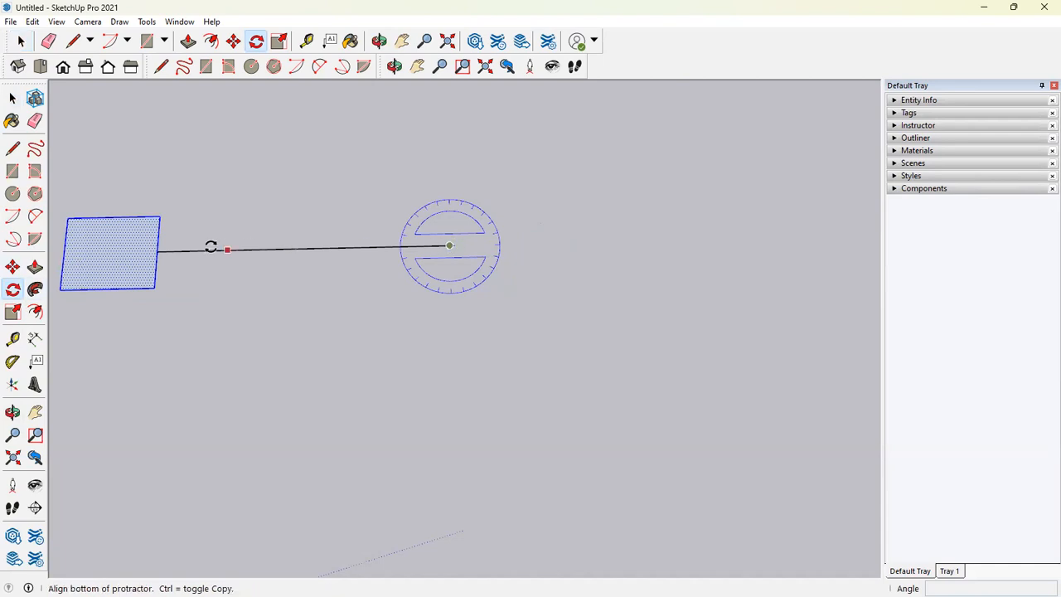
{"action": "left_click", "coordinate": [158, 250]}
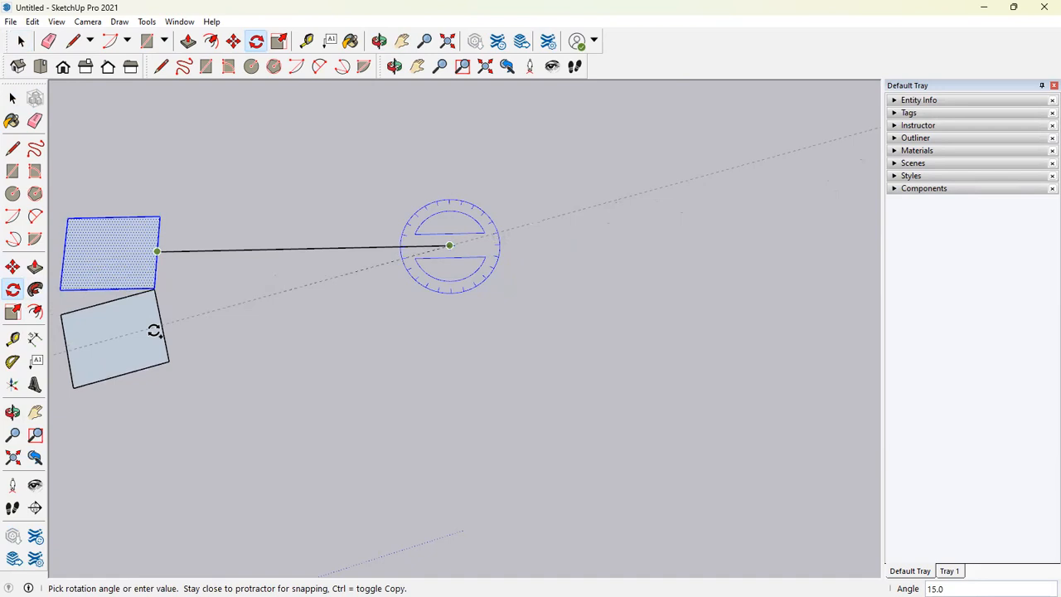
{"action": "left_click", "coordinate": [154, 330]}
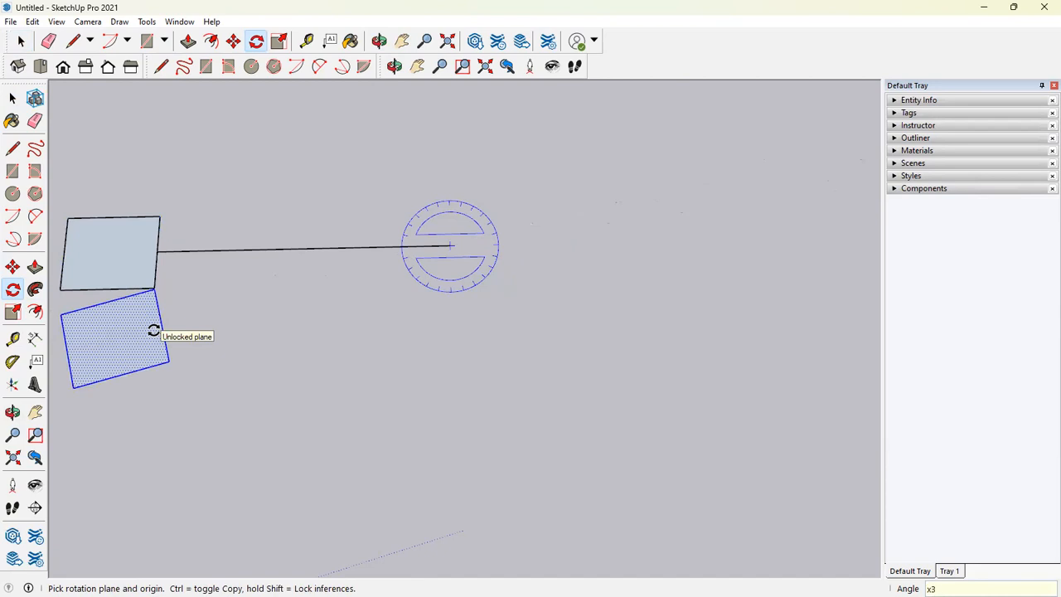
{"action": "key", "text": "Return"}
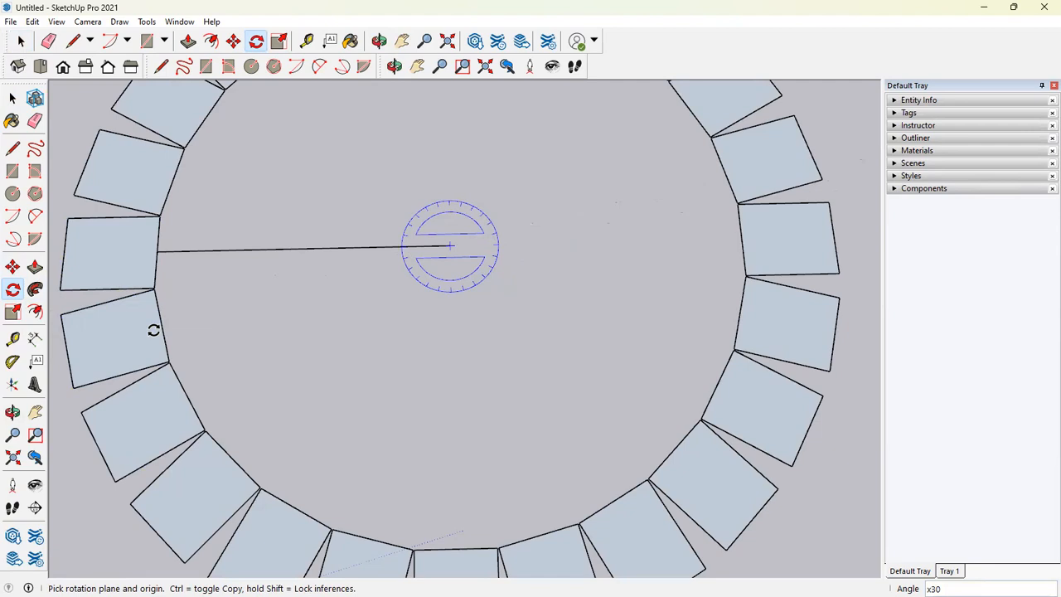
Step: Change the radial array's multiplier to x20
{"action": "key", "text": "Return"}
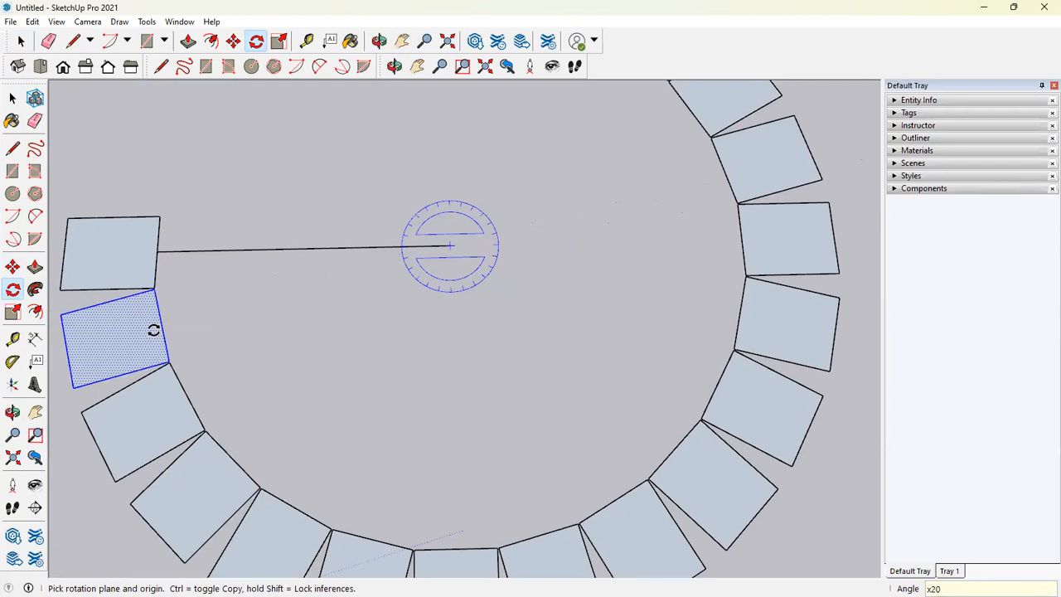
{"action": "scroll", "coordinate": [158, 332], "scroll_direction": "down", "scroll_amount": 4}
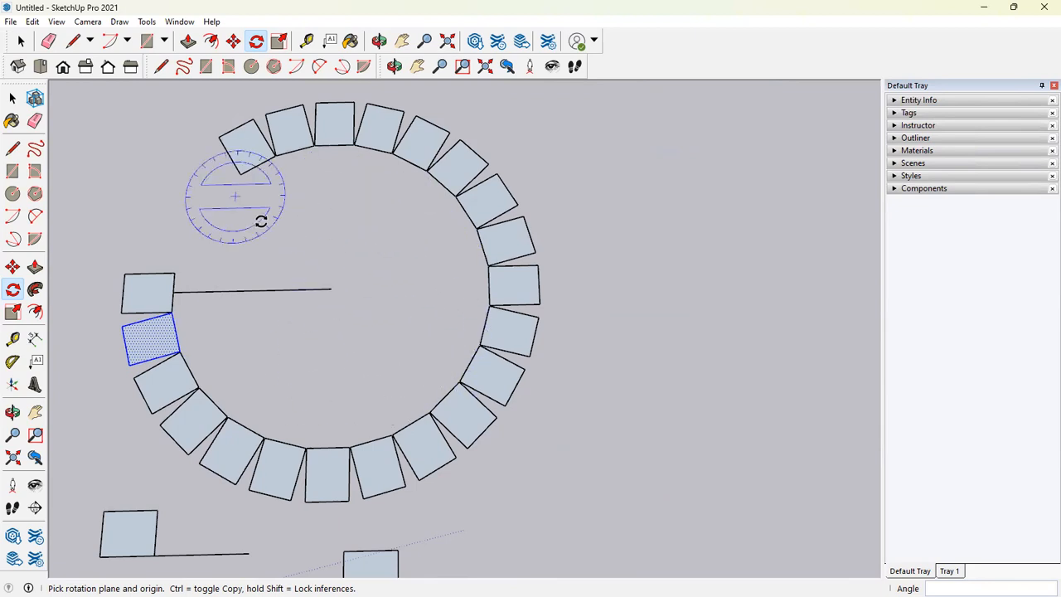
Step: Examine the linear and radial arrays together with the other shapes drawn across the model
{"action": "left_click", "coordinate": [21, 41]}
{"action": "scroll", "coordinate": [538, 346], "scroll_direction": "down", "scroll_amount": 3}
{"action": "scroll", "coordinate": [573, 403], "scroll_direction": "down", "scroll_amount": 2}
{"action": "middle_click_drag", "start_coordinate": [573, 403], "coordinate": [531, 373]}
{"action": "scroll", "coordinate": [655, 308], "scroll_direction": "down", "scroll_amount": 1}
{"action": "scroll", "coordinate": [494, 284], "scroll_direction": "up", "scroll_amount": 2}
{"action": "middle_click_drag", "start_coordinate": [498, 284], "coordinate": [718, 319]}
{"action": "scroll", "coordinate": [718, 315], "scroll_direction": "down", "scroll_amount": 3}
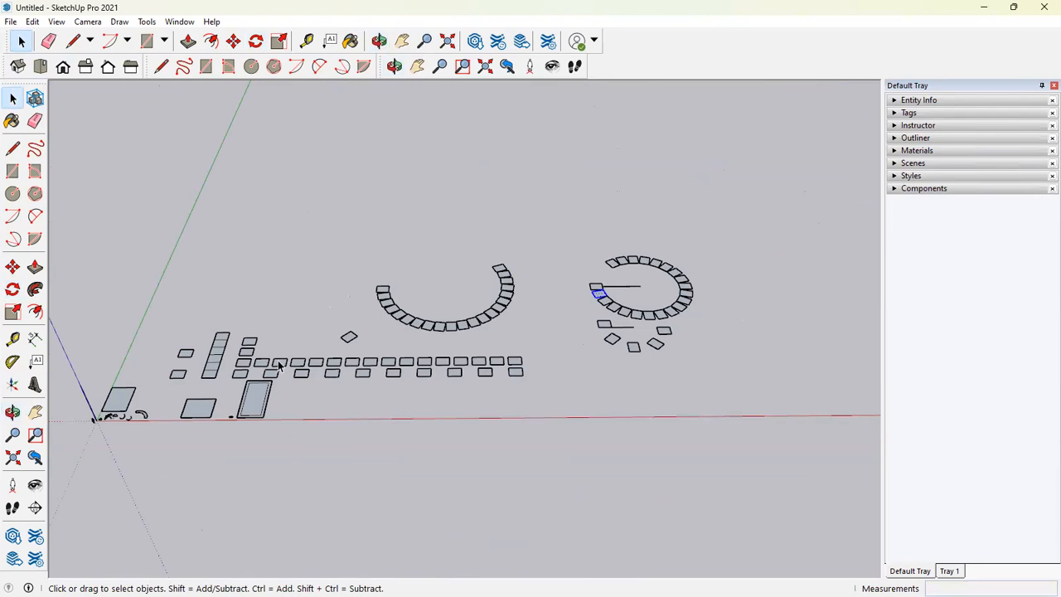
{"action": "scroll", "coordinate": [267, 373], "scroll_direction": "up", "scroll_amount": 3}
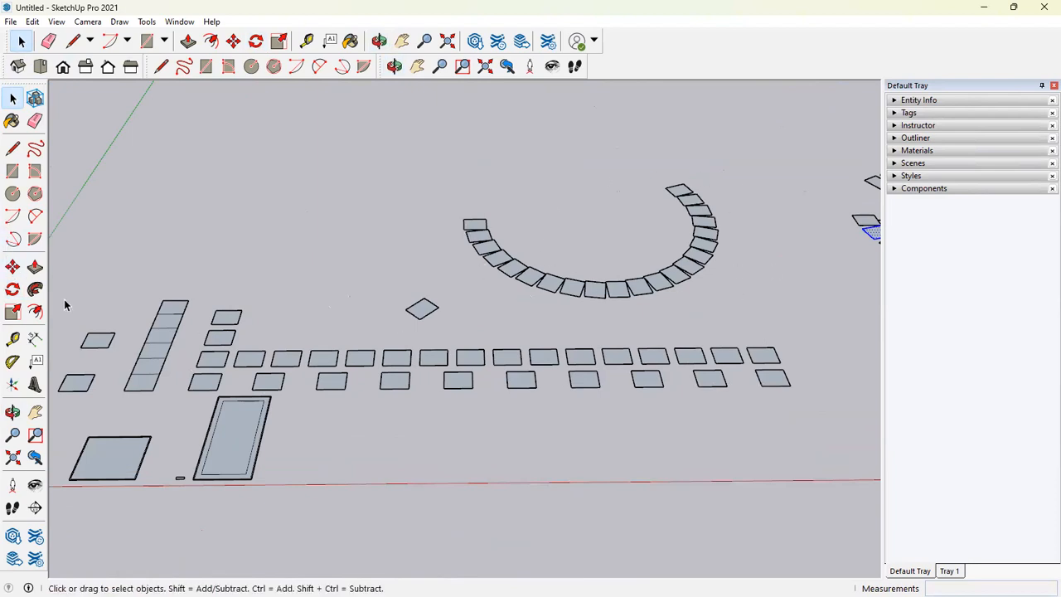
{"action": "left_click", "coordinate": [12, 291]}
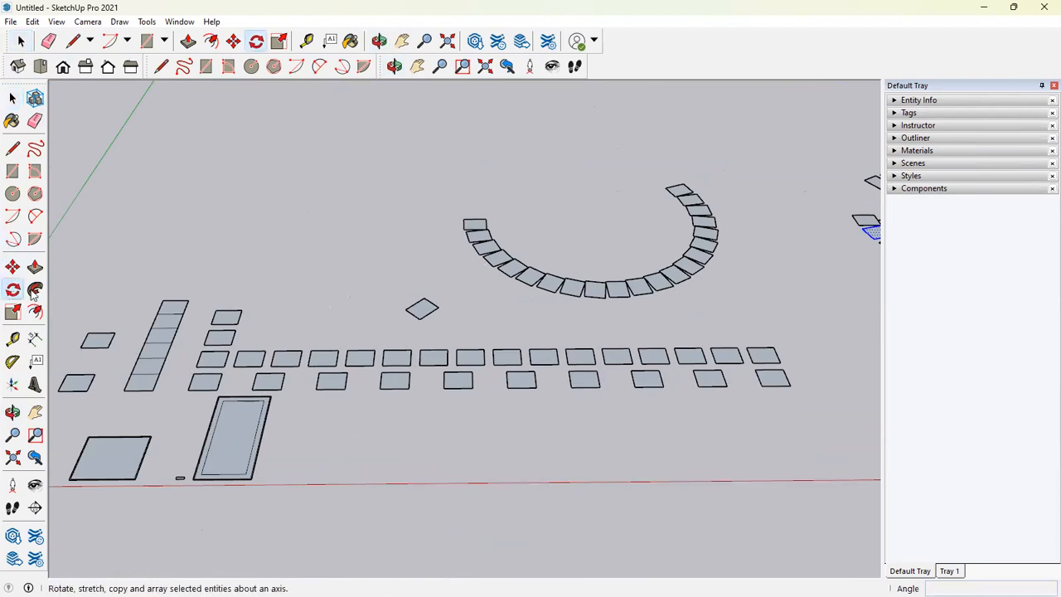
{"action": "left_click", "coordinate": [21, 40]}
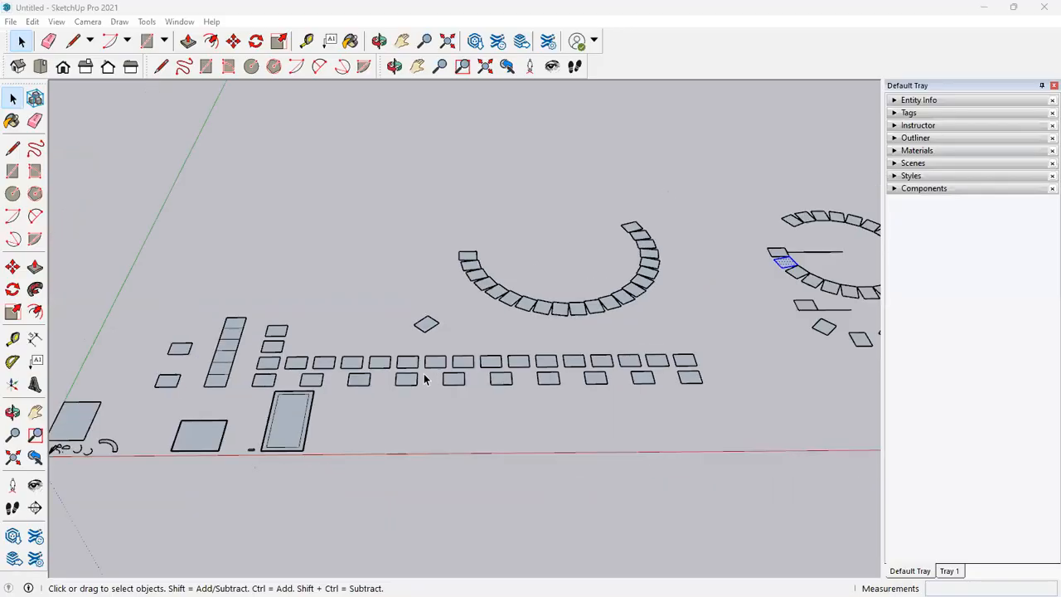
{"action": "scroll", "coordinate": [426, 365], "scroll_direction": "down", "scroll_amount": 3}
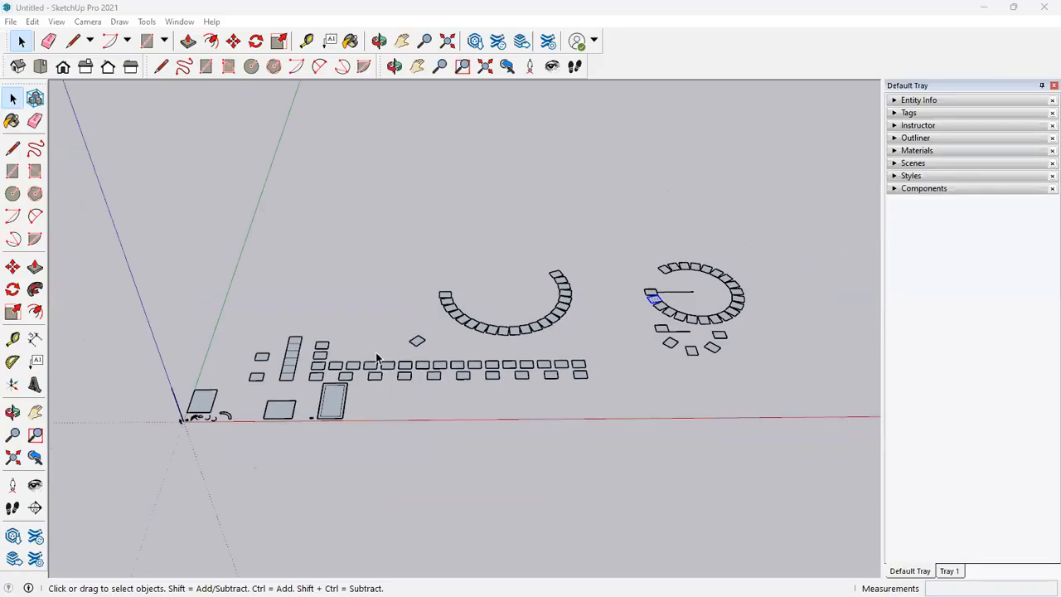
{"action": "scroll", "coordinate": [442, 371], "scroll_direction": "up", "scroll_amount": 2}
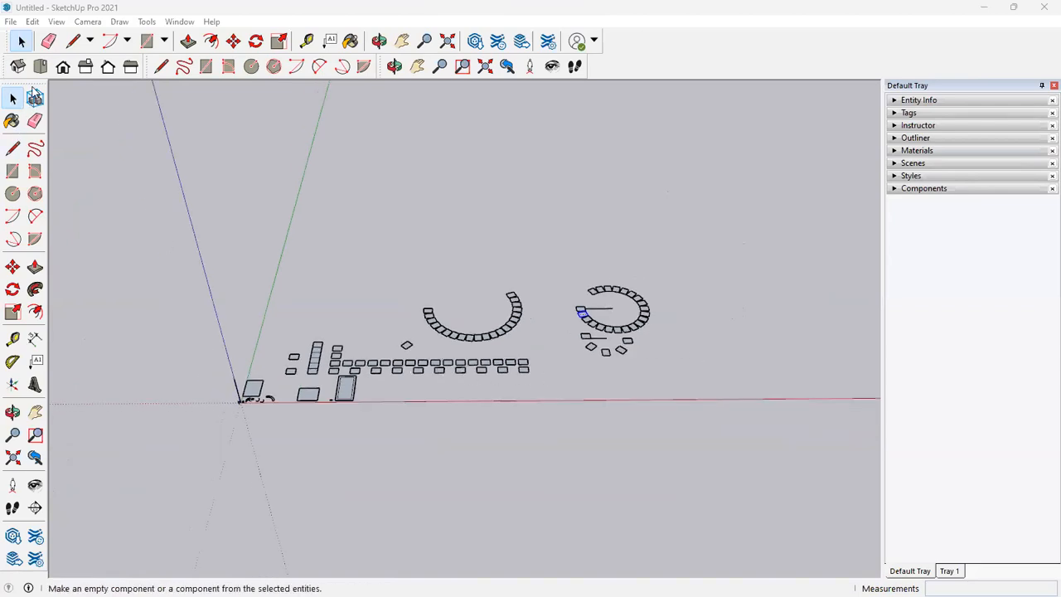
{"action": "left_click", "coordinate": [418, 67]}
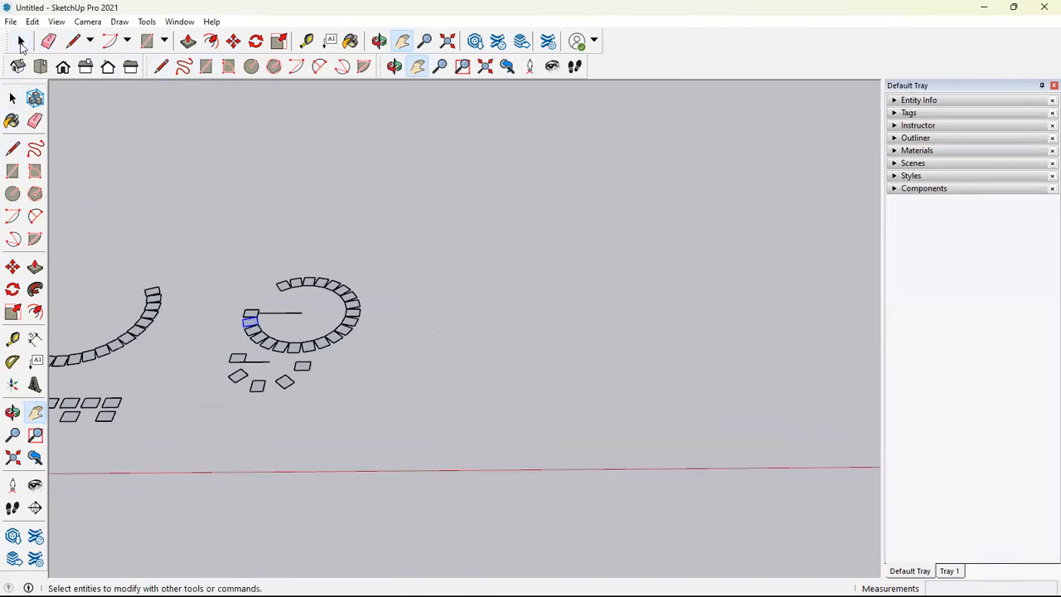
{"action": "left_click", "coordinate": [21, 44]}
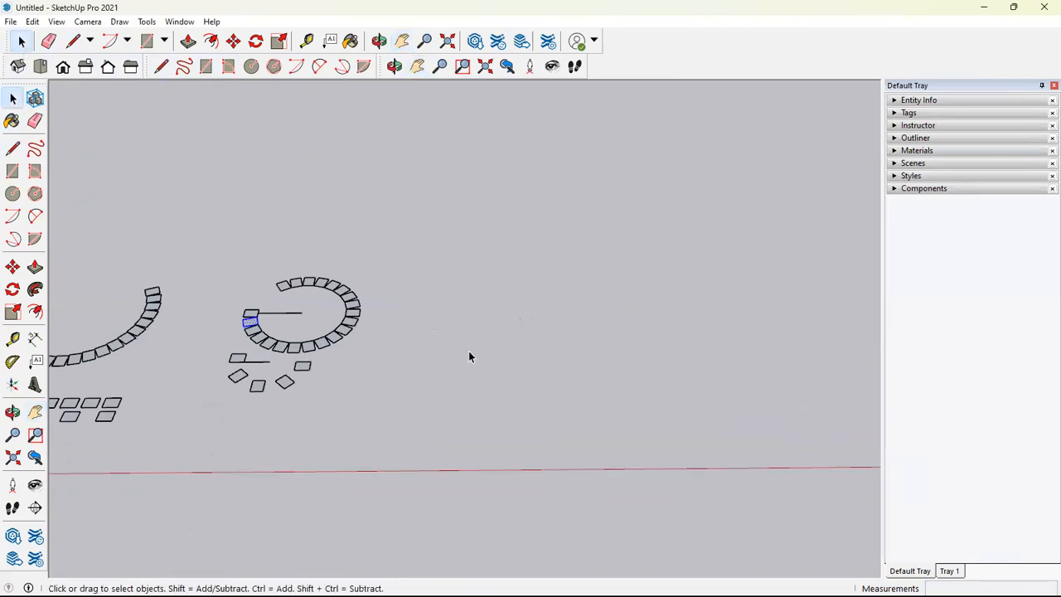
{"action": "key", "text": "h"}
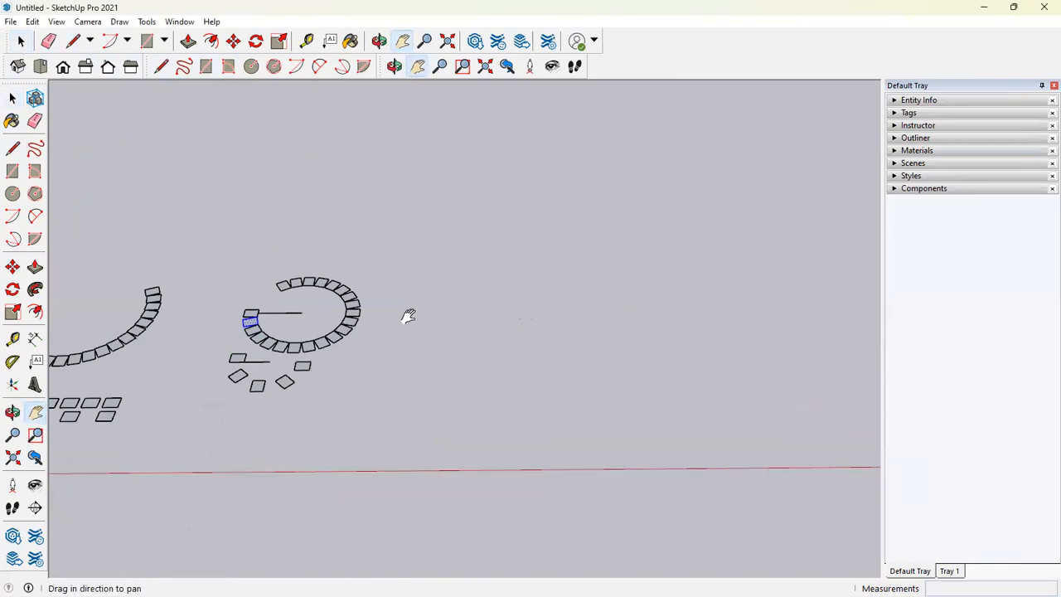
{"action": "left_click_drag", "start_coordinate": [680, 300], "coordinate": [857, 311]}
{"action": "left_click_drag", "start_coordinate": [269, 301], "coordinate": [457, 264]}
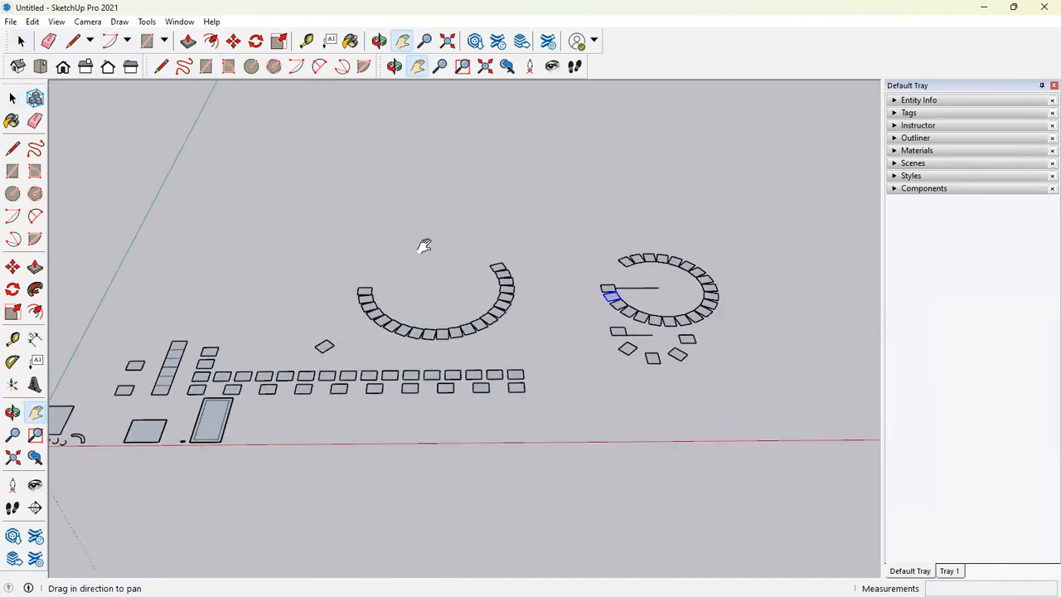
{"action": "left_click_drag", "start_coordinate": [498, 380], "coordinate": [460, 378]}
{"action": "left_click_drag", "start_coordinate": [502, 335], "coordinate": [368, 332]}
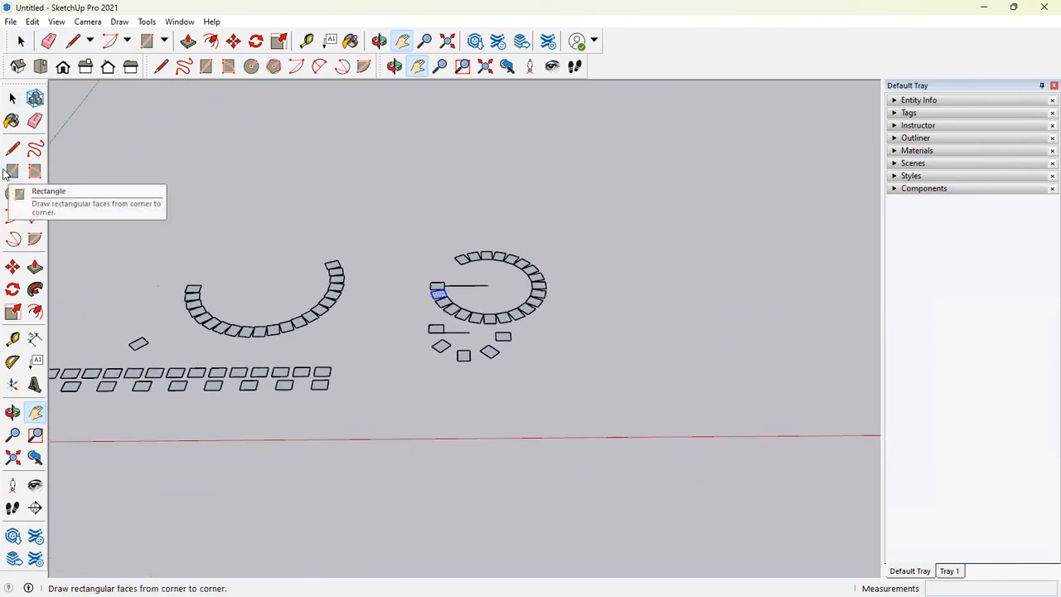
{"action": "left_click_drag", "start_coordinate": [596, 321], "coordinate": [859, 325]}
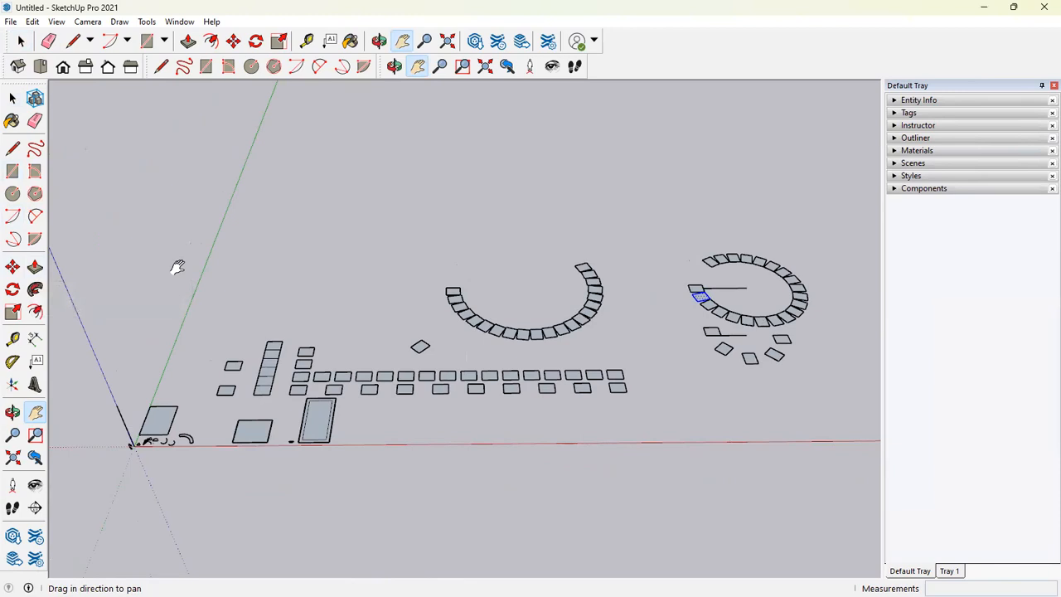
{"action": "left_click", "coordinate": [12, 97]}
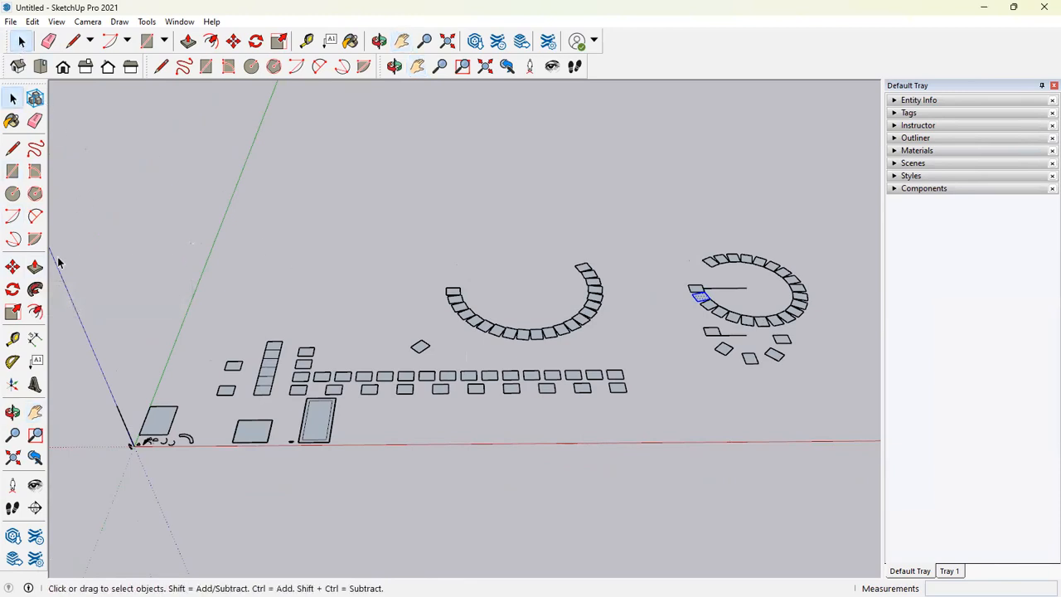
Step: Push/Pull the end rectangle of the front linear row up into a box and turn off the X-ray display
{"action": "left_click", "coordinate": [35, 266]}
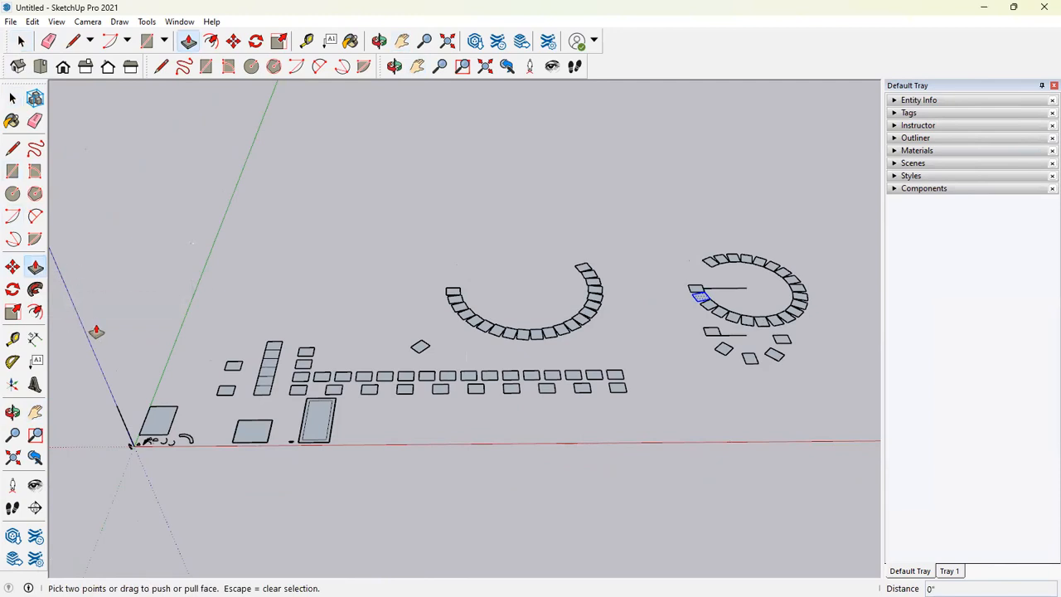
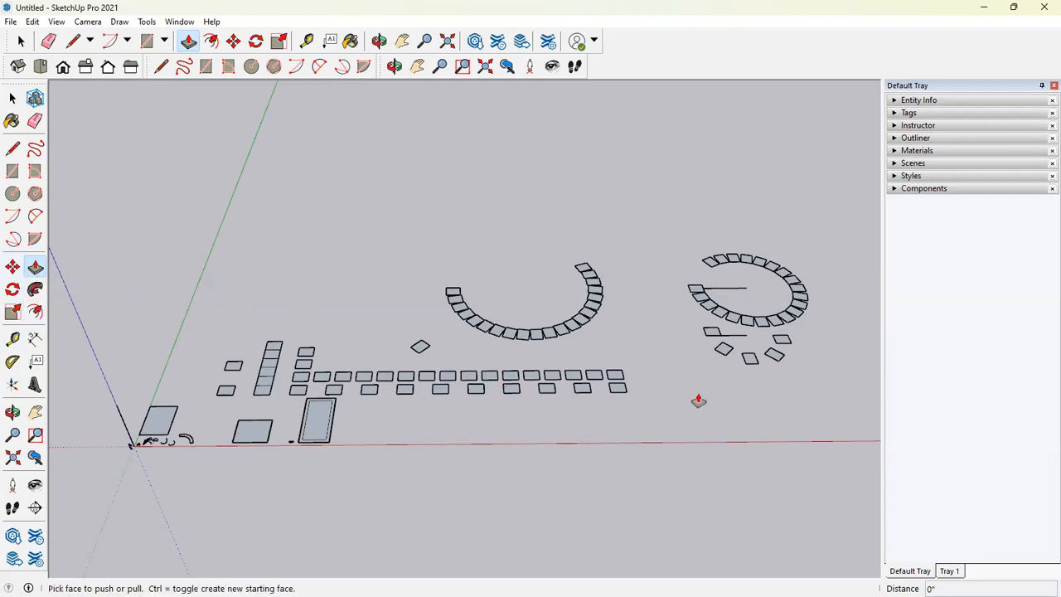
{"action": "scroll", "coordinate": [699, 398], "scroll_direction": "up", "scroll_amount": 5}
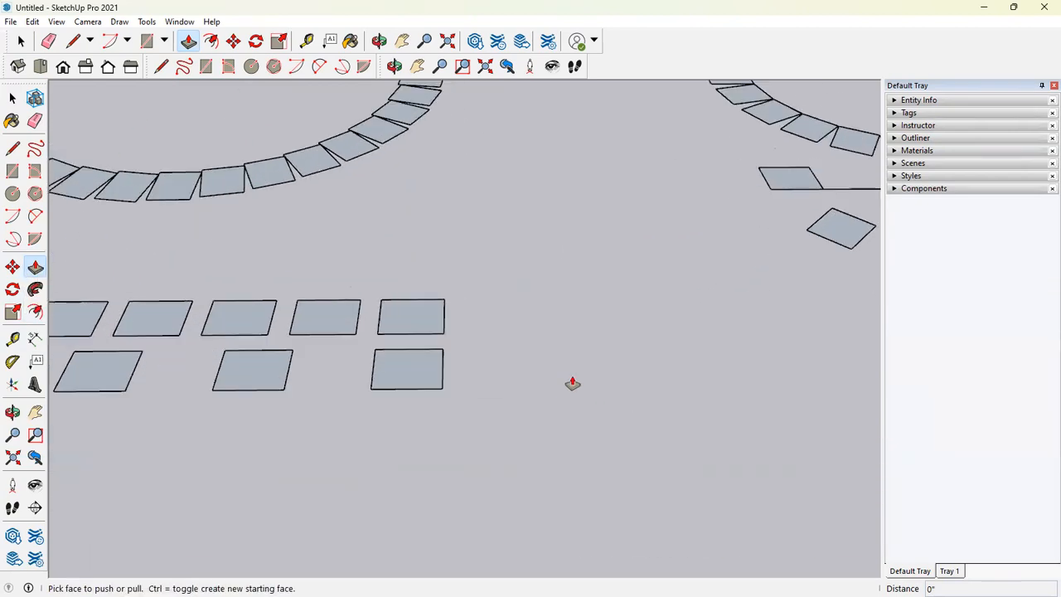
{"action": "left_click", "coordinate": [21, 40]}
{"action": "middle_click_drag", "start_coordinate": [449, 378], "coordinate": [393, 352]}
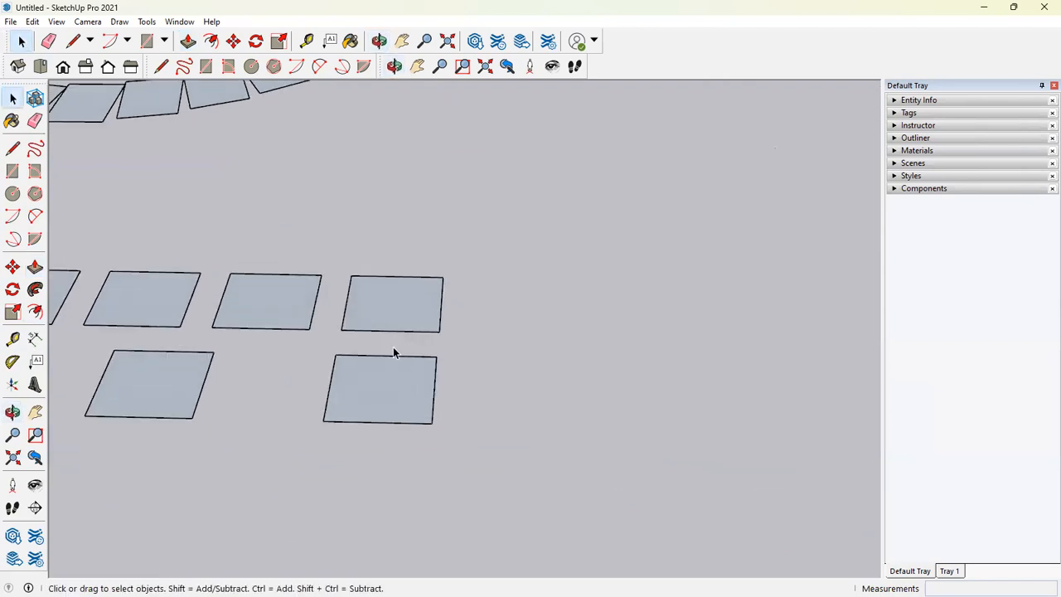
{"action": "left_click", "coordinate": [35, 266]}
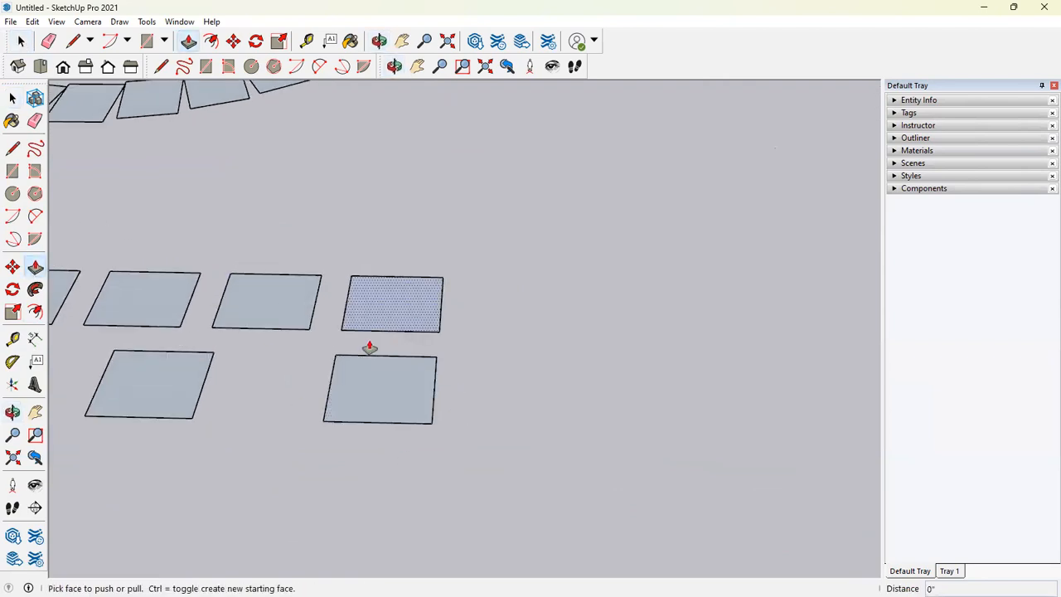
{"action": "left_click", "coordinate": [390, 400]}
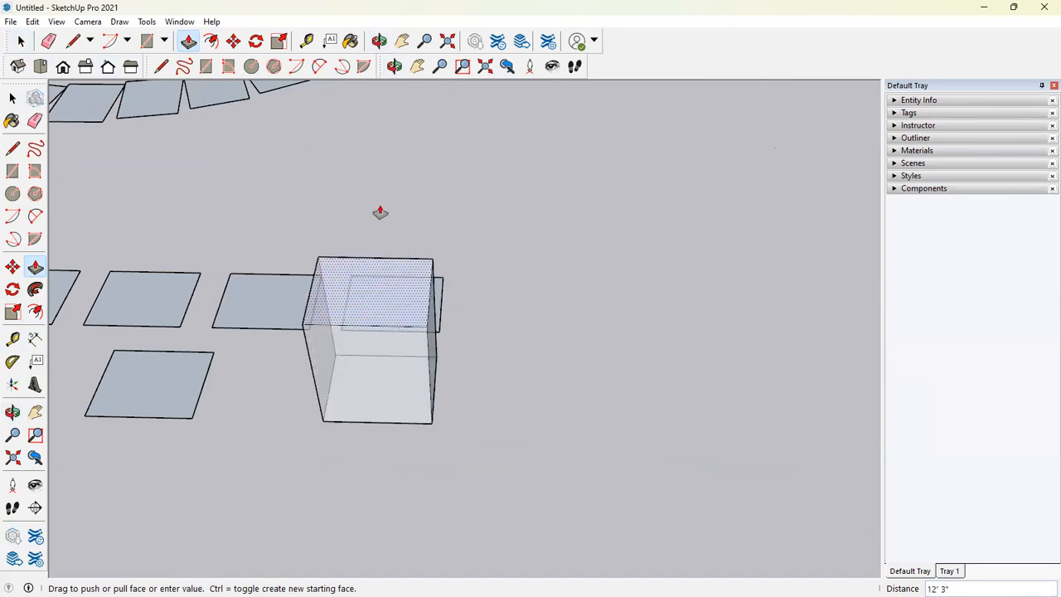
{"action": "middle_click_drag", "start_coordinate": [438, 371], "coordinate": [359, 181]}
{"action": "key", "text": "Escape"}
{"action": "left_click", "coordinate": [373, 273]}
{"action": "key", "text": "ctrl"}
{"action": "middle_click_drag", "start_coordinate": [357, 215], "coordinate": [379, 348]}
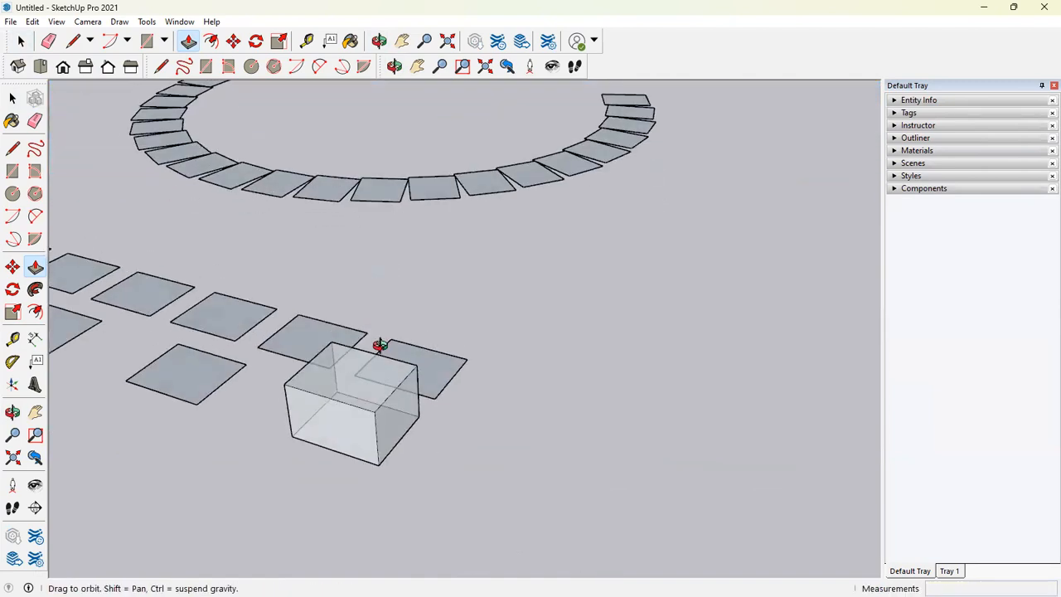
{"action": "type", "text": "x"}
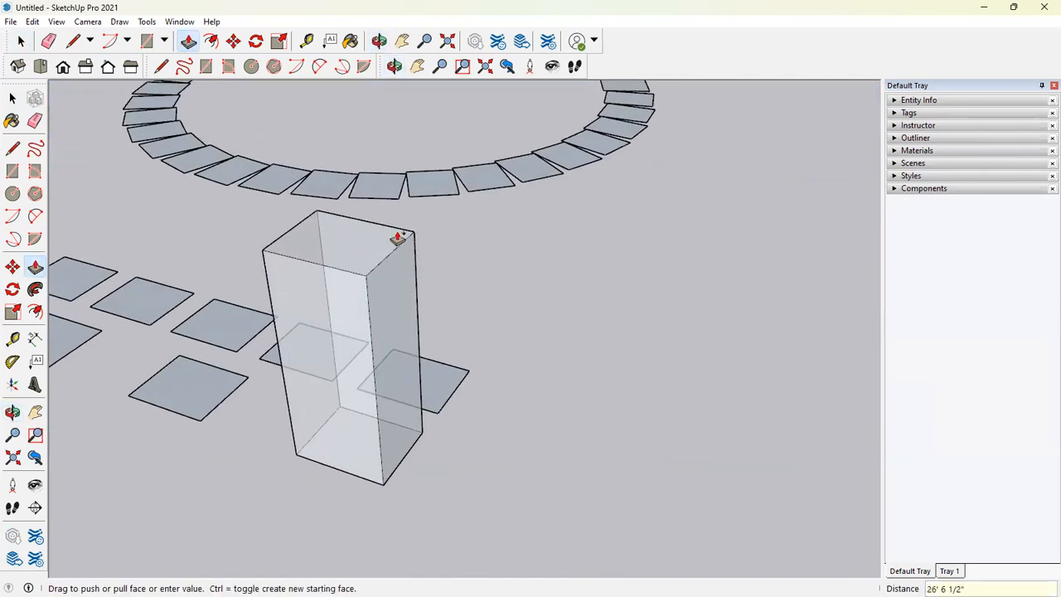
{"action": "type", "text": "x"}
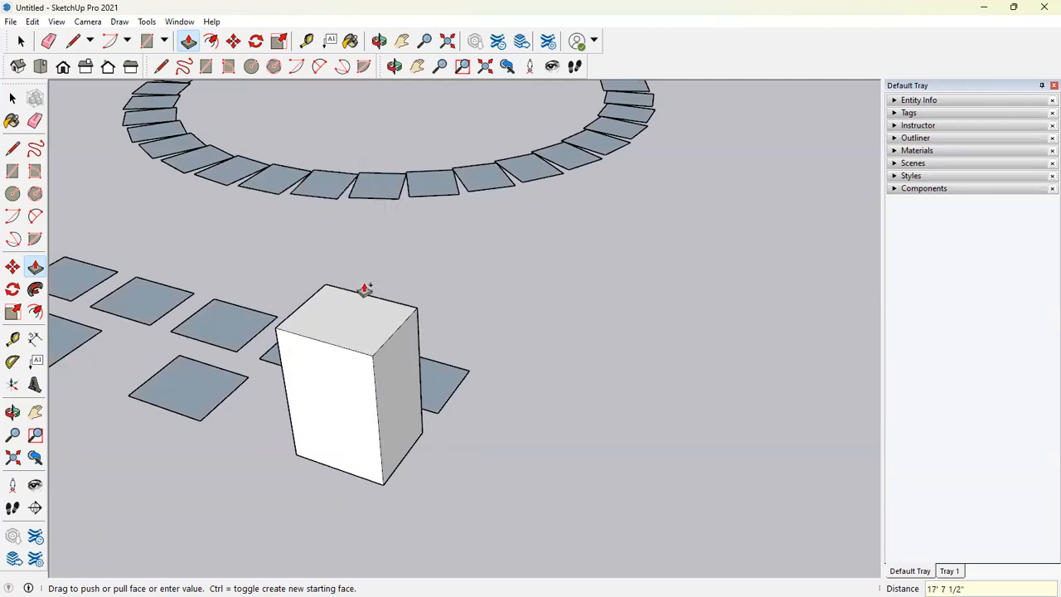
{"action": "left_click", "coordinate": [367, 249]}
Step: Push/Pull the neighbouring rectangle in the front row up to a height of 10'
{"action": "middle_click_drag", "start_coordinate": [476, 337], "coordinate": [506, 398]}
{"action": "left_click", "coordinate": [505, 393]}
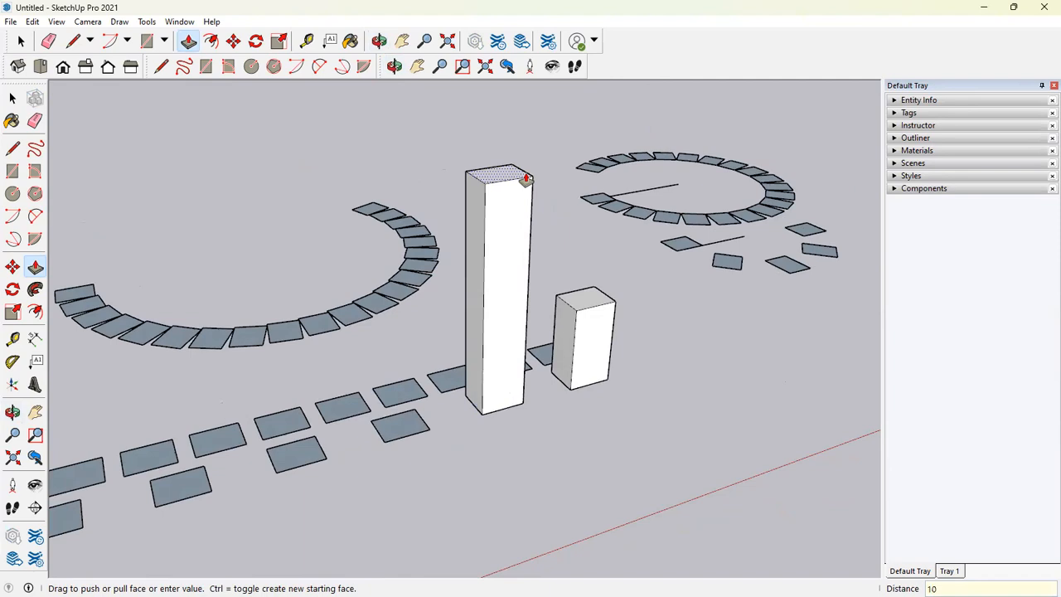
{"action": "left_click", "coordinate": [521, 401]}
{"action": "left_click", "coordinate": [500, 410]}
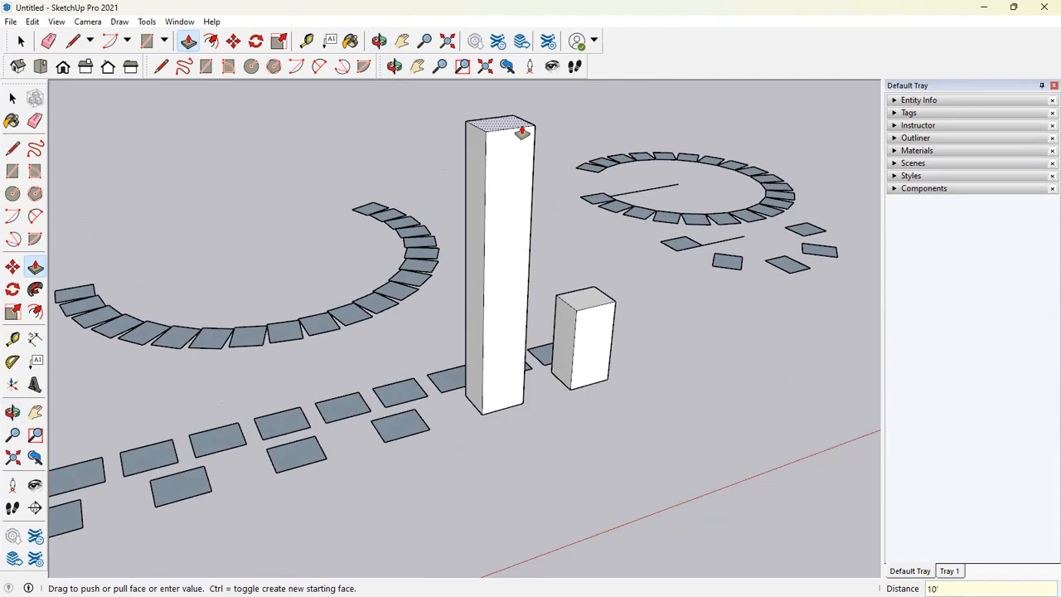
{"action": "key", "text": "Escape"}
{"action": "scroll", "coordinate": [515, 410], "scroll_direction": "up", "scroll_amount": 6}
{"action": "mouse_move", "coordinate": [509, 415]}
{"action": "middle_mouse_down"}
{"action": "mouse_move", "coordinate": [218, 390]}
{"action": "mouse_move", "coordinate": [372, 287]}
{"action": "mouse_move", "coordinate": [704, 356]}
{"action": "mouse_move", "coordinate": [735, 351]}
{"action": "mouse_move", "coordinate": [348, 515]}
{"action": "mouse_move", "coordinate": [443, 492]}
{"action": "mouse_move", "coordinate": [520, 339]}
{"action": "middle_mouse_up"}
{"action": "scroll", "coordinate": [630, 332], "scroll_direction": "down", "scroll_amount": 6}
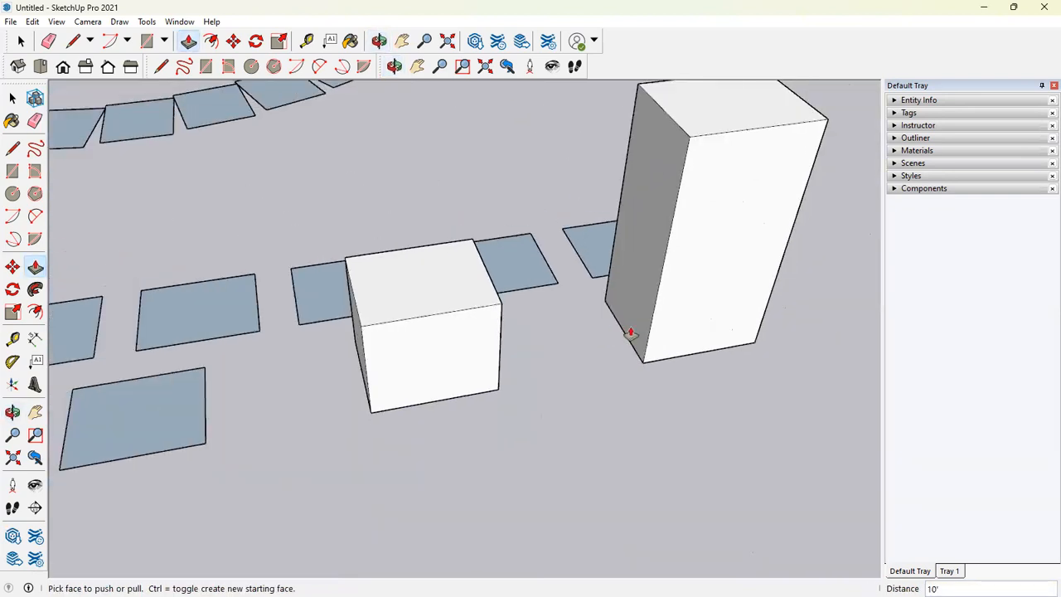
Step: Draw a 10' by 20' rectangle in the empty area beside the red axis, away from the arrays
{"action": "middle_click_drag", "start_coordinate": [652, 334], "coordinate": [618, 340]}
{"action": "scroll", "coordinate": [618, 340], "scroll_direction": "down", "scroll_amount": 3}
{"action": "scroll", "coordinate": [672, 284], "scroll_direction": "down", "scroll_amount": 2}
{"action": "scroll", "coordinate": [71, 362], "scroll_direction": "up", "scroll_amount": 3}
{"action": "scroll", "coordinate": [124, 376], "scroll_direction": "up", "scroll_amount": 1}
{"action": "left_click", "coordinate": [12, 98]}
{"action": "middle_click_drag", "start_coordinate": [298, 286], "coordinate": [189, 280], "text": "shift"}
{"action": "left_click_drag", "start_coordinate": [463, 321], "coordinate": [124, 290]}
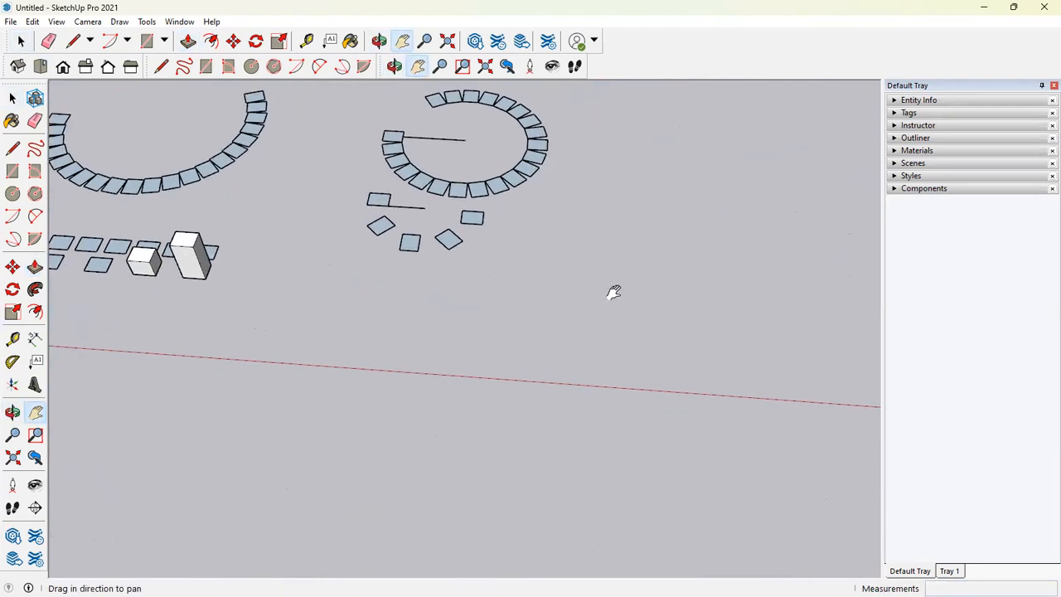
{"action": "left_click_drag", "start_coordinate": [611, 293], "coordinate": [467, 287]}
{"action": "left_click", "coordinate": [13, 172]}
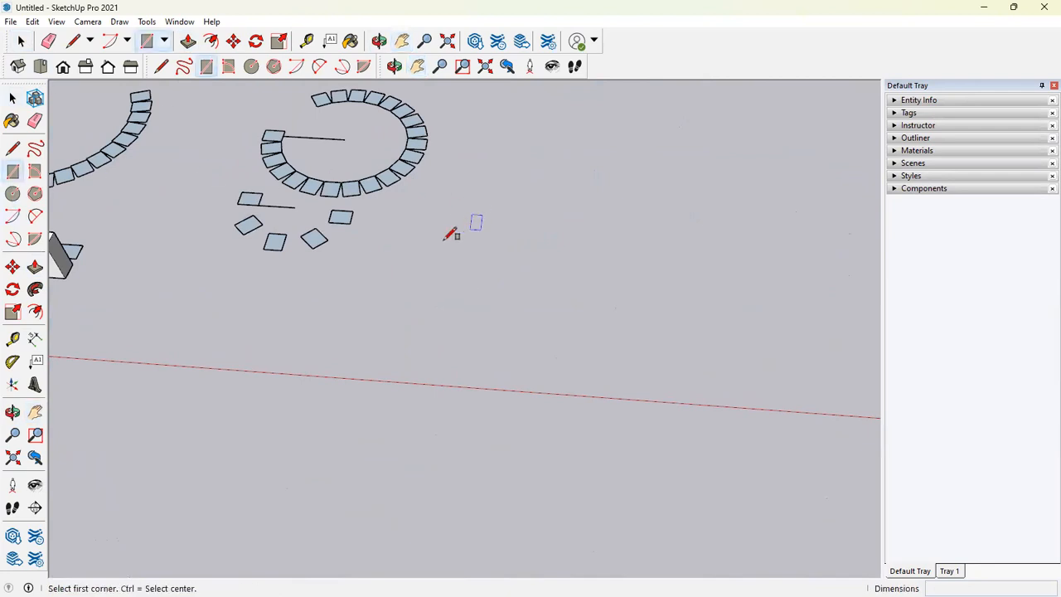
{"action": "left_click", "coordinate": [413, 380]}
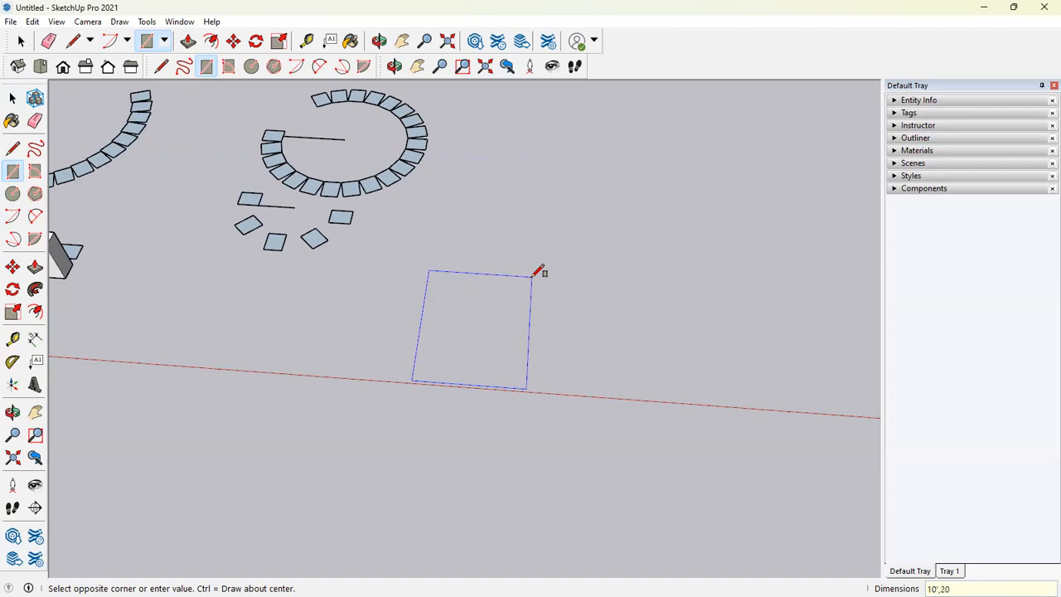
{"action": "key", "text": "Return"}
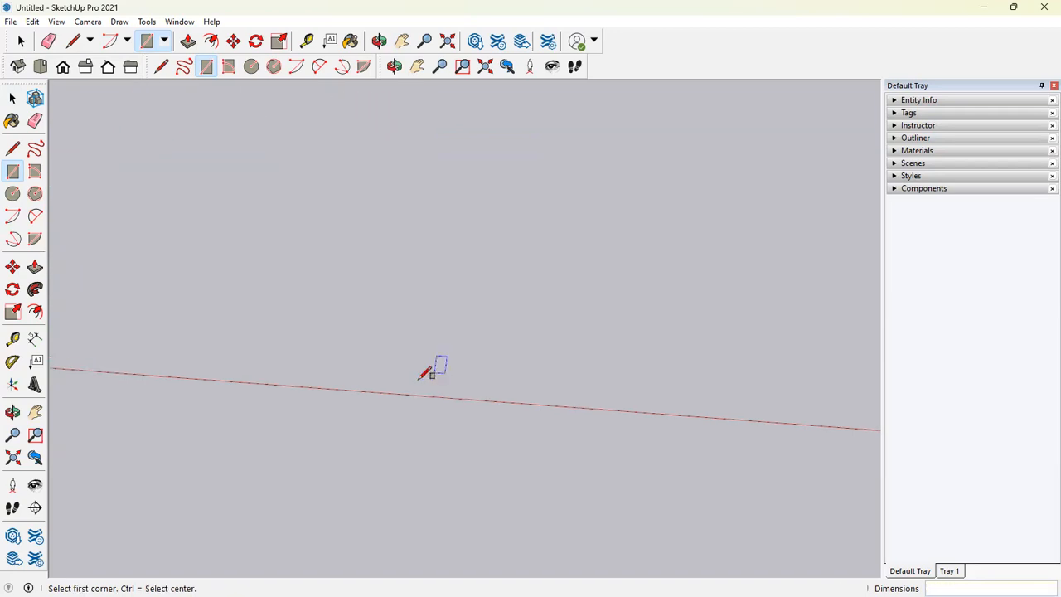
Step: Offset the outline of the new rectangle 4" inward to form a wall-thickness border
{"action": "scroll", "coordinate": [419, 381], "scroll_direction": "up", "scroll_amount": 2}
{"action": "scroll", "coordinate": [494, 361], "scroll_direction": "down", "scroll_amount": 3}
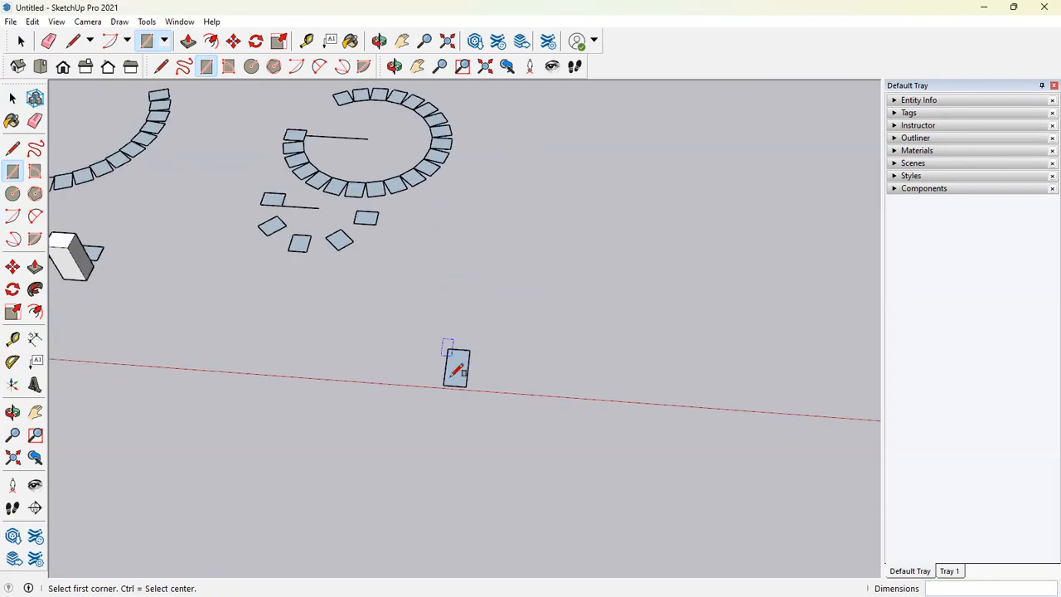
{"action": "scroll", "coordinate": [455, 371], "scroll_direction": "up", "scroll_amount": 1}
{"action": "left_click", "coordinate": [22, 40]}
{"action": "scroll", "coordinate": [501, 383], "scroll_direction": "up", "scroll_amount": 6}
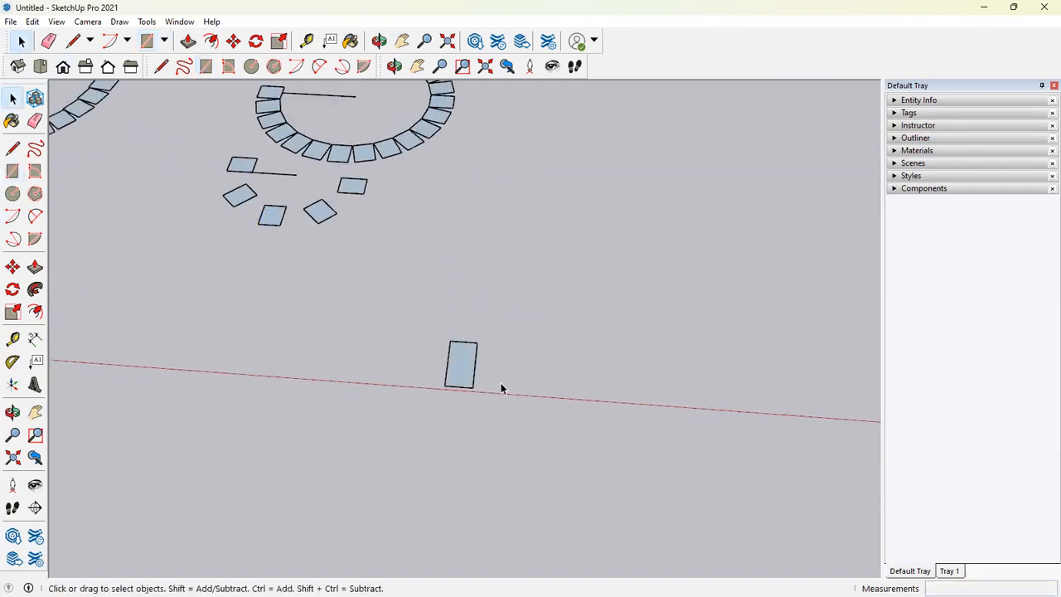
{"action": "scroll", "coordinate": [405, 364], "scroll_direction": "up", "scroll_amount": 2}
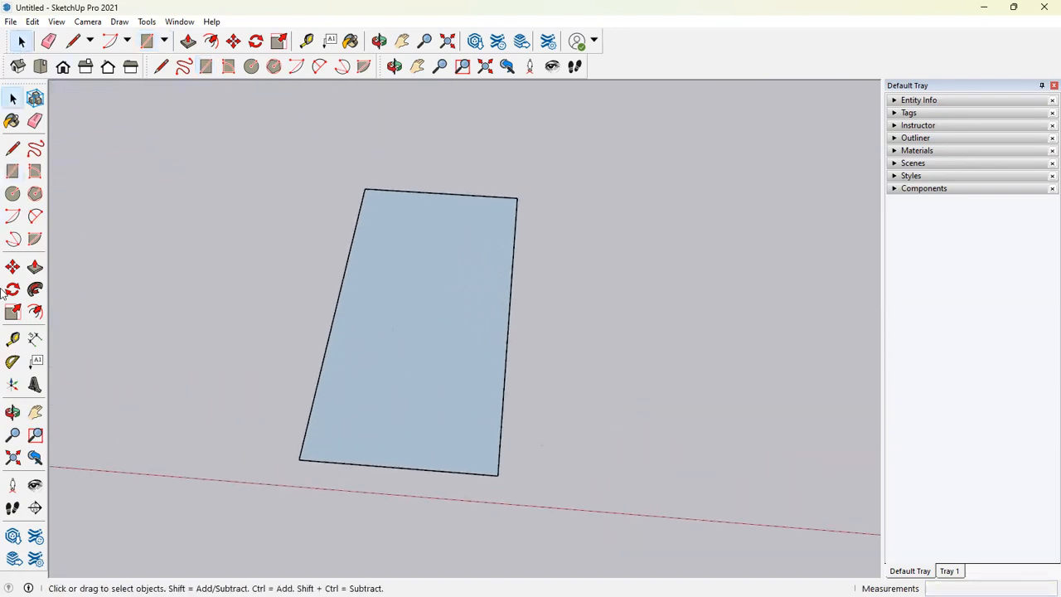
{"action": "left_click", "coordinate": [35, 312]}
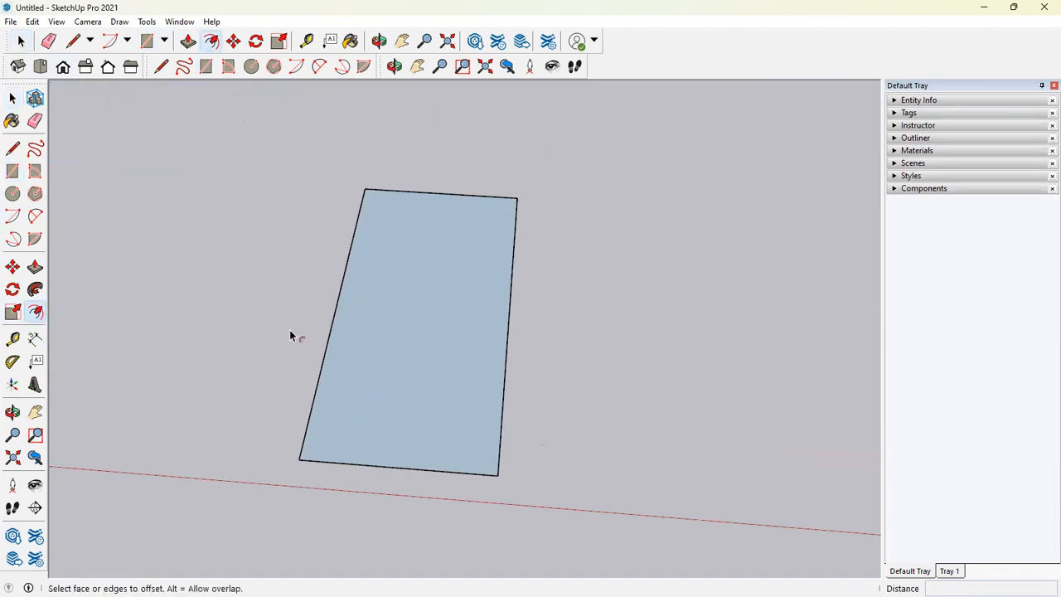
{"action": "left_click", "coordinate": [328, 336]}
{"action": "left_click", "coordinate": [348, 345]}
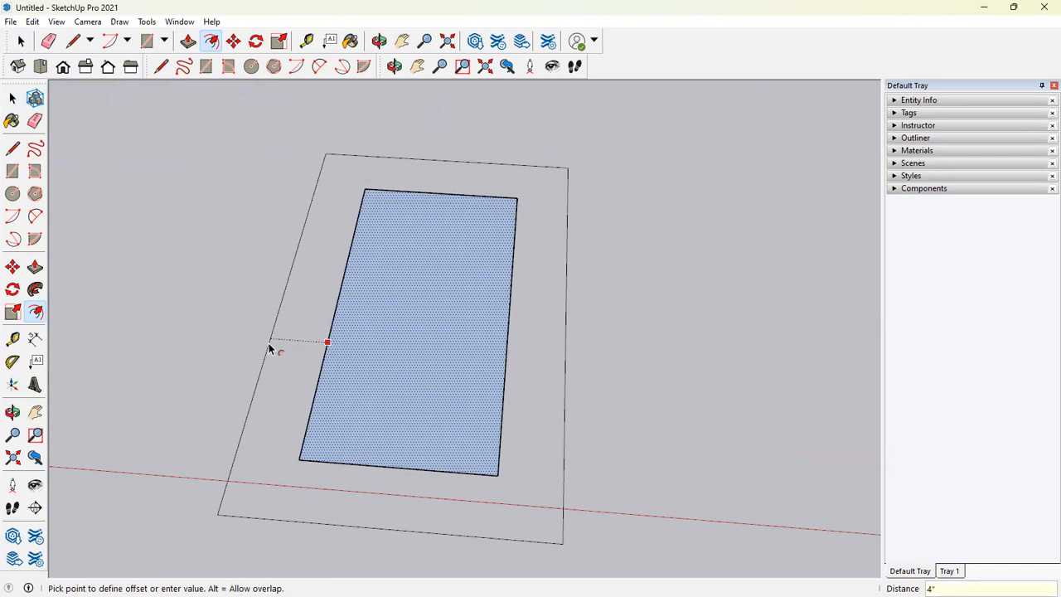
{"action": "left_click", "coordinate": [269, 345]}
{"action": "mouse_move", "coordinate": [386, 379]}
{"action": "middle_mouse_down"}
{"action": "mouse_move", "coordinate": [374, 439]}
{"action": "mouse_move", "coordinate": [397, 377]}
{"action": "middle_mouse_up"}
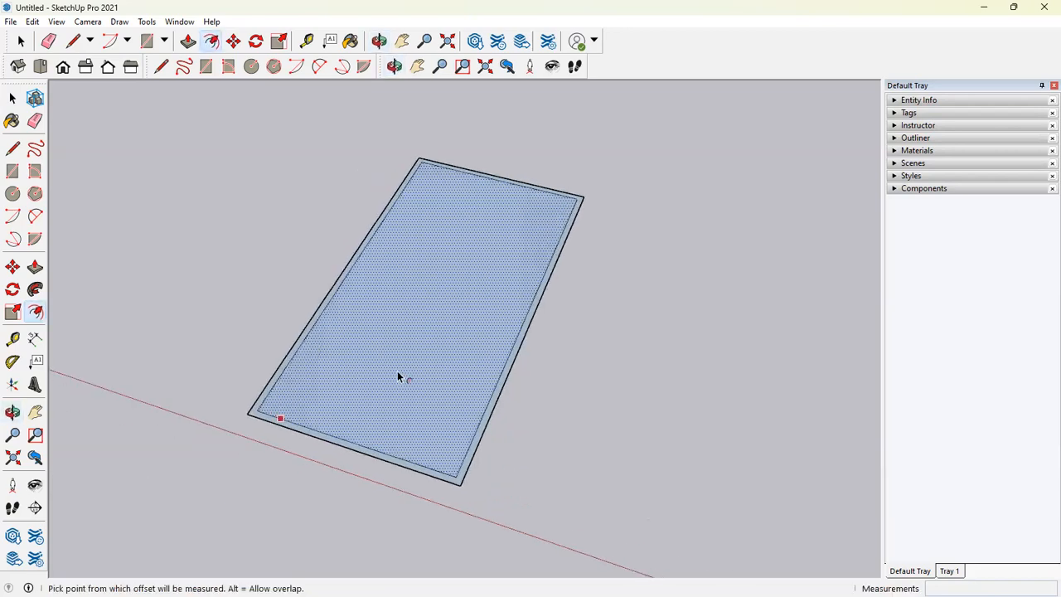
Step: Push/Pull the narrow border face up 10' to raise the walls
{"action": "left_click", "coordinate": [36, 268]}
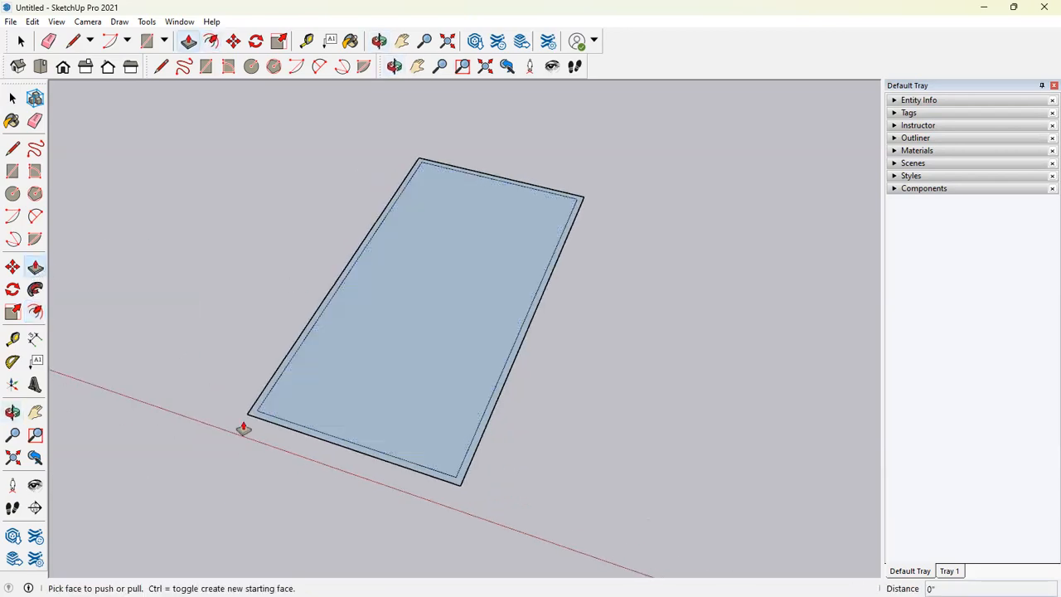
{"action": "left_click_drag", "start_coordinate": [270, 427], "coordinate": [281, 255]}
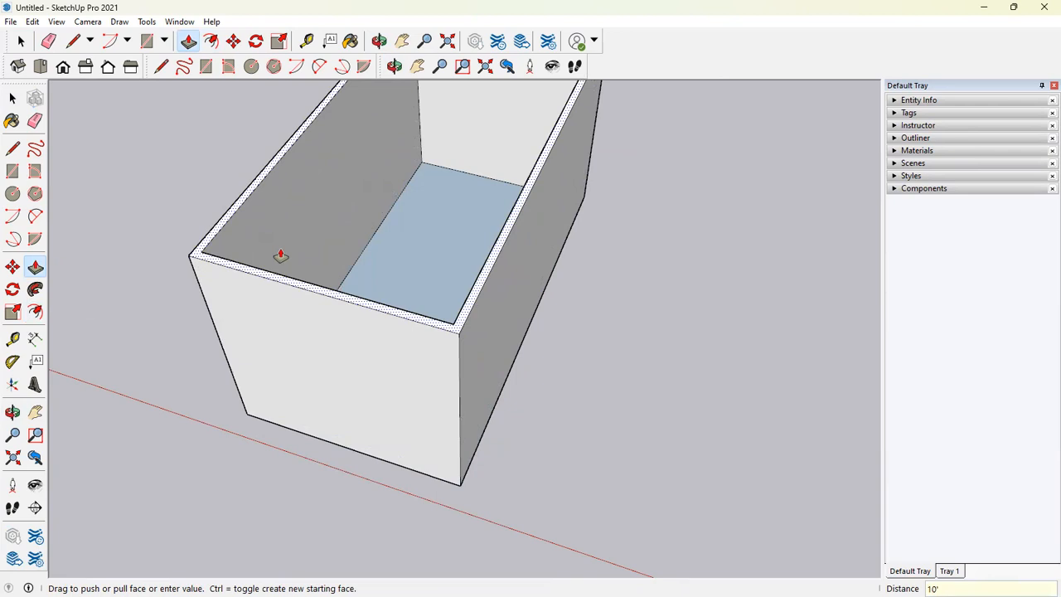
{"action": "left_click_drag", "start_coordinate": [281, 256], "coordinate": [280, 255]}
{"action": "scroll", "coordinate": [387, 339], "scroll_direction": "down", "scroll_amount": 5}
{"action": "scroll", "coordinate": [411, 421], "scroll_direction": "up", "scroll_amount": 1}
{"action": "mouse_move", "coordinate": [410, 421]}
{"action": "middle_mouse_down"}
{"action": "mouse_move", "coordinate": [464, 279]}
{"action": "mouse_move", "coordinate": [794, 191]}
{"action": "mouse_move", "coordinate": [569, 308]}
{"action": "mouse_move", "coordinate": [826, 353]}
{"action": "mouse_move", "coordinate": [242, 450]}
{"action": "mouse_move", "coordinate": [175, 254]}
{"action": "mouse_move", "coordinate": [656, 479]}
{"action": "mouse_move", "coordinate": [411, 420]}
{"action": "mouse_move", "coordinate": [227, 407]}
{"action": "mouse_move", "coordinate": [611, 336]}
{"action": "mouse_move", "coordinate": [550, 277]}
{"action": "middle_mouse_up"}
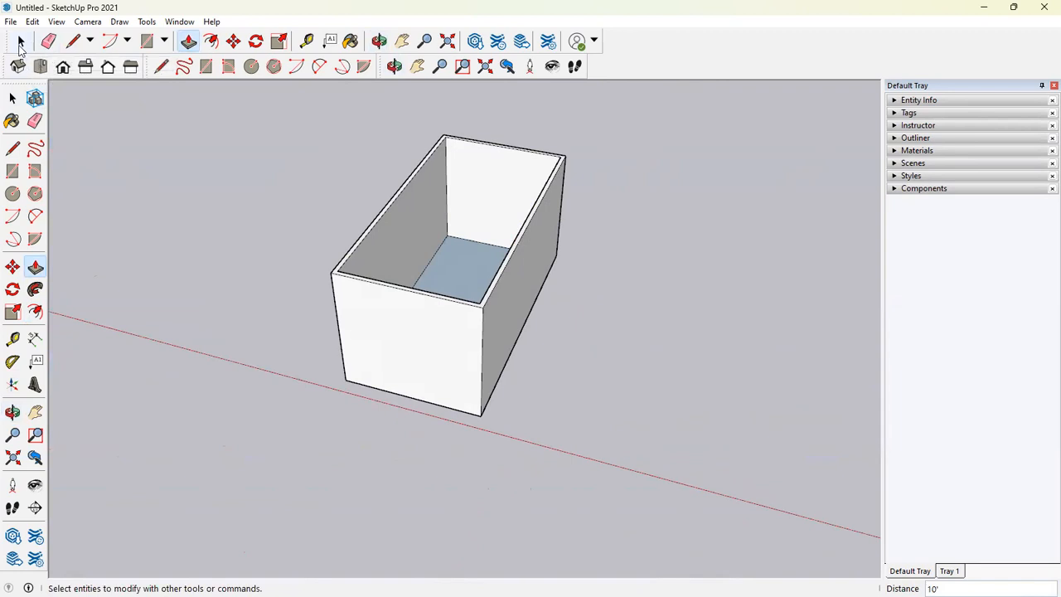
Step: Draw a door-shaped rectangle on the short front wall, rising from its bottom edge
{"action": "left_click", "coordinate": [21, 43]}
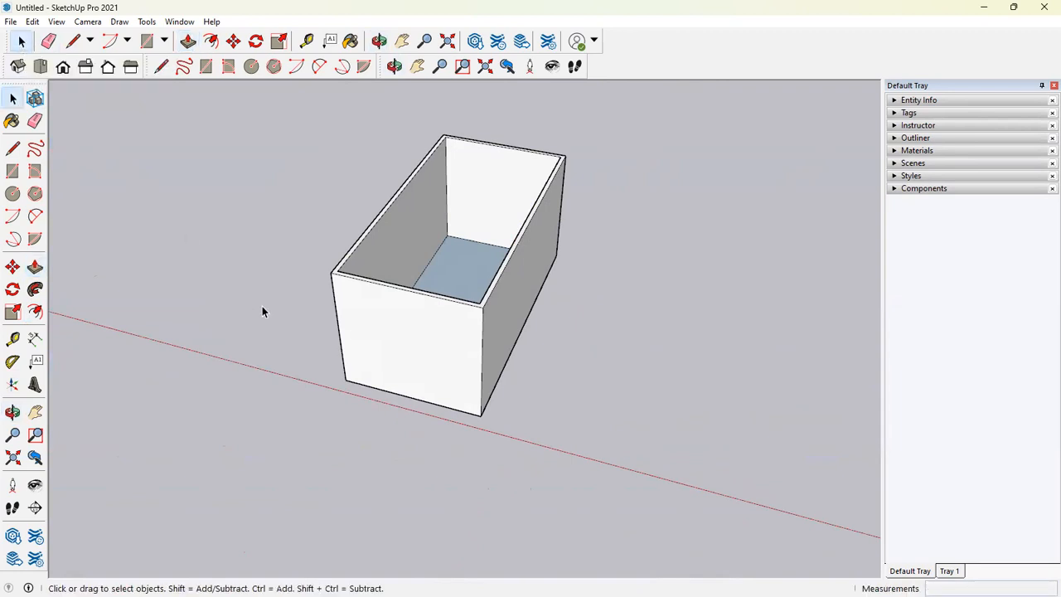
{"action": "scroll", "coordinate": [588, 348], "scroll_direction": "up", "scroll_amount": 3}
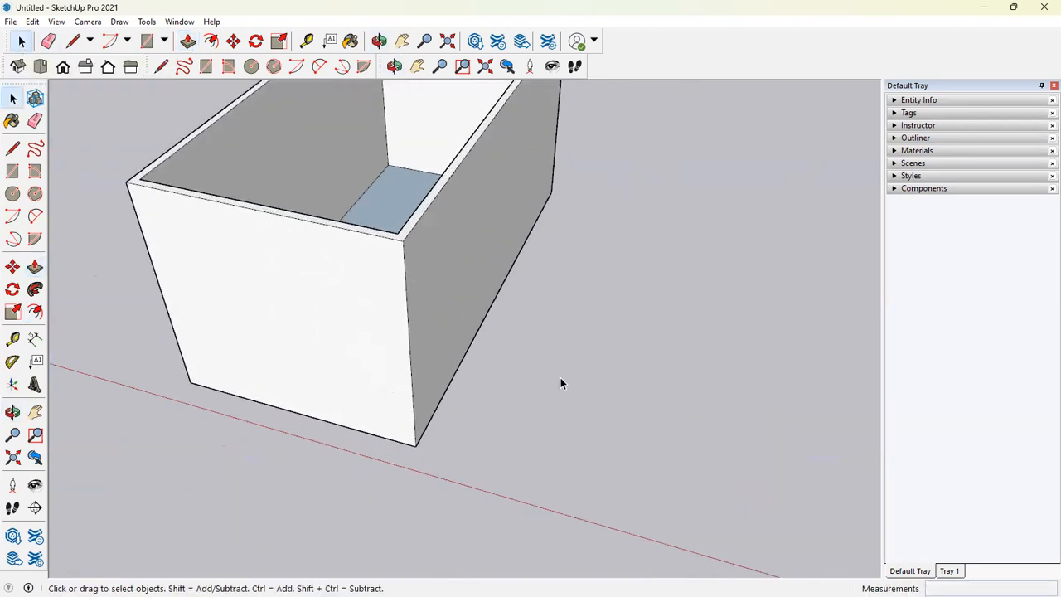
{"action": "middle_click_drag", "start_coordinate": [523, 357], "coordinate": [203, 289]}
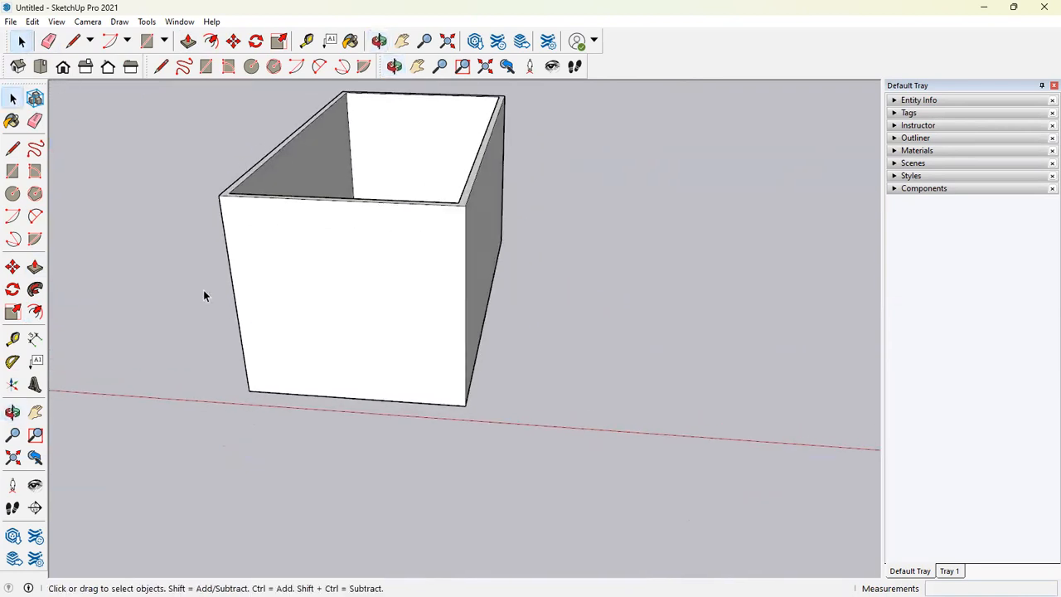
{"action": "middle_click_drag", "start_coordinate": [483, 296], "coordinate": [475, 132]}
{"action": "scroll", "coordinate": [375, 402], "scroll_direction": "down", "scroll_amount": 1}
{"action": "left_click", "coordinate": [12, 171]}
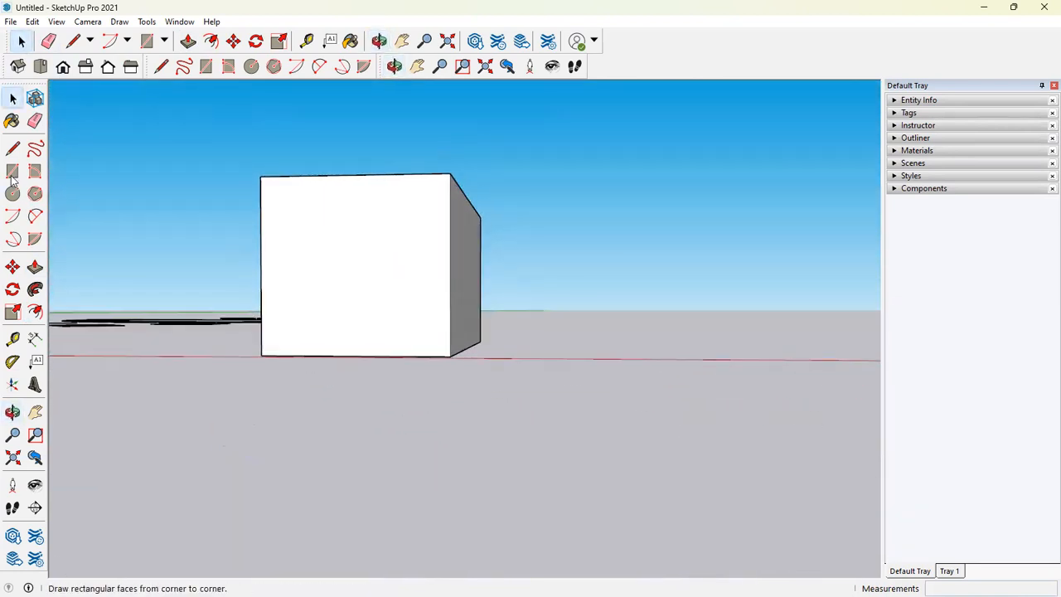
{"action": "middle_click_drag", "start_coordinate": [393, 234], "coordinate": [463, 280]}
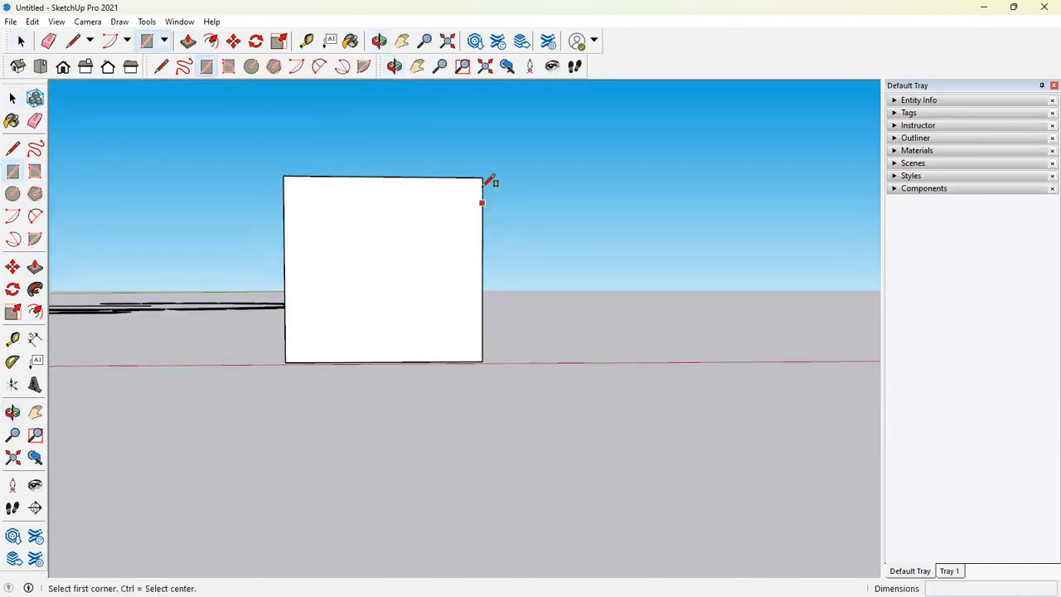
{"action": "left_click", "coordinate": [482, 361]}
{"action": "middle_click_drag", "start_coordinate": [342, 246], "coordinate": [285, 350]}
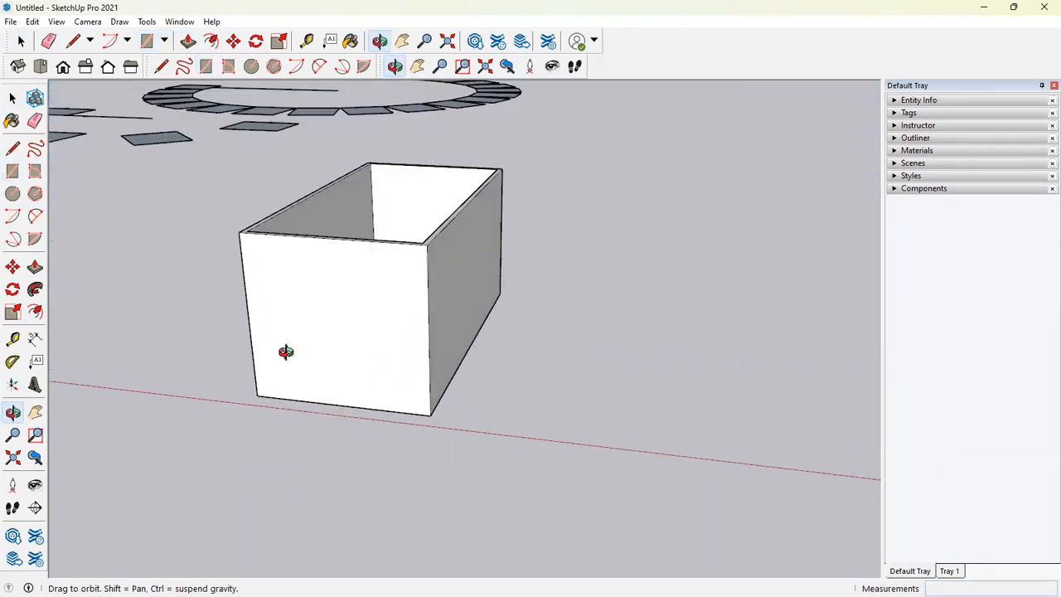
{"action": "middle_click_drag", "start_coordinate": [332, 297], "coordinate": [383, 260]}
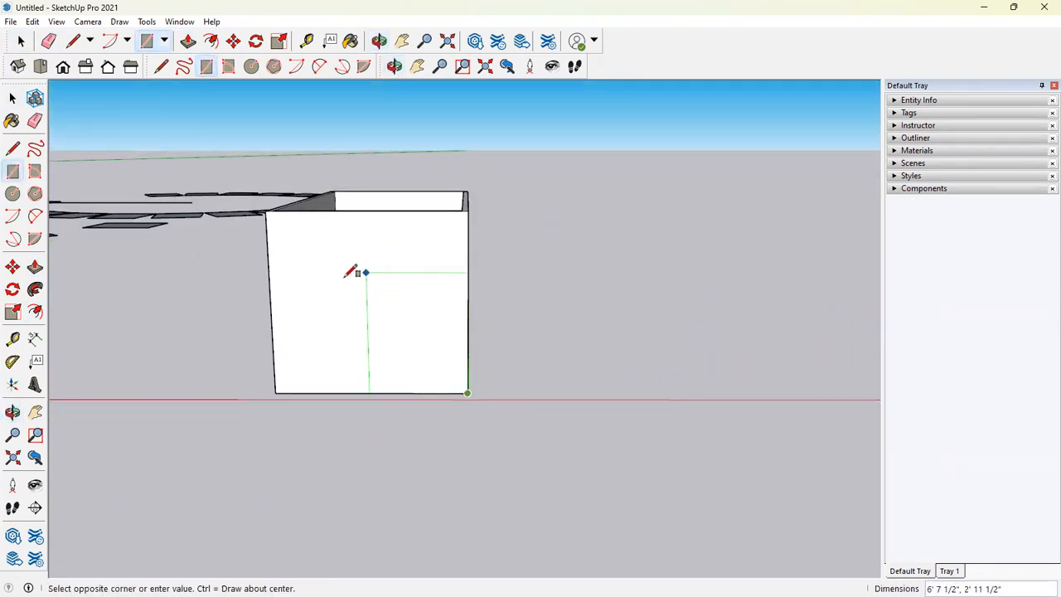
{"action": "key", "text": "Escape"}
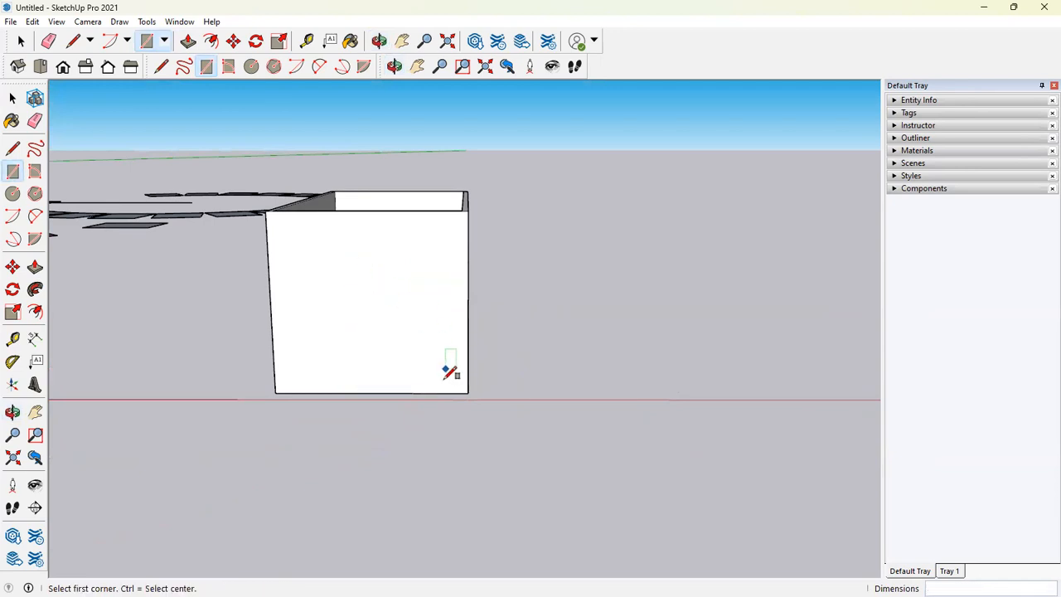
{"action": "left_click", "coordinate": [333, 264]}
{"action": "middle_click_drag", "start_coordinate": [493, 279], "coordinate": [407, 357]}
Step: Select the door-shaped face on the front wall
{"action": "left_click", "coordinate": [12, 97]}
{"action": "left_click", "coordinate": [350, 330]}
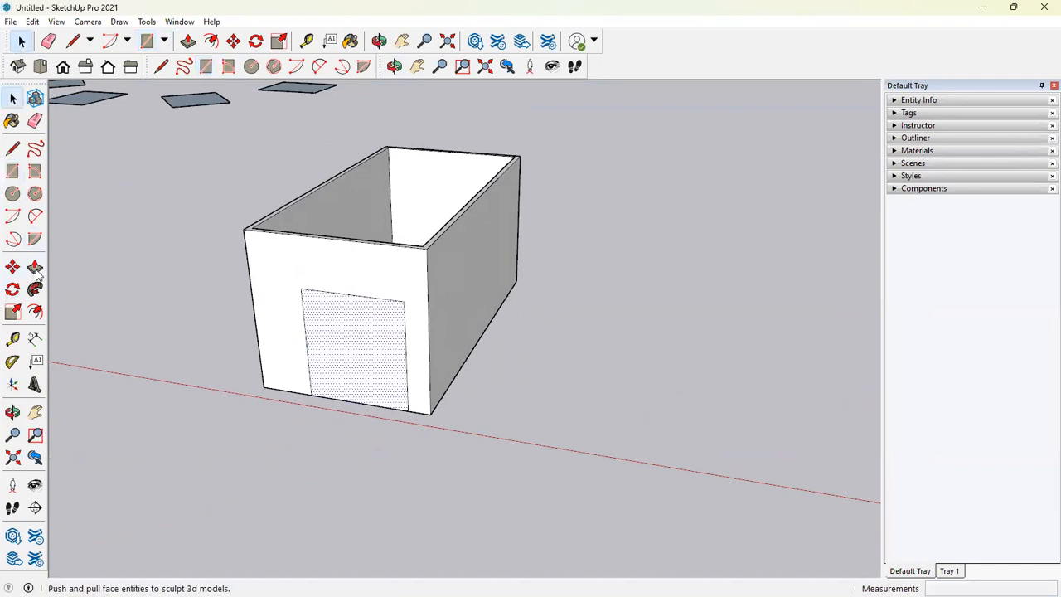
Step: Push/Pull the rectangular face on the building's short end wall outward into a projecting box
{"action": "left_click", "coordinate": [35, 268]}
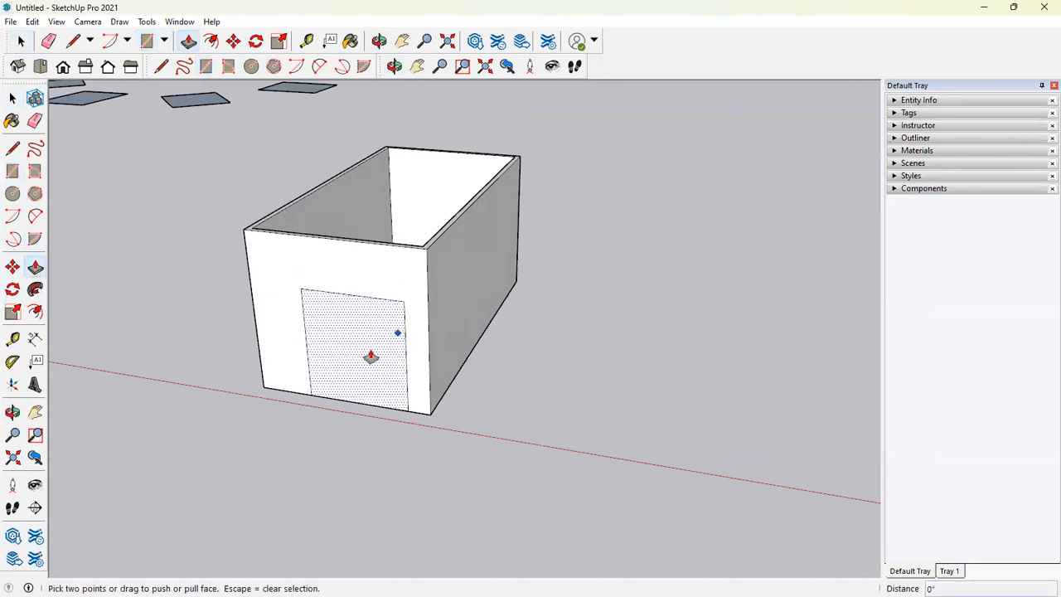
{"action": "left_click_drag", "start_coordinate": [371, 342], "coordinate": [336, 378]}
{"action": "left_click_drag", "start_coordinate": [446, 351], "coordinate": [275, 431]}
{"action": "middle_click_drag", "start_coordinate": [519, 405], "coordinate": [489, 307]}
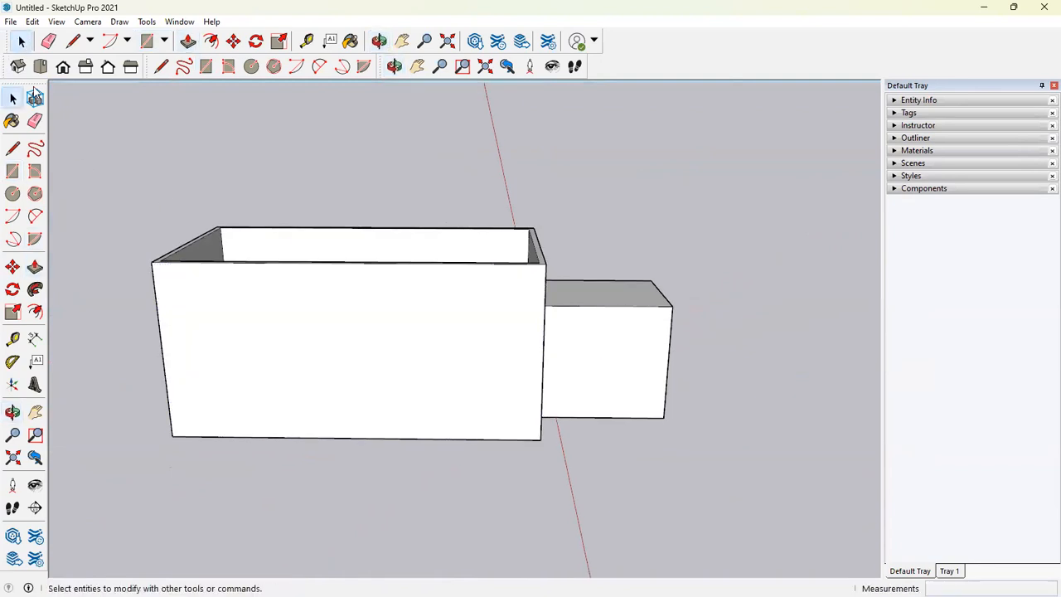
Step: Draw a door rectangle about 5' 2 1/2" by 7' 1" on the long side wall, starting from its base edge
{"action": "left_click", "coordinate": [12, 171]}
{"action": "middle_click_drag", "start_coordinate": [489, 409], "coordinate": [461, 415]}
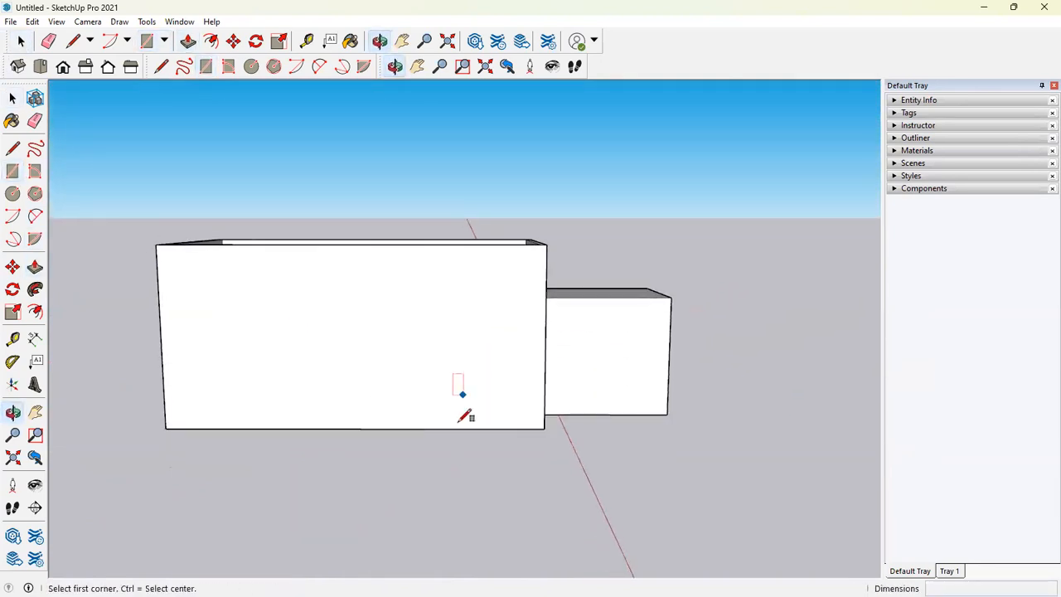
{"action": "left_click", "coordinate": [456, 428]}
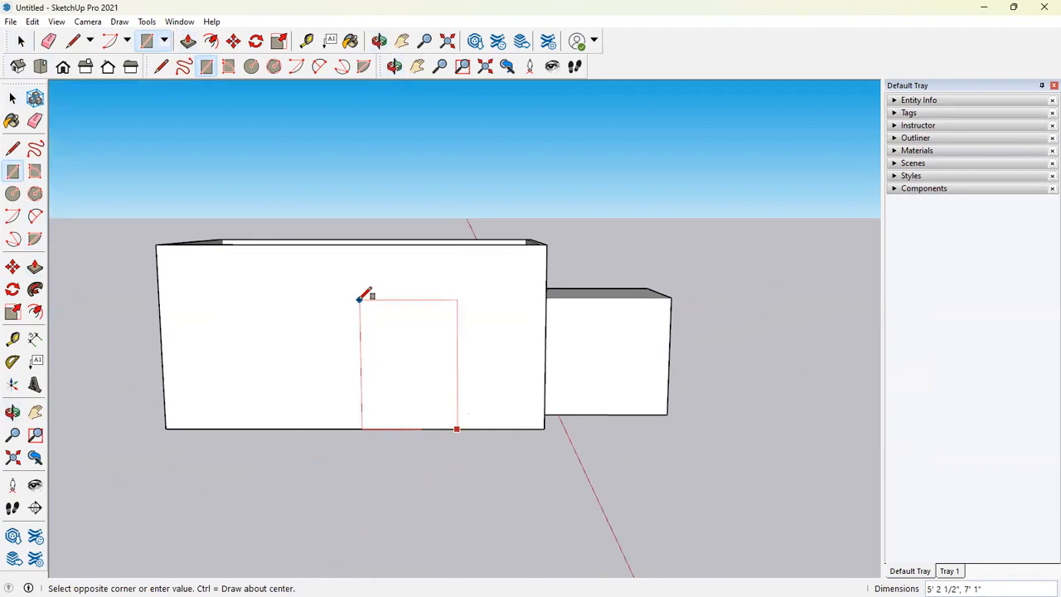
{"action": "left_click", "coordinate": [360, 298]}
Step: Push the long wall's door rectangle 4" inward to cut an opening through the wall
{"action": "middle_click_drag", "start_coordinate": [360, 297], "coordinate": [381, 315]}
{"action": "left_click", "coordinate": [35, 266]}
{"action": "left_click", "coordinate": [381, 365]}
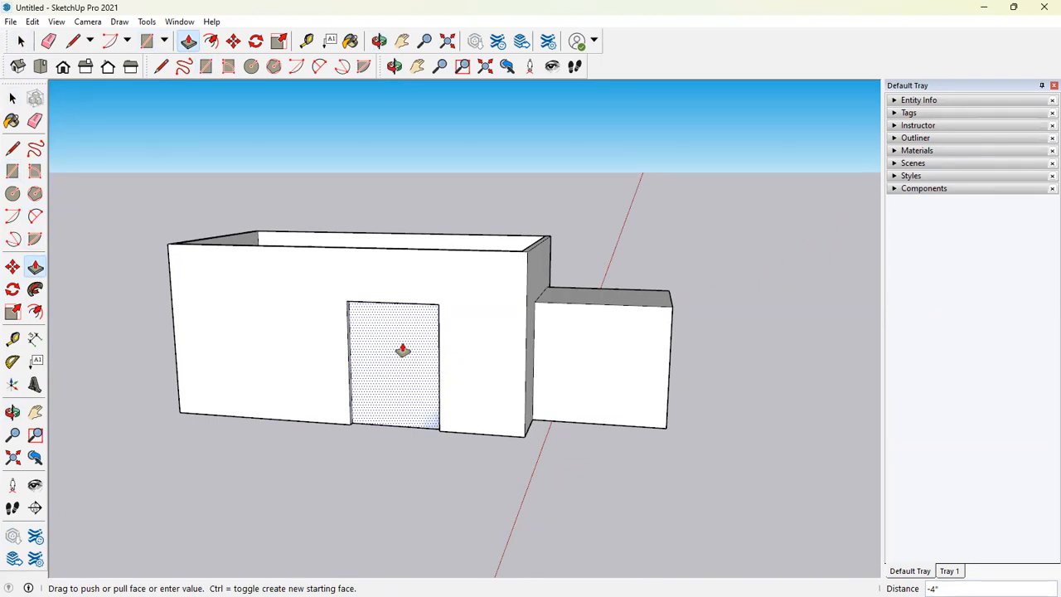
{"action": "left_click", "coordinate": [402, 361]}
Step: Examine the door opening and the projecting box from several sides of the building
{"action": "middle_click_drag", "start_coordinate": [429, 417], "coordinate": [344, 352]}
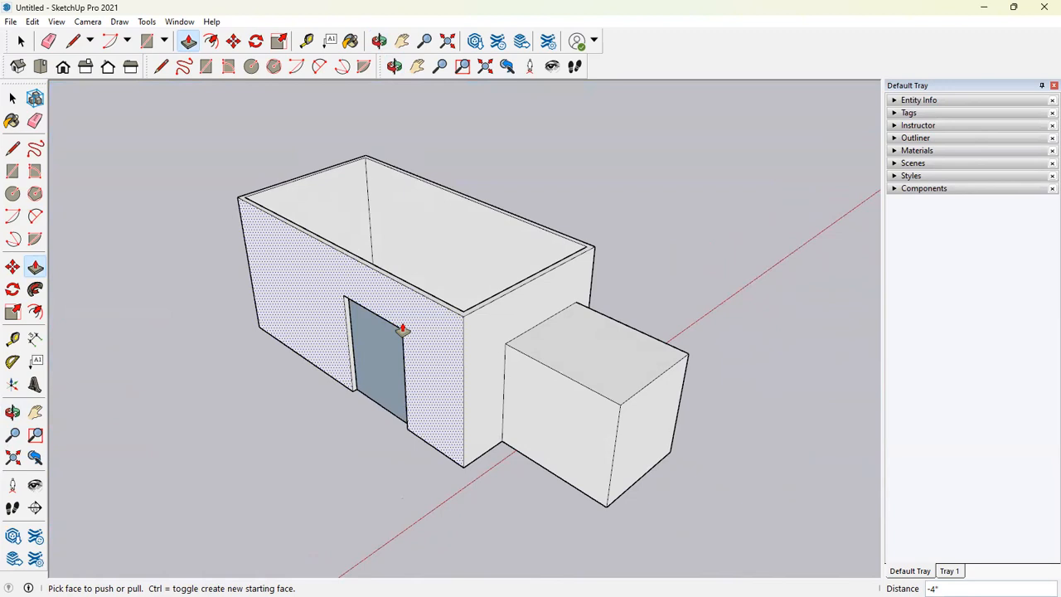
{"action": "middle_click_drag", "start_coordinate": [405, 330], "coordinate": [523, 310]}
{"action": "middle_click_drag", "start_coordinate": [476, 384], "coordinate": [481, 473]}
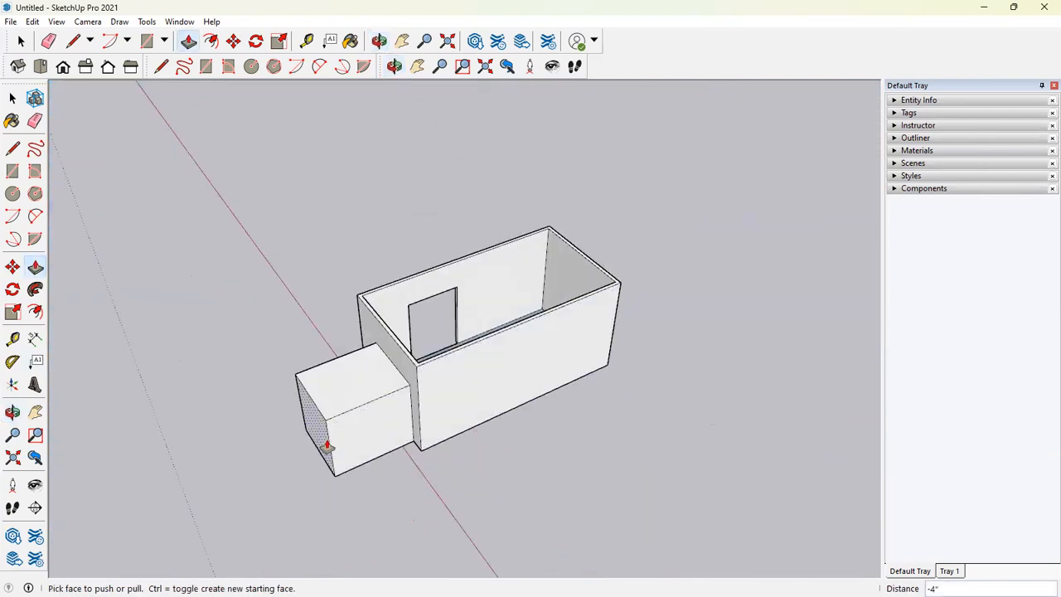
{"action": "middle_click_drag", "start_coordinate": [326, 445], "coordinate": [587, 359]}
{"action": "middle_click_drag", "start_coordinate": [472, 348], "coordinate": [679, 266]}
{"action": "left_click", "coordinate": [12, 98]}
{"action": "middle_click_drag", "start_coordinate": [433, 218], "coordinate": [398, 340]}
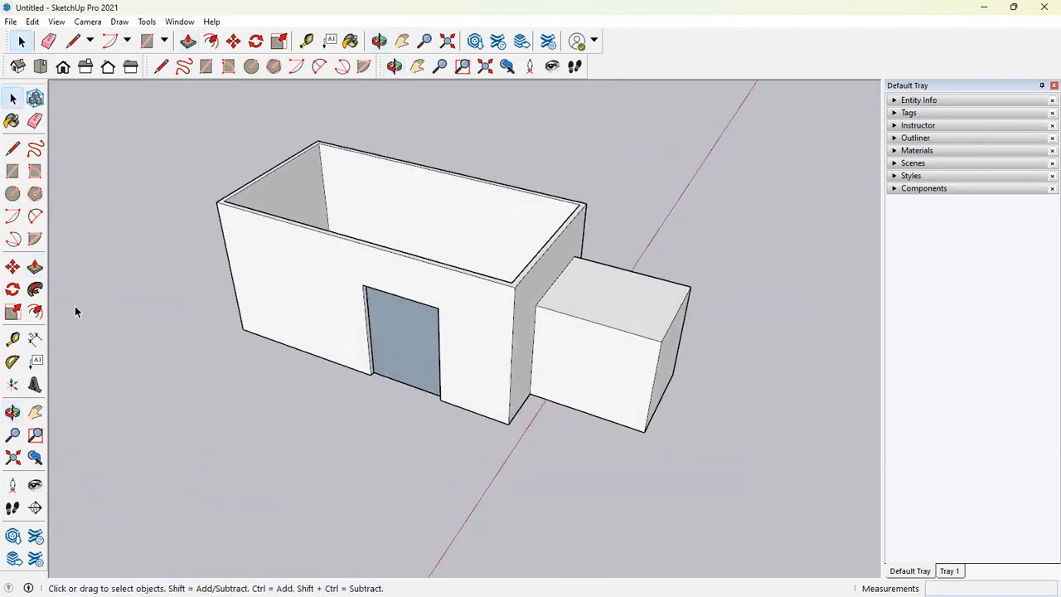
{"action": "middle_click_drag", "start_coordinate": [533, 351], "coordinate": [454, 307]}
{"action": "key", "text": "h"}
{"action": "left_click_drag", "start_coordinate": [397, 268], "coordinate": [539, 354]}
{"action": "key", "text": "space"}
{"action": "left_click", "coordinate": [35, 266]}
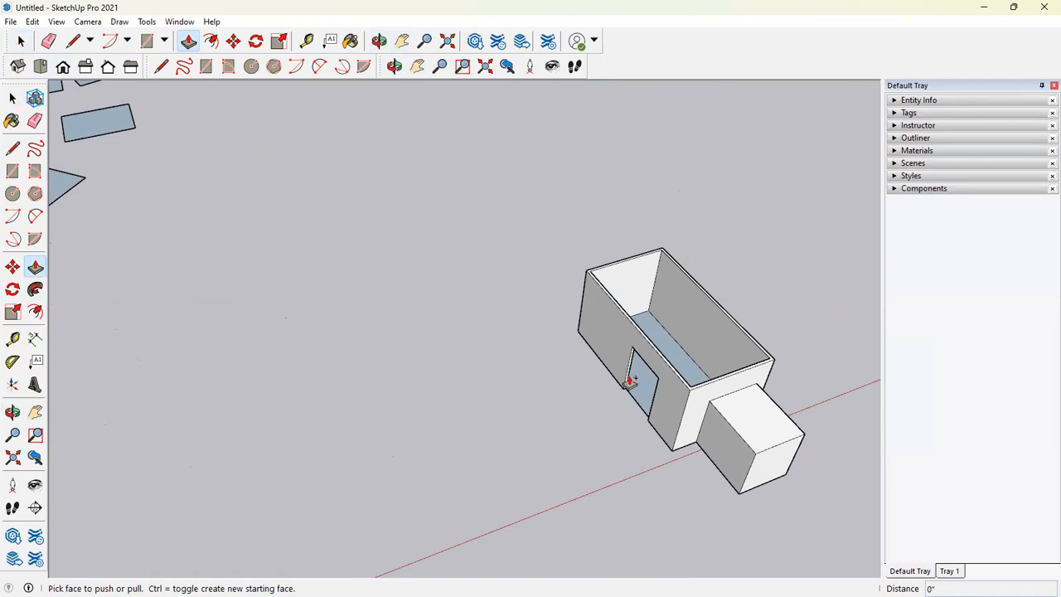
{"action": "left_click", "coordinate": [702, 407]}
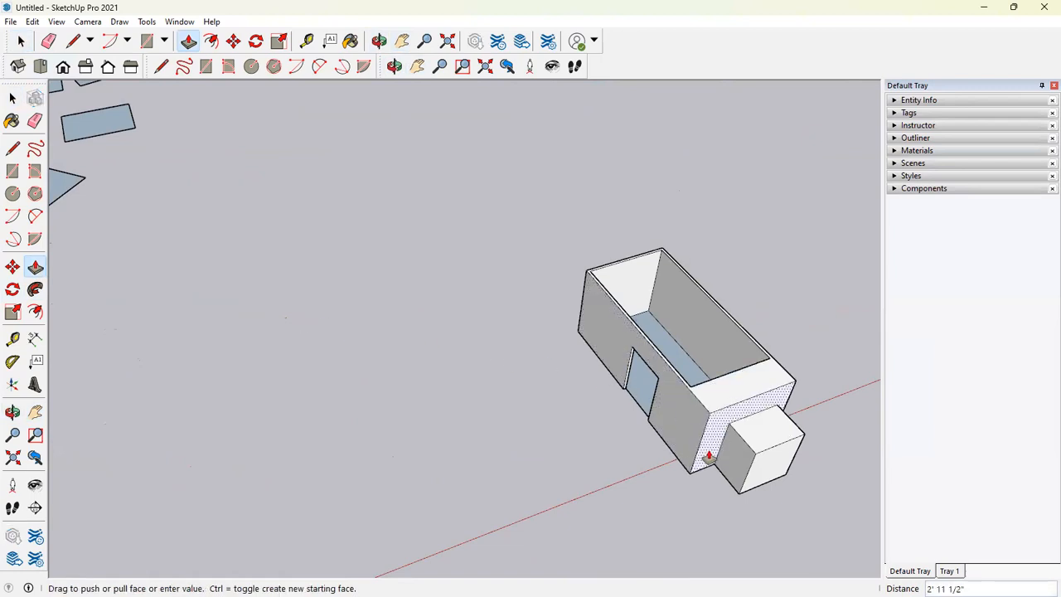
{"action": "key", "text": "Escape"}
{"action": "scroll", "coordinate": [722, 401], "scroll_direction": "up", "scroll_amount": 5}
{"action": "middle_click_drag", "start_coordinate": [723, 410], "coordinate": [629, 361]}
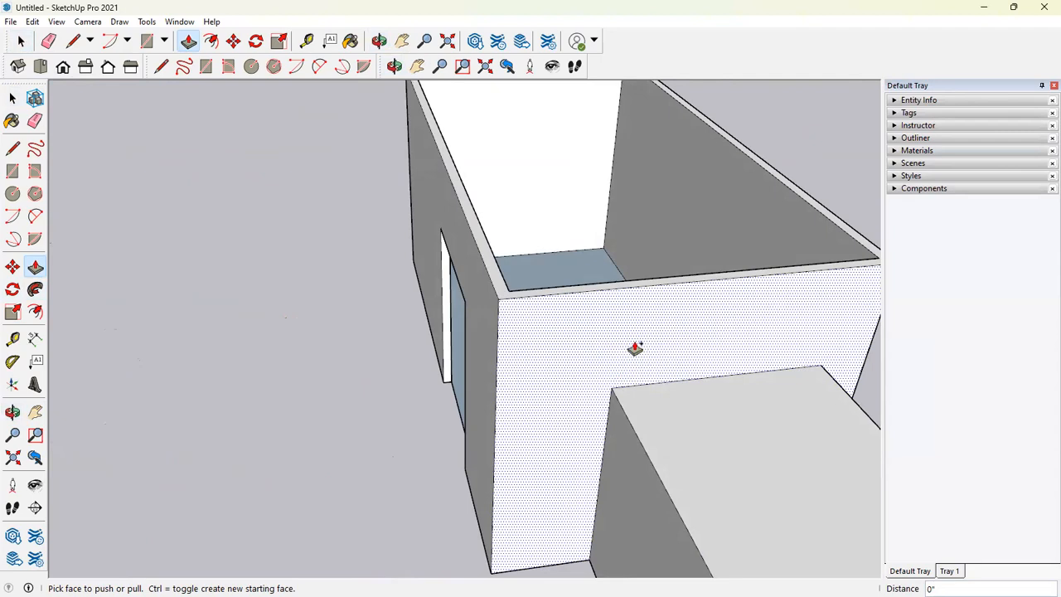
{"action": "left_click_drag", "start_coordinate": [650, 409], "coordinate": [599, 389]}
{"action": "key", "text": "Escape"}
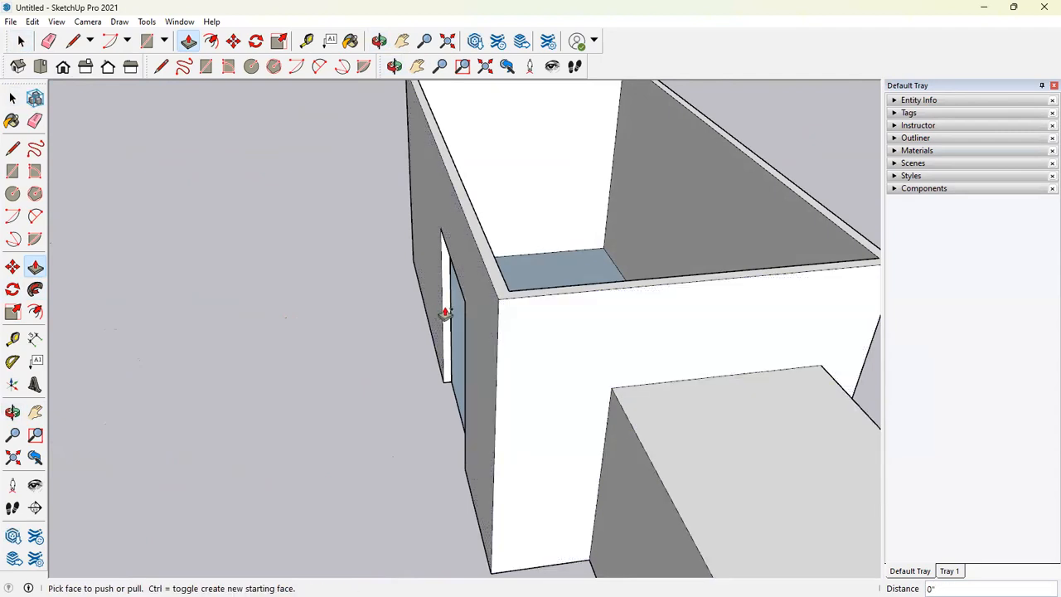
{"action": "scroll", "coordinate": [568, 357], "scroll_direction": "down", "scroll_amount": 3}
{"action": "left_click_drag", "start_coordinate": [647, 414], "coordinate": [580, 379]}
{"action": "key", "text": "Escape"}
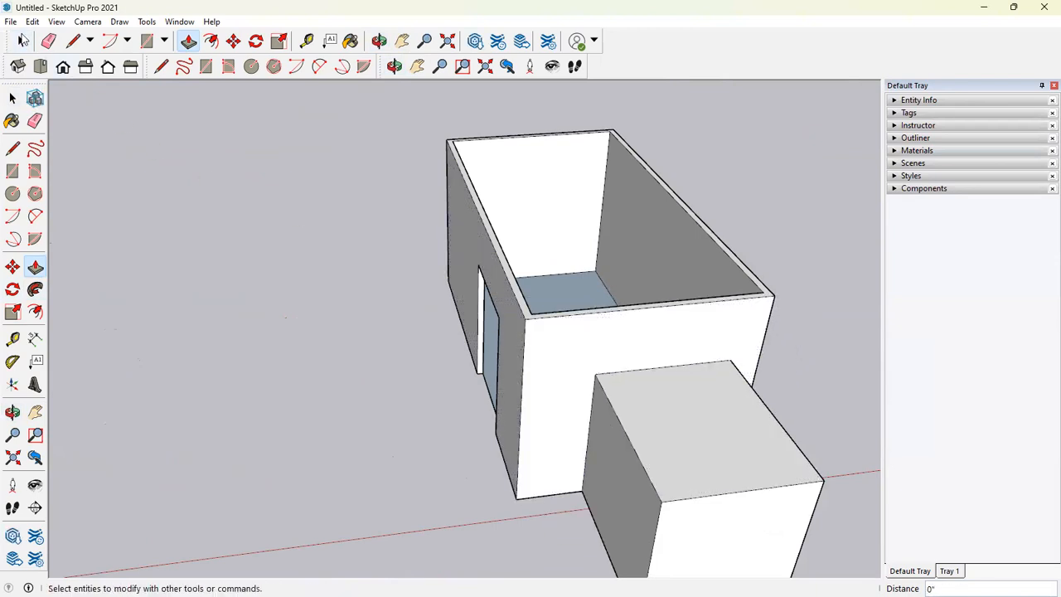
{"action": "left_click", "coordinate": [12, 98]}
{"action": "scroll", "coordinate": [324, 292], "scroll_direction": "down", "scroll_amount": 6}
{"action": "middle_click_drag", "start_coordinate": [348, 348], "coordinate": [538, 370]}
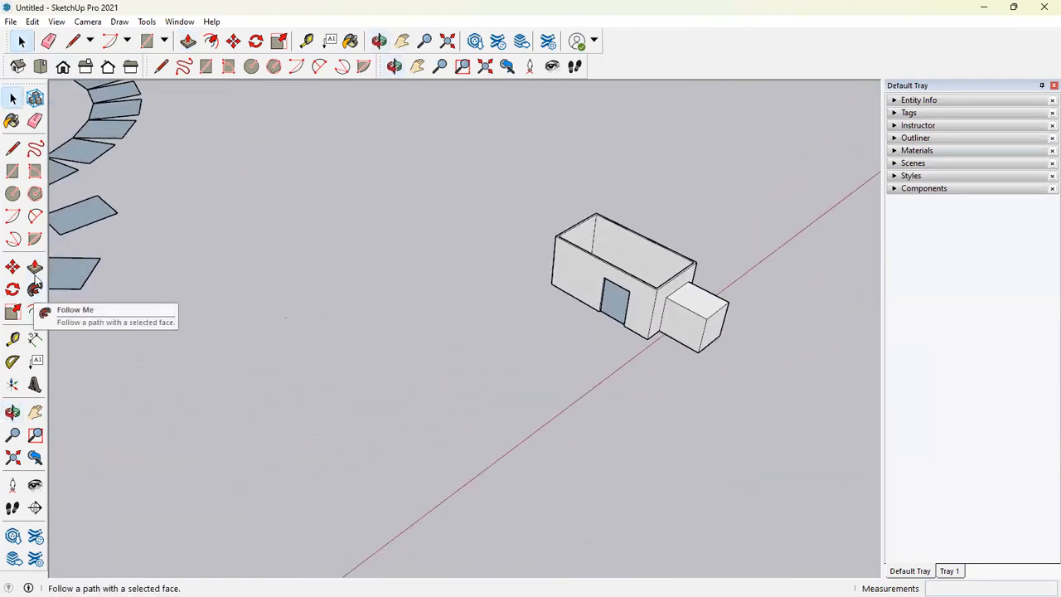
{"action": "left_click", "coordinate": [36, 290]}
{"action": "middle_click_drag", "start_coordinate": [332, 299], "coordinate": [170, 202]}
{"action": "left_click", "coordinate": [20, 40]}
Step: Draw an L-shaped path of two connected lines on the open ground, with the first line about 50' long
{"action": "scroll", "coordinate": [174, 225], "scroll_direction": "up", "scroll_amount": 2}
{"action": "middle_click_drag", "start_coordinate": [322, 270], "coordinate": [572, 387]}
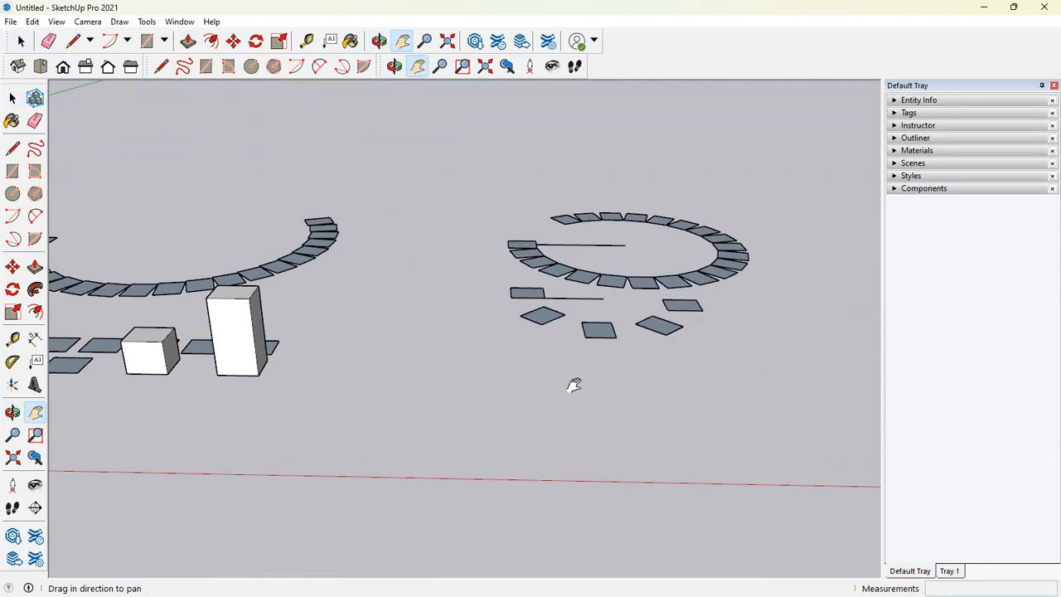
{"action": "middle_click_drag", "start_coordinate": [372, 414], "coordinate": [273, 395]}
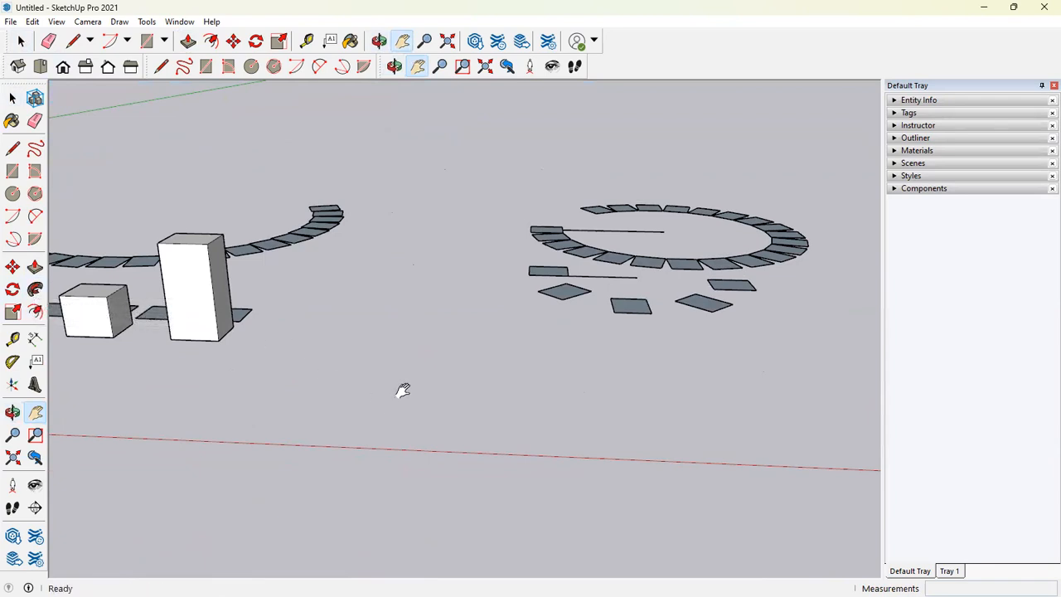
{"action": "key", "text": "space"}
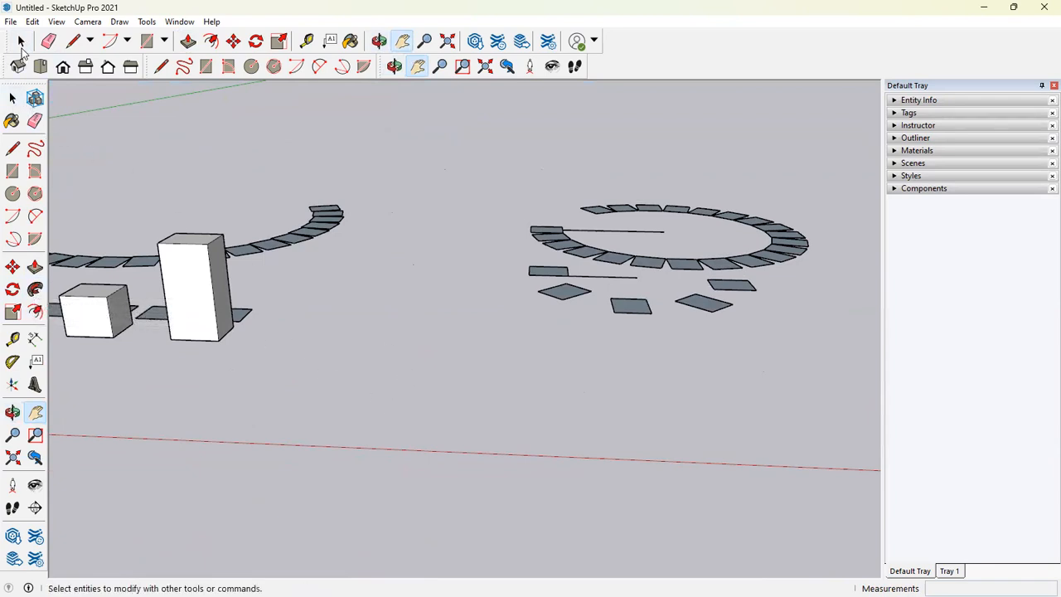
{"action": "key", "text": "l"}
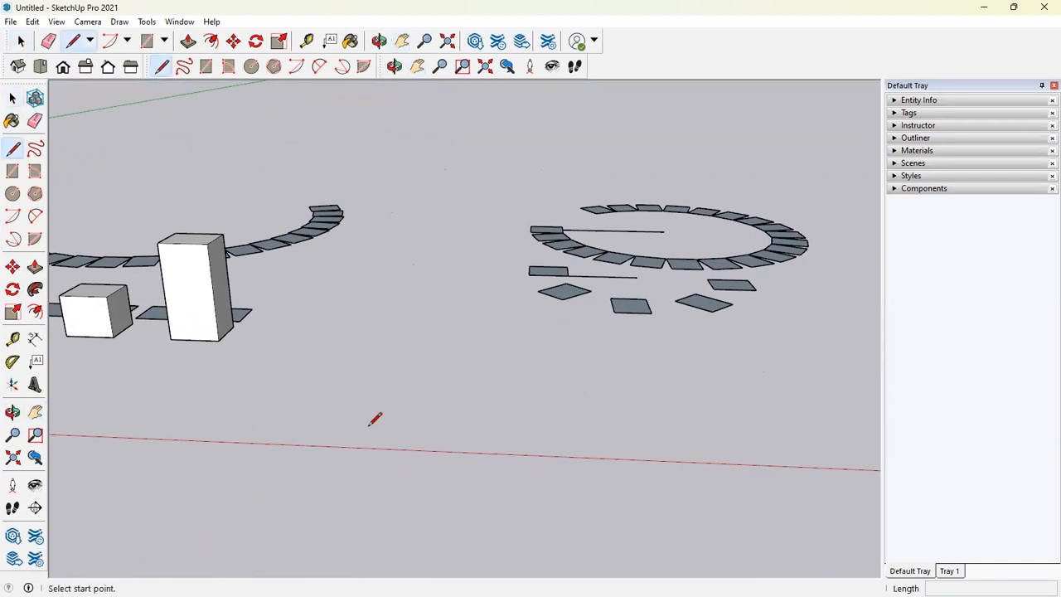
{"action": "left_click", "coordinate": [369, 427]}
{"action": "middle_click_drag", "start_coordinate": [419, 353], "coordinate": [369, 448]}
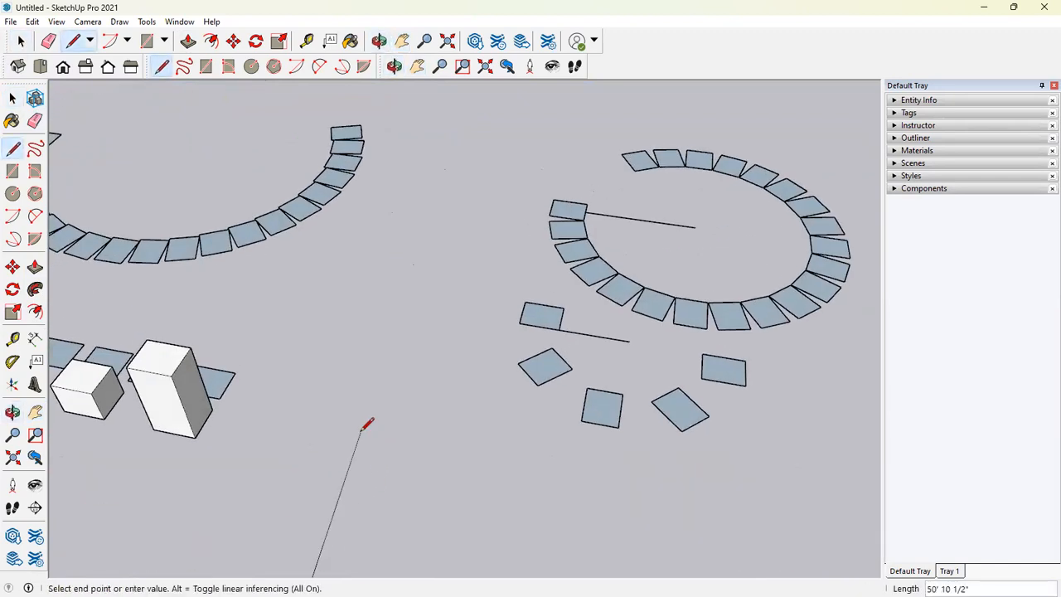
{"action": "left_click", "coordinate": [373, 434]}
{"action": "left_click", "coordinate": [470, 452]}
{"action": "key", "text": "Escape"}
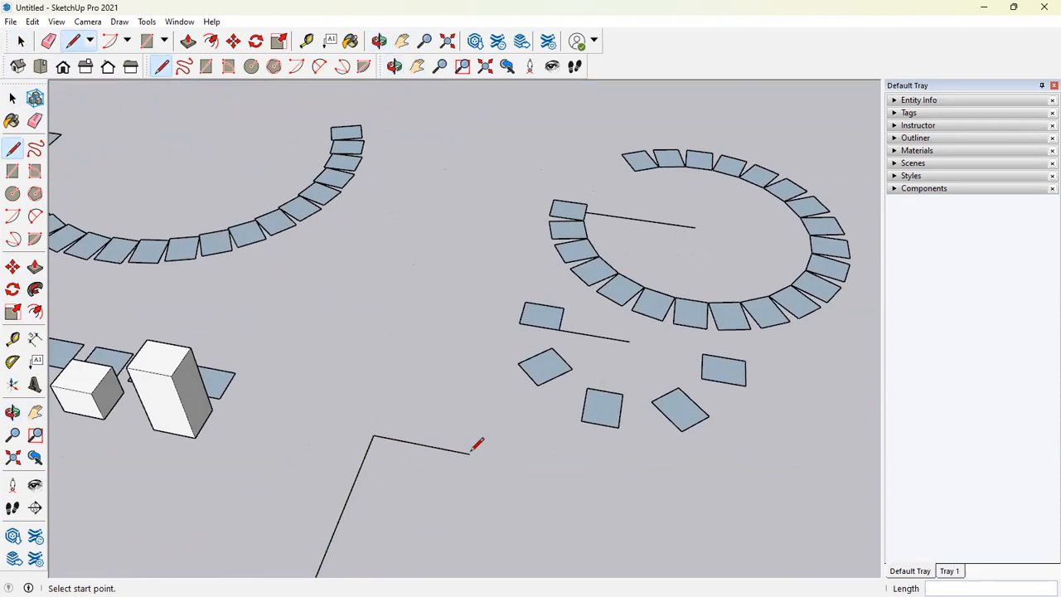
Step: Draw an upright profile rectangle about 1' 2" by 4' 3" at the start point of the L-shaped path
{"action": "middle_click_drag", "start_coordinate": [464, 328], "coordinate": [465, 319], "text": "shift"}
{"action": "left_click_drag", "start_coordinate": [465, 319], "coordinate": [500, 127]}
{"action": "scroll", "coordinate": [365, 398], "scroll_direction": "up", "scroll_amount": 2}
{"action": "middle_click_drag", "start_coordinate": [376, 356], "coordinate": [428, 340]}
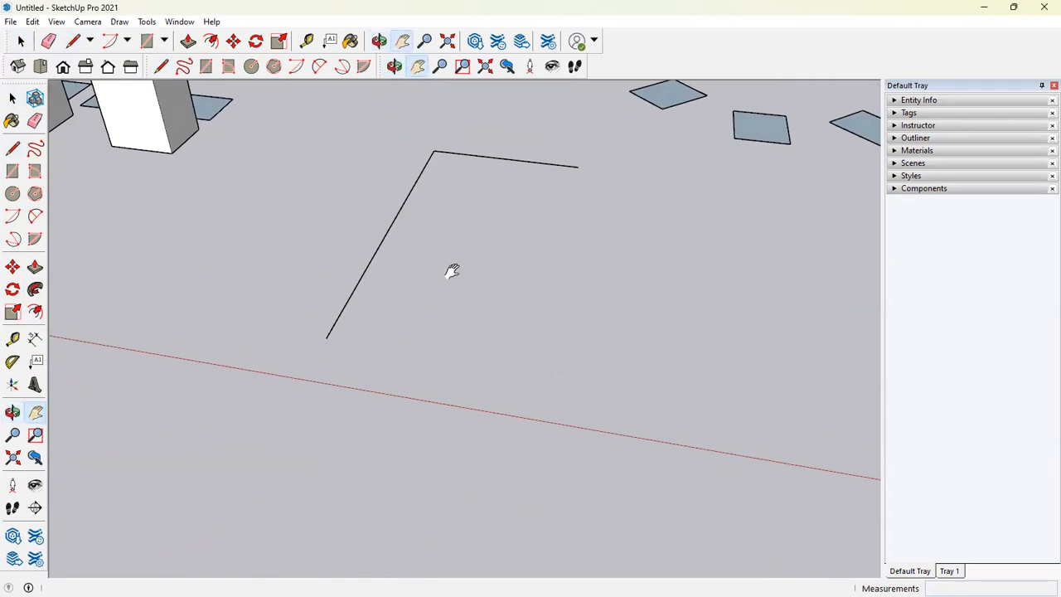
{"action": "middle_click_drag", "start_coordinate": [420, 393], "coordinate": [378, 360]}
{"action": "scroll", "coordinate": [117, 170], "scroll_direction": "up", "scroll_amount": 1}
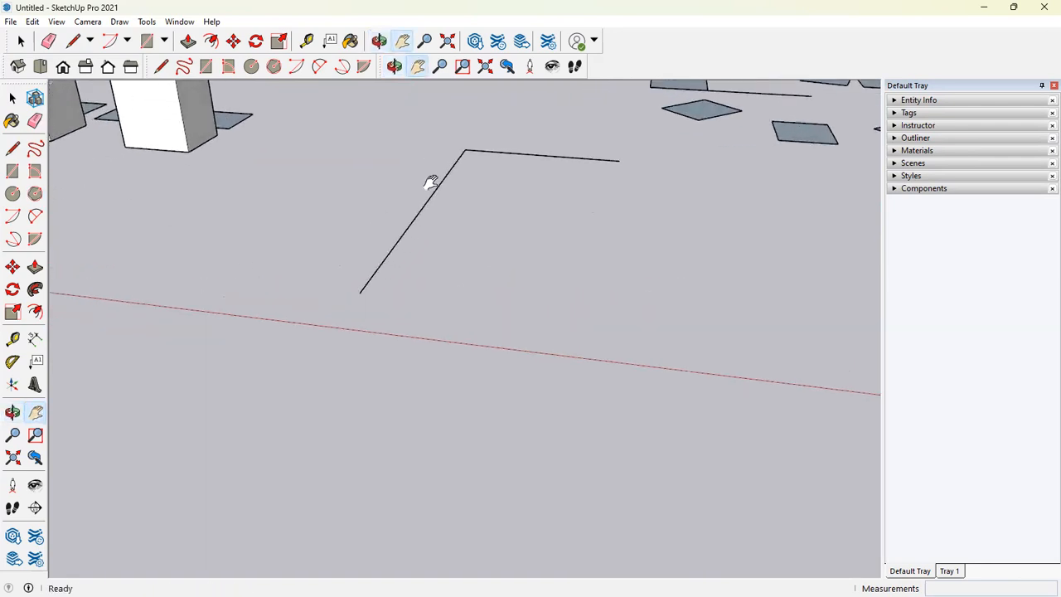
{"action": "left_click", "coordinate": [13, 172]}
{"action": "middle_click_drag", "start_coordinate": [413, 328], "coordinate": [373, 249]}
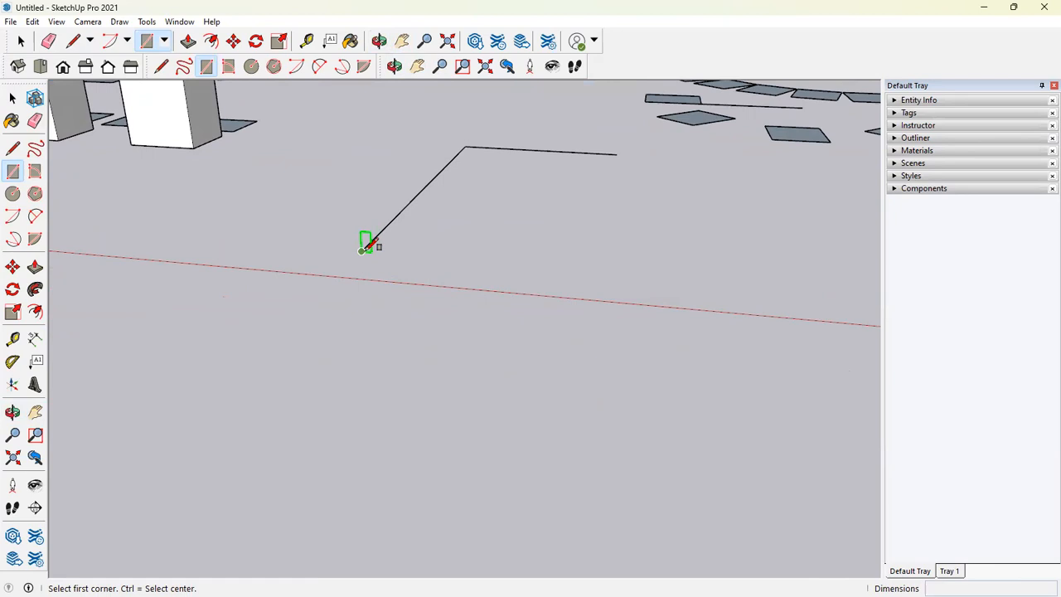
{"action": "left_click", "coordinate": [362, 250]}
{"action": "scroll", "coordinate": [363, 249], "scroll_direction": "up", "scroll_amount": 2}
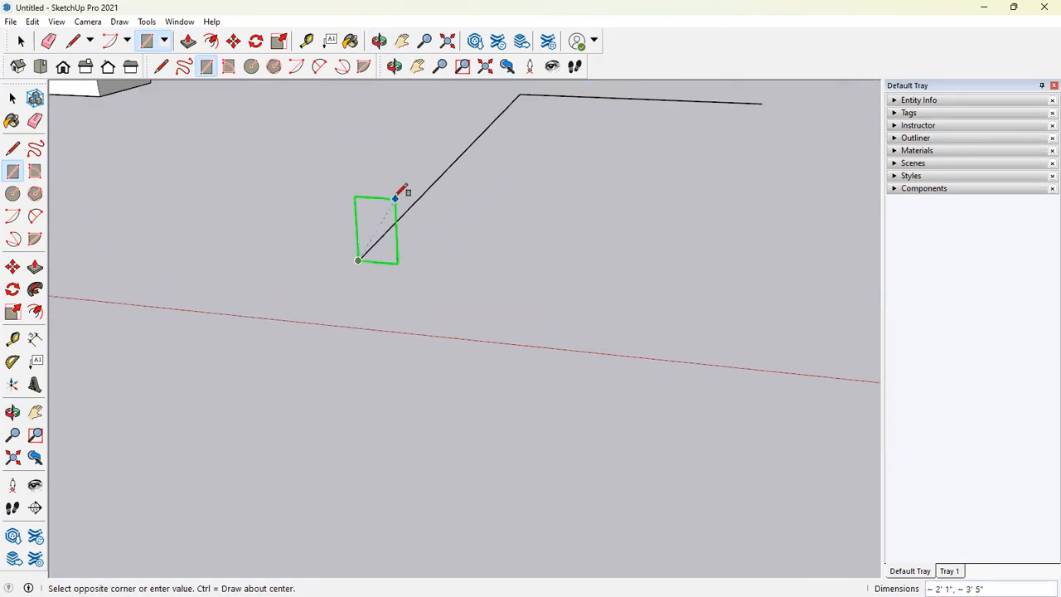
{"action": "left_click", "coordinate": [379, 179]}
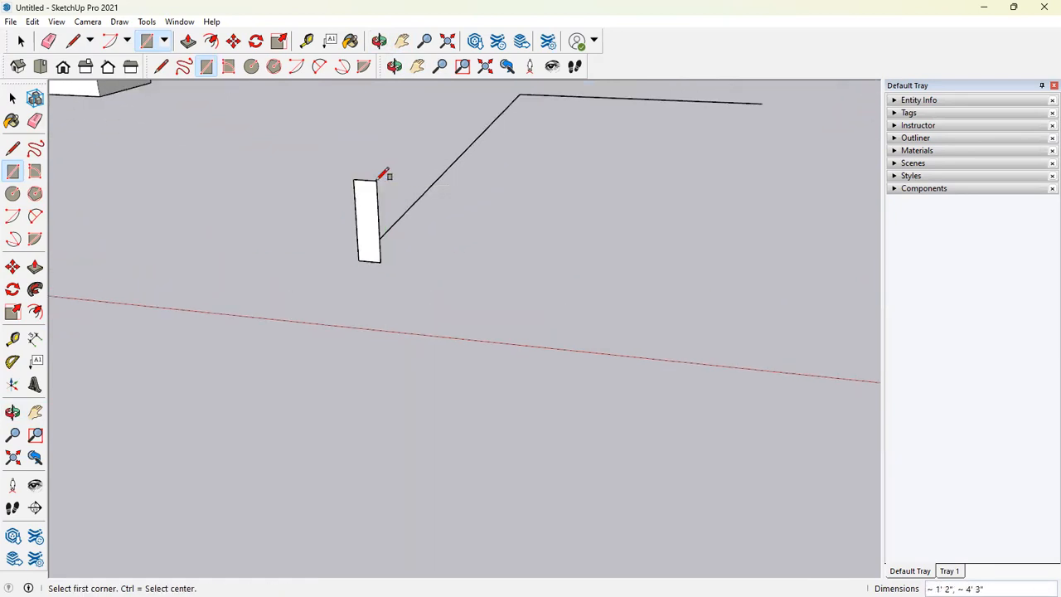
Step: Select both lines of the L-shaped path without the profile rectangle
{"action": "middle_click_drag", "start_coordinate": [497, 265], "coordinate": [289, 221]}
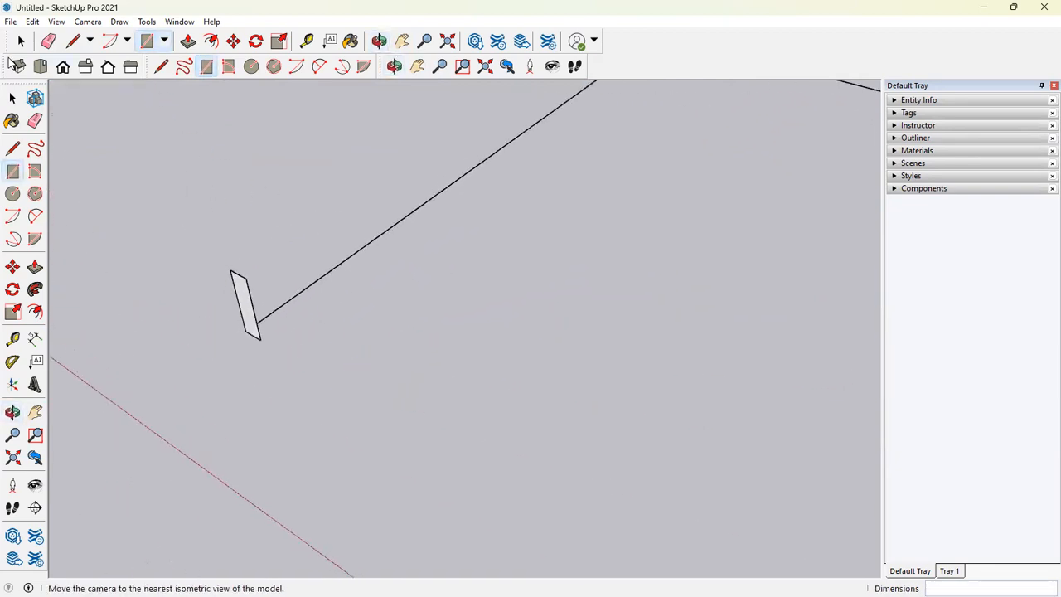
{"action": "key", "text": "space"}
{"action": "scroll", "coordinate": [340, 298], "scroll_direction": "down", "scroll_amount": 4}
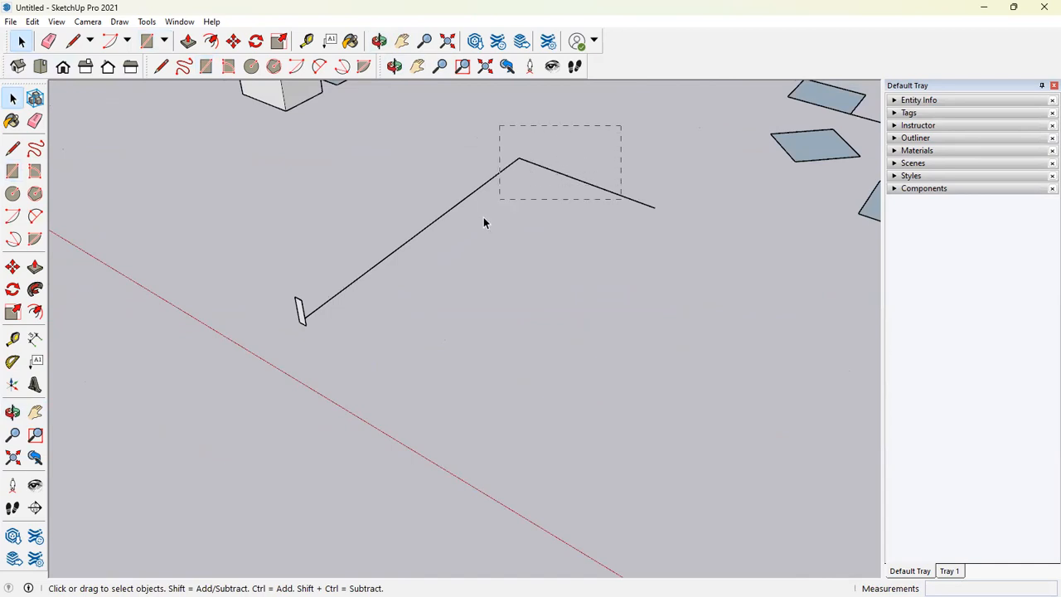
{"action": "left_click_drag", "start_coordinate": [411, 302], "coordinate": [411, 302]}
{"action": "scroll", "coordinate": [505, 173], "scroll_direction": "up", "scroll_amount": 3}
{"action": "scroll", "coordinate": [542, 177], "scroll_direction": "down", "scroll_amount": 3}
{"action": "middle_click_drag", "start_coordinate": [350, 332], "coordinate": [356, 317]}
{"action": "scroll", "coordinate": [336, 300], "scroll_direction": "up", "scroll_amount": 2}
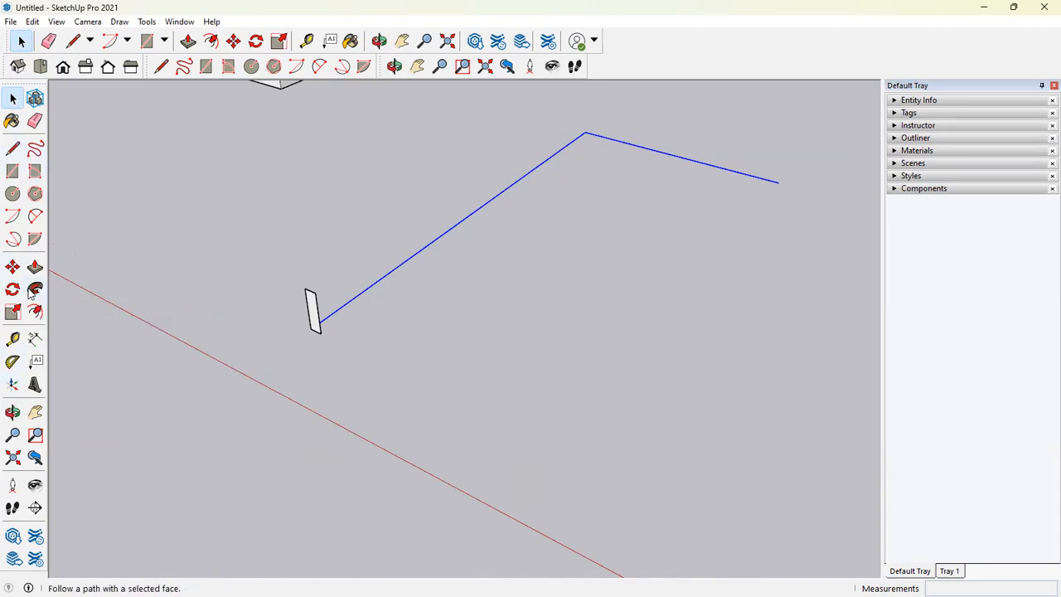
{"action": "left_click", "coordinate": [147, 21]}
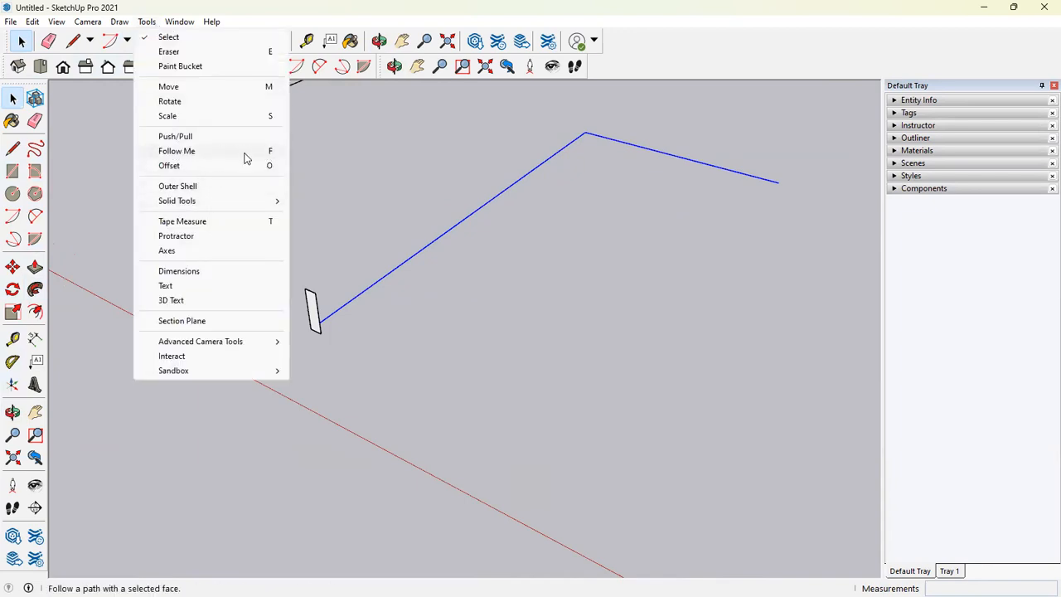
{"action": "left_click", "coordinate": [347, 218]}
{"action": "key", "text": "alt+f"}
{"action": "key", "text": "Escape"}
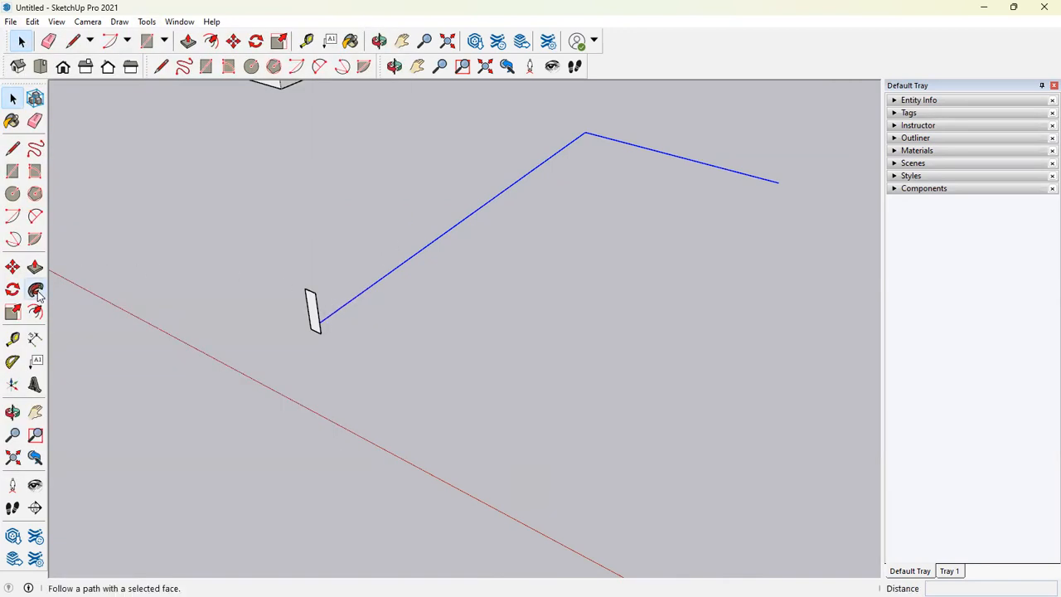
{"action": "middle_click_drag", "start_coordinate": [426, 318], "coordinate": [315, 315]}
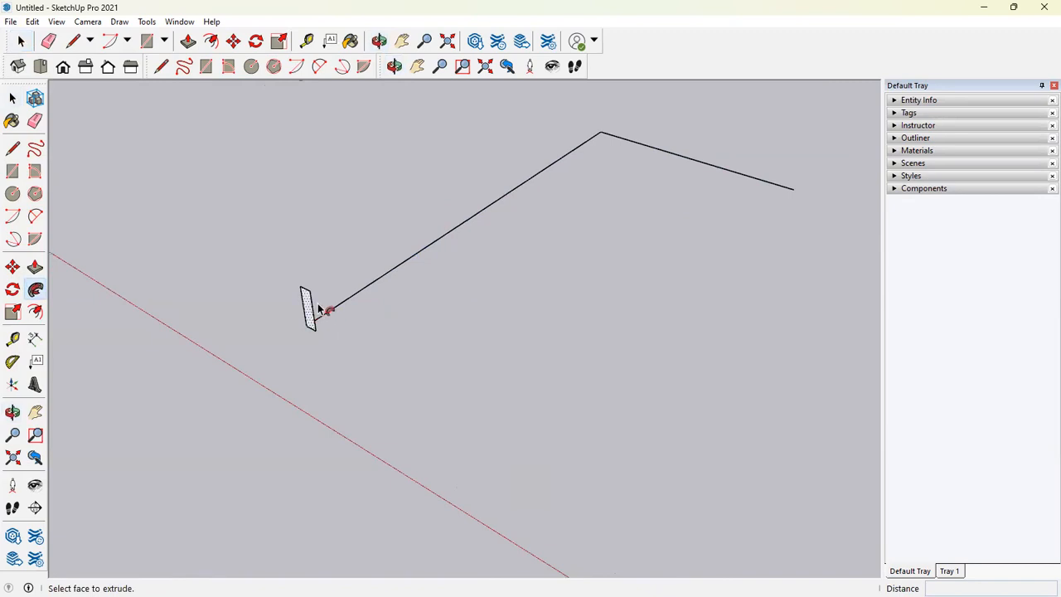
{"action": "key", "text": "space"}
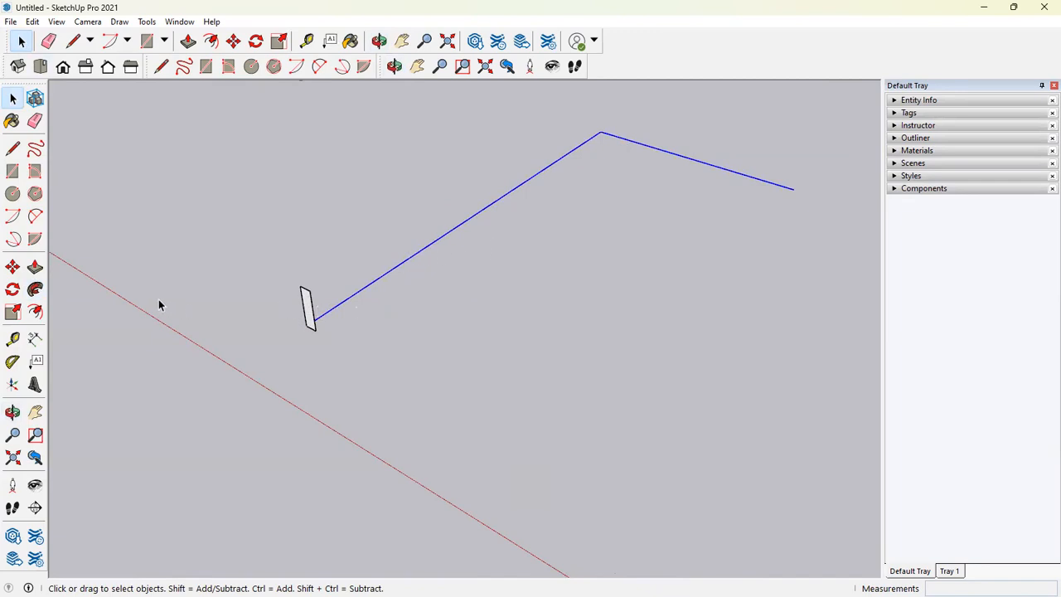
Step: Sweep the upright profile rectangle along the selected L-shaped path with Follow Me
{"action": "left_click", "coordinate": [35, 290]}
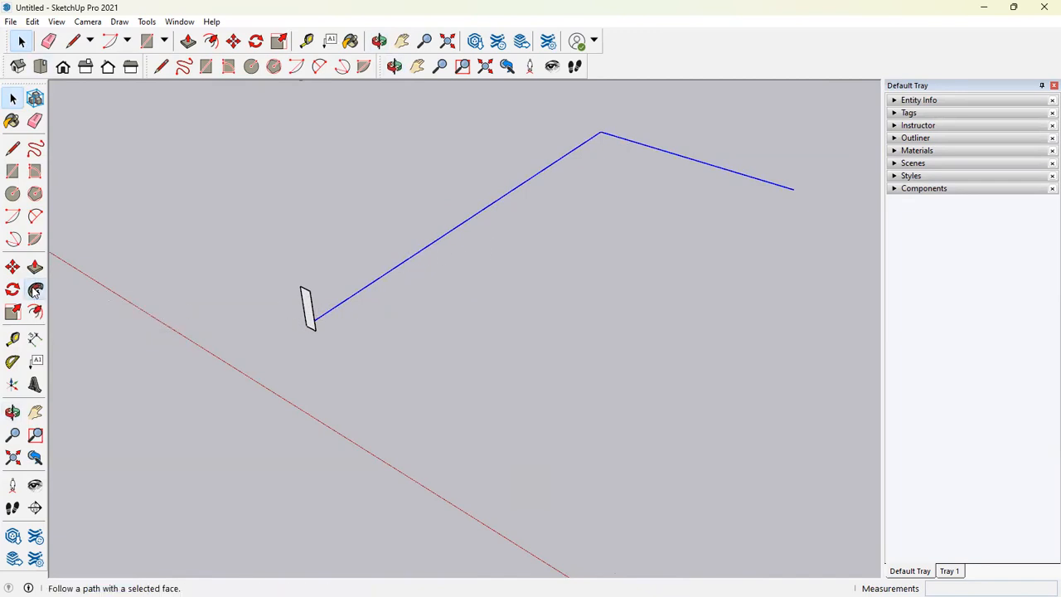
{"action": "left_click", "coordinate": [309, 308]}
{"action": "middle_click_drag", "start_coordinate": [473, 216], "coordinate": [440, 232]}
{"action": "scroll", "coordinate": [441, 232], "scroll_direction": "down", "scroll_amount": 3}
{"action": "middle_click_drag", "start_coordinate": [391, 301], "coordinate": [306, 242]}
Step: Draw a bent path on the open ground beside the L-shaped wall: one line along the green axis, then one rising vertically from its end
{"action": "scroll", "coordinate": [303, 253], "scroll_direction": "up", "scroll_amount": 3}
{"action": "scroll", "coordinate": [597, 323], "scroll_direction": "down", "scroll_amount": 2}
{"action": "mouse_move", "coordinate": [604, 308]}
{"action": "middle_mouse_down"}
{"action": "mouse_move", "coordinate": [462, 315]}
{"action": "mouse_move", "coordinate": [557, 339]}
{"action": "middle_mouse_up"}
{"action": "key", "text": "l"}
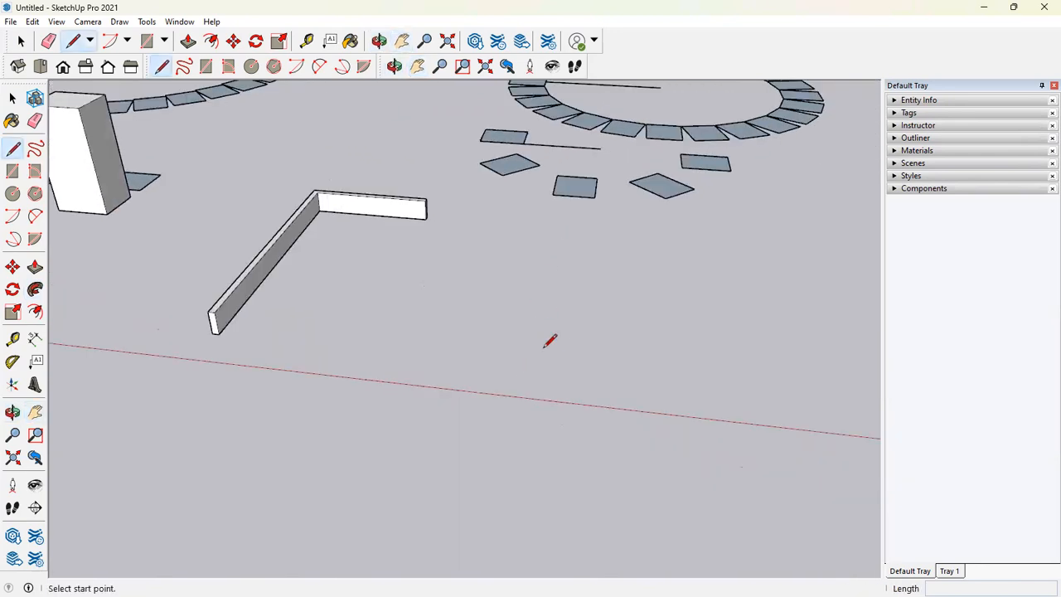
{"action": "left_click", "coordinate": [544, 346]}
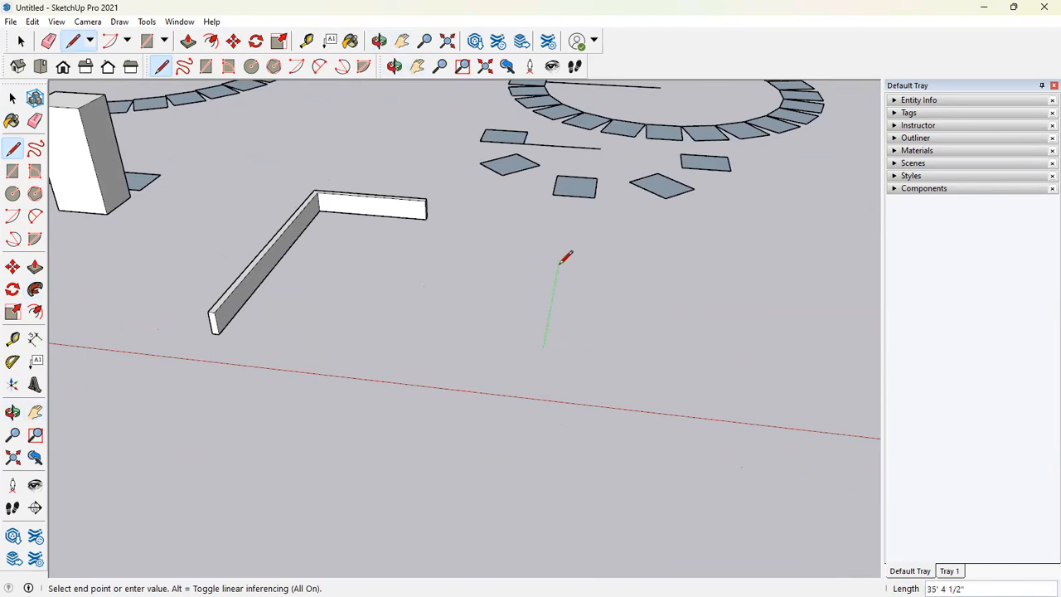
{"action": "left_click", "coordinate": [571, 237]}
{"action": "middle_click_drag", "start_coordinate": [570, 237], "coordinate": [492, 218]}
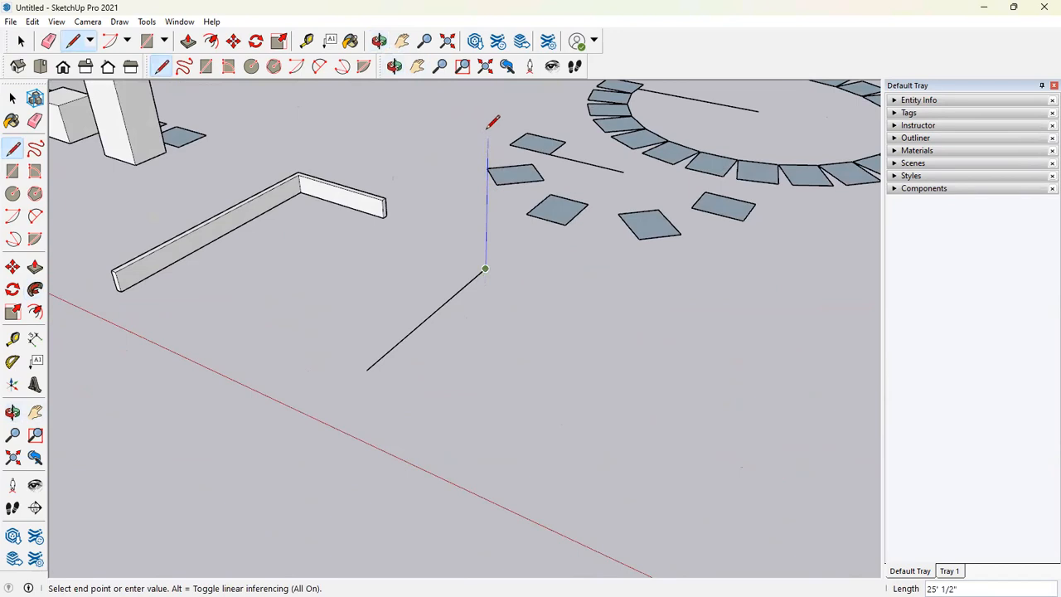
{"action": "left_click", "coordinate": [489, 104]}
{"action": "middle_click_drag", "start_coordinate": [489, 105], "coordinate": [474, 243]}
{"action": "key", "text": "Escape"}
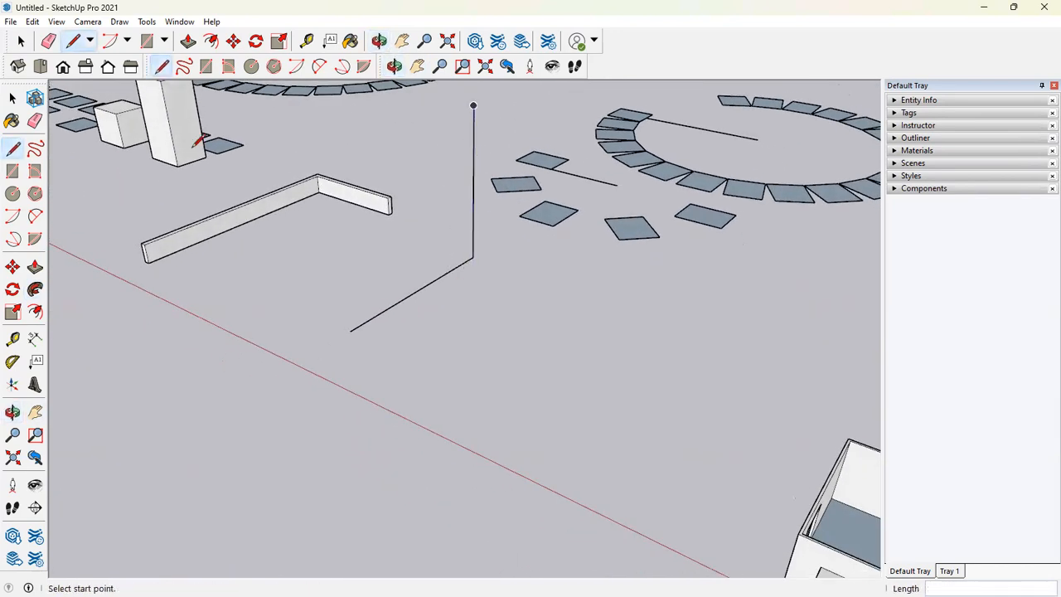
Step: Draw an upright circle with a radius of .5 centred on the free ground end of the bent path and select its face
{"action": "left_click", "coordinate": [13, 196]}
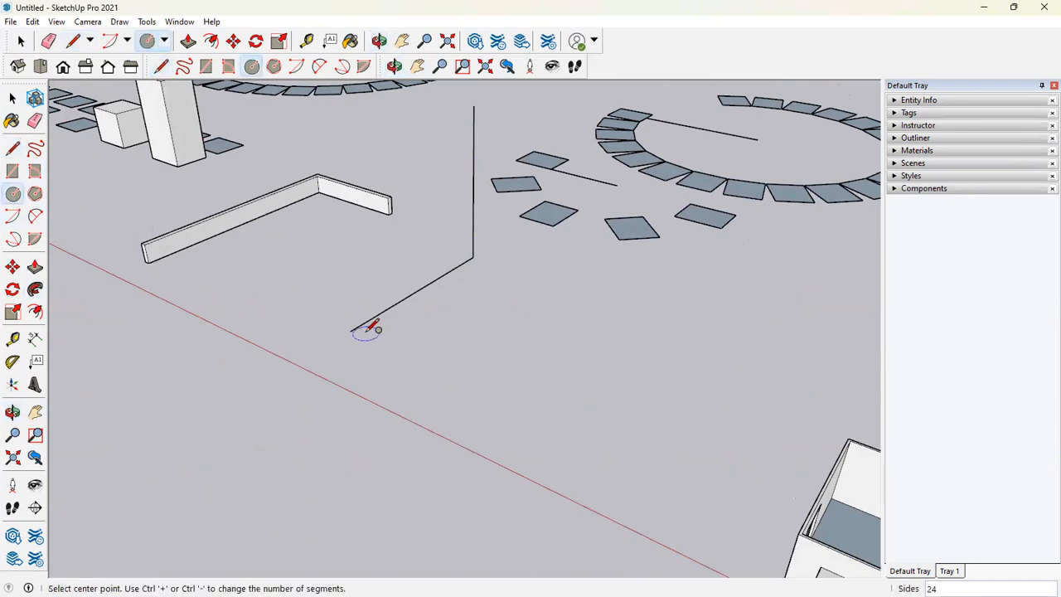
{"action": "middle_click_drag", "start_coordinate": [368, 329], "coordinate": [483, 281]}
{"action": "left_click", "coordinate": [467, 281]}
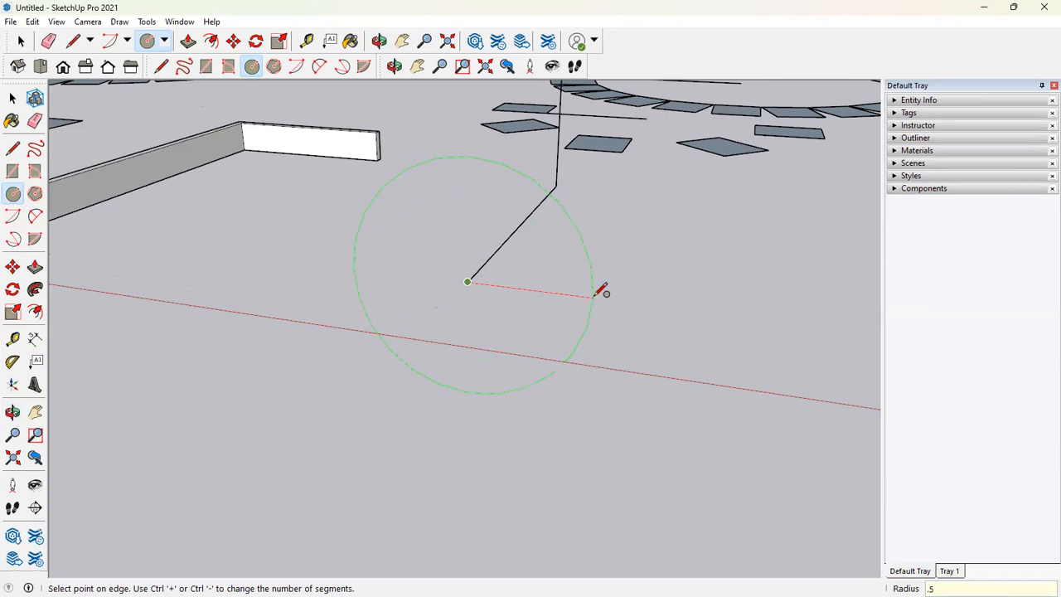
{"action": "key", "text": "Escape"}
{"action": "scroll", "coordinate": [481, 290], "scroll_direction": "up", "scroll_amount": 2}
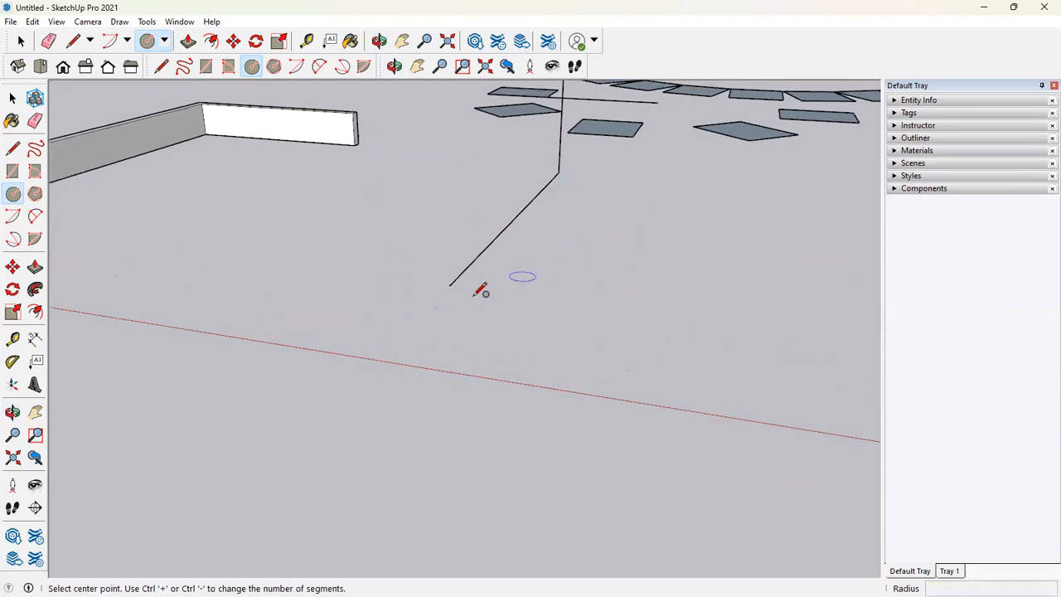
{"action": "scroll", "coordinate": [481, 290], "scroll_direction": "up", "scroll_amount": 3}
{"action": "scroll", "coordinate": [433, 265], "scroll_direction": "up", "scroll_amount": 5}
{"action": "left_click", "coordinate": [22, 41]}
{"action": "left_click", "coordinate": [412, 232]}
{"action": "mouse_move", "coordinate": [412, 232]}
{"action": "middle_mouse_down"}
{"action": "mouse_move", "coordinate": [341, 244]}
{"action": "mouse_move", "coordinate": [419, 237]}
{"action": "mouse_move", "coordinate": [413, 244]}
{"action": "middle_mouse_up"}
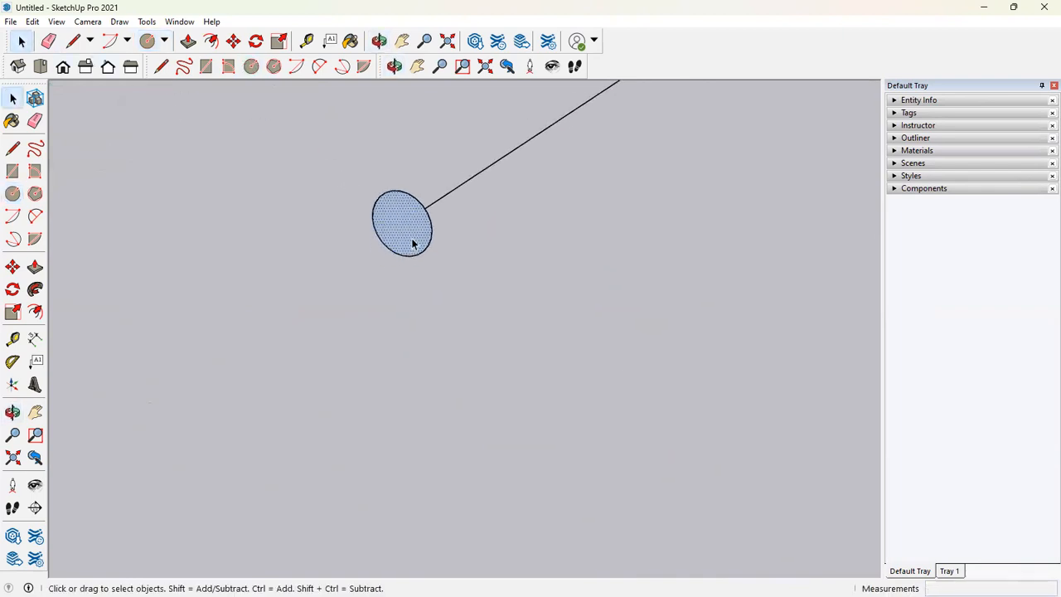
Step: Erase the tiny circle from the start point of the bent path
{"action": "scroll", "coordinate": [412, 244], "scroll_direction": "down", "scroll_amount": 3}
{"action": "left_click", "coordinate": [452, 204]}
{"action": "key", "text": "h"}
{"action": "mouse_move", "coordinate": [580, 247]}
{"action": "left_mouse_down"}
{"action": "mouse_move", "coordinate": [619, 301]}
{"action": "mouse_move", "coordinate": [466, 512]}
{"action": "mouse_move", "coordinate": [509, 414]}
{"action": "mouse_move", "coordinate": [540, 394]}
{"action": "left_mouse_up"}
{"action": "left_click_drag", "start_coordinate": [474, 428], "coordinate": [452, 447]}
{"action": "key", "text": "e"}
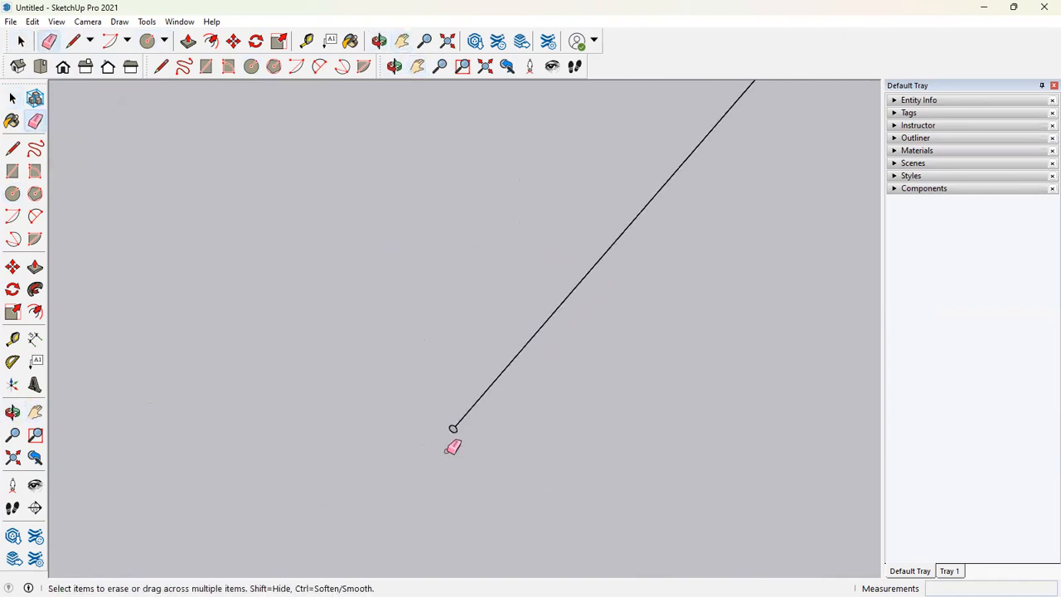
{"action": "left_click", "coordinate": [455, 429]}
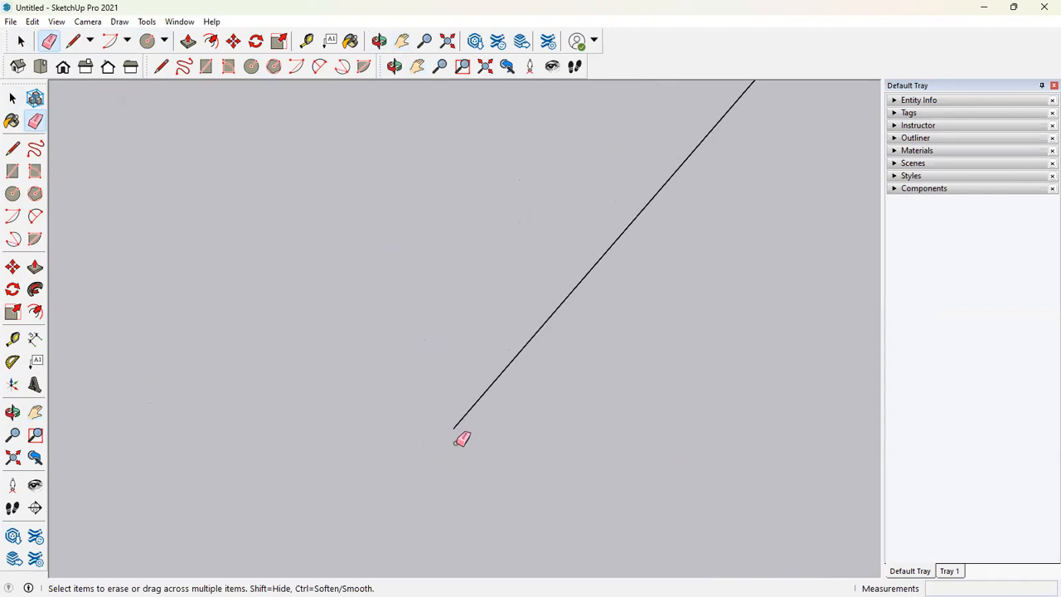
Step: Draw a larger upright circle, perpendicular to the ground line, centred on the free ground end of the bent path
{"action": "left_click", "coordinate": [12, 195]}
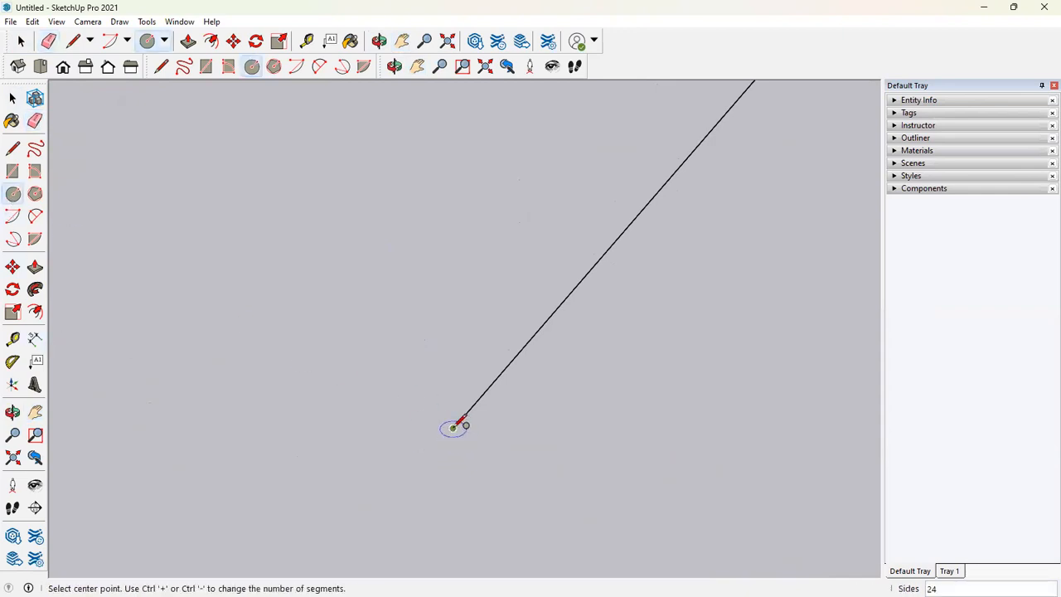
{"action": "left_click", "coordinate": [453, 428]}
{"action": "scroll", "coordinate": [666, 399], "scroll_direction": "down", "scroll_amount": 3}
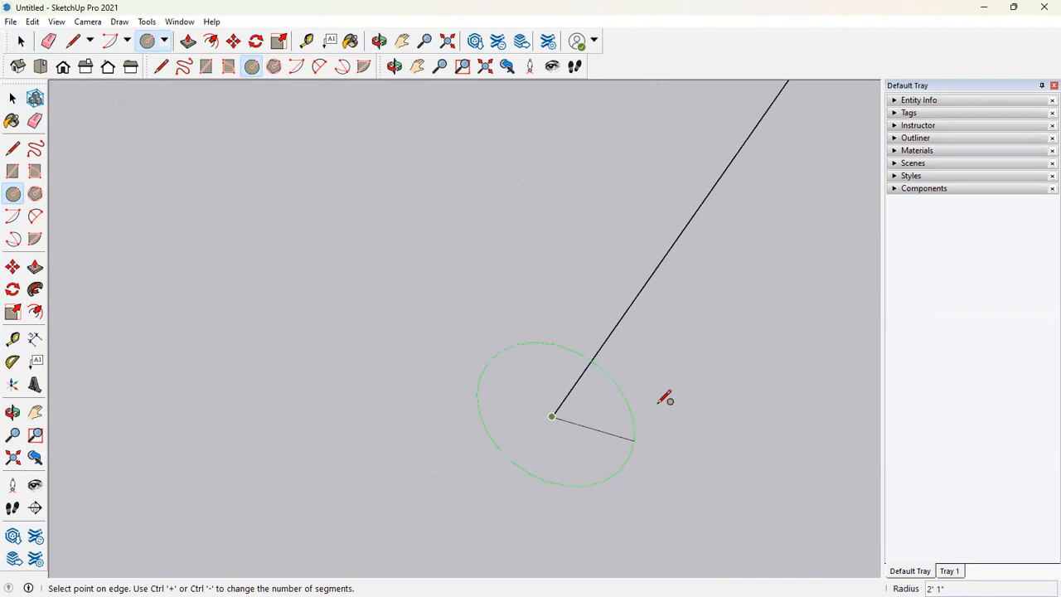
{"action": "left_click", "coordinate": [689, 415]}
{"action": "left_click", "coordinate": [22, 41]}
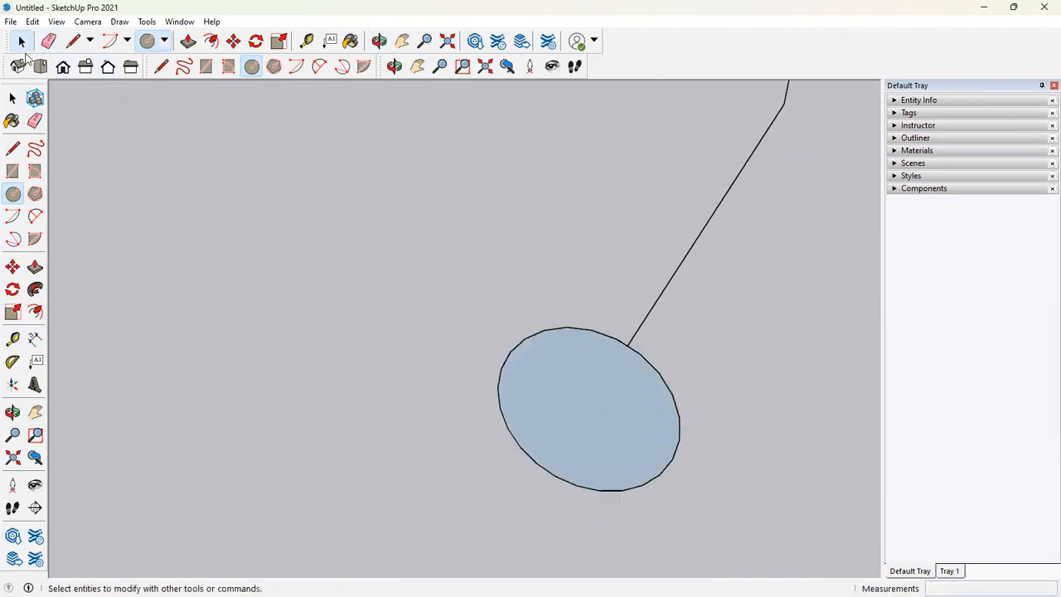
Step: Select both the ground line and the vertical line of the bent path without the circle
{"action": "scroll", "coordinate": [139, 242], "scroll_direction": "down", "scroll_amount": 4}
{"action": "key", "text": "h"}
{"action": "scroll", "coordinate": [365, 278], "scroll_direction": "down", "scroll_amount": 1}
{"action": "left_click_drag", "start_coordinate": [367, 279], "coordinate": [373, 466]}
{"action": "left_click_drag", "start_coordinate": [442, 292], "coordinate": [416, 305]}
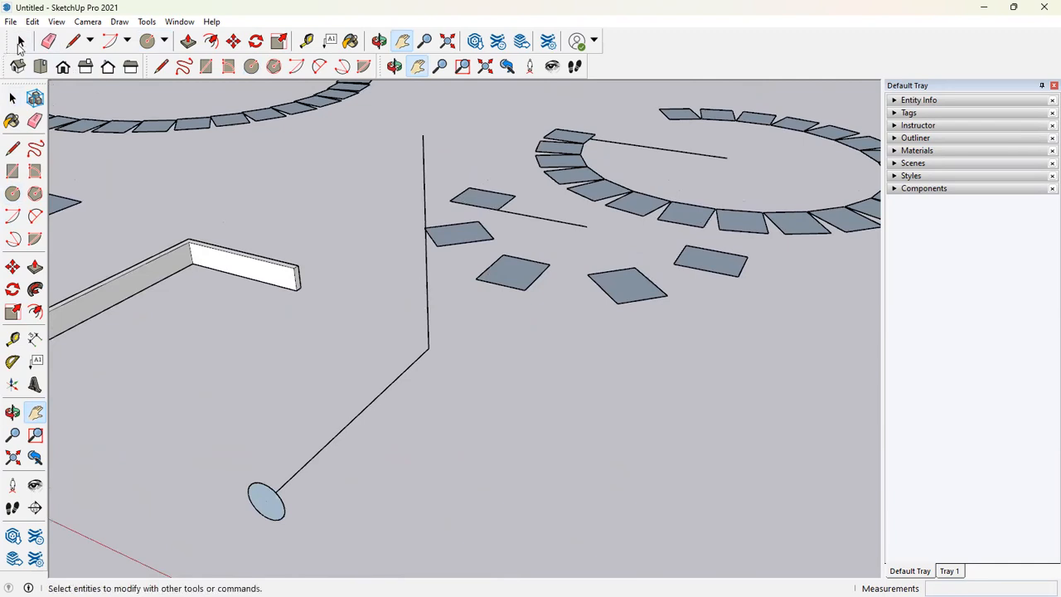
{"action": "left_click", "coordinate": [20, 43]}
{"action": "left_click_drag", "start_coordinate": [380, 412], "coordinate": [373, 411]}
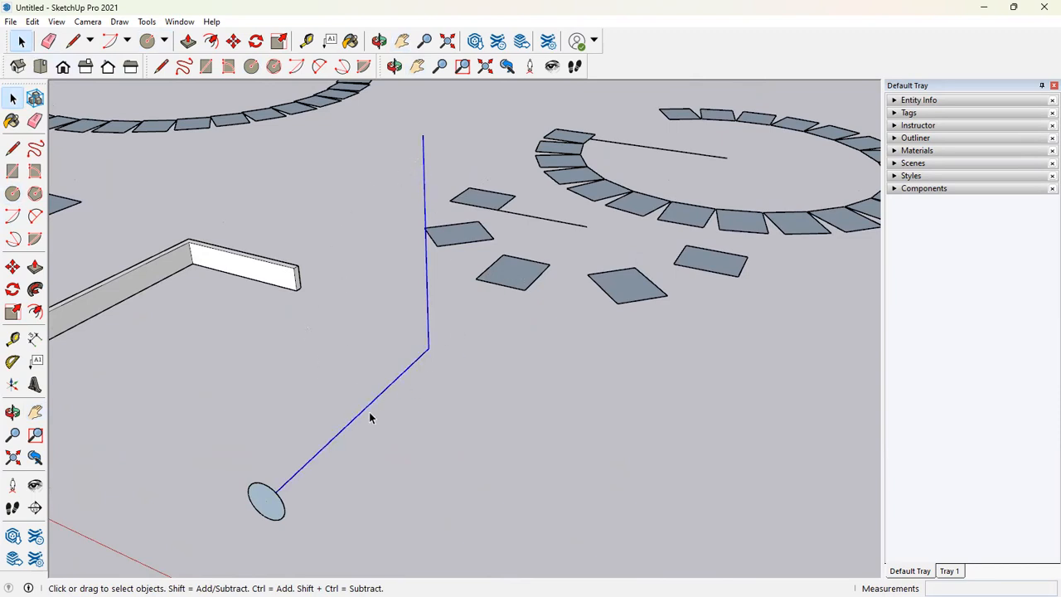
{"action": "middle_click_drag", "start_coordinate": [416, 339], "coordinate": [354, 390]}
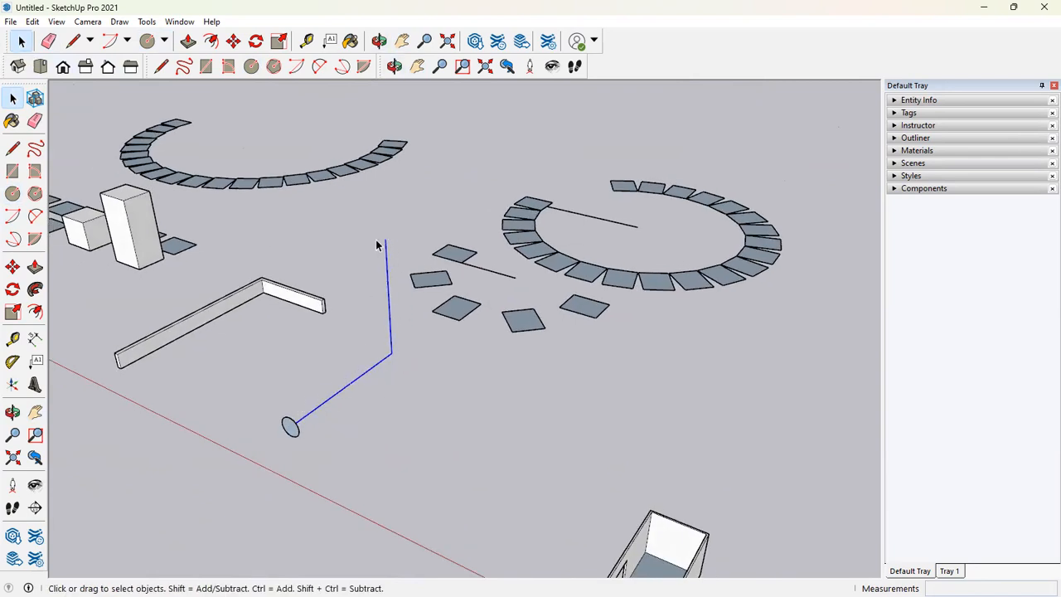
Step: Sweep the circle along the selected bent path with Follow Me to form a pipe
{"action": "left_click", "coordinate": [35, 288]}
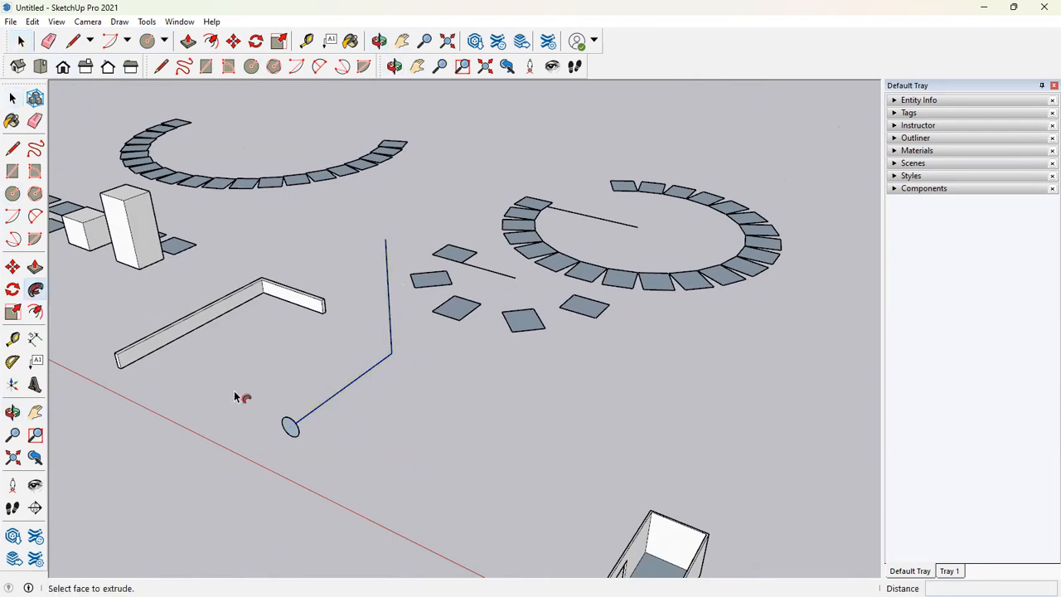
{"action": "left_click", "coordinate": [296, 437]}
{"action": "middle_click_drag", "start_coordinate": [415, 221], "coordinate": [539, 362]}
{"action": "scroll", "coordinate": [461, 373], "scroll_direction": "up", "scroll_amount": 3}
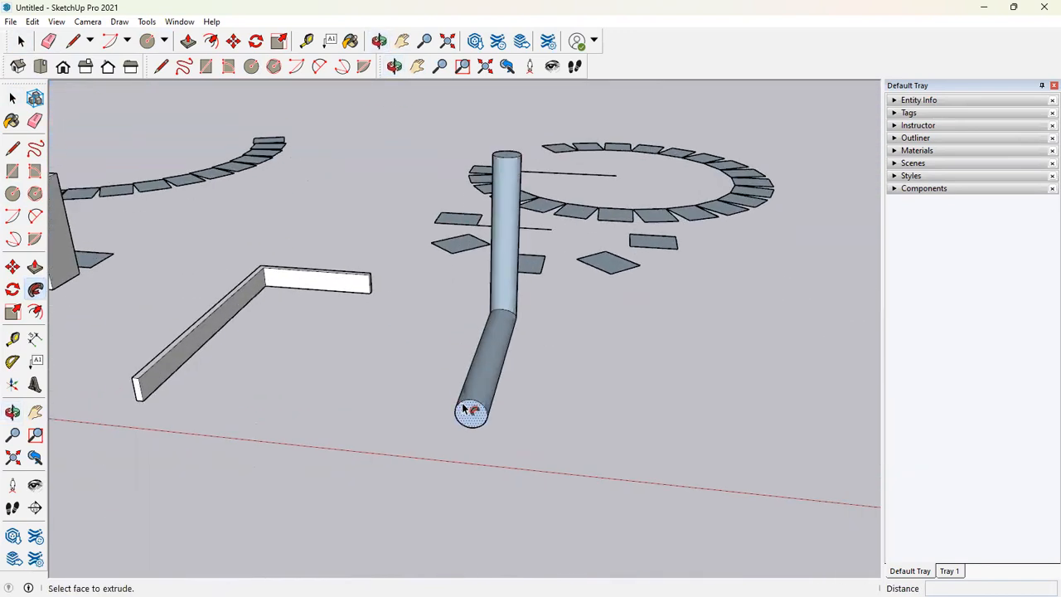
{"action": "middle_click_drag", "start_coordinate": [617, 339], "coordinate": [471, 308]}
{"action": "scroll", "coordinate": [471, 309], "scroll_direction": "down", "scroll_amount": 2}
{"action": "scroll", "coordinate": [505, 299], "scroll_direction": "down", "scroll_amount": 2}
{"action": "middle_click_drag", "start_coordinate": [663, 319], "coordinate": [355, 223]}
Step: Draw a 3' by 7' rectangle on the open ground between the pipe and the hollow box
{"action": "left_click", "coordinate": [21, 40]}
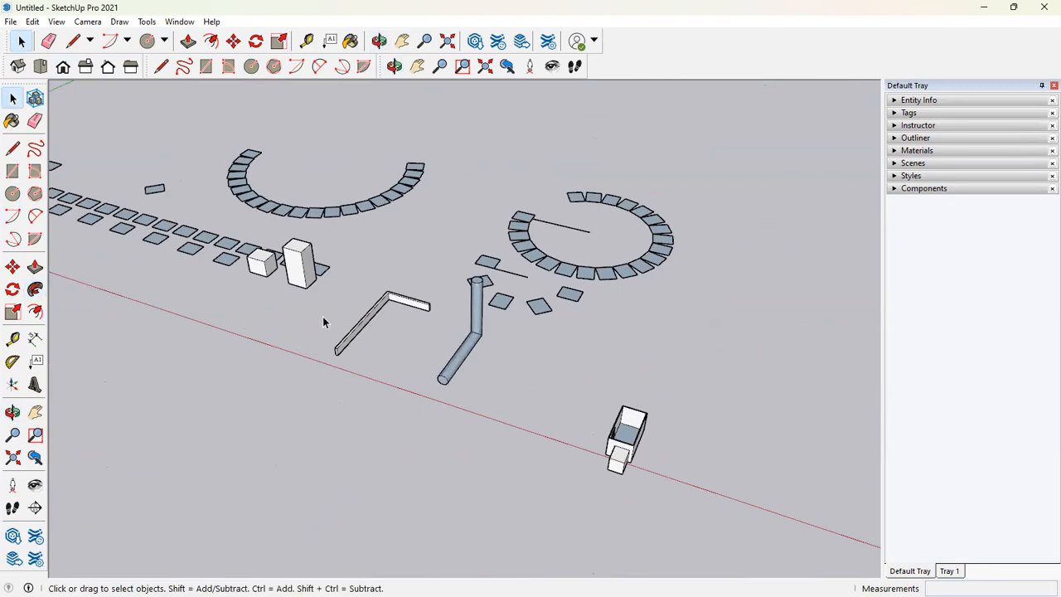
{"action": "scroll", "coordinate": [554, 372], "scroll_direction": "up", "scroll_amount": 4}
{"action": "scroll", "coordinate": [450, 373], "scroll_direction": "down", "scroll_amount": 2}
{"action": "key", "text": "h"}
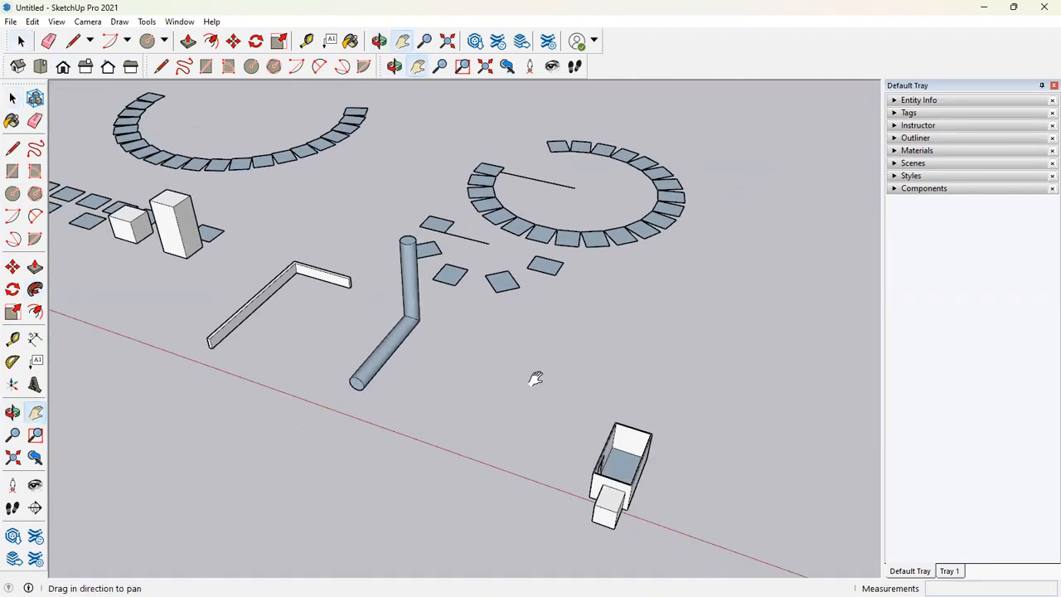
{"action": "left_click_drag", "start_coordinate": [547, 390], "coordinate": [427, 395]}
{"action": "scroll", "coordinate": [448, 414], "scroll_direction": "up", "scroll_amount": 3}
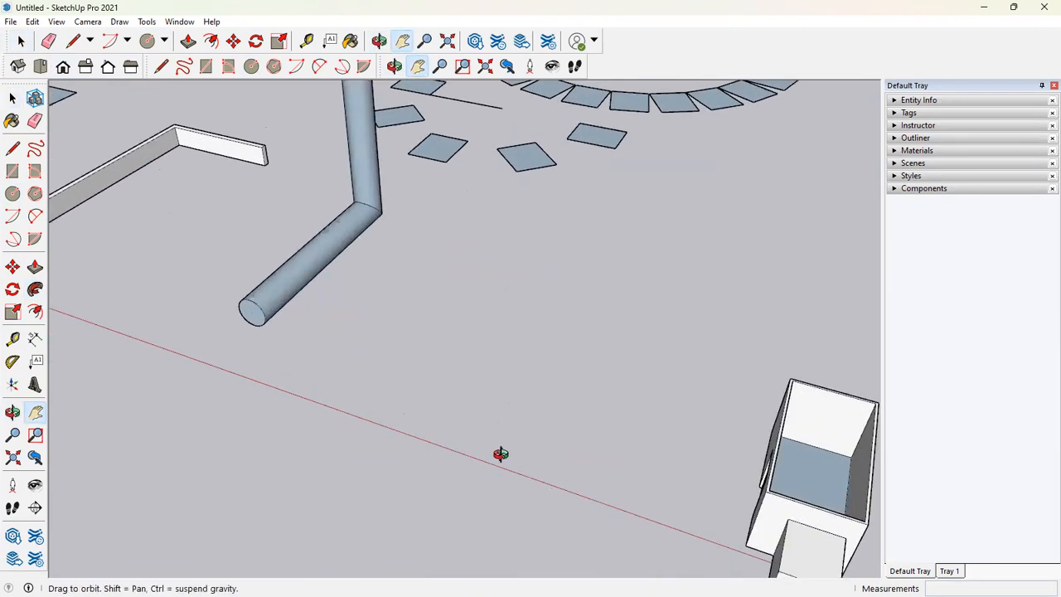
{"action": "scroll", "coordinate": [479, 384], "scroll_direction": "up", "scroll_amount": 1}
{"action": "scroll", "coordinate": [564, 360], "scroll_direction": "up", "scroll_amount": 1}
{"action": "mouse_move", "coordinate": [516, 368]}
{"action": "middle_mouse_down"}
{"action": "mouse_move", "coordinate": [542, 386]}
{"action": "mouse_move", "coordinate": [531, 354]}
{"action": "middle_mouse_up"}
{"action": "left_click", "coordinate": [12, 170]}
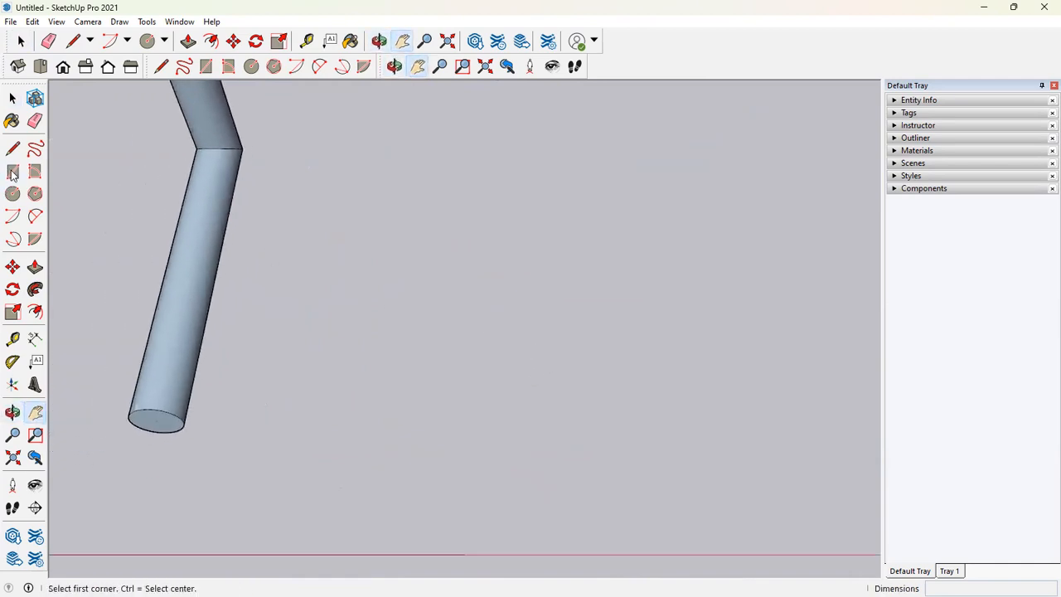
{"action": "left_click", "coordinate": [479, 445]}
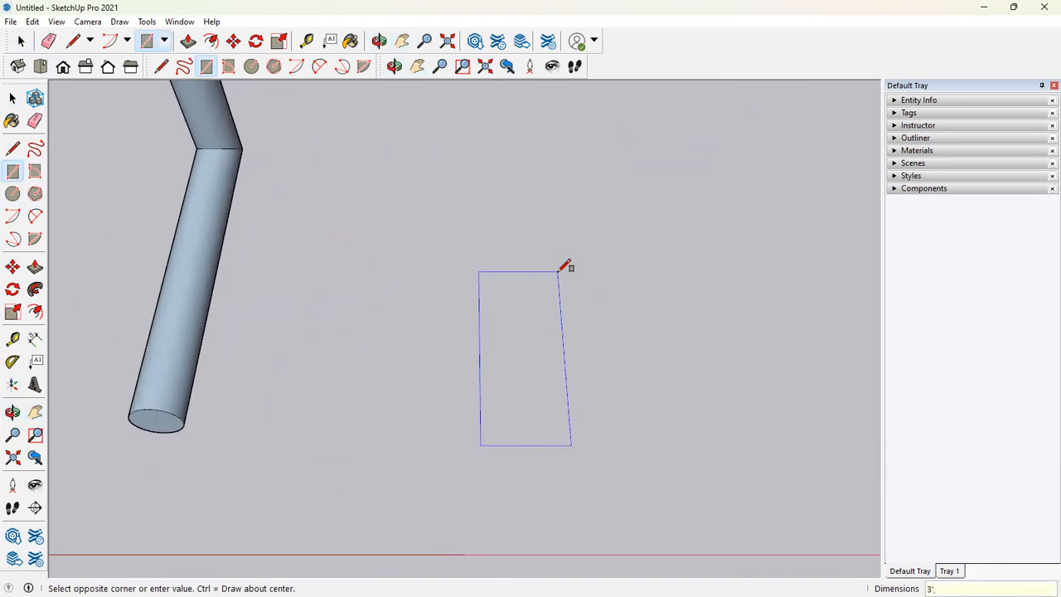
{"action": "key", "text": "Return"}
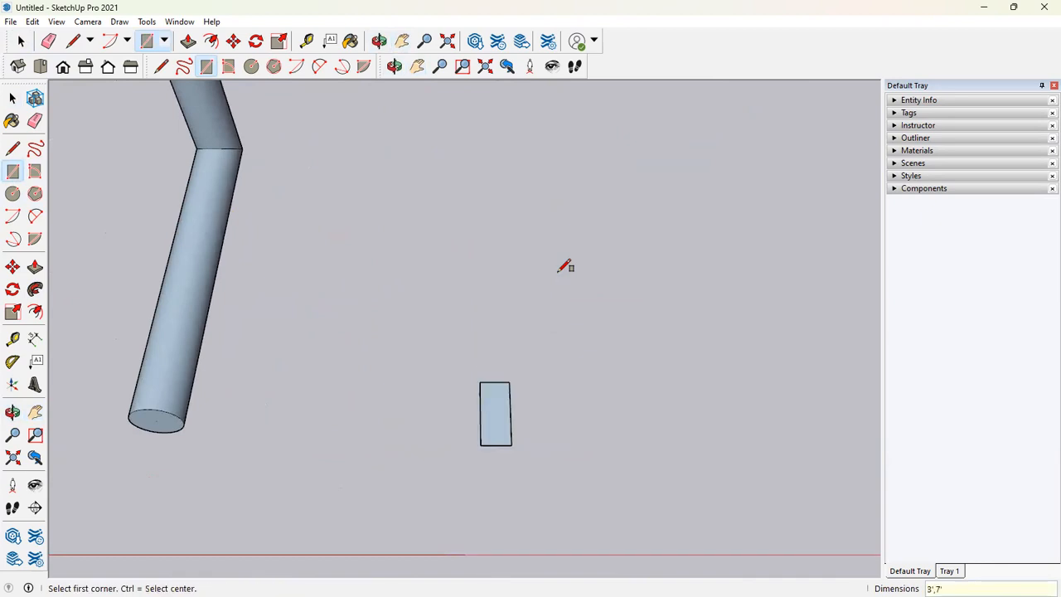
Step: Draw a line across the 3' by 7' rectangle from the midpoint of its long edge to the centre of the face
{"action": "scroll", "coordinate": [514, 439], "scroll_direction": "up", "scroll_amount": 4}
{"action": "scroll", "coordinate": [429, 445], "scroll_direction": "up", "scroll_amount": 4}
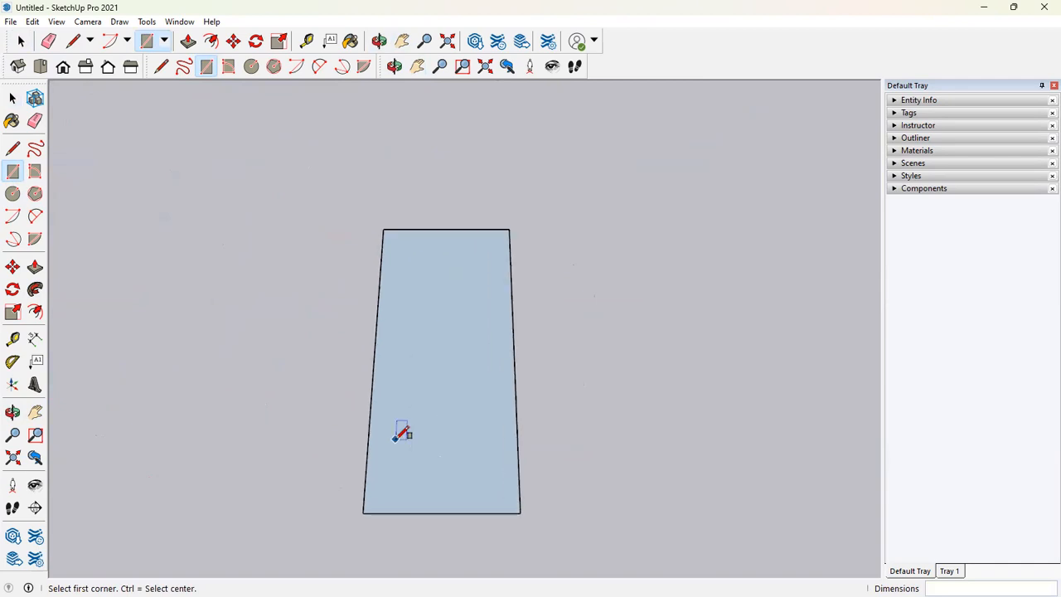
{"action": "scroll", "coordinate": [490, 340], "scroll_direction": "down", "scroll_amount": 2}
{"action": "middle_click_drag", "start_coordinate": [490, 340], "coordinate": [443, 308]}
{"action": "left_click", "coordinate": [12, 149]}
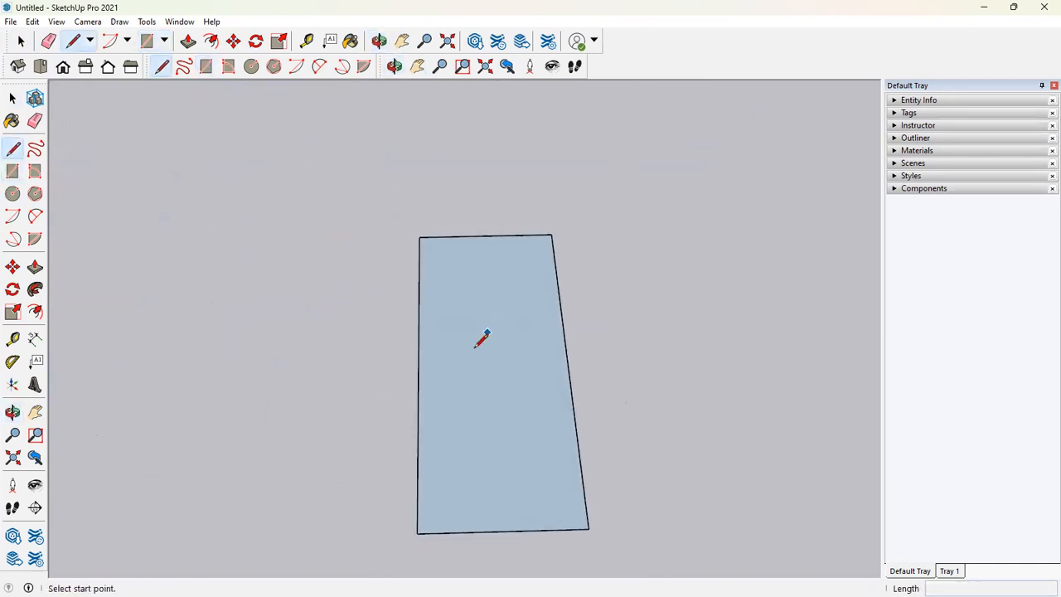
{"action": "left_click", "coordinate": [419, 366]}
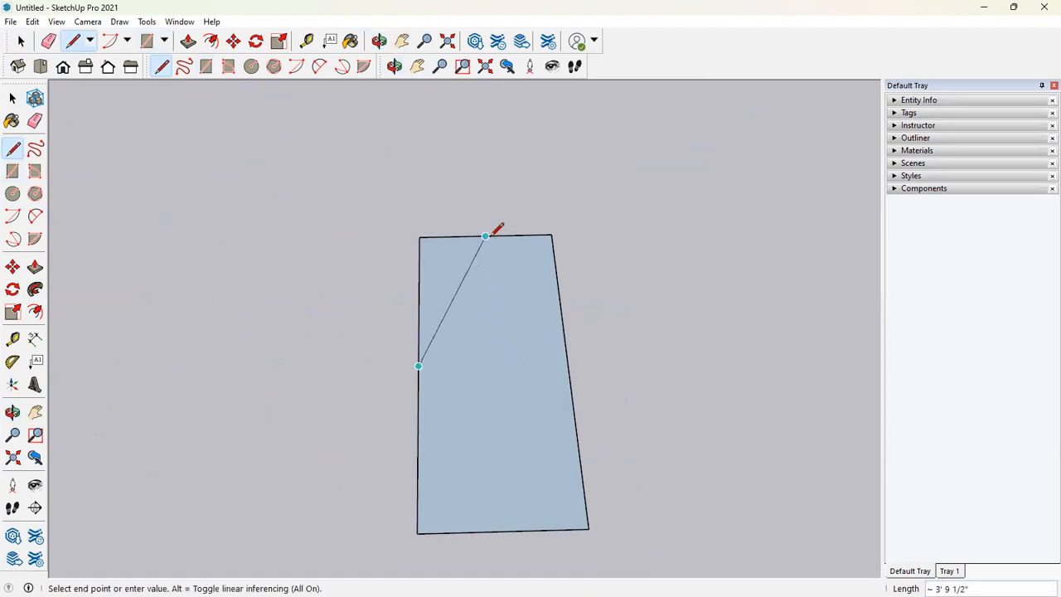
{"action": "left_click", "coordinate": [494, 364]}
Step: Complete a 2" high upright rectangular face standing on the line that runs from the long edge to the rectangle's centre
{"action": "middle_click_drag", "start_coordinate": [498, 362], "coordinate": [541, 299]}
{"action": "scroll", "coordinate": [506, 348], "scroll_direction": "up", "scroll_amount": 3}
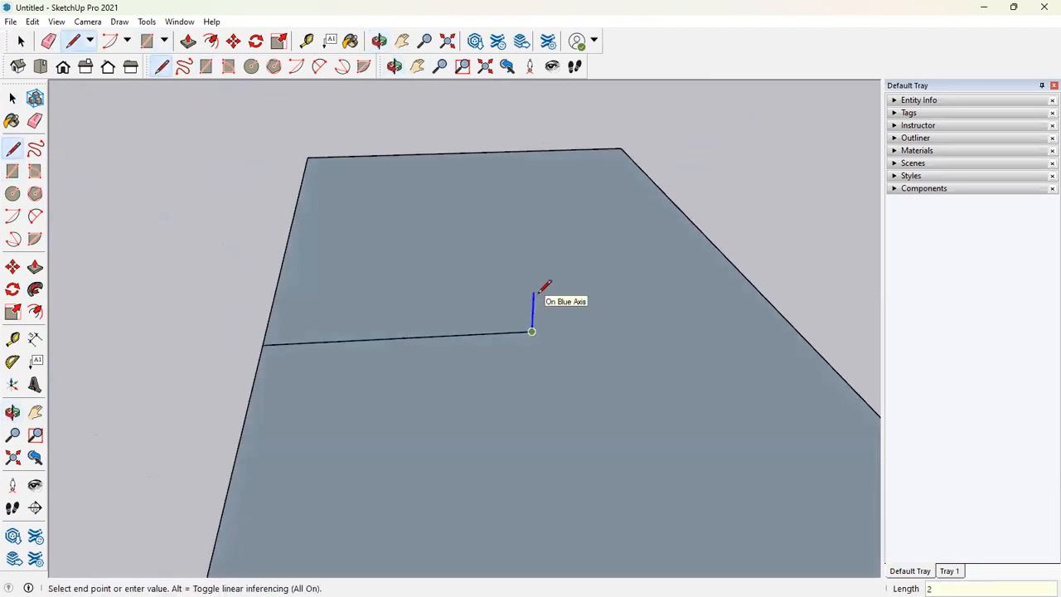
{"action": "left_click", "coordinate": [532, 305]}
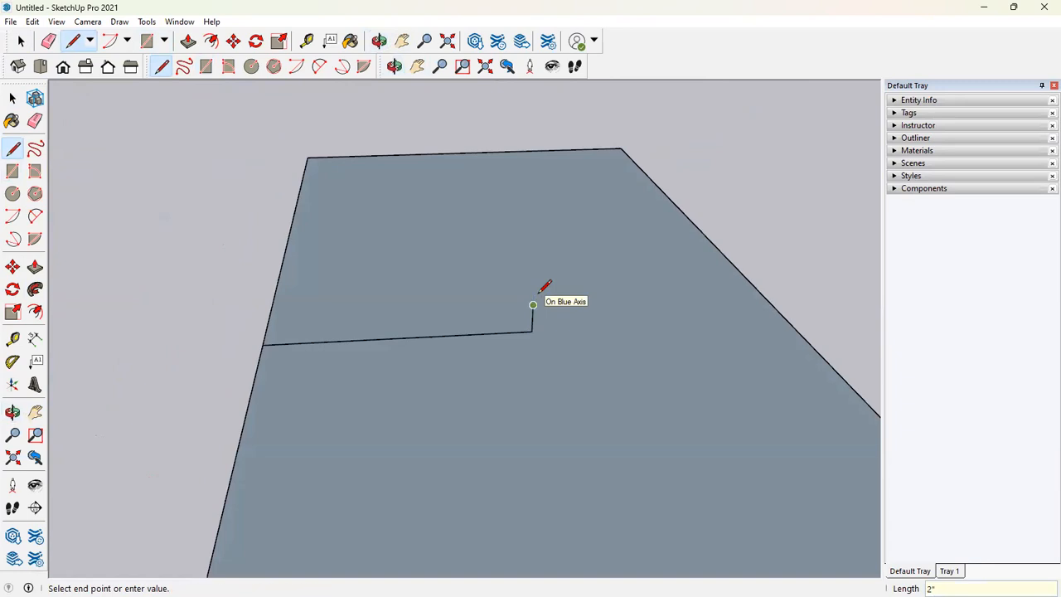
{"action": "left_click", "coordinate": [259, 318]}
{"action": "left_click", "coordinate": [262, 344]}
{"action": "middle_click_drag", "start_coordinate": [300, 332], "coordinate": [446, 293]}
{"action": "scroll", "coordinate": [369, 300], "scroll_direction": "up", "scroll_amount": 3}
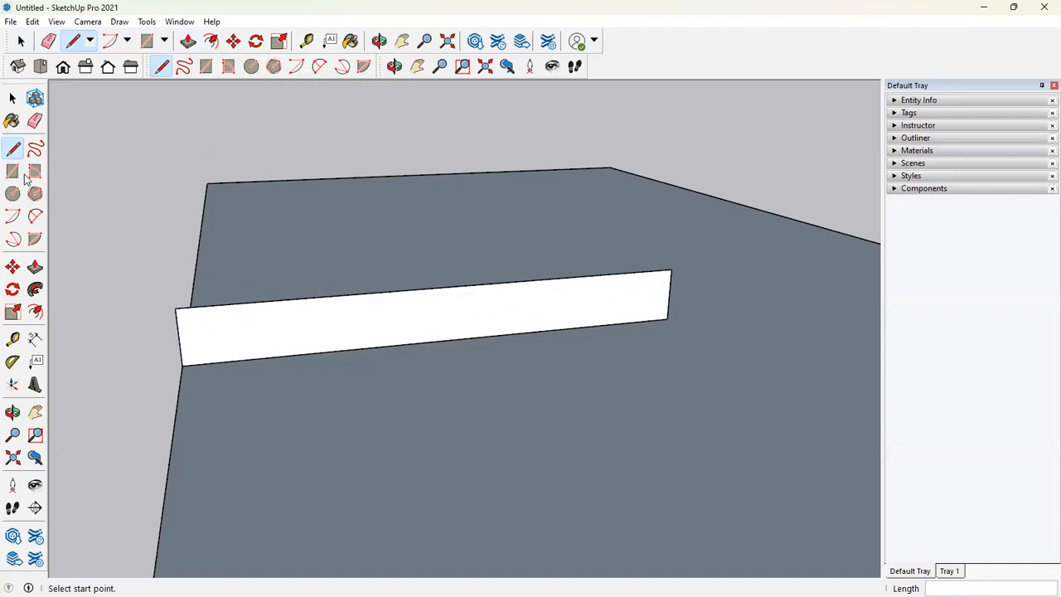
Step: Measure the length of the upright face's base edge with the Tape Measure, without placing a guide
{"action": "left_click", "coordinate": [12, 98]}
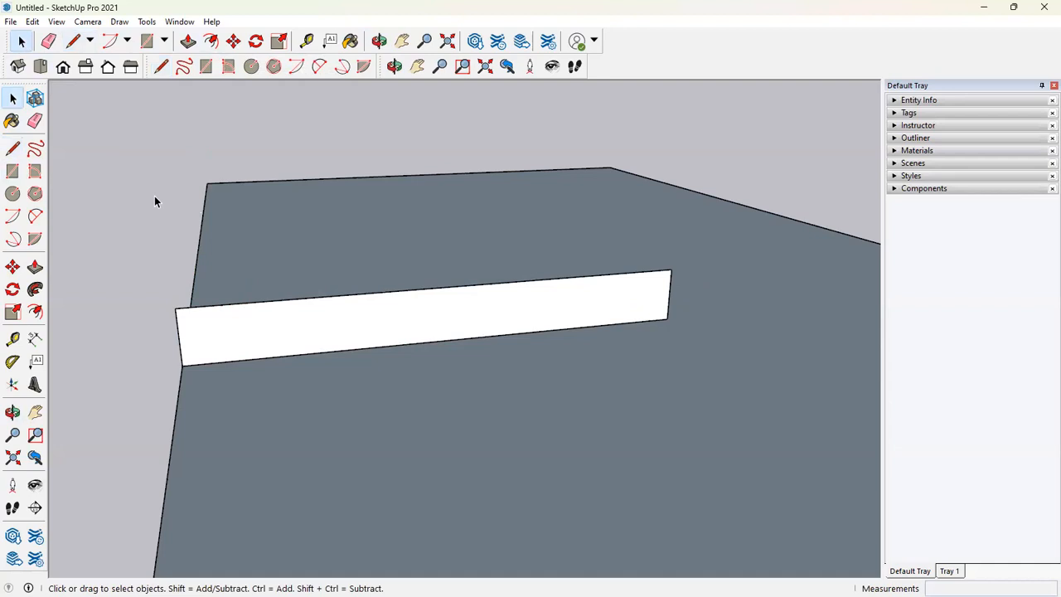
{"action": "left_click", "coordinate": [14, 340]}
{"action": "mouse_move", "coordinate": [227, 343]}
{"action": "middle_mouse_down"}
{"action": "mouse_move", "coordinate": [234, 298]}
{"action": "mouse_move", "coordinate": [273, 351]}
{"action": "mouse_move", "coordinate": [219, 344]}
{"action": "middle_mouse_up"}
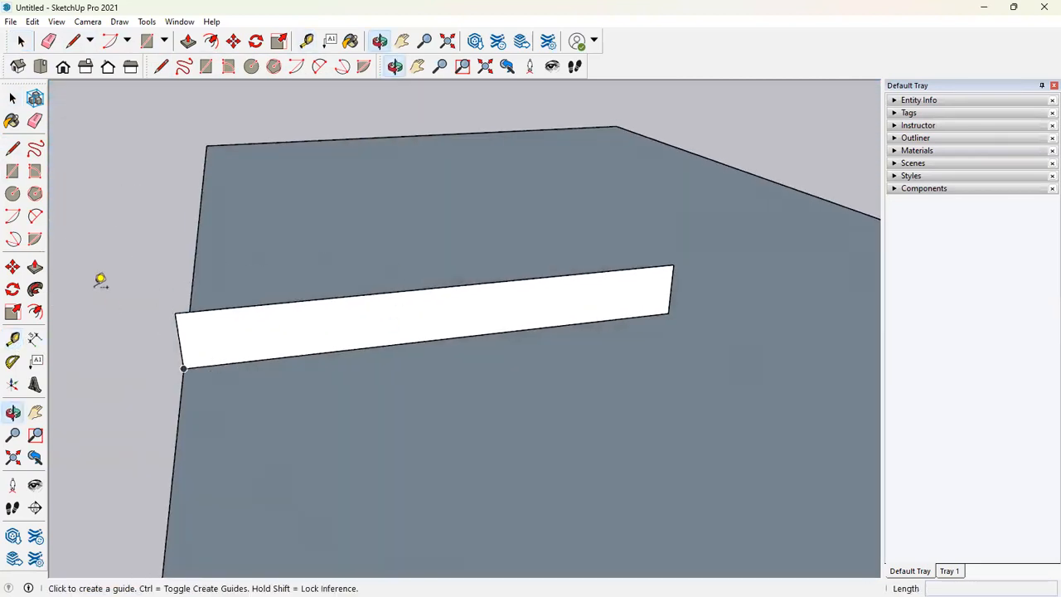
{"action": "middle_click_drag", "start_coordinate": [279, 287], "coordinate": [192, 355]}
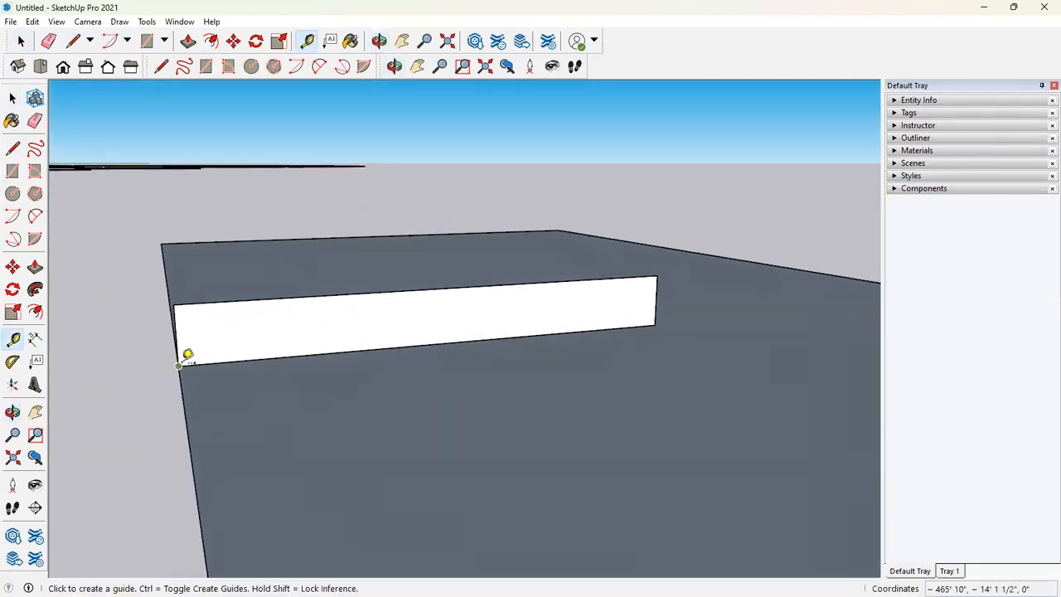
{"action": "left_click", "coordinate": [180, 365]}
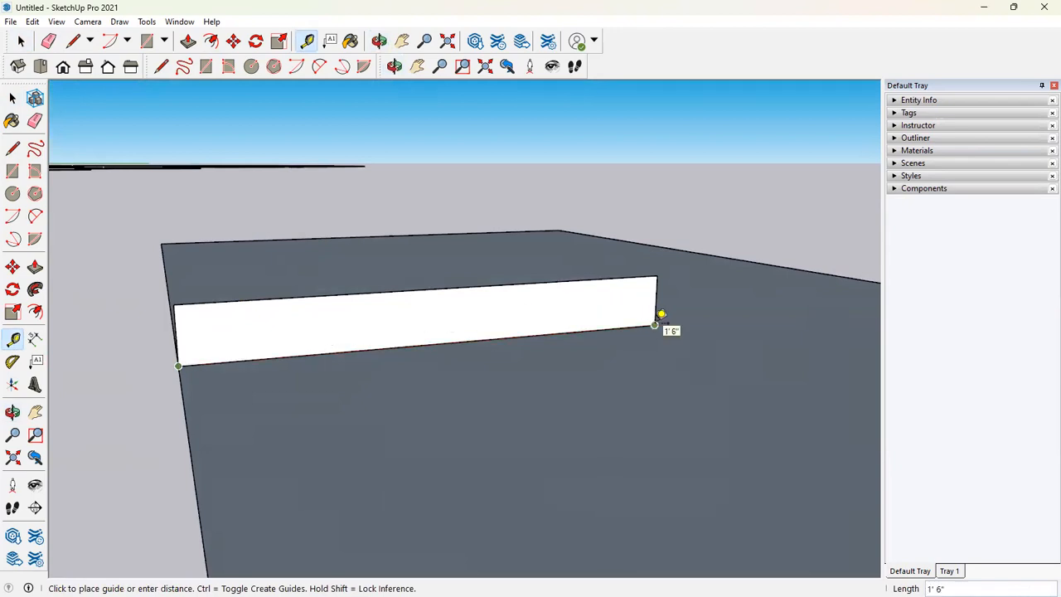
{"action": "key", "text": "Escape"}
Step: Place a 2" guide line outward from the upright face's outer base corner, continuing the line of its base edge
{"action": "left_click", "coordinate": [175, 335]}
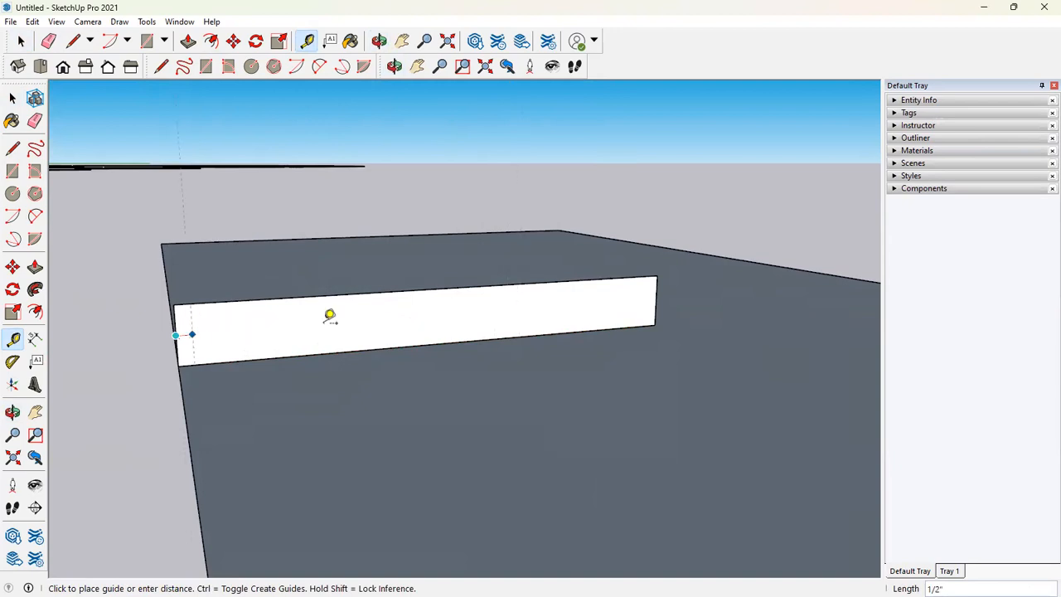
{"action": "key", "text": "Escape"}
{"action": "middle_click_drag", "start_coordinate": [183, 360], "coordinate": [199, 386]}
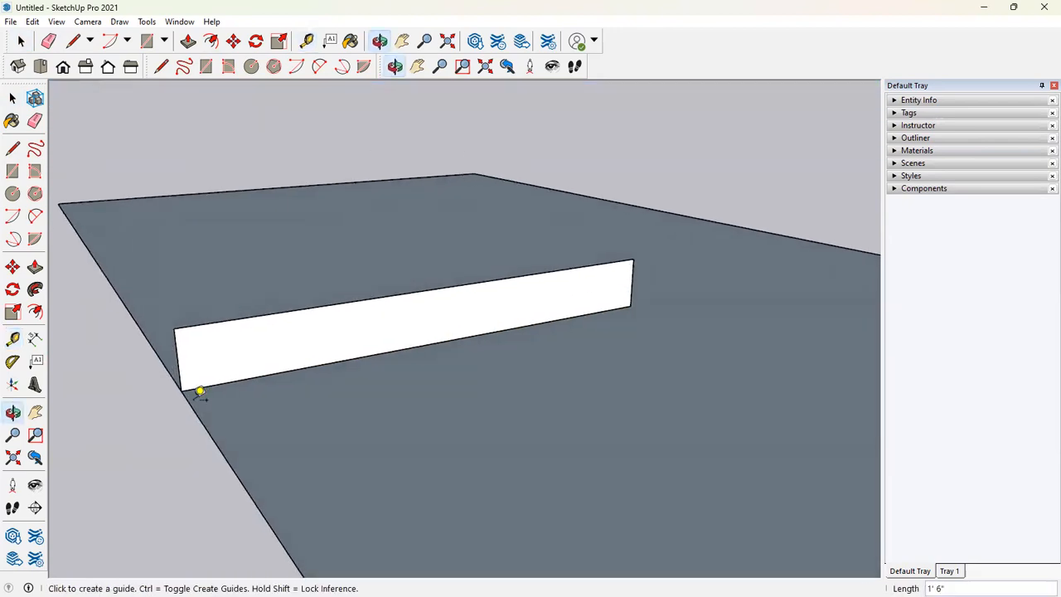
{"action": "left_click", "coordinate": [181, 389]}
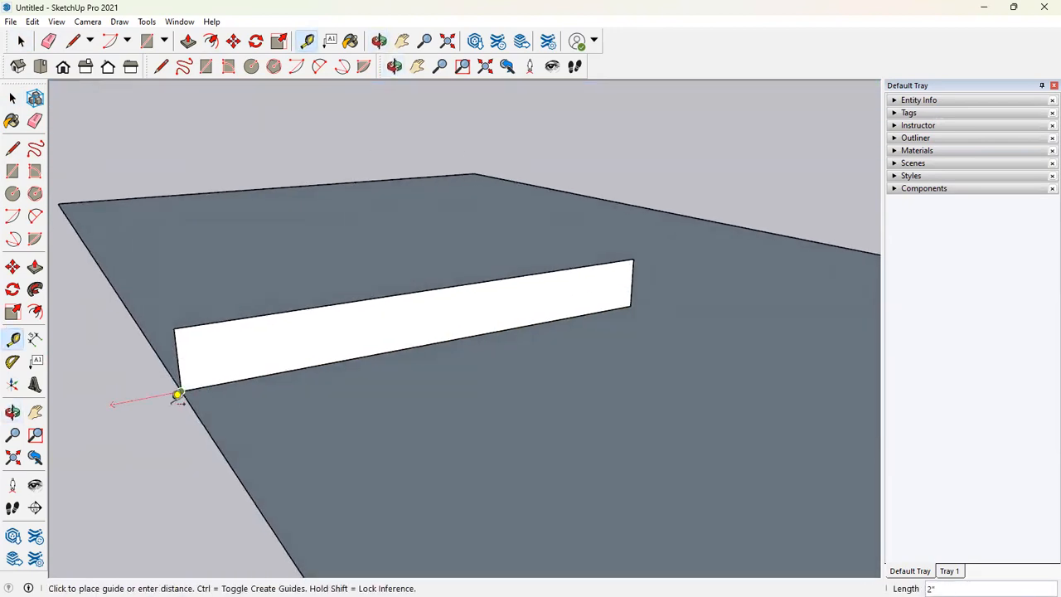
Step: Place a vertical guide on the upright face, offset inward from its outer short edge
{"action": "middle_click_drag", "start_coordinate": [249, 363], "coordinate": [287, 310]}
{"action": "scroll", "coordinate": [281, 312], "scroll_direction": "up", "scroll_amount": 2}
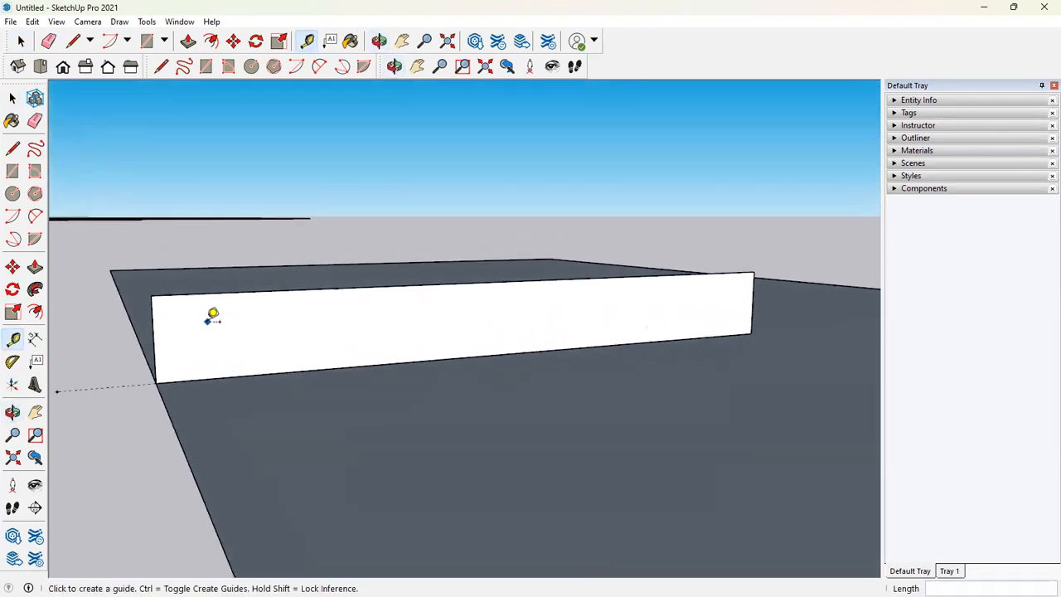
{"action": "left_click", "coordinate": [160, 321]}
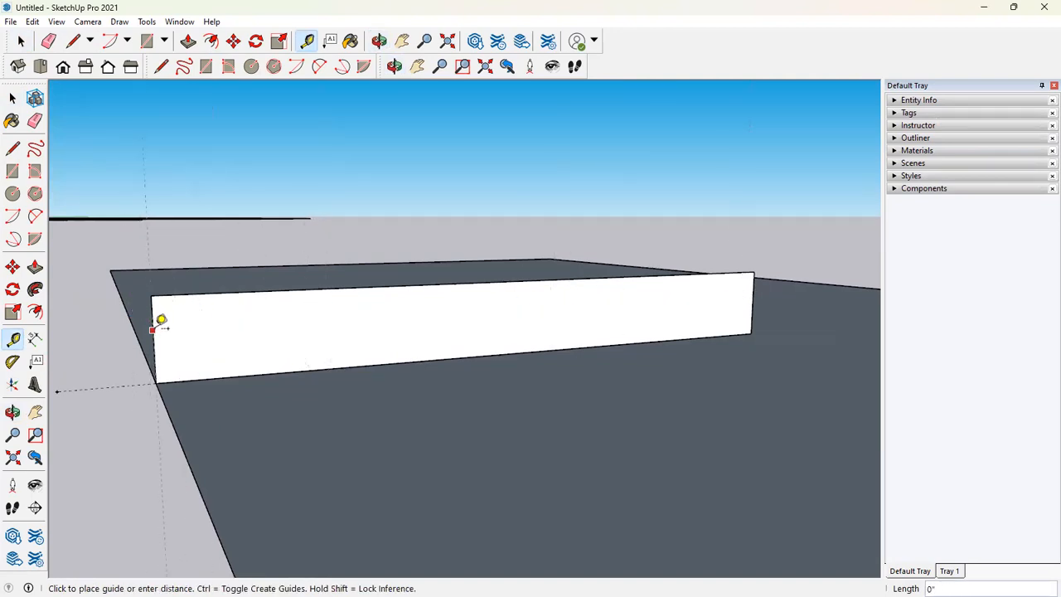
{"action": "left_click", "coordinate": [161, 321]}
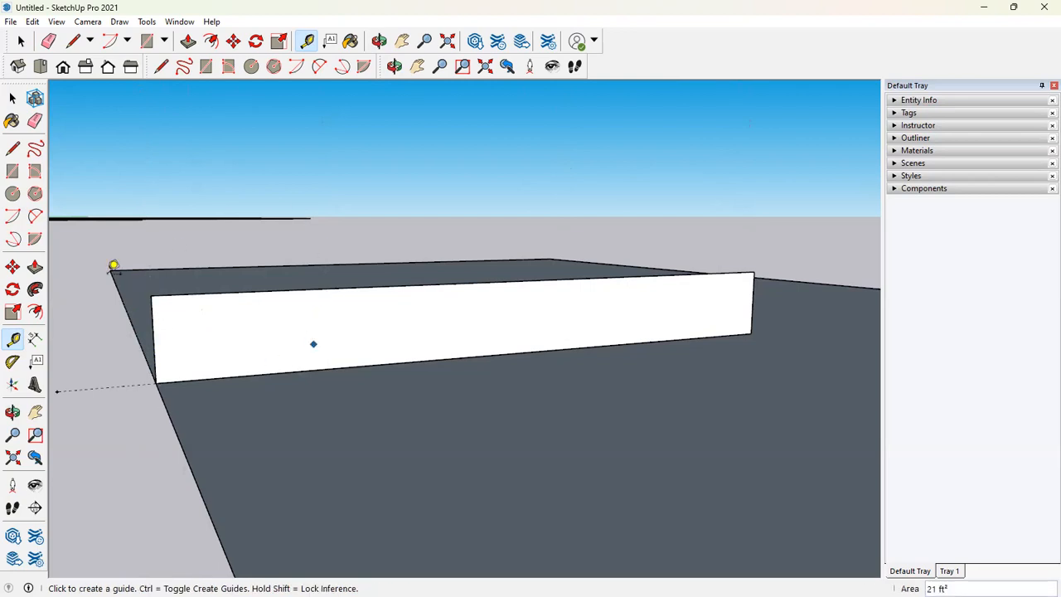
{"action": "scroll", "coordinate": [423, 244], "scroll_direction": "down", "scroll_amount": 3}
{"action": "scroll", "coordinate": [275, 290], "scroll_direction": "up", "scroll_amount": 3}
{"action": "middle_click_drag", "start_coordinate": [305, 294], "coordinate": [287, 332]}
{"action": "left_click", "coordinate": [267, 280]}
{"action": "scroll", "coordinate": [265, 285], "scroll_direction": "up", "scroll_amount": 1}
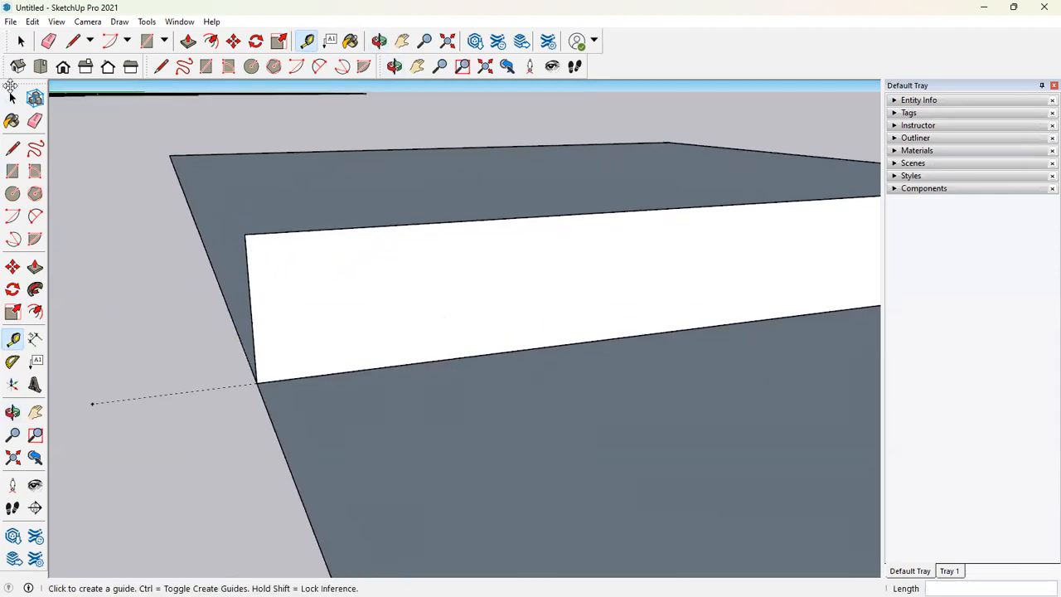
{"action": "left_click", "coordinate": [249, 290]}
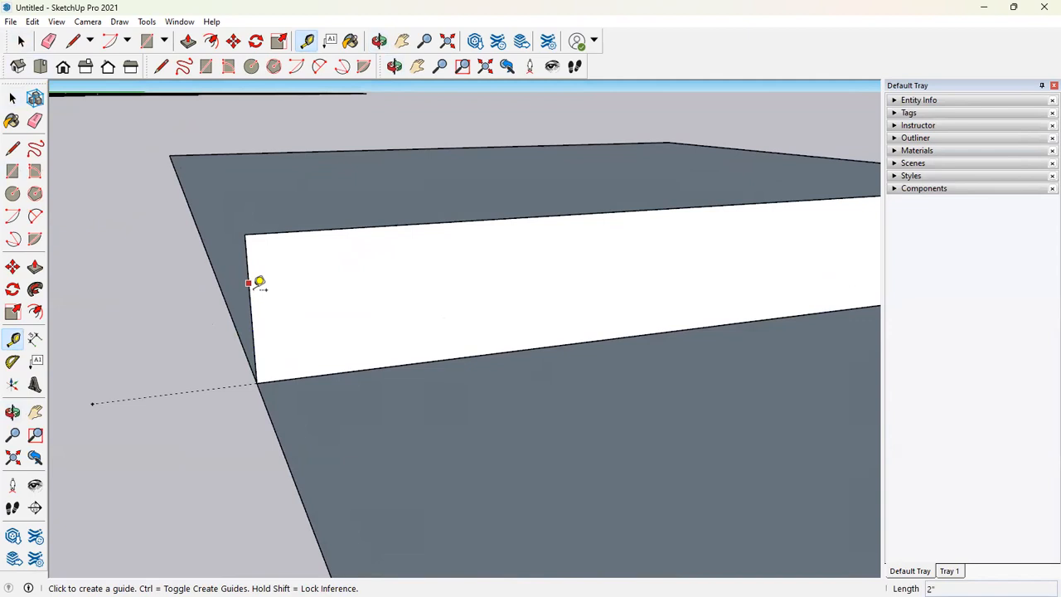
{"action": "left_click", "coordinate": [249, 287]}
{"action": "scroll", "coordinate": [344, 290], "scroll_direction": "down", "scroll_amount": 2}
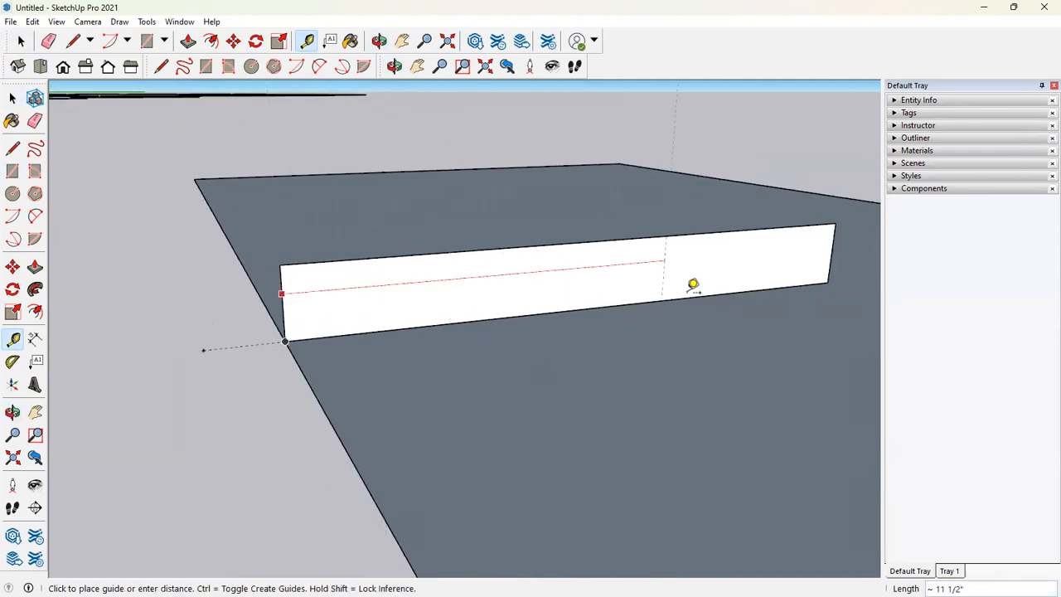
{"action": "left_click", "coordinate": [379, 297]}
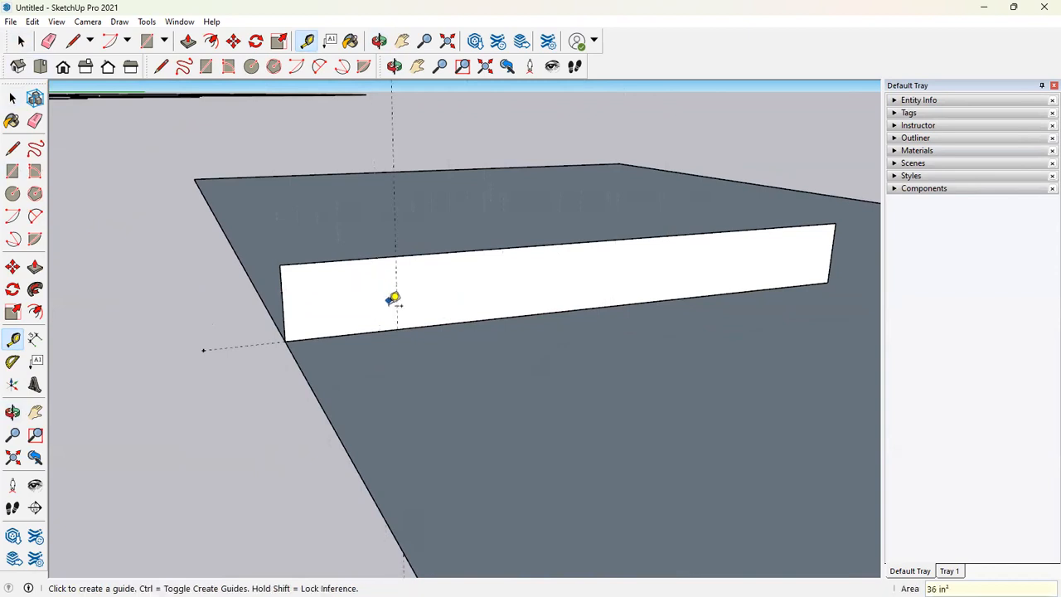
Step: Place a second vertical guide on the upright face, 3" inward from its short edge at the rectangle's centre
{"action": "scroll", "coordinate": [393, 298], "scroll_direction": "down", "scroll_amount": 3}
{"action": "scroll", "coordinate": [369, 310], "scroll_direction": "up", "scroll_amount": 3}
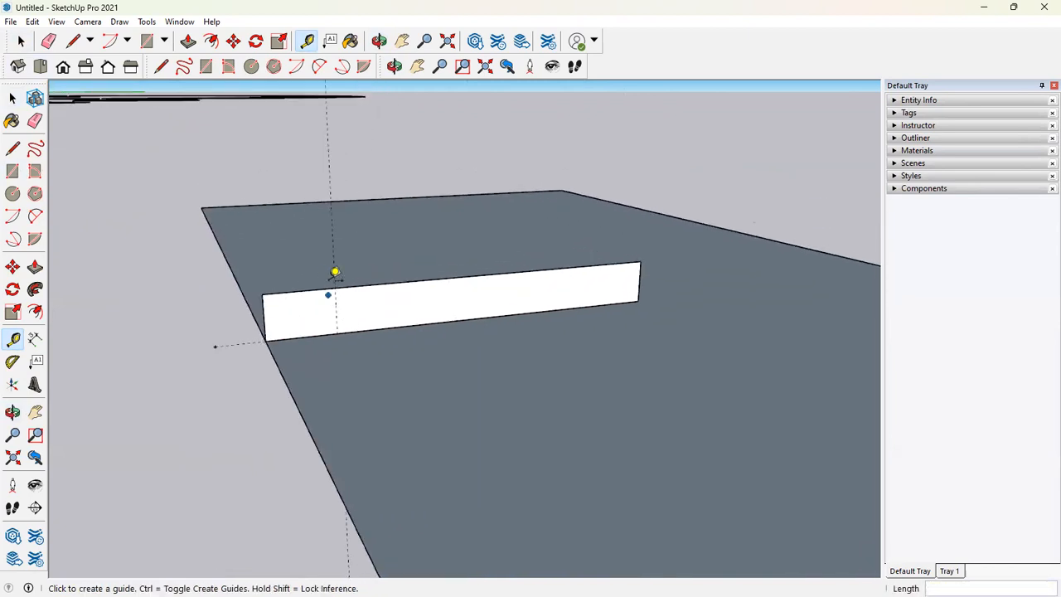
{"action": "scroll", "coordinate": [540, 307], "scroll_direction": "up", "scroll_amount": 2}
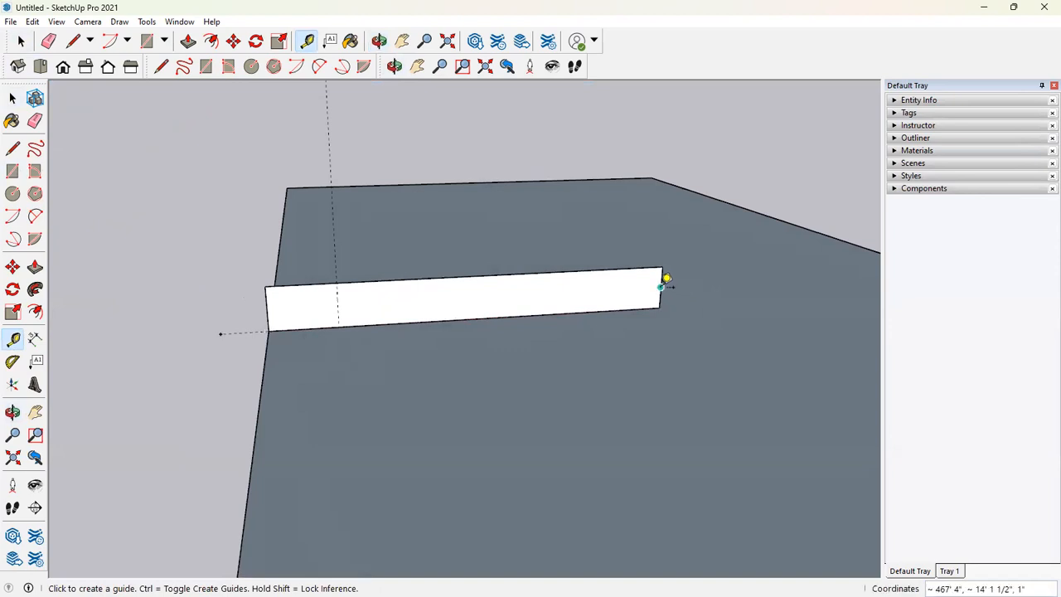
{"action": "left_click", "coordinate": [661, 286]}
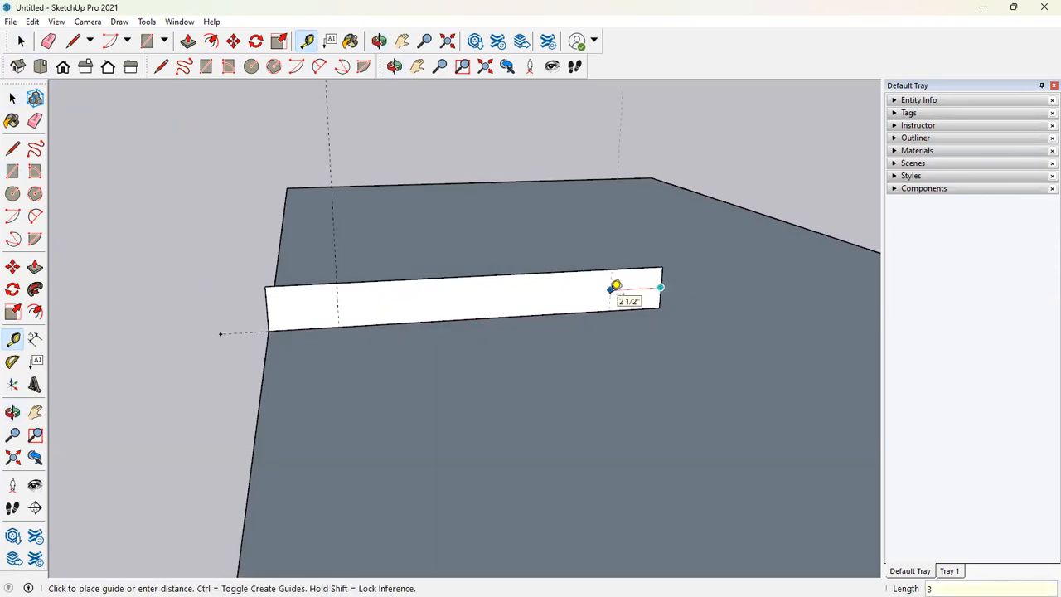
{"action": "left_click", "coordinate": [615, 287]}
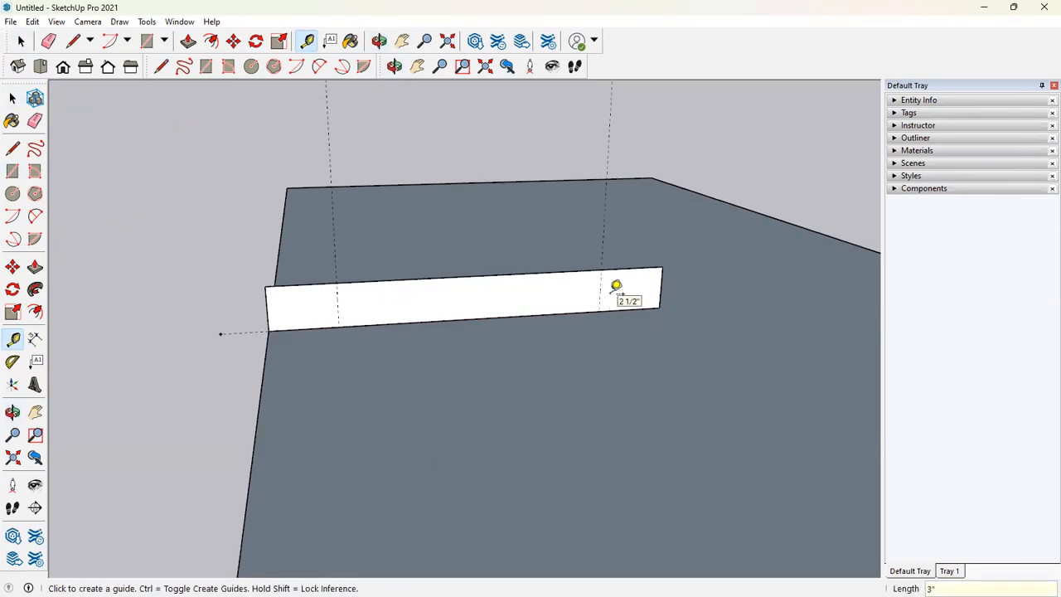
Step: Place a guide line outward from the upright face's upper outer corner, in line with its upper edge
{"action": "middle_click_drag", "start_coordinate": [216, 363], "coordinate": [307, 254]}
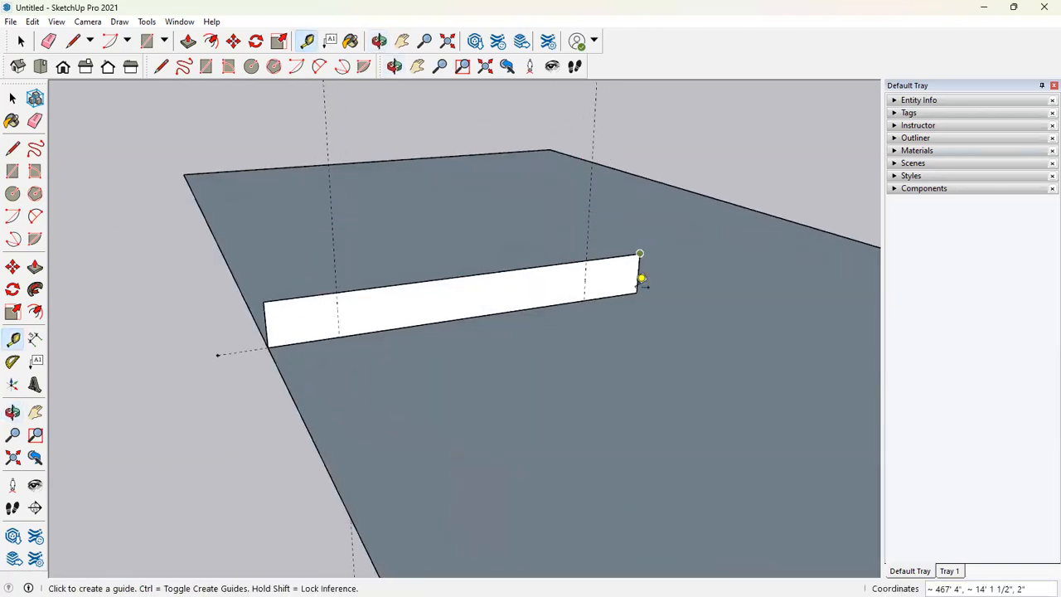
{"action": "scroll", "coordinate": [261, 360], "scroll_direction": "up", "scroll_amount": 6}
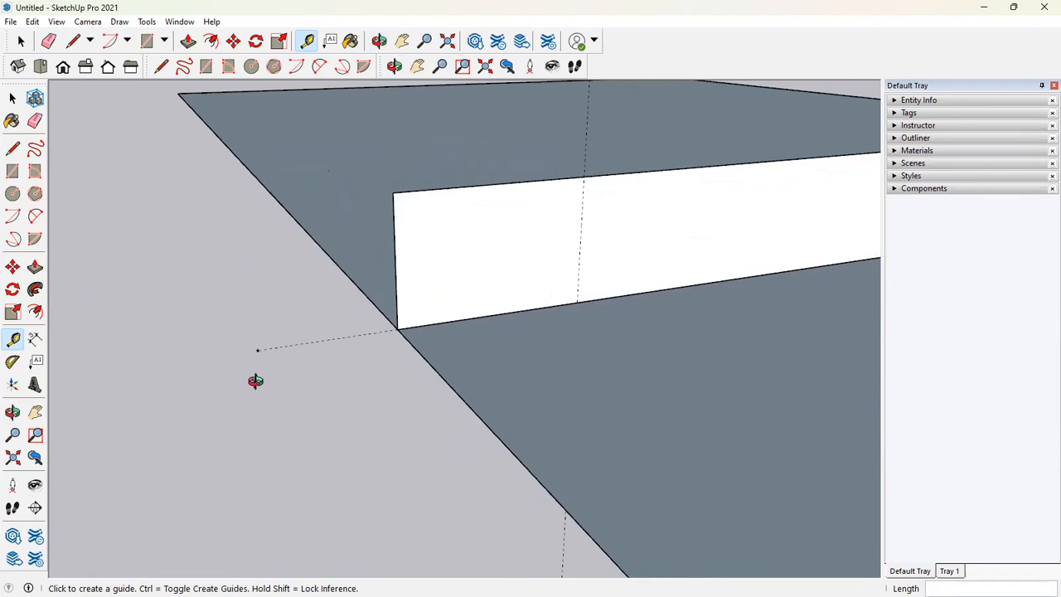
{"action": "middle_click_drag", "start_coordinate": [255, 381], "coordinate": [282, 365]}
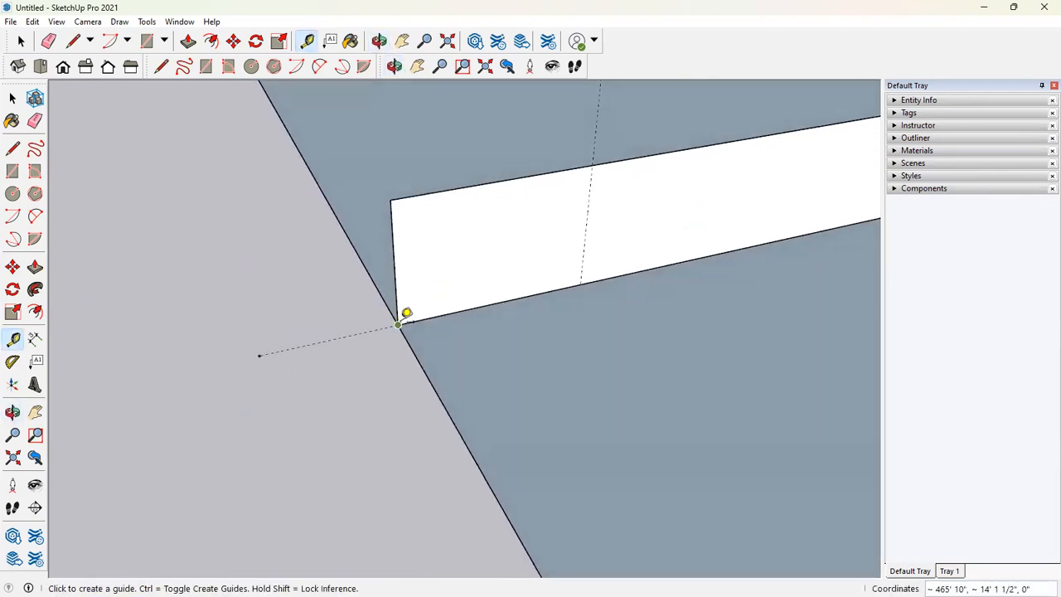
{"action": "left_click", "coordinate": [391, 199]}
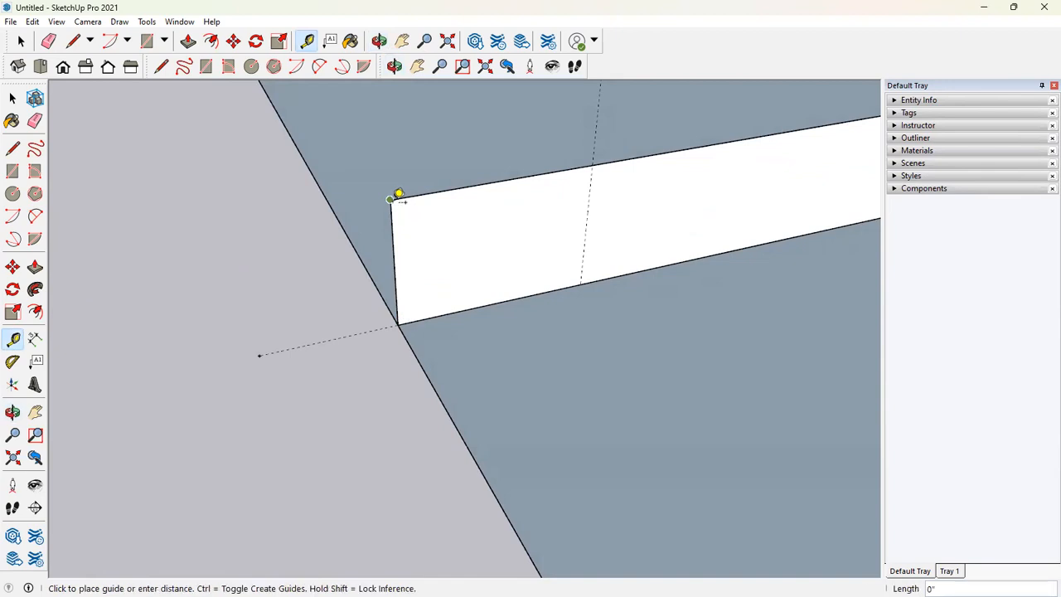
{"action": "key", "text": "Escape"}
{"action": "scroll", "coordinate": [184, 349], "scroll_direction": "down", "scroll_amount": 4}
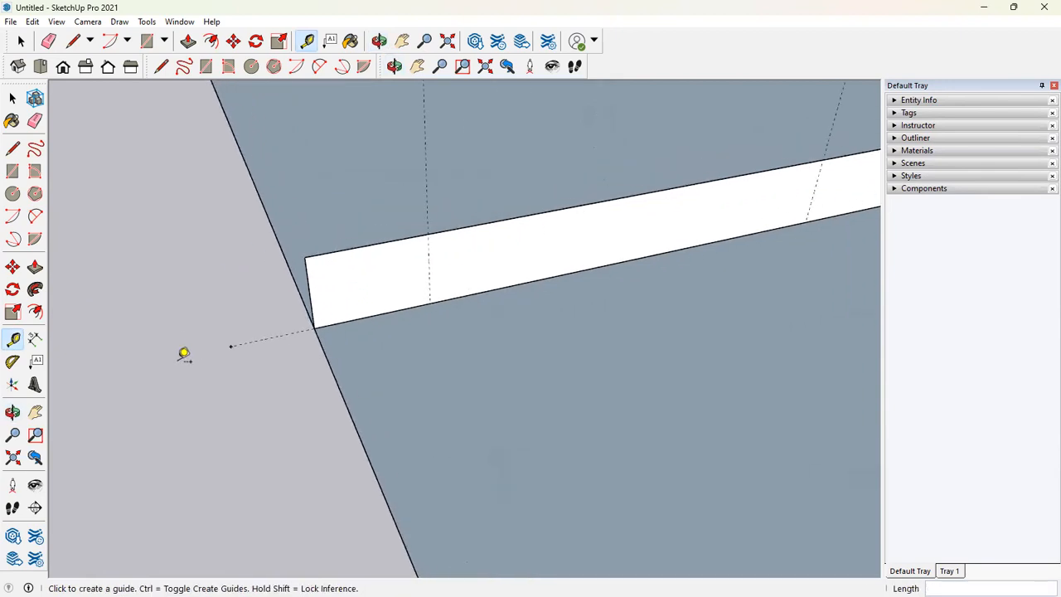
{"action": "scroll", "coordinate": [211, 317], "scroll_direction": "up", "scroll_amount": 2}
{"action": "left_click", "coordinate": [314, 246]}
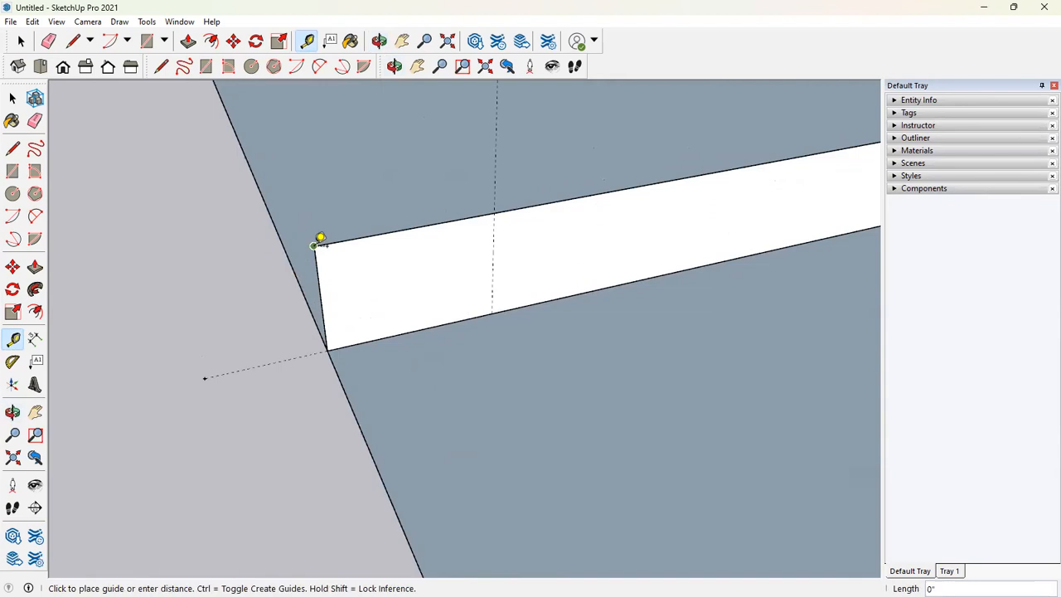
{"action": "left_click", "coordinate": [135, 279]}
Step: Erase the long guide line outside the rectangle and both vertical guides on the upright face
{"action": "scroll", "coordinate": [540, 329], "scroll_direction": "down", "scroll_amount": 5}
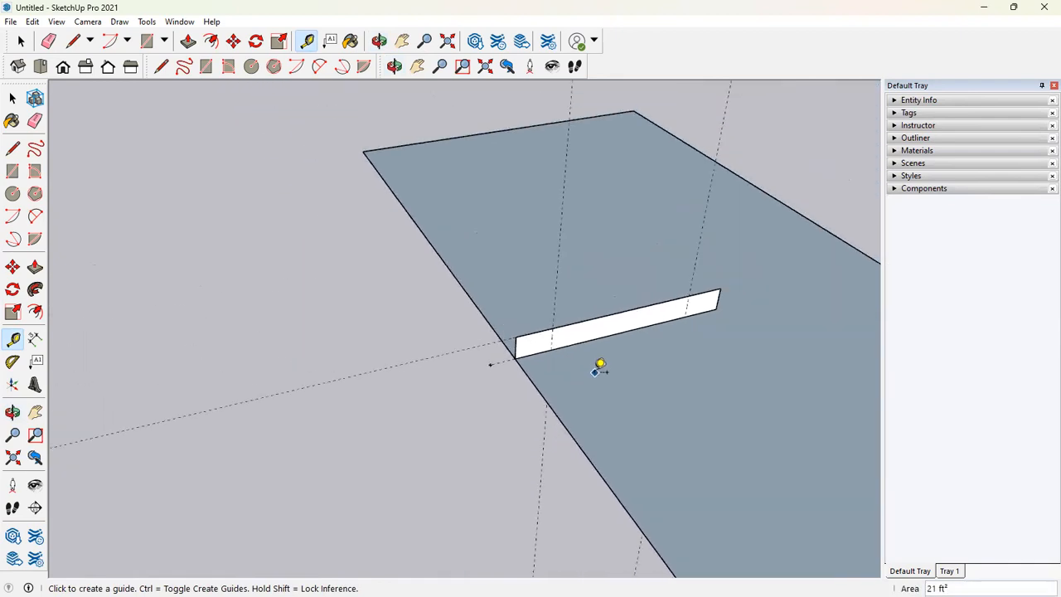
{"action": "scroll", "coordinate": [598, 368], "scroll_direction": "down", "scroll_amount": 3}
{"action": "scroll", "coordinate": [365, 426], "scroll_direction": "up", "scroll_amount": 2}
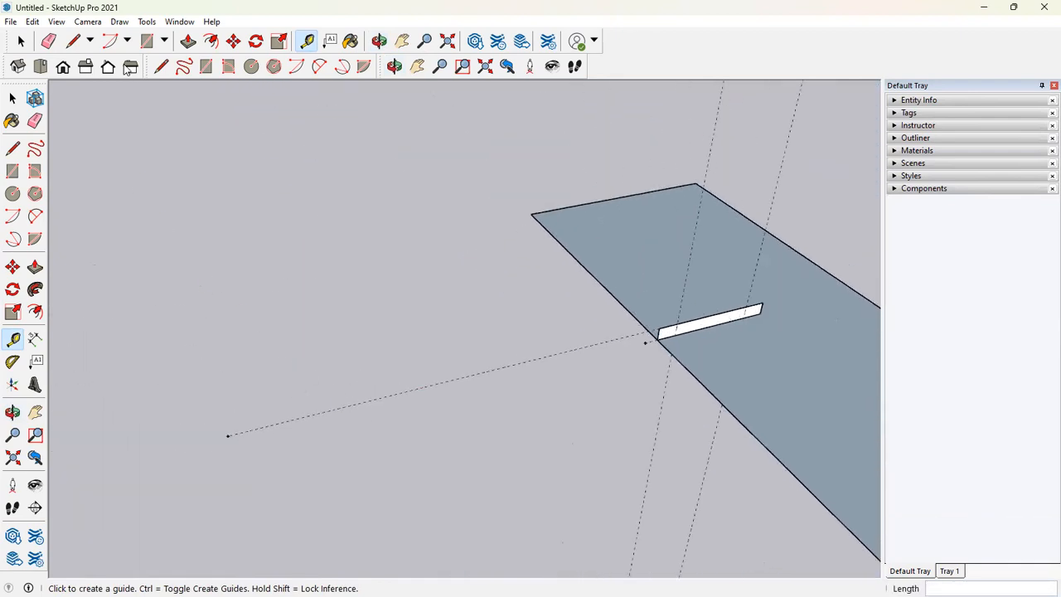
{"action": "left_click", "coordinate": [23, 42]}
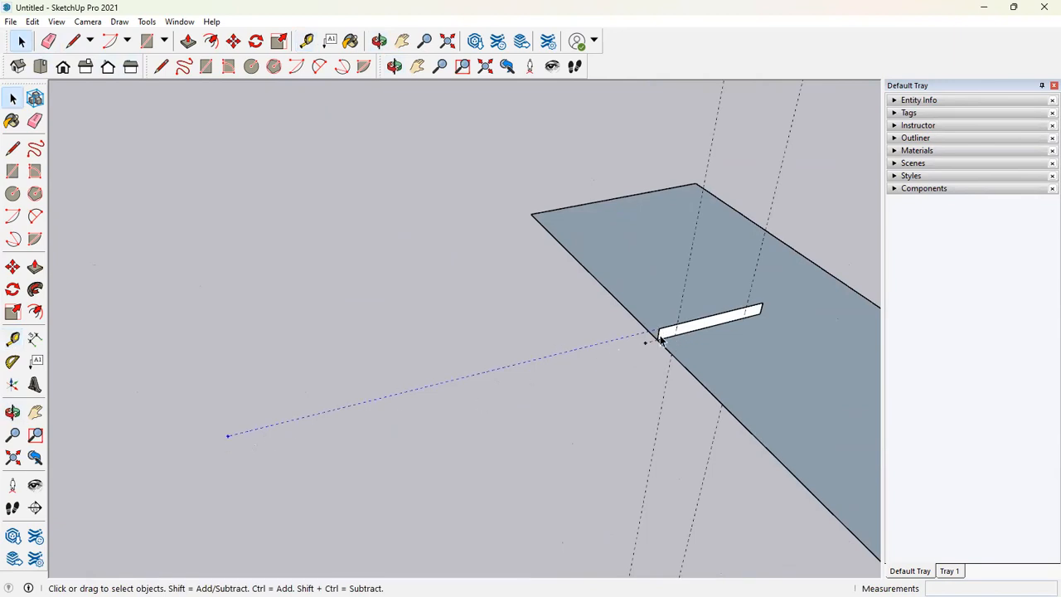
{"action": "middle_click_drag", "start_coordinate": [245, 433], "coordinate": [248, 431]}
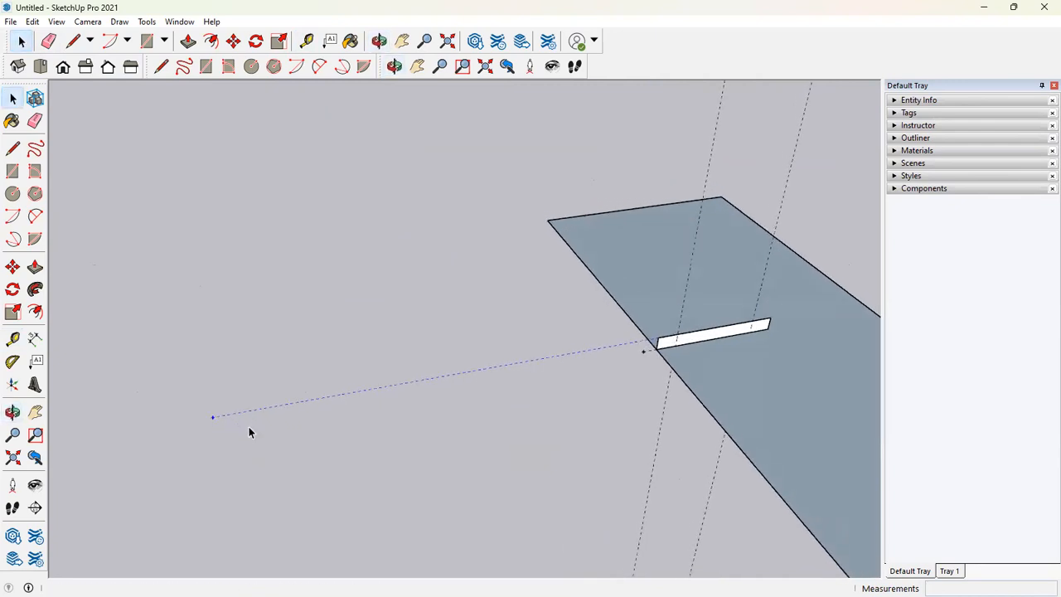
{"action": "scroll", "coordinate": [539, 406], "scroll_direction": "down", "scroll_amount": 3}
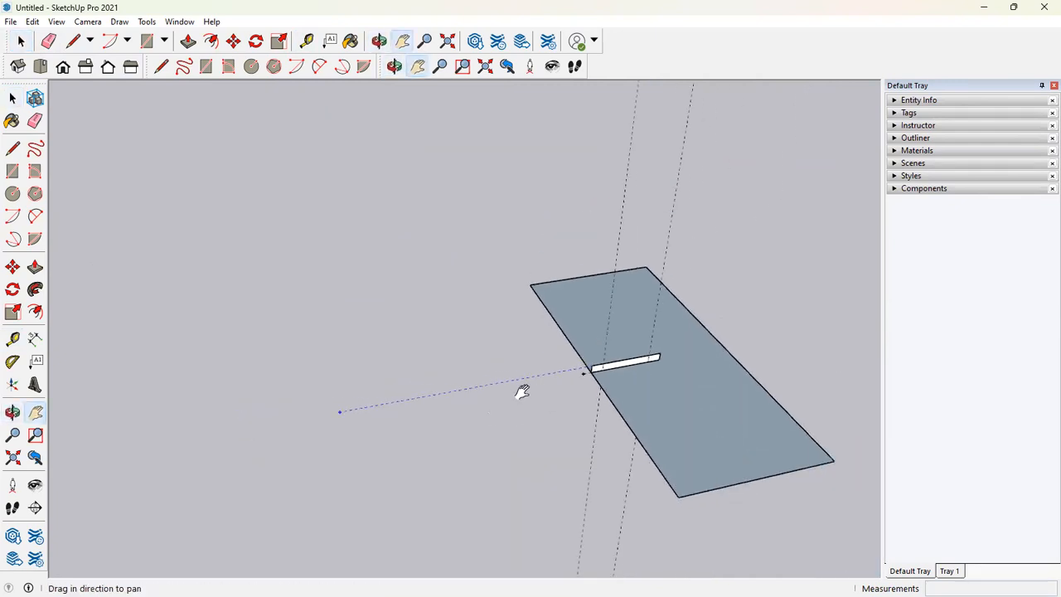
{"action": "middle_click_drag", "start_coordinate": [670, 360], "coordinate": [680, 273]}
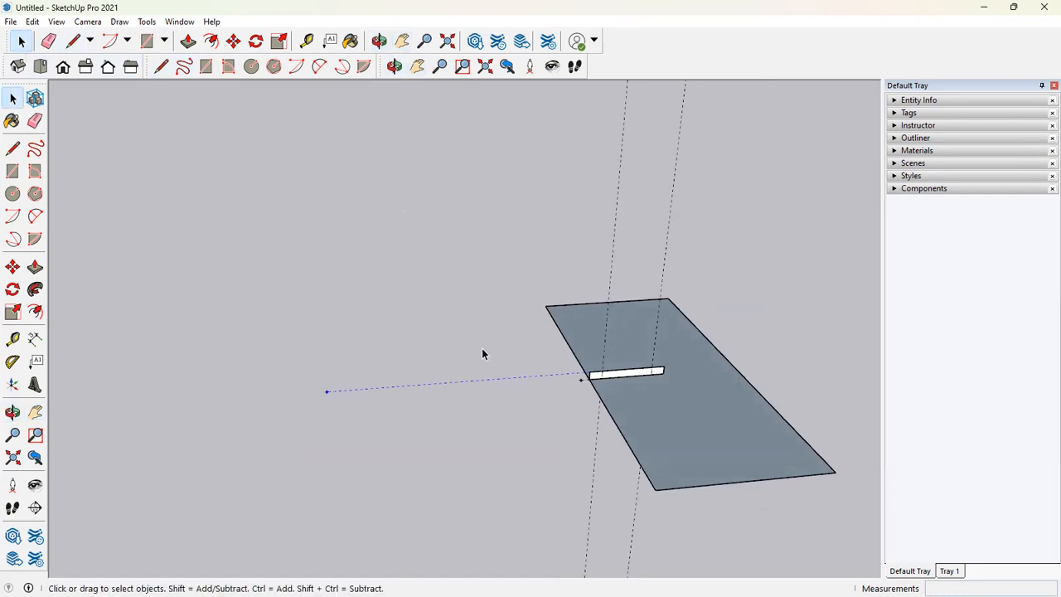
{"action": "left_click", "coordinate": [35, 122]}
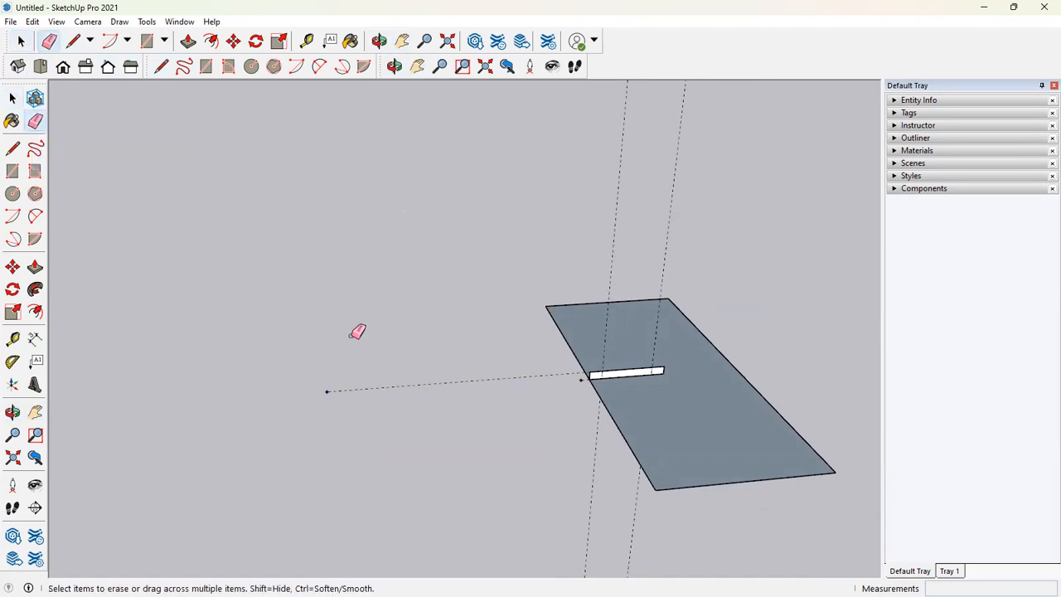
{"action": "key", "text": "space"}
{"action": "key", "text": "e"}
{"action": "left_click", "coordinate": [419, 383]}
{"action": "left_click", "coordinate": [663, 256]}
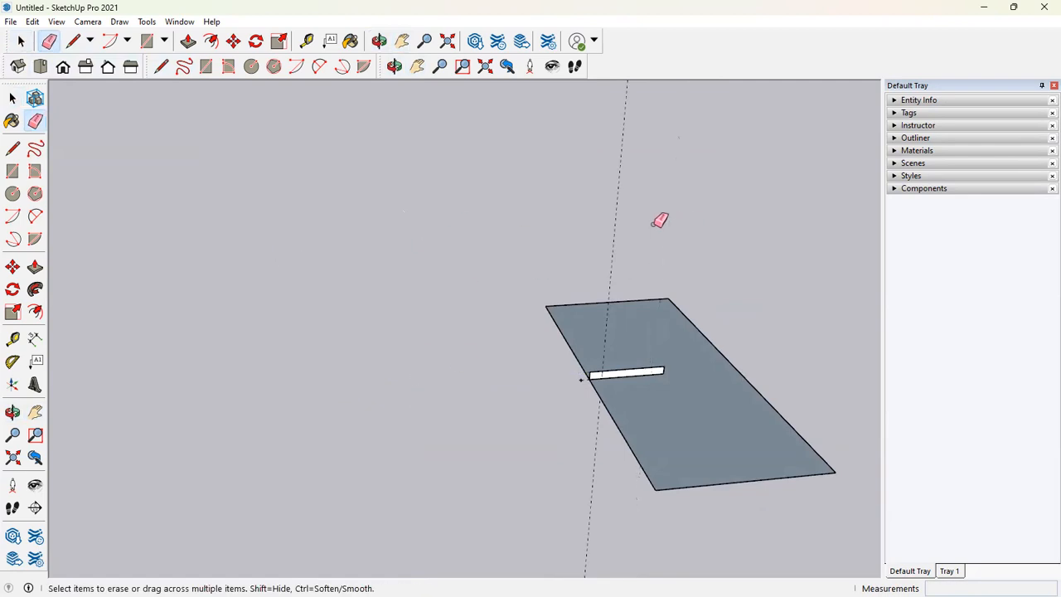
{"action": "left_click", "coordinate": [614, 221]}
{"action": "key", "text": "space"}
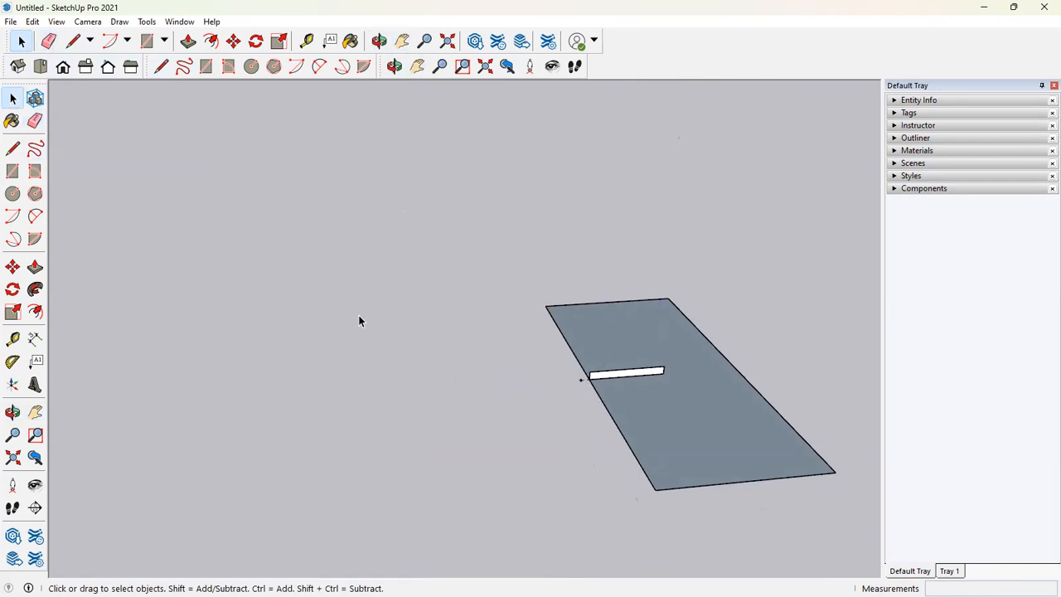
Step: Erase the 3' by 7' rectangle's far short edge and the long edge opposite the upright face's outer end
{"action": "scroll", "coordinate": [365, 321], "scroll_direction": "down", "scroll_amount": 5}
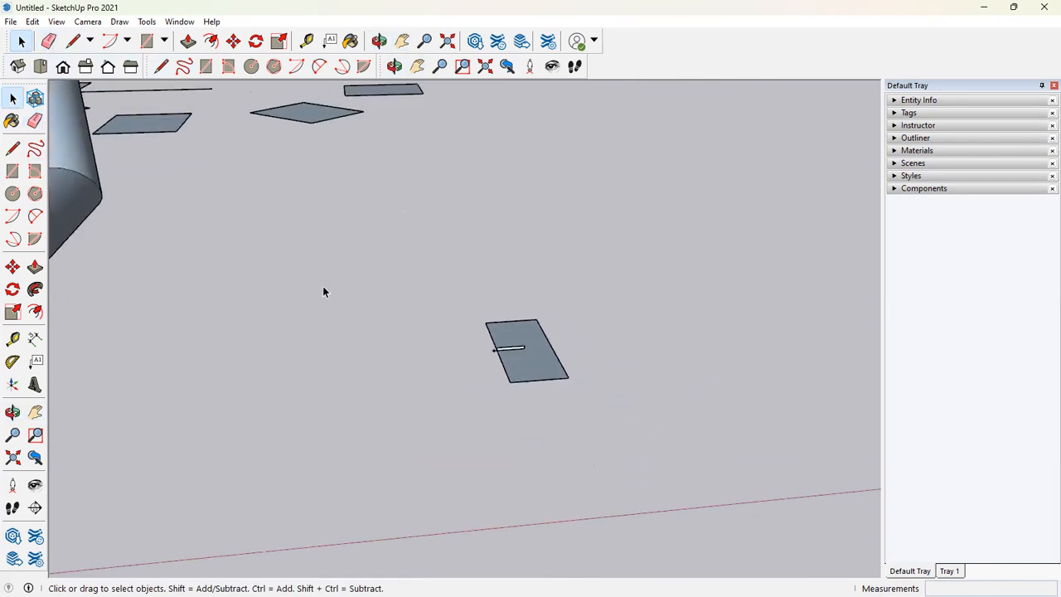
{"action": "scroll", "coordinate": [365, 241], "scroll_direction": "up", "scroll_amount": 1}
{"action": "key", "text": "h"}
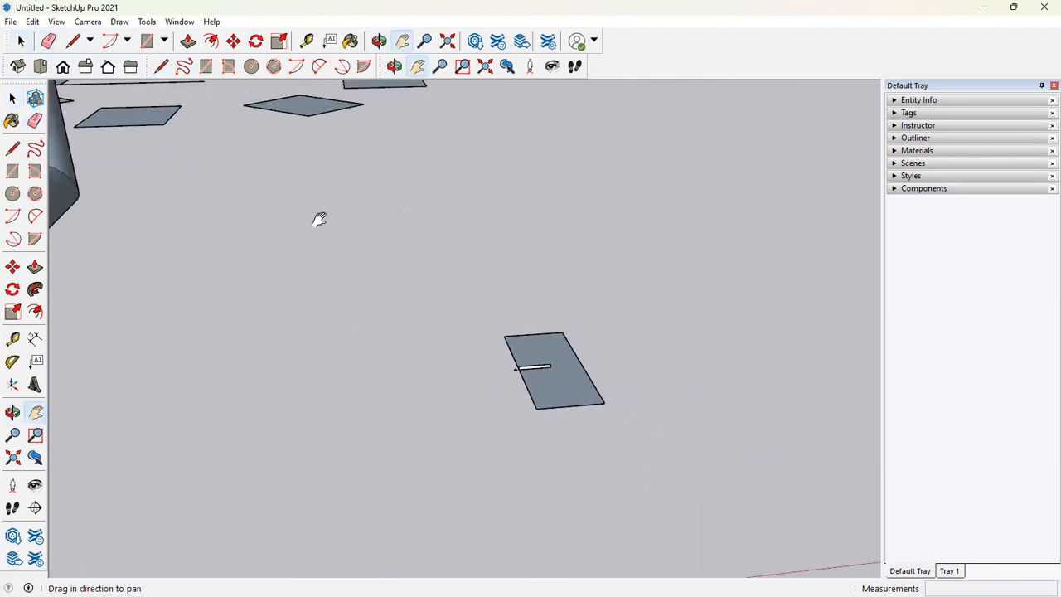
{"action": "left_click_drag", "start_coordinate": [318, 218], "coordinate": [589, 507]}
{"action": "scroll", "coordinate": [646, 330], "scroll_direction": "down", "scroll_amount": 3}
{"action": "scroll", "coordinate": [694, 443], "scroll_direction": "up", "scroll_amount": 8}
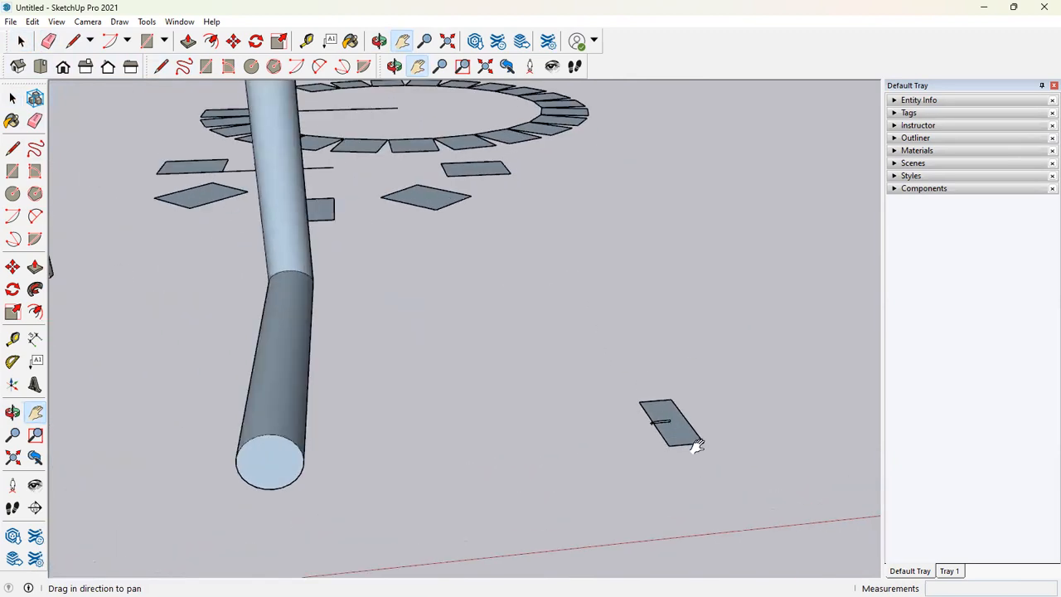
{"action": "middle_click_drag", "start_coordinate": [730, 398], "coordinate": [668, 489]}
{"action": "left_click_drag", "start_coordinate": [644, 317], "coordinate": [567, 325]}
{"action": "scroll", "coordinate": [562, 360], "scroll_direction": "up", "scroll_amount": 3}
{"action": "left_click_drag", "start_coordinate": [465, 297], "coordinate": [492, 147]}
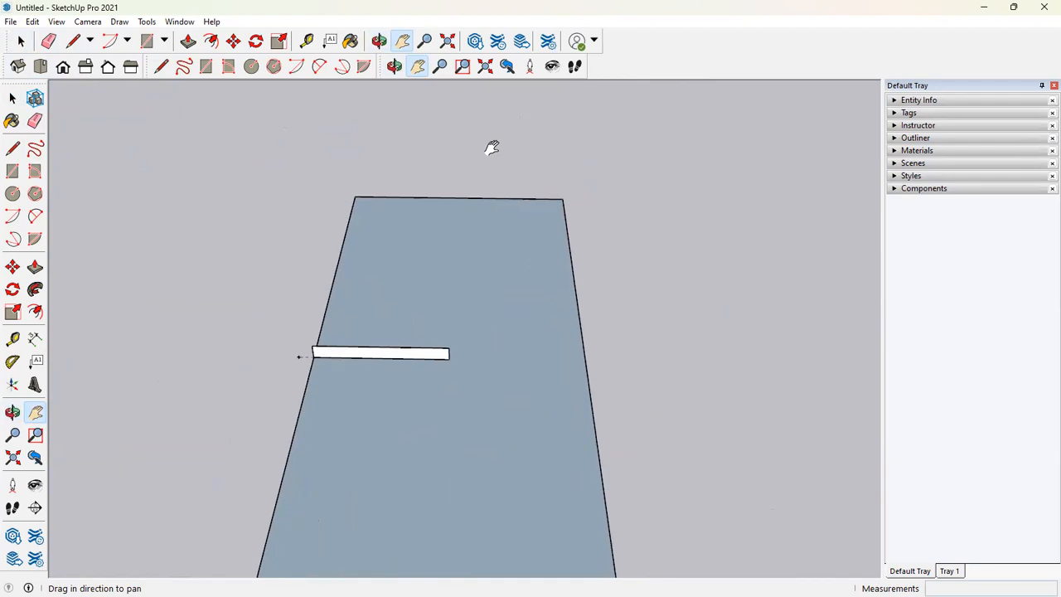
{"action": "middle_click_drag", "start_coordinate": [467, 237], "coordinate": [349, 238]}
{"action": "left_click", "coordinate": [35, 122]}
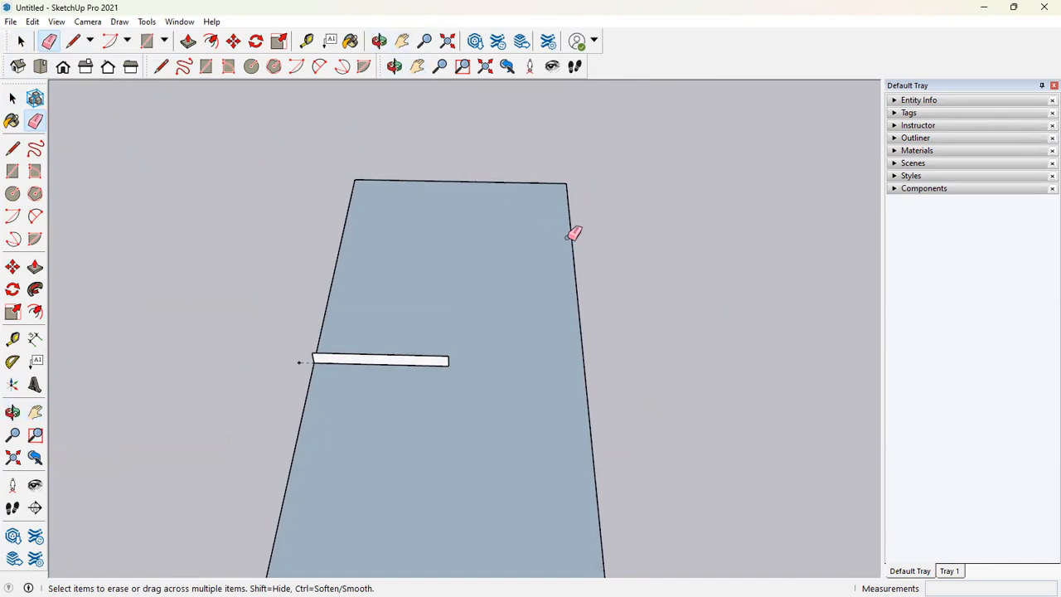
{"action": "left_click_drag", "start_coordinate": [469, 177], "coordinate": [685, 332]}
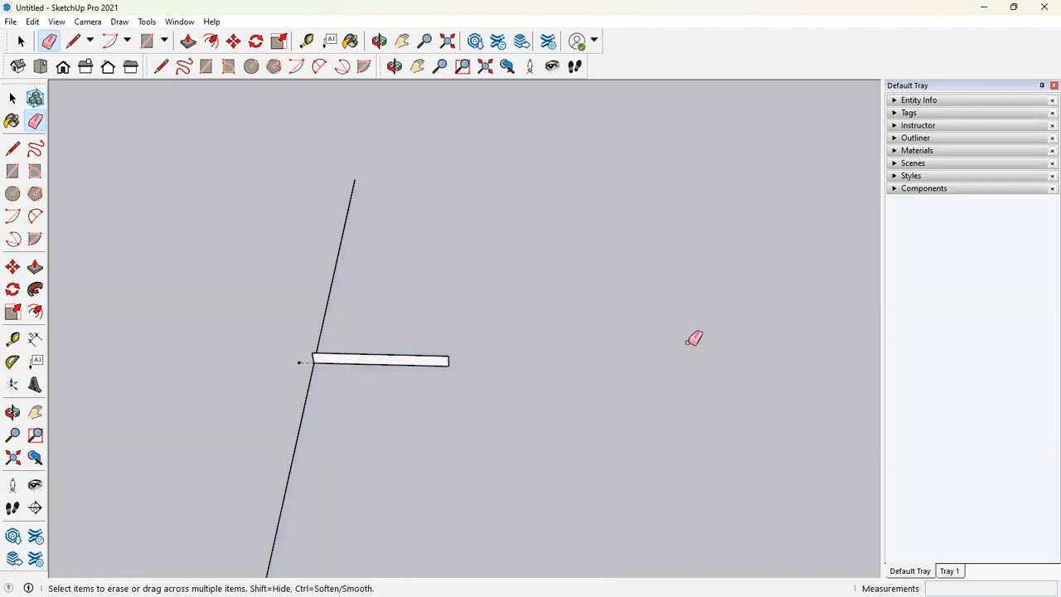
Step: Undo the last edge erasures so the full 3' by 7' rectangle is restored
{"action": "key", "text": "ctrl+z"}
{"action": "middle_click_drag", "start_coordinate": [691, 334], "coordinate": [661, 232]}
{"action": "scroll", "coordinate": [661, 232], "scroll_direction": "up", "scroll_amount": 2}
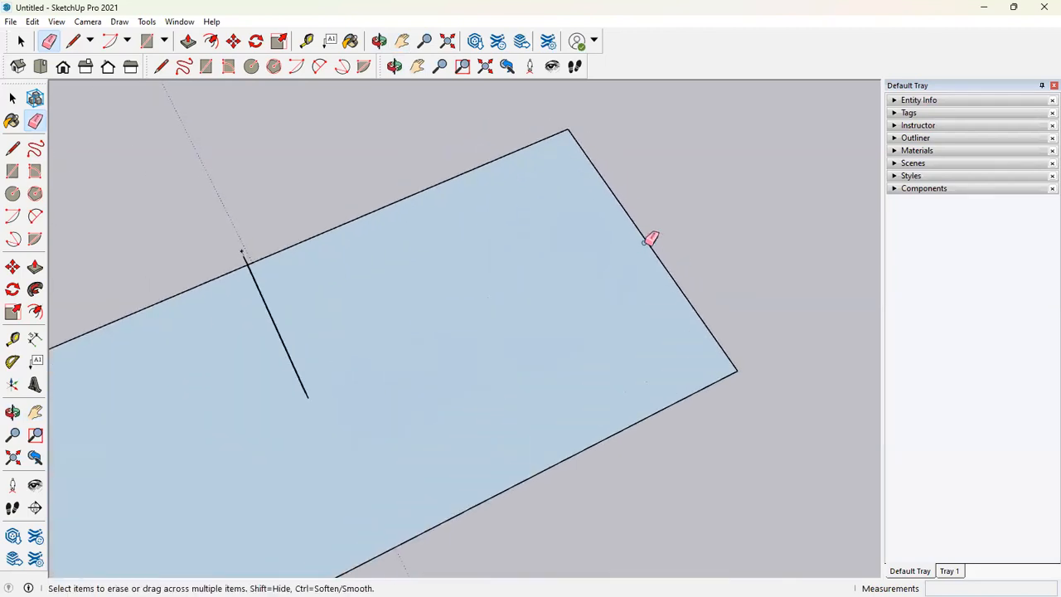
Step: Try wiping the Eraser across the rectangle's far short edge, and undo the erasure
{"action": "mouse_move", "coordinate": [742, 215]}
{"action": "left_mouse_down"}
{"action": "mouse_move", "coordinate": [627, 249]}
{"action": "mouse_move", "coordinate": [480, 269]}
{"action": "left_mouse_up"}
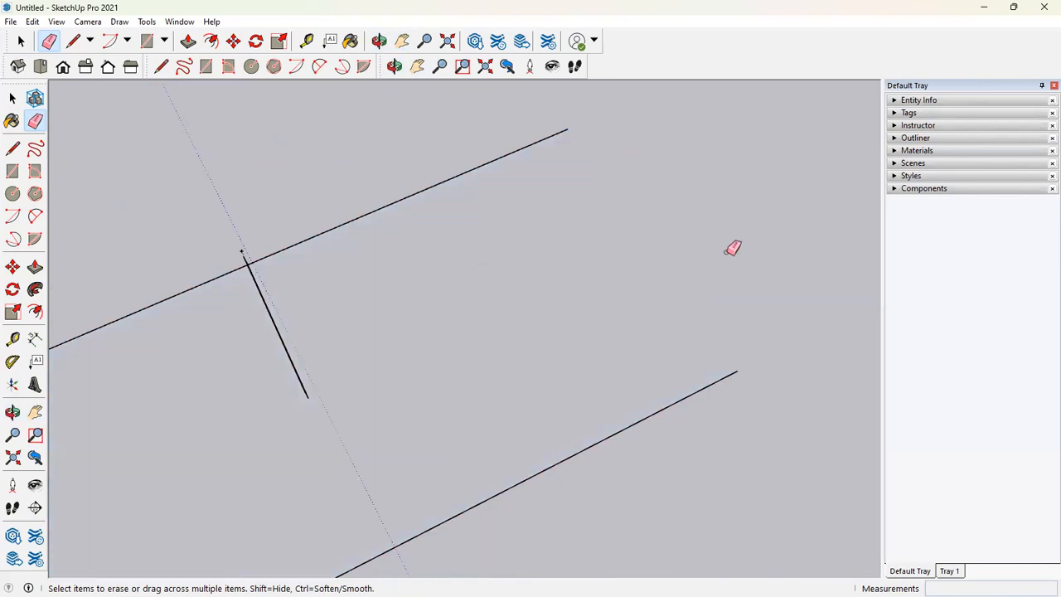
{"action": "key", "text": "ctrl+z"}
{"action": "scroll", "coordinate": [641, 282], "scroll_direction": "down", "scroll_amount": 2}
{"action": "mouse_move", "coordinate": [659, 321]}
{"action": "middle_mouse_down"}
{"action": "mouse_move", "coordinate": [704, 354]}
{"action": "mouse_move", "coordinate": [472, 233]}
{"action": "middle_mouse_up"}
{"action": "left_click", "coordinate": [22, 41]}
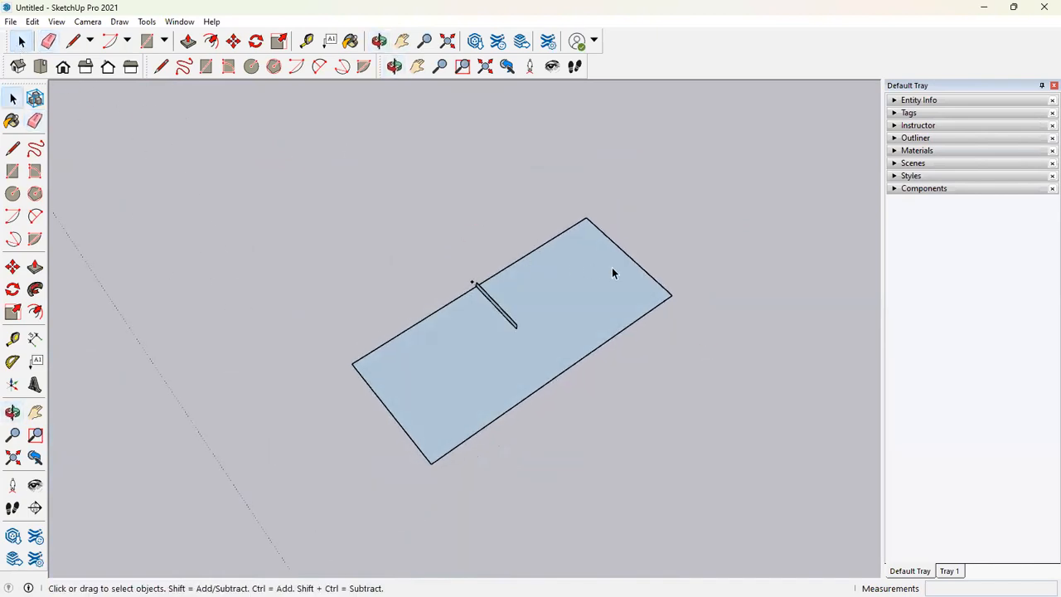
{"action": "left_click", "coordinate": [641, 316]}
{"action": "left_click", "coordinate": [647, 297]}
{"action": "key", "text": "Delete"}
{"action": "scroll", "coordinate": [660, 297], "scroll_direction": "up", "scroll_amount": 4}
{"action": "scroll", "coordinate": [569, 307], "scroll_direction": "down", "scroll_amount": 4}
{"action": "scroll", "coordinate": [568, 307], "scroll_direction": "down", "scroll_amount": 2}
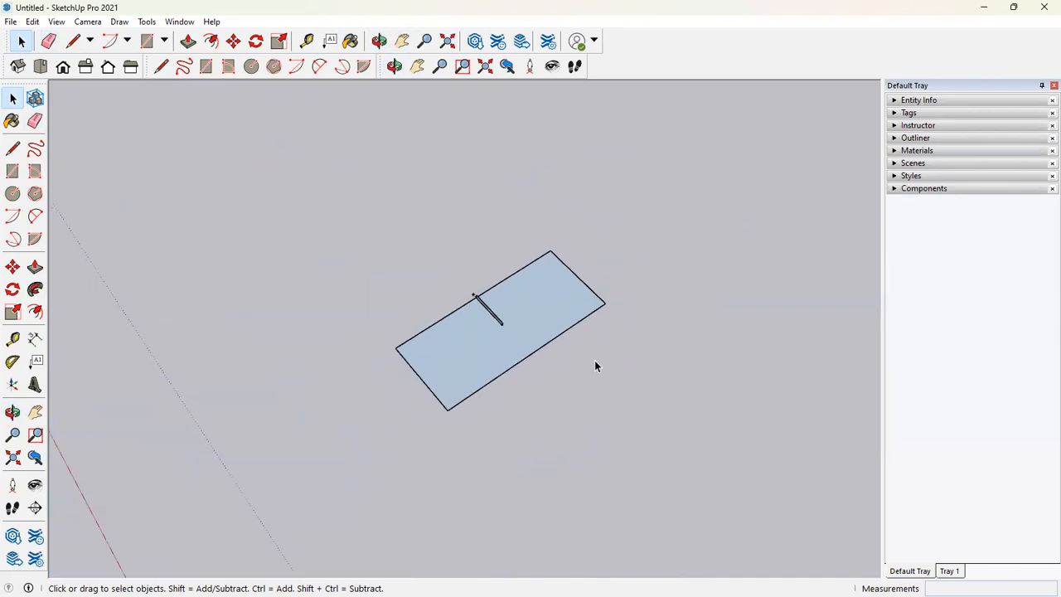
{"action": "scroll", "coordinate": [653, 369], "scroll_direction": "up", "scroll_amount": 3}
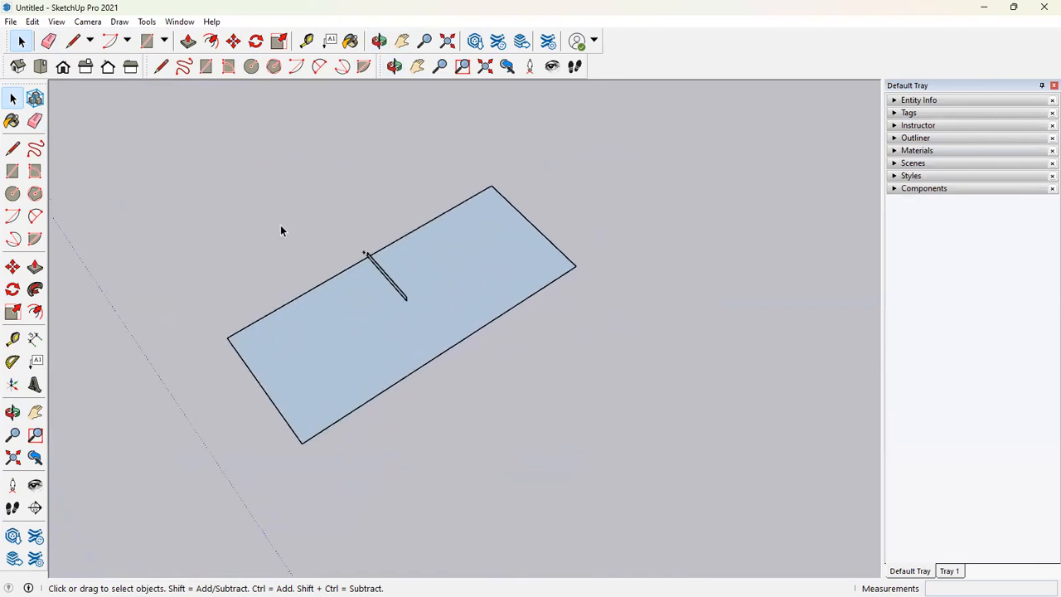
Step: Try erasing only the short edge at the rectangle's far end with the Eraser, and undo it
{"action": "left_click", "coordinate": [35, 120]}
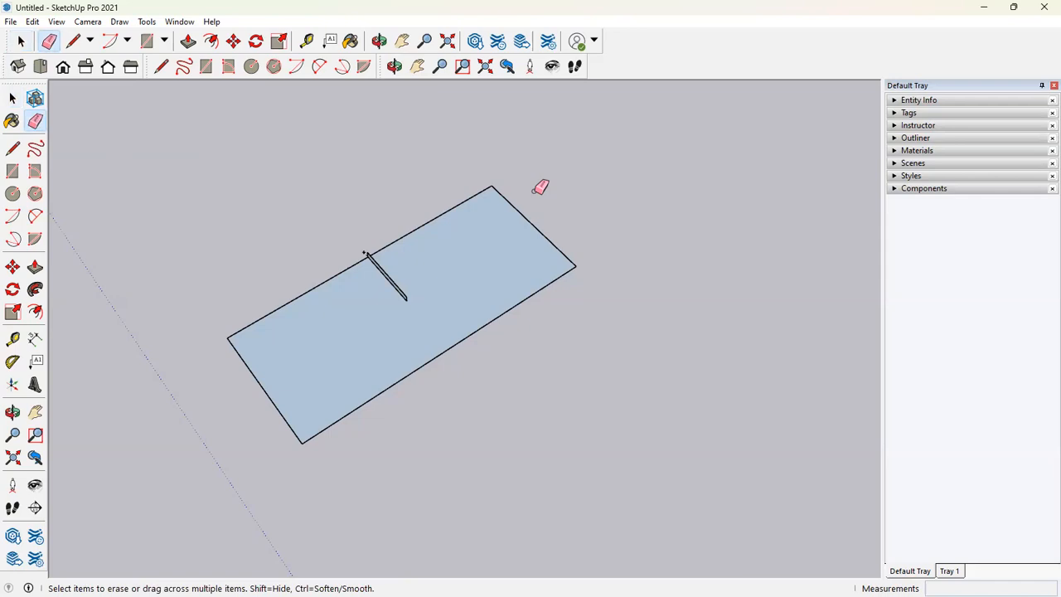
{"action": "scroll", "coordinate": [557, 250], "scroll_direction": "up", "scroll_amount": 3}
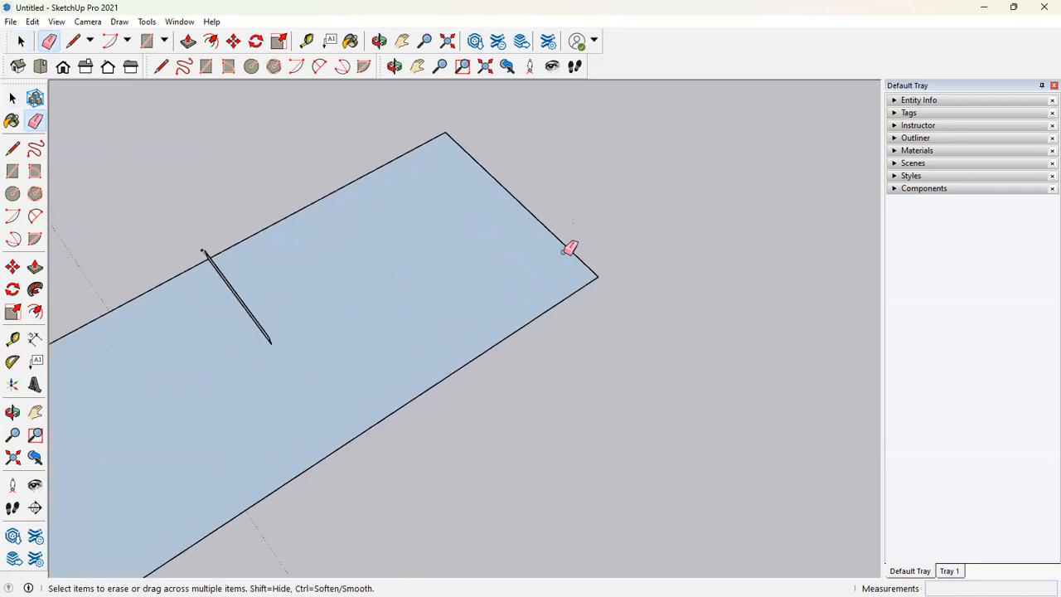
{"action": "middle_click_drag", "start_coordinate": [463, 263], "coordinate": [523, 246]}
{"action": "left_click", "coordinate": [12, 97]}
{"action": "left_click", "coordinate": [35, 120]}
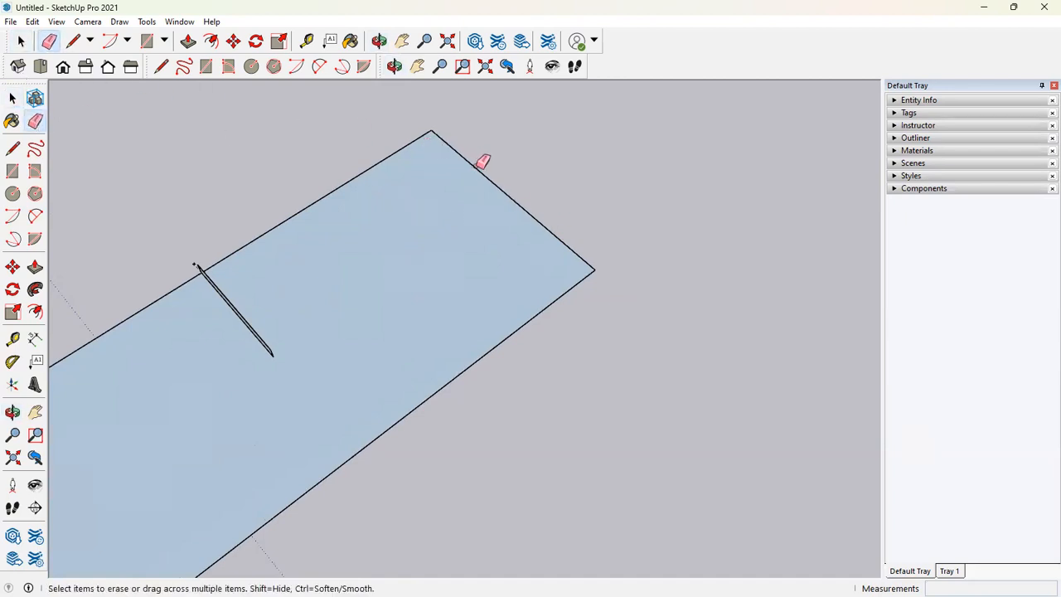
{"action": "left_click_drag", "start_coordinate": [484, 161], "coordinate": [498, 174]}
{"action": "left_click", "coordinate": [21, 40]}
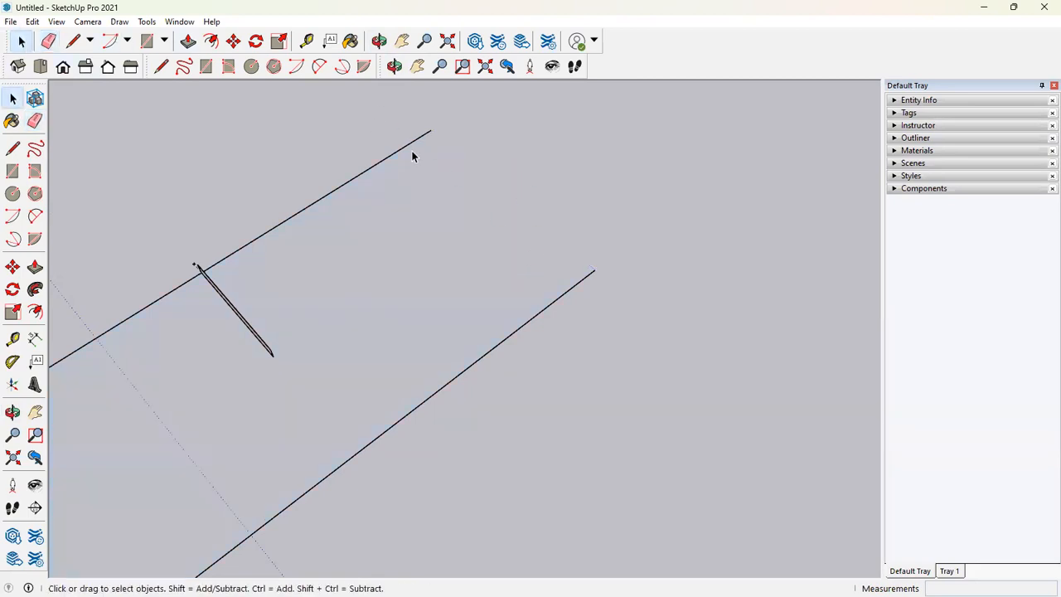
{"action": "key", "text": "ctrl+z"}
{"action": "scroll", "coordinate": [599, 199], "scroll_direction": "down", "scroll_amount": 4}
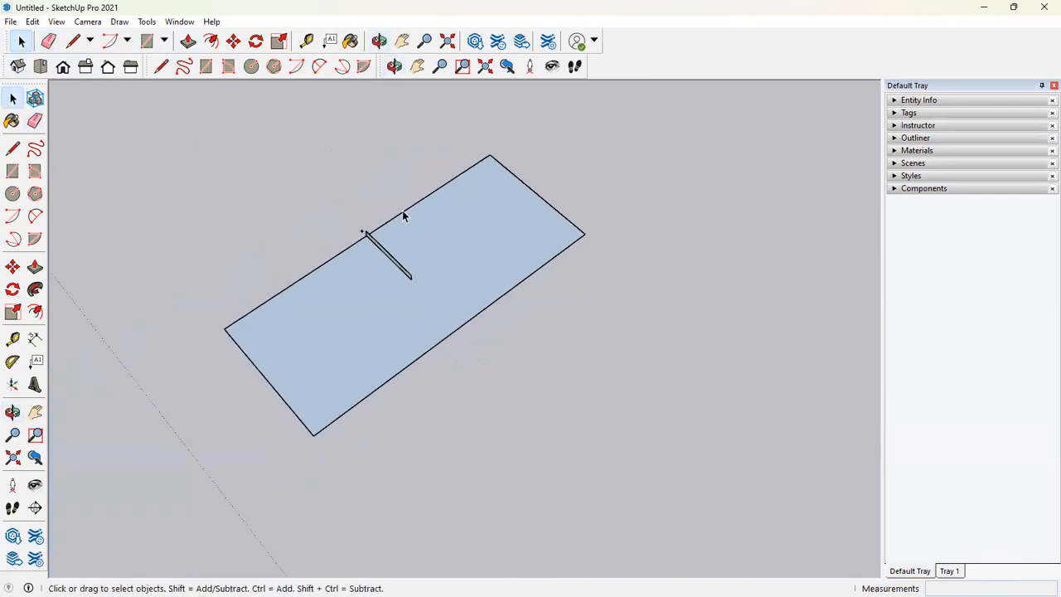
Step: Try using the Eraser on a selection of the far half long edge, short edge and opposite long edge, and undo the erasure
{"action": "left_click", "coordinate": [528, 190]}
{"action": "left_click", "coordinate": [574, 193]}
{"action": "scroll", "coordinate": [469, 178], "scroll_direction": "up", "scroll_amount": 4}
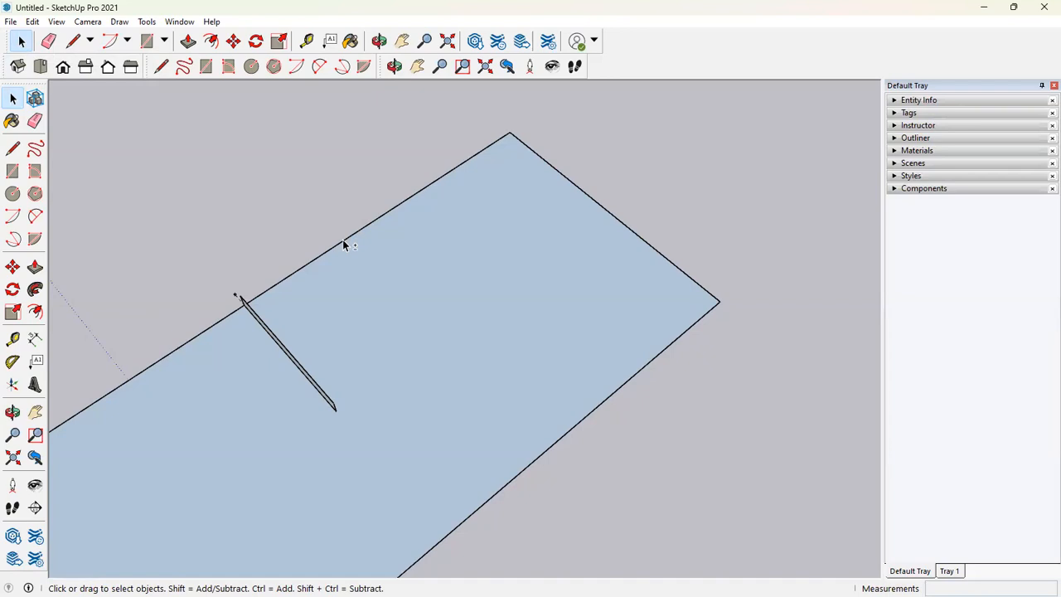
{"action": "left_click", "coordinate": [460, 164]}
{"action": "left_click", "coordinate": [539, 157], "text": "shift"}
{"action": "left_click", "coordinate": [627, 384], "text": "shift"}
{"action": "left_click", "coordinate": [35, 120]}
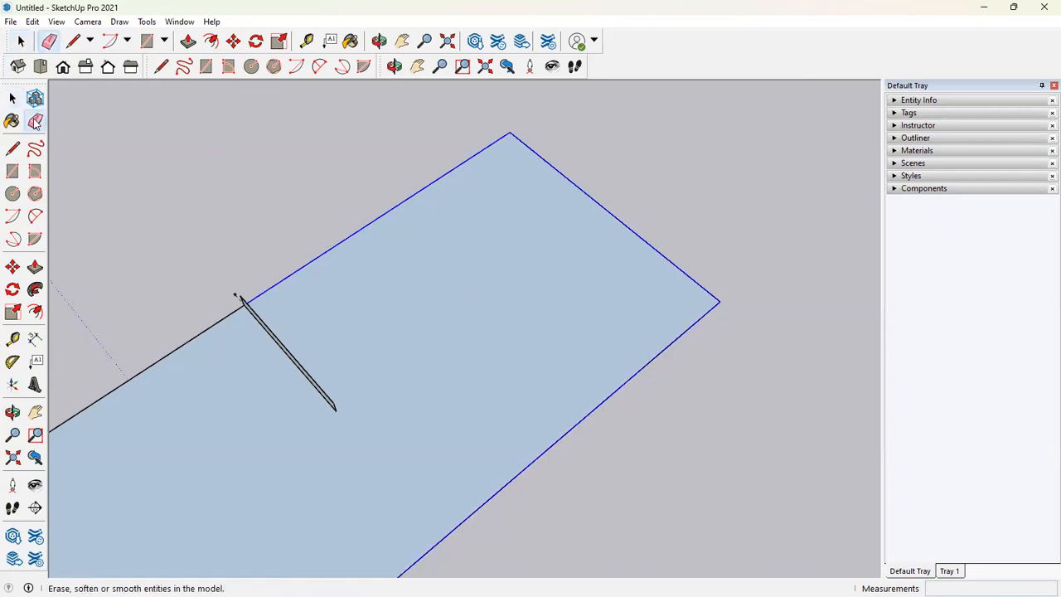
{"action": "left_click", "coordinate": [630, 219]}
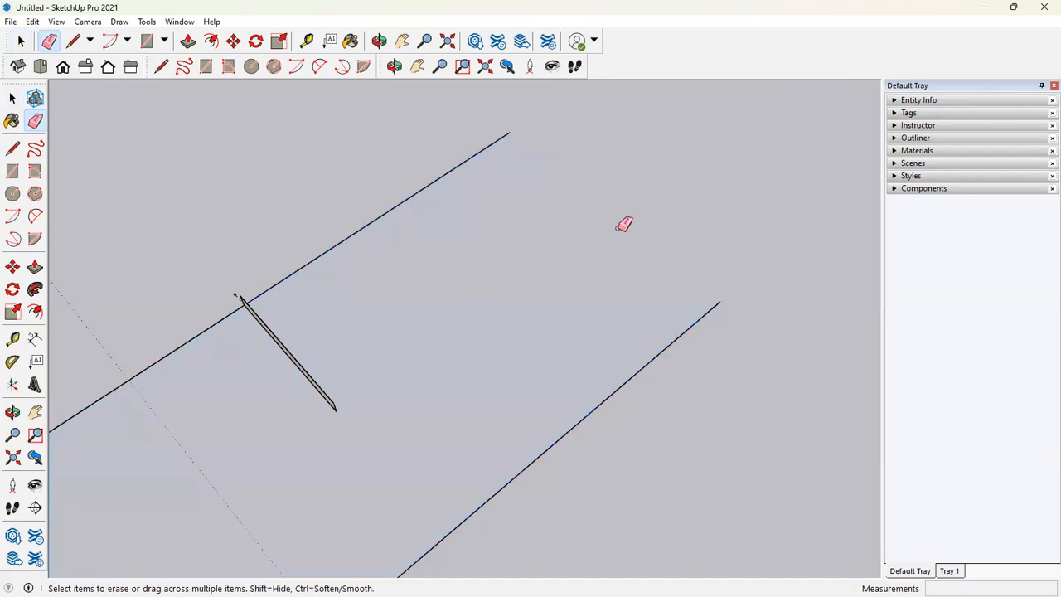
{"action": "left_click", "coordinate": [21, 41]}
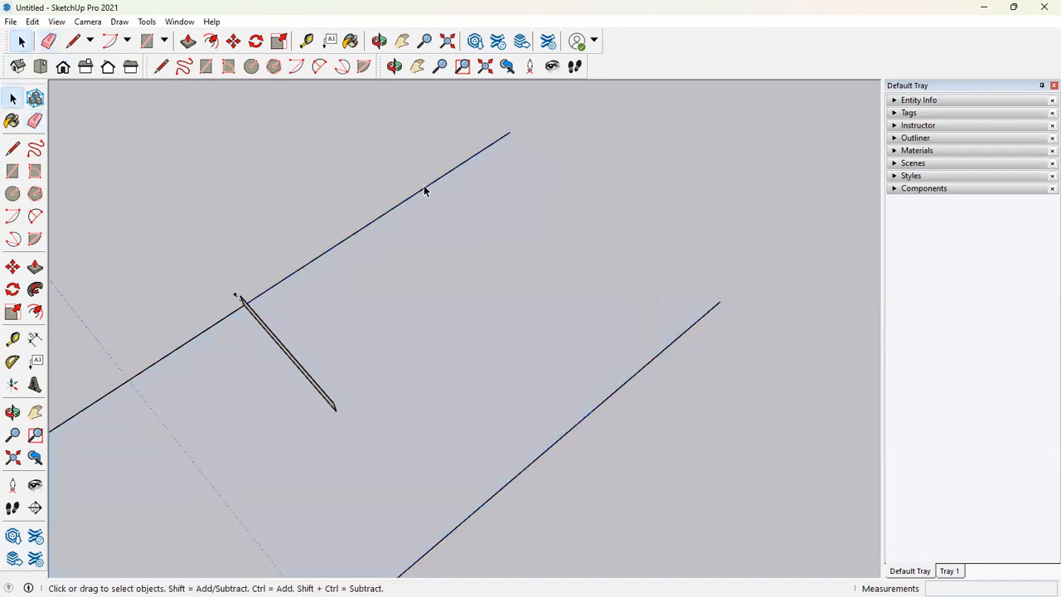
{"action": "left_click", "coordinate": [35, 121]}
{"action": "key", "text": "ctrl+z"}
Step: Select the same three rectangle edges, toggle the face out of and into the selection, try deleting the selection, and undo the deletion
{"action": "left_click", "coordinate": [12, 98]}
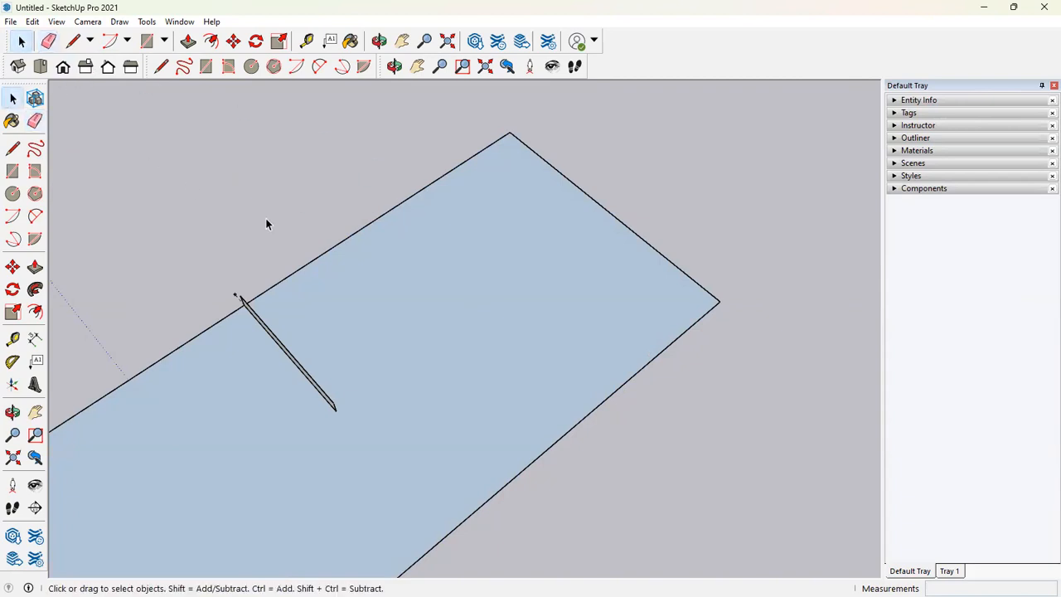
{"action": "left_click", "coordinate": [361, 228]}
{"action": "left_click", "coordinate": [570, 182], "text": "shift"}
{"action": "left_click", "coordinate": [664, 352], "text": "shift"}
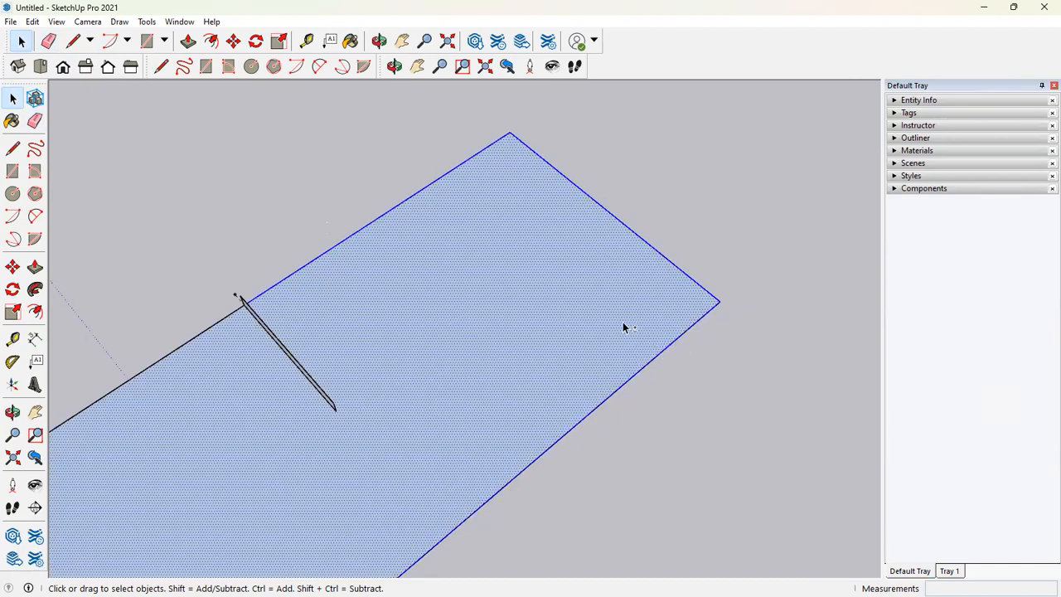
{"action": "left_click", "coordinate": [530, 251], "text": "shift"}
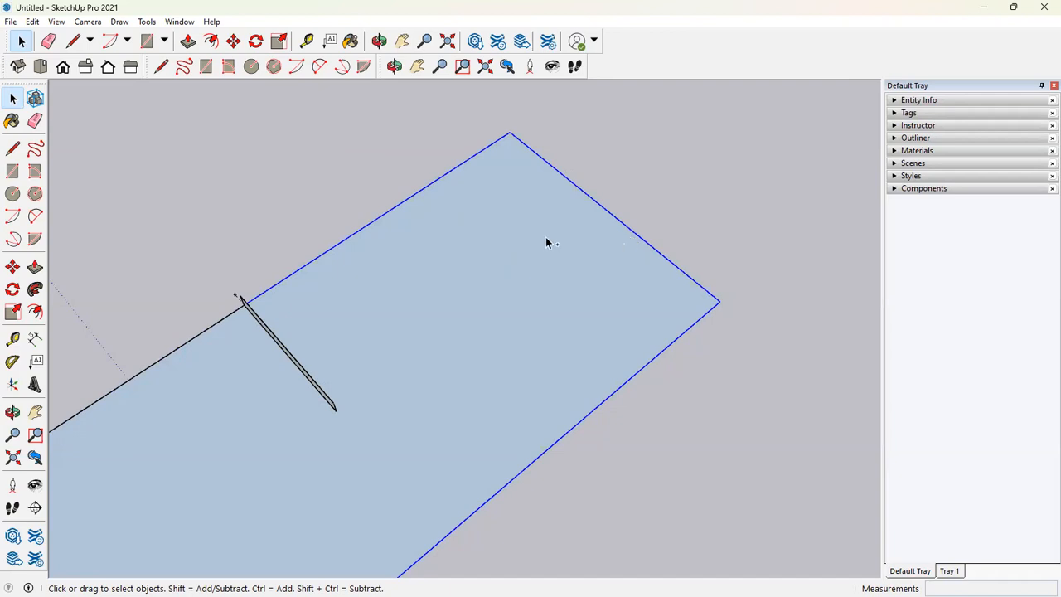
{"action": "left_click", "coordinate": [474, 215], "text": "ctrl"}
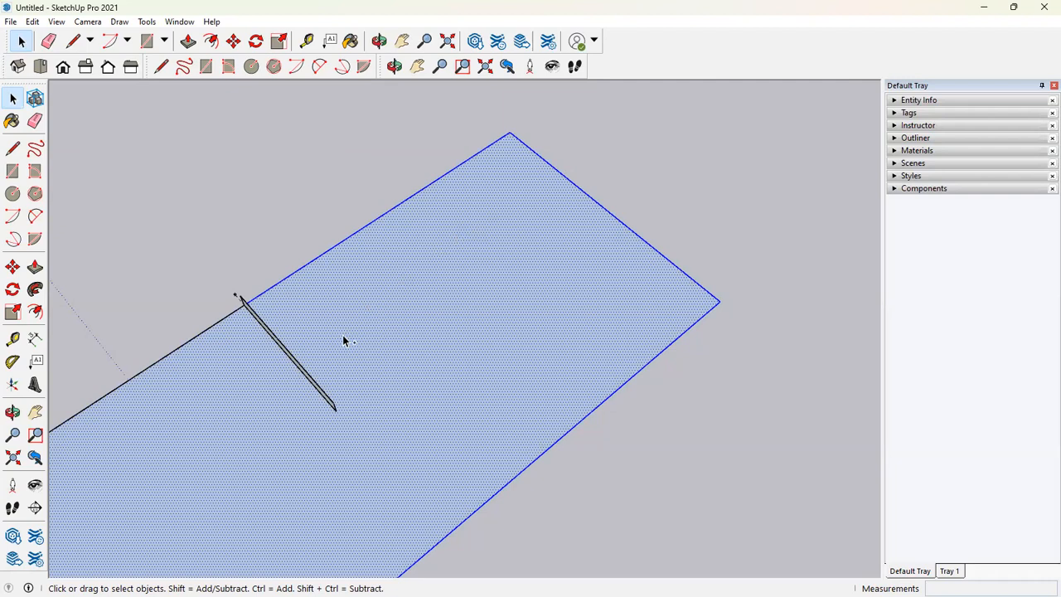
{"action": "middle_click_drag", "start_coordinate": [279, 452], "coordinate": [386, 381]}
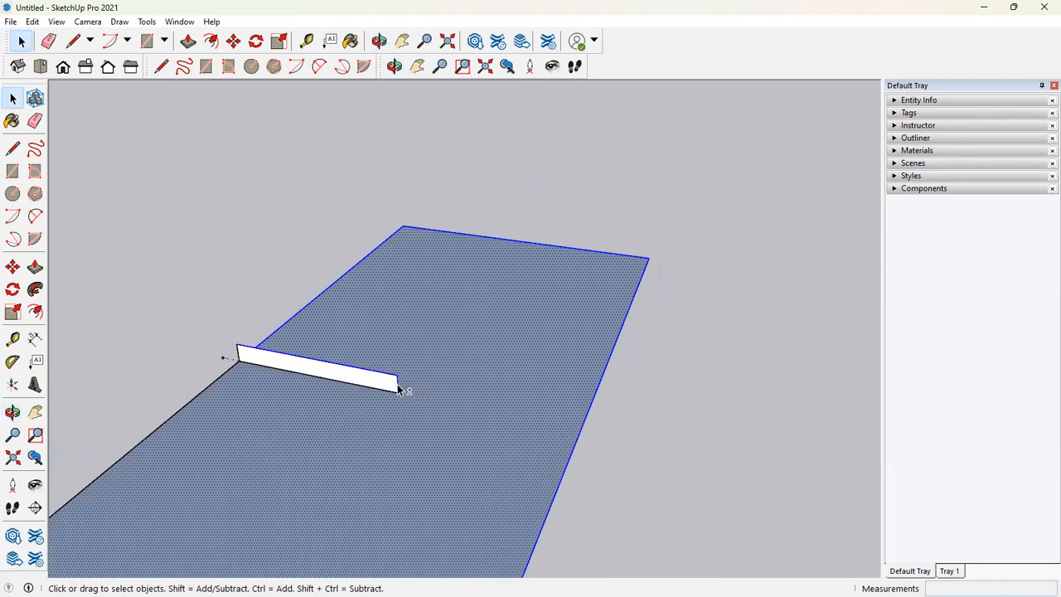
{"action": "middle_click_drag", "start_coordinate": [422, 365], "coordinate": [668, 316]}
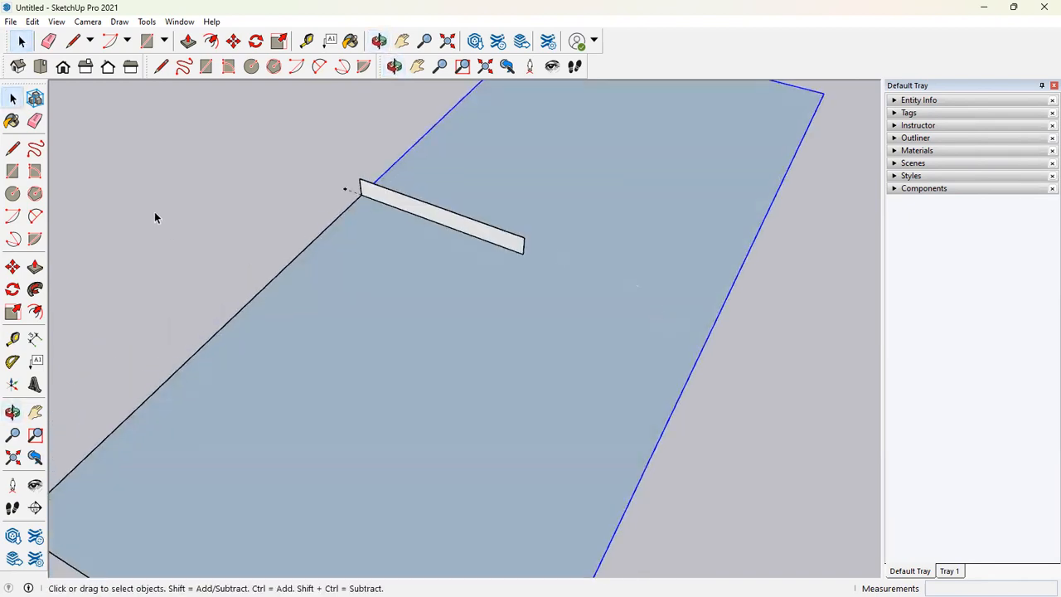
{"action": "key", "text": "Delete"}
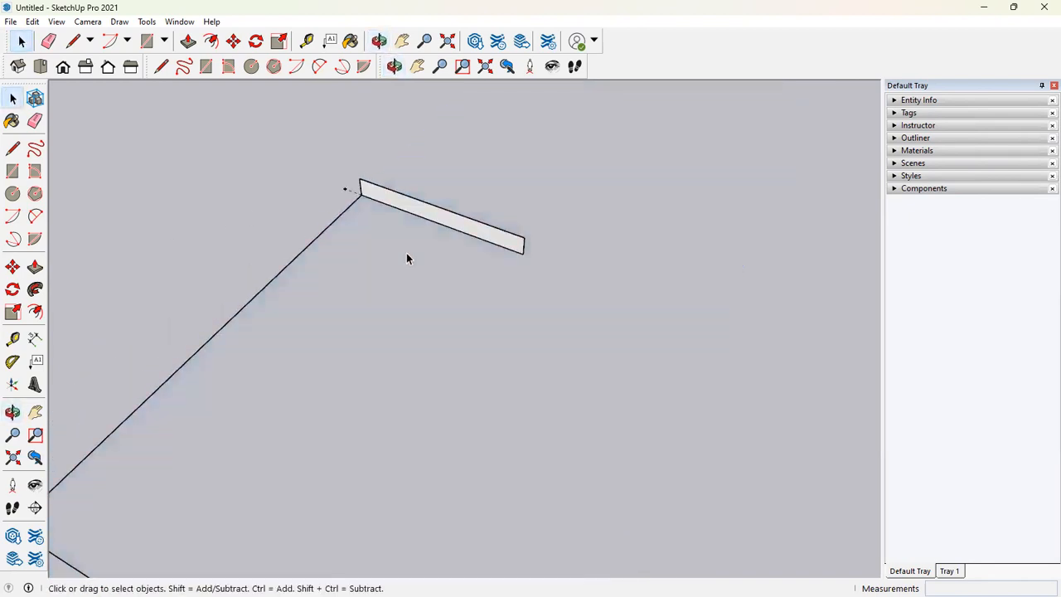
{"action": "key", "text": "ctrl+z"}
Step: Place a vertical guide on the upright face, 3" inward from its short edge on the rectangle's boundary
{"action": "middle_click_drag", "start_coordinate": [406, 253], "coordinate": [324, 238]}
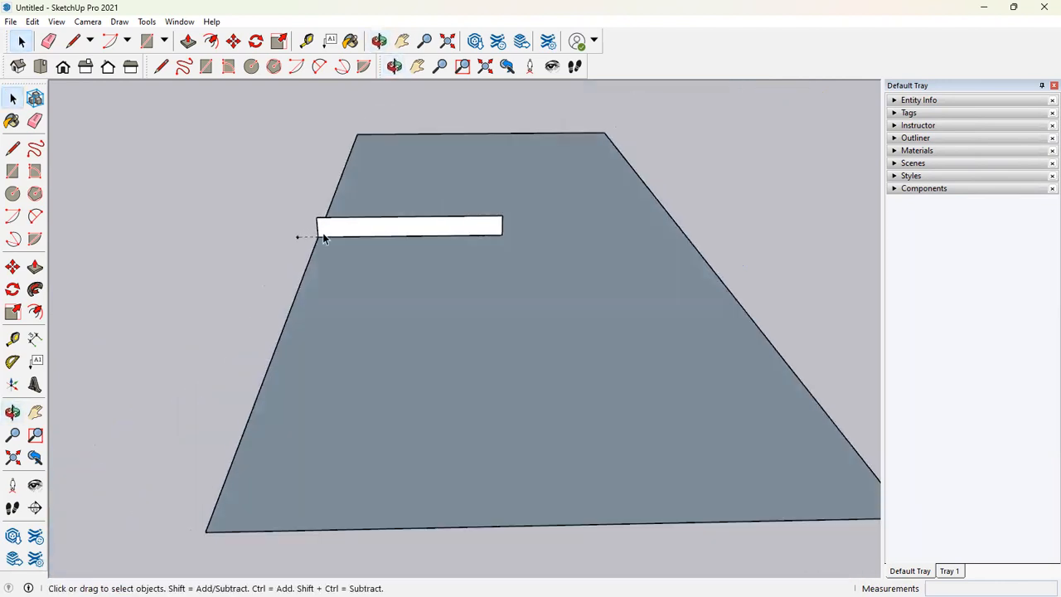
{"action": "scroll", "coordinate": [325, 237], "scroll_direction": "up", "scroll_amount": 3}
{"action": "middle_click_drag", "start_coordinate": [373, 212], "coordinate": [450, 232]}
{"action": "scroll", "coordinate": [451, 207], "scroll_direction": "down", "scroll_amount": 3}
{"action": "scroll", "coordinate": [505, 177], "scroll_direction": "up", "scroll_amount": 4}
{"action": "scroll", "coordinate": [504, 178], "scroll_direction": "down", "scroll_amount": 4}
{"action": "left_click", "coordinate": [12, 97]}
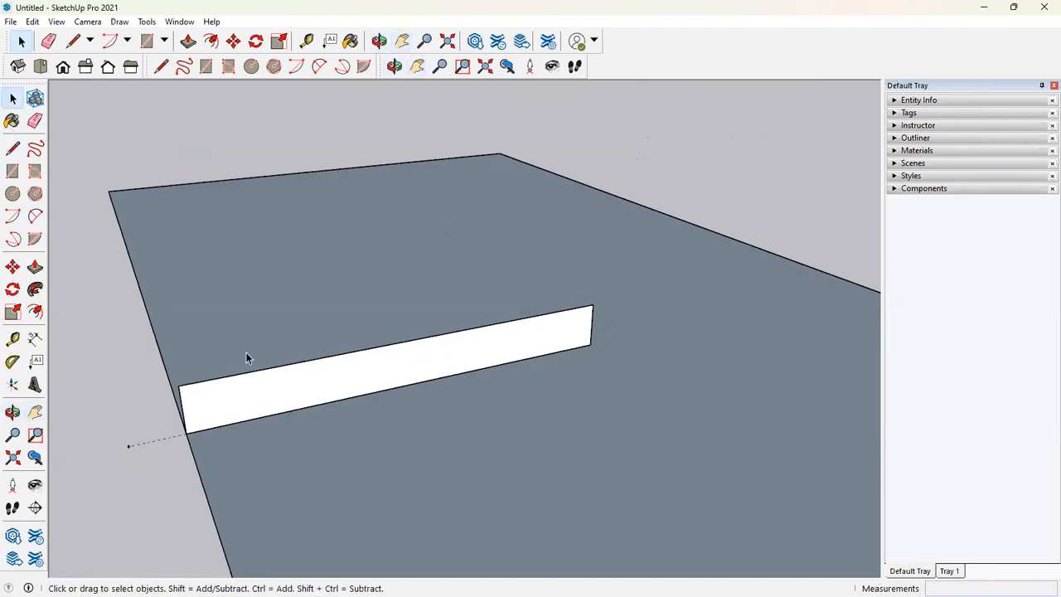
{"action": "middle_click_drag", "start_coordinate": [278, 415], "coordinate": [280, 375]}
{"action": "key", "text": "t"}
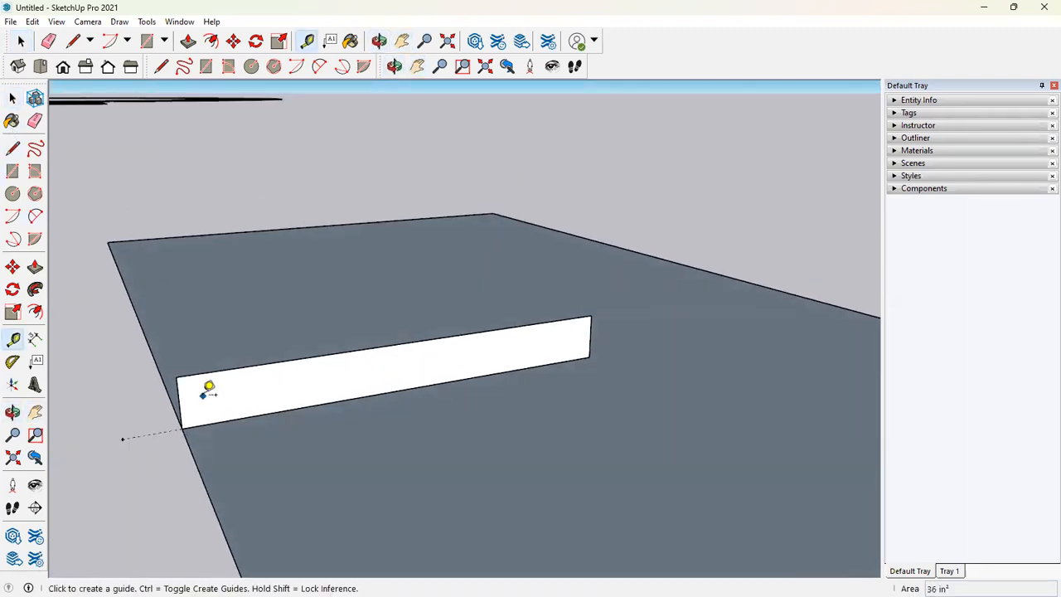
{"action": "middle_click_drag", "start_coordinate": [207, 387], "coordinate": [182, 351]}
{"action": "scroll", "coordinate": [199, 374], "scroll_direction": "up", "scroll_amount": 5}
{"action": "scroll", "coordinate": [199, 401], "scroll_direction": "down", "scroll_amount": 3}
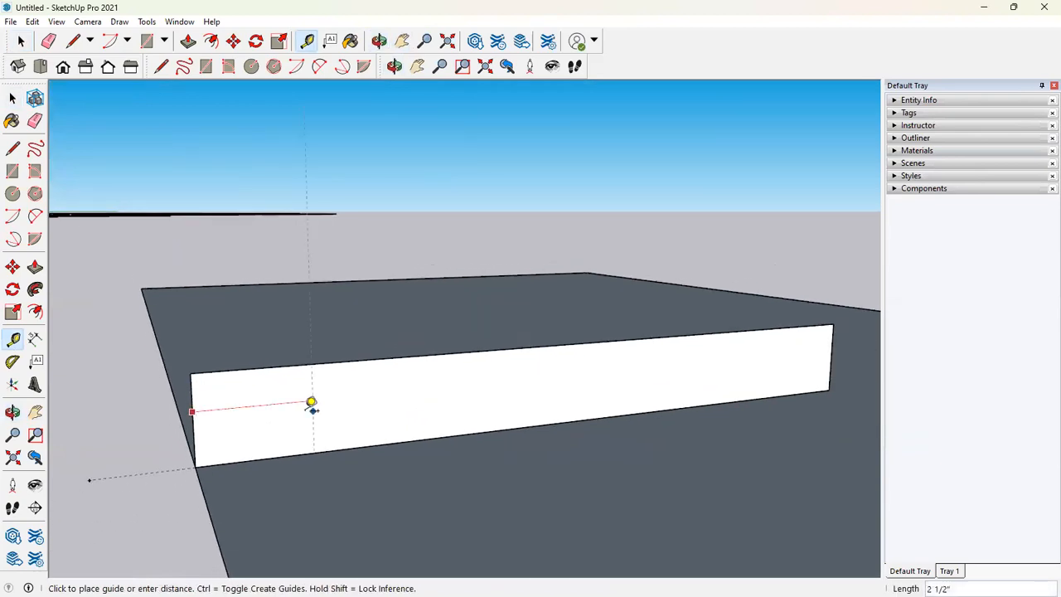
{"action": "type", "text": "3"}
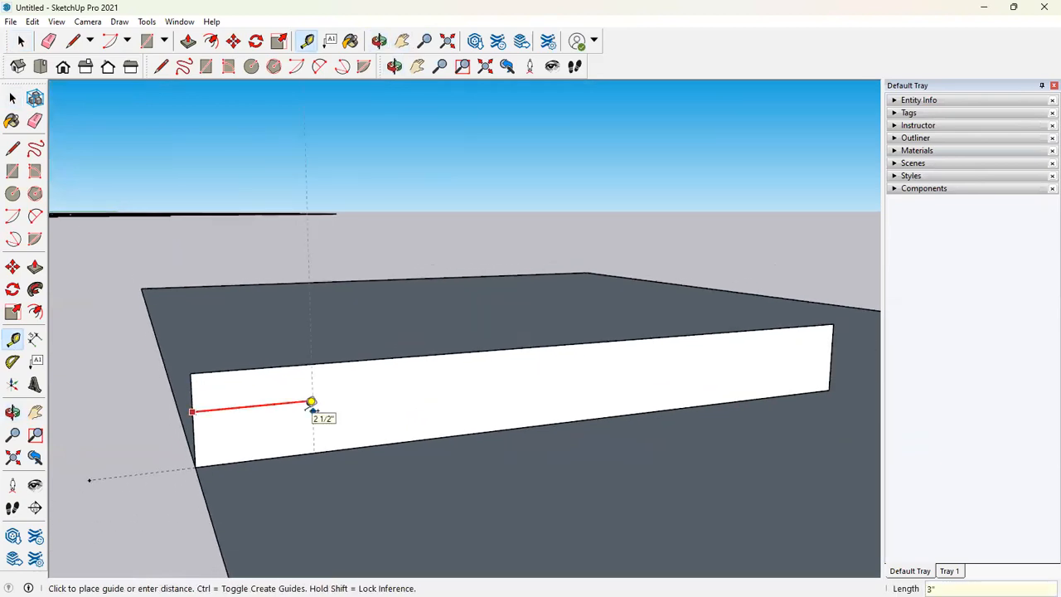
{"action": "key", "text": "Return"}
Step: Place a second vertical guide on the upright face, 3" inward from its short edge at the rectangle's centre
{"action": "left_click", "coordinate": [831, 355]}
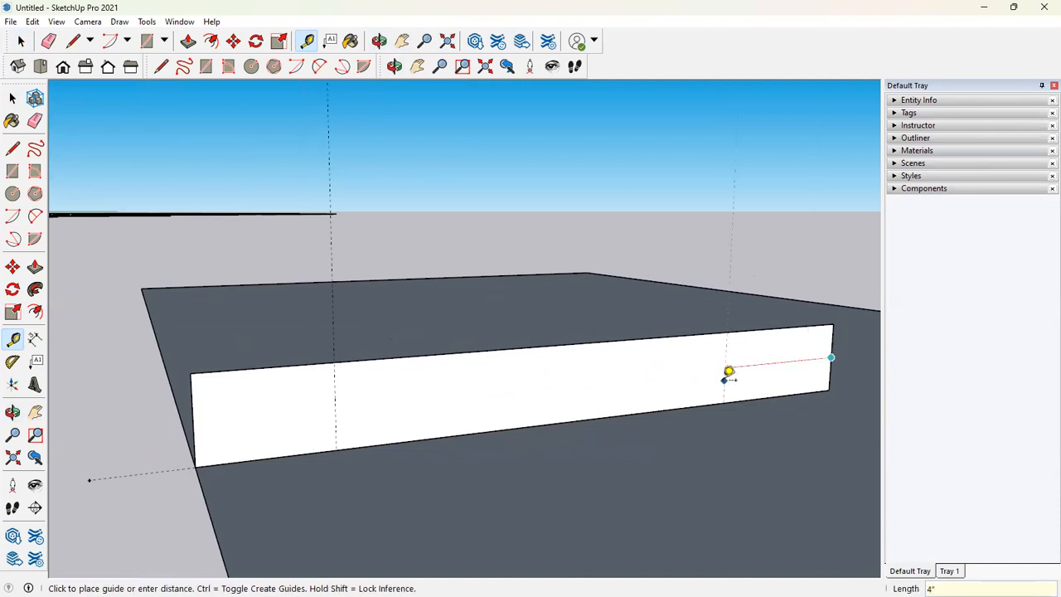
{"action": "type", "text": "3"}
{"action": "key", "text": "Return"}
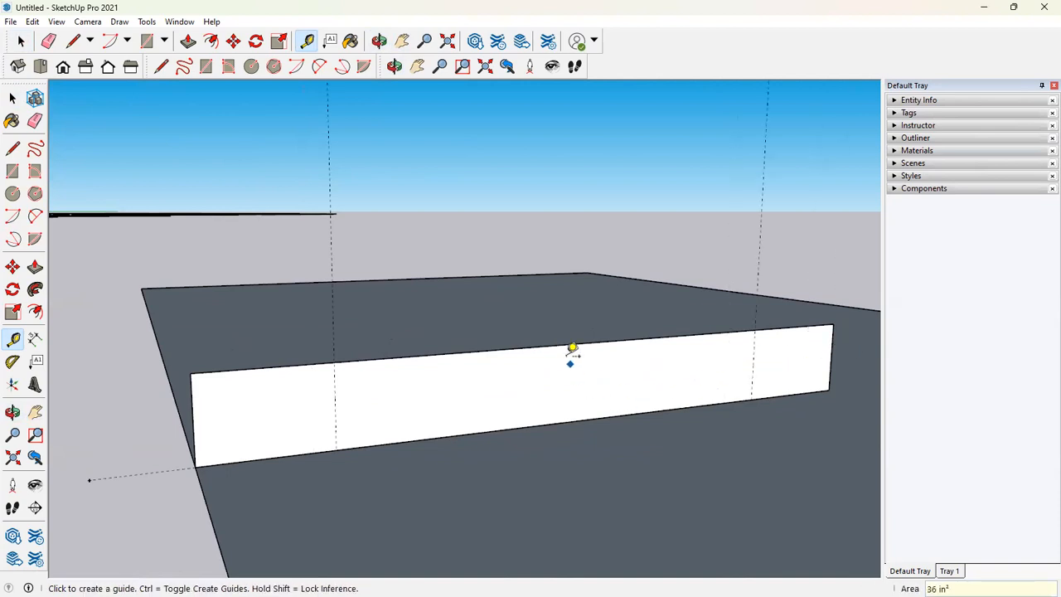
Step: Place a short vertical guide line down the upright face from the midpoint of its upper edge
{"action": "left_click", "coordinate": [570, 343]}
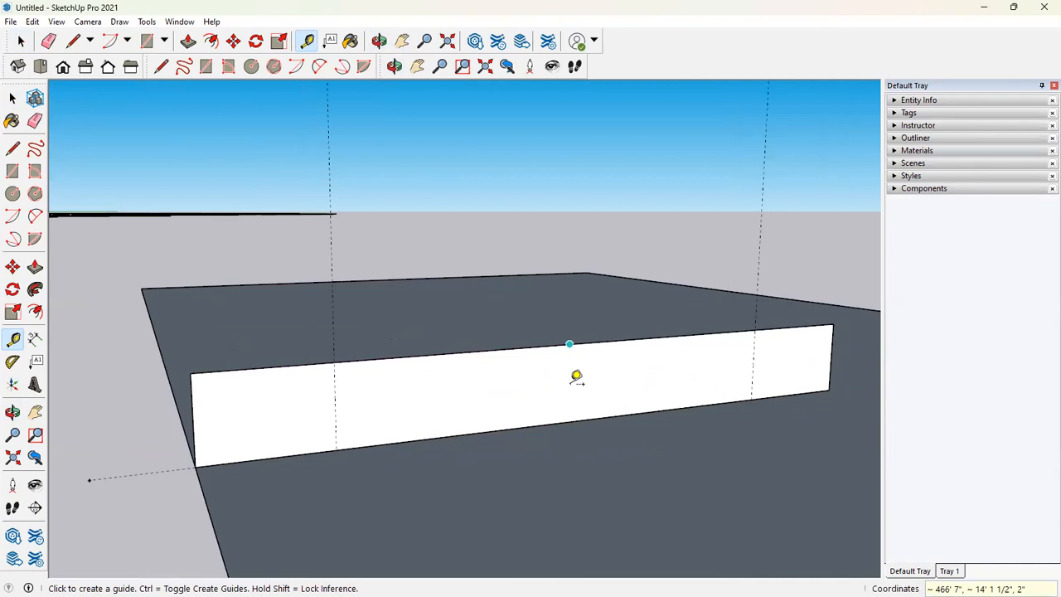
{"action": "left_click", "coordinate": [574, 374]}
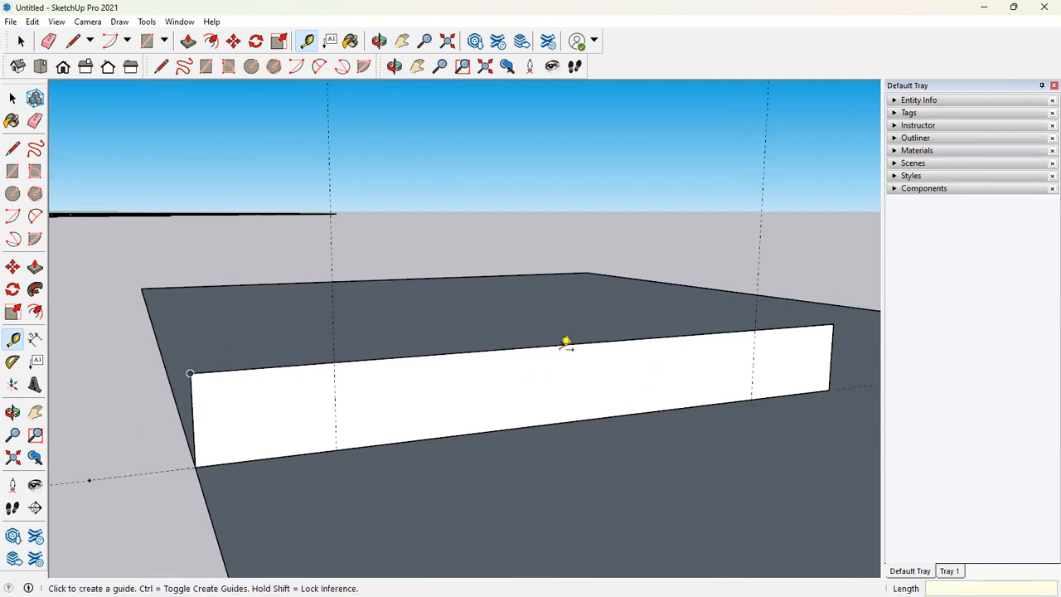
{"action": "left_click", "coordinate": [565, 345]}
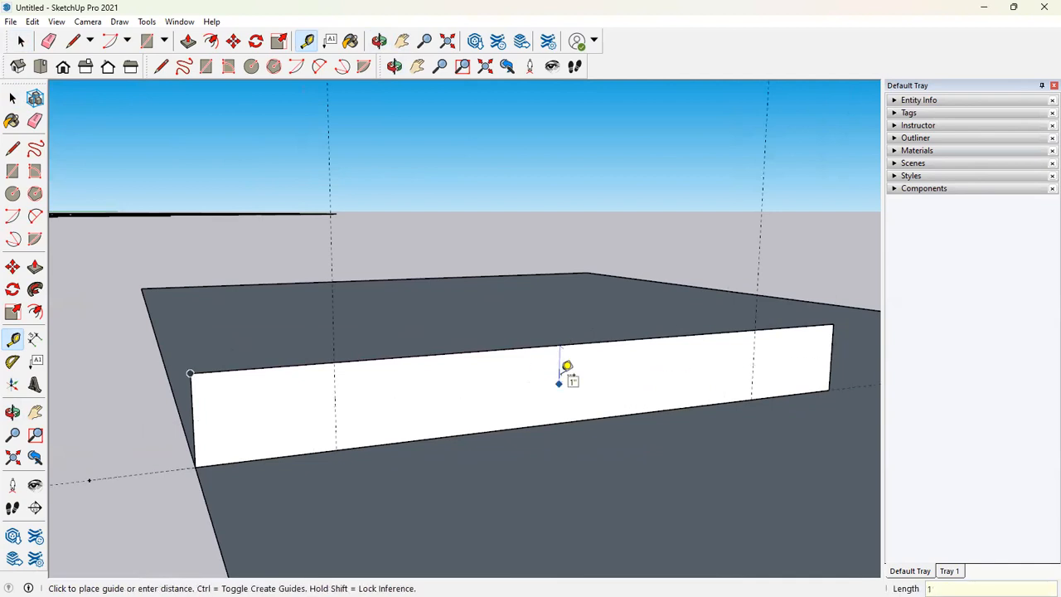
{"action": "left_click", "coordinate": [567, 367]}
Step: Place a guide parallel to the upright face's lower edge through the lower end of the short middle guide
{"action": "middle_click_drag", "start_coordinate": [607, 374], "coordinate": [575, 384]}
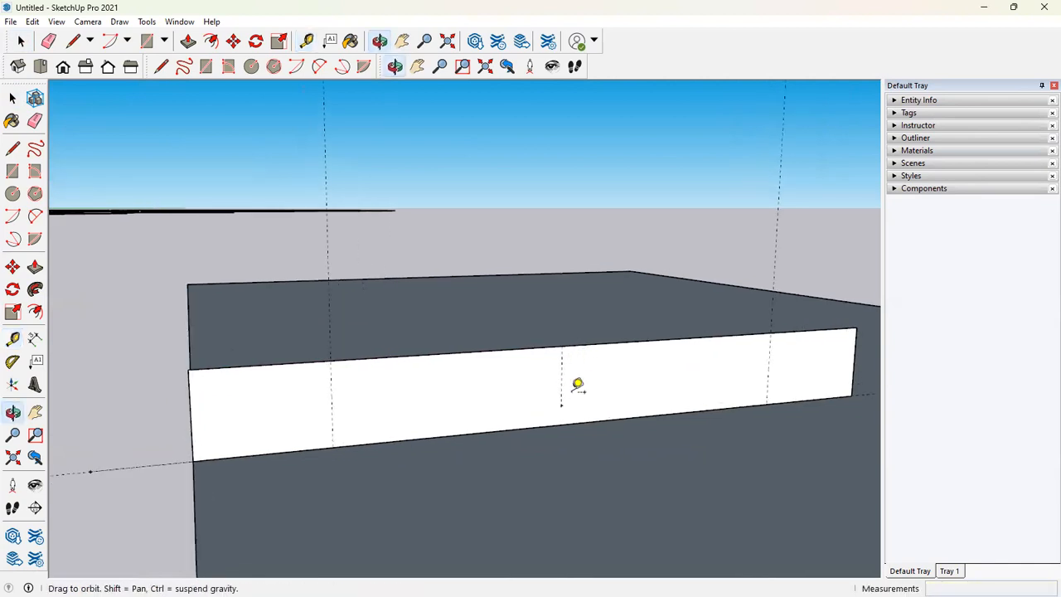
{"action": "left_click", "coordinate": [409, 440]}
{"action": "left_click", "coordinate": [561, 404]}
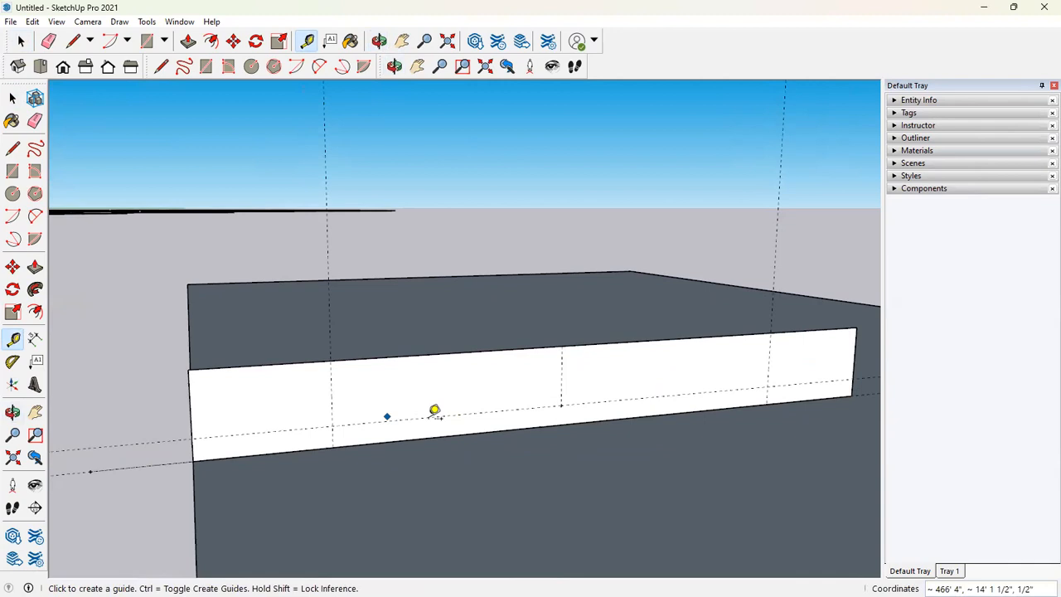
Step: Place two more vertical guides on the upright face, each about 3" inside one of the existing vertical guides
{"action": "middle_click_drag", "start_coordinate": [429, 413], "coordinate": [536, 407]}
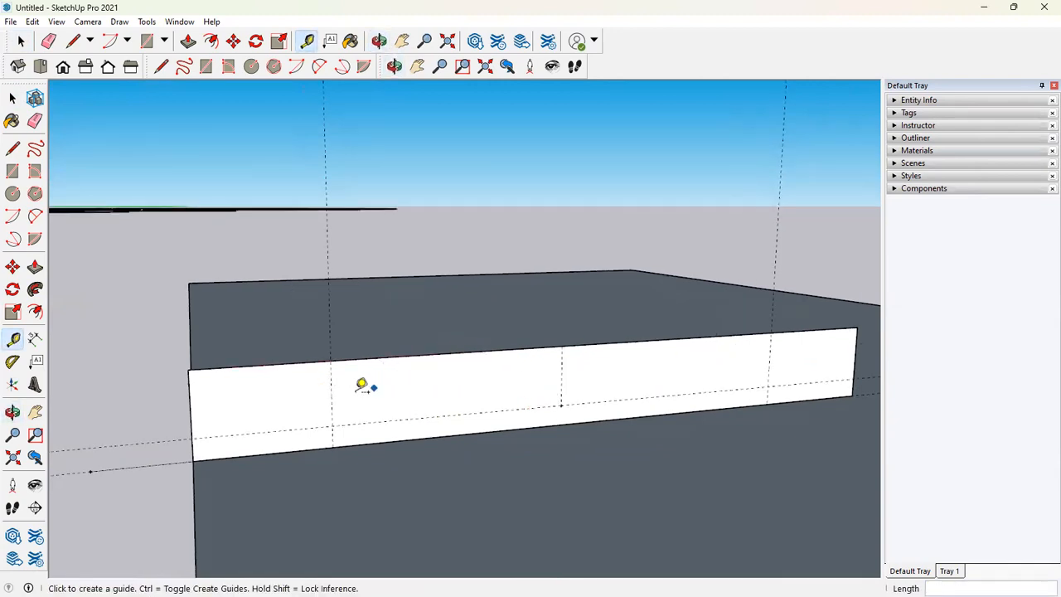
{"action": "left_click", "coordinate": [332, 396]}
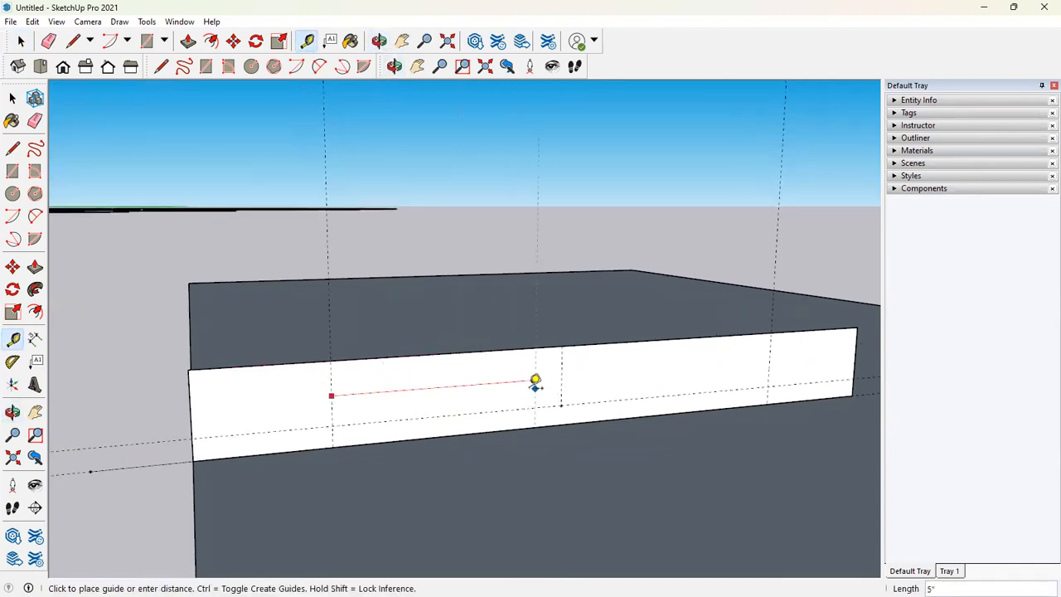
{"action": "left_click", "coordinate": [461, 390]}
{"action": "left_click", "coordinate": [768, 368]}
{"action": "key", "text": "Escape"}
{"action": "left_click", "coordinate": [770, 353]}
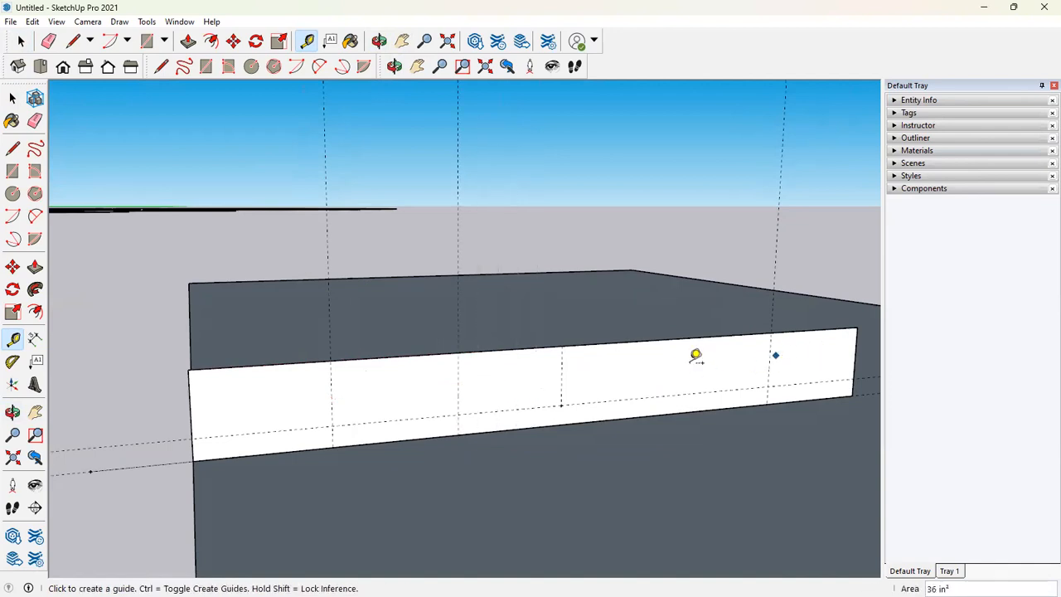
{"action": "left_click", "coordinate": [682, 357]}
{"action": "left_click", "coordinate": [780, 192]}
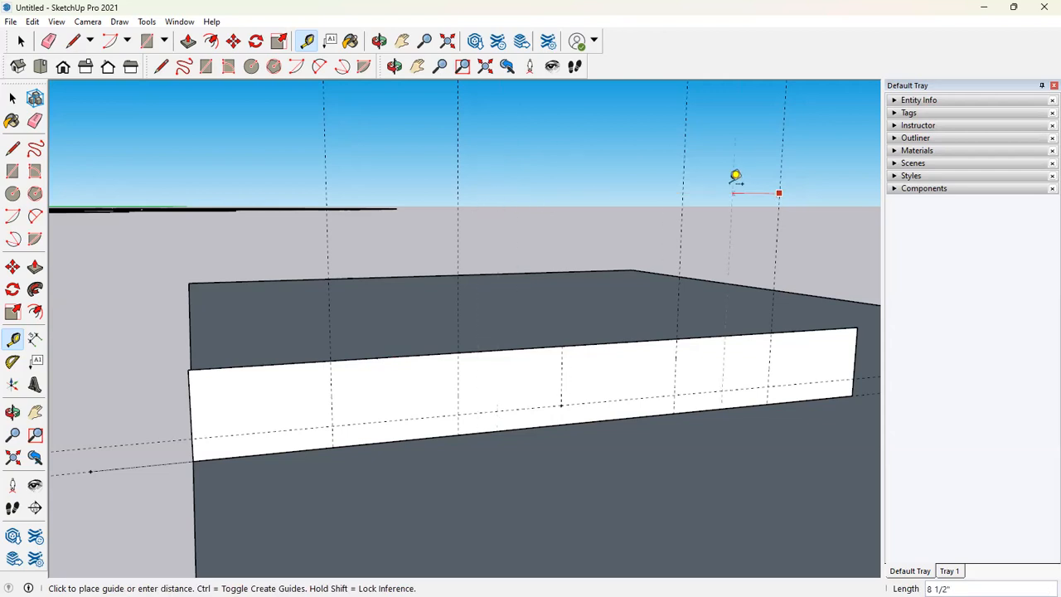
{"action": "key", "text": "Escape"}
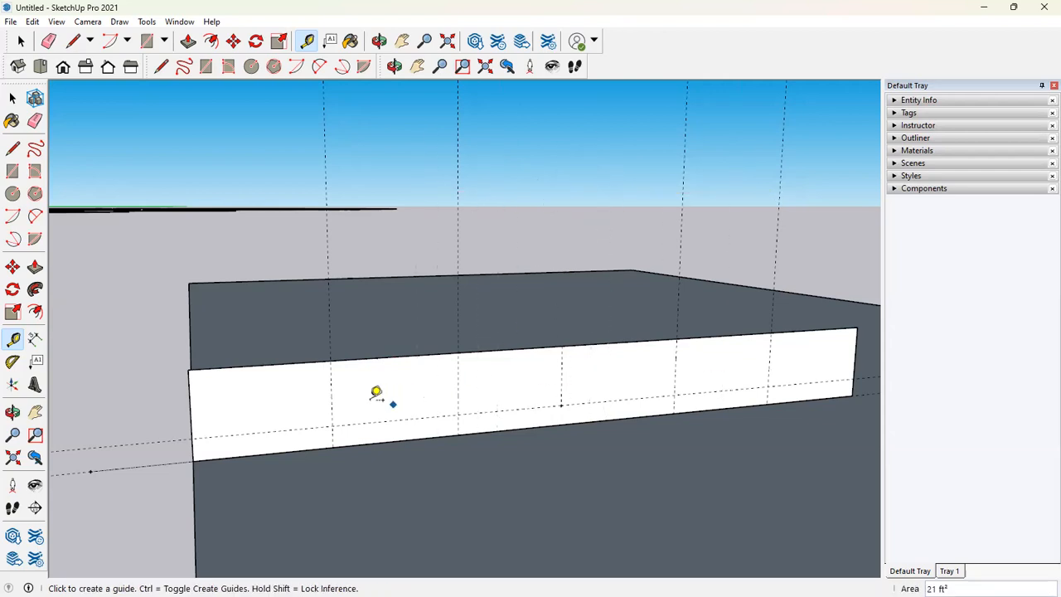
Step: Draw two rectangles about 3" wide and 1/2" deep along the upright face's upper edge, one between each pair of vertical guides
{"action": "scroll", "coordinate": [374, 394], "scroll_direction": "up", "scroll_amount": 2}
{"action": "scroll", "coordinate": [373, 394], "scroll_direction": "down", "scroll_amount": 1}
{"action": "key", "text": "r"}
{"action": "left_click", "coordinate": [325, 355]}
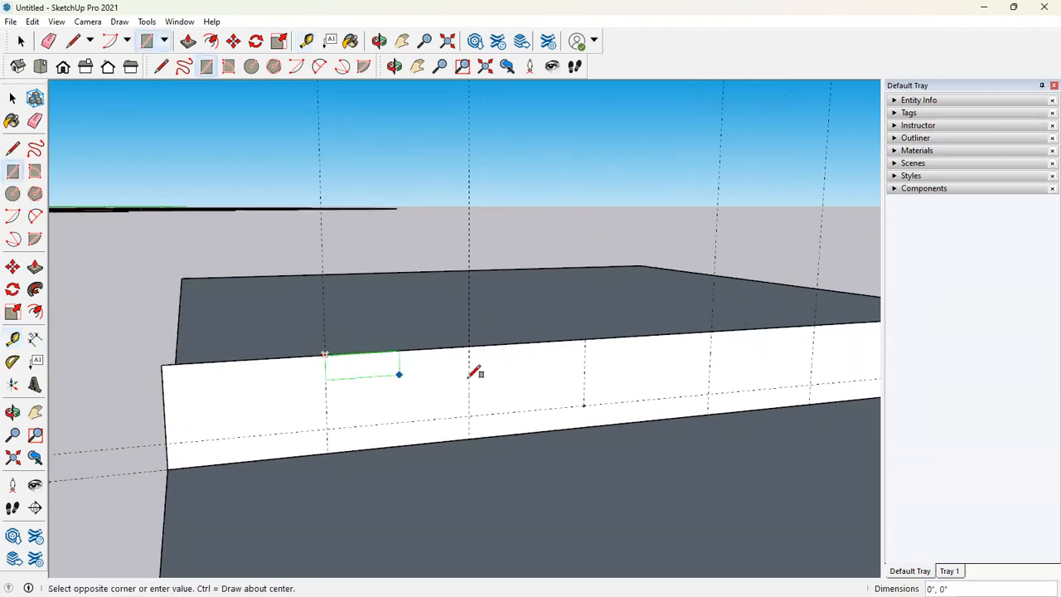
{"action": "left_click", "coordinate": [469, 370]}
{"action": "left_click", "coordinate": [711, 333]}
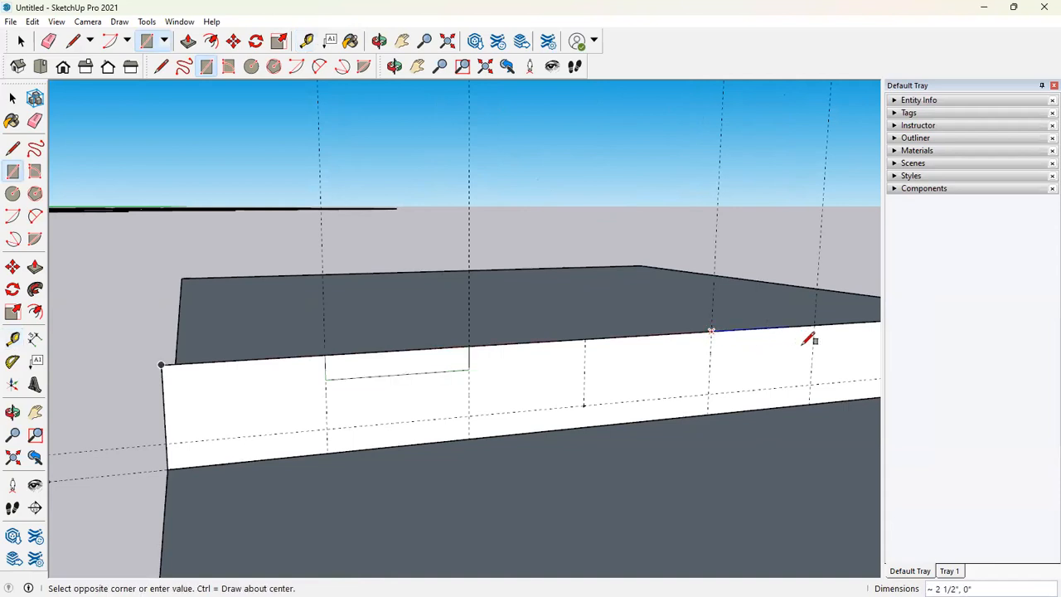
{"action": "left_click", "coordinate": [812, 347]}
Step: Erase the upper edges of both small rectangles to open two notches in the upright profile
{"action": "middle_click_drag", "start_coordinate": [787, 332], "coordinate": [782, 368]}
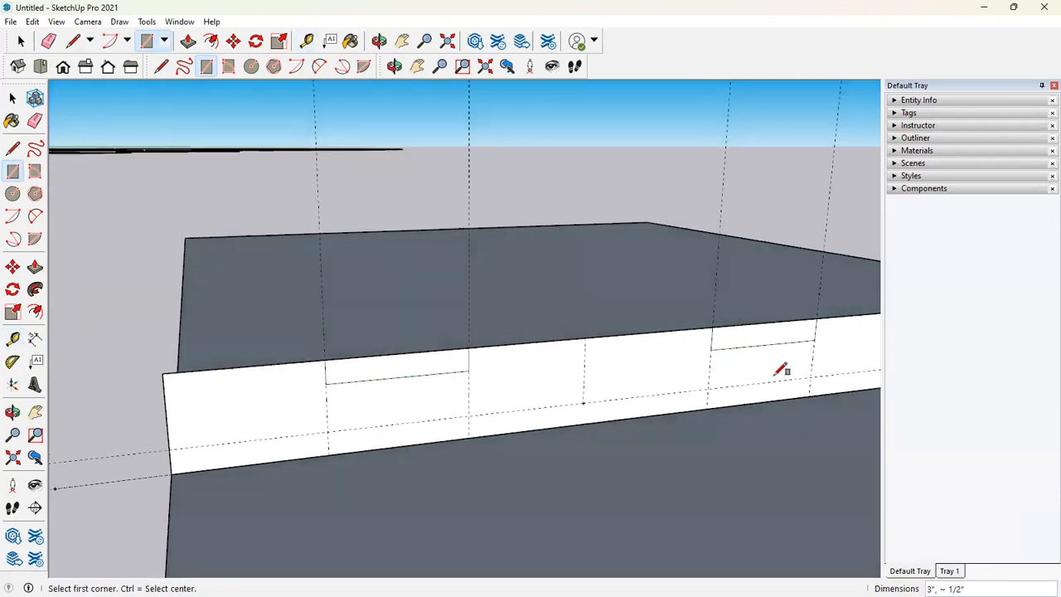
{"action": "key", "text": "e"}
{"action": "left_click", "coordinate": [773, 318]}
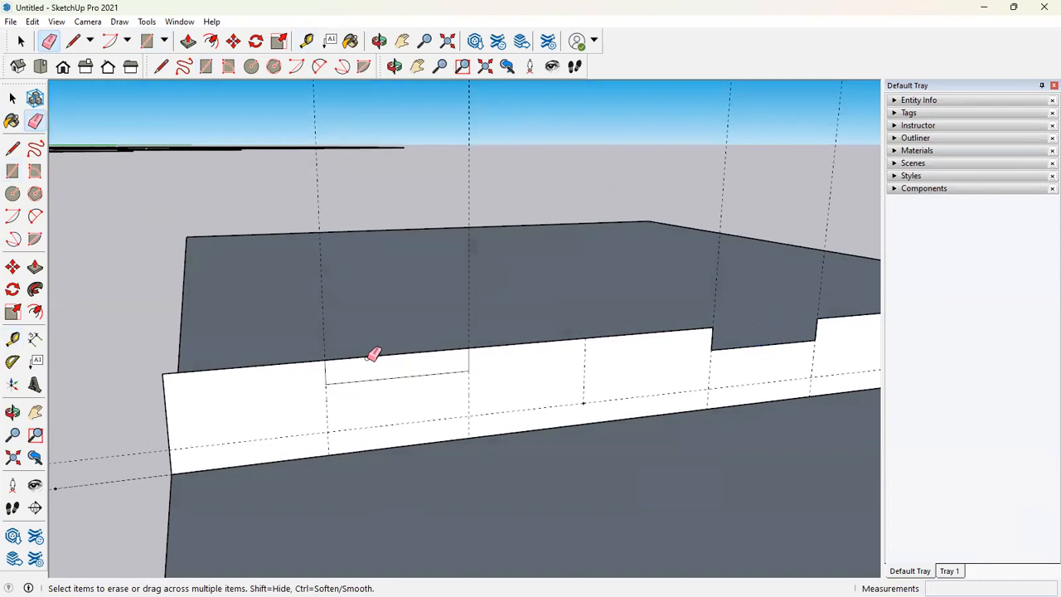
{"action": "left_click", "coordinate": [373, 356]}
Step: Delete all guides in the model
{"action": "middle_click_drag", "start_coordinate": [544, 348], "coordinate": [350, 367]}
{"action": "scroll", "coordinate": [350, 368], "scroll_direction": "down", "scroll_amount": 3}
{"action": "mouse_move", "coordinate": [464, 406]}
{"action": "middle_mouse_down"}
{"action": "mouse_move", "coordinate": [173, 384]}
{"action": "mouse_move", "coordinate": [341, 277]}
{"action": "mouse_move", "coordinate": [462, 425]}
{"action": "mouse_move", "coordinate": [526, 433]}
{"action": "mouse_move", "coordinate": [348, 280]}
{"action": "middle_mouse_up"}
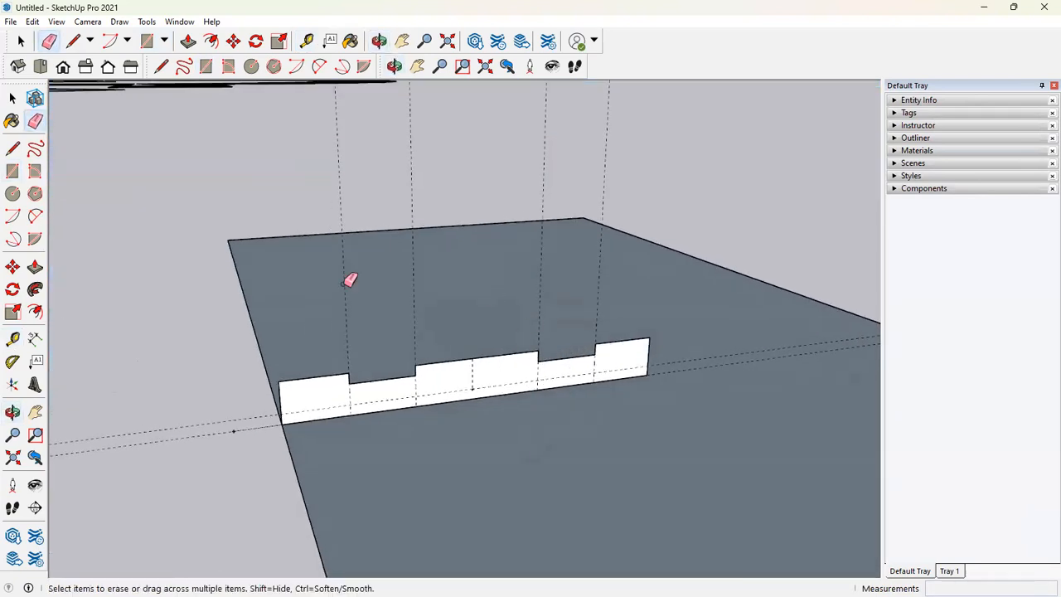
{"action": "left_click", "coordinate": [22, 40]}
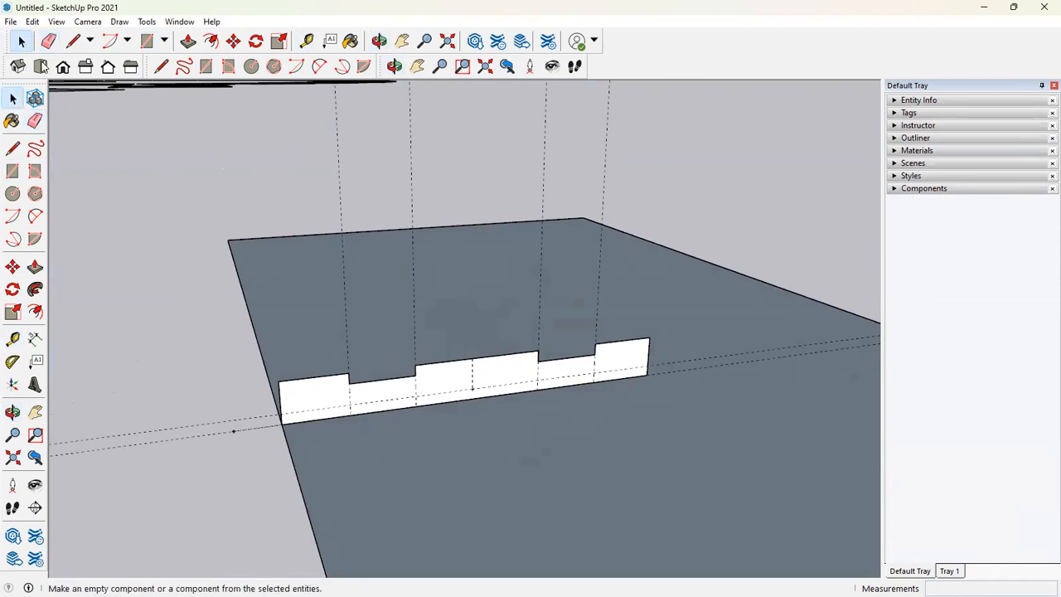
{"action": "left_click", "coordinate": [31, 22]}
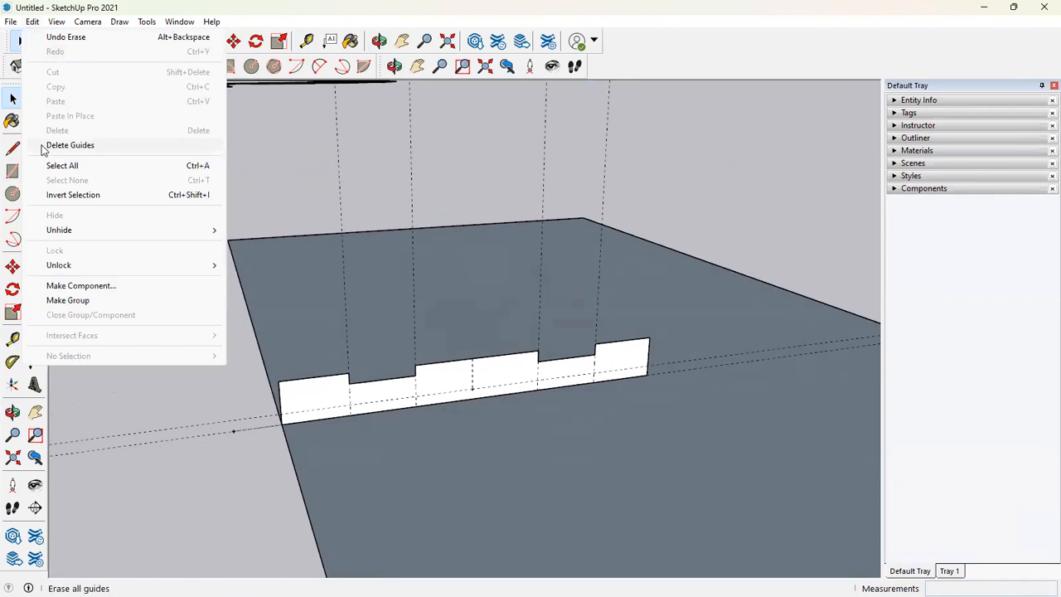
{"action": "left_click", "coordinate": [70, 145]}
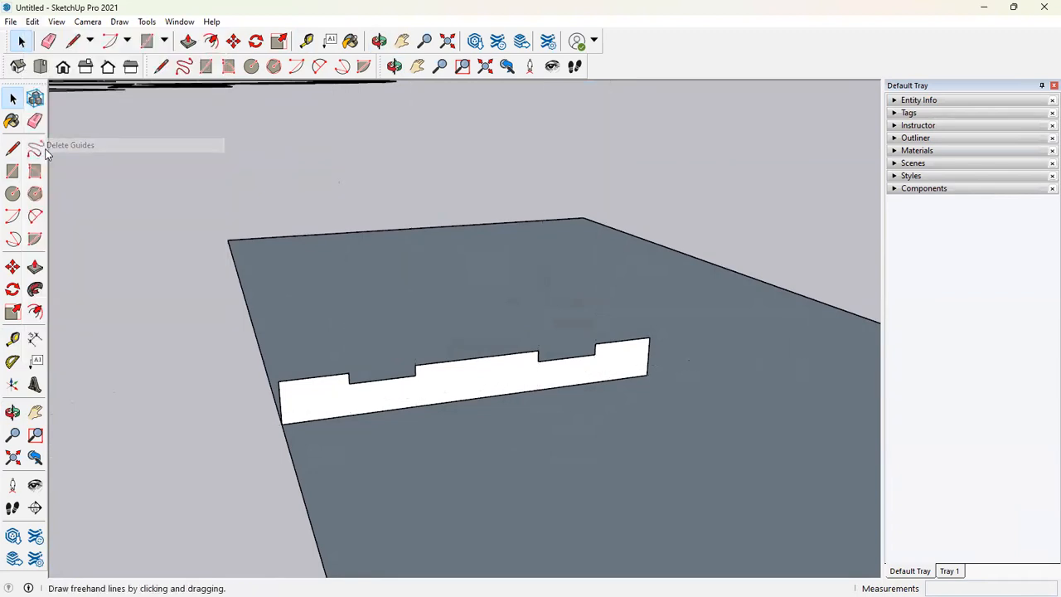
Step: Sweep the notched upright profile around the large rectangle with Follow Me, using the rectangle's face as the path
{"action": "scroll", "coordinate": [484, 399], "scroll_direction": "down", "scroll_amount": 4}
{"action": "middle_click_drag", "start_coordinate": [491, 398], "coordinate": [561, 490]}
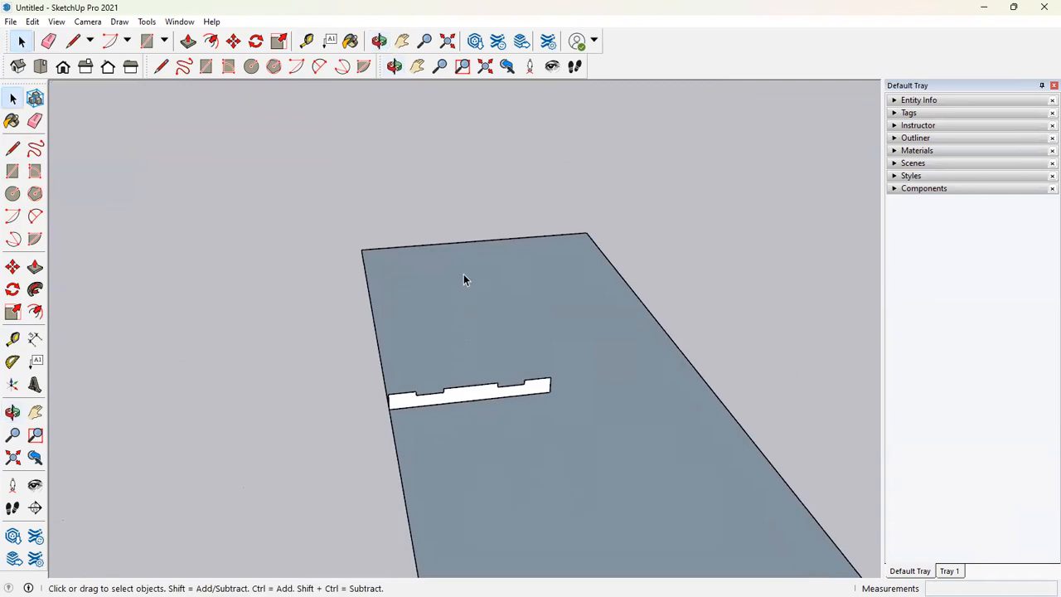
{"action": "middle_click_drag", "start_coordinate": [481, 445], "coordinate": [400, 425]}
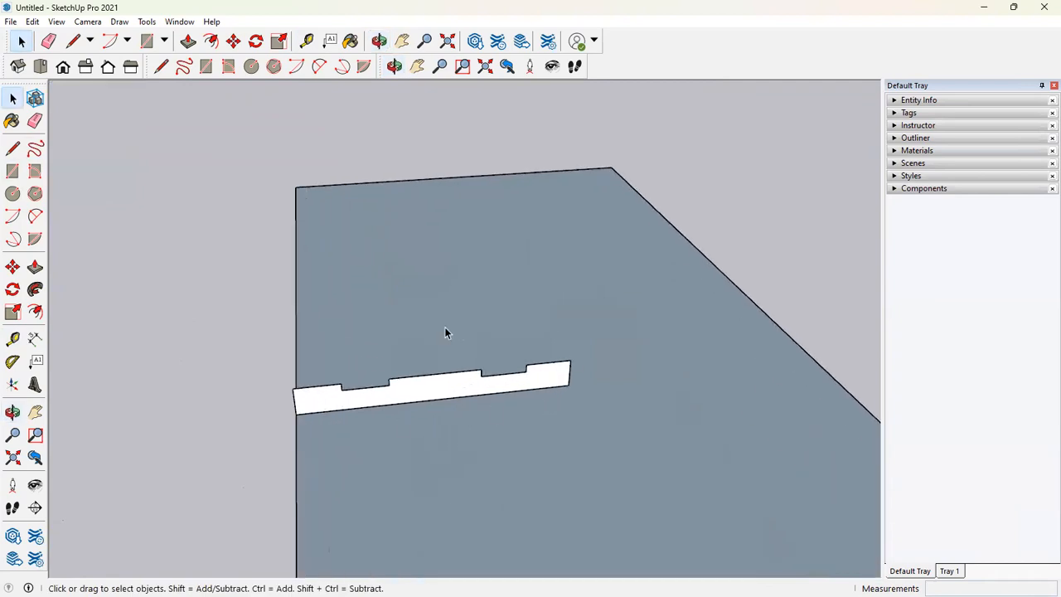
{"action": "scroll", "coordinate": [445, 373], "scroll_direction": "down", "scroll_amount": 6}
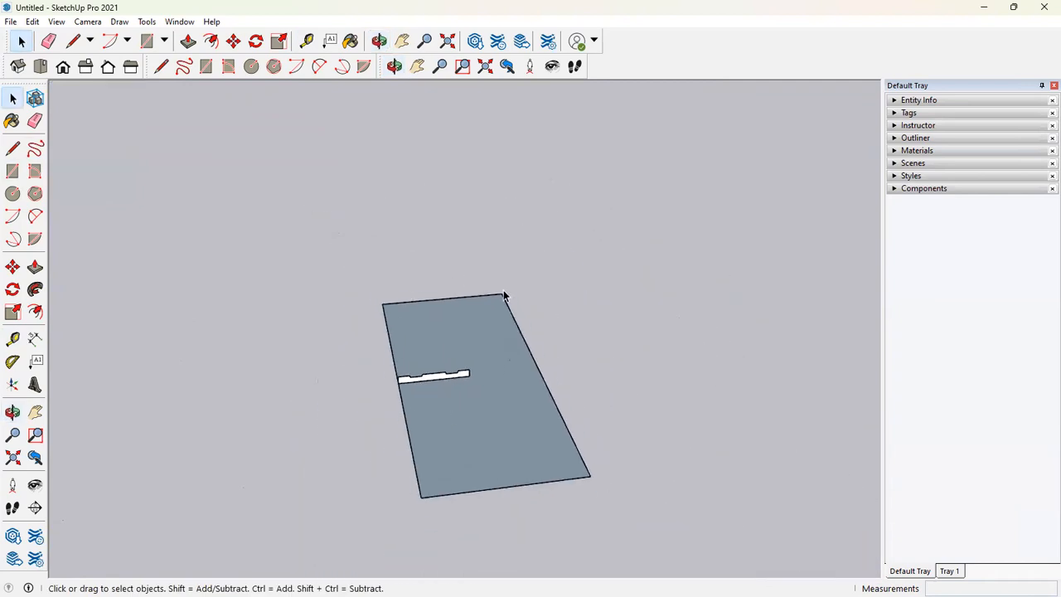
{"action": "scroll", "coordinate": [412, 391], "scroll_direction": "up", "scroll_amount": 4}
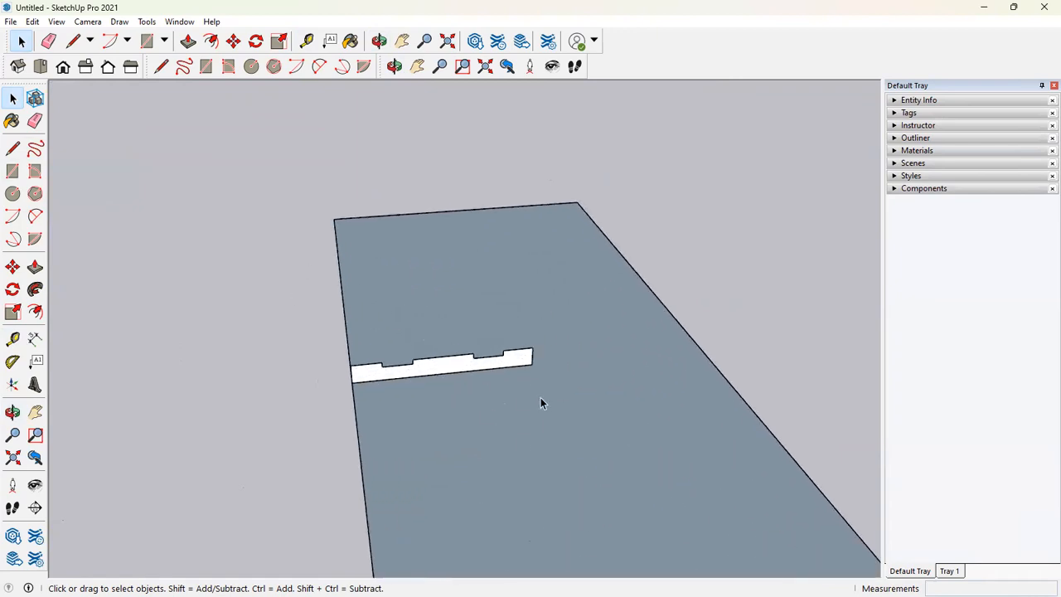
{"action": "middle_click_drag", "start_coordinate": [374, 407], "coordinate": [450, 320]}
{"action": "left_click", "coordinate": [448, 299]}
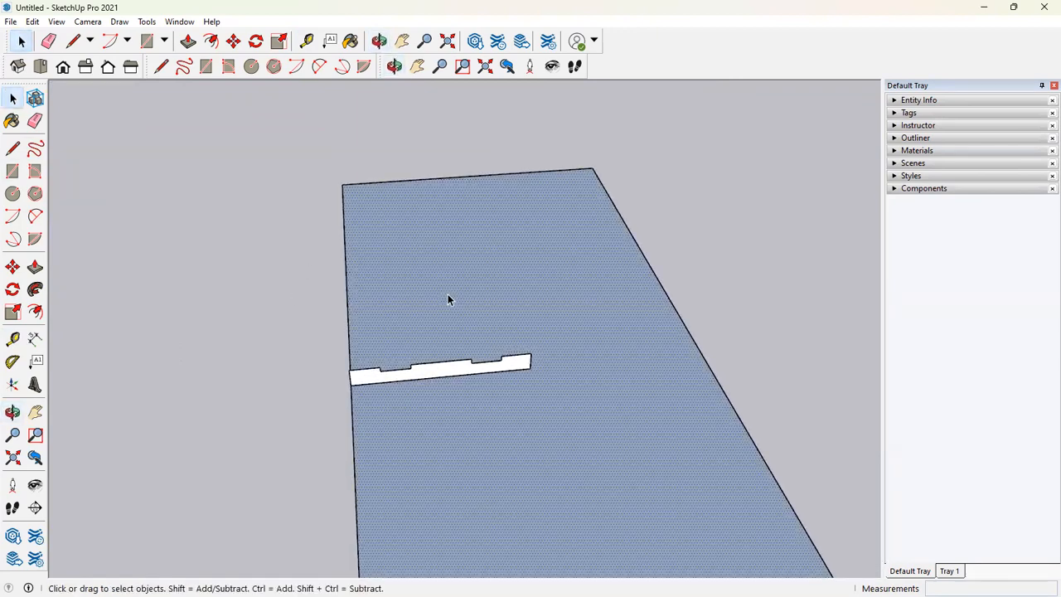
{"action": "left_click", "coordinate": [35, 291]}
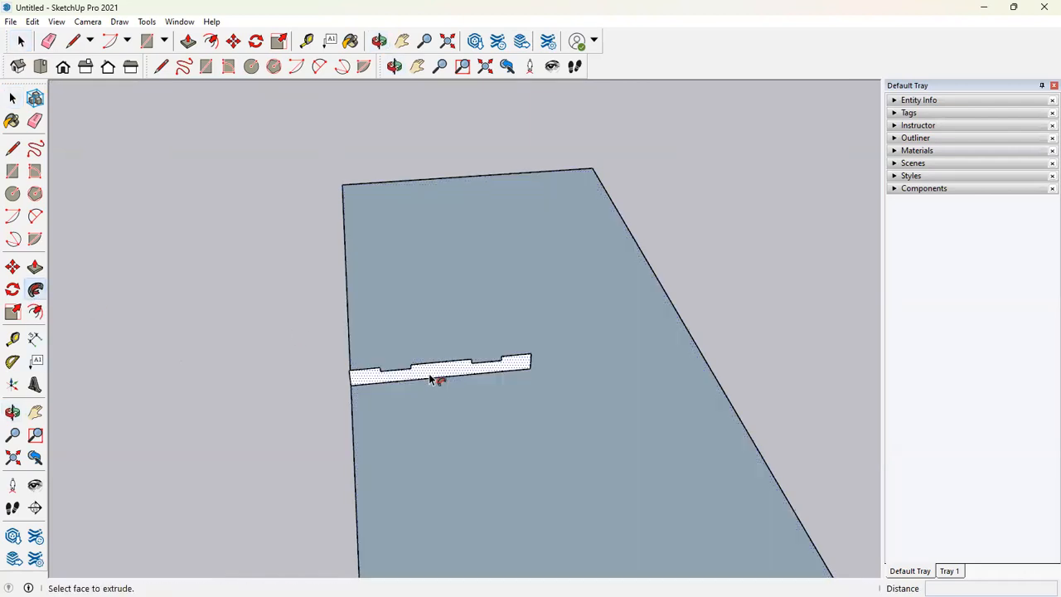
{"action": "left_click", "coordinate": [431, 374]}
Step: Examine the swept rectangular panel and its recessed bands from several angles
{"action": "scroll", "coordinate": [428, 288], "scroll_direction": "down", "scroll_amount": 5}
{"action": "middle_click_drag", "start_coordinate": [557, 378], "coordinate": [549, 446]}
{"action": "scroll", "coordinate": [407, 419], "scroll_direction": "up", "scroll_amount": 3}
{"action": "scroll", "coordinate": [446, 393], "scroll_direction": "down", "scroll_amount": 5}
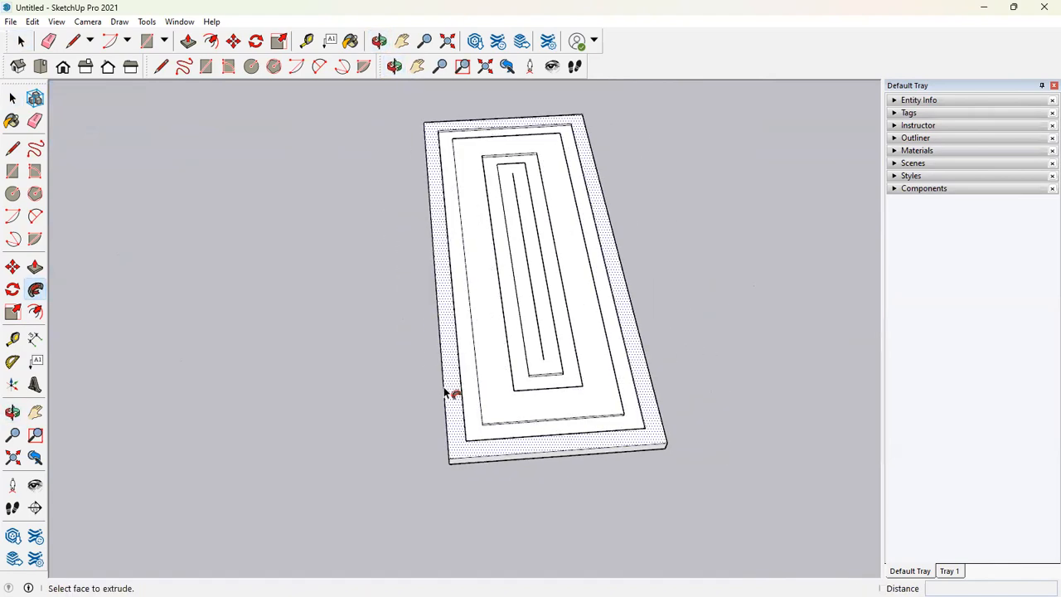
{"action": "middle_click_drag", "start_coordinate": [533, 391], "coordinate": [519, 351]}
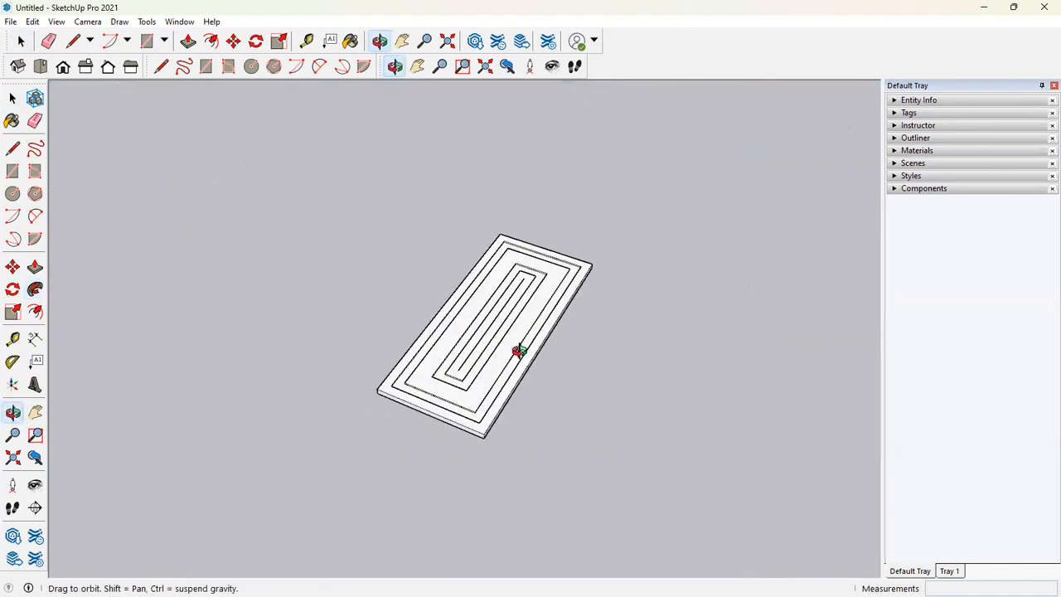
{"action": "scroll", "coordinate": [515, 360], "scroll_direction": "up", "scroll_amount": 5}
{"action": "scroll", "coordinate": [491, 398], "scroll_direction": "down", "scroll_amount": 3}
{"action": "middle_click_drag", "start_coordinate": [490, 398], "coordinate": [606, 360]}
{"action": "scroll", "coordinate": [512, 322], "scroll_direction": "up", "scroll_amount": 4}
{"action": "scroll", "coordinate": [446, 335], "scroll_direction": "down", "scroll_amount": 2}
{"action": "middle_click_drag", "start_coordinate": [446, 335], "coordinate": [447, 398]}
{"action": "key", "text": "space"}
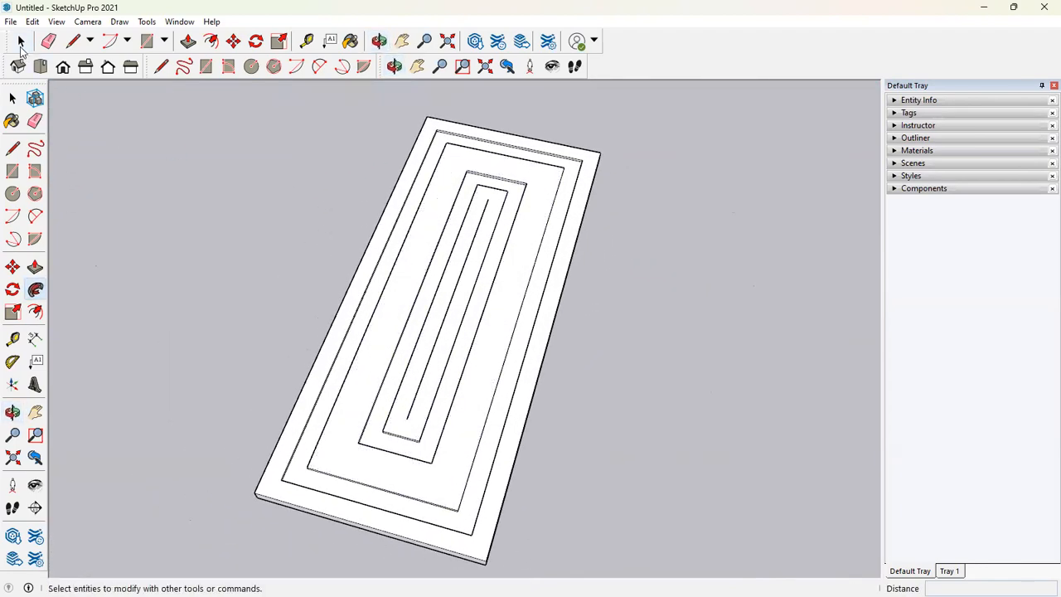
Step: Look over the other practice shapes in the model around the axes origin, with the Select tool active
{"action": "scroll", "coordinate": [600, 294], "scroll_direction": "down", "scroll_amount": 5}
{"action": "middle_click_drag", "start_coordinate": [601, 287], "coordinate": [580, 282]}
{"action": "scroll", "coordinate": [580, 286], "scroll_direction": "down", "scroll_amount": 3}
{"action": "scroll", "coordinate": [592, 307], "scroll_direction": "up", "scroll_amount": 1}
{"action": "scroll", "coordinate": [456, 267], "scroll_direction": "down", "scroll_amount": 3}
{"action": "middle_click_drag", "start_coordinate": [464, 259], "coordinate": [613, 239]}
{"action": "scroll", "coordinate": [577, 253], "scroll_direction": "up", "scroll_amount": 5}
{"action": "scroll", "coordinate": [440, 344], "scroll_direction": "up", "scroll_amount": 8}
{"action": "middle_click_drag", "start_coordinate": [465, 273], "coordinate": [630, 403]}
{"action": "scroll", "coordinate": [387, 375], "scroll_direction": "down", "scroll_amount": 6}
{"action": "scroll", "coordinate": [397, 369], "scroll_direction": "down", "scroll_amount": 3}
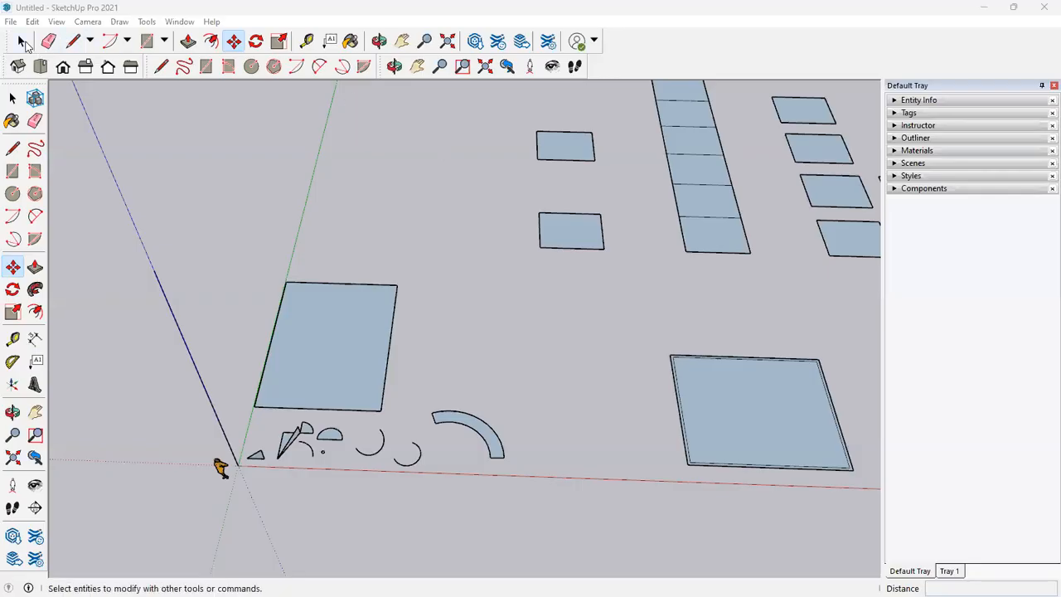
{"action": "left_click", "coordinate": [23, 44]}
{"action": "scroll", "coordinate": [668, 488], "scroll_direction": "down", "scroll_amount": 1}
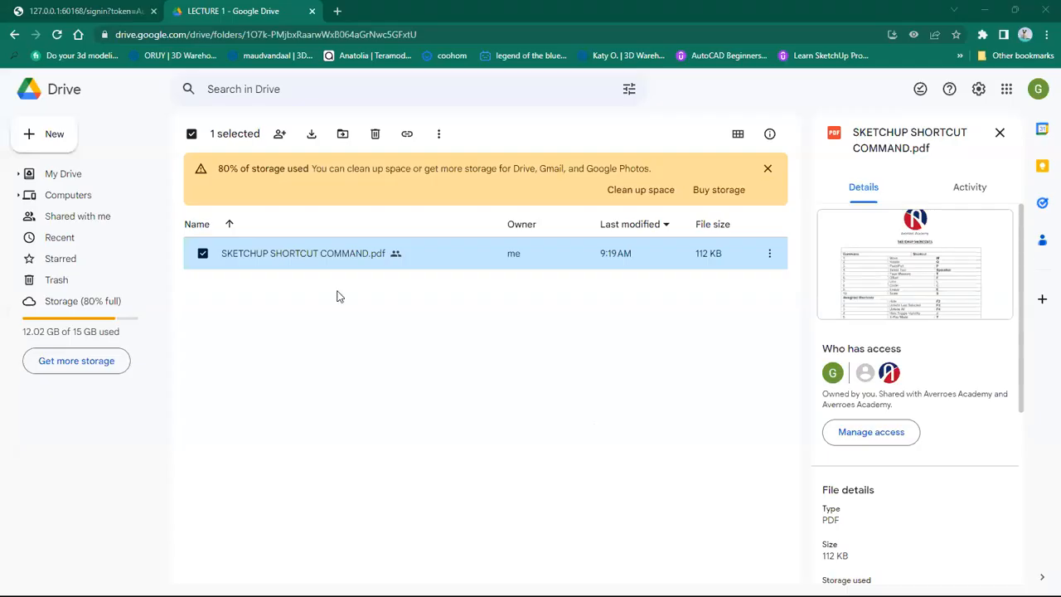
Step: Open SKETCHUP SHORTCUT COMMAND.pdf in Google Drive, review its default and assigned shortcuts, and close the preview
{"action": "double_click", "coordinate": [312, 256]}
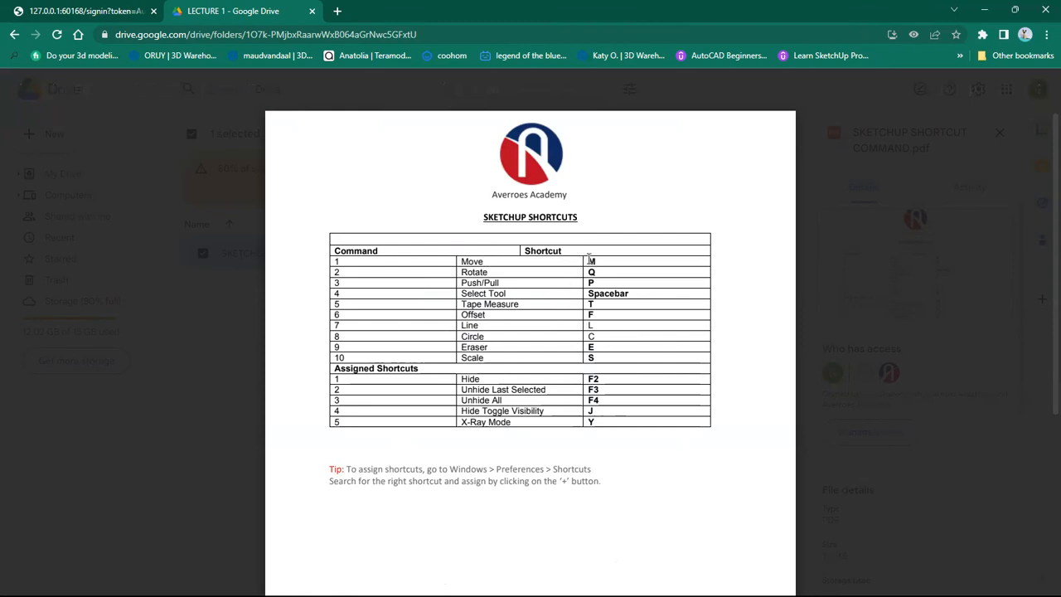
{"action": "left_click_drag", "start_coordinate": [596, 302], "coordinate": [605, 355]}
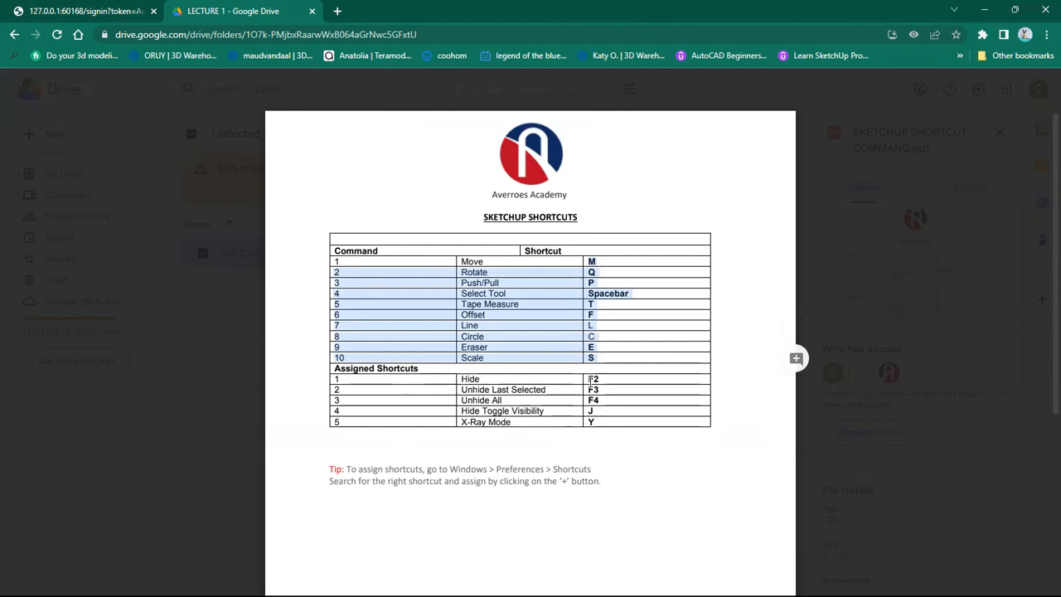
{"action": "left_click_drag", "start_coordinate": [585, 381], "coordinate": [599, 421]}
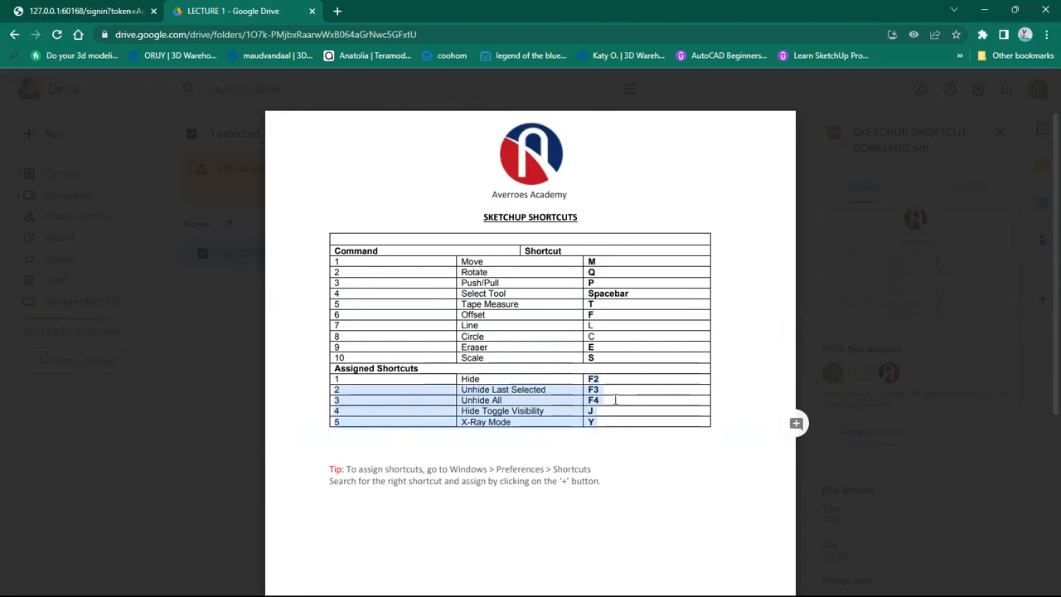
{"action": "key", "text": "Escape"}
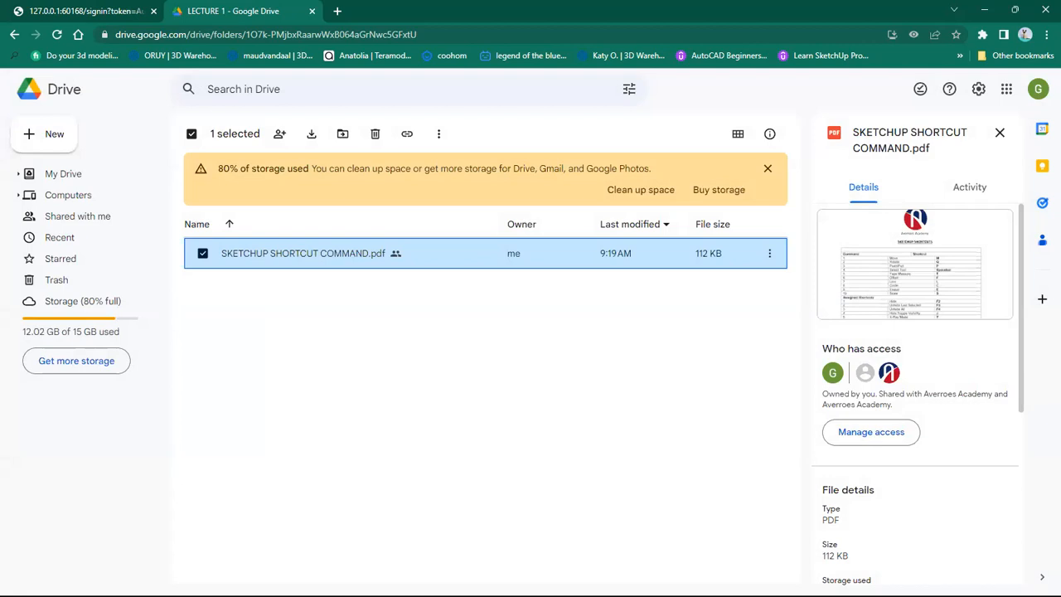
Step: Switch back to SketchUp and open the Shortcuts page of the preferences
{"action": "key", "text": "alt+Tab"}
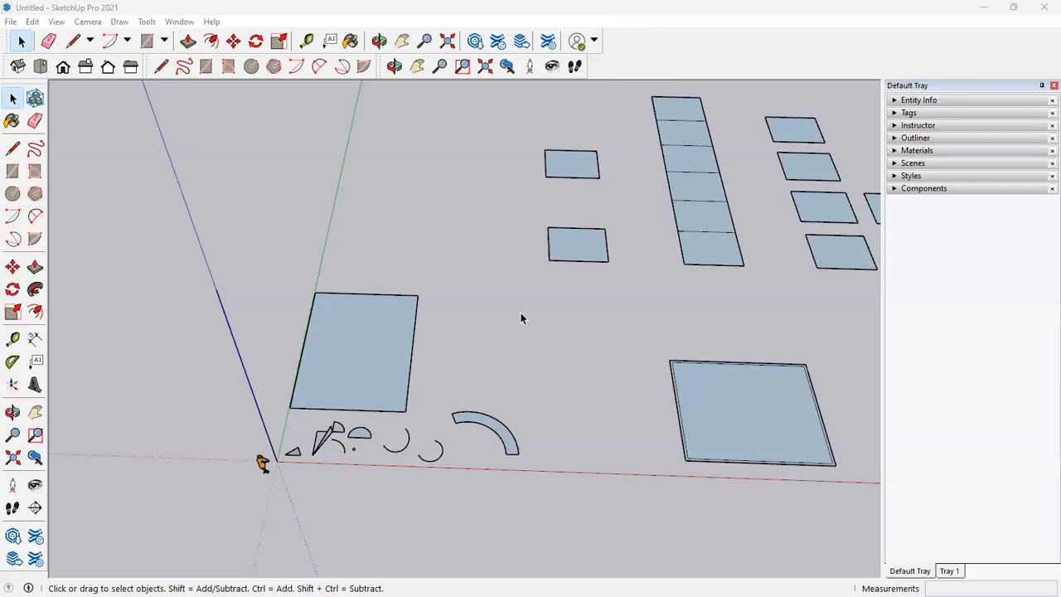
{"action": "left_click", "coordinate": [178, 23]}
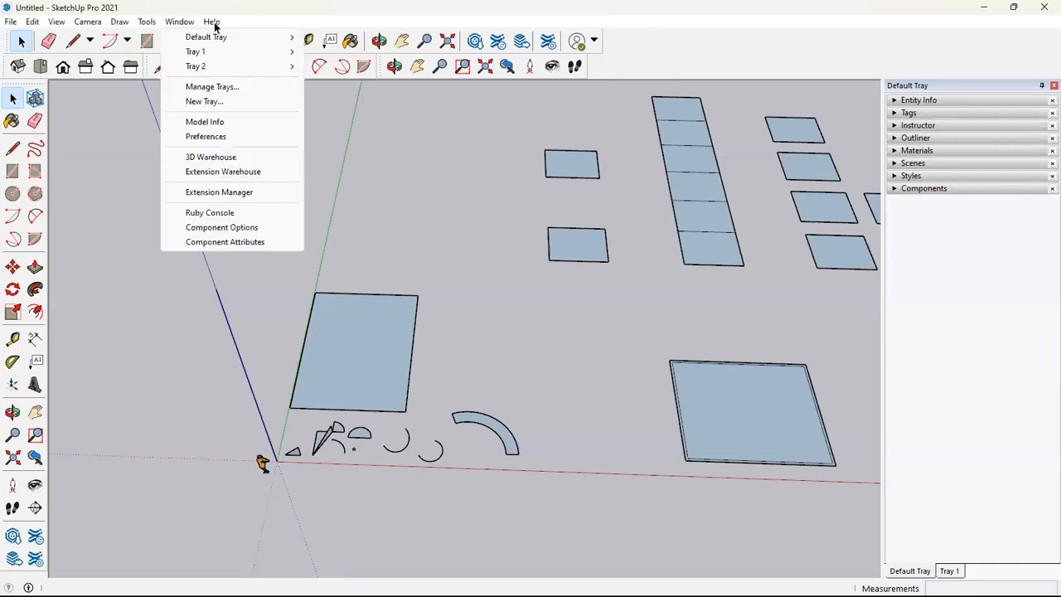
{"action": "left_click", "coordinate": [189, 26]}
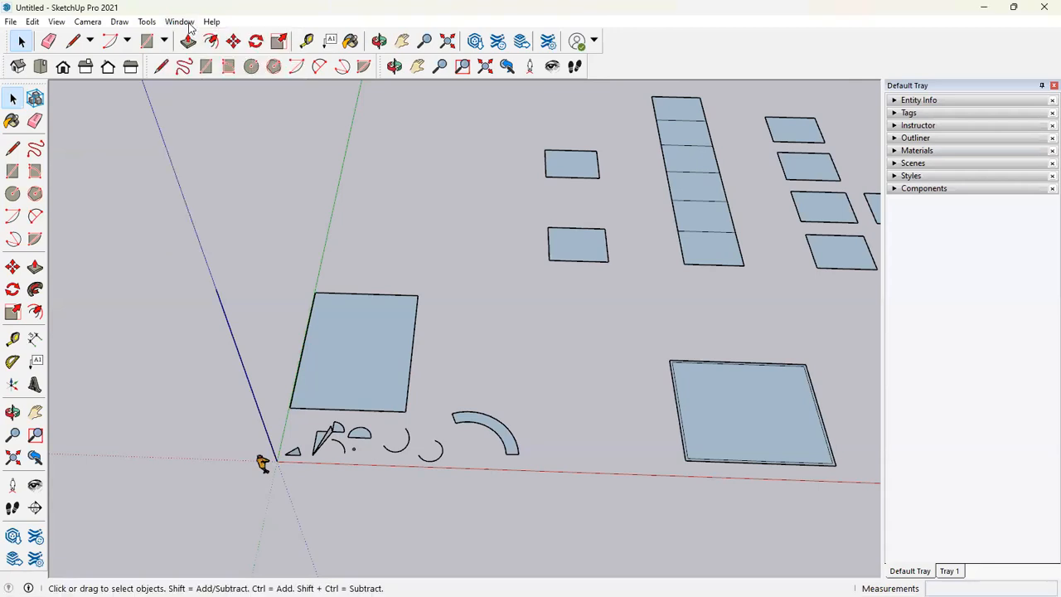
{"action": "left_click", "coordinate": [184, 23]}
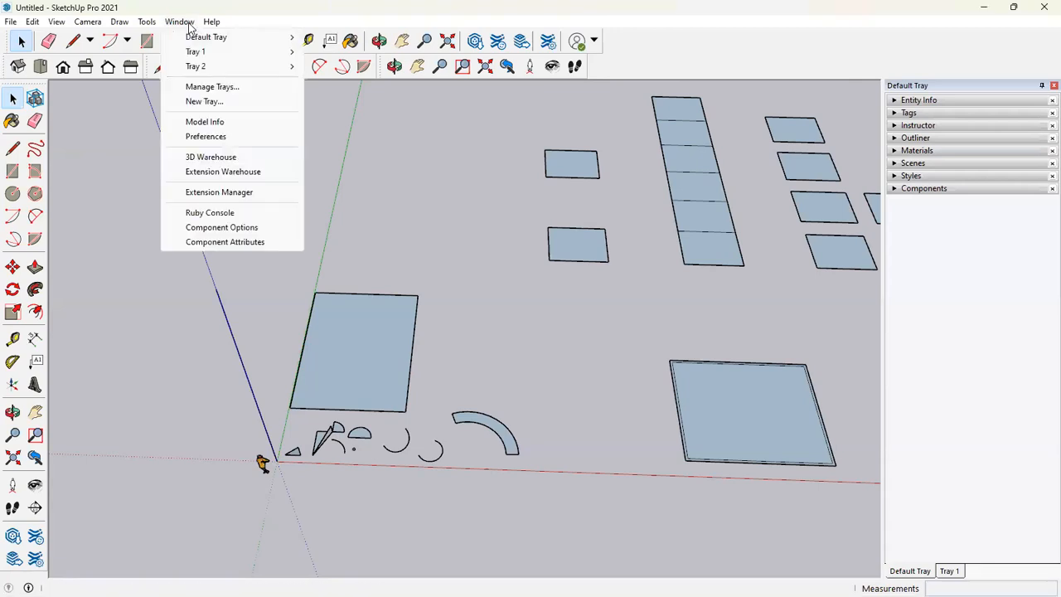
{"action": "left_click", "coordinate": [209, 139]}
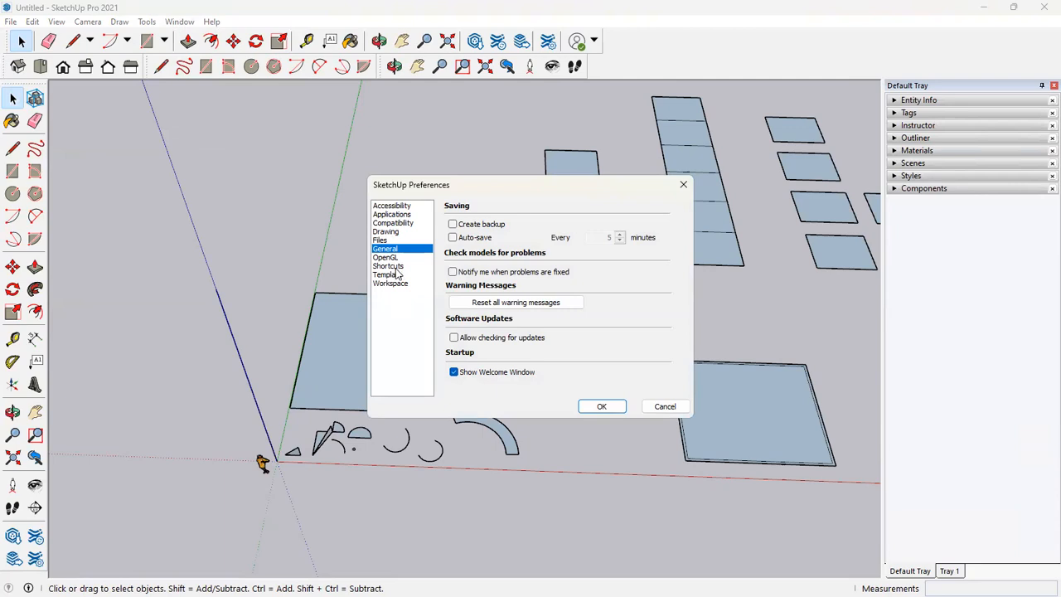
{"action": "left_click", "coordinate": [395, 267]}
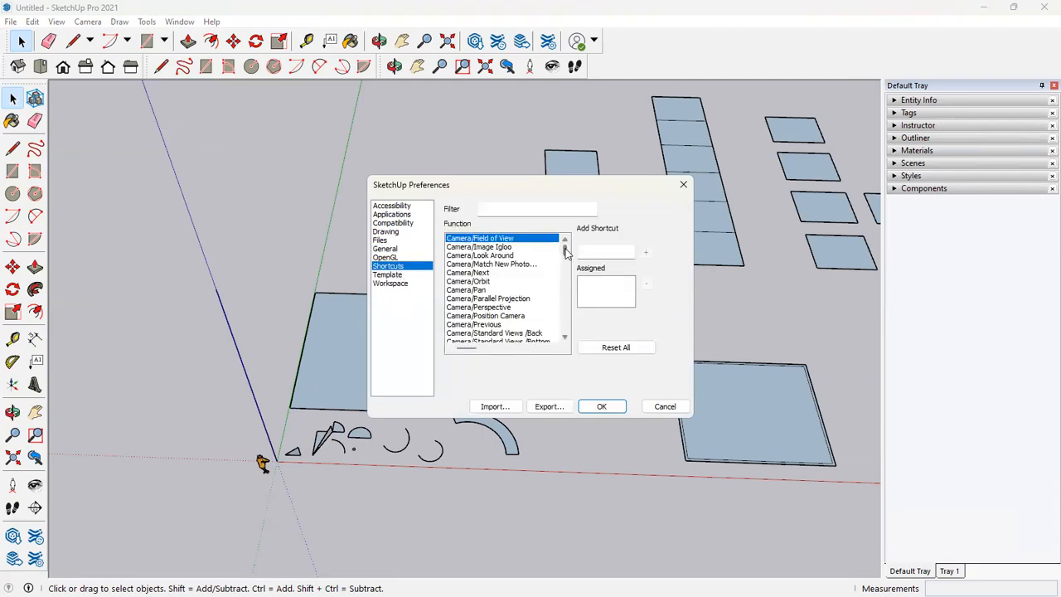
Step: Filter the shortcut function list by "move" to look up the Move tool's assigned shortcut
{"action": "mouse_move", "coordinate": [566, 252]}
{"action": "left_mouse_down"}
{"action": "mouse_move", "coordinate": [565, 335]}
{"action": "mouse_move", "coordinate": [564, 245]}
{"action": "left_mouse_up"}
{"action": "mouse_move", "coordinate": [564, 249]}
{"action": "left_mouse_down"}
{"action": "mouse_move", "coordinate": [565, 324]}
{"action": "mouse_move", "coordinate": [564, 243]}
{"action": "left_mouse_up"}
{"action": "left_click", "coordinate": [501, 208]}
{"action": "type", "text": "move"}
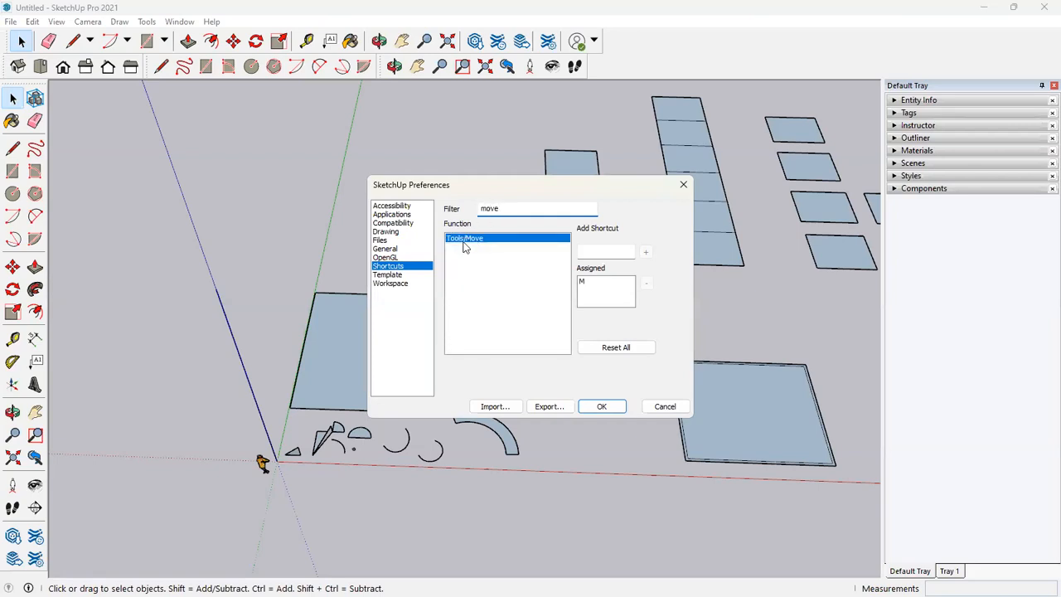
Step: Select the Move function in the shortcut list and close the preferences
{"action": "left_click", "coordinate": [487, 241]}
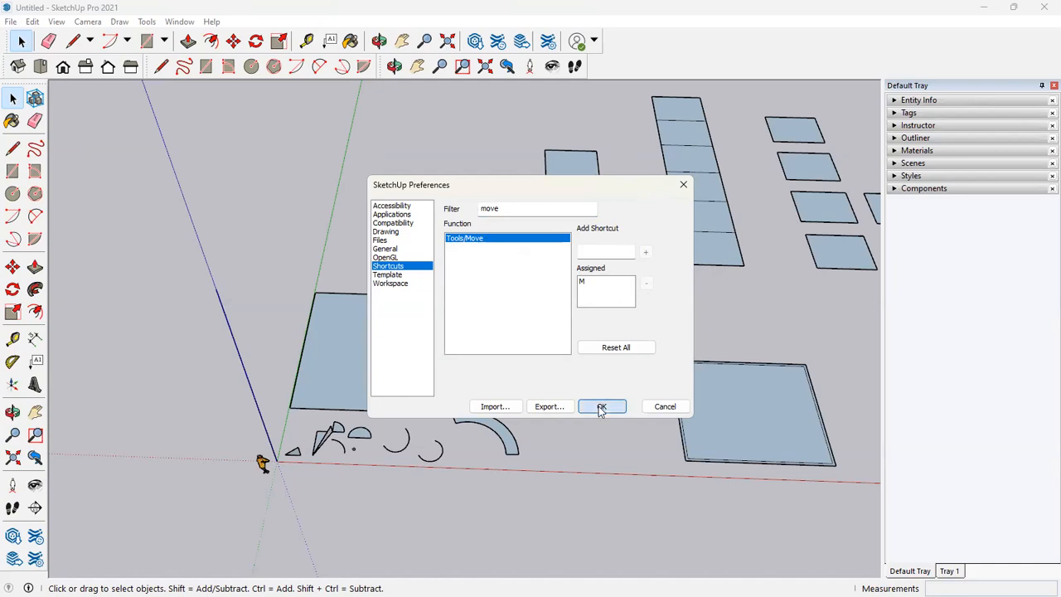
{"action": "left_click", "coordinate": [602, 406]}
Step: Find Tools/Rotate in the shortcut preferences by filtering for "rota" and assign Q as its shortcut
{"action": "left_click", "coordinate": [180, 22]}
{"action": "left_click", "coordinate": [208, 138]}
{"action": "left_click", "coordinate": [516, 211]}
{"action": "type", "text": "ror"}
{"action": "key", "text": "BackSpace"}
{"action": "type", "text": "ta"}
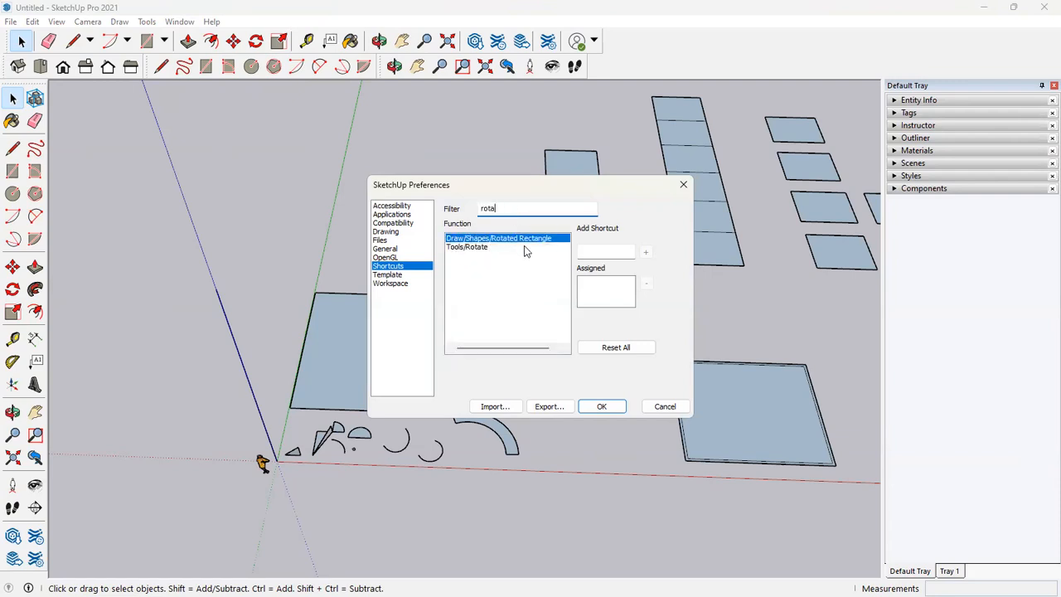
{"action": "left_click", "coordinate": [469, 250]}
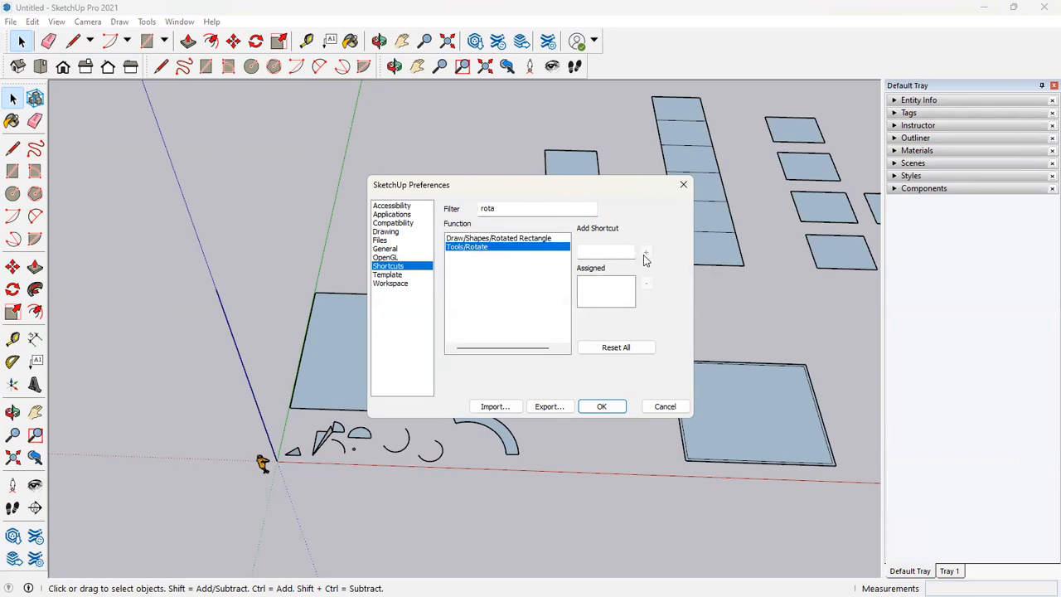
{"action": "left_click", "coordinate": [604, 254]}
{"action": "key", "text": "q"}
{"action": "left_click", "coordinate": [647, 253]}
{"action": "left_click", "coordinate": [602, 407]}
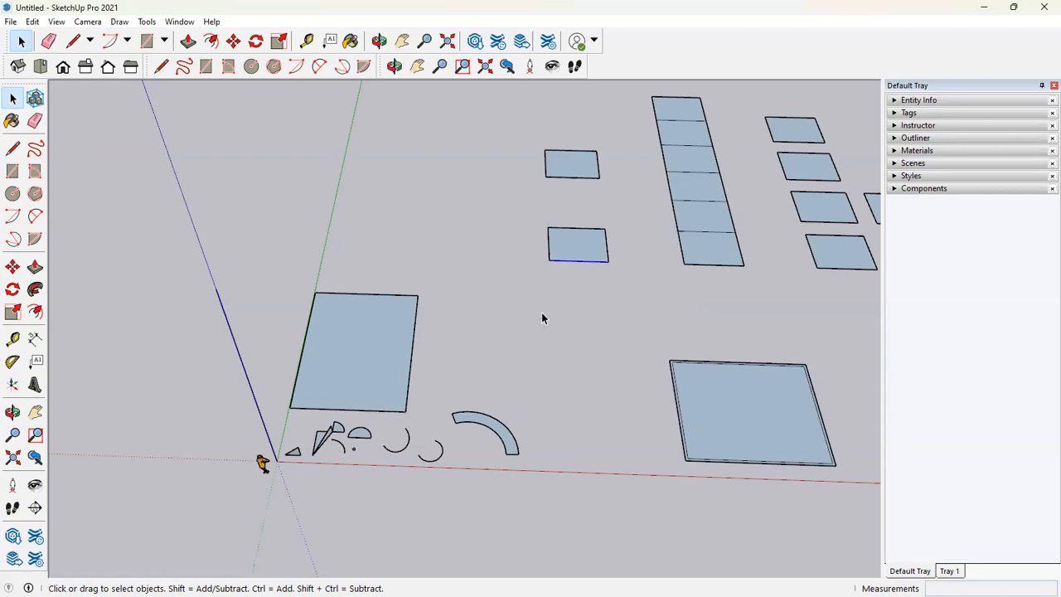
Step: Test the shortcuts for the Rotate and Move tools
{"action": "key", "text": "q"}
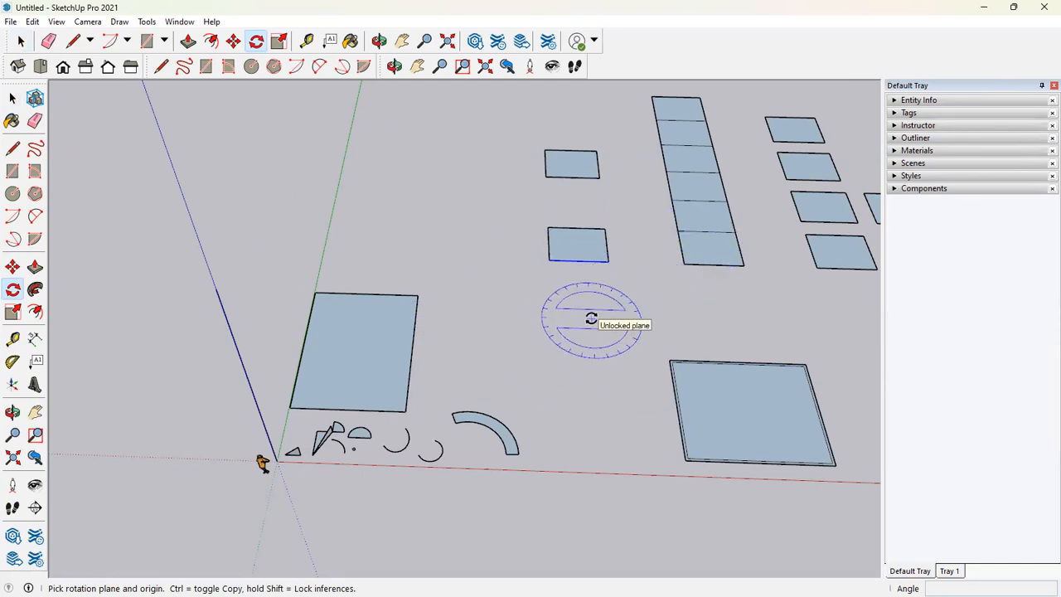
{"action": "key", "text": "m"}
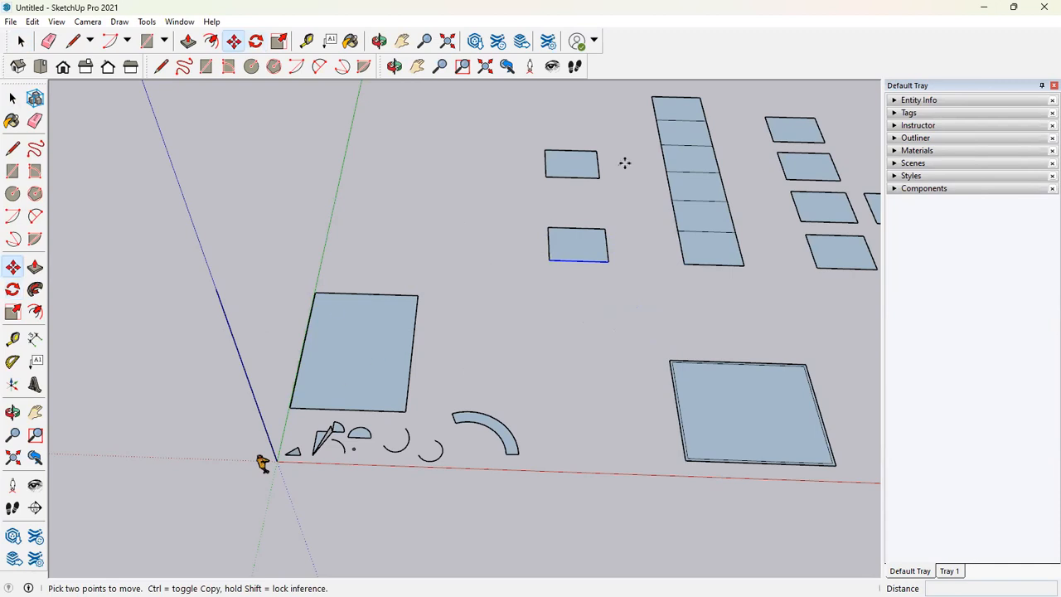
Step: Find Tools/Push/Pull in the shortcut preferences by filtering for "push" and assign P as its shortcut
{"action": "left_click", "coordinate": [178, 22]}
{"action": "left_click", "coordinate": [203, 138]}
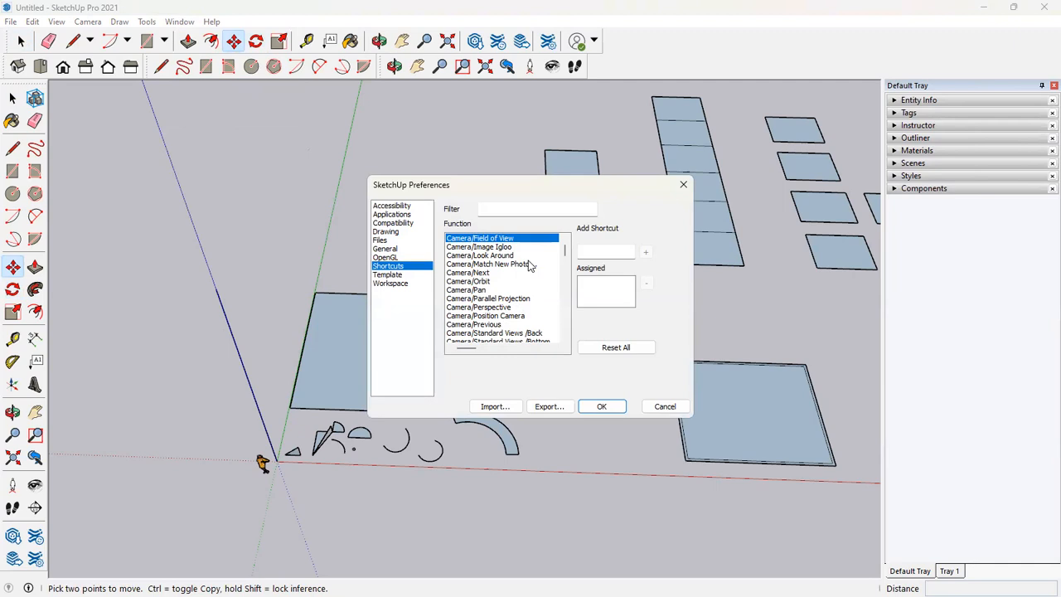
{"action": "left_click", "coordinate": [511, 213]}
{"action": "type", "text": "push"}
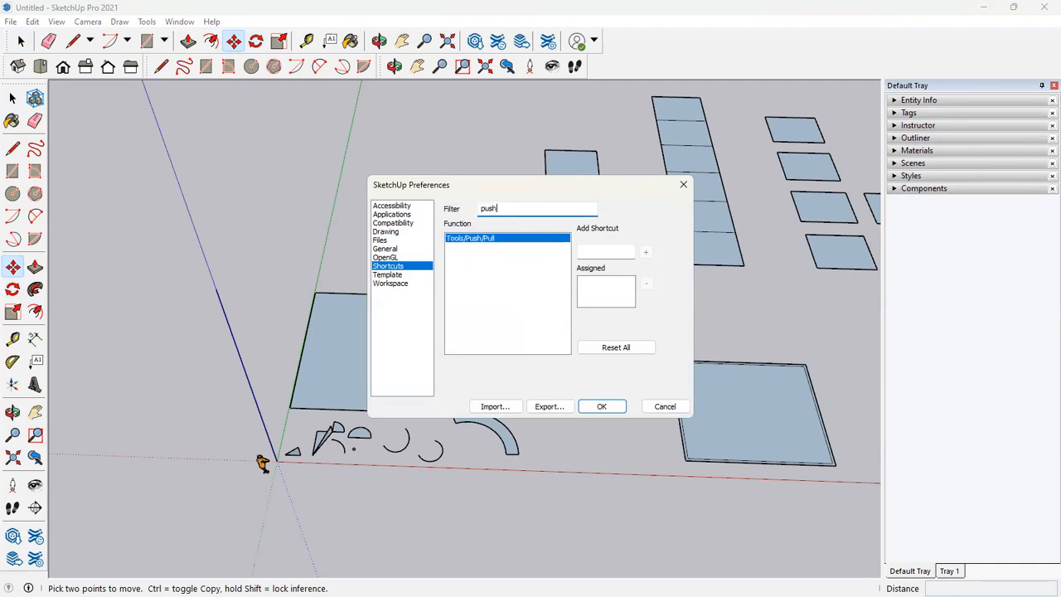
{"action": "left_click", "coordinate": [473, 242]}
{"action": "left_click", "coordinate": [613, 254]}
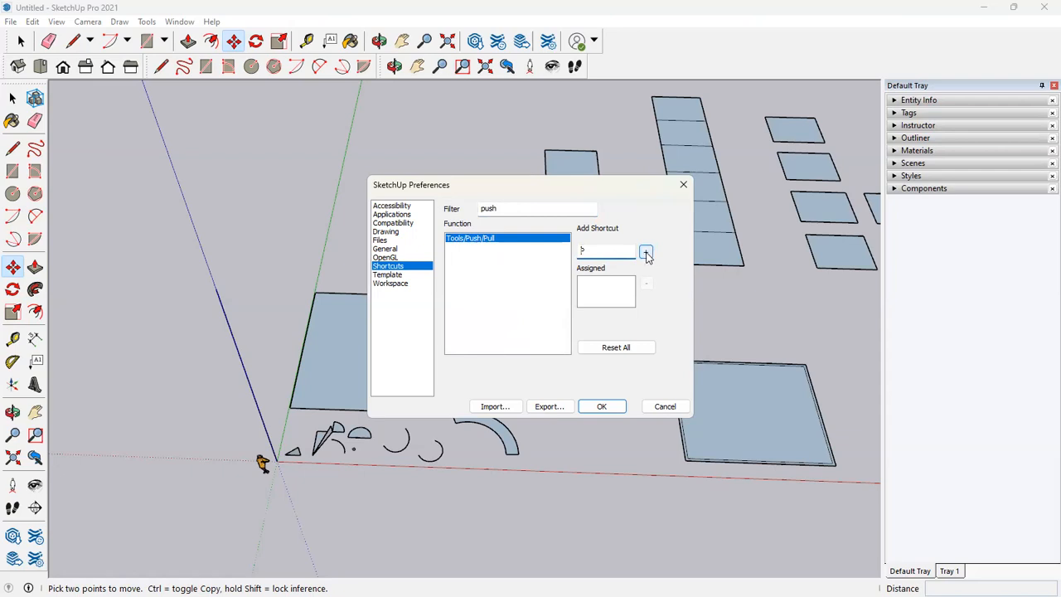
{"action": "left_click", "coordinate": [647, 253]}
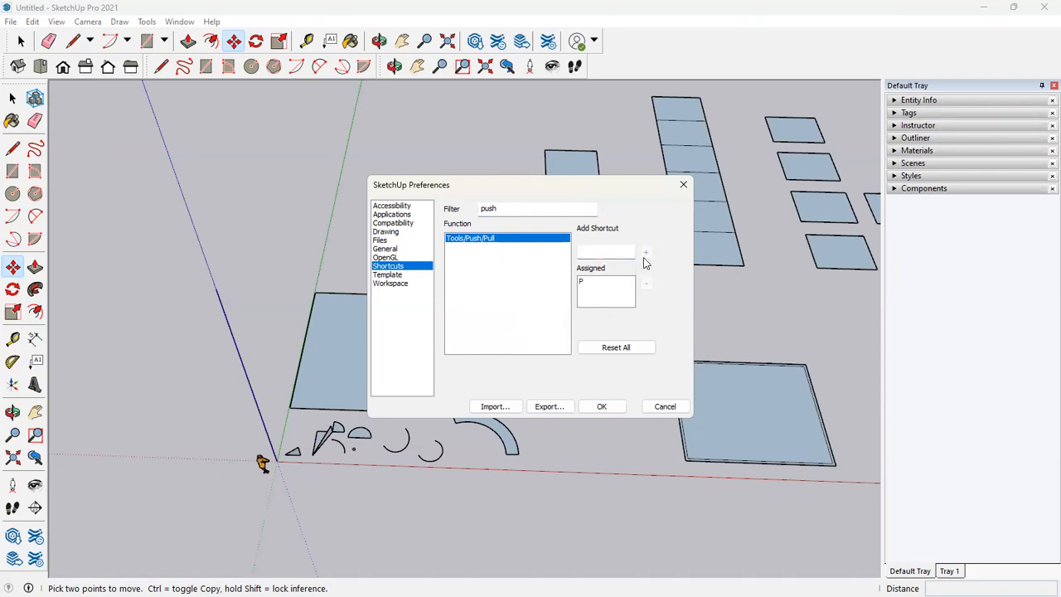
{"action": "left_click", "coordinate": [603, 406]}
Step: Test the Push/Pull shortcut by pulling up the offset rectangle's narrow border face about 35' 8", and cancel the extrusion
{"action": "left_click", "coordinate": [12, 98]}
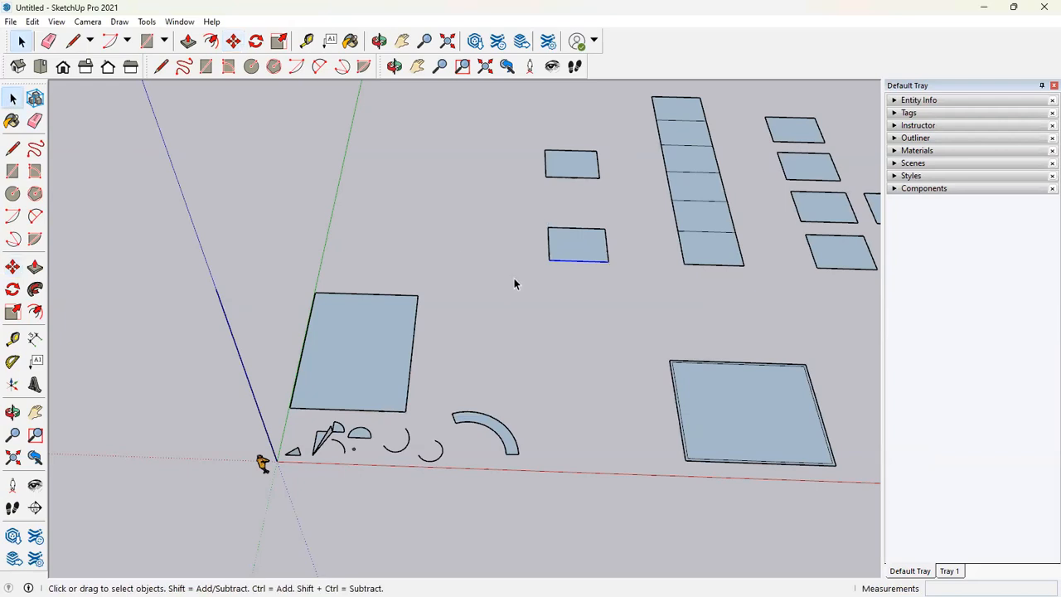
{"action": "key", "text": "p"}
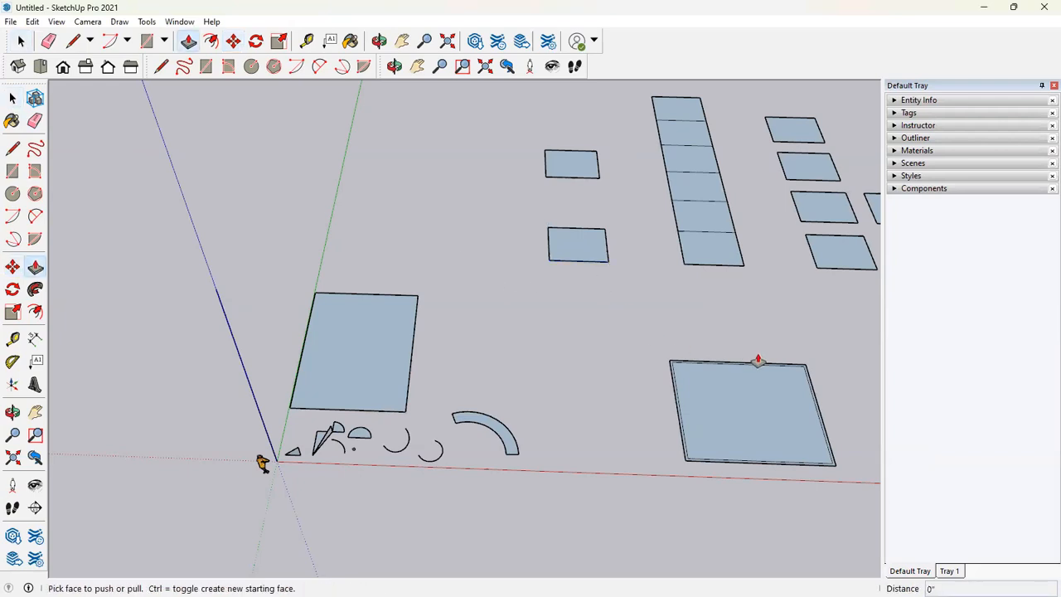
{"action": "left_click_drag", "start_coordinate": [681, 429], "coordinate": [707, 381]}
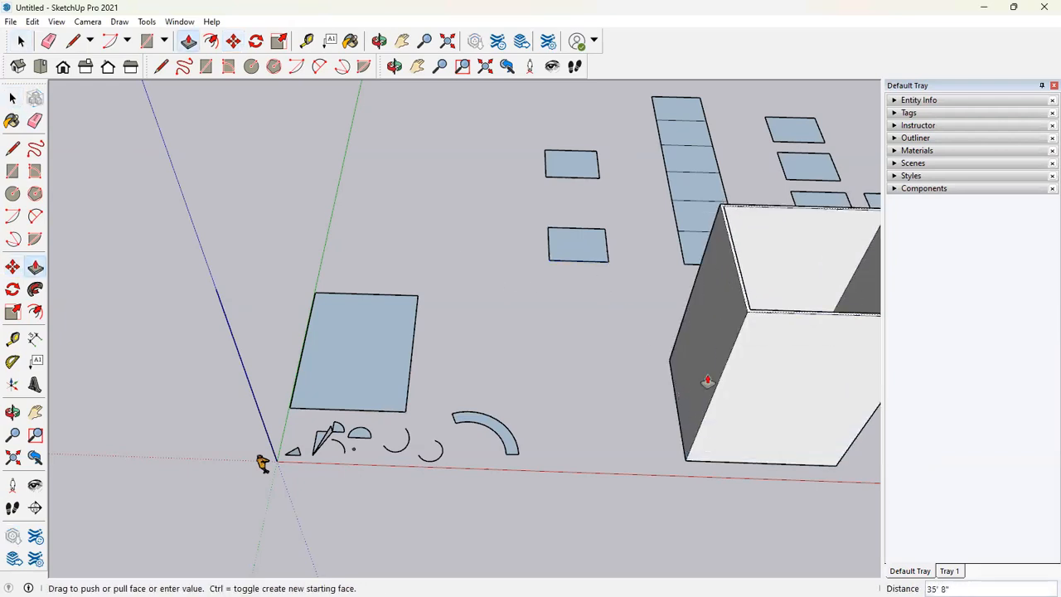
{"action": "key", "text": "Escape"}
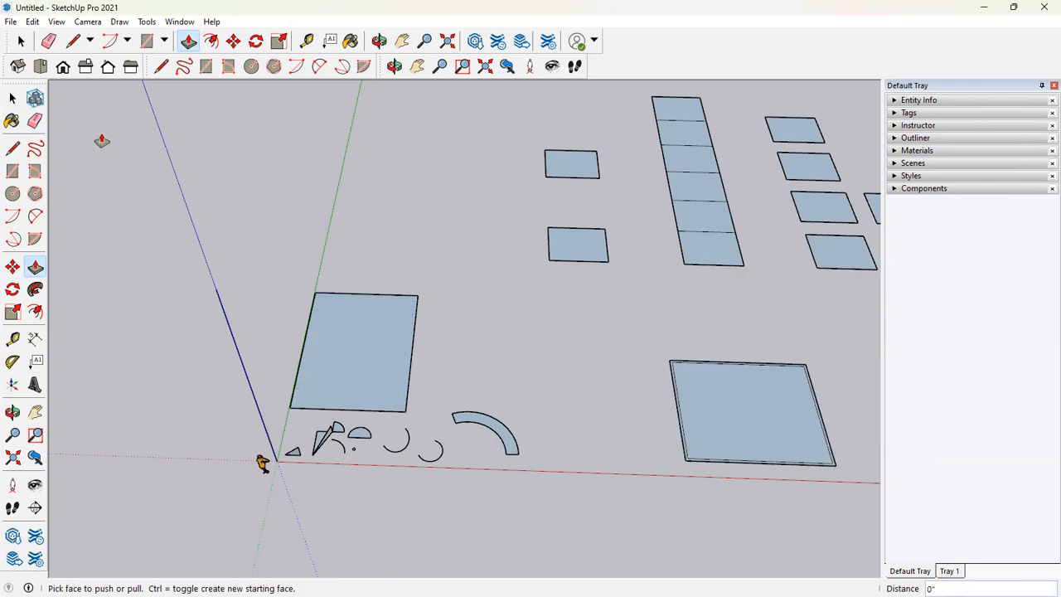
Step: Reopen the shortcut preferences and filter the function list by "select"
{"action": "left_click", "coordinate": [180, 22]}
{"action": "left_click", "coordinate": [205, 136]}
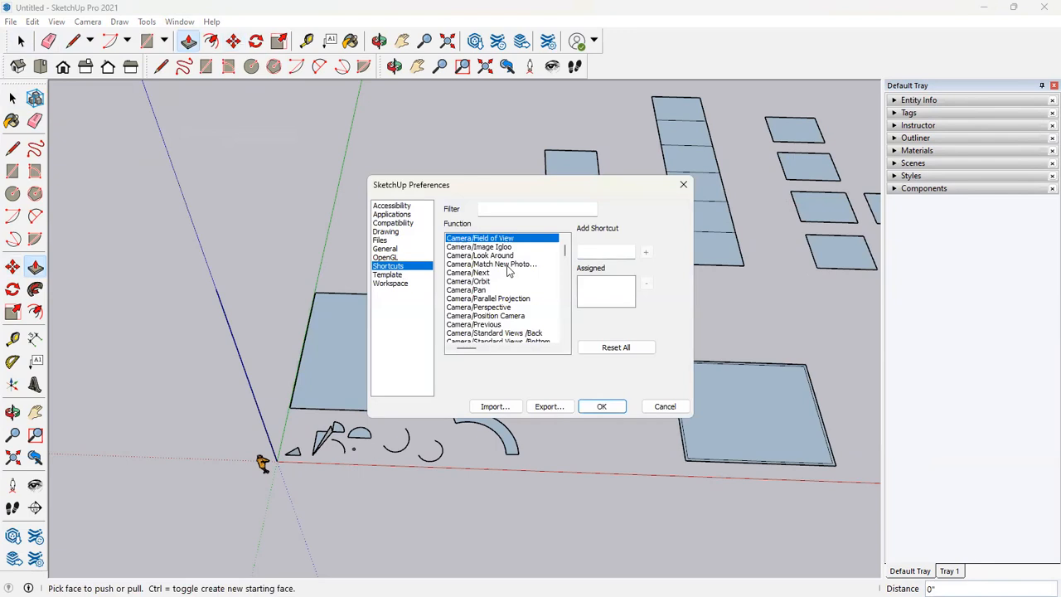
{"action": "left_click", "coordinate": [518, 212]}
{"action": "type", "text": "sl"}
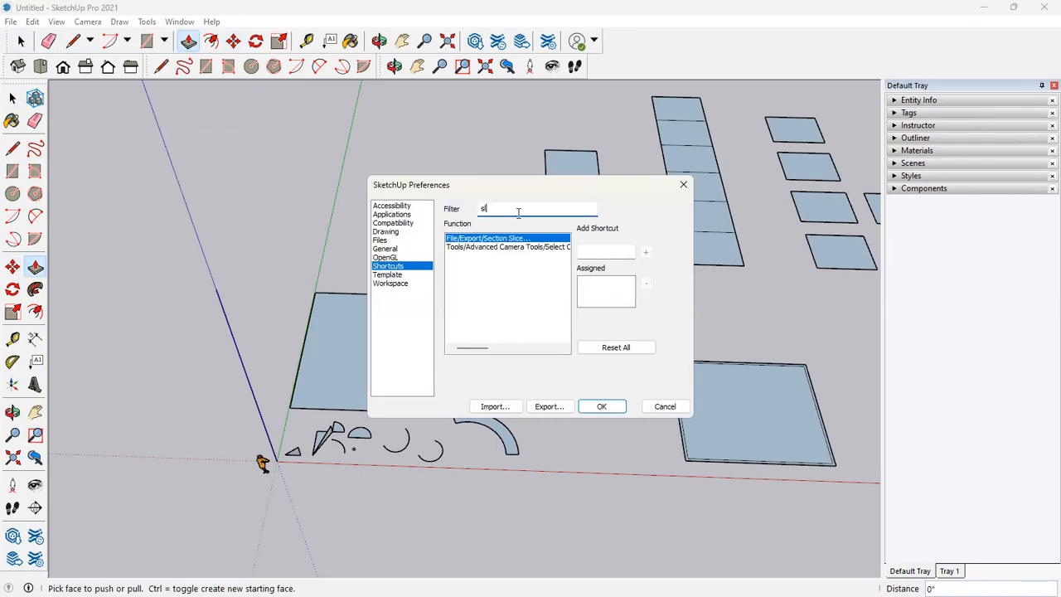
{"action": "key", "text": "BackSpace"}
{"action": "type", "text": "elect"}
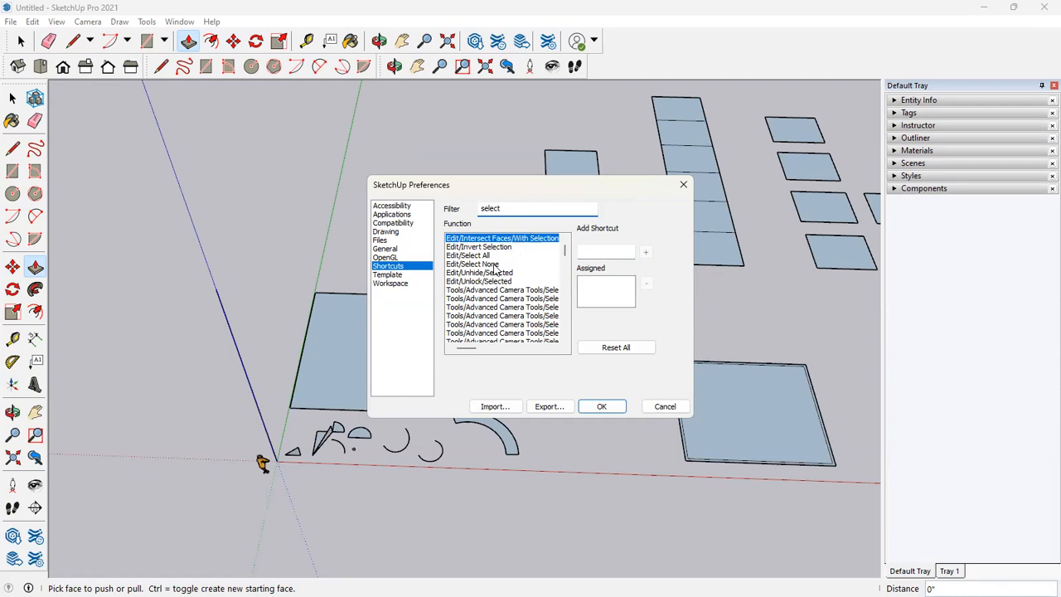
{"action": "type", "text": "too"}
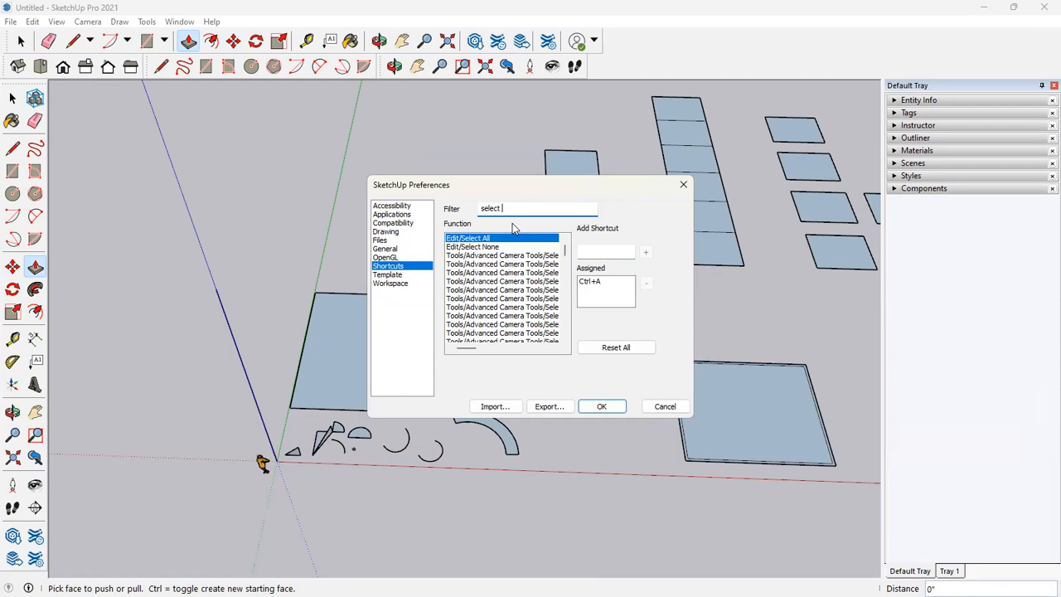
{"action": "key", "text": "BackSpace"}
{"action": "key", "text": "BackSpace"}
{"action": "key", "text": "BackSpace"}
{"action": "key", "text": "BackSpace"}
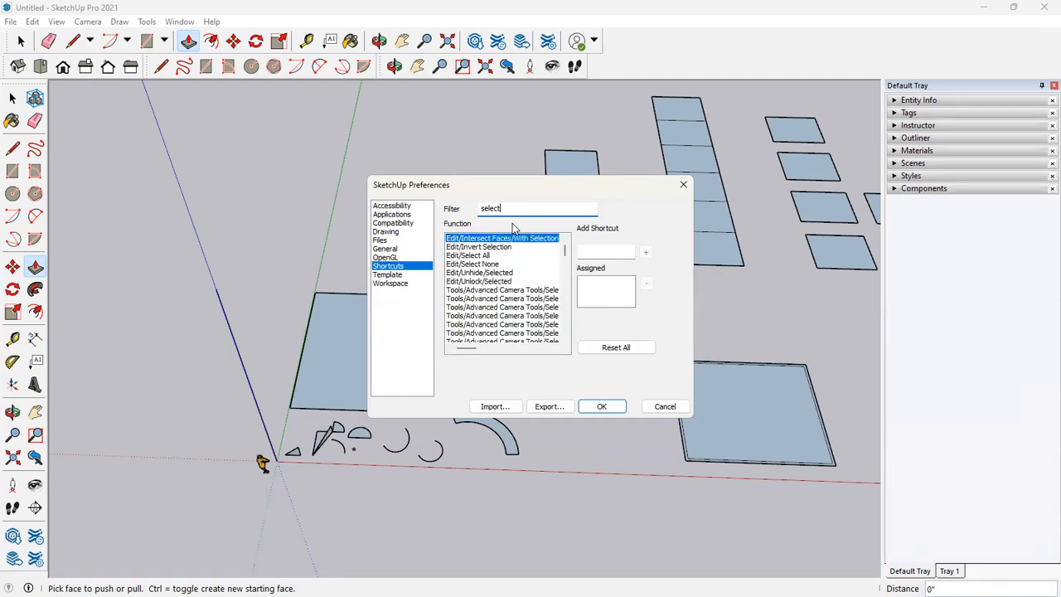
Step: Look through the selection-related functions, including Select None, Select All and Invert Selection, for their assigned shortcuts
{"action": "left_click", "coordinate": [490, 264]}
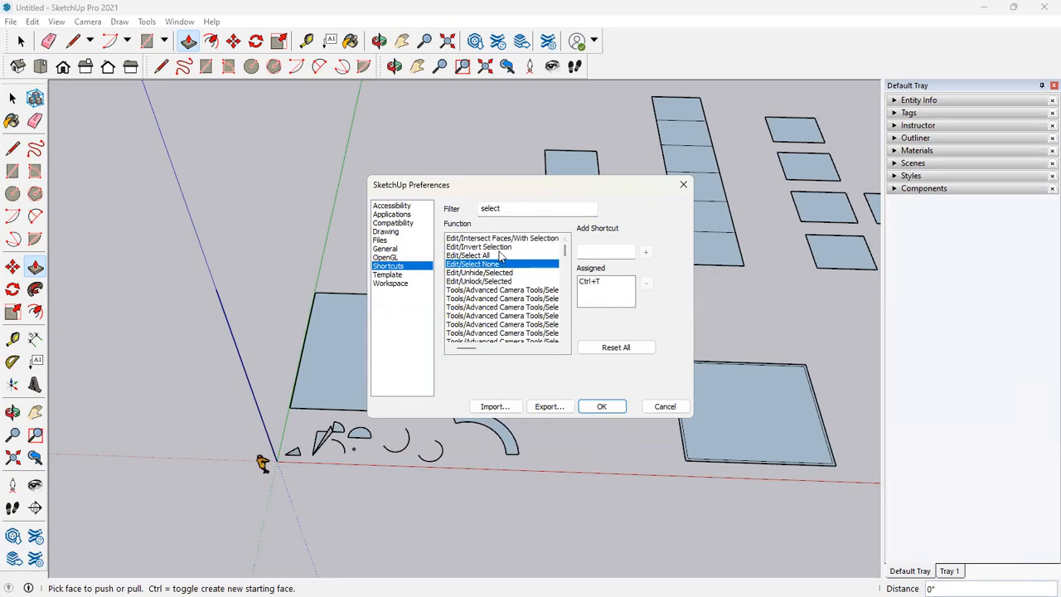
{"action": "scroll", "coordinate": [495, 336], "scroll_direction": "down", "scroll_amount": 5}
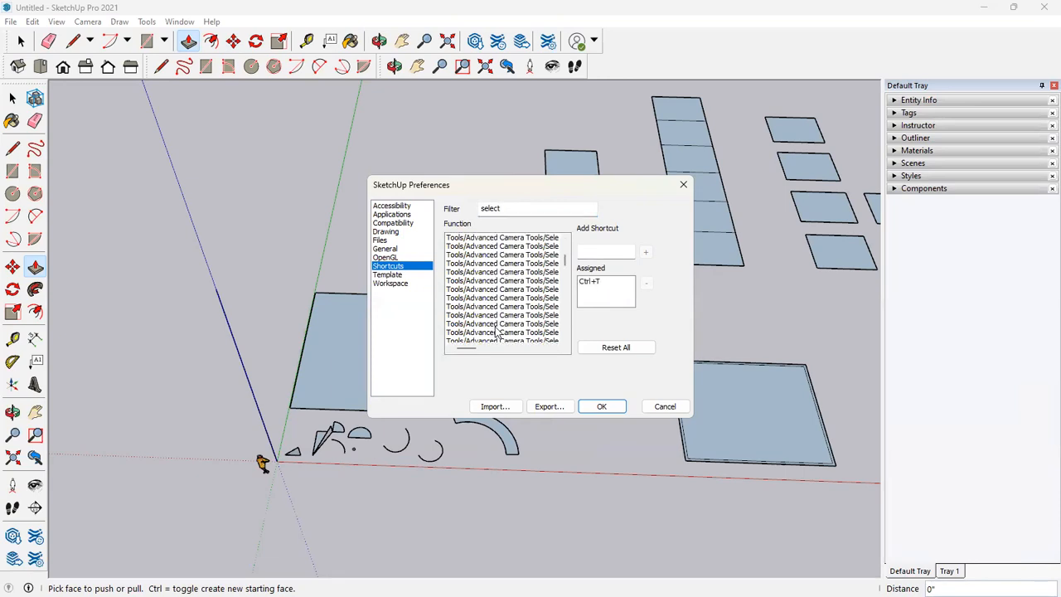
{"action": "scroll", "coordinate": [496, 326], "scroll_direction": "up", "scroll_amount": 5}
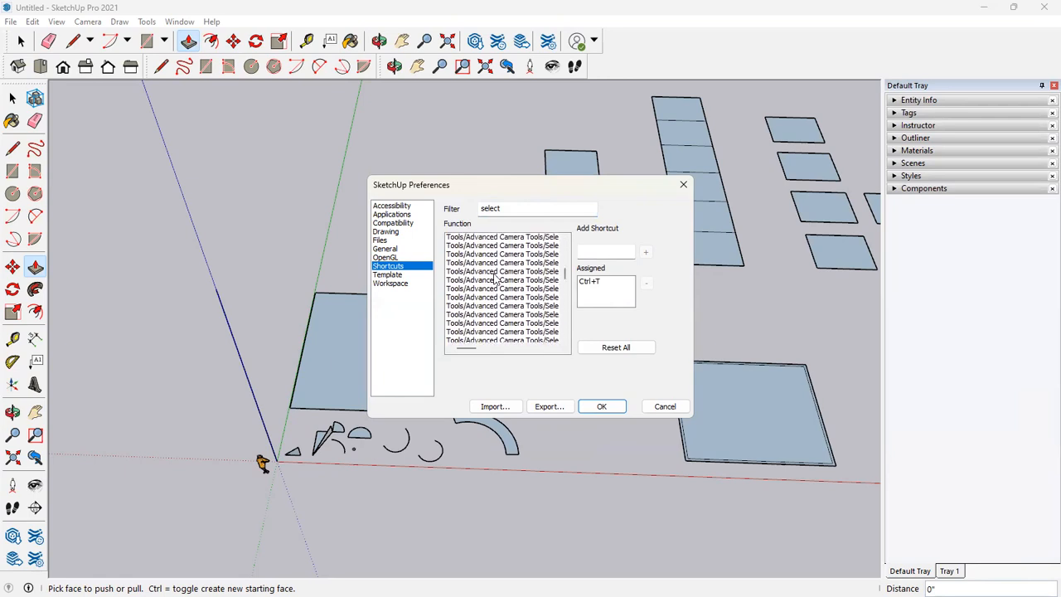
{"action": "left_click", "coordinate": [494, 257]}
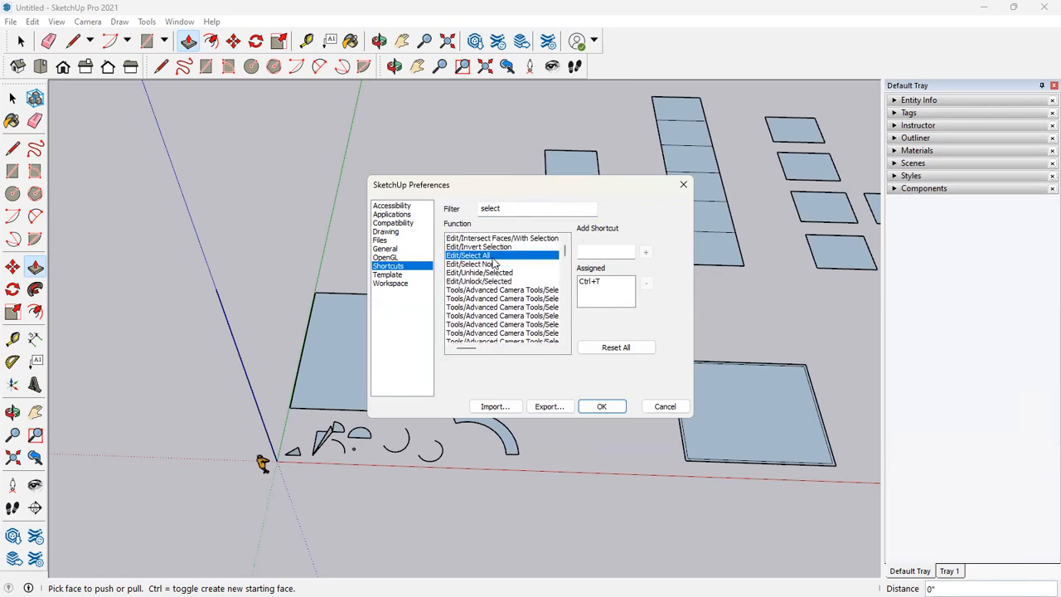
{"action": "left_click", "coordinate": [503, 248]}
{"action": "left_click", "coordinate": [506, 239]}
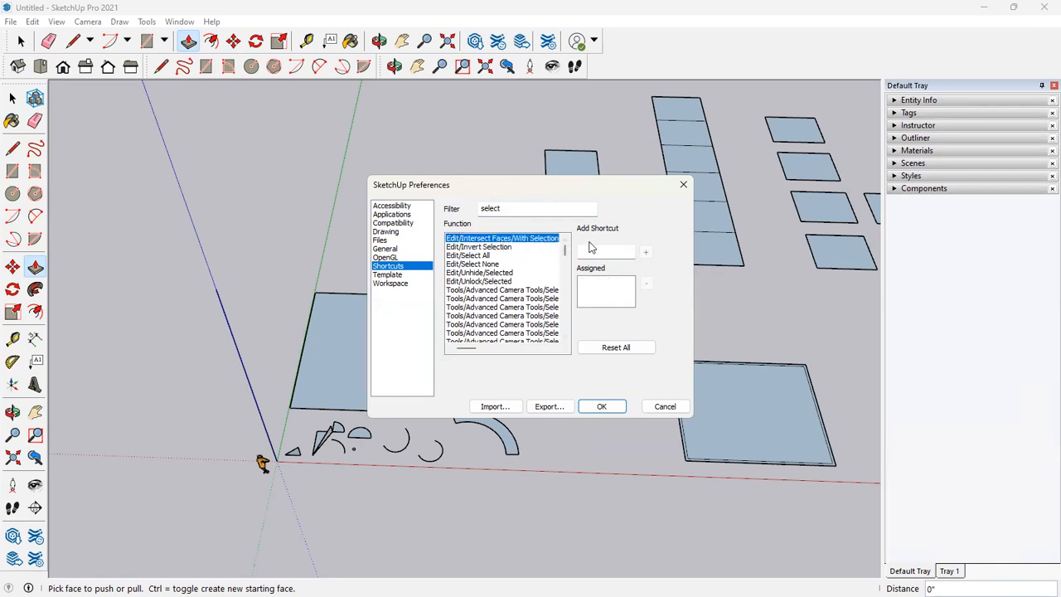
Step: Filter the shortcut function list by "tape" to look up the Tape Measure tool's assigned shortcut
{"action": "left_click", "coordinate": [509, 210]}
{"action": "key", "text": "BackSpace"}
{"action": "key", "text": "BackSpace"}
{"action": "key", "text": "BackSpace"}
{"action": "key", "text": "BackSpace"}
{"action": "key", "text": "BackSpace"}
{"action": "key", "text": "BackSpace"}
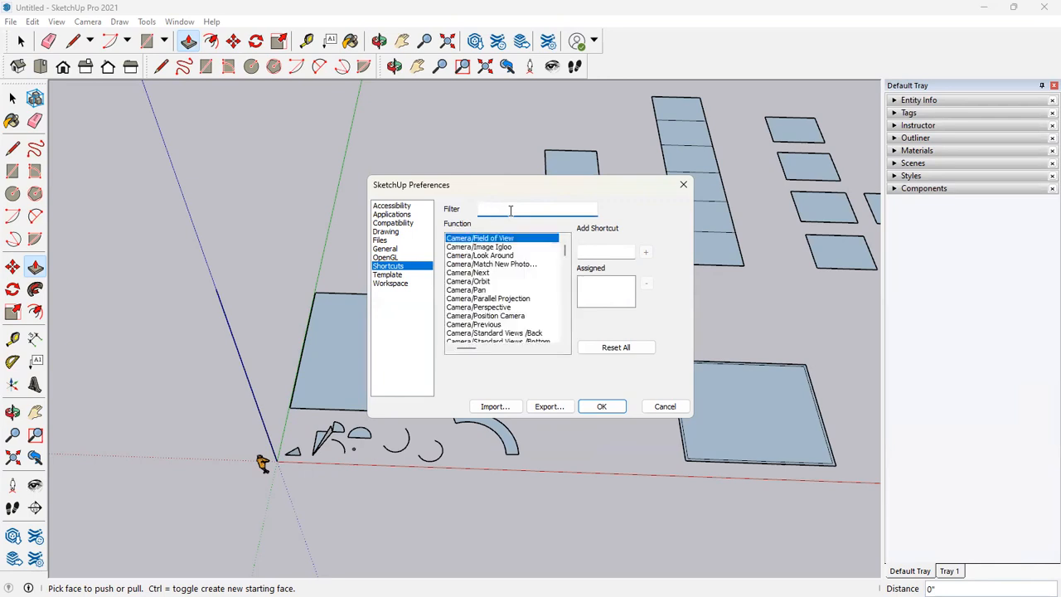
{"action": "type", "text": "tape"}
{"action": "left_click", "coordinate": [500, 242]}
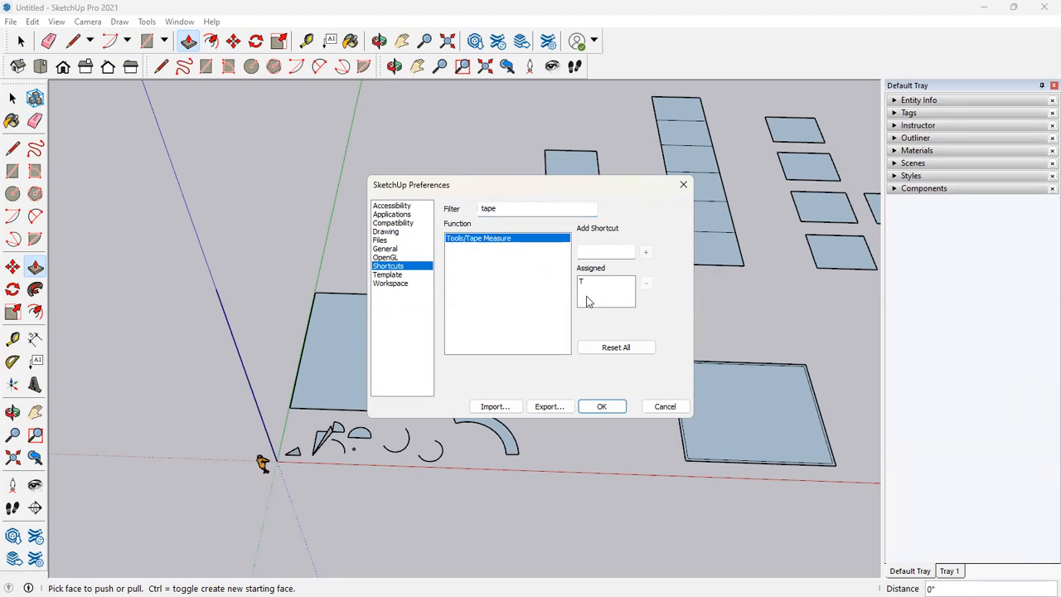
Step: Filter the shortcut function list by "off" to look up the Offset tool's assigned shortcut
{"action": "left_click", "coordinate": [515, 214]}
{"action": "key", "text": "BackSpace"}
{"action": "key", "text": "BackSpace"}
{"action": "key", "text": "BackSpace"}
{"action": "key", "text": "BackSpace"}
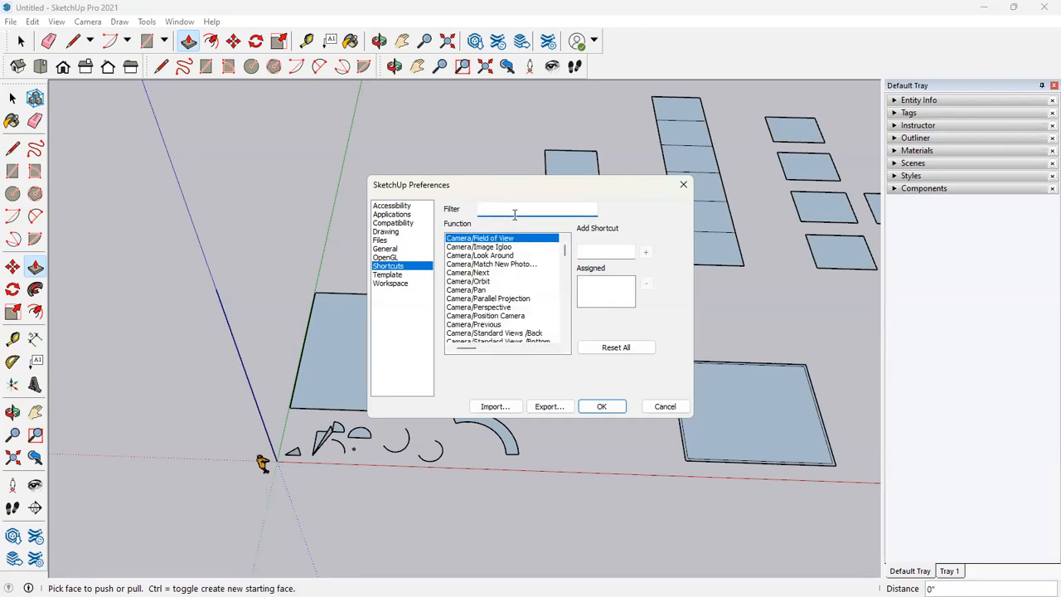
{"action": "type", "text": "off"}
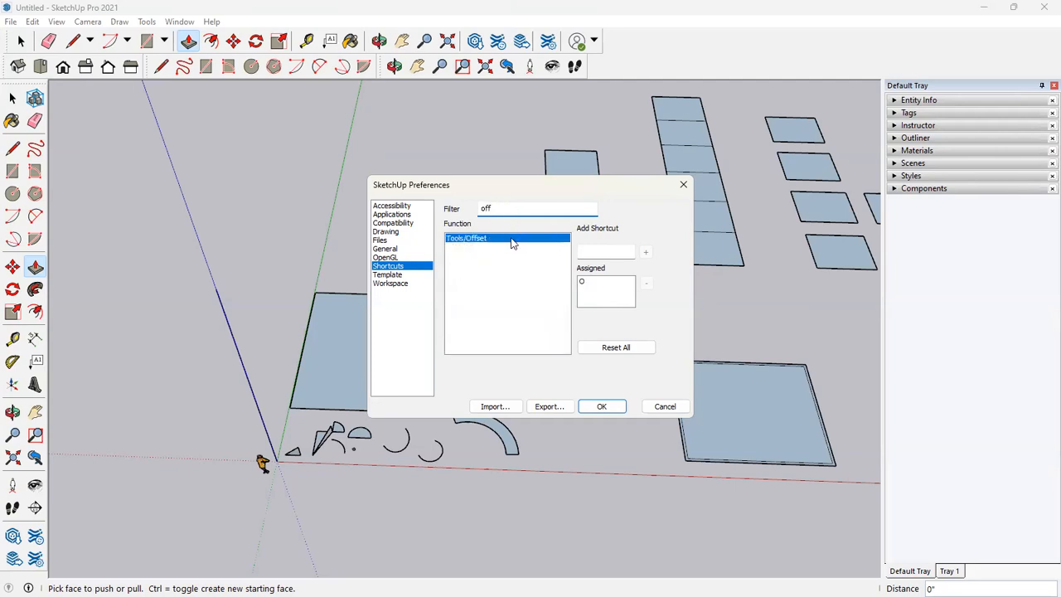
{"action": "left_click", "coordinate": [594, 289]}
Step: Filter the shortcut function list by "line" and check the shortcut assigned to Draw/Lines/Line
{"action": "left_click", "coordinate": [543, 211]}
{"action": "key", "text": "BackSpace"}
{"action": "key", "text": "BackSpace"}
{"action": "key", "text": "BackSpace"}
{"action": "type", "text": "line"}
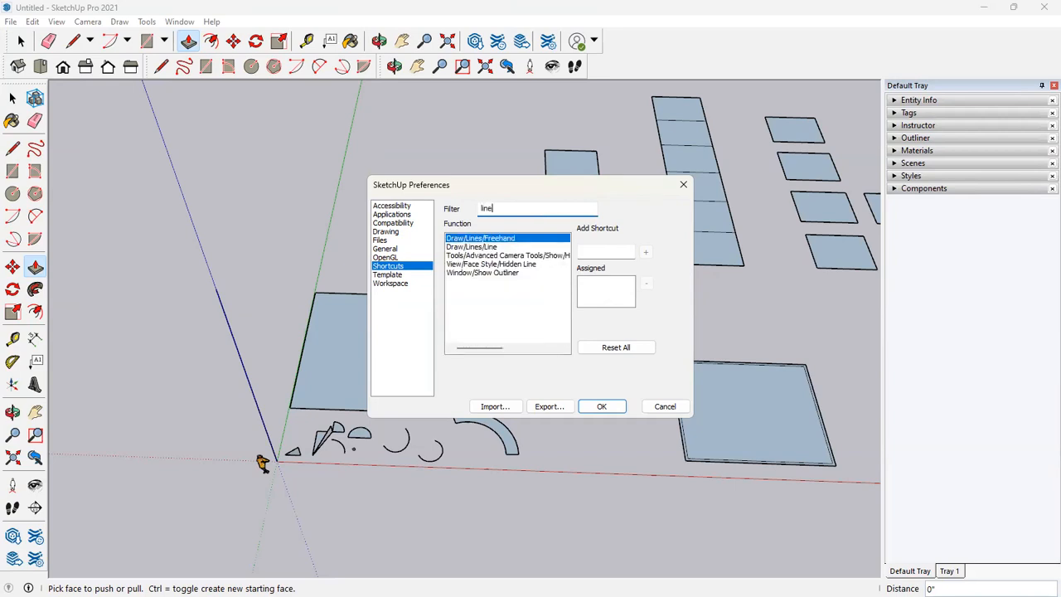
{"action": "left_click", "coordinate": [495, 248]}
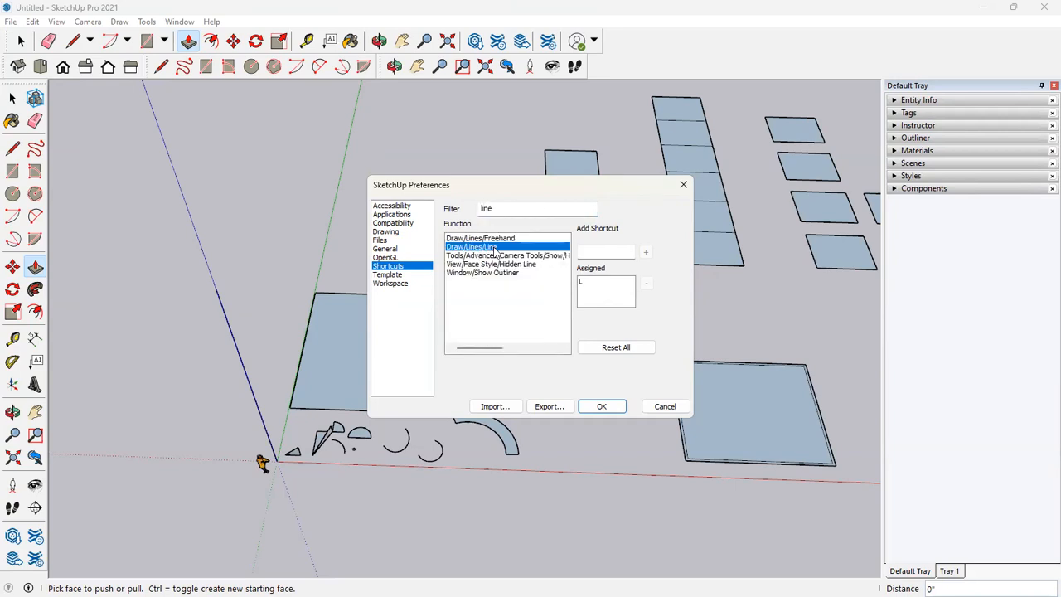
Step: Filter the shortcut function list by "circl" and check the shortcut assigned to Draw/Shapes/Circle
{"action": "left_click", "coordinate": [544, 210]}
{"action": "key", "text": "BackSpace"}
{"action": "key", "text": "BackSpace"}
{"action": "key", "text": "BackSpace"}
{"action": "key", "text": "BackSpace"}
{"action": "type", "text": "circl"}
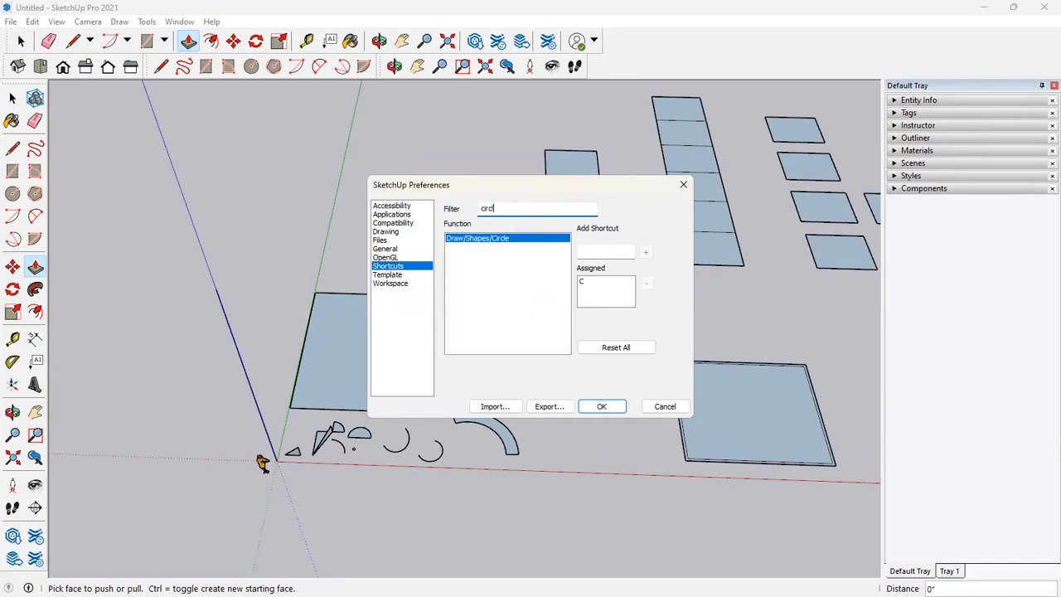
{"action": "left_click", "coordinate": [531, 241]}
Step: Filter the shortcut function list by "erase" and check the shortcut assigned to Tools/Eraser
{"action": "left_click", "coordinate": [514, 209]}
{"action": "key", "text": "BackSpace"}
{"action": "key", "text": "BackSpace"}
{"action": "key", "text": "BackSpace"}
{"action": "key", "text": "BackSpace"}
{"action": "key", "text": "BackSpace"}
{"action": "type", "text": "er"}
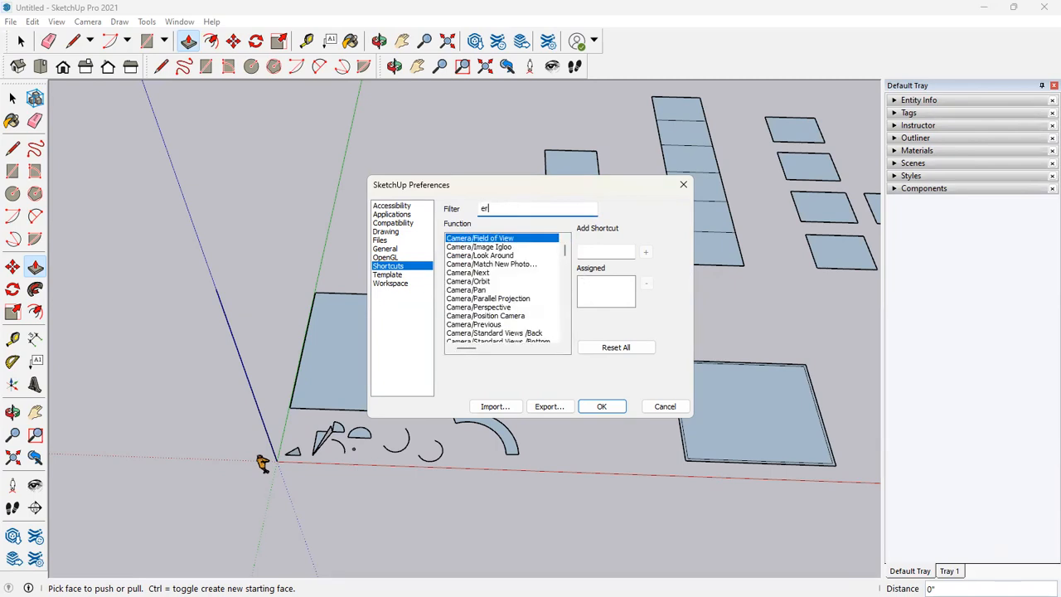
{"action": "type", "text": "ac"}
{"action": "key", "text": "BackSpace"}
{"action": "key", "text": "BackSpace"}
{"action": "type", "text": "ase"}
{"action": "left_click", "coordinate": [485, 241]}
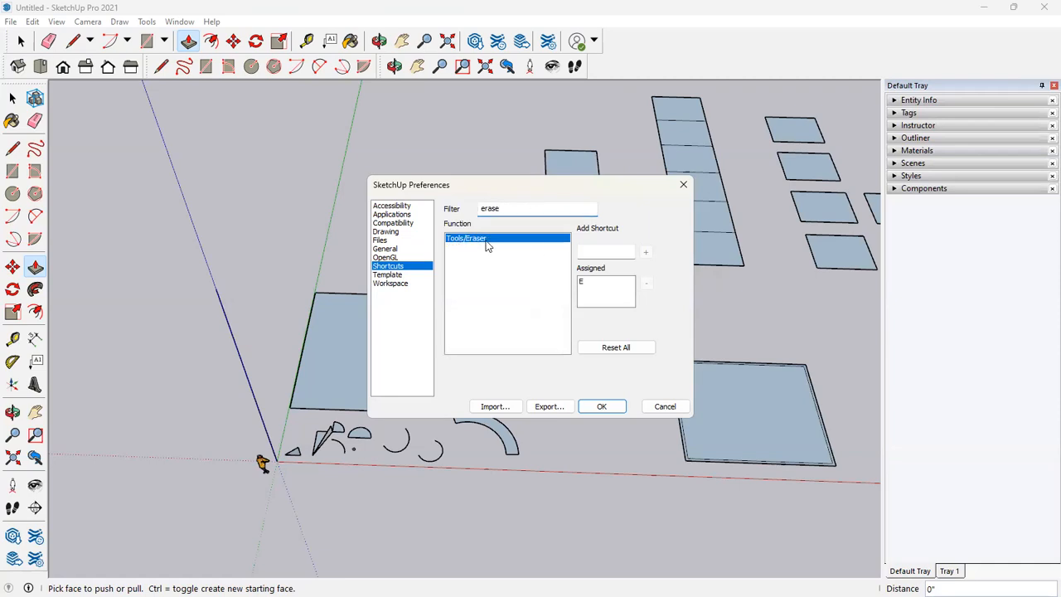
Step: Enter E as the shortcut for Tools/Eraser and close the preferences with the settings accepted
{"action": "left_click", "coordinate": [621, 252]}
{"action": "key", "text": "e"}
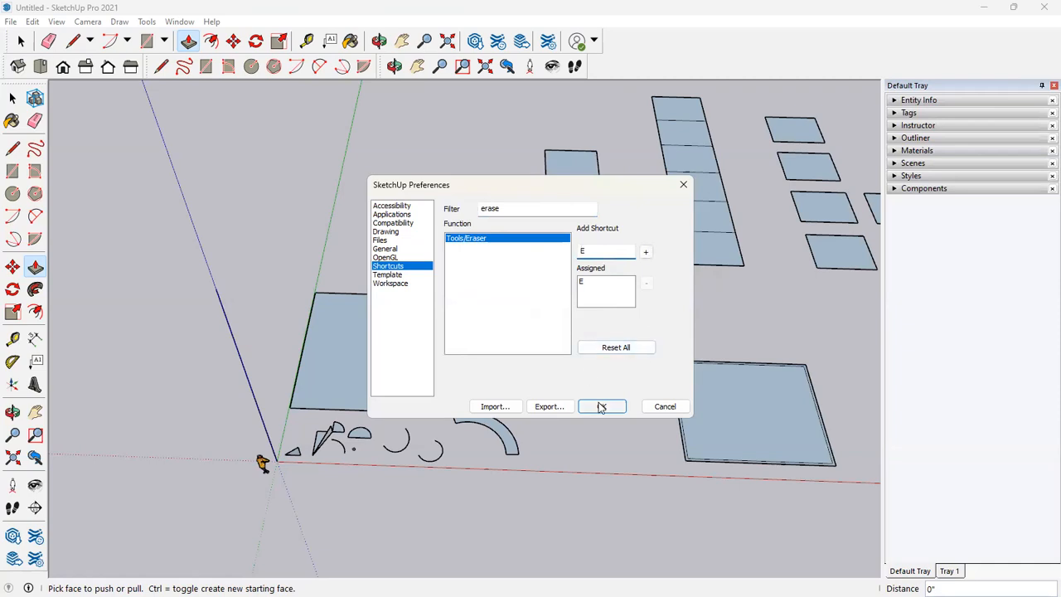
{"action": "left_click", "coordinate": [602, 406]}
Step: Filter the shortcut function list by "scale", check the shortcut assigned to Tools/Scale, and accept the preferences
{"action": "left_click", "coordinate": [194, 23]}
{"action": "left_click", "coordinate": [217, 137]}
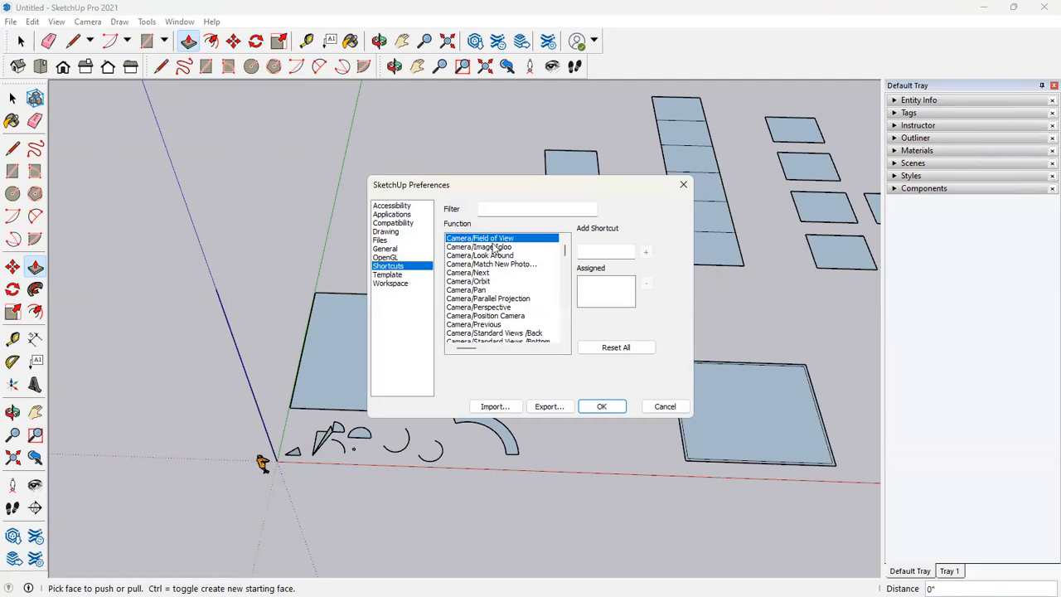
{"action": "left_click", "coordinate": [500, 211]}
{"action": "type", "text": "scale"}
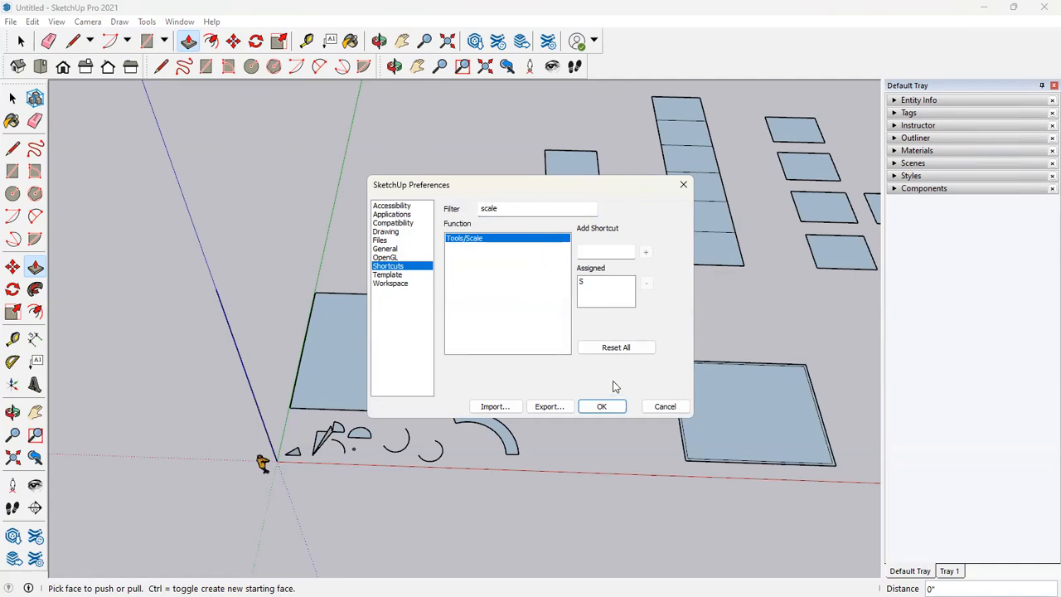
{"action": "left_click", "coordinate": [603, 406]}
Step: Test the Scale shortcut on the large rectangular face near the origin, cancel it, and reselect the face
{"action": "key", "text": "space"}
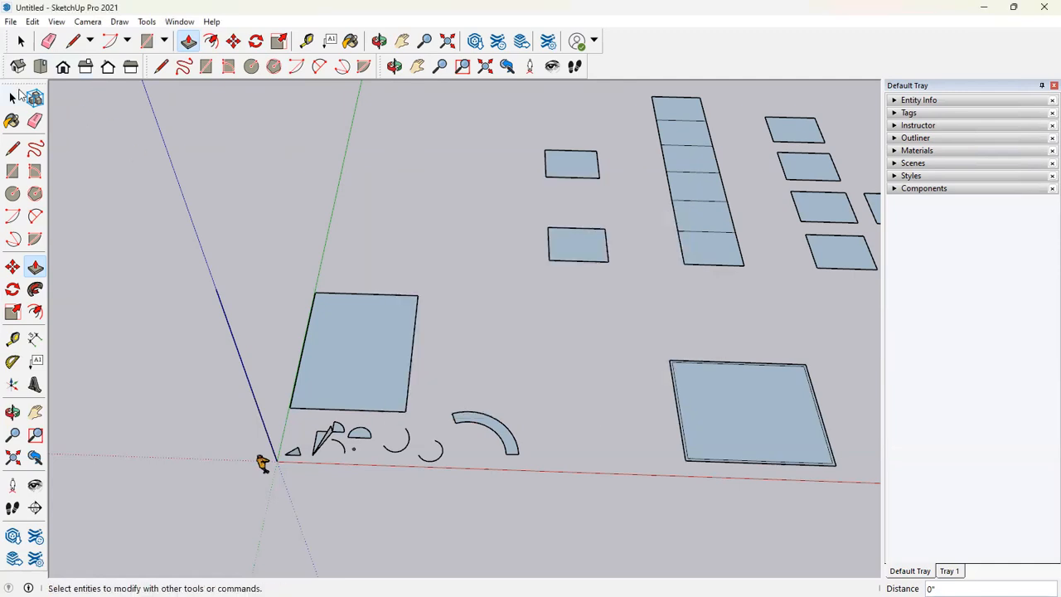
{"action": "left_click", "coordinate": [374, 336]}
{"action": "key", "text": "s"}
{"action": "key", "text": "Escape"}
{"action": "left_click", "coordinate": [22, 41]}
{"action": "left_click", "coordinate": [382, 324]}
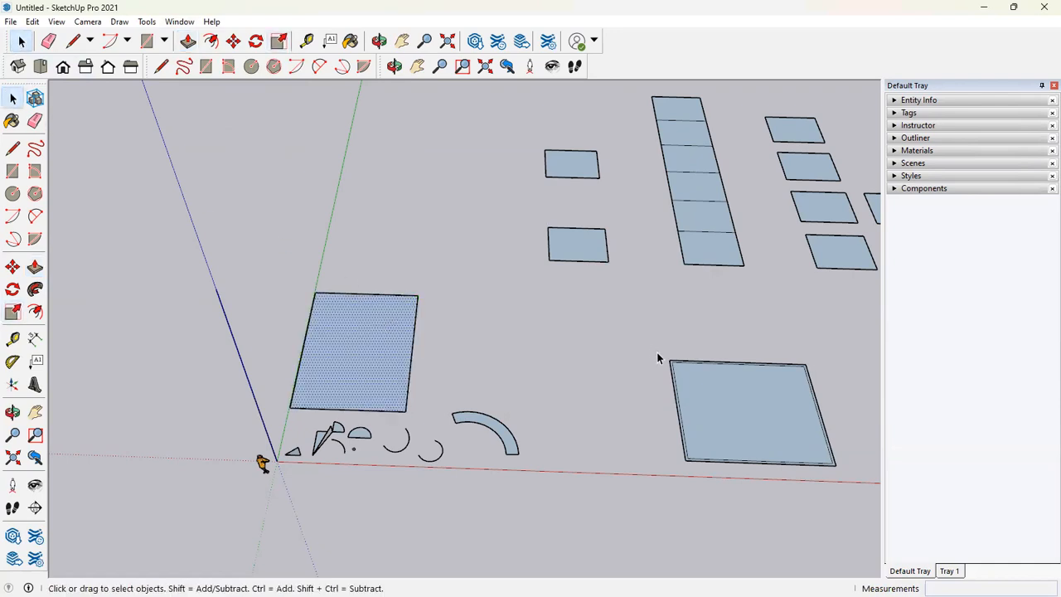
Step: Test the shortcuts for the Circle, Rectangle and Eraser tools, returning to Select after each one
{"action": "key", "text": "c"}
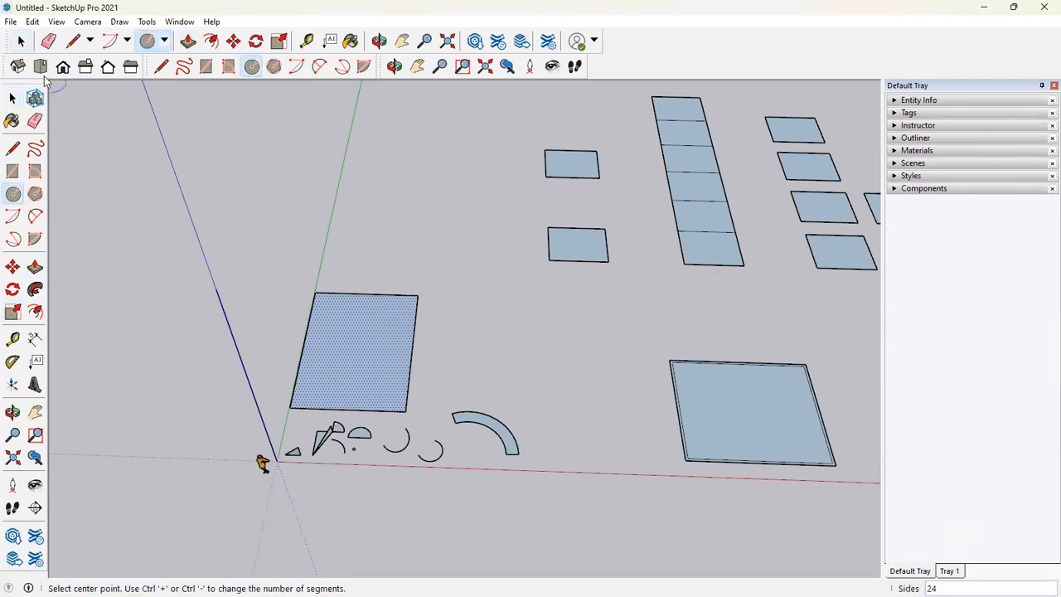
{"action": "left_click", "coordinate": [22, 42]}
{"action": "key", "text": "r"}
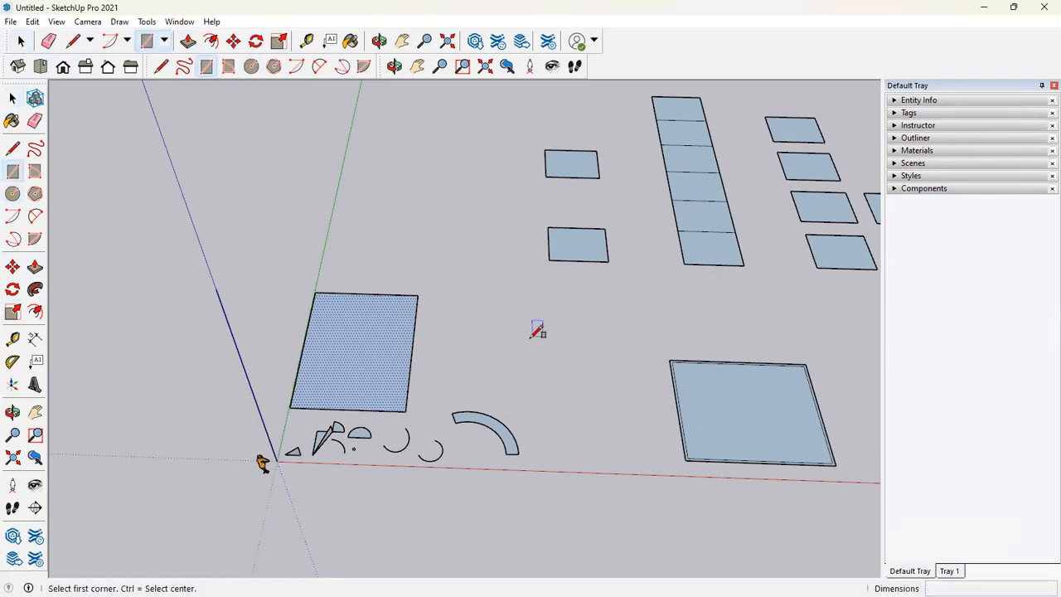
{"action": "left_click", "coordinate": [21, 41]}
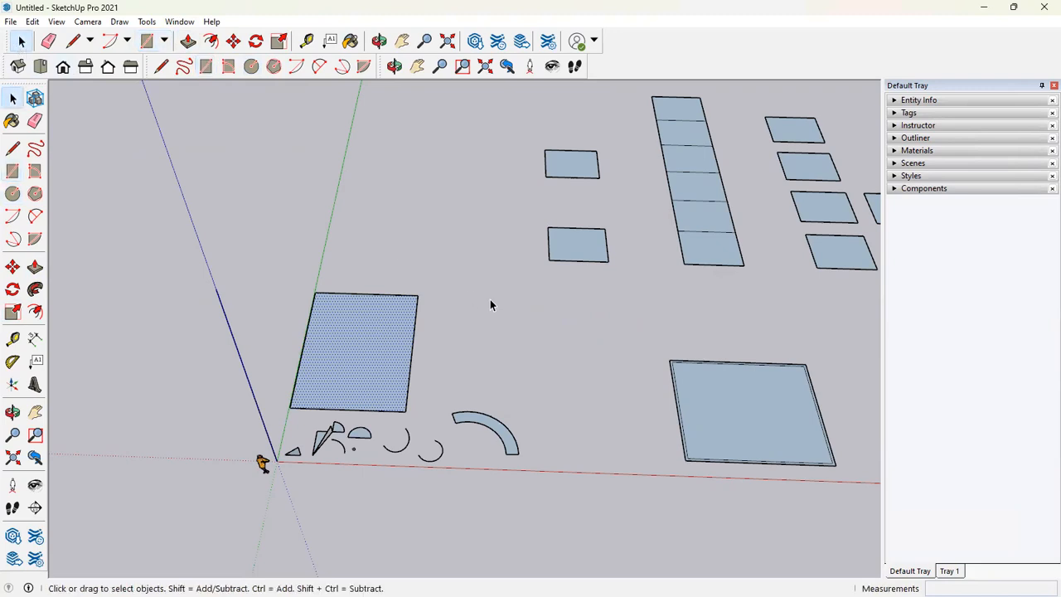
{"action": "key", "text": "e"}
{"action": "left_click", "coordinate": [22, 42]}
Step: Try the Follow Me tool on the inner face of the double-outlined rectangle
{"action": "key", "text": "p"}
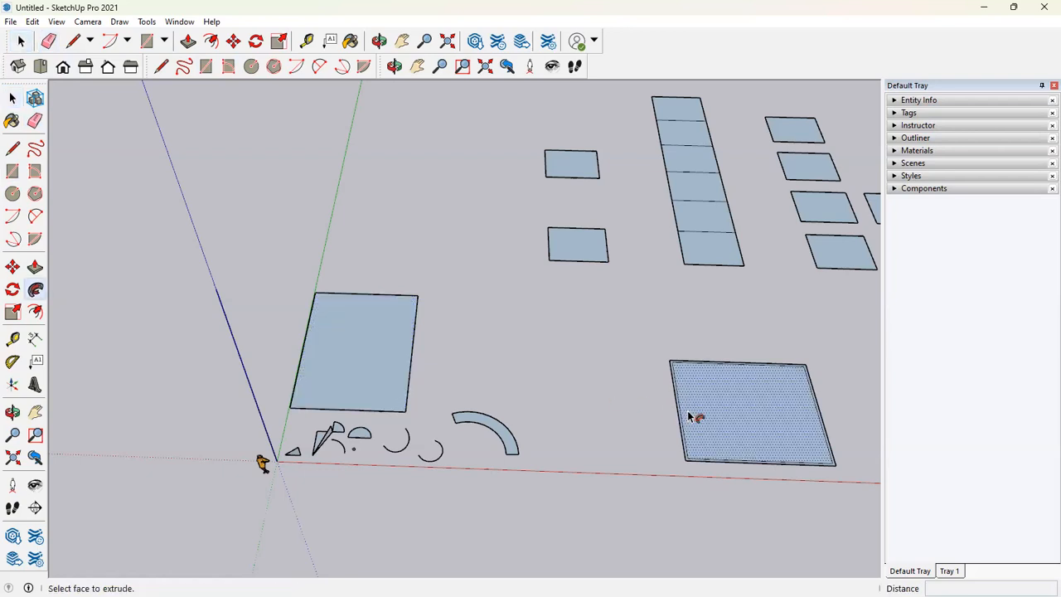
{"action": "left_click", "coordinate": [705, 377]}
{"action": "scroll", "coordinate": [713, 388], "scroll_direction": "up", "scroll_amount": 5}
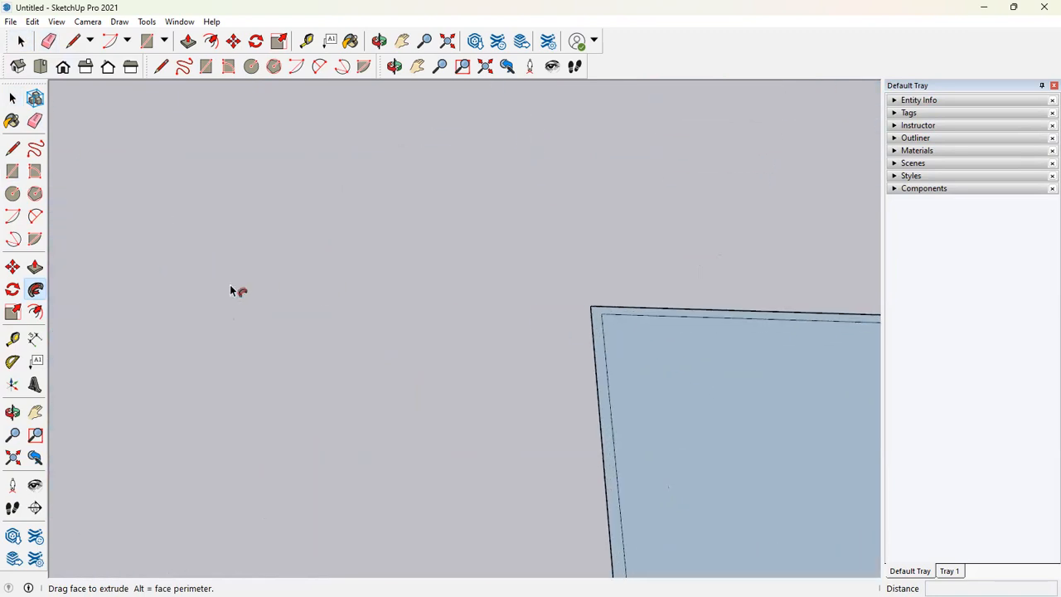
{"action": "left_click", "coordinate": [30, 286]}
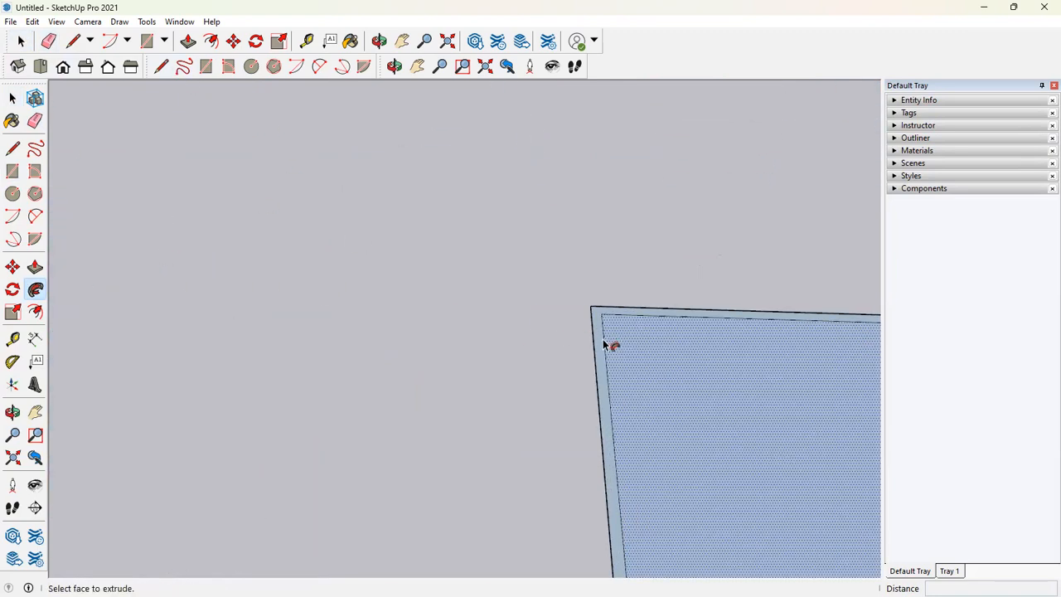
Step: Filter the shortcut function list by "fol", remove the F shortcut from Tools/Follow Me, and accept the preferences
{"action": "left_click", "coordinate": [165, 23]}
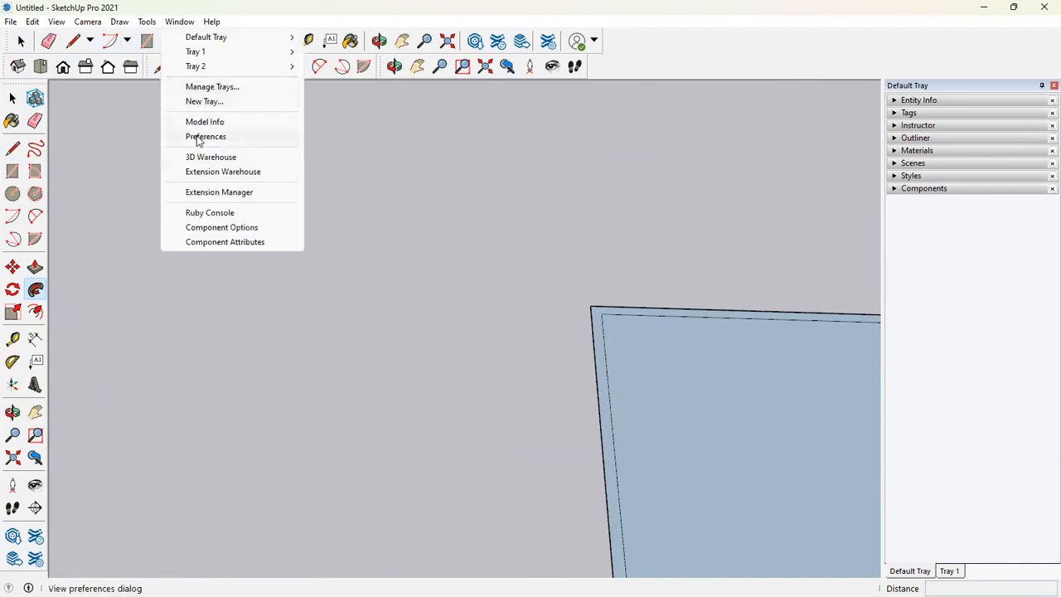
{"action": "left_click", "coordinate": [197, 139]}
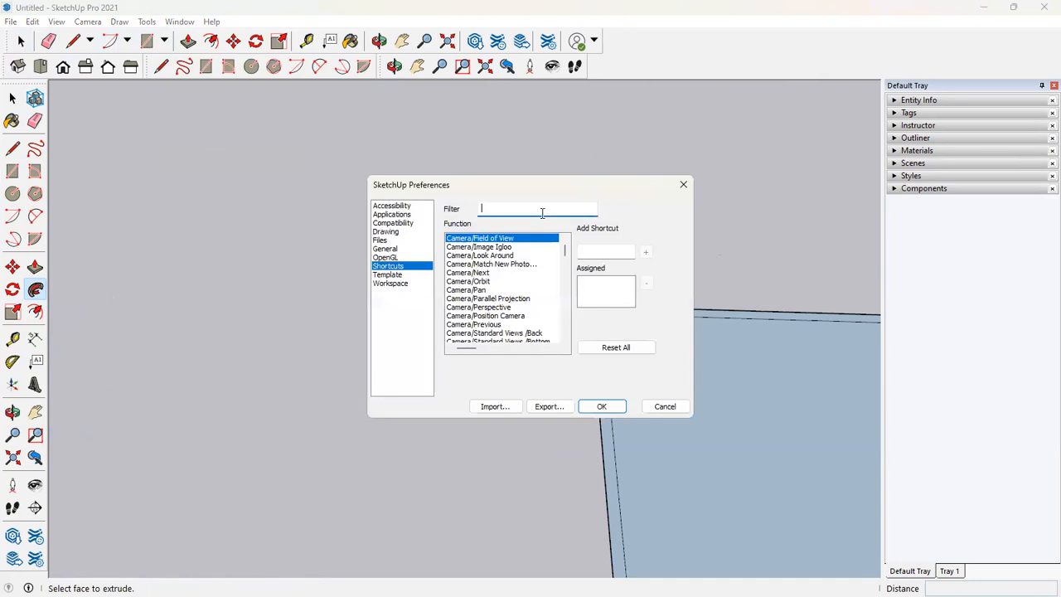
{"action": "type", "text": "fo"}
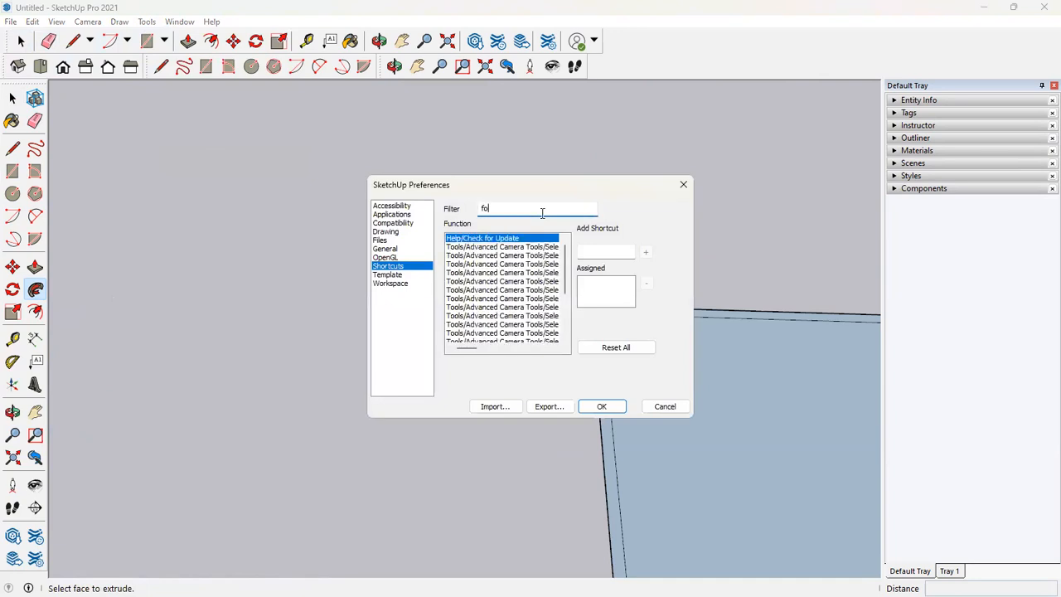
{"action": "key", "text": "BackSpace"}
{"action": "type", "text": "ol"}
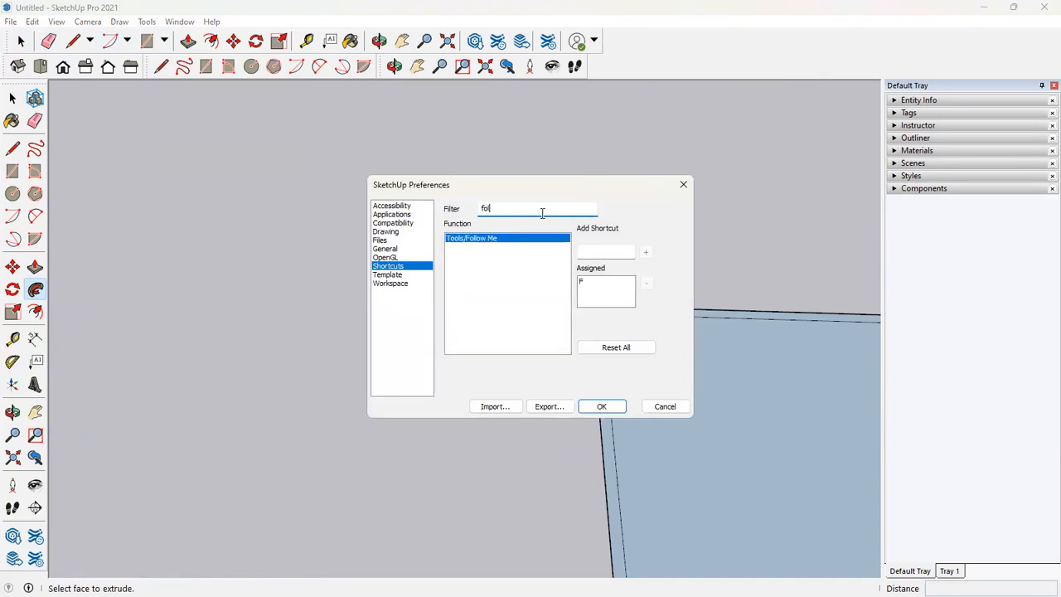
{"action": "left_click", "coordinate": [598, 284]}
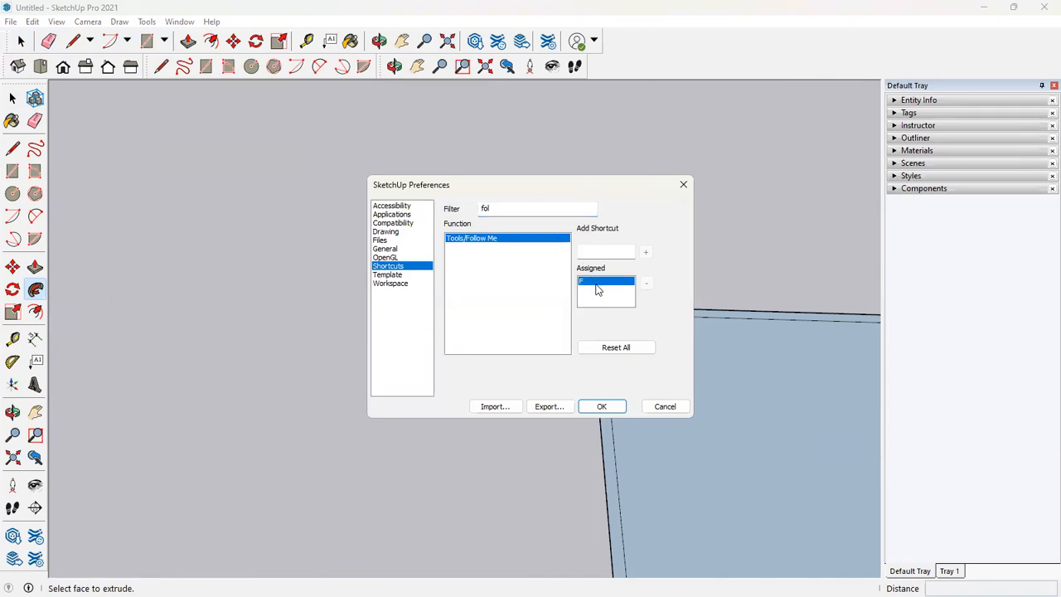
{"action": "left_click", "coordinate": [647, 286]}
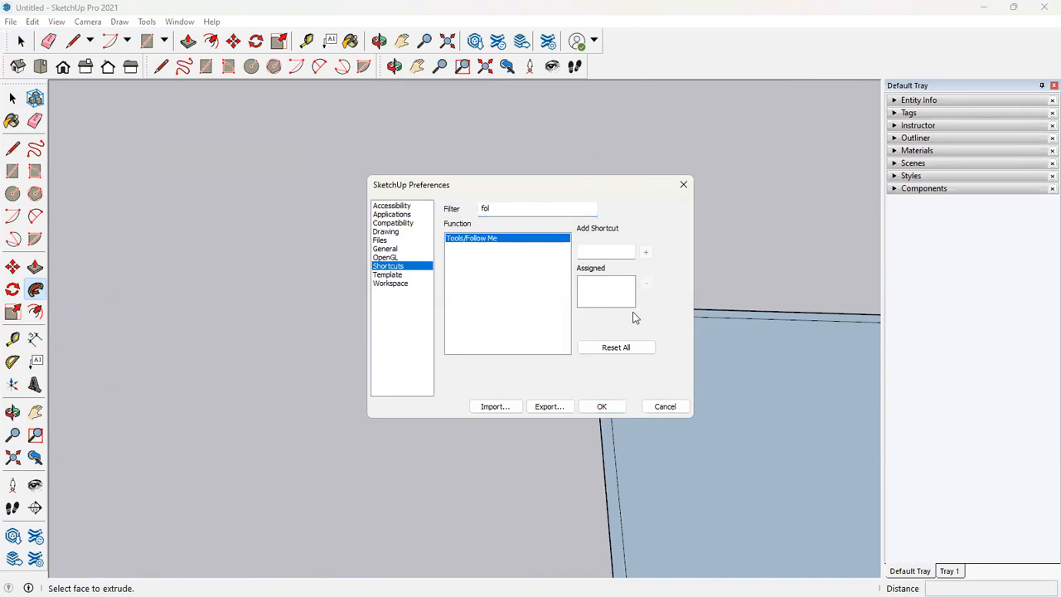
{"action": "left_click", "coordinate": [602, 406]}
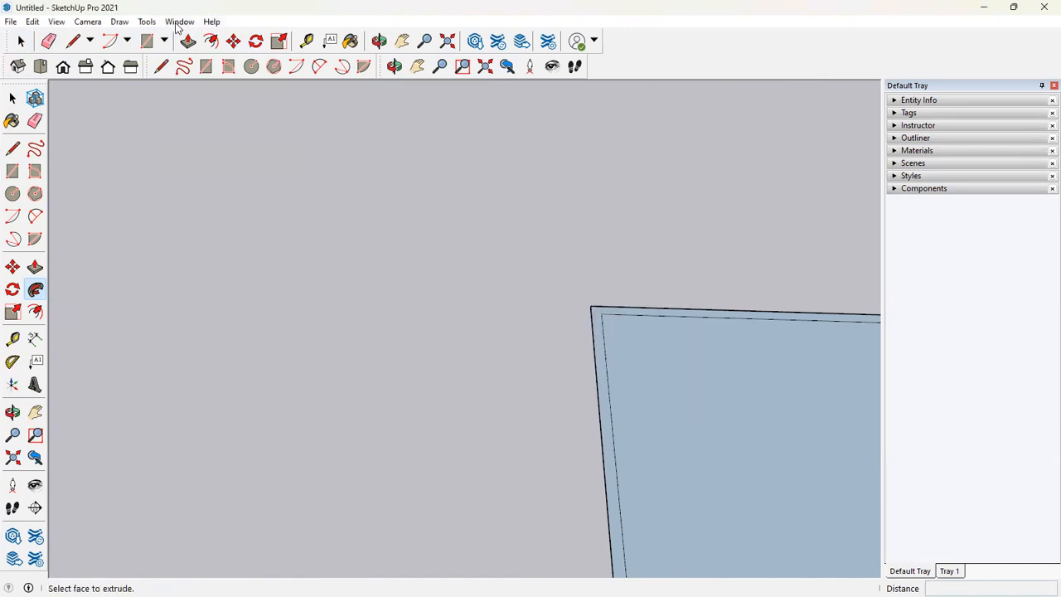
Step: Filter the shortcut function list by "off", check the shortcut assigned to Tools/Offset, then clear the filter and close the preferences
{"action": "left_click", "coordinate": [179, 22]}
{"action": "left_click", "coordinate": [365, 219]}
{"action": "left_click", "coordinate": [179, 21]}
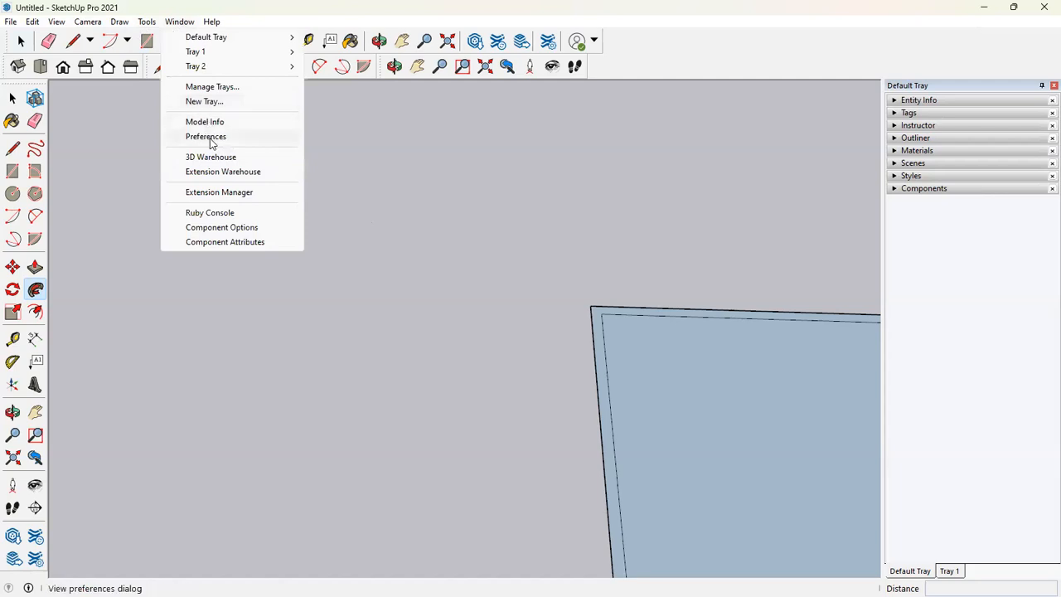
{"action": "left_click", "coordinate": [207, 137]}
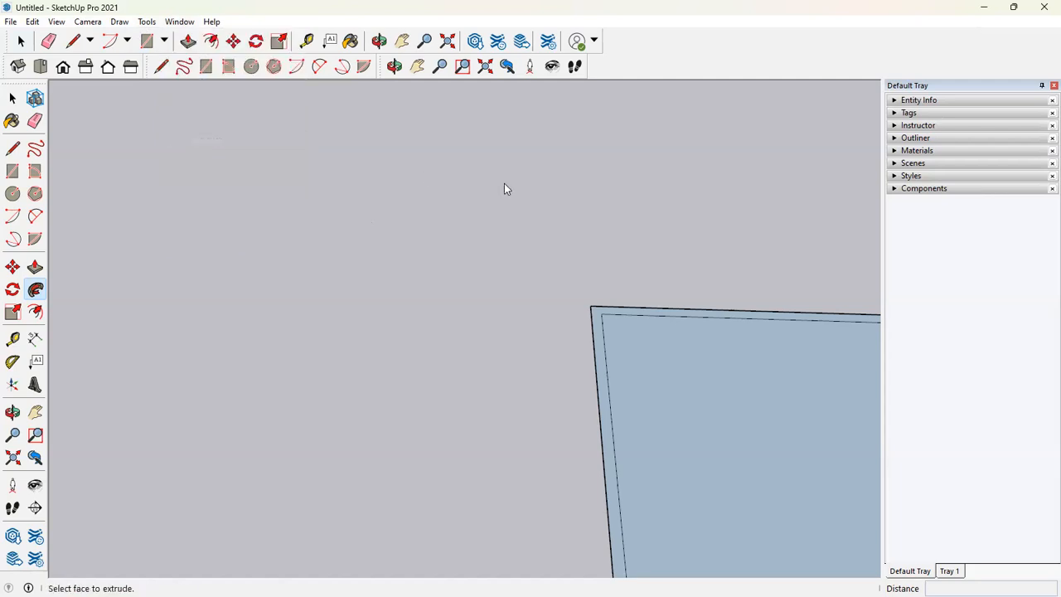
{"action": "type", "text": "off"}
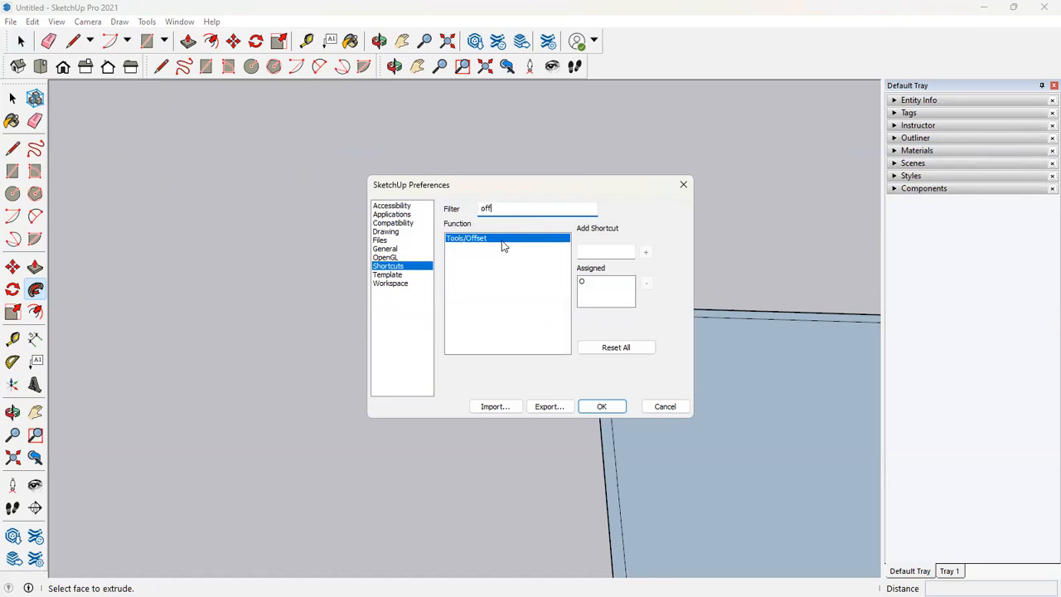
{"action": "left_click", "coordinate": [501, 241]}
{"action": "left_click", "coordinate": [507, 211]}
{"action": "key", "text": "BackSpace"}
{"action": "key", "text": "BackSpace"}
{"action": "key", "text": "BackSpace"}
{"action": "left_click", "coordinate": [683, 184]}
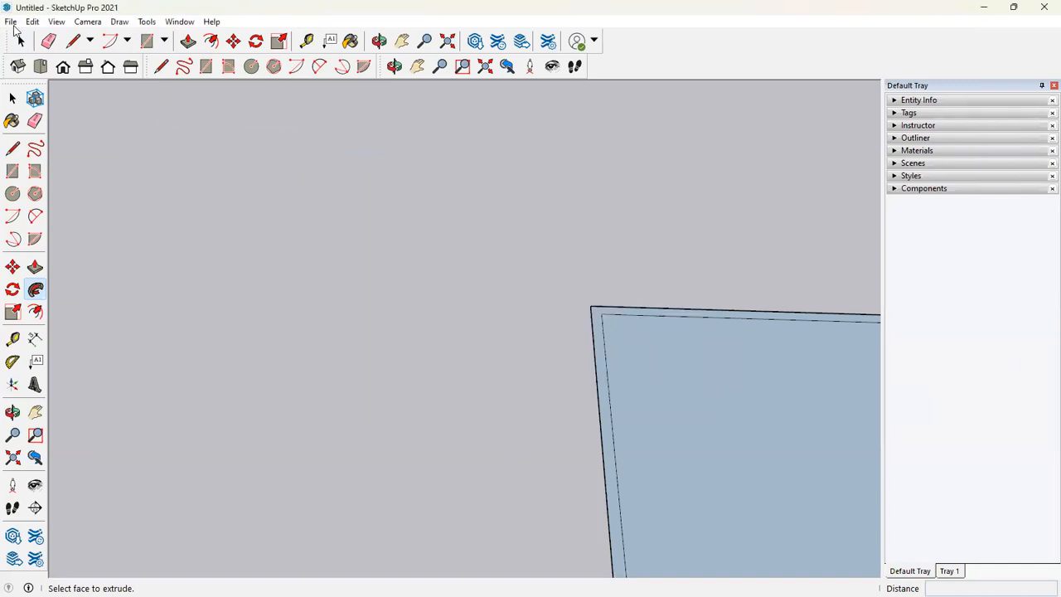
Step: Offset the inner face of the double-outlined rectangle inward using the Offset tool, then return to Select
{"action": "left_click", "coordinate": [20, 41]}
{"action": "key", "text": "f"}
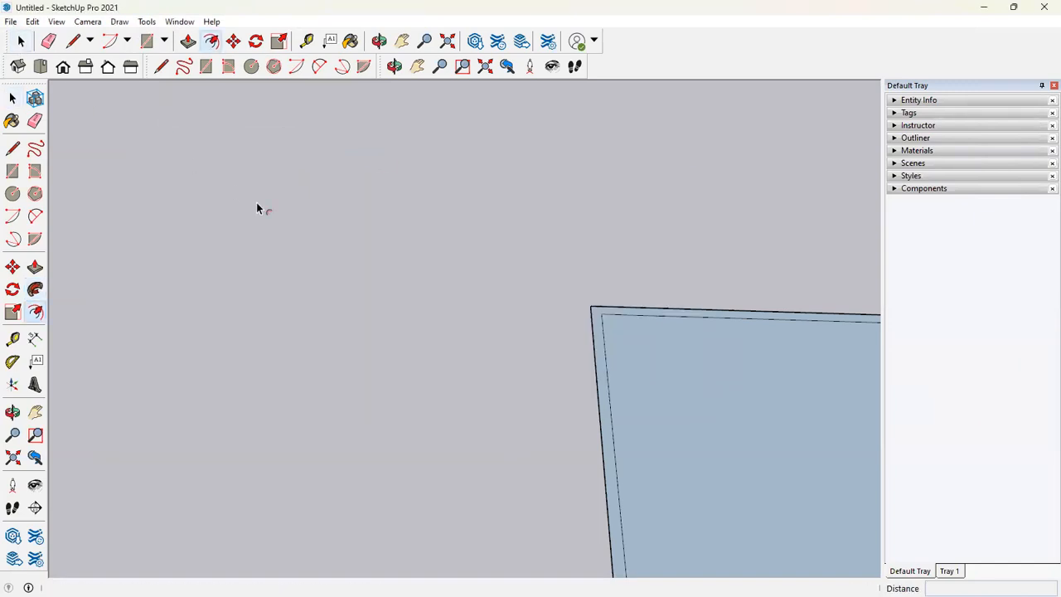
{"action": "left_click", "coordinate": [722, 369]}
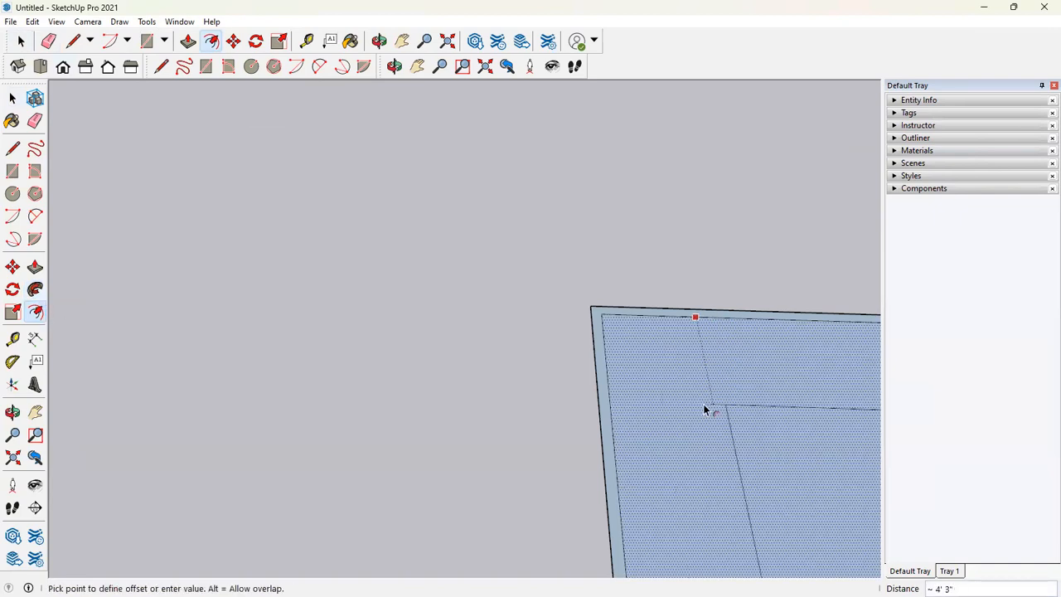
{"action": "left_click", "coordinate": [692, 362]}
{"action": "scroll", "coordinate": [518, 350], "scroll_direction": "down", "scroll_amount": 1}
{"action": "scroll", "coordinate": [311, 339], "scroll_direction": "down", "scroll_amount": 2}
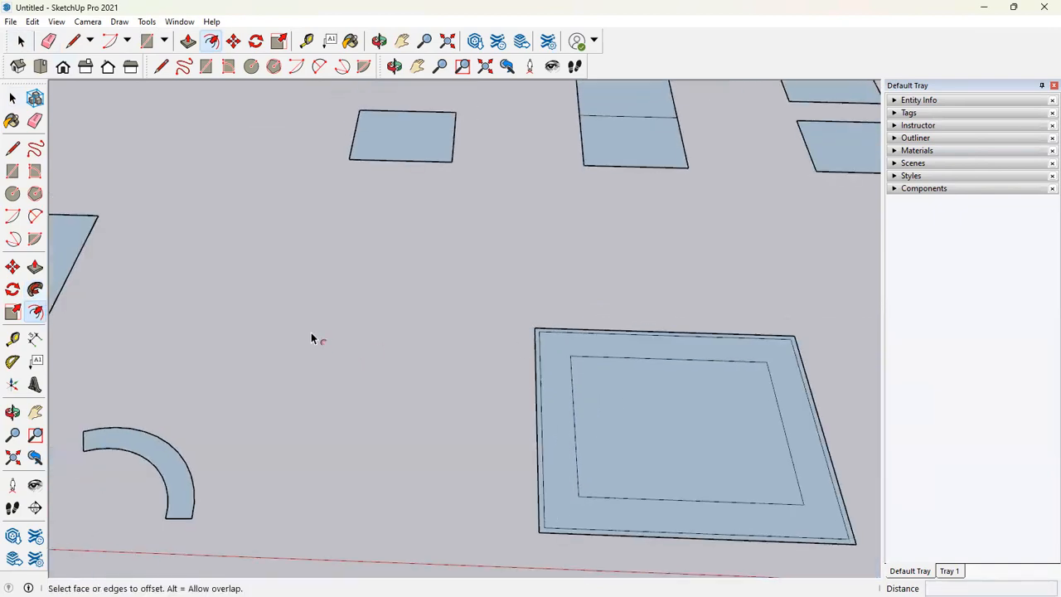
{"action": "scroll", "coordinate": [105, 158], "scroll_direction": "down", "scroll_amount": 2}
{"action": "key", "text": "space"}
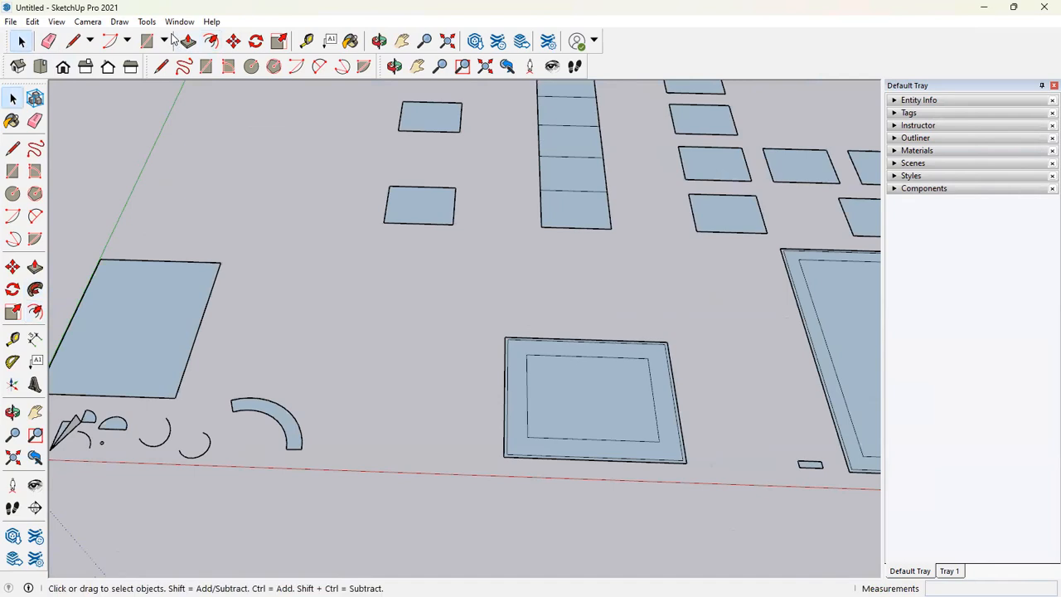
Step: Filter the shortcut function list by "hide" and select the Edit/Hide function
{"action": "left_click", "coordinate": [176, 23]}
{"action": "left_click", "coordinate": [245, 136]}
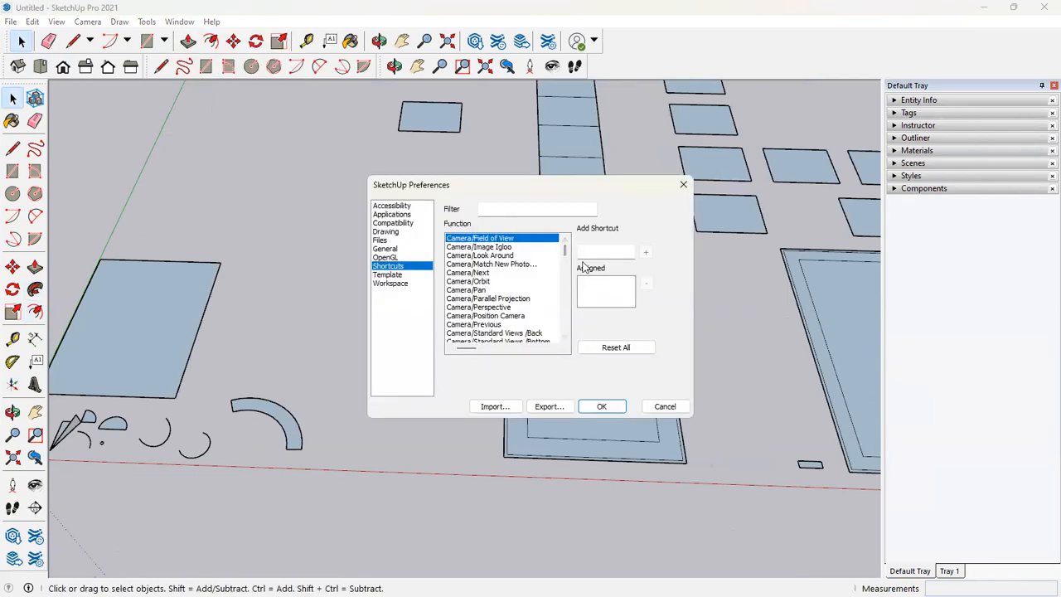
{"action": "left_click", "coordinate": [557, 210]}
{"action": "type", "text": "hide"}
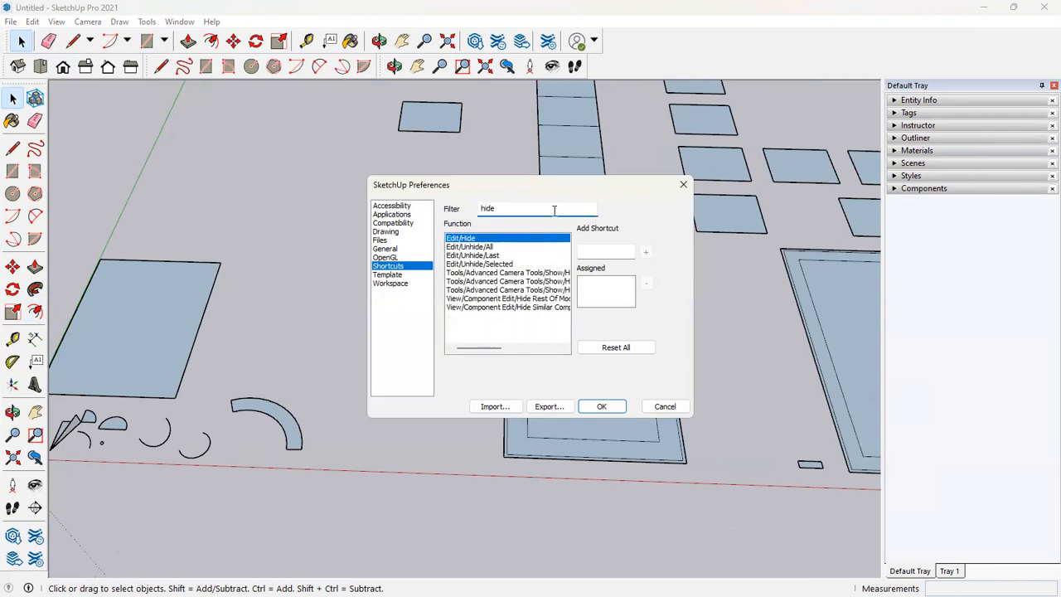
{"action": "left_click", "coordinate": [520, 239]}
Step: Try to enter a Shift key combination as the shortcut for Edit/Hide
{"action": "left_click", "coordinate": [601, 252]}
{"action": "key", "text": "shift+h"}
{"action": "key", "text": "ctrl"}
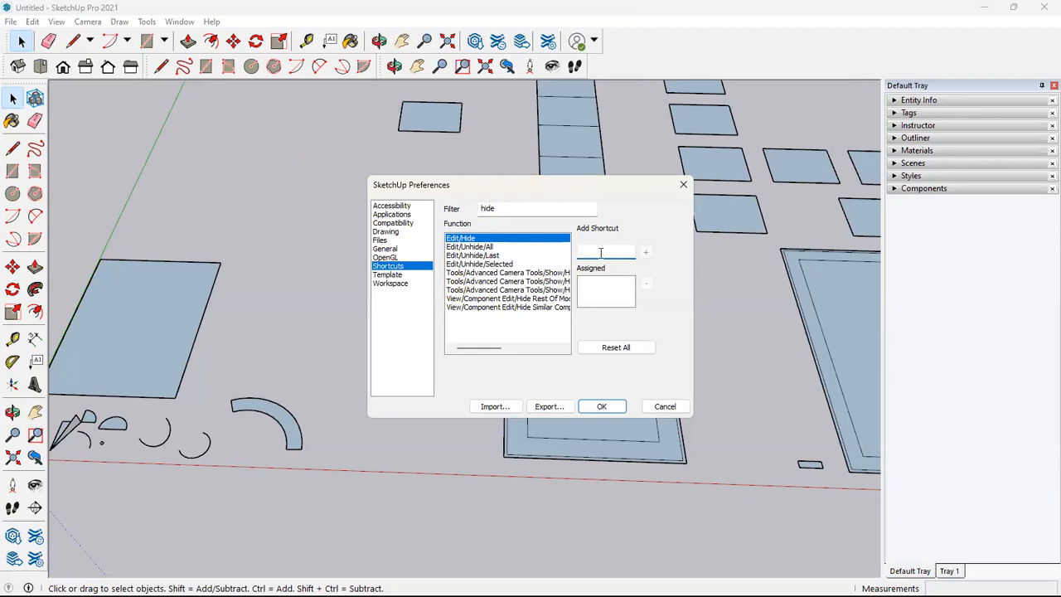
{"action": "key", "text": "shift"}
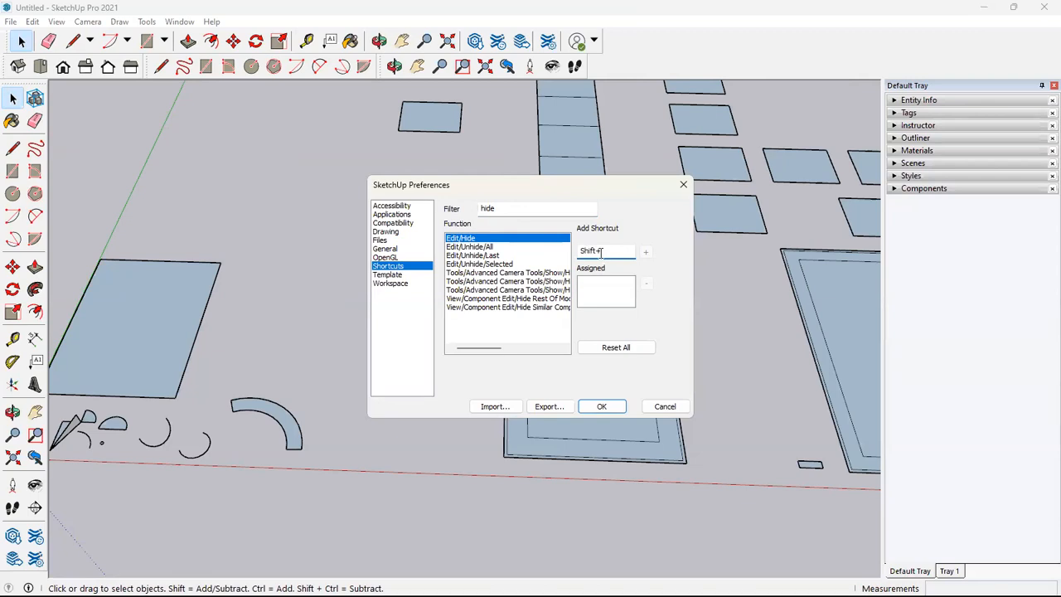
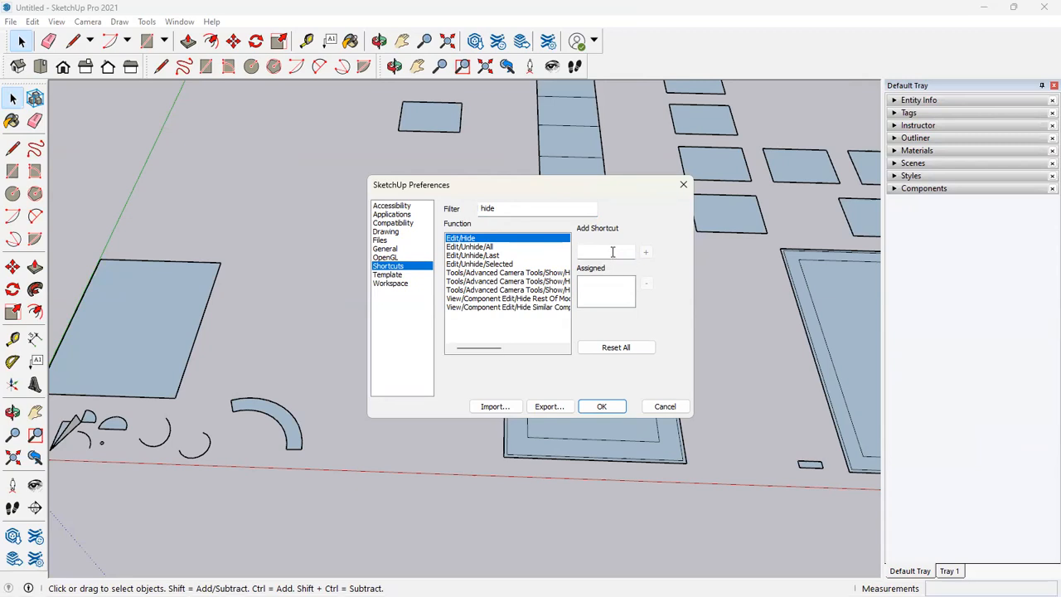
Step: Try to add Backspace as the shortcut for Edit/Hide and dismiss the message
{"action": "left_click", "coordinate": [612, 252]}
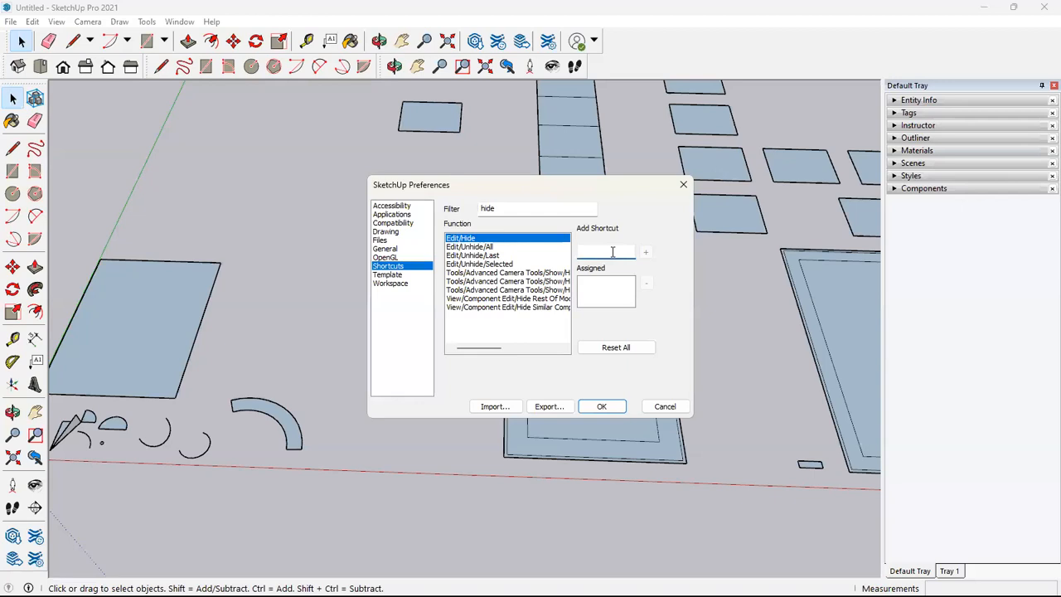
{"action": "key", "text": "BackSpace"}
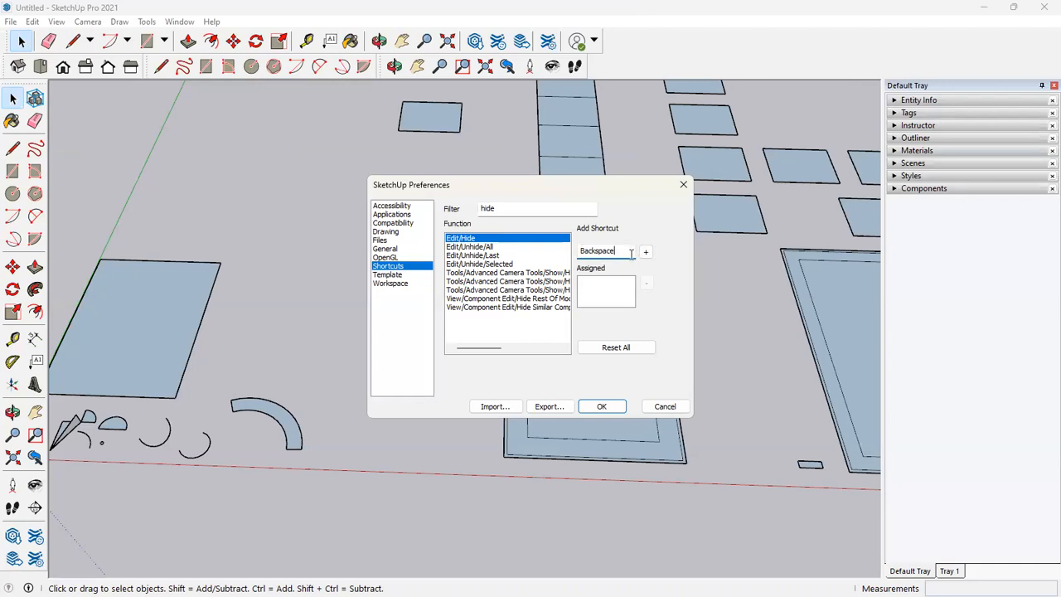
{"action": "left_click_drag", "start_coordinate": [626, 253], "coordinate": [557, 261]}
{"action": "key", "text": "BackSpace"}
{"action": "left_click", "coordinate": [646, 253]}
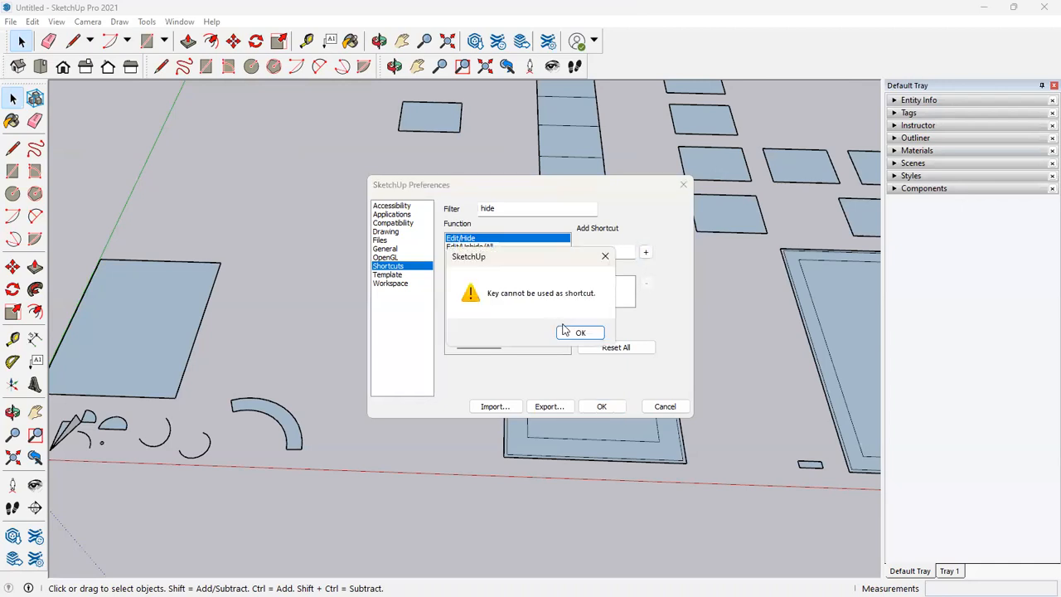
{"action": "left_click", "coordinate": [571, 332]}
Step: Try entering 2 as the shortcut for Edit/Hide and close the preferences without accepting
{"action": "left_click", "coordinate": [624, 253]}
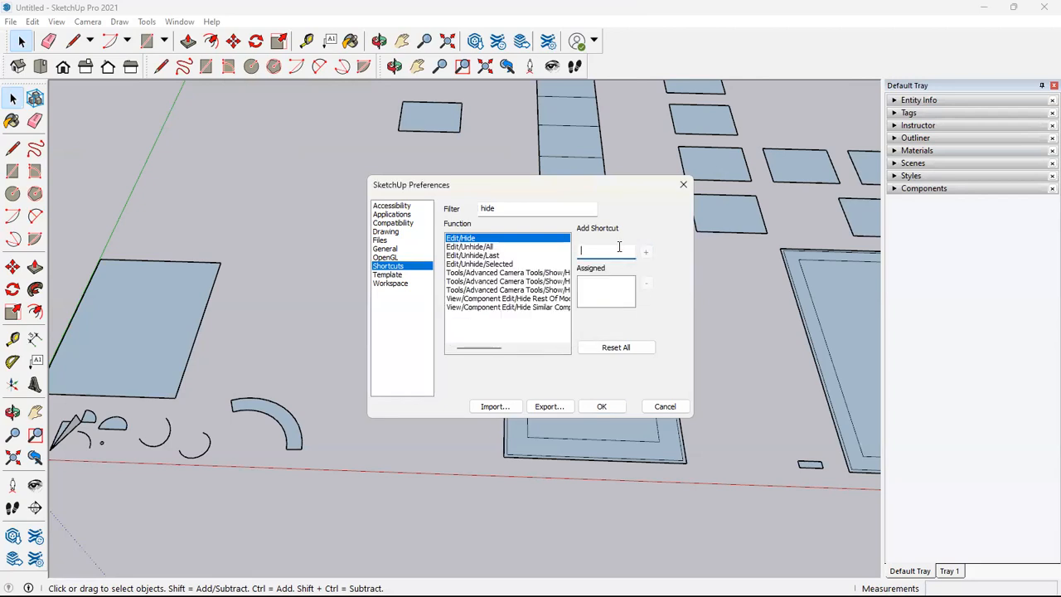
{"action": "type", "text": "2"}
{"action": "left_click", "coordinate": [680, 185]}
{"action": "scroll", "coordinate": [576, 222], "scroll_direction": "up", "scroll_amount": 5}
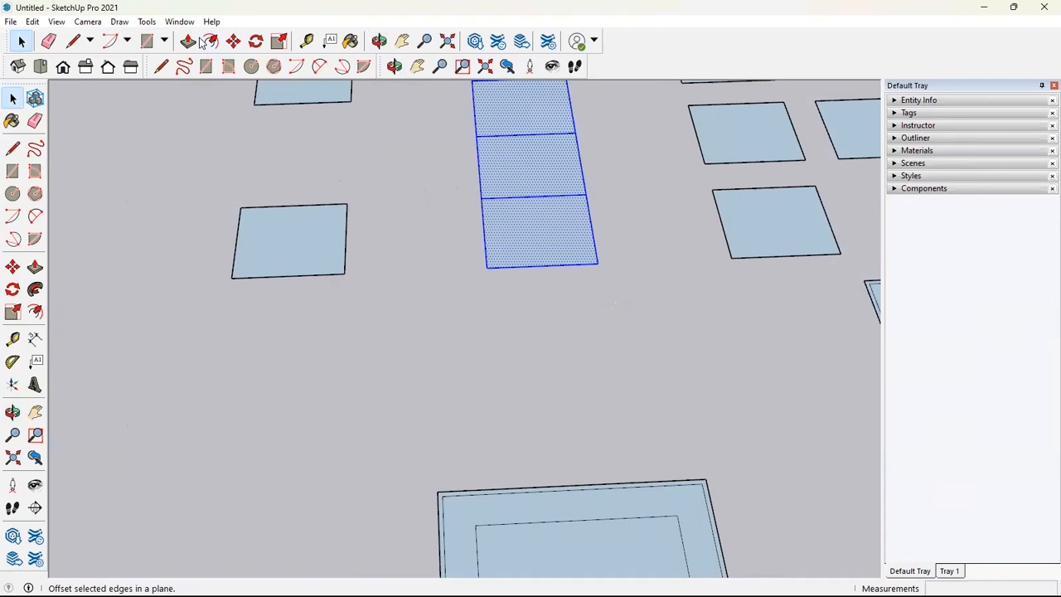
Step: Push/Pull the nearest square of the selected strip by 10' into a box and pick its front face
{"action": "left_click", "coordinate": [195, 39]}
{"action": "double_click", "coordinate": [532, 201]}
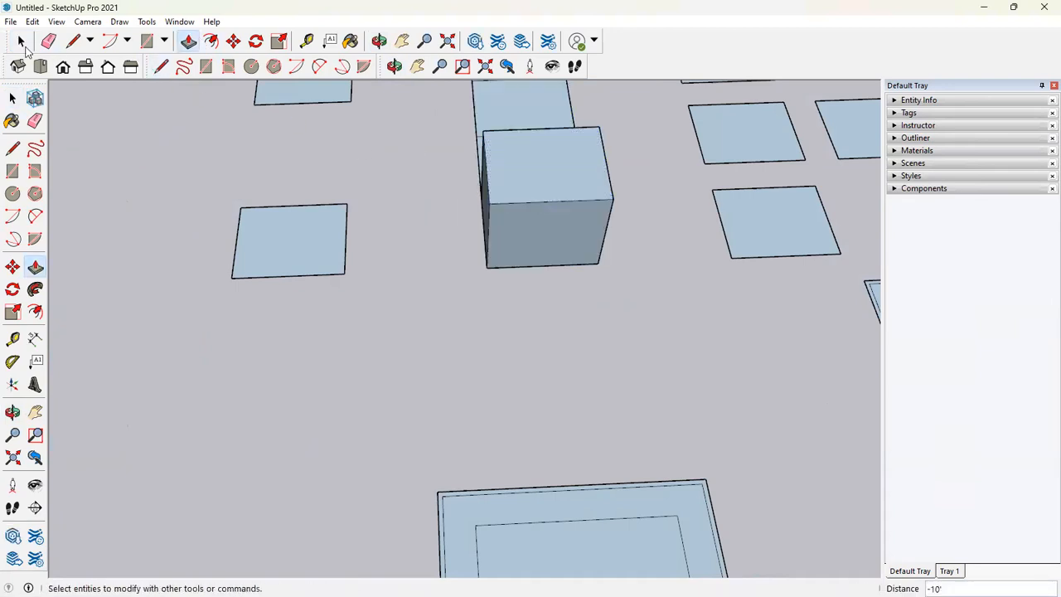
{"action": "left_click", "coordinate": [23, 42]}
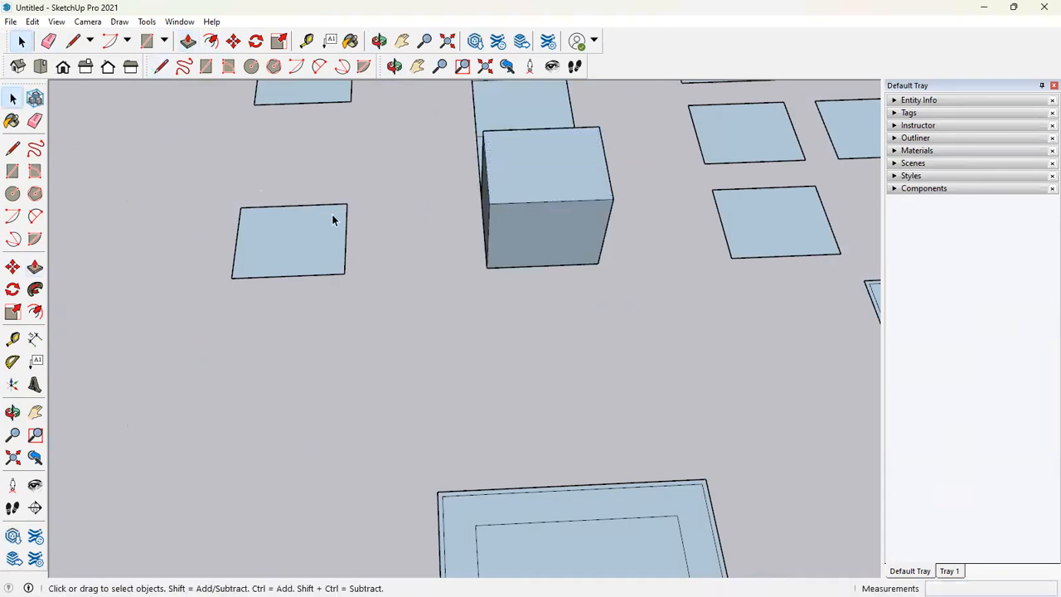
{"action": "middle_click_drag", "start_coordinate": [607, 175], "coordinate": [562, 209]}
{"action": "left_click", "coordinate": [562, 209]}
{"action": "left_click", "coordinate": [632, 251]}
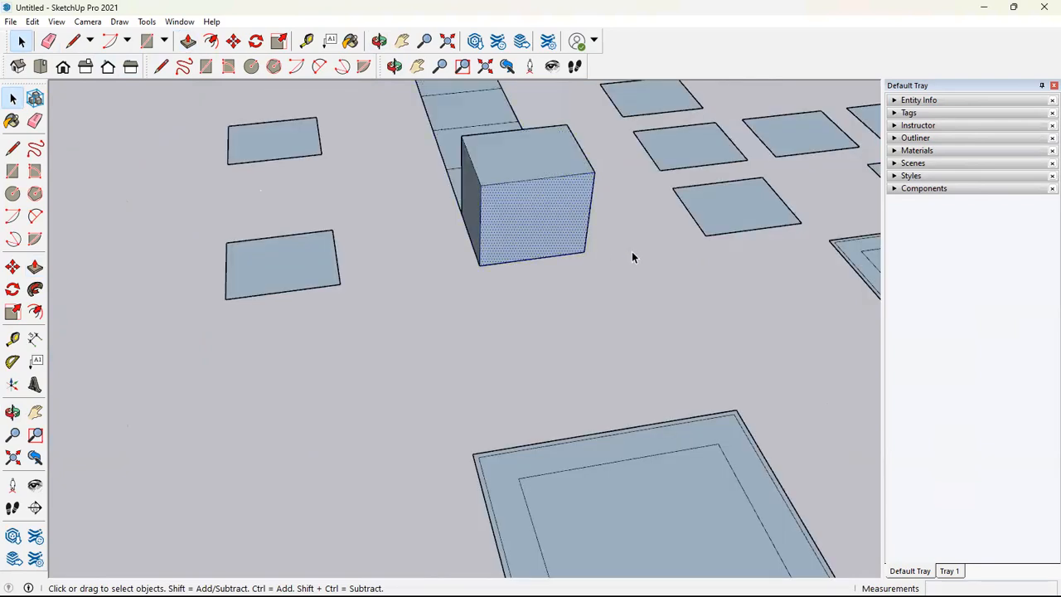
Step: Open the shortcut preferences and filter the function list by "hide", extending the filter to "hide toggl"
{"action": "left_click", "coordinate": [177, 24]}
{"action": "left_click", "coordinate": [222, 140]}
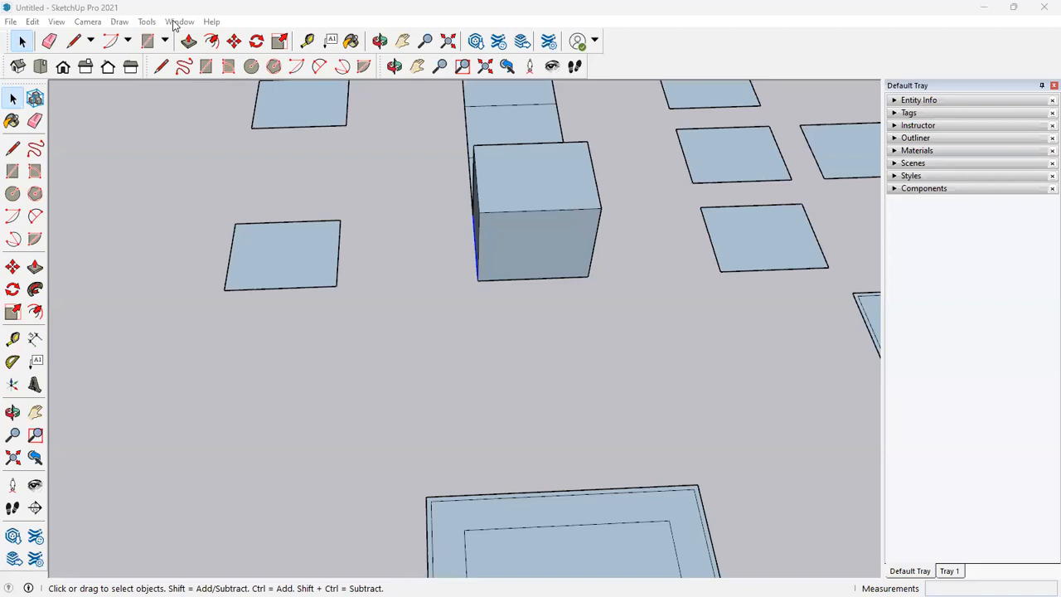
{"action": "left_click", "coordinate": [179, 22]}
{"action": "left_click", "coordinate": [211, 136]}
{"action": "left_click", "coordinate": [500, 210]}
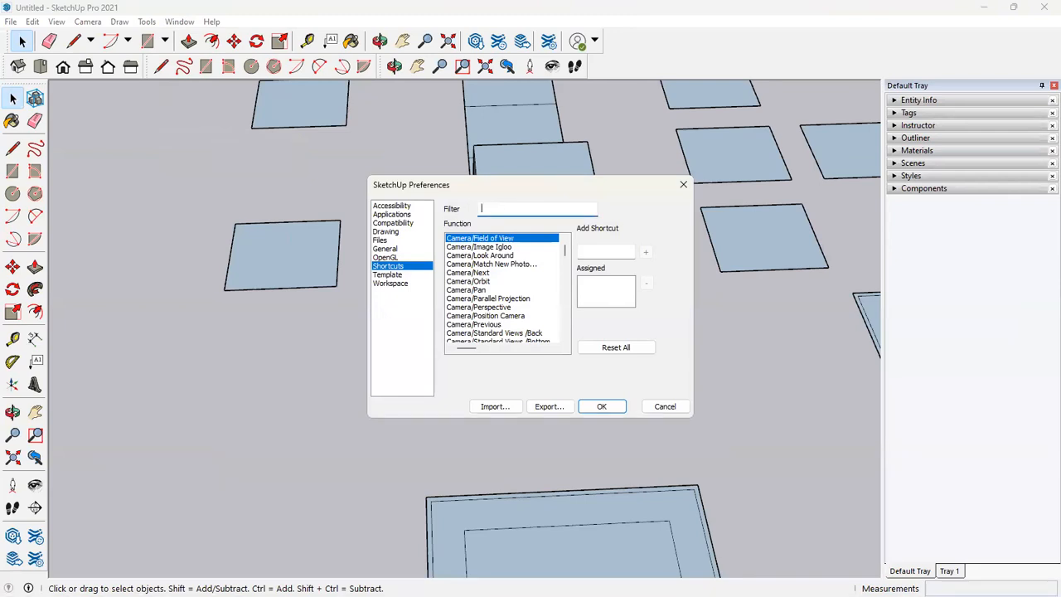
{"action": "type", "text": "hide"}
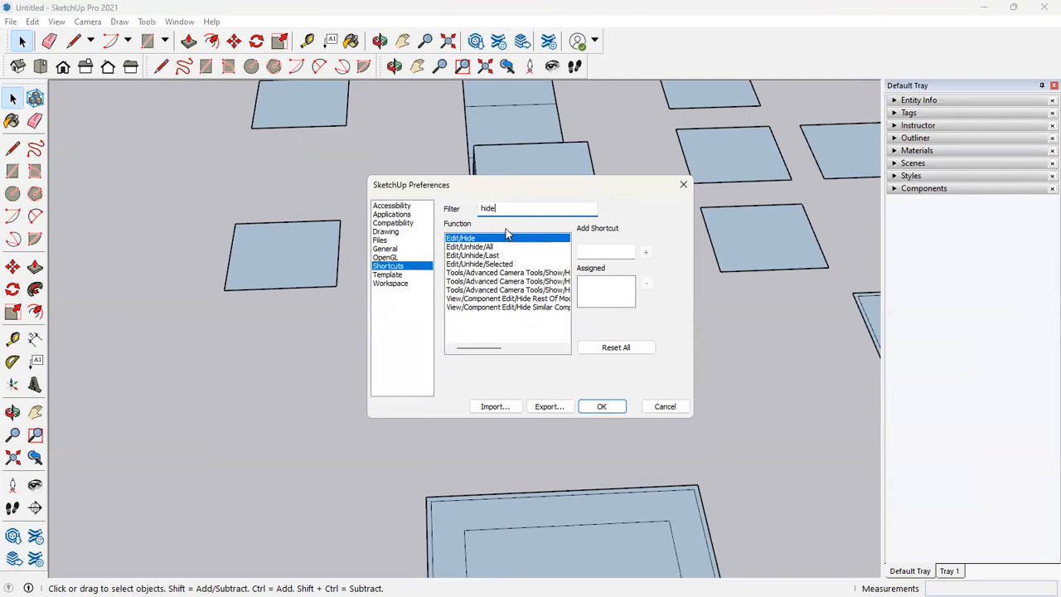
{"action": "type", "text": "toggl"}
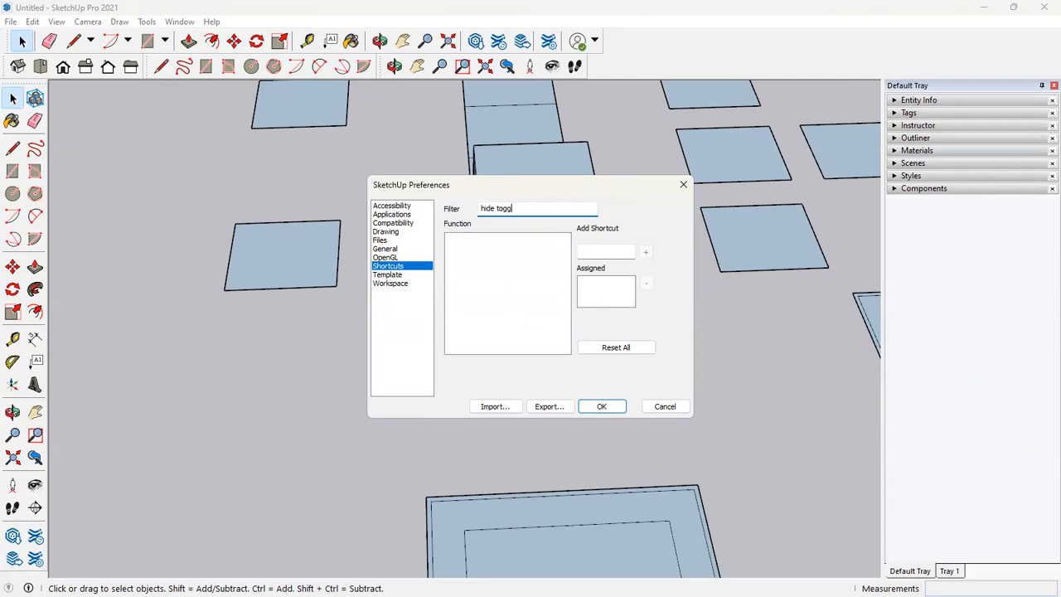
{"action": "type", "text": "g"}
Step: Replace the shortcut filter with "visib" to look up the Toggle Visibility functions
{"action": "key", "text": "BackSpace"}
{"action": "key", "text": "BackSpace"}
{"action": "key", "text": "BackSpace"}
{"action": "key", "text": "BackSpace"}
{"action": "key", "text": "BackSpace"}
{"action": "key", "text": "BackSpace"}
{"action": "key", "text": "BackSpace"}
{"action": "key", "text": "BackSpace"}
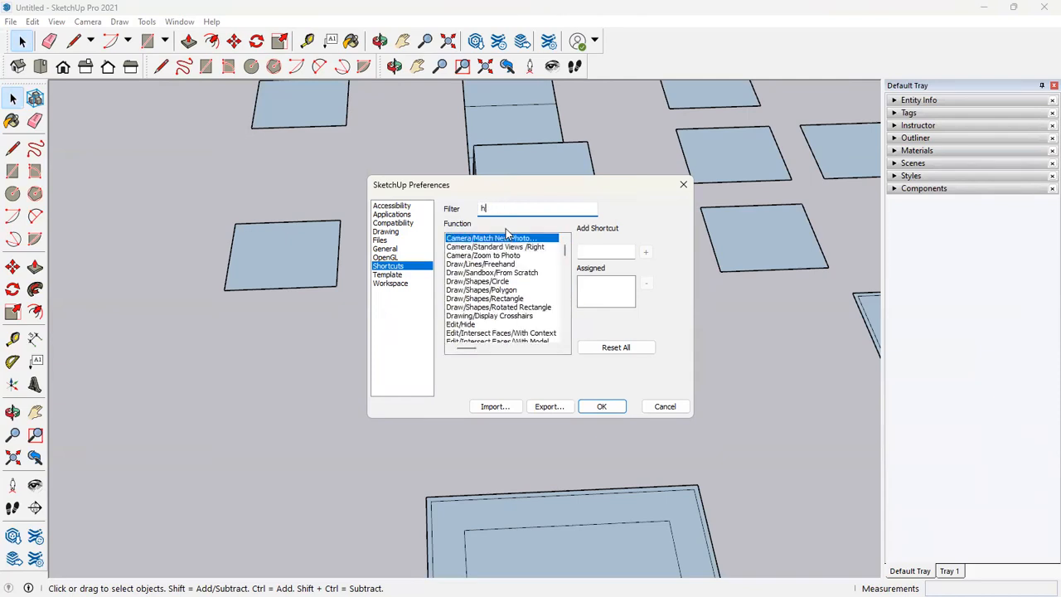
{"action": "type", "text": "visi"}
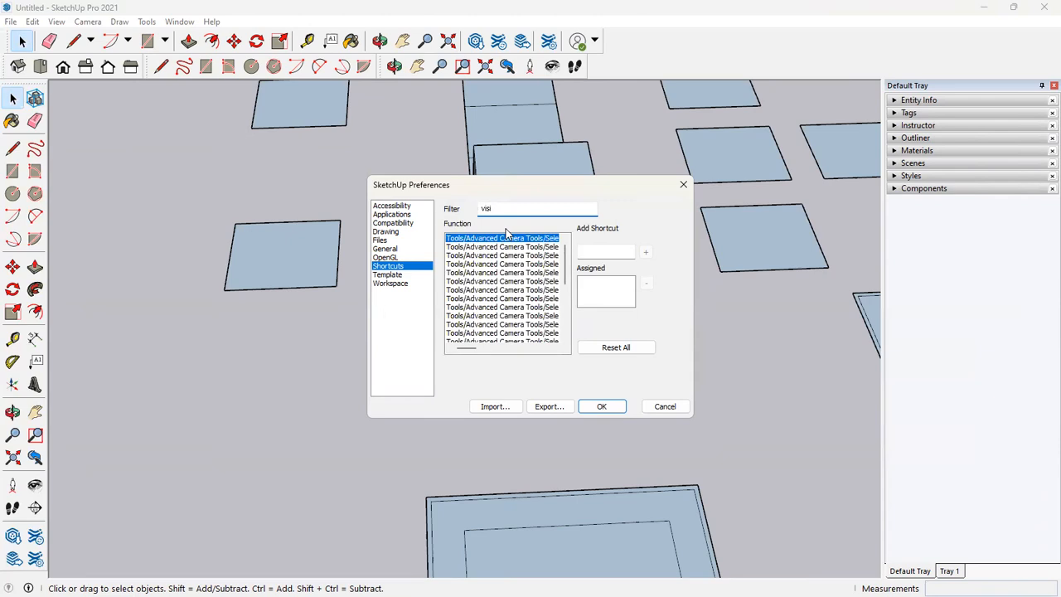
{"action": "type", "text": "b"}
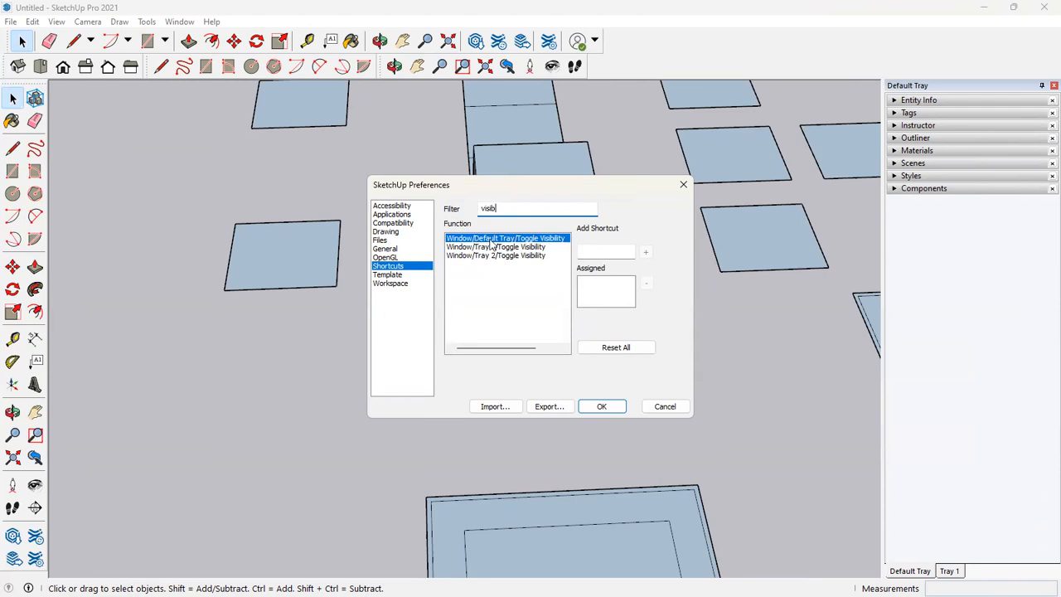
Step: Try J and then Backspace as the shortcut for Window/Default Tray/Toggle Visibility, declining the reassignment of J
{"action": "left_click", "coordinate": [610, 252]}
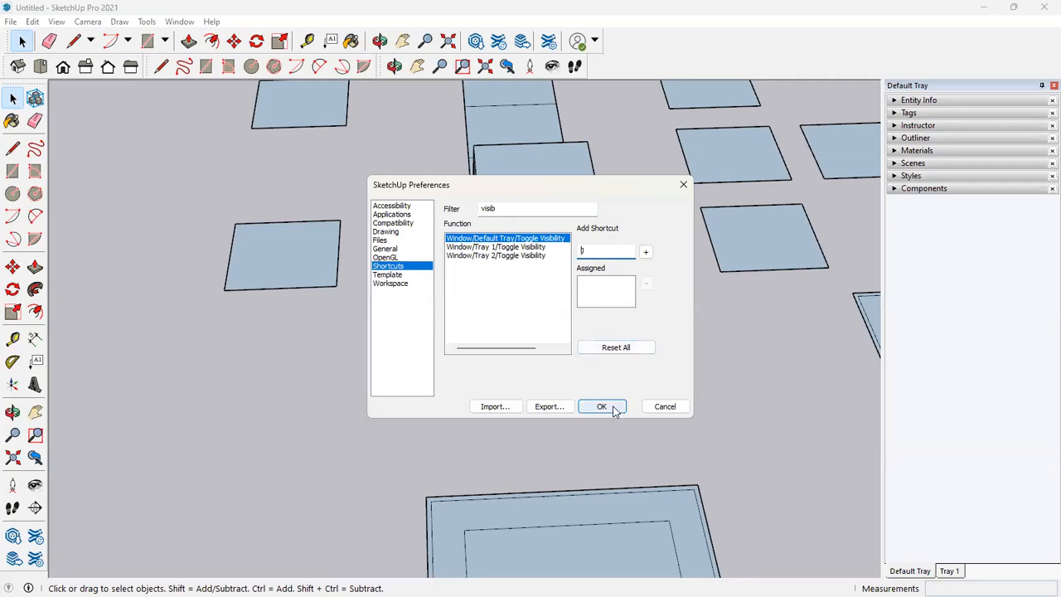
{"action": "left_click", "coordinate": [646, 252]}
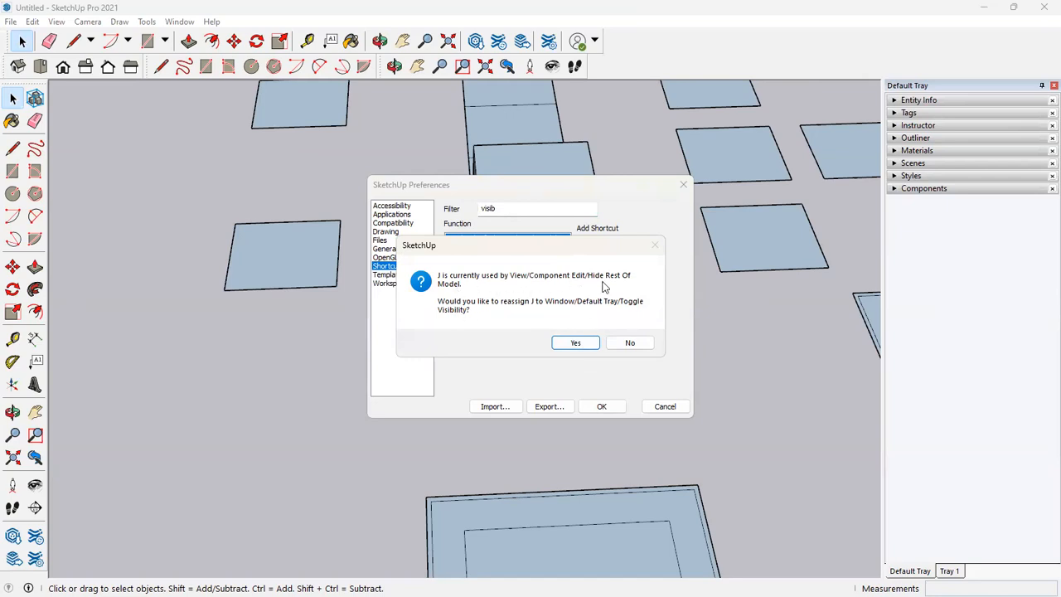
{"action": "left_click", "coordinate": [630, 343]}
{"action": "key", "text": "BackSpace"}
{"action": "left_click", "coordinate": [646, 252]}
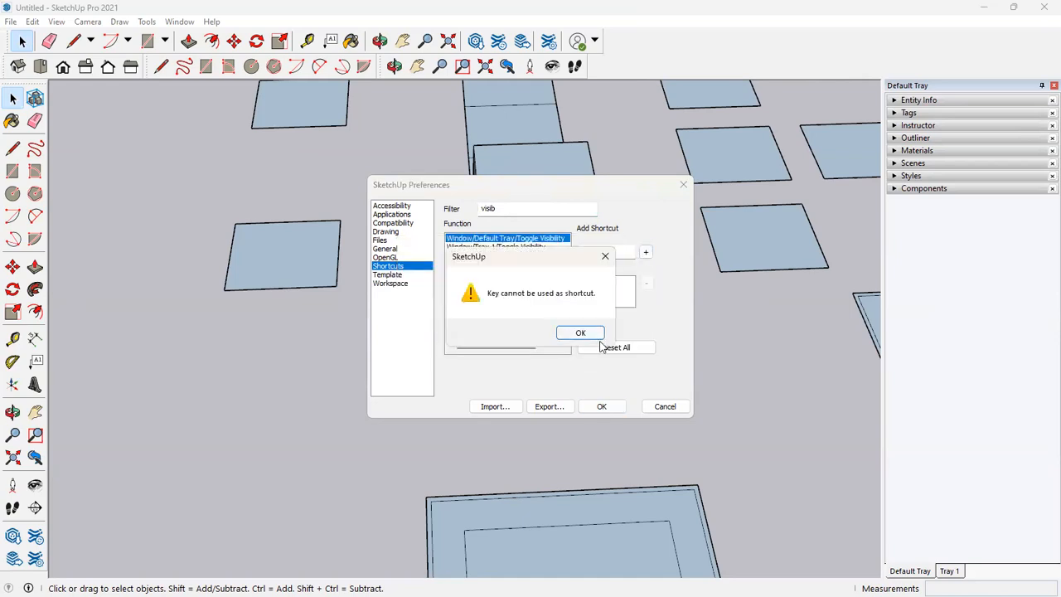
{"action": "left_click", "coordinate": [581, 332]}
{"action": "left_click", "coordinate": [557, 247]}
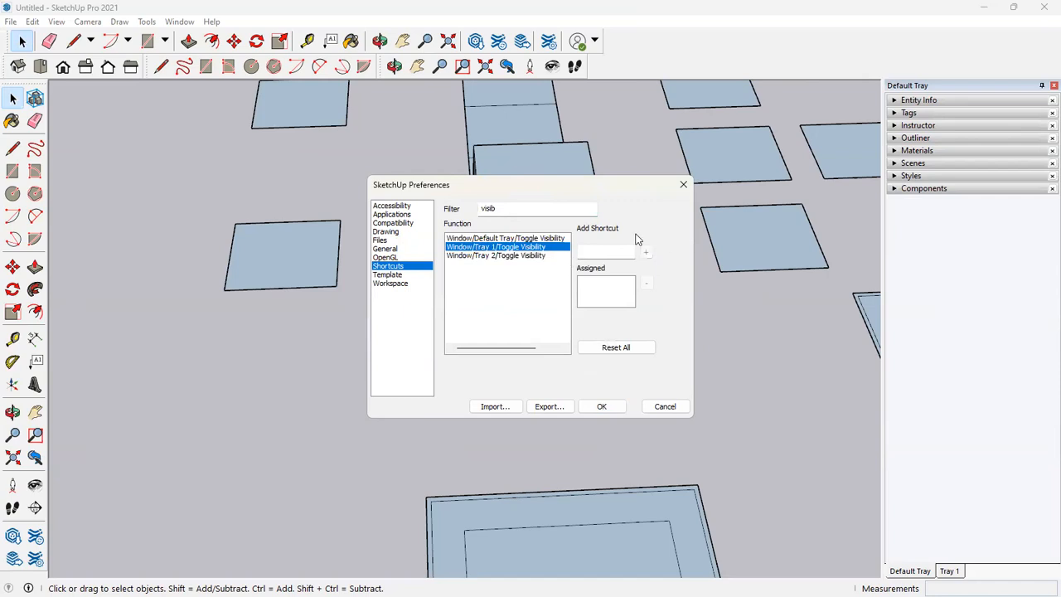
Step: Clear the shortcut filter and search the functions for "xray"
{"action": "left_click", "coordinate": [527, 209]}
{"action": "key", "text": "BackSpace"}
{"action": "key", "text": "BackSpace"}
{"action": "key", "text": "BackSpace"}
{"action": "key", "text": "BackSpace"}
{"action": "key", "text": "BackSpace"}
{"action": "type", "text": "xray"}
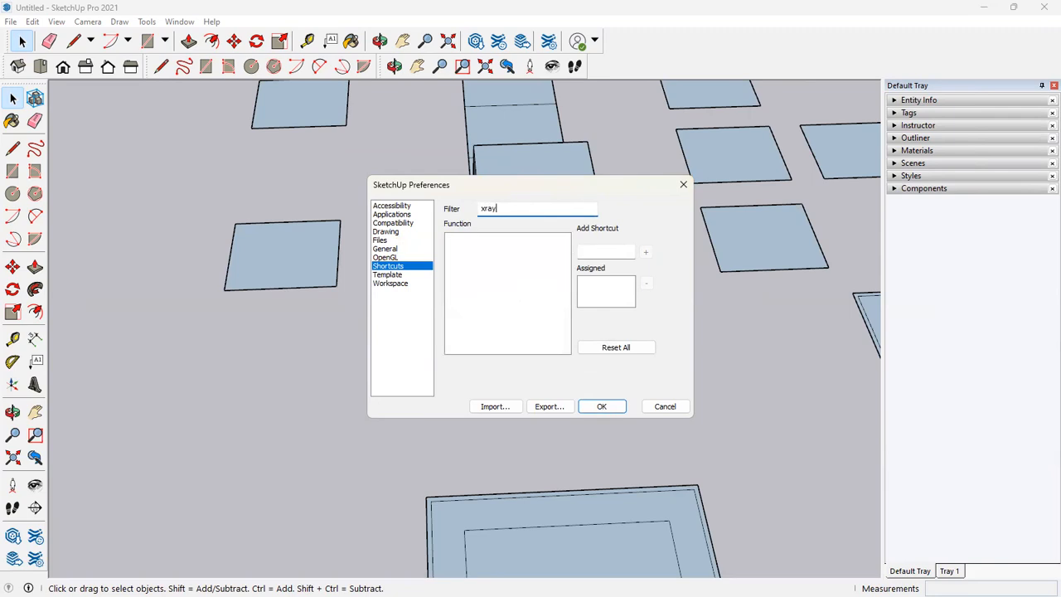
Step: Shorten the filter to "x" and look through the listed functions for the X-ray style
{"action": "key", "text": "BackSpace"}
{"action": "key", "text": "BackSpace"}
{"action": "key", "text": "BackSpace"}
{"action": "scroll", "coordinate": [497, 287], "scroll_direction": "down", "scroll_amount": 5}
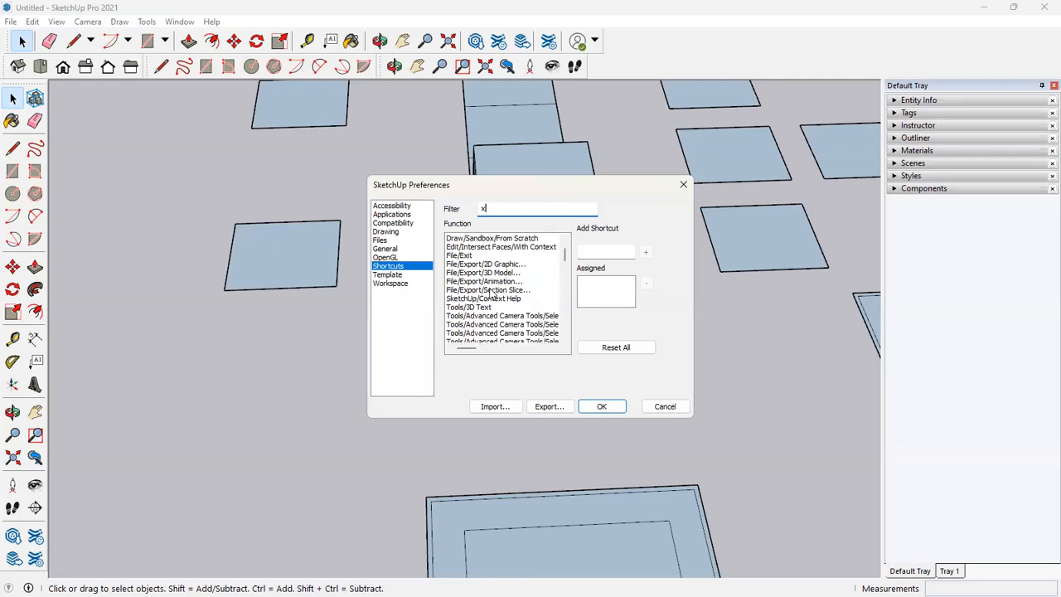
{"action": "type", "text": "re"}
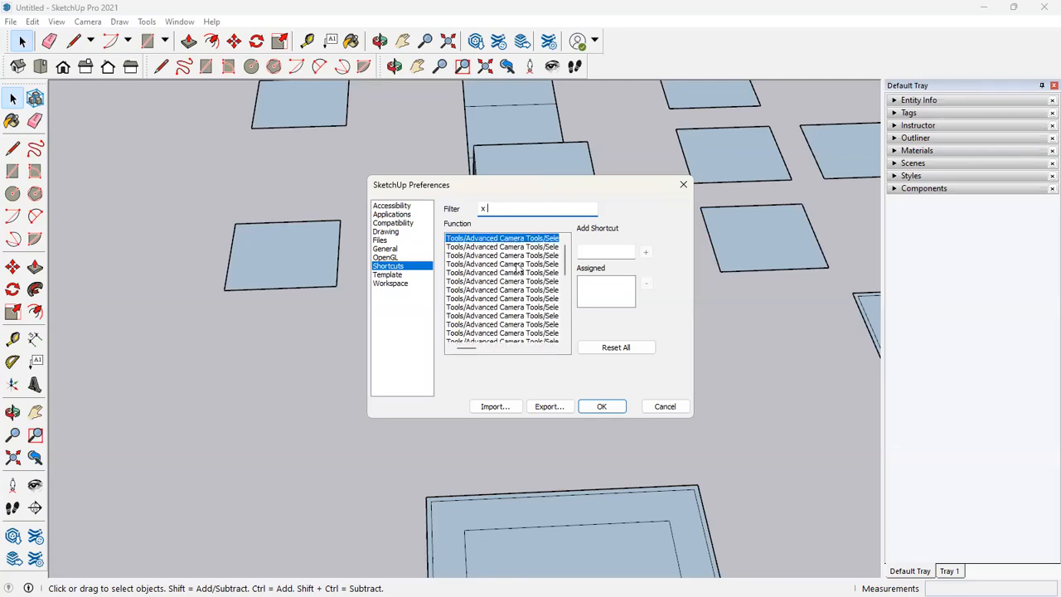
{"action": "key", "text": "BackSpace"}
{"action": "key", "text": "BackSpace"}
{"action": "key", "text": "BackSpace"}
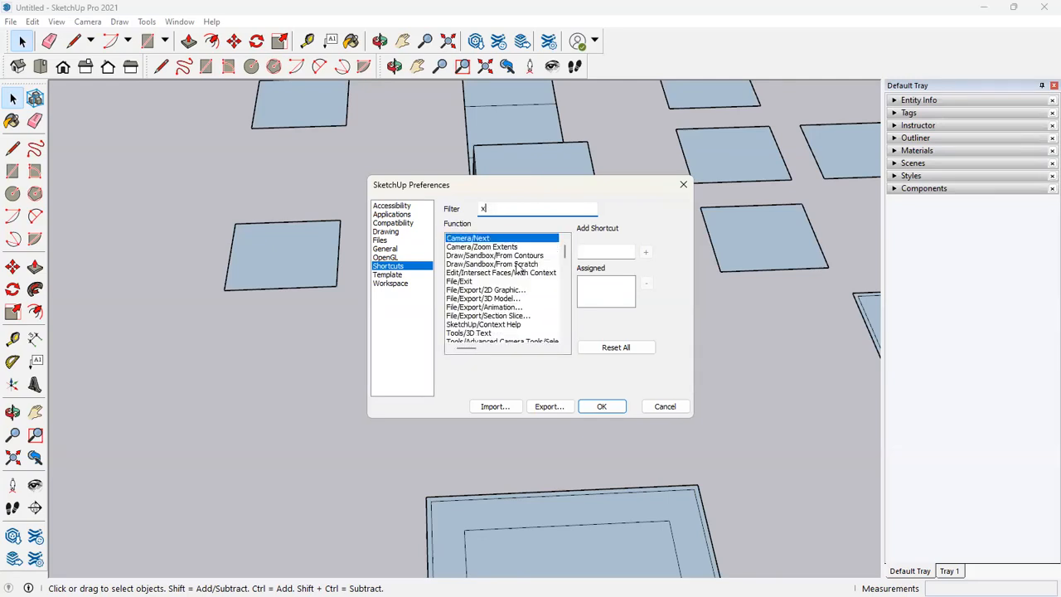
{"action": "scroll", "coordinate": [520, 271], "scroll_direction": "down", "scroll_amount": 5}
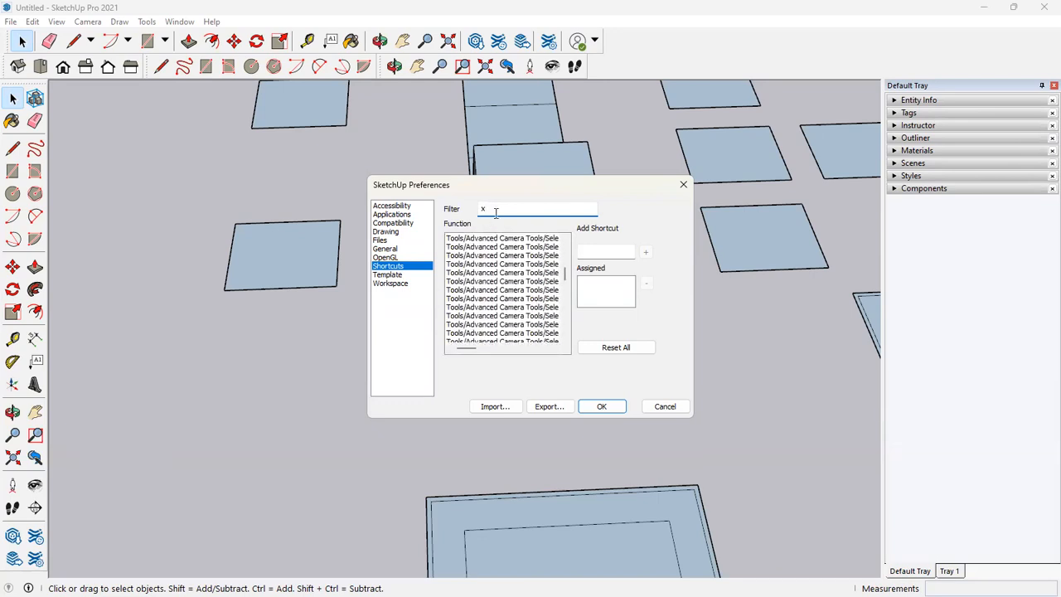
Step: Filter the functions by "x-ra" to check the View/Face Style/X-ray shortcut, and accept the preferences
{"action": "key", "text": "BackSpace"}
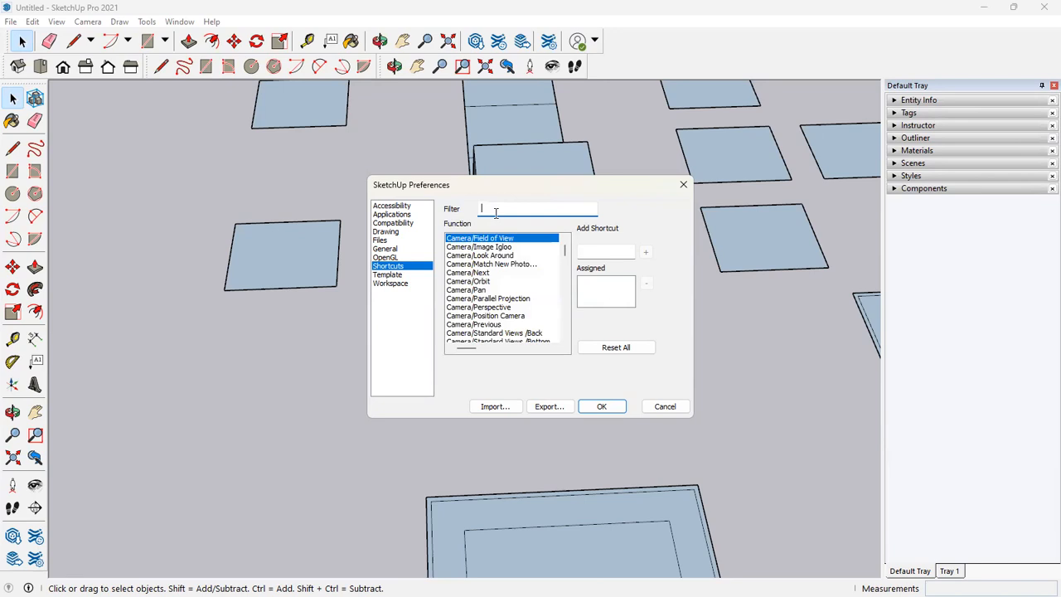
{"action": "type", "text": "x-ra"}
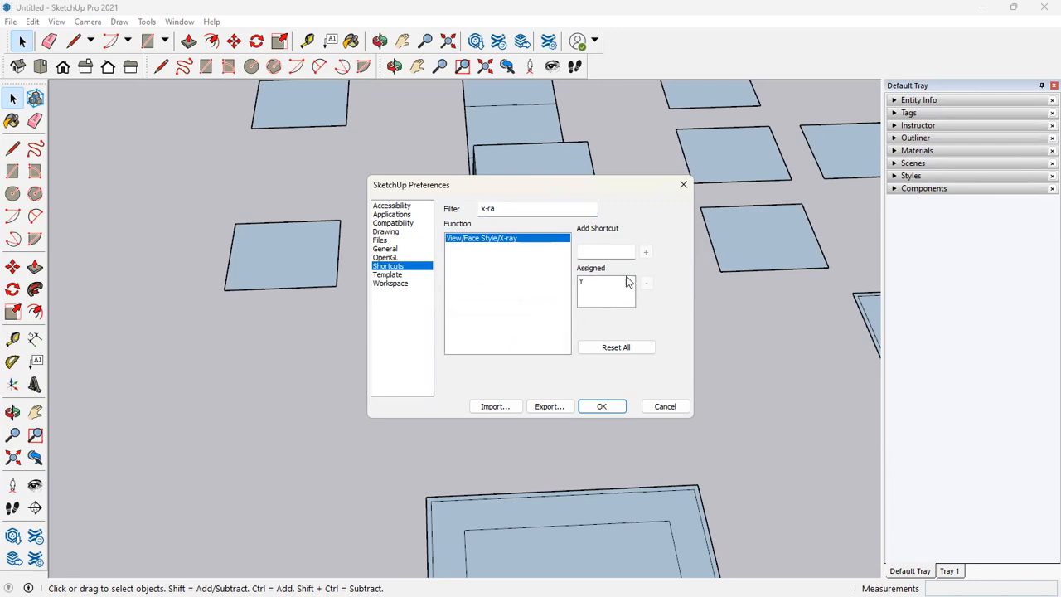
{"action": "left_click", "coordinate": [601, 406]}
Step: Look over the whole model, from the shapes near the origin to the boxes farther along the red axis
{"action": "middle_click_drag", "start_coordinate": [332, 241], "coordinate": [390, 331]}
{"action": "scroll", "coordinate": [538, 282], "scroll_direction": "down", "scroll_amount": 2}
{"action": "middle_click_drag", "start_coordinate": [536, 336], "coordinate": [609, 406]}
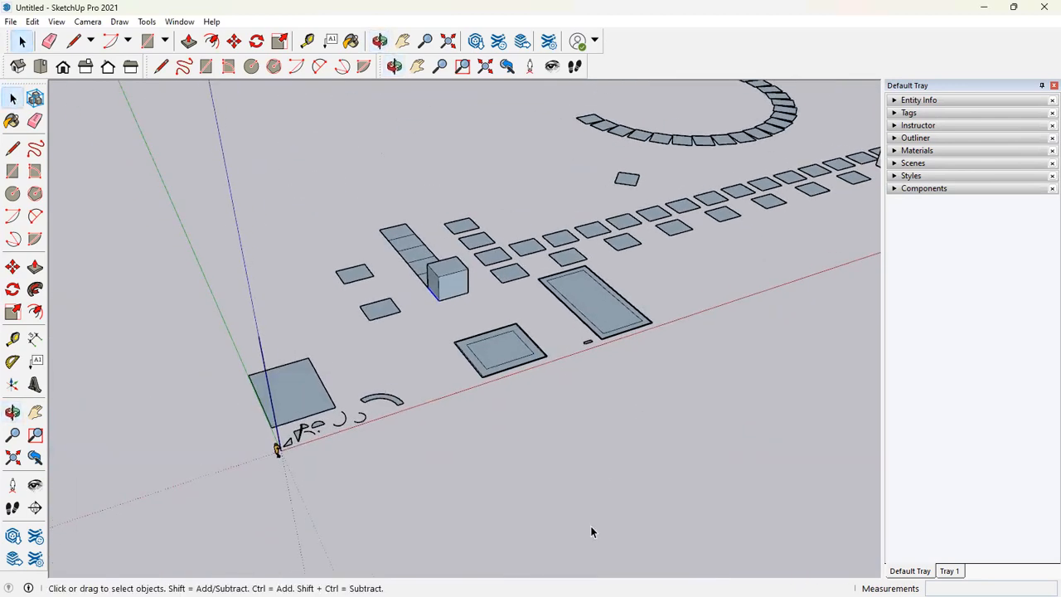
{"action": "middle_click_drag", "start_coordinate": [591, 531], "coordinate": [259, 247]}
{"action": "scroll", "coordinate": [256, 240], "scroll_direction": "down", "scroll_amount": 4}
{"action": "middle_click_drag", "start_coordinate": [522, 326], "coordinate": [637, 308]}
{"action": "scroll", "coordinate": [352, 282], "scroll_direction": "up", "scroll_amount": 3}
{"action": "middle_click_drag", "start_coordinate": [201, 302], "coordinate": [63, 228]}
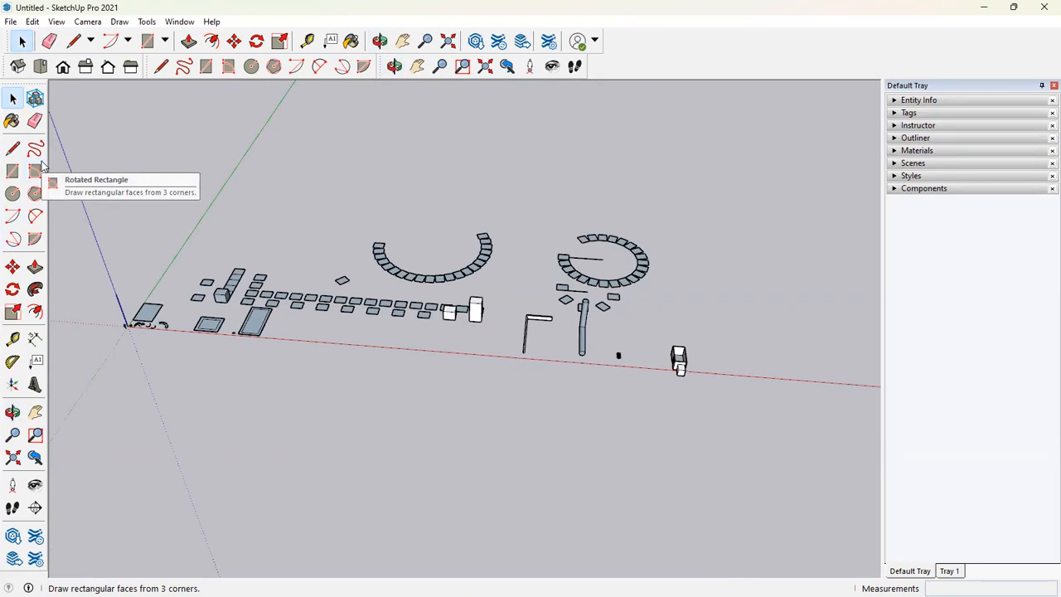
{"action": "scroll", "coordinate": [199, 290], "scroll_direction": "up", "scroll_amount": 2}
{"action": "scroll", "coordinate": [380, 333], "scroll_direction": "down", "scroll_amount": 3}
{"action": "scroll", "coordinate": [269, 307], "scroll_direction": "up", "scroll_amount": 4}
{"action": "scroll", "coordinate": [268, 309], "scroll_direction": "down", "scroll_amount": 4}
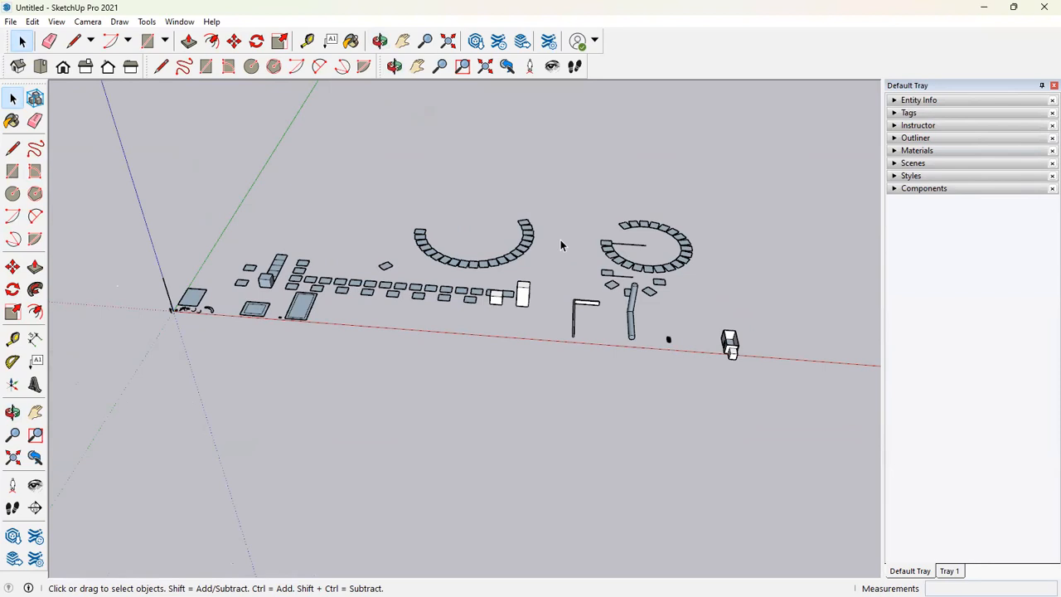
{"action": "scroll", "coordinate": [580, 260], "scroll_direction": "up", "scroll_amount": 4}
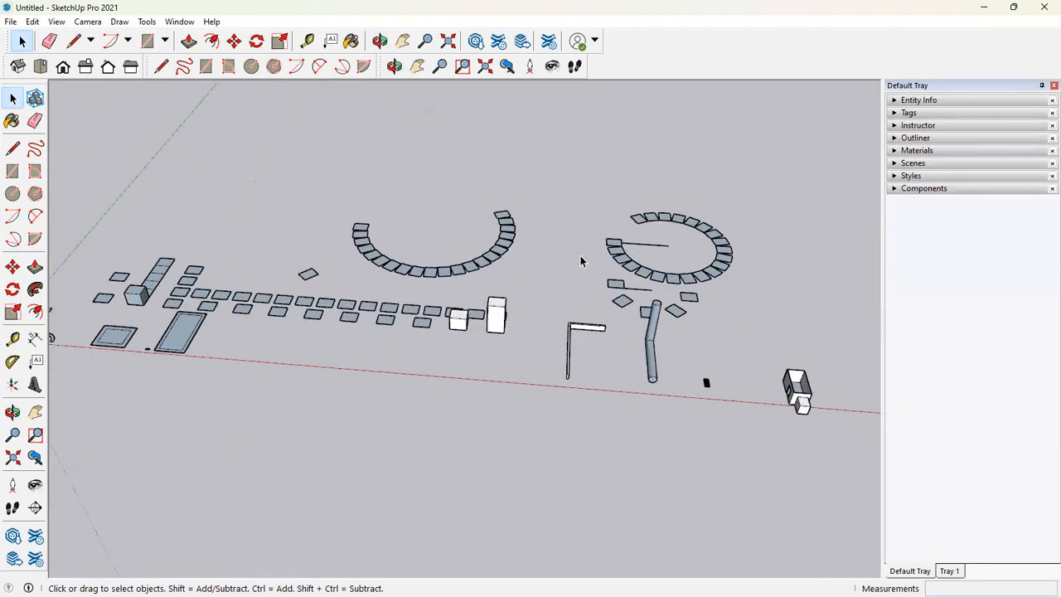
{"action": "scroll", "coordinate": [469, 269], "scroll_direction": "down", "scroll_amount": 3}
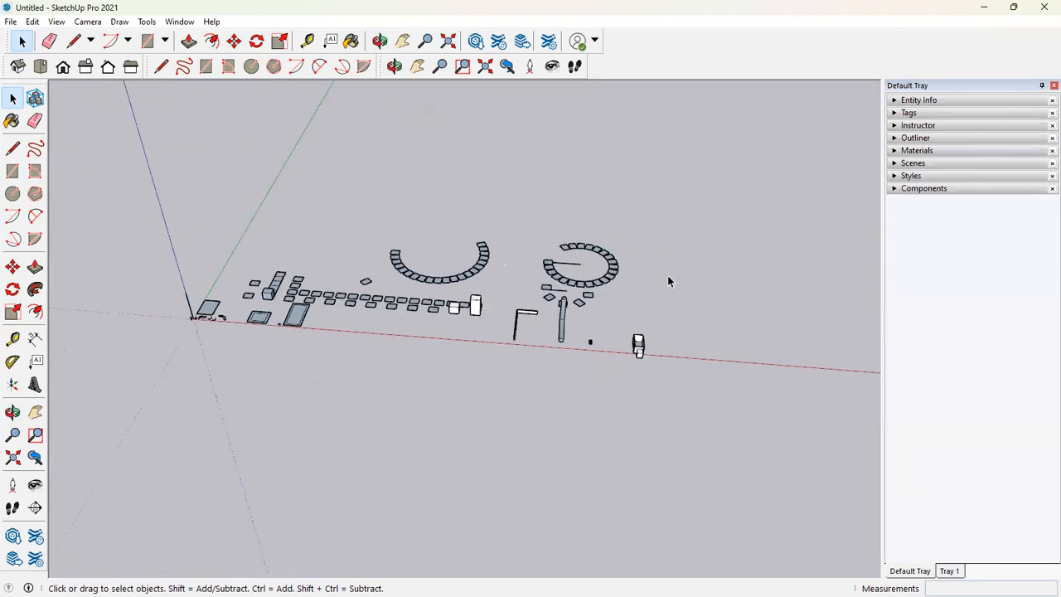
{"action": "scroll", "coordinate": [666, 327], "scroll_direction": "up", "scroll_amount": 5}
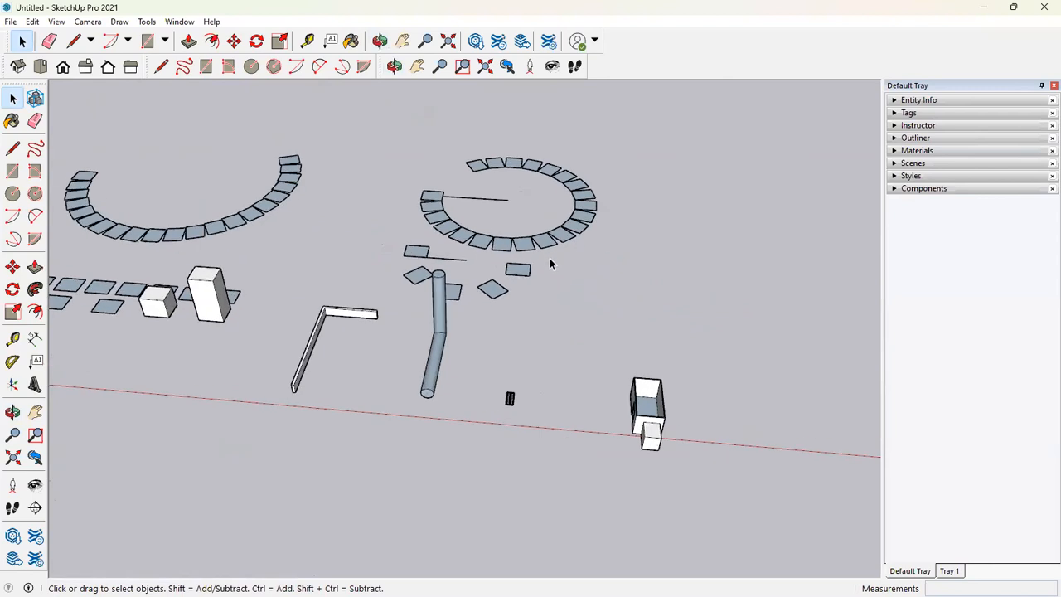
{"action": "scroll", "coordinate": [572, 259], "scroll_direction": "down", "scroll_amount": 5}
{"action": "scroll", "coordinate": [569, 304], "scroll_direction": "up", "scroll_amount": 3}
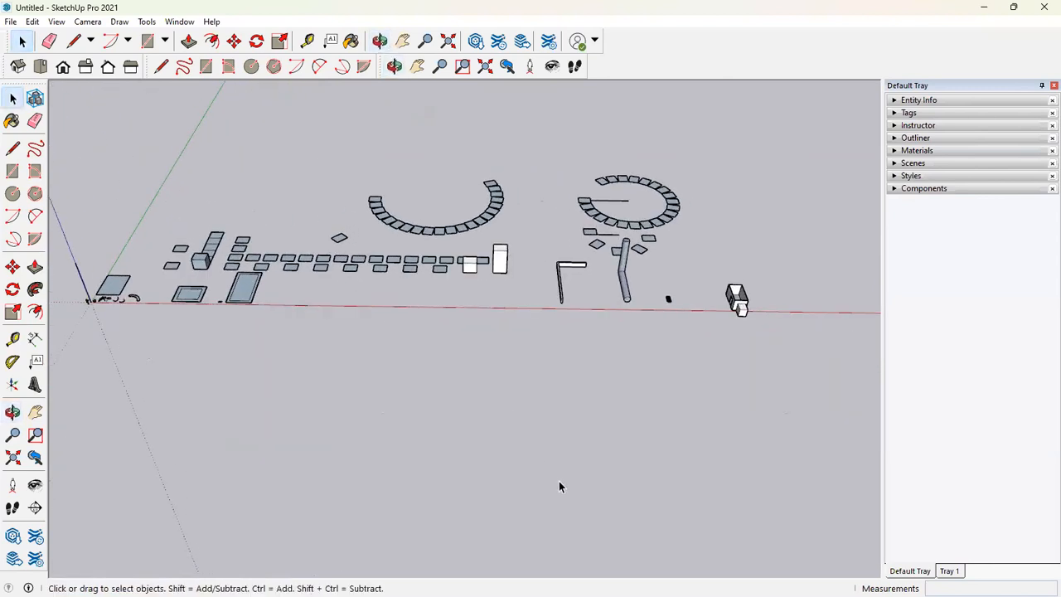
{"action": "scroll", "coordinate": [523, 479], "scroll_direction": "down", "scroll_amount": 3}
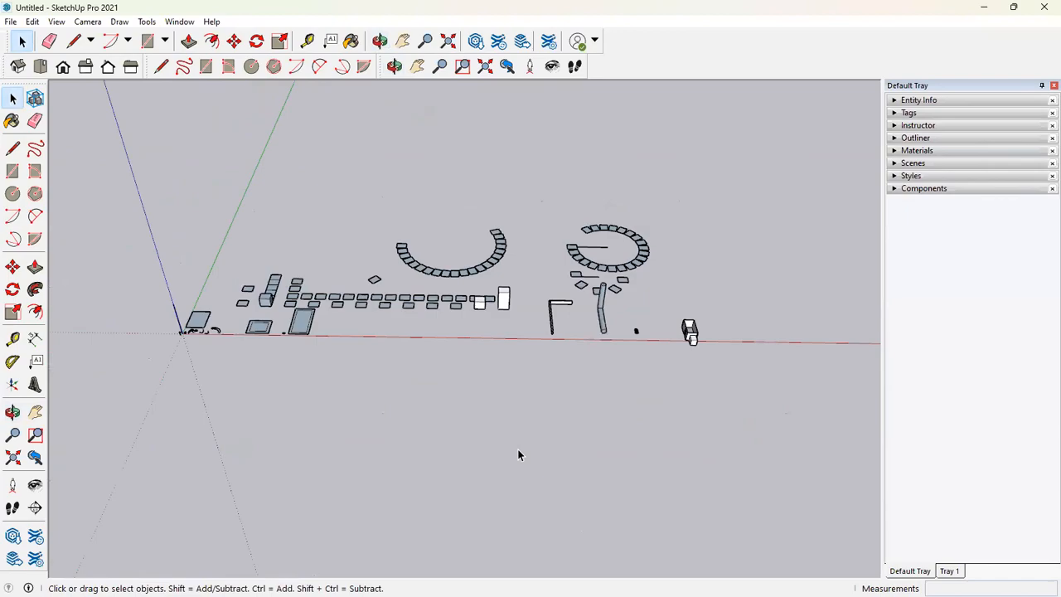